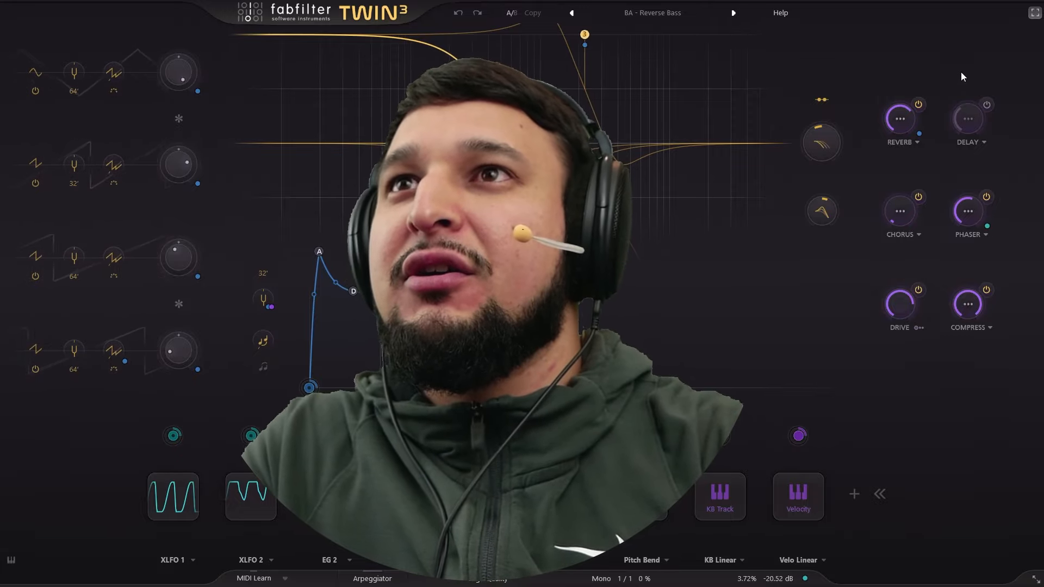
- Return the Kick Body 2 synthesizer from full screen to its normal window, reposition it and close it
{"action": "left_click", "coordinate": [1034, 13]}
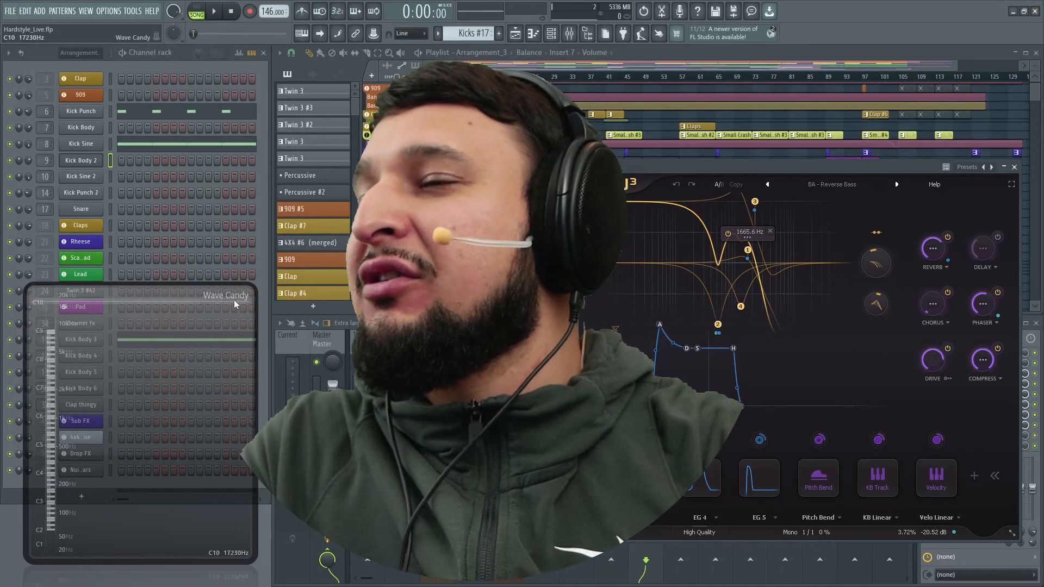
{"action": "left_click_drag", "start_coordinate": [542, 170], "coordinate": [381, 88]}
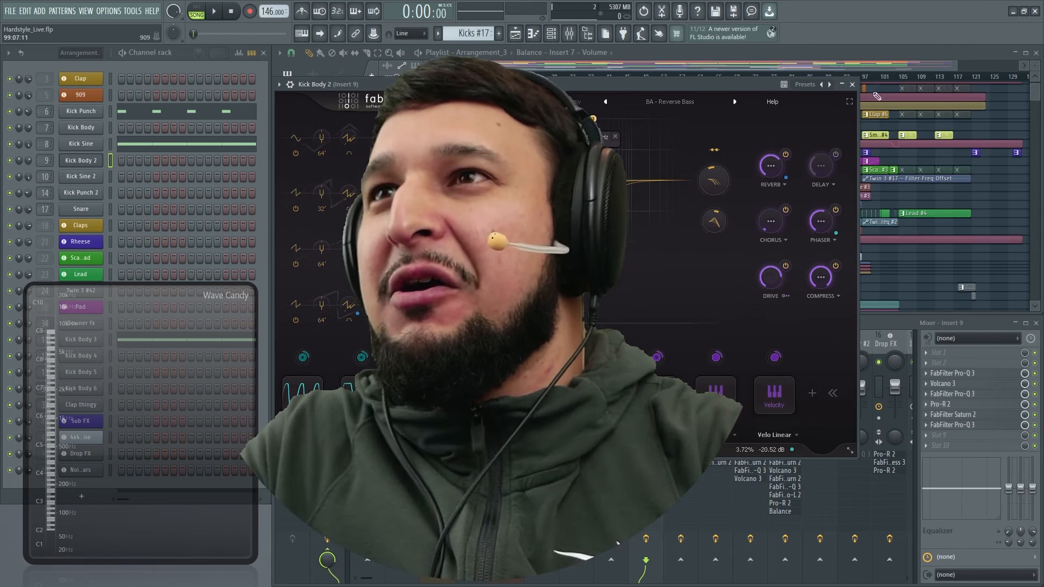
{"action": "left_click", "coordinate": [852, 85]}
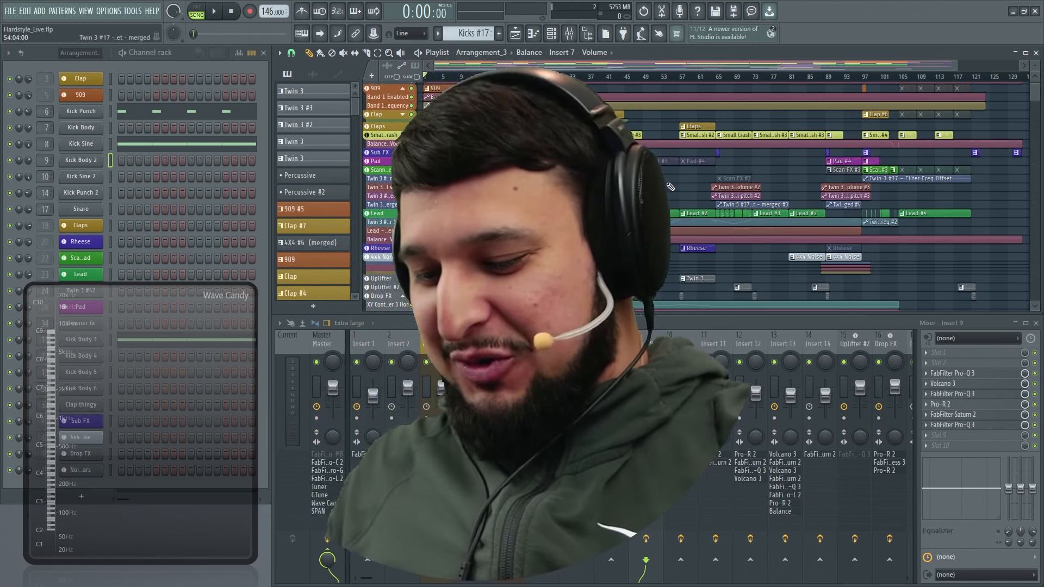
- Set the song position to bar 17 in the playlist and play the arrangement from there
{"action": "scroll", "coordinate": [493, 186], "scroll_direction": "up", "scroll_amount": 2}
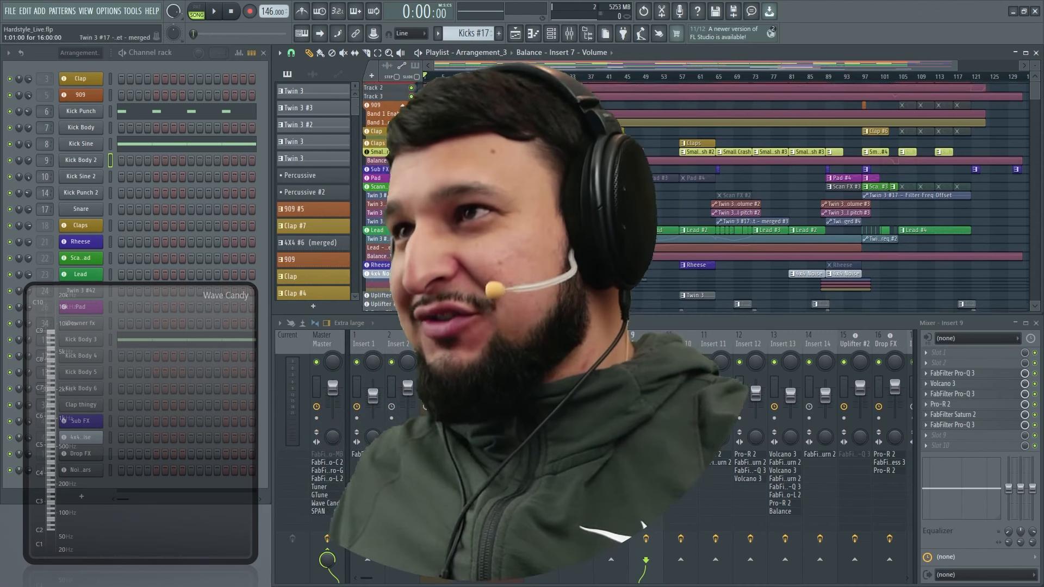
{"action": "scroll", "coordinate": [493, 186], "scroll_direction": "up", "scroll_amount": 2}
{"action": "mouse_move", "coordinate": [1035, 66]}
{"action": "left_mouse_down"}
{"action": "mouse_move", "coordinate": [1035, 52]}
{"action": "mouse_move", "coordinate": [1032, 83]}
{"action": "left_mouse_up"}
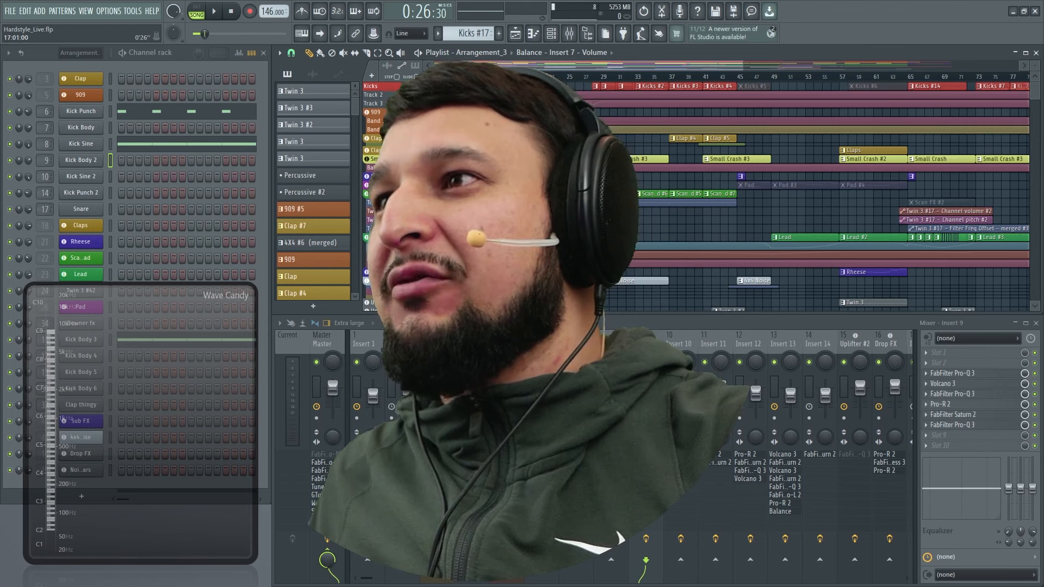
{"action": "left_click_drag", "start_coordinate": [631, 278], "coordinate": [818, 44]}
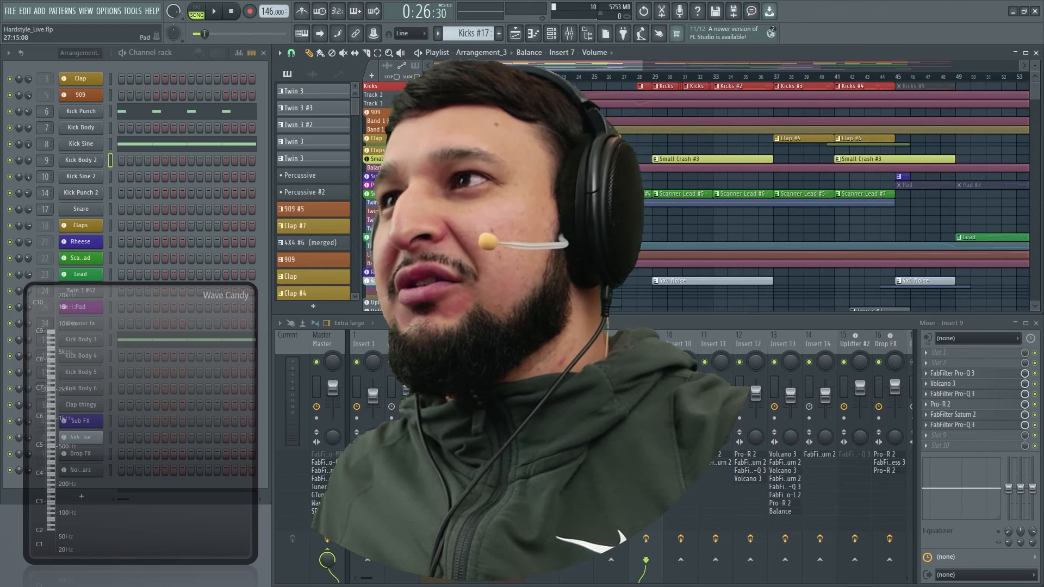
{"action": "right_click", "coordinate": [535, 185], "text": "ctrl"}
{"action": "key", "text": "space"}
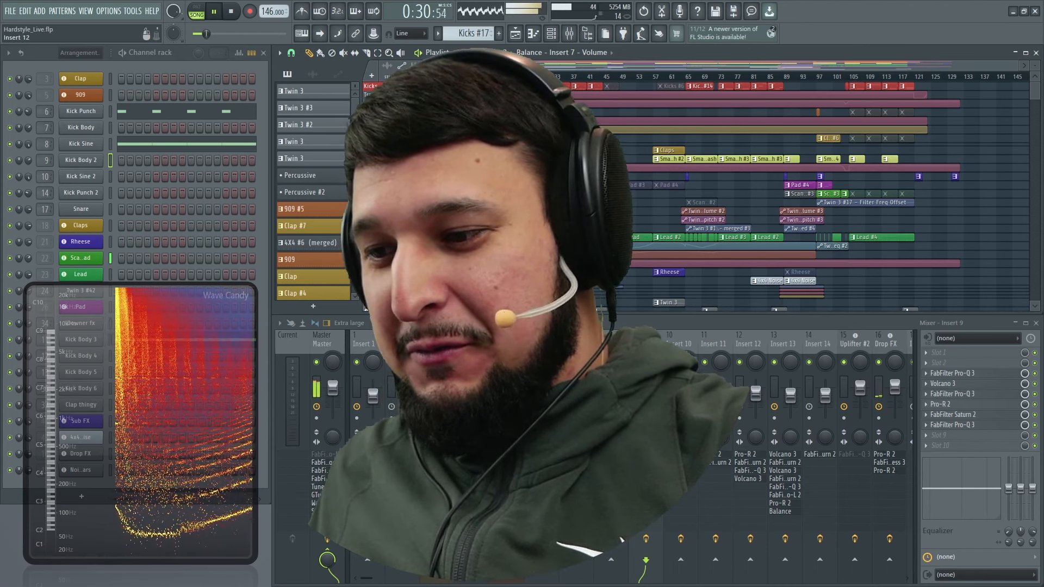
- Open the Kick Body 3 channel's synthesizer to inspect its settings and close it
{"action": "left_click", "coordinate": [98, 127]}
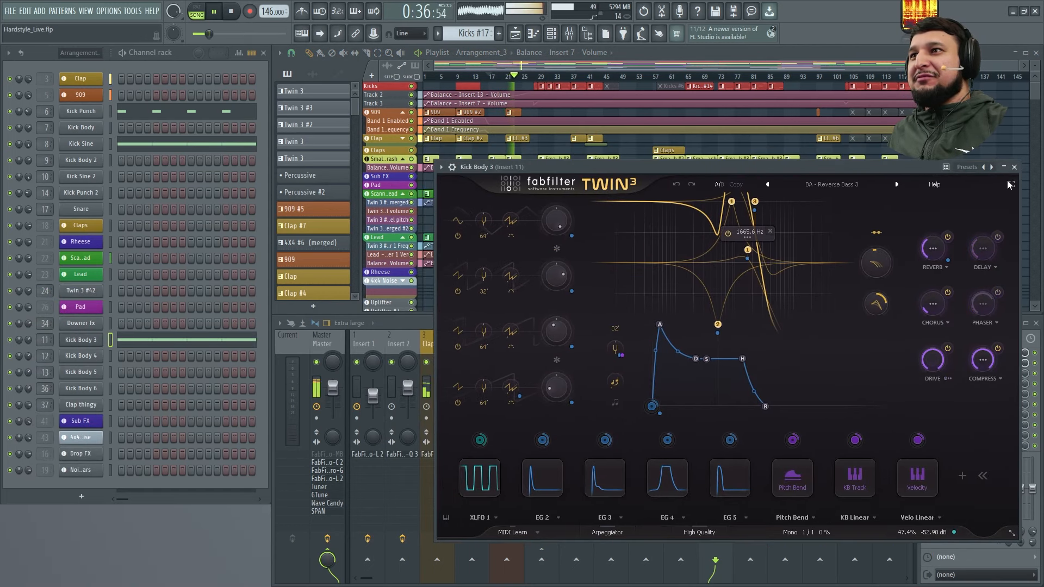
{"action": "left_click", "coordinate": [1014, 167]}
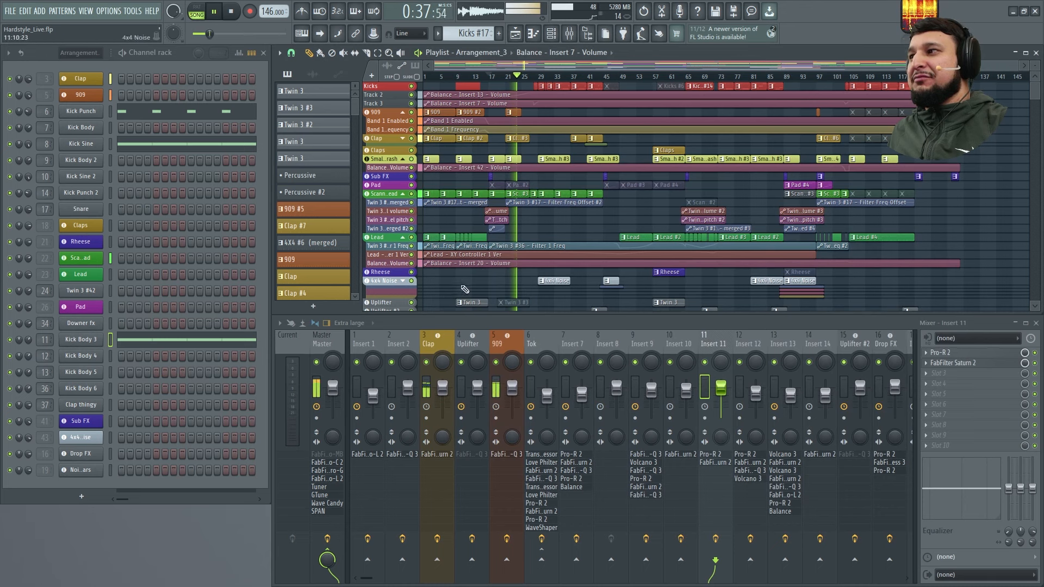
- Select the Scanner Lead #3 pattern, inspect its Twin 3 settings during playback and close the synthesizer window
{"action": "right_click", "coordinate": [493, 214], "text": "ctrl"}
{"action": "left_click", "coordinate": [655, 145]}
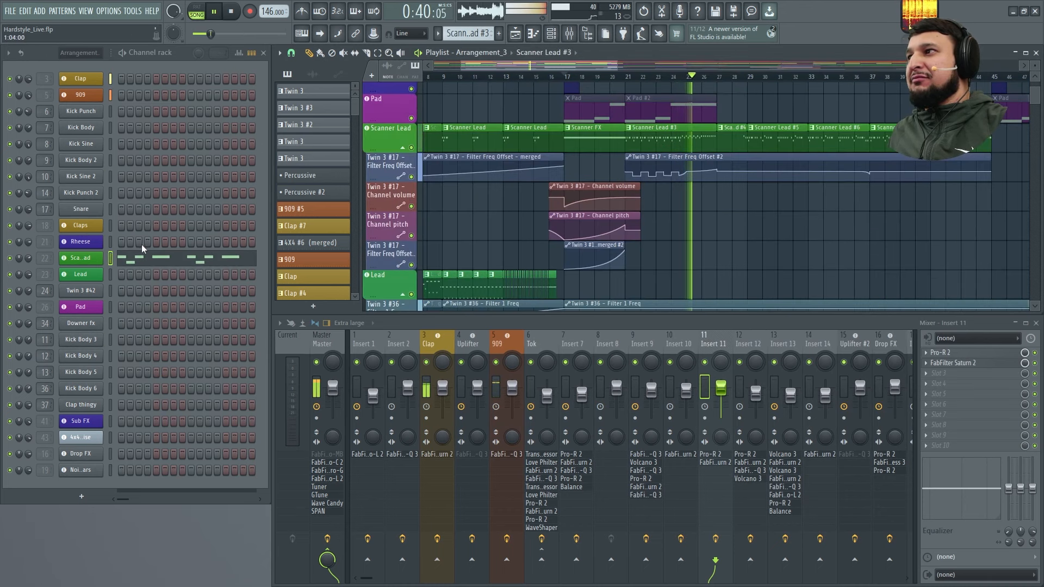
{"action": "left_click", "coordinate": [82, 257]}
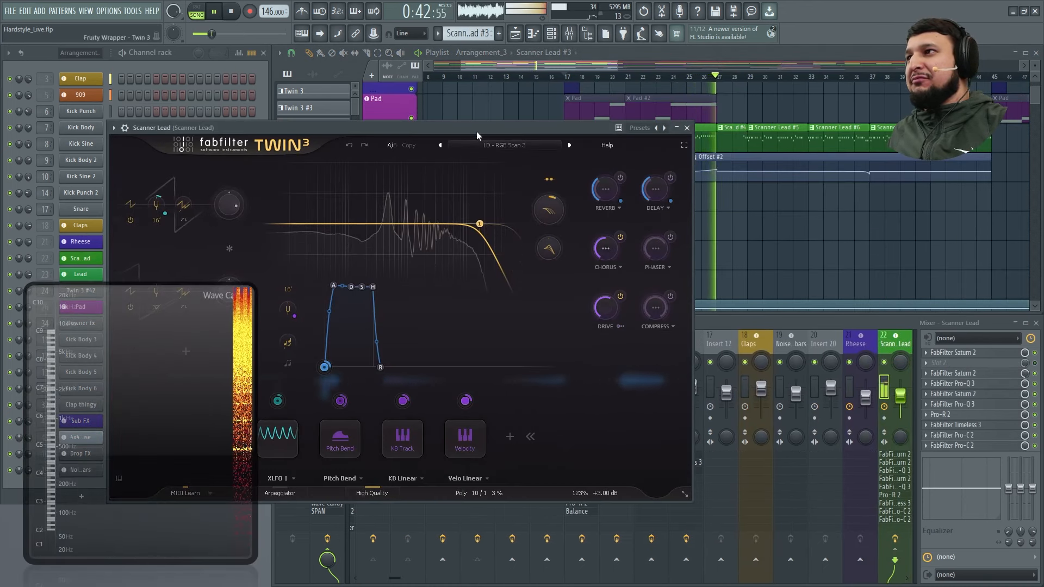
{"action": "left_click_drag", "start_coordinate": [476, 132], "coordinate": [656, 142]}
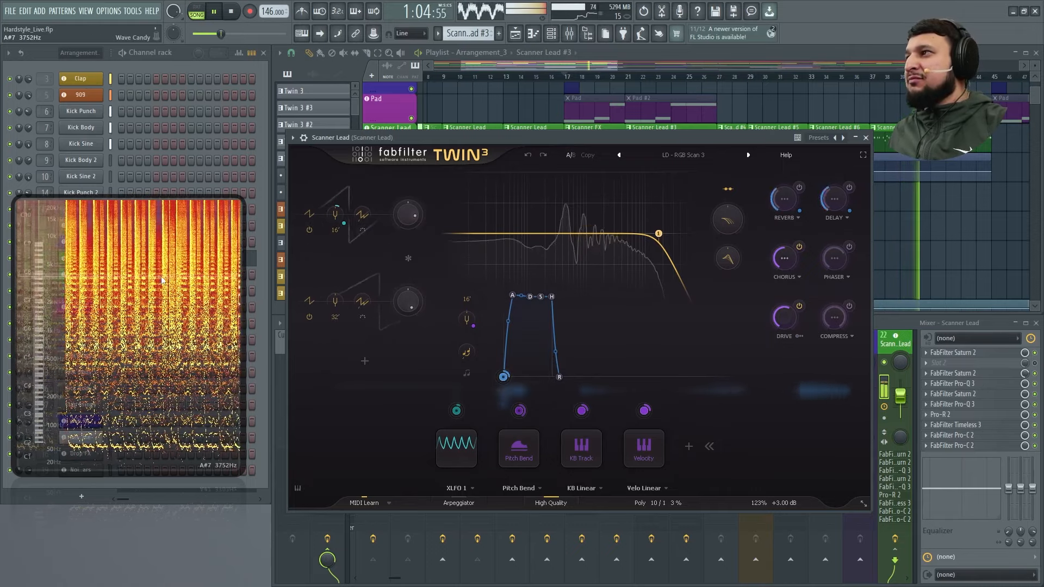
{"action": "left_click", "coordinate": [865, 138]}
- Follow the playing arrangement across the first kick section of the playlist and stop playback
{"action": "scroll", "coordinate": [794, 190], "scroll_direction": "up", "scroll_amount": 10}
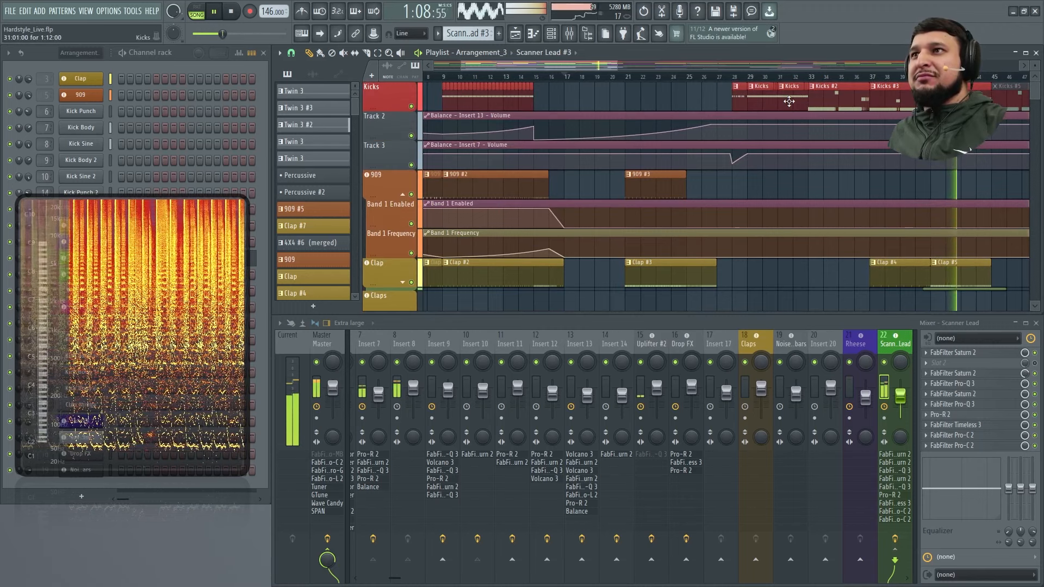
{"action": "scroll", "coordinate": [753, 175], "scroll_direction": "down", "scroll_amount": 4}
{"action": "scroll", "coordinate": [756, 181], "scroll_direction": "up", "scroll_amount": 6}
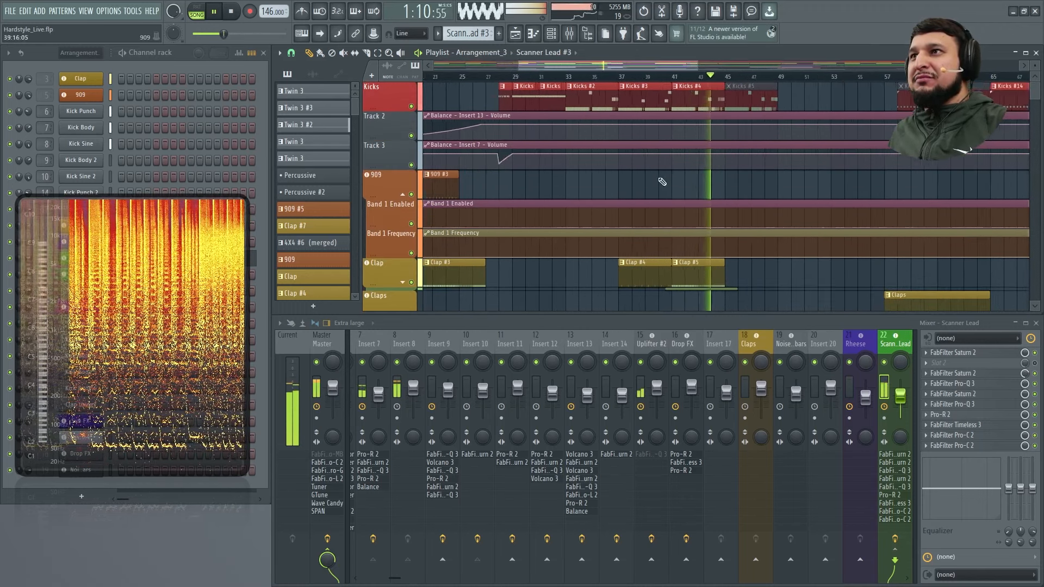
{"action": "scroll", "coordinate": [799, 172], "scroll_direction": "down", "scroll_amount": 2}
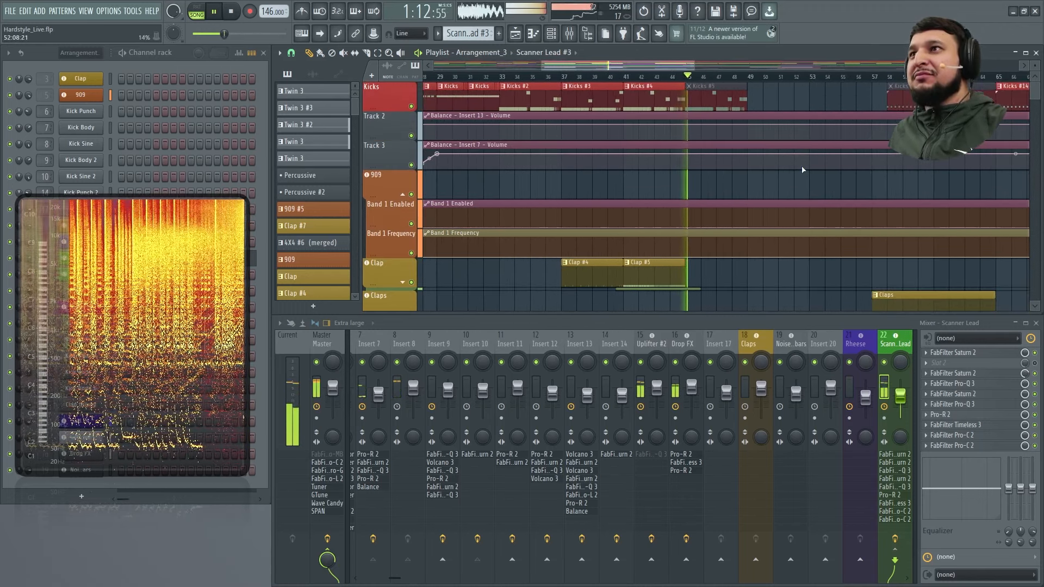
{"action": "scroll", "coordinate": [783, 227], "scroll_direction": "down", "scroll_amount": 4}
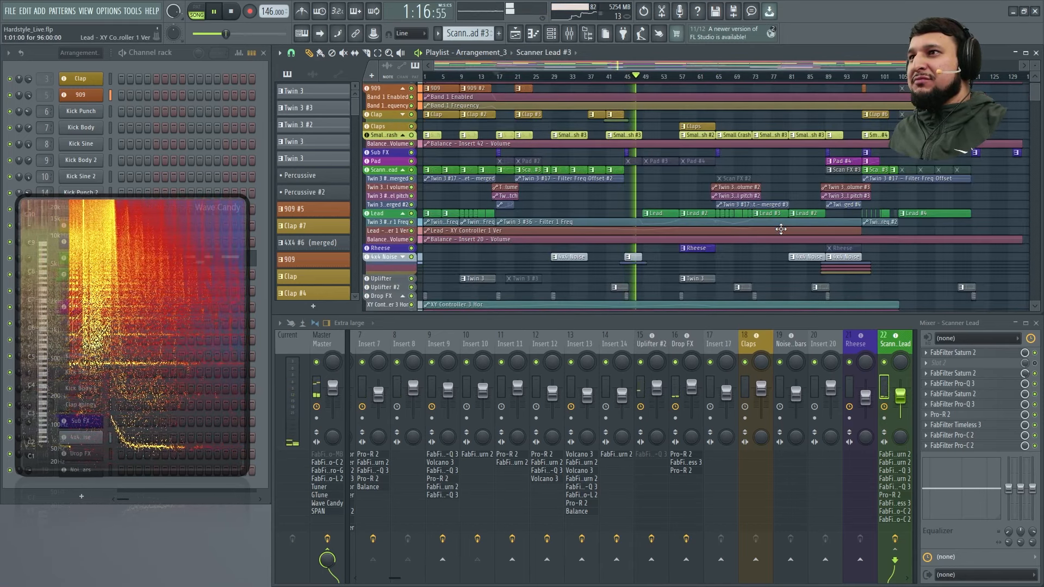
{"action": "key", "text": "space"}
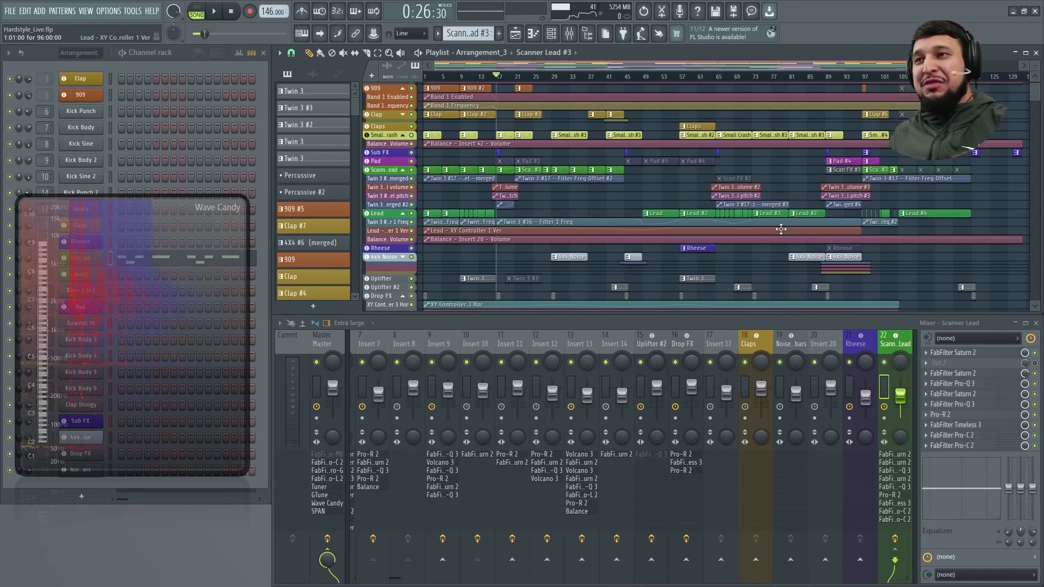
- Move the song position to bar 89 and play the arrangement from there
{"action": "left_click_drag", "start_coordinate": [764, 298], "coordinate": [1032, 80]}
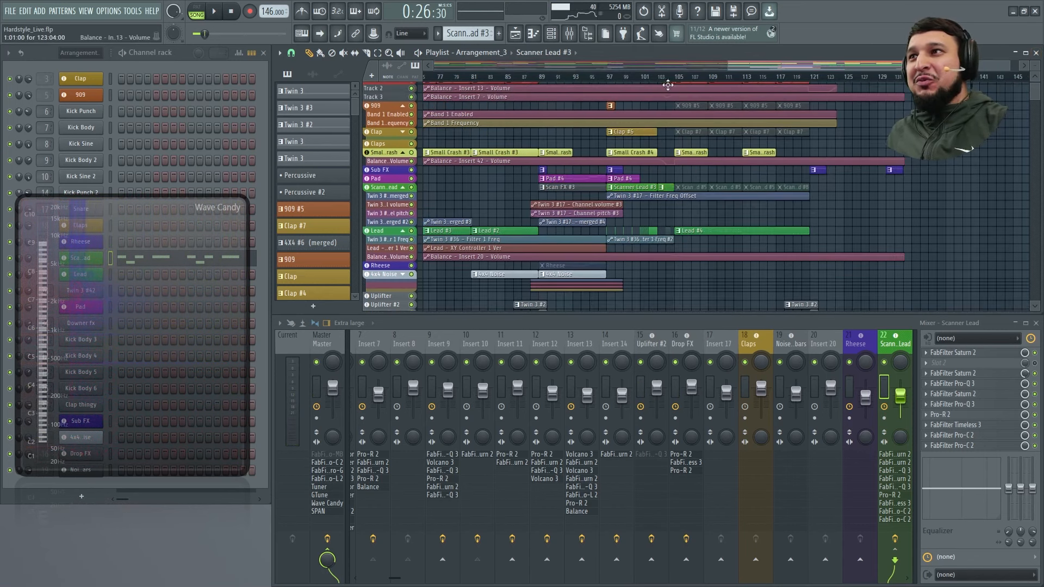
{"action": "left_click_drag", "start_coordinate": [535, 77], "coordinate": [611, 55]}
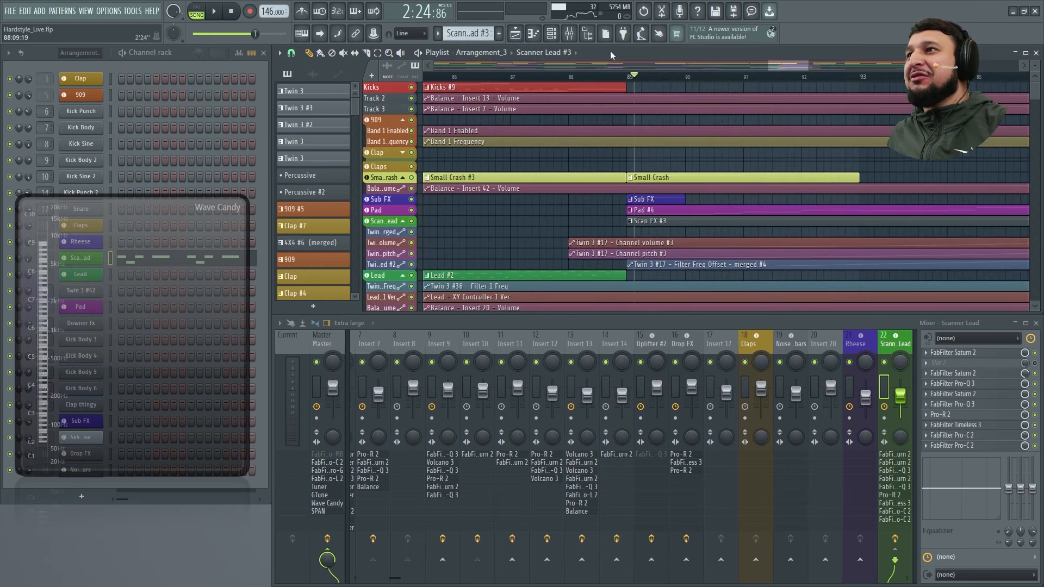
{"action": "right_click", "coordinate": [595, 201], "text": "ctrl"}
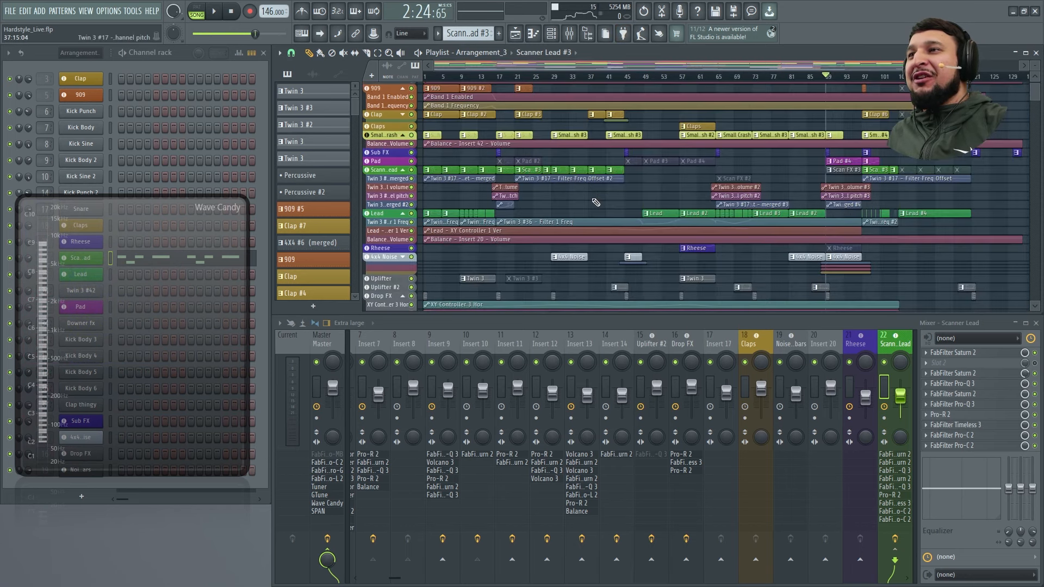
{"action": "left_click_drag", "start_coordinate": [763, 289], "coordinate": [1031, 79]}
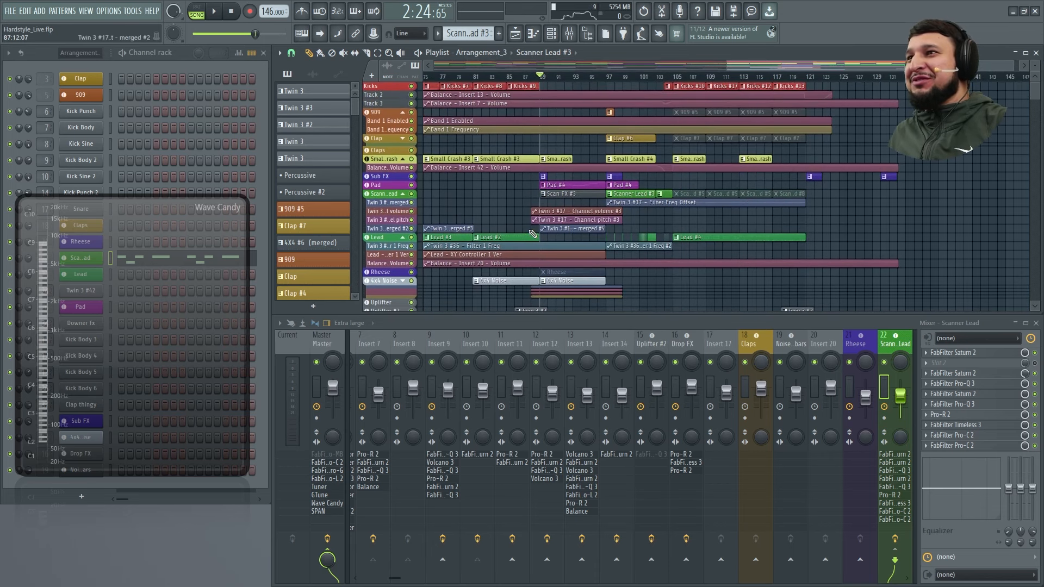
{"action": "key", "text": "space"}
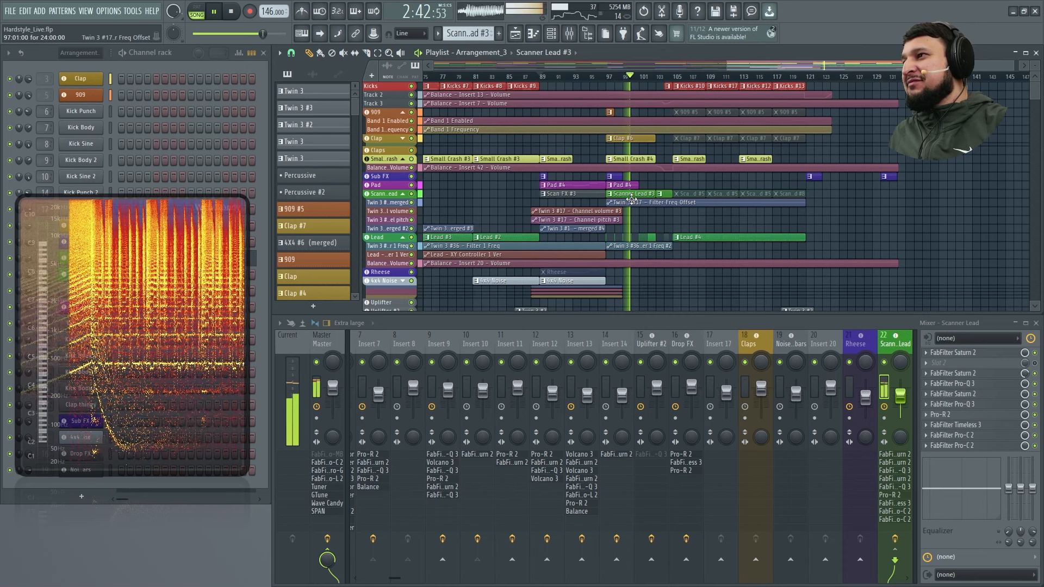
- Follow the playback in the playlist through the build-up and into the final kick section from bar 105
{"action": "scroll", "coordinate": [632, 200], "scroll_direction": "down", "scroll_amount": 2}
{"action": "scroll", "coordinate": [890, 224], "scroll_direction": "up", "scroll_amount": 2}
{"action": "scroll", "coordinate": [737, 230], "scroll_direction": "up", "scroll_amount": 1}
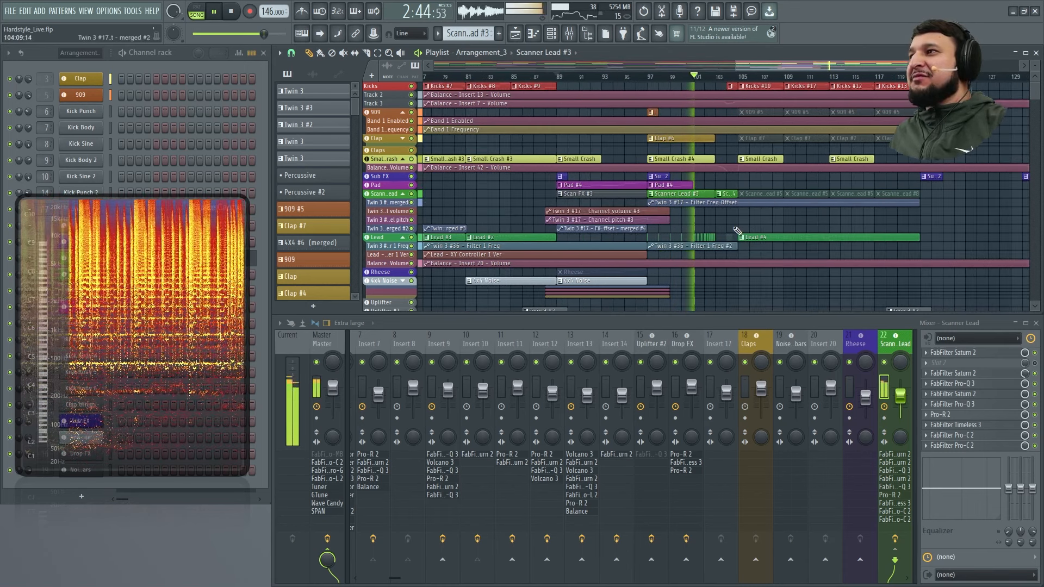
{"action": "scroll", "coordinate": [736, 231], "scroll_direction": "up", "scroll_amount": 3}
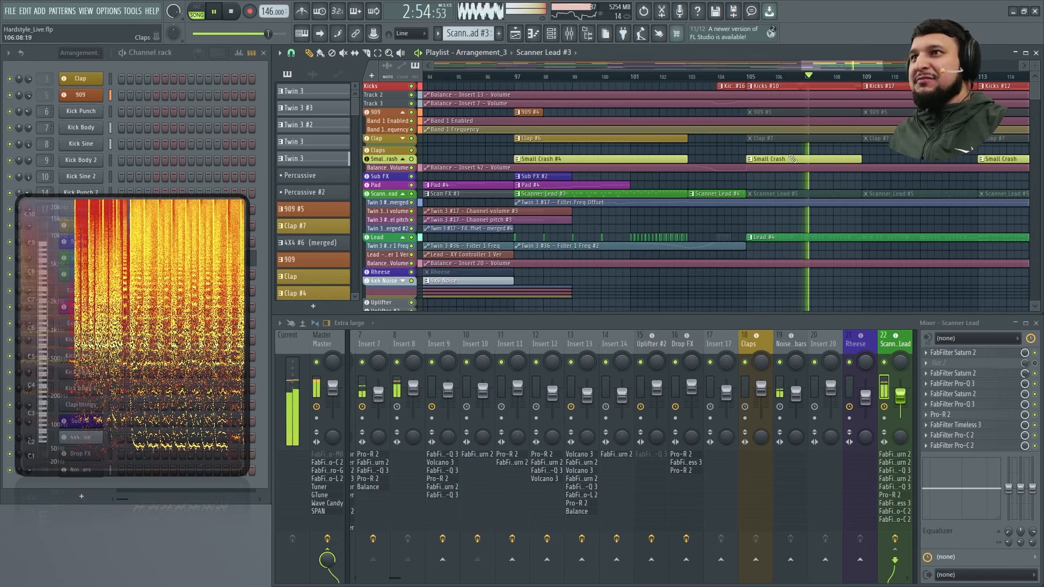
{"action": "left_click_drag", "start_coordinate": [654, 257], "coordinate": [1024, 173]}
{"action": "scroll", "coordinate": [495, 187], "scroll_direction": "down", "scroll_amount": 3}
{"action": "scroll", "coordinate": [579, 96], "scroll_direction": "up", "scroll_amount": 1}
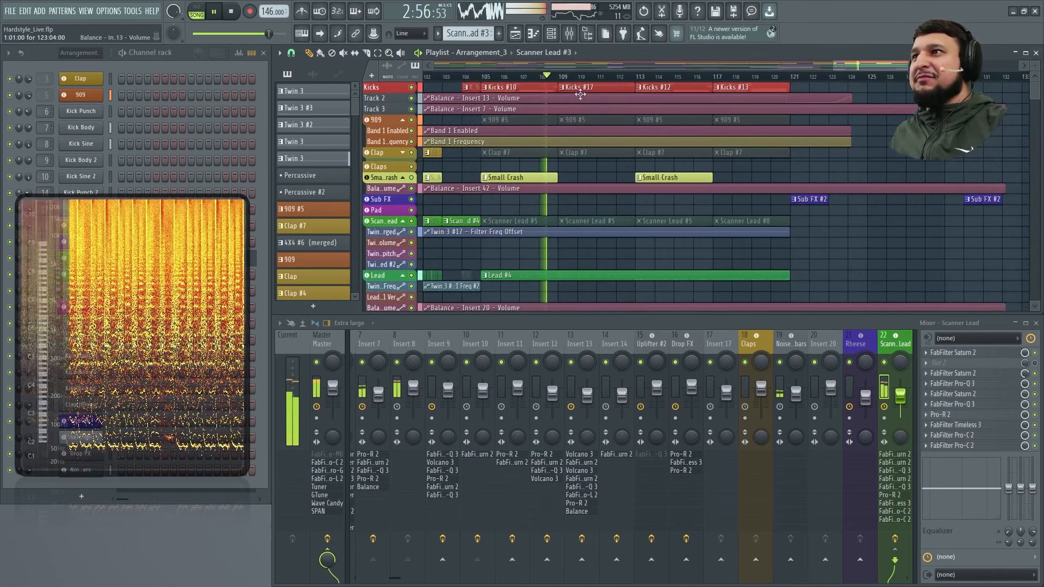
- Select the Kicks #17 pattern and open the Kick Sine channel's synthesizer to inspect its settings
{"action": "left_click", "coordinate": [580, 94]}
{"action": "left_click", "coordinate": [81, 144]}
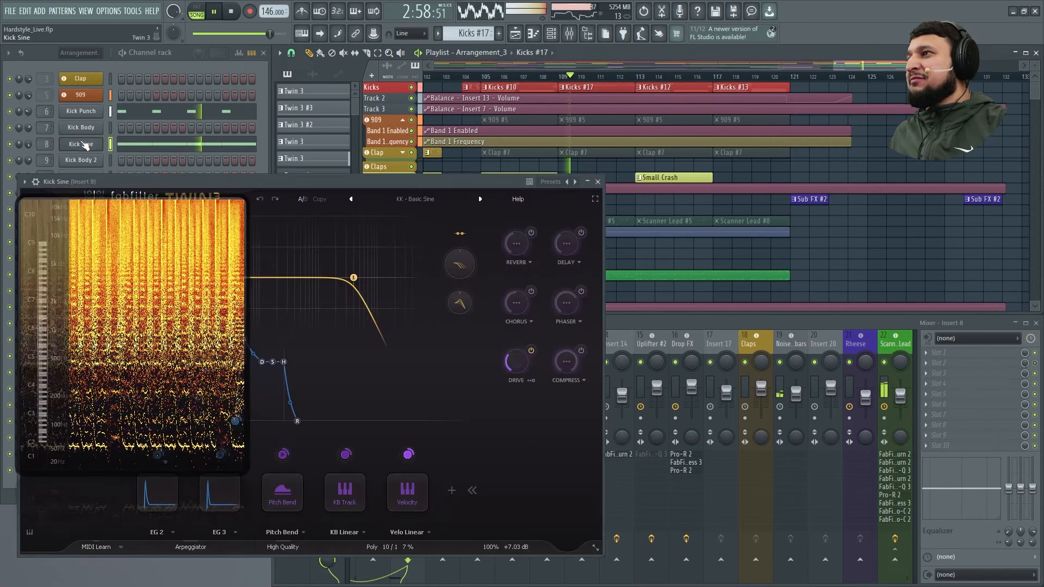
{"action": "left_click_drag", "start_coordinate": [326, 180], "coordinate": [653, 158]}
- Move the Wave Candy visualizer to uncover the channels, inspect the Kick Body 3 synthesizer and close it
{"action": "left_click_drag", "start_coordinate": [84, 275], "coordinate": [75, 487]}
{"action": "left_click", "coordinate": [81, 339]}
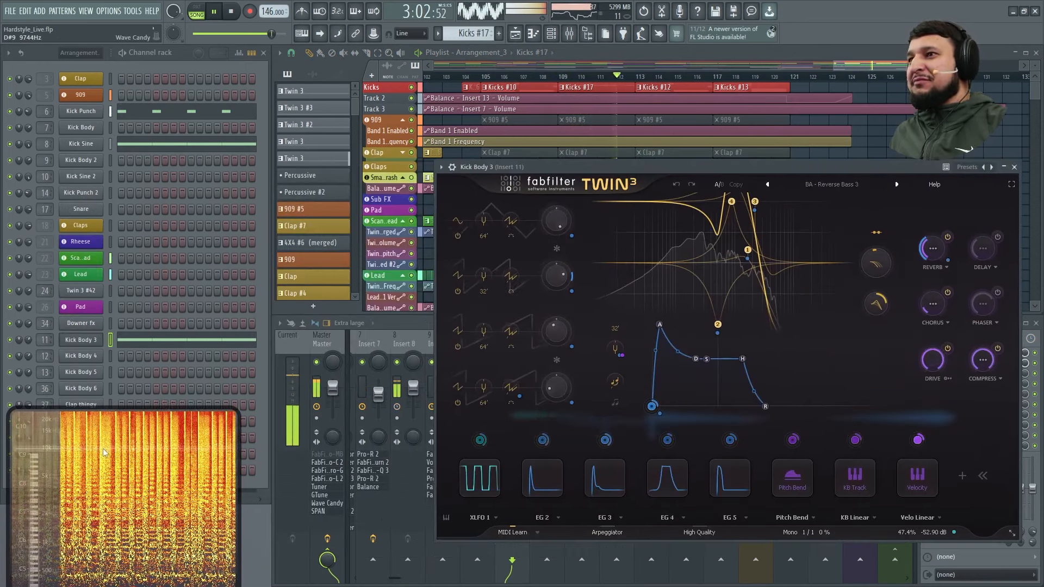
{"action": "left_click_drag", "start_coordinate": [106, 451], "coordinate": [119, 315]}
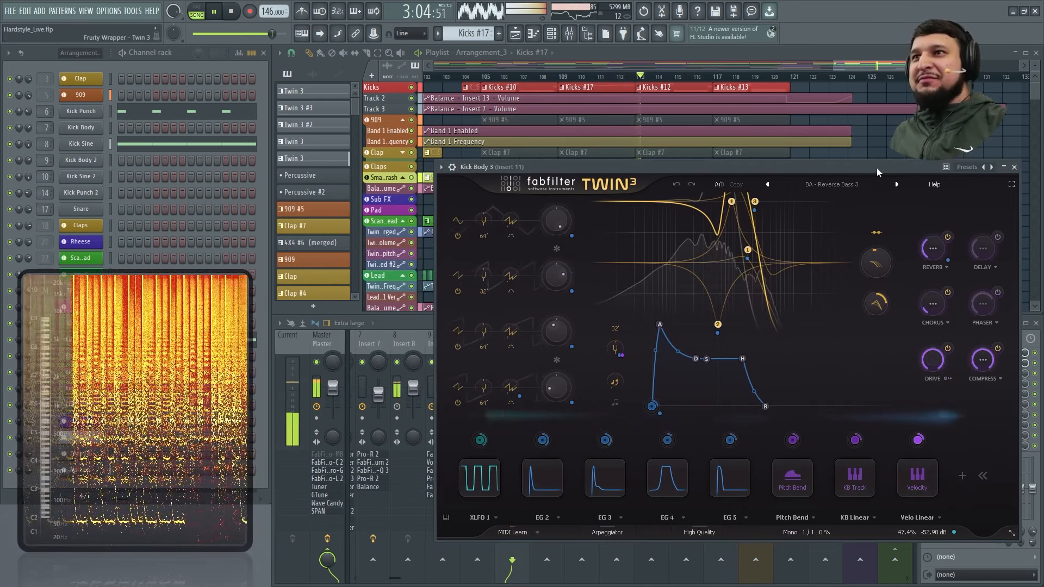
{"action": "left_click_drag", "start_coordinate": [877, 168], "coordinate": [696, 206]}
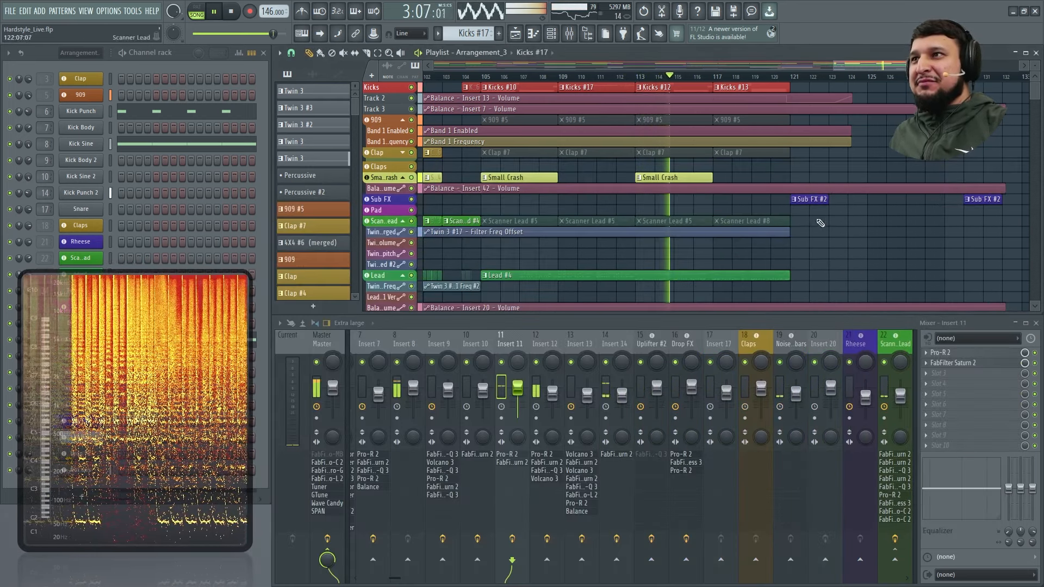
{"action": "left_click", "coordinate": [842, 204]}
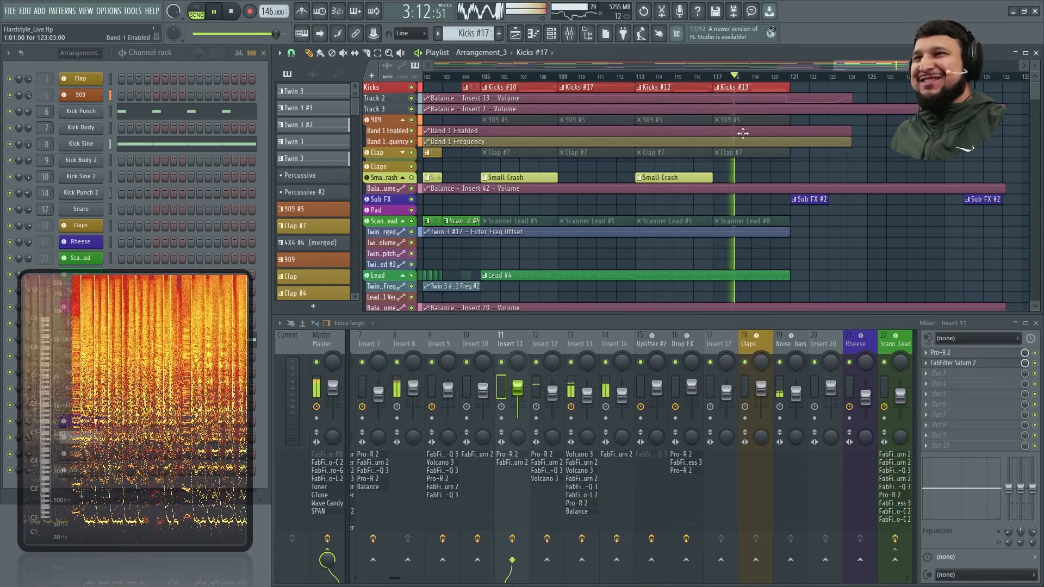
- Select the Kicks #13 pattern, inspect the Kick Punch 2 and Kick Body 5 synthesizers, and stop playback
{"action": "left_click", "coordinate": [730, 94]}
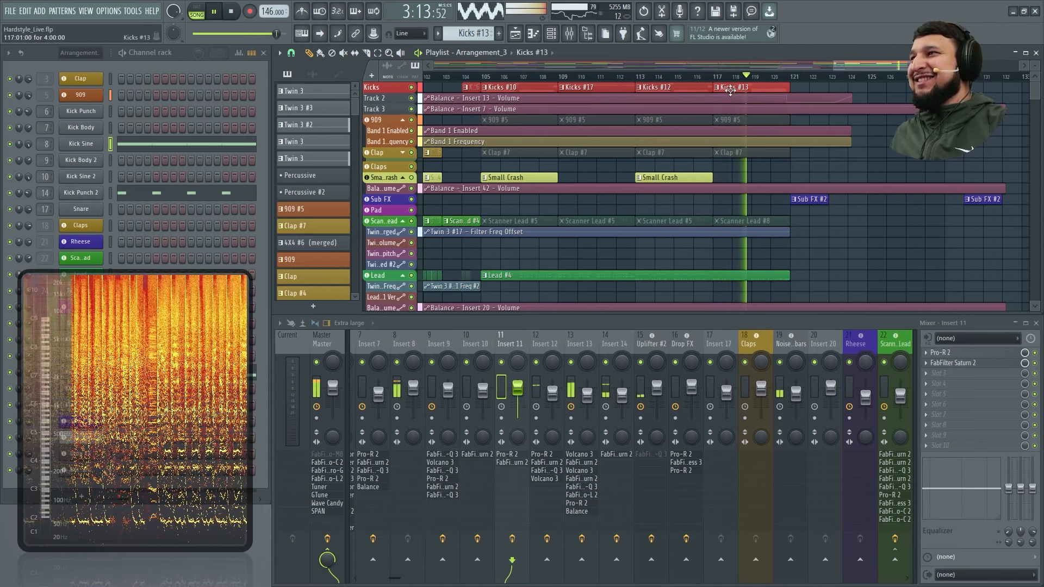
{"action": "left_click", "coordinate": [91, 195]}
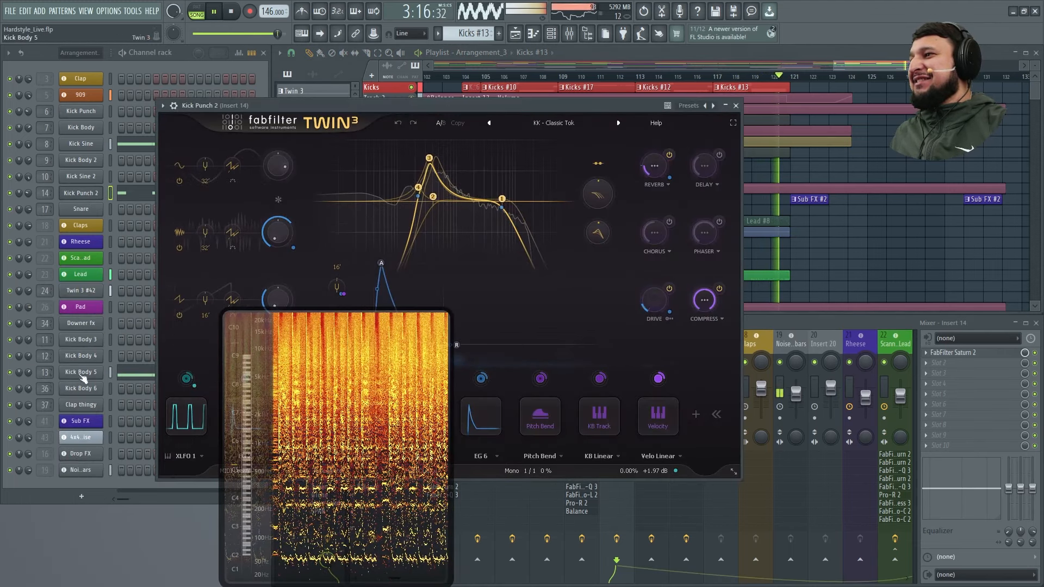
{"action": "left_click", "coordinate": [82, 375]}
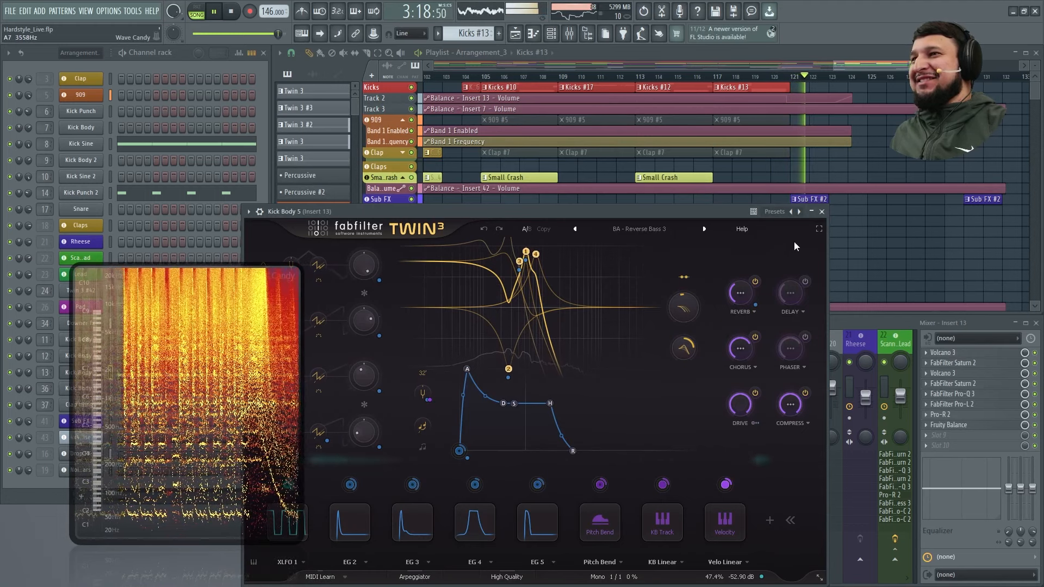
{"action": "left_click", "coordinate": [822, 212]}
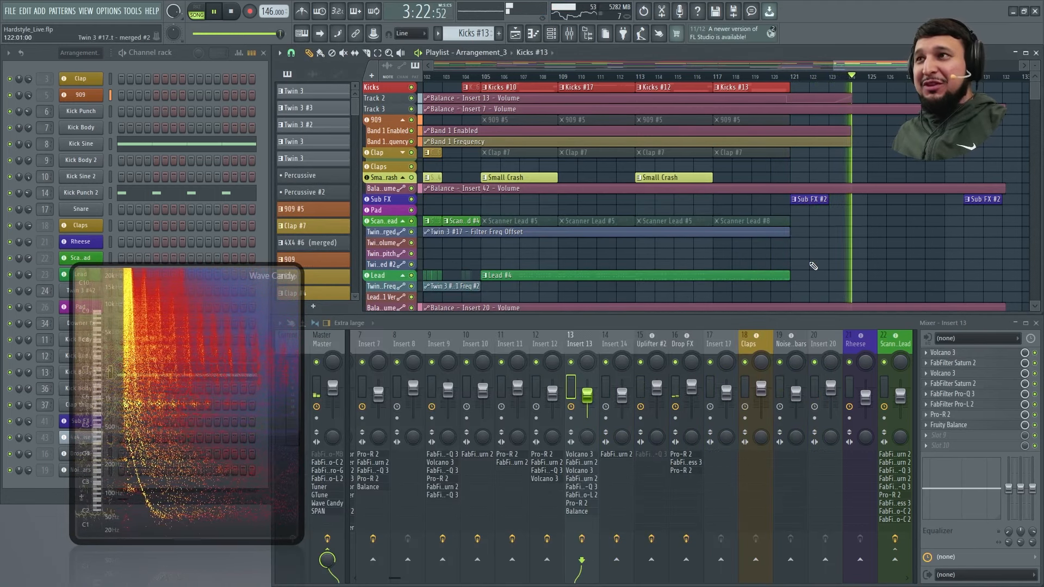
{"action": "key", "text": "space"}
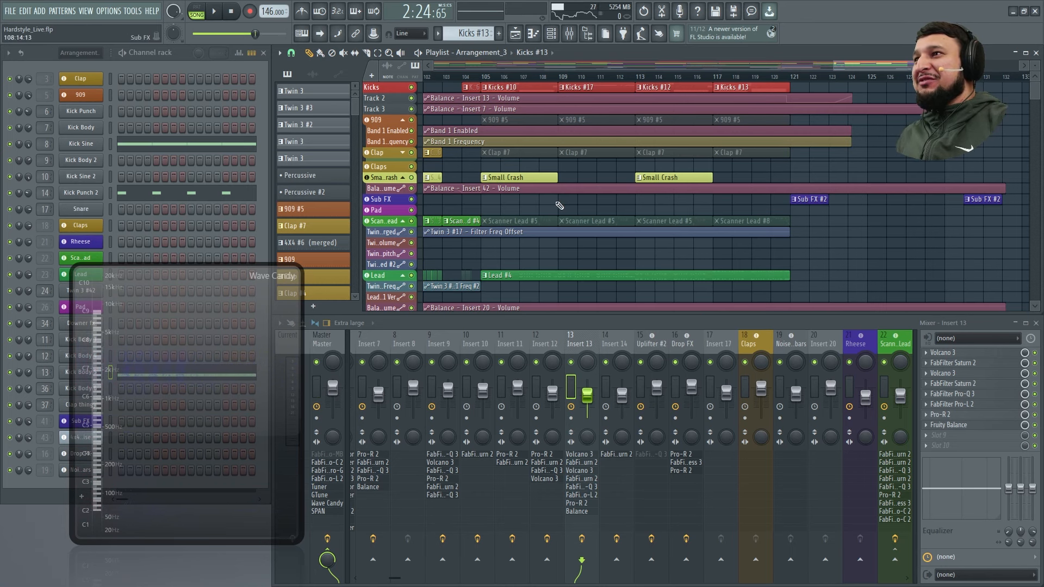
- Move the playback position to the first kick section around bar 28 of the playlist and focus on its clips
{"action": "scroll", "coordinate": [559, 206], "scroll_direction": "down", "scroll_amount": 5}
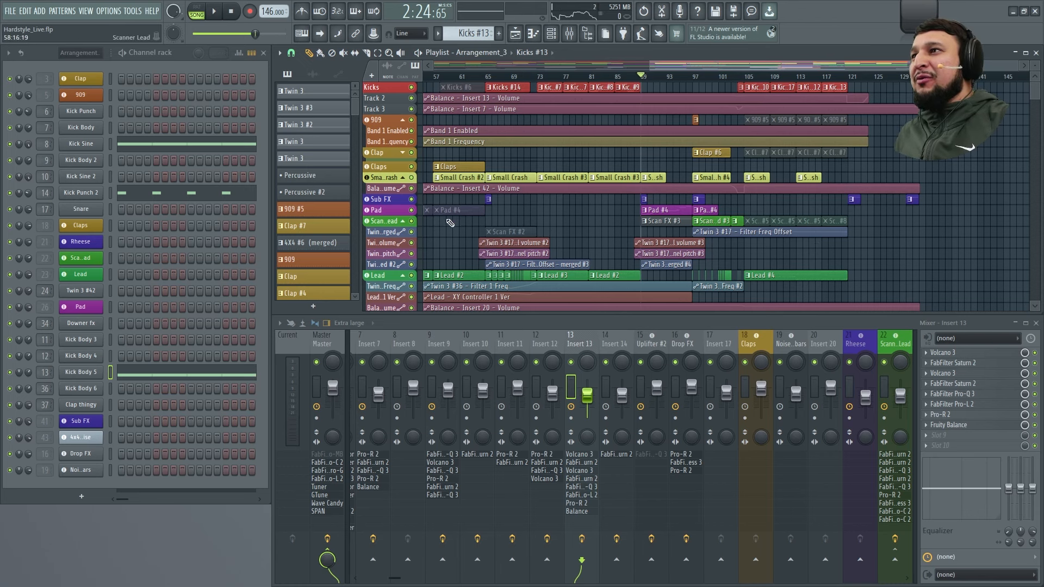
{"action": "scroll", "coordinate": [632, 189], "scroll_direction": "down", "scroll_amount": 3}
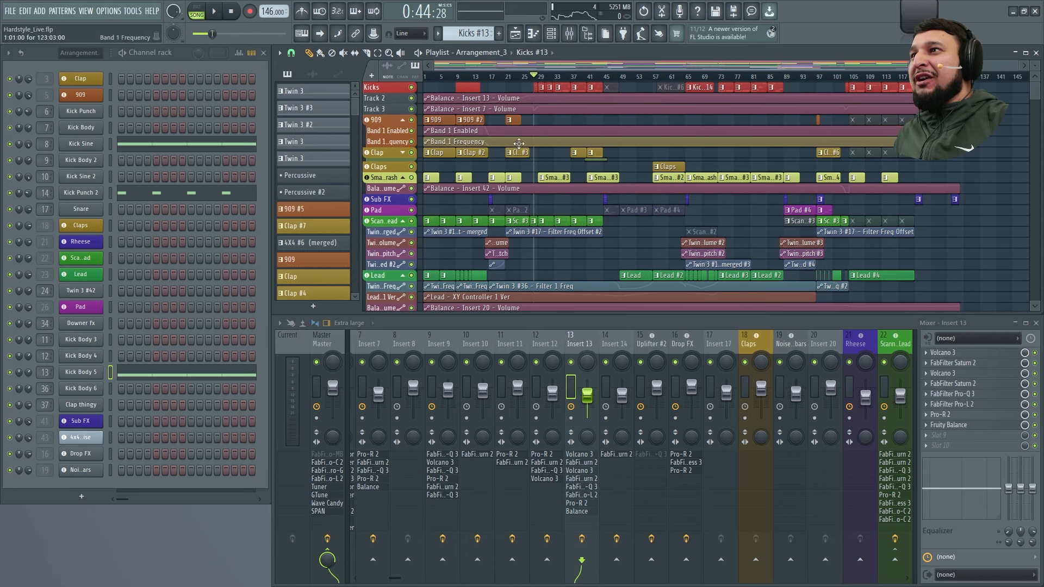
{"action": "left_click_drag", "start_coordinate": [517, 146], "coordinate": [597, 81]}
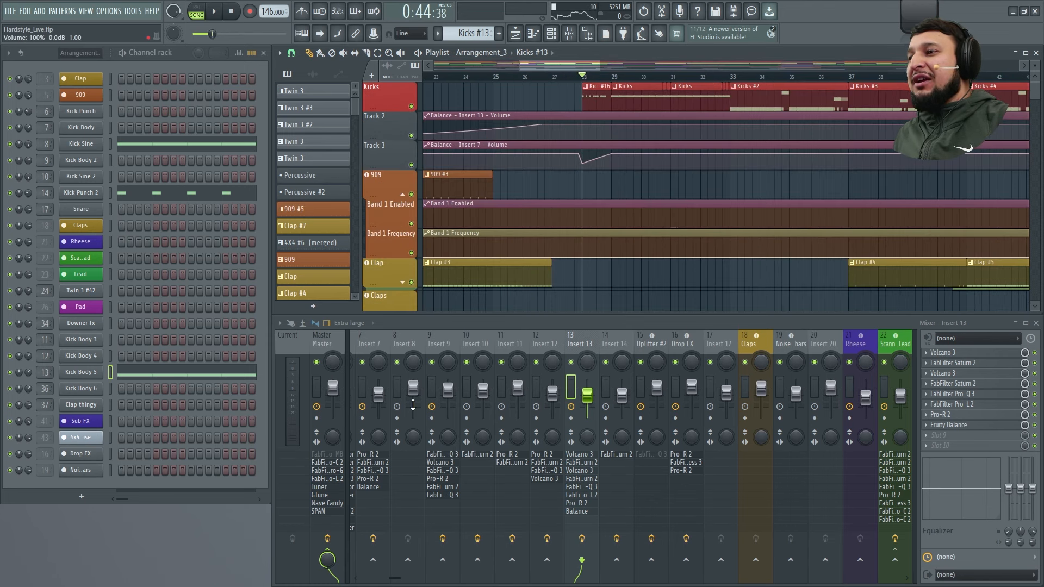
- Select the Tok mixer track and switch the mixer to the Compact layout
{"action": "left_click", "coordinate": [438, 348]}
{"action": "scroll", "coordinate": [413, 468], "scroll_direction": "up", "scroll_amount": 3}
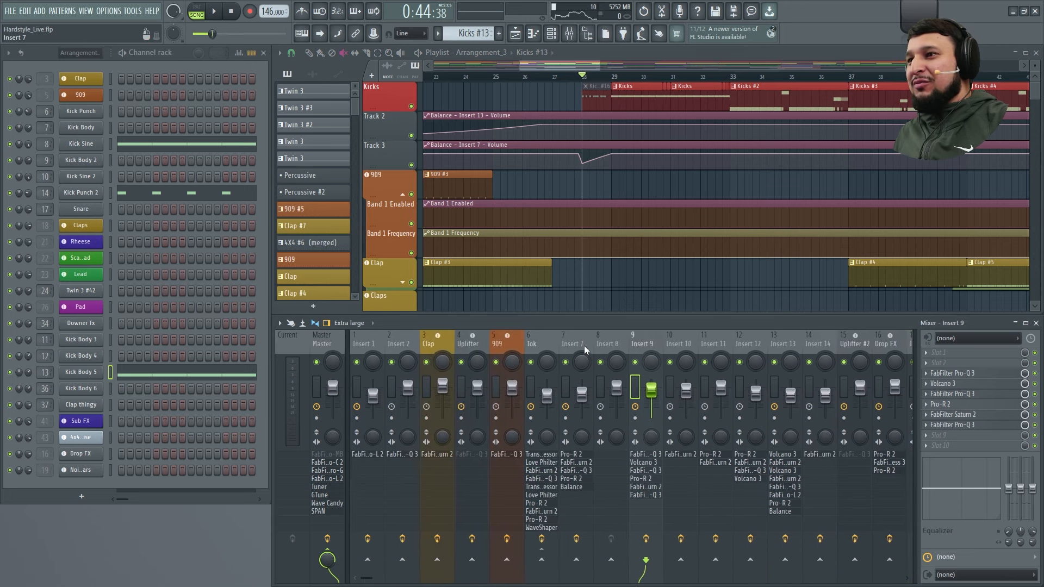
{"action": "left_click", "coordinate": [543, 342]}
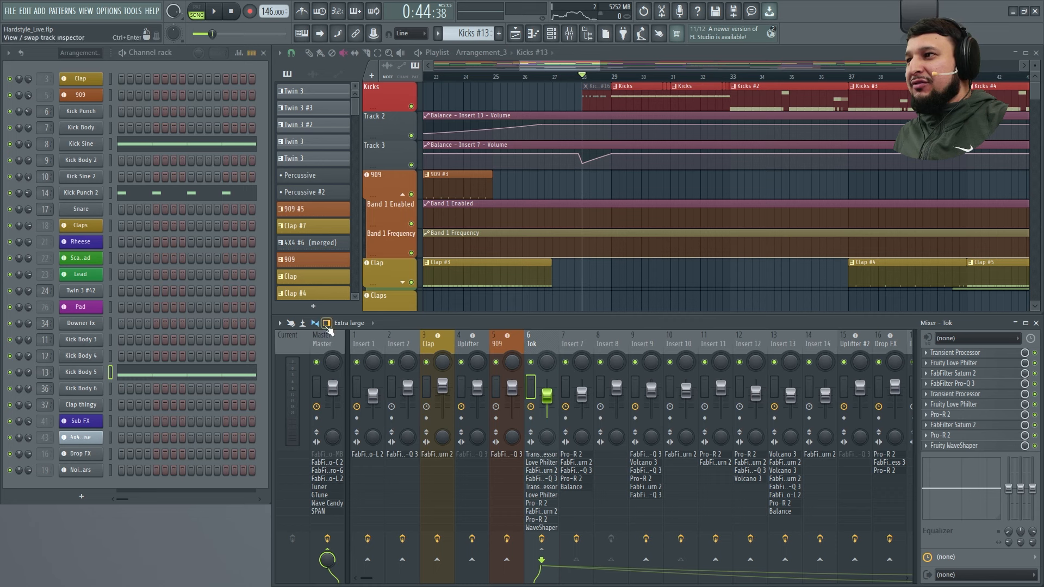
{"action": "left_click", "coordinate": [349, 323]}
{"action": "left_click", "coordinate": [348, 335]}
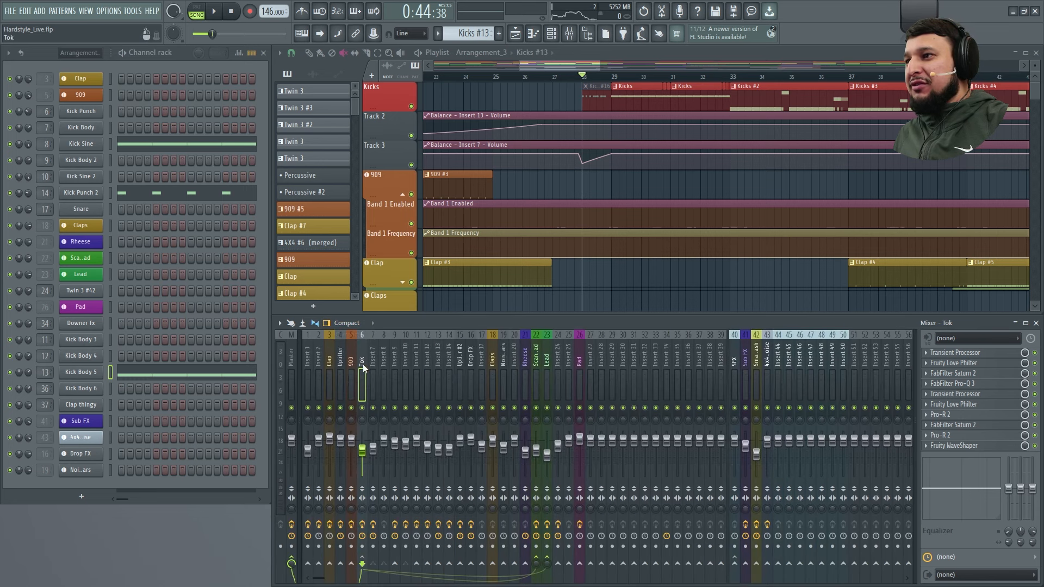
- Play the first kick section and inspect the effects and routing of the Insert 7 and Insert 8 mixer tracks
{"action": "key", "text": "space"}
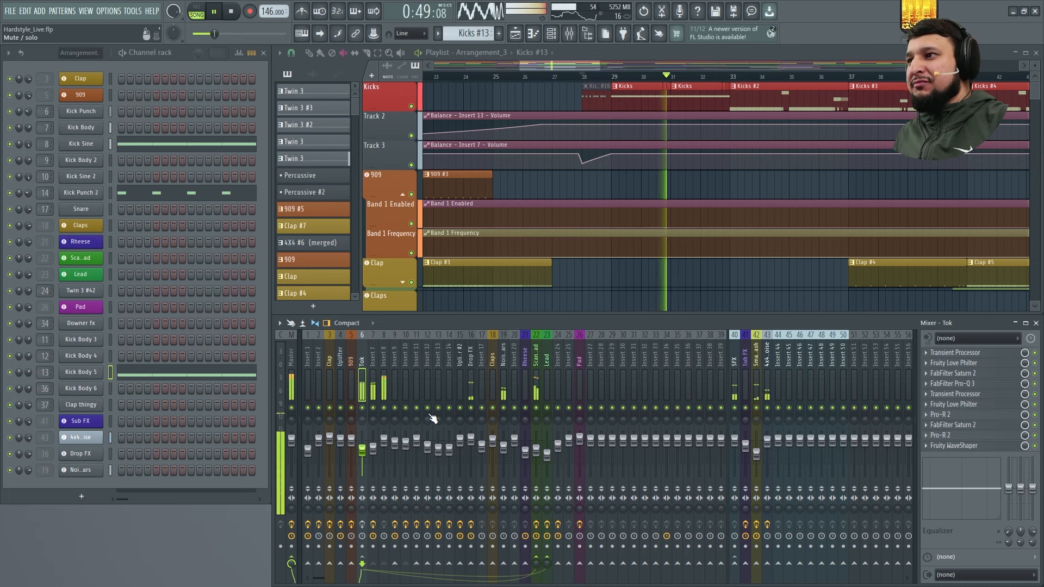
{"action": "left_click", "coordinate": [376, 375]}
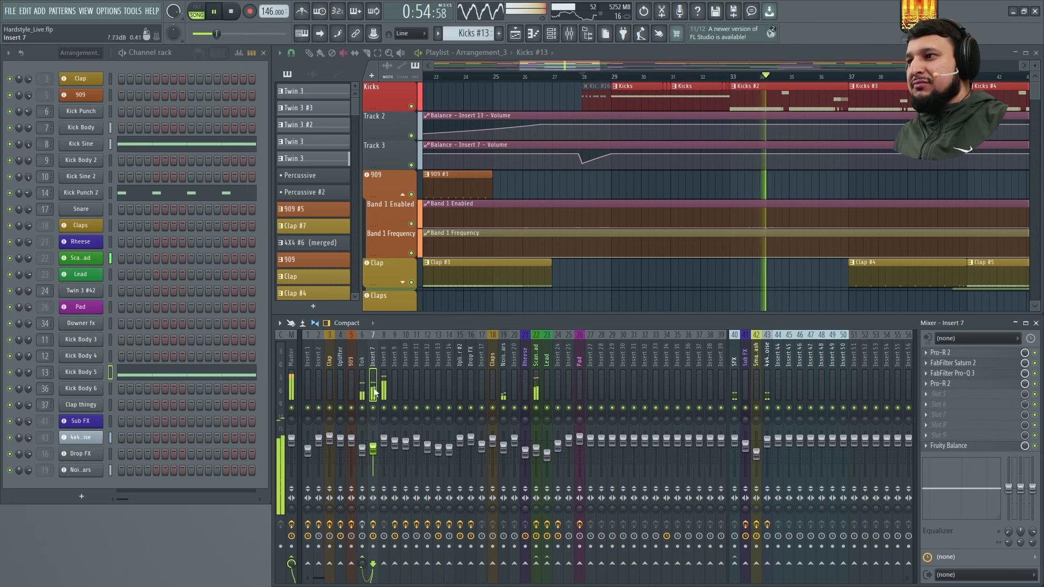
{"action": "right_click", "coordinate": [362, 564]}
{"action": "left_click", "coordinate": [380, 382]}
{"action": "left_click", "coordinate": [383, 382]}
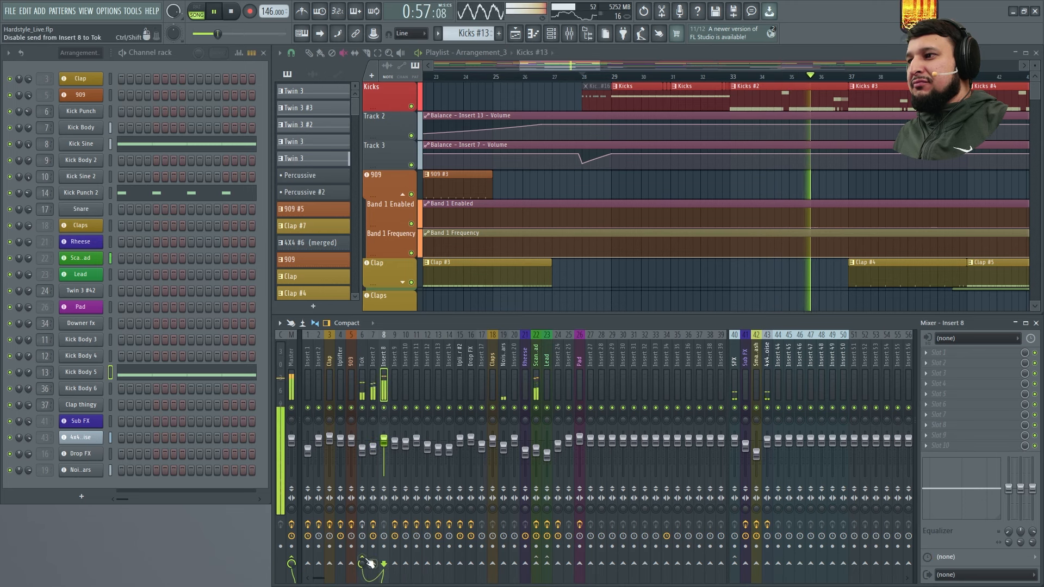
{"action": "left_click", "coordinate": [371, 462]}
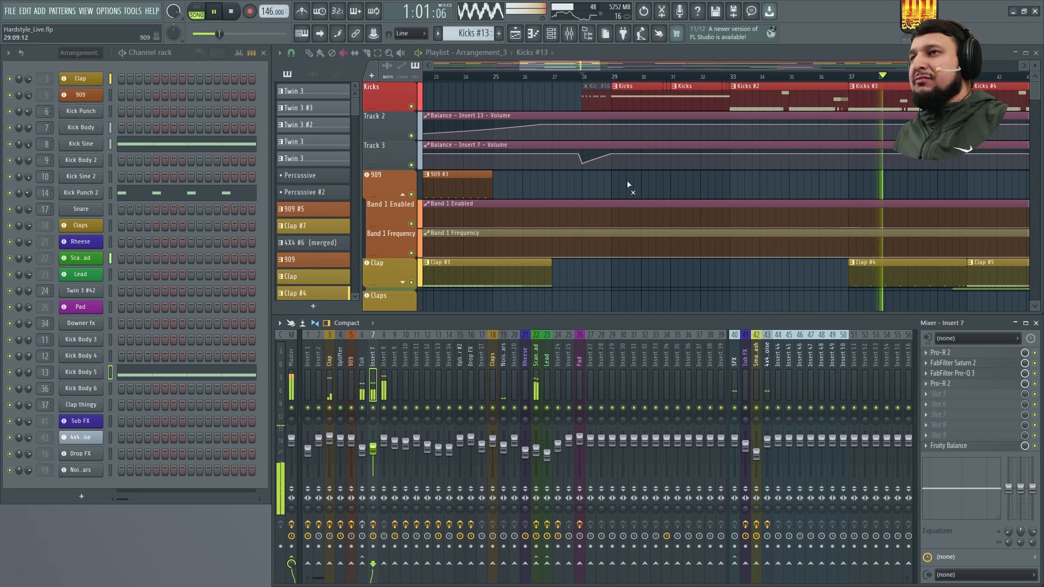
- Open the Wave Candy visualizer to watch the kick spectrum during playback, and stop the song
{"action": "double_click", "coordinate": [914, 17]}
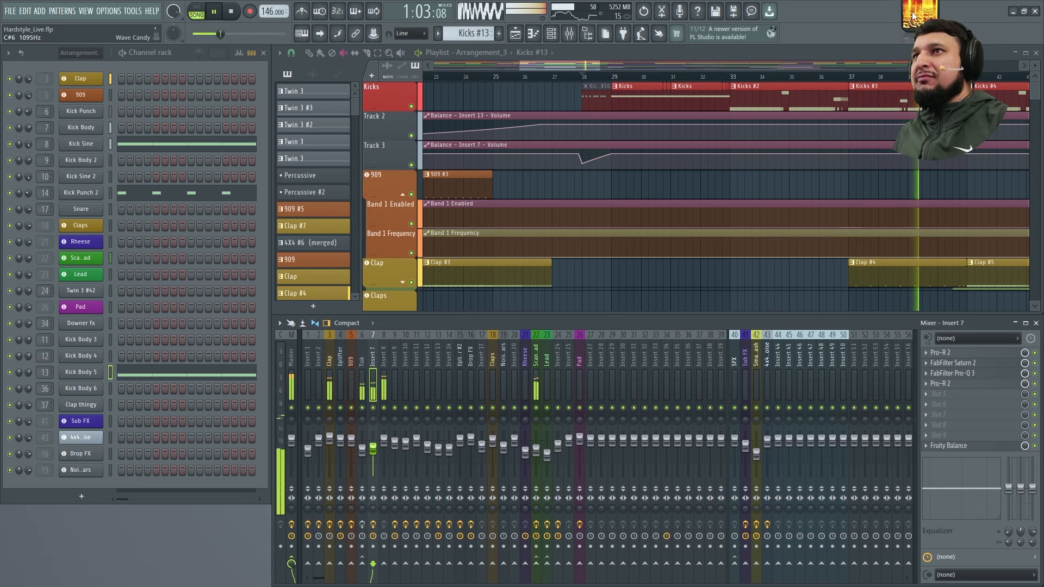
{"action": "scroll", "coordinate": [691, 171], "scroll_direction": "down", "scroll_amount": 2}
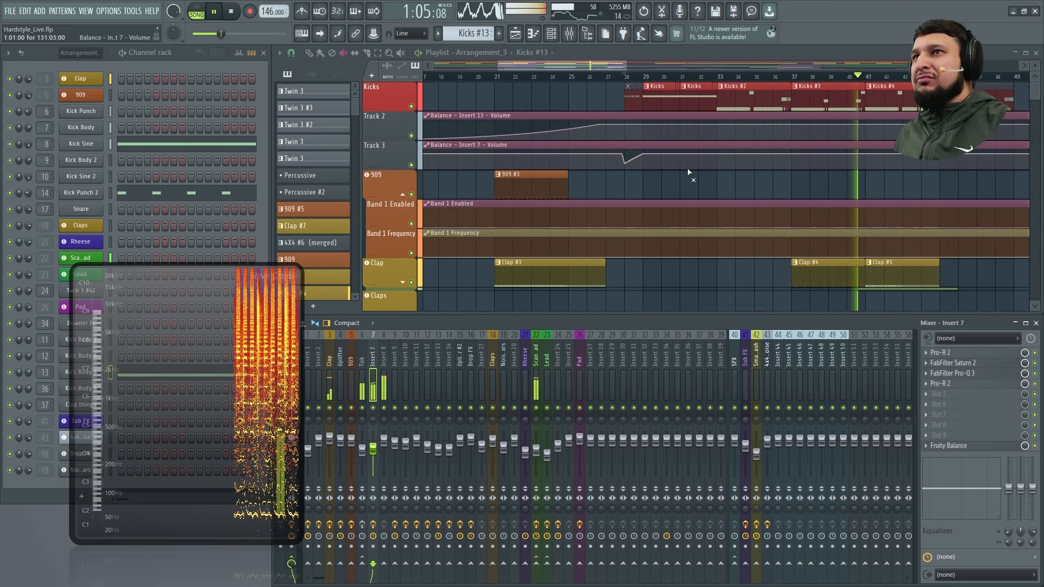
{"action": "key", "text": "space"}
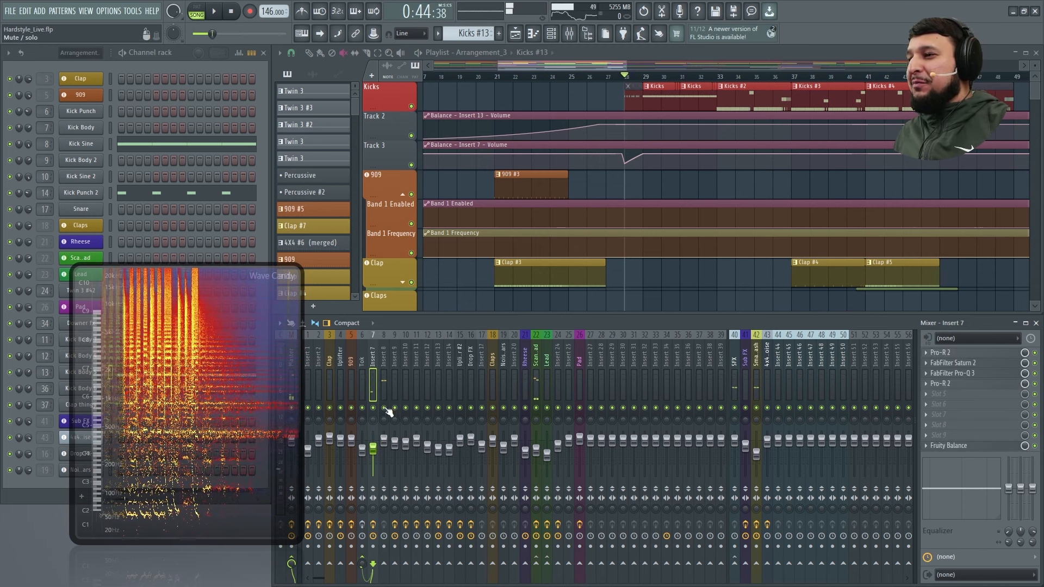
- Select the Insert 8 mixer track and replay the first kick section while checking its level
{"action": "left_click", "coordinate": [383, 389]}
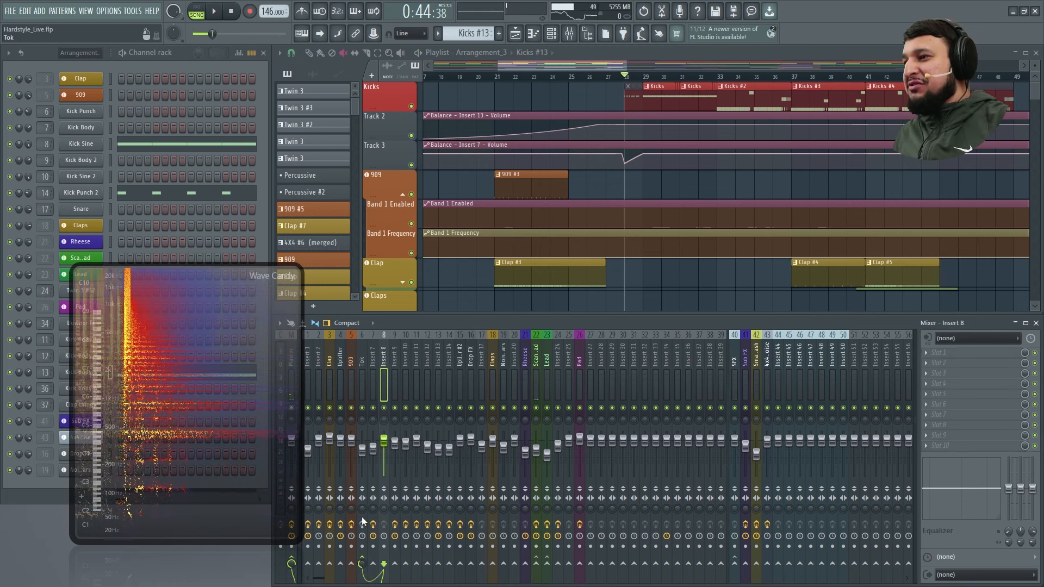
{"action": "key", "text": "space"}
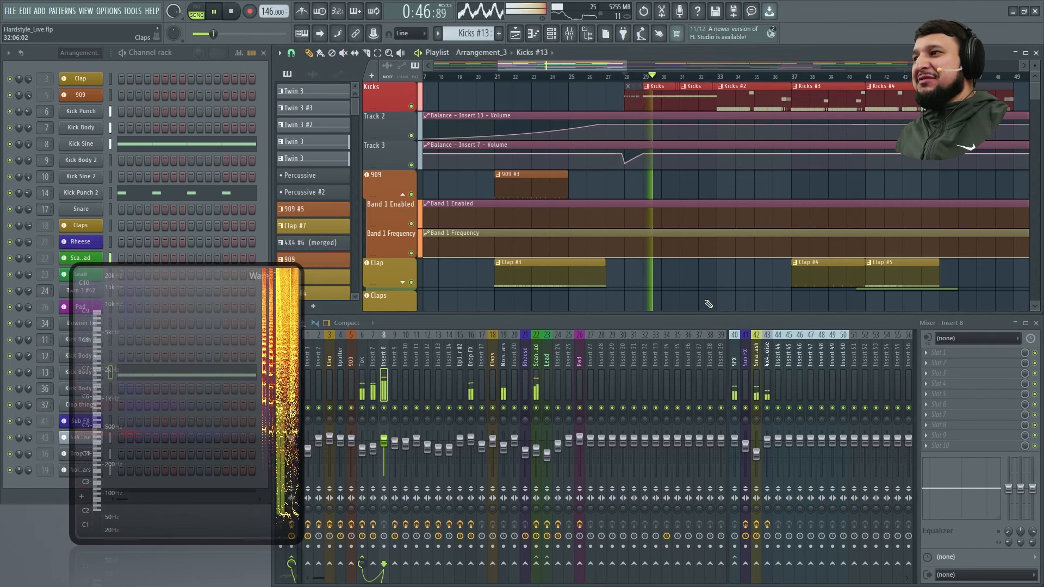
{"action": "scroll", "coordinate": [705, 292], "scroll_direction": "down", "scroll_amount": 3}
{"action": "scroll", "coordinate": [705, 292], "scroll_direction": "up", "scroll_amount": 4}
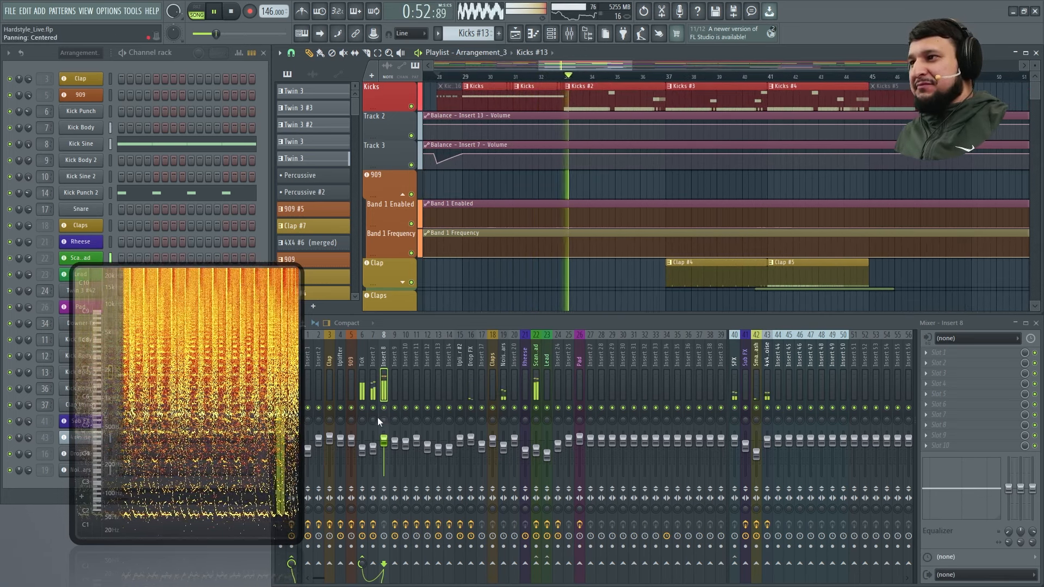
- Listen to the soloed Insert 7 mixer track, stop playback and close the Wave Candy visualizer
{"action": "left_click", "coordinate": [372, 380]}
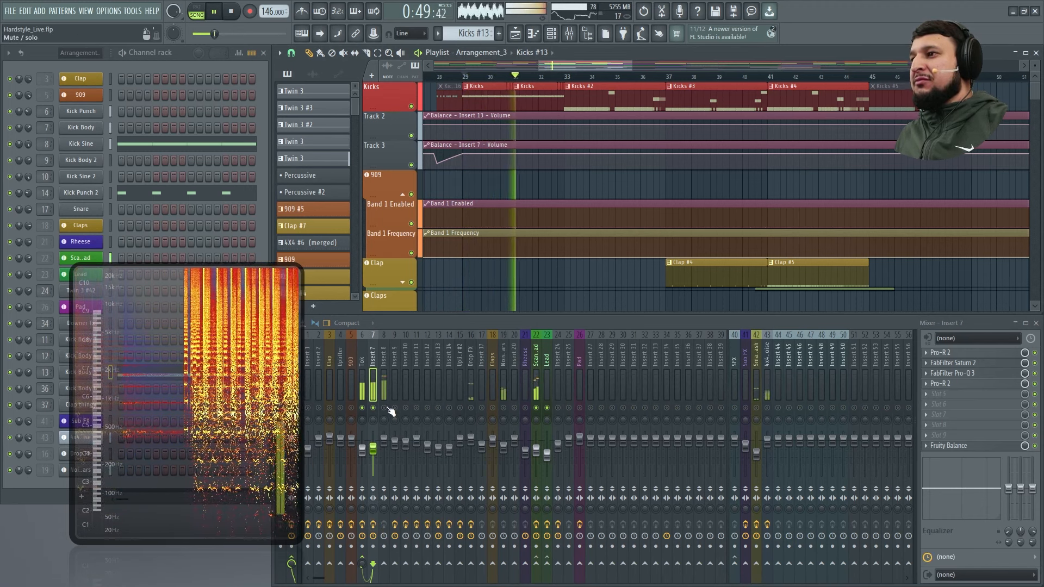
{"action": "key", "text": "space"}
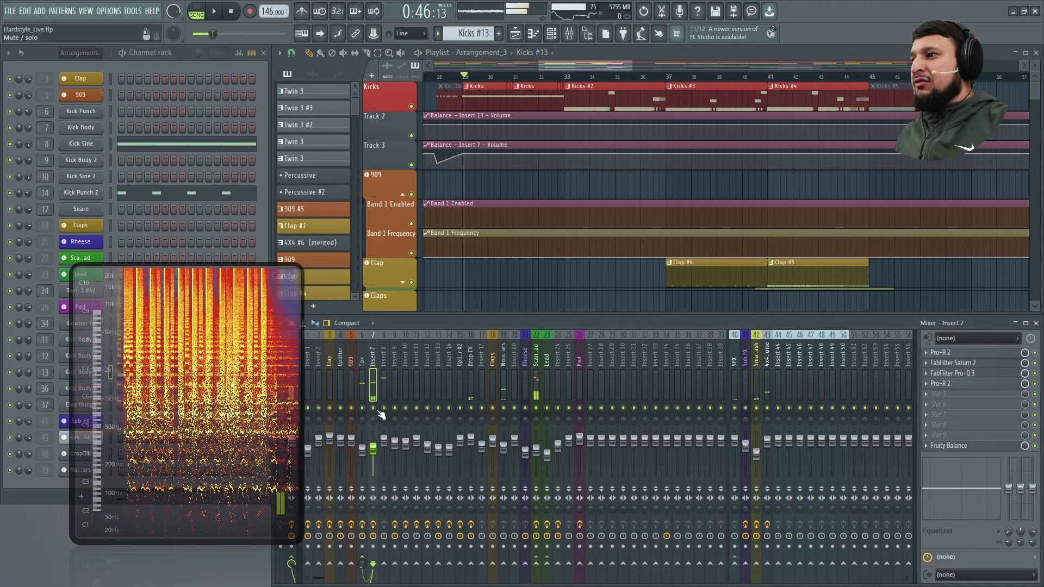
{"action": "key", "text": "Escape"}
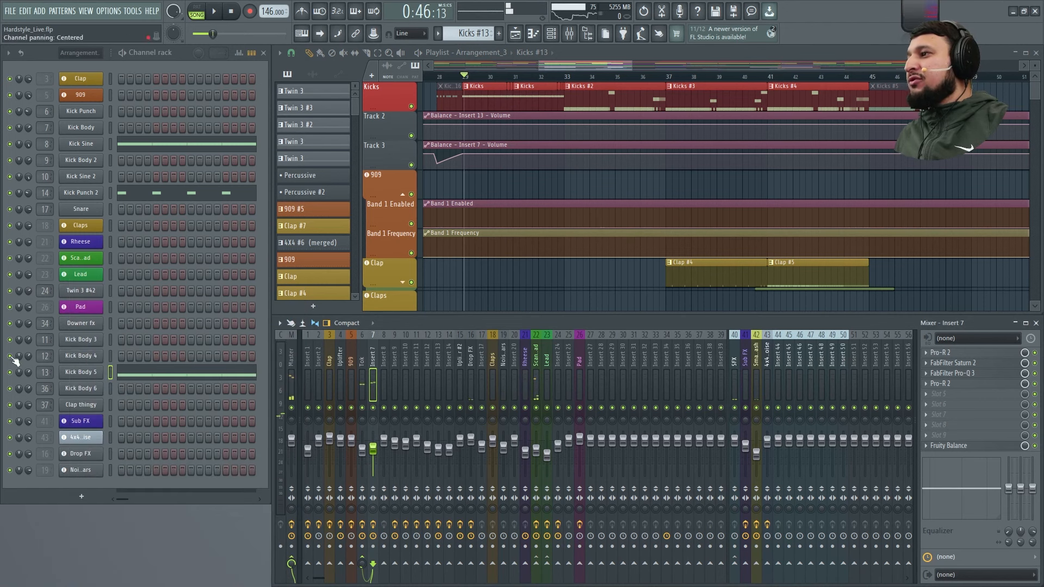
- Inspect the Kick Body 5 synthesizer with its channel soloed during playback, and close its window
{"action": "left_click", "coordinate": [79, 372]}
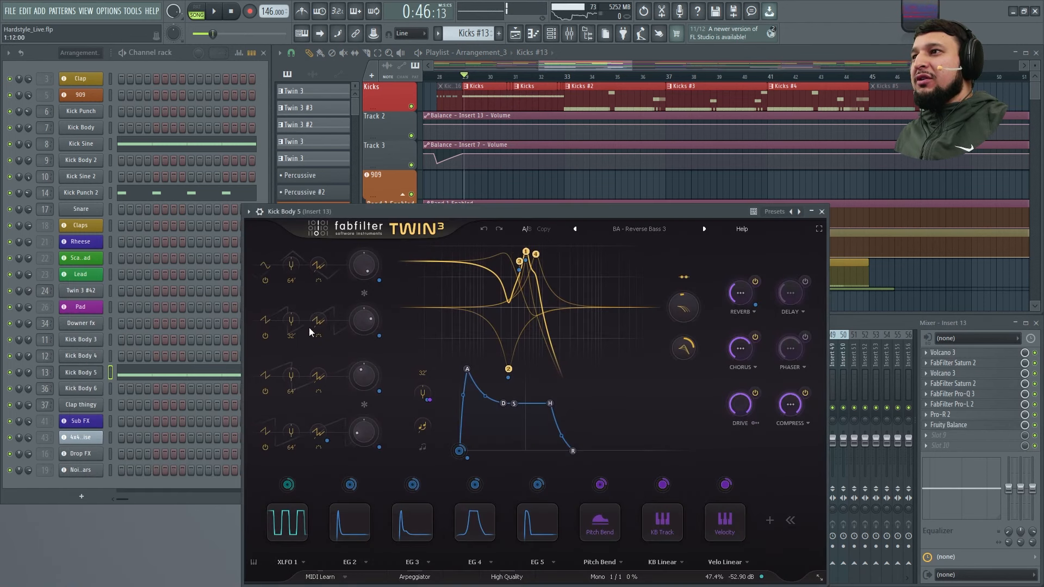
{"action": "left_click", "coordinate": [10, 374]}
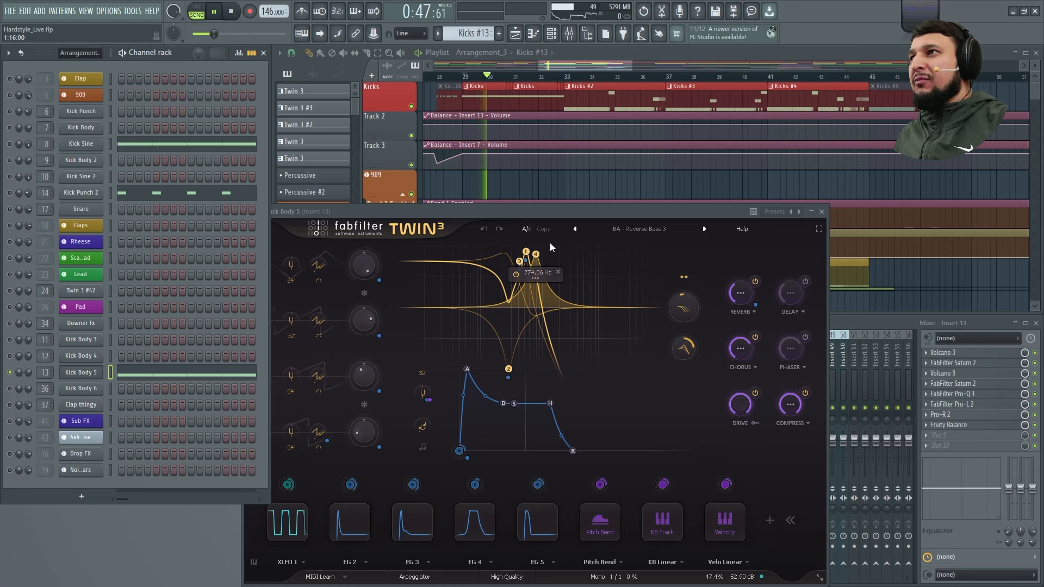
{"action": "left_click", "coordinate": [823, 211]}
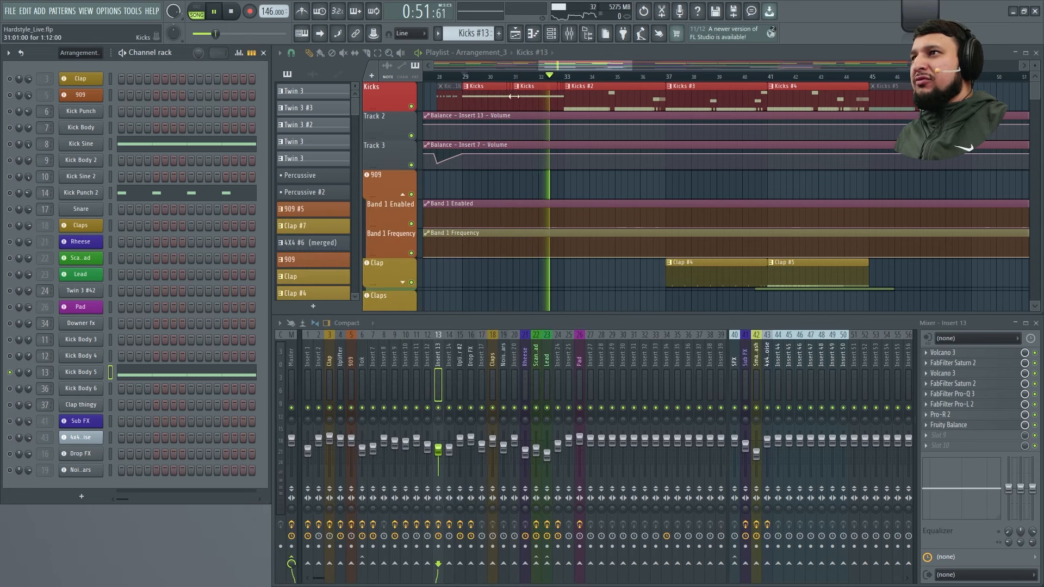
- Select the Kicks pattern, check the Kick Sine synthesizer and open the Kick Body synthesizer for soloed playback
{"action": "left_click", "coordinate": [483, 99]}
{"action": "left_click", "coordinate": [67, 146]}
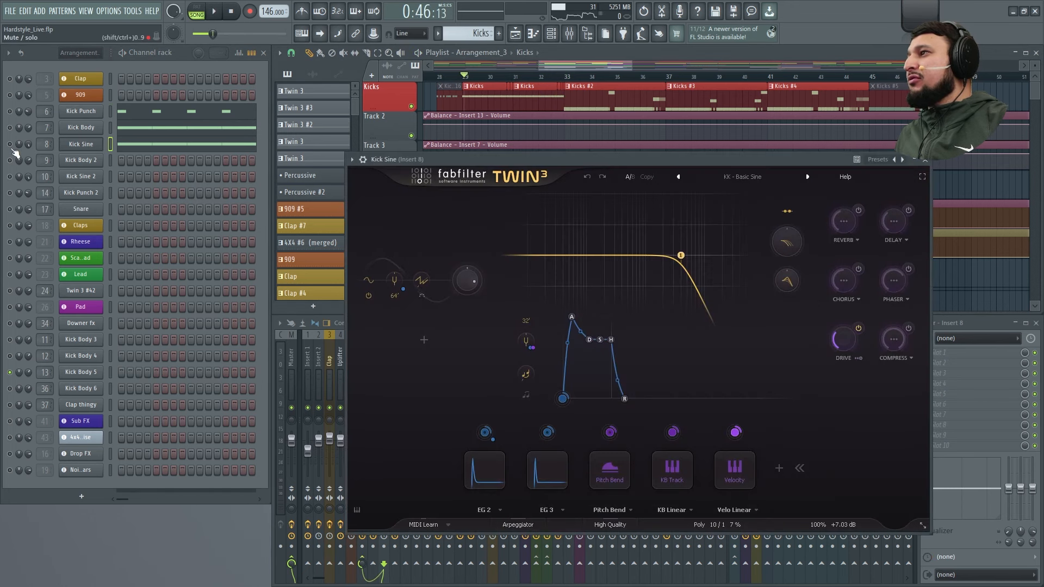
{"action": "left_click", "coordinate": [98, 131]}
{"action": "key", "text": "space"}
- Reposition the Kick Body synthesizer window and toggle its Delay effect during playback
{"action": "mouse_move", "coordinate": [675, 155]}
{"action": "left_mouse_down"}
{"action": "mouse_move", "coordinate": [294, 139]}
{"action": "mouse_move", "coordinate": [309, 112]}
{"action": "mouse_move", "coordinate": [349, 89]}
{"action": "mouse_move", "coordinate": [321, 87]}
{"action": "mouse_move", "coordinate": [690, 161]}
{"action": "left_mouse_up"}
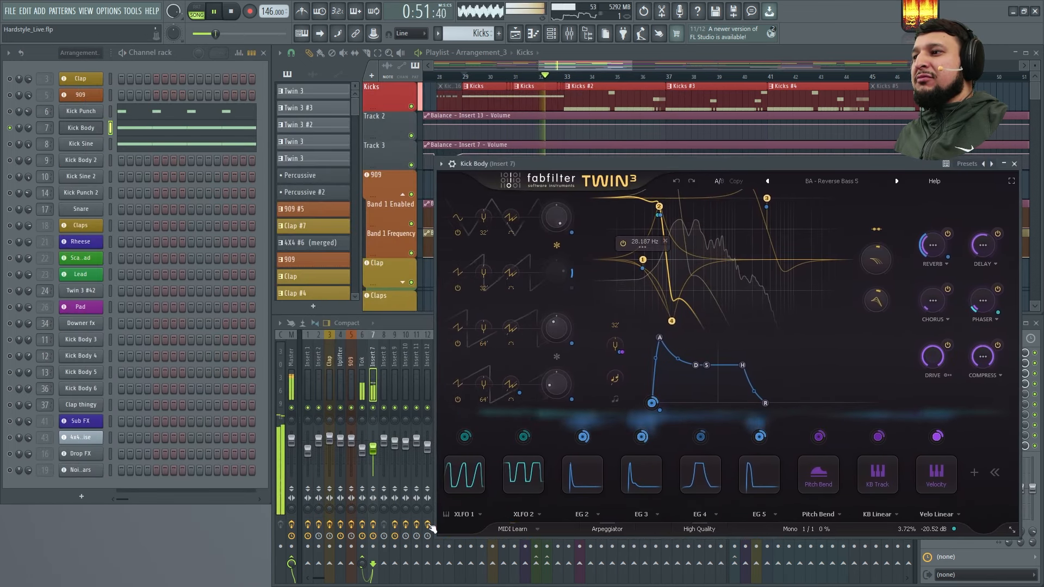
{"action": "left_click_drag", "start_coordinate": [619, 160], "coordinate": [526, 143]}
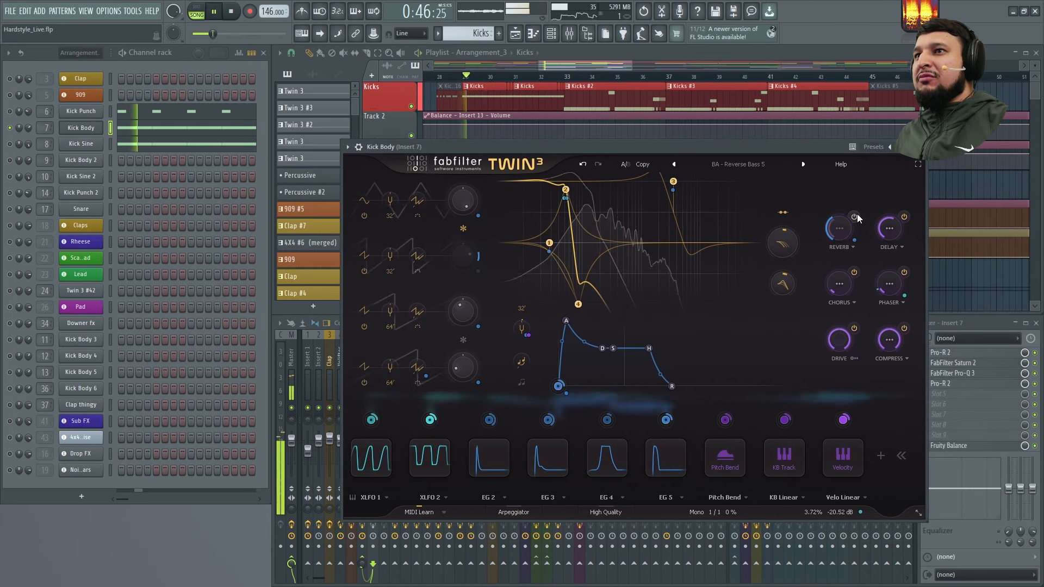
{"action": "left_click", "coordinate": [901, 219]}
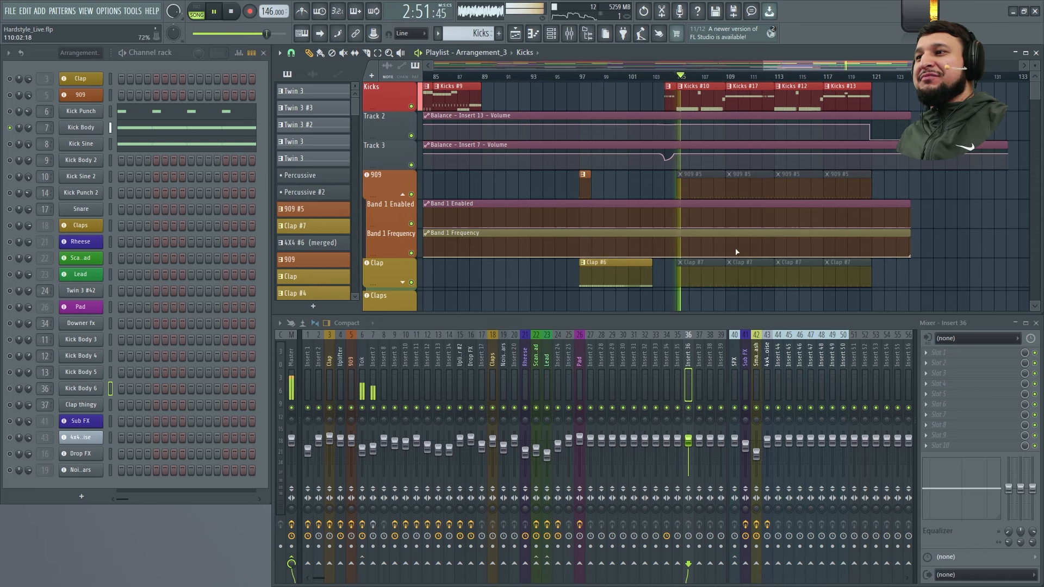
- Unmute the Kick Body 3, 4, 5 and 6 channels and play the final kick section from bar 105
{"action": "left_click_drag", "start_coordinate": [956, 227], "coordinate": [585, 84]}
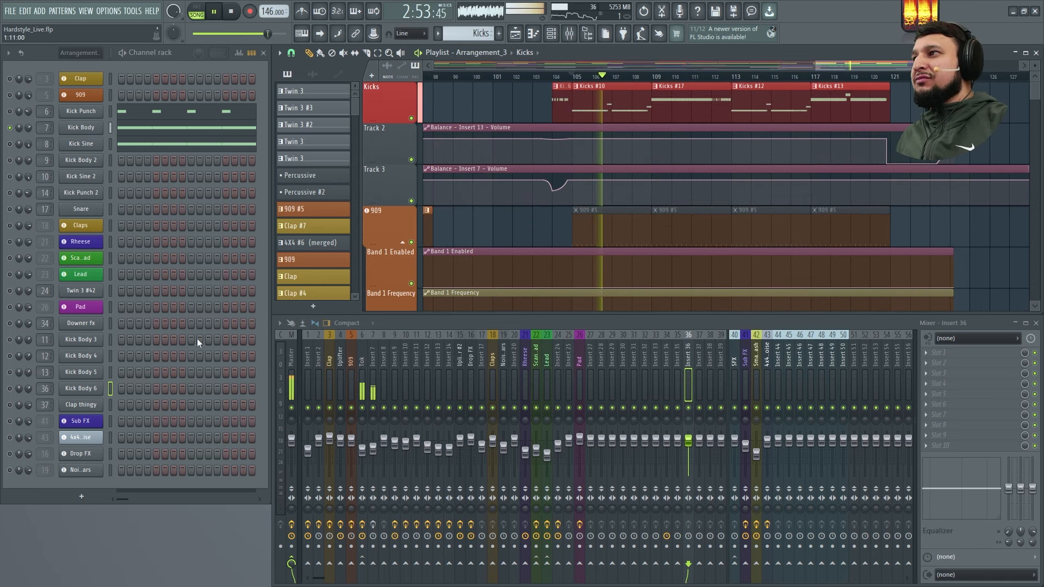
{"action": "key", "text": "space"}
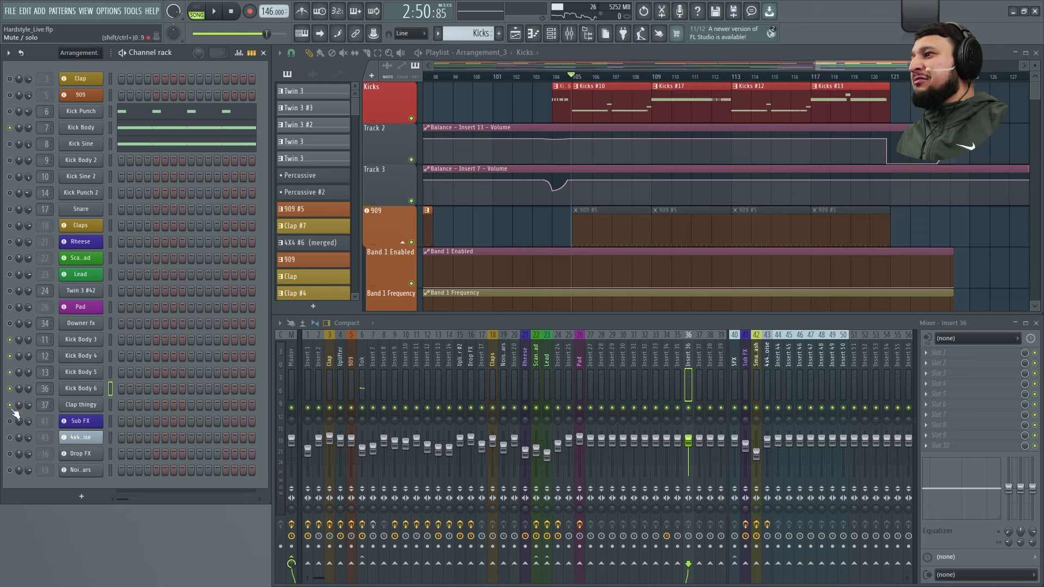
{"action": "key", "text": "space"}
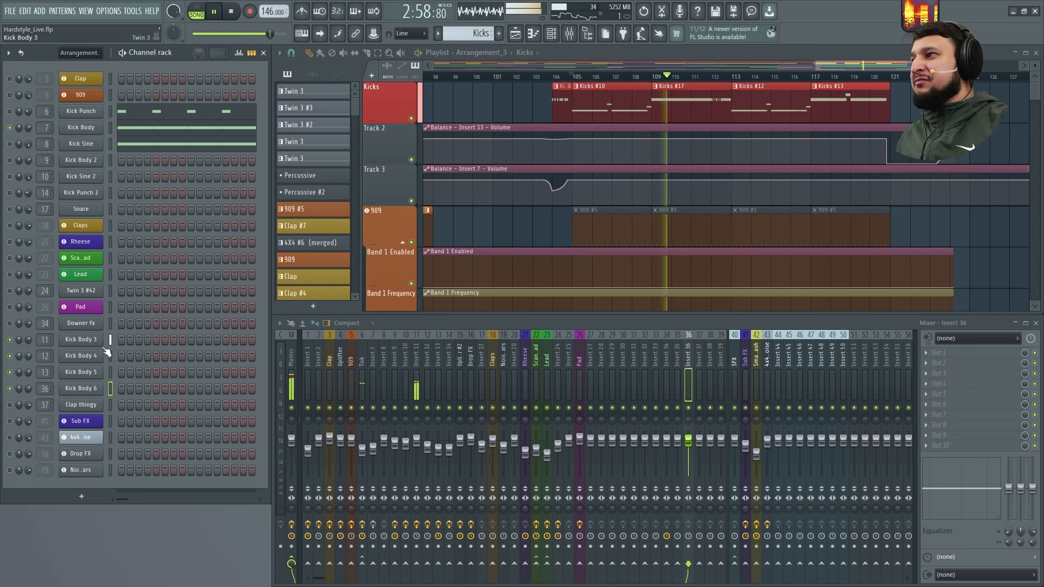
- Try a Filter Freq Offset of -1.211 octaves in the Kick Body 3 synthesizer, undo it and close the window
{"action": "left_click", "coordinate": [82, 341]}
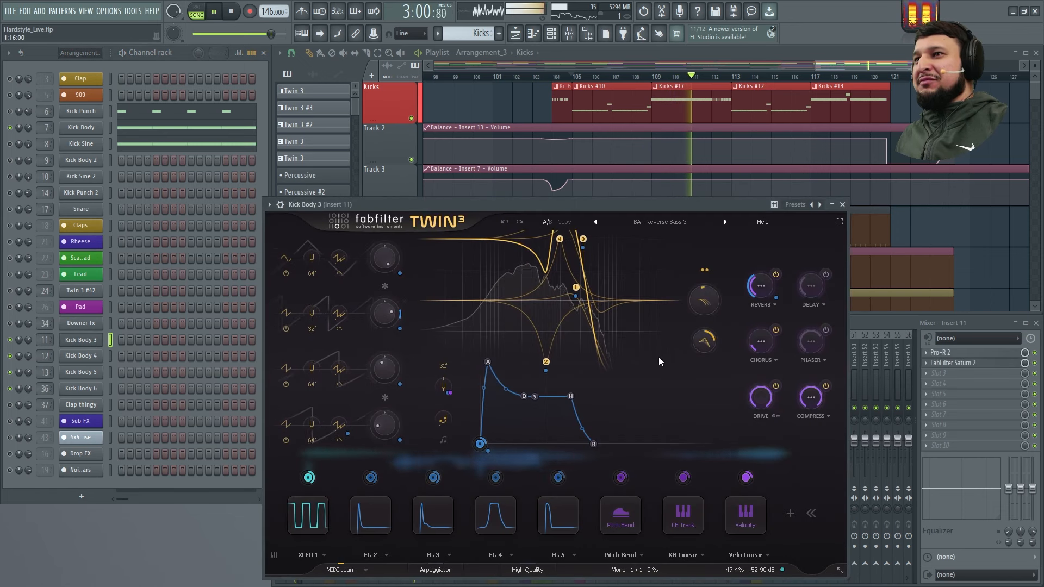
{"action": "mouse_move", "coordinate": [705, 300]}
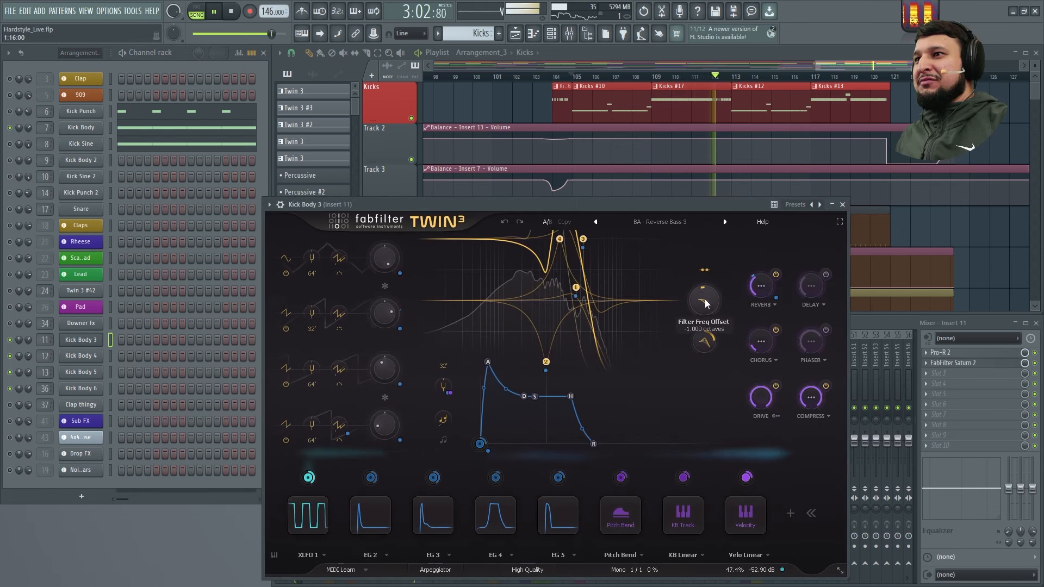
{"action": "mouse_move", "coordinate": [705, 300]}
{"action": "left_mouse_down"}
{"action": "mouse_move", "coordinate": [715, 240]}
{"action": "mouse_move", "coordinate": [705, 287]}
{"action": "mouse_move", "coordinate": [686, 294]}
{"action": "left_mouse_up"}
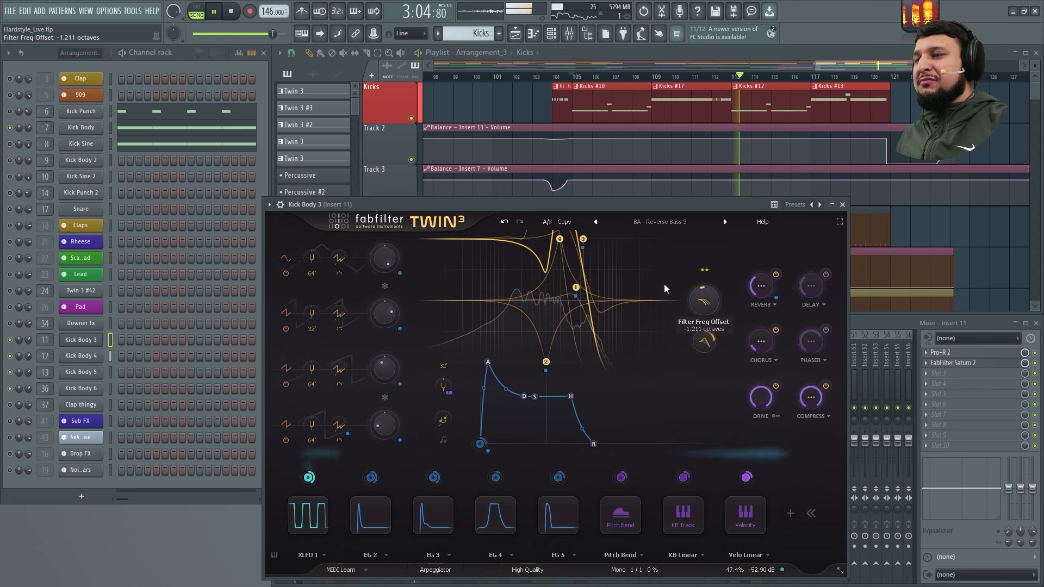
{"action": "left_click", "coordinate": [504, 219]}
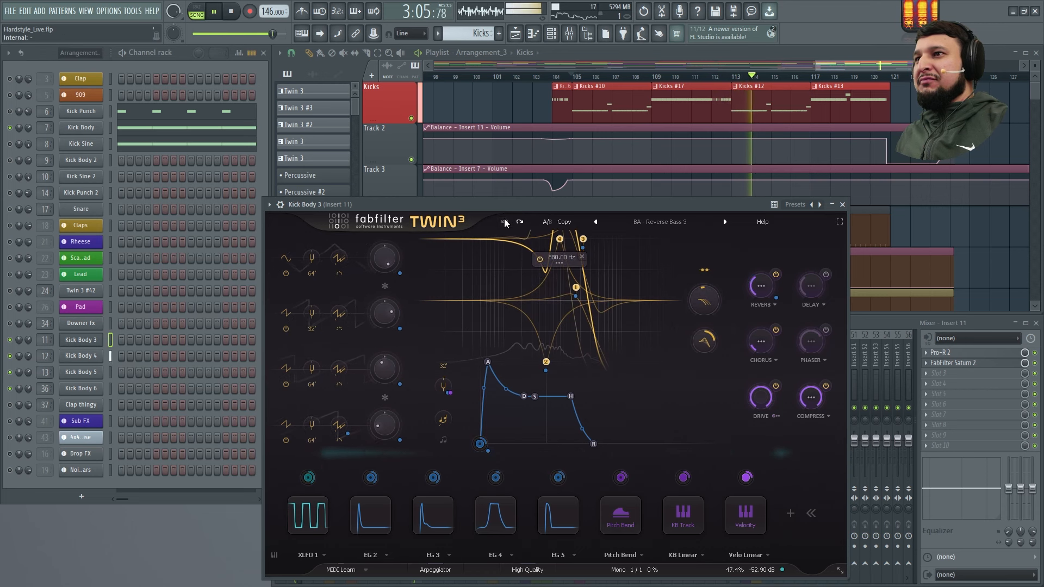
{"action": "left_click", "coordinate": [842, 204]}
- Open the Kick Body 4 synthesizer to inspect its patch during playback, and close it
{"action": "left_click", "coordinate": [101, 356]}
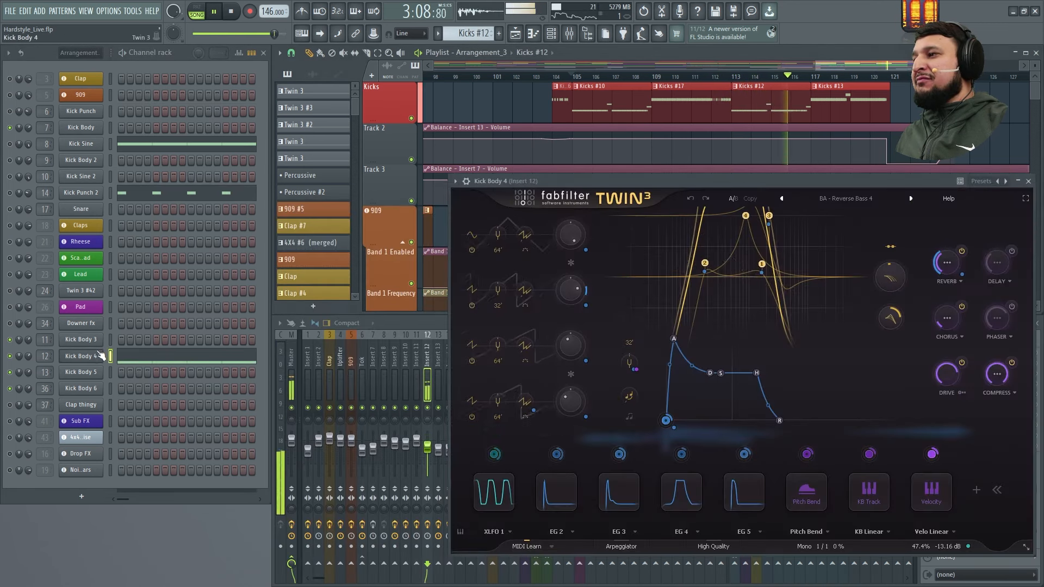
{"action": "left_click", "coordinate": [1027, 181]}
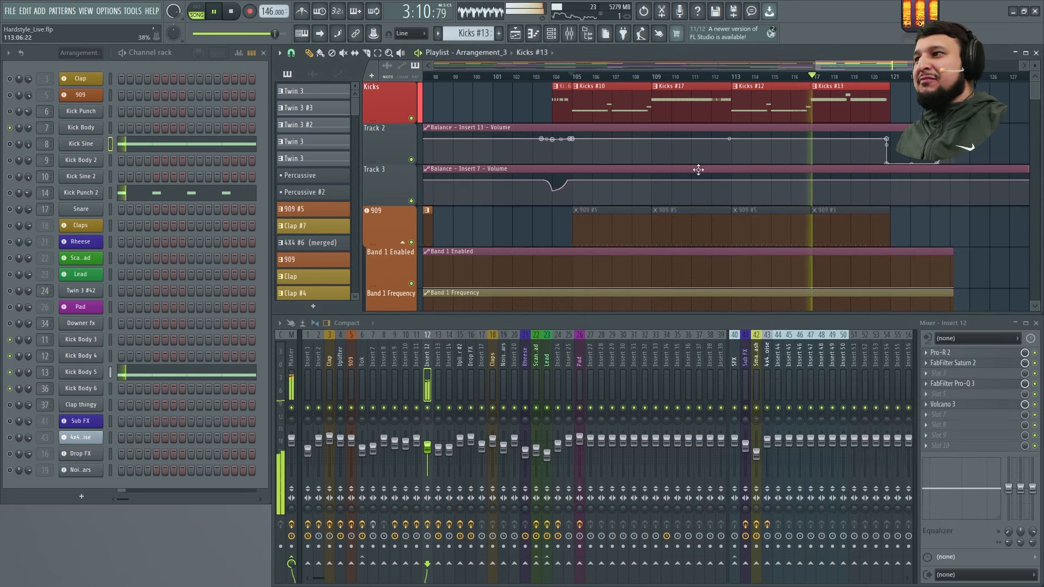
- Try a Filter Peak Offset of 84.9% in the Kick Body 5 synthesizer, stop playback, undo it and close the window
{"action": "left_click", "coordinate": [81, 373]}
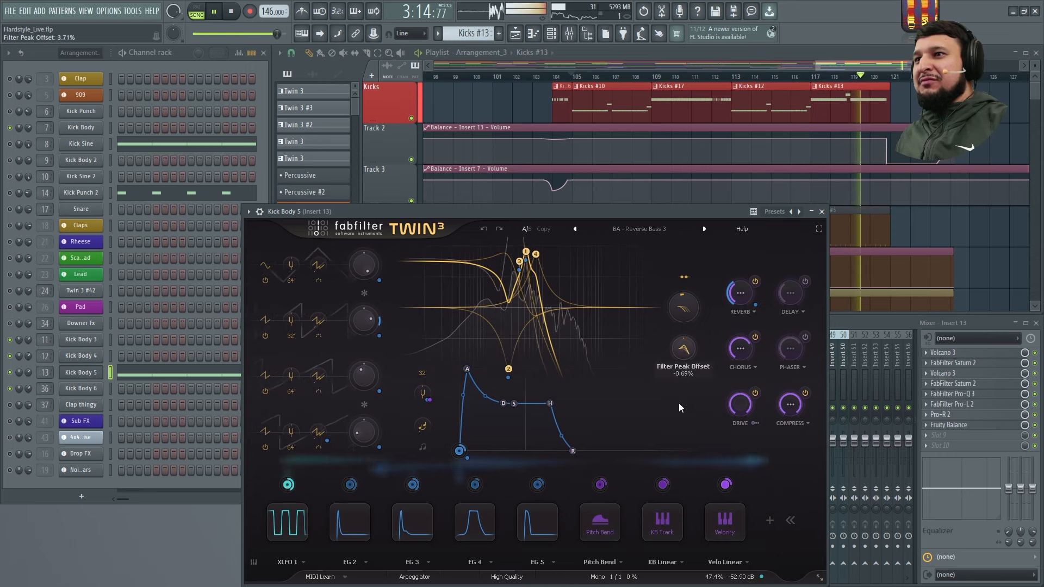
{"action": "left_click_drag", "start_coordinate": [678, 403], "coordinate": [676, 338]}
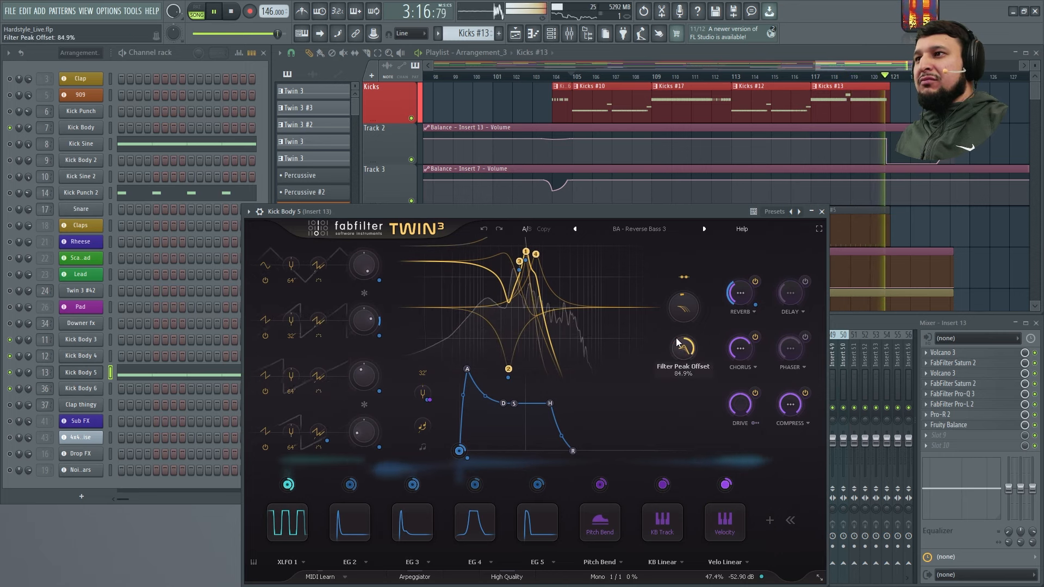
{"action": "key", "text": "space"}
{"action": "left_click", "coordinate": [484, 229]}
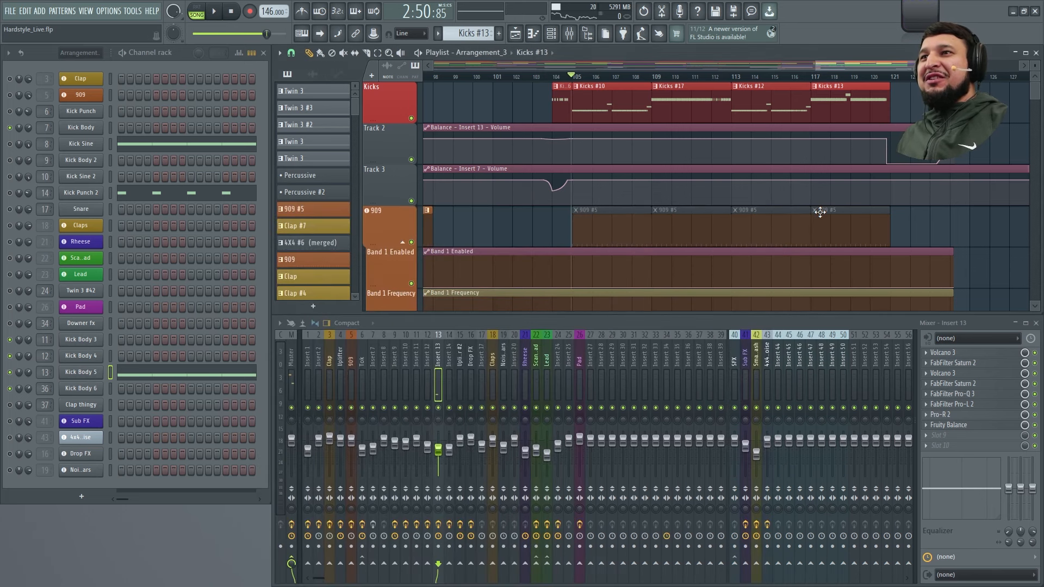
{"action": "left_click", "coordinate": [821, 211]}
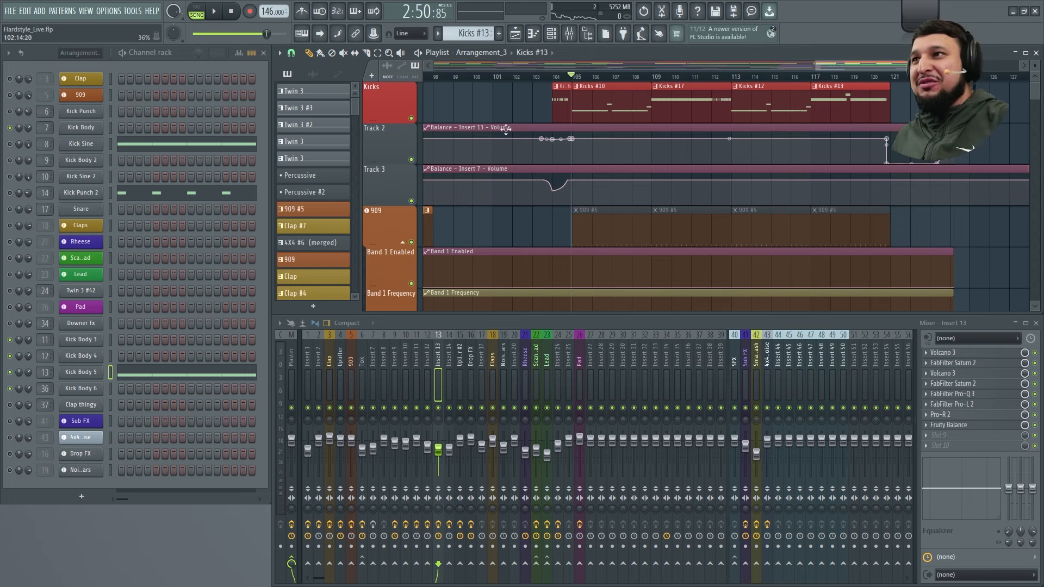
- Show the whole hardstyle arrangement in the playlist and toggle solo on the Kick Punch 2 channel
{"action": "right_click", "coordinate": [532, 121], "text": "ctrl"}
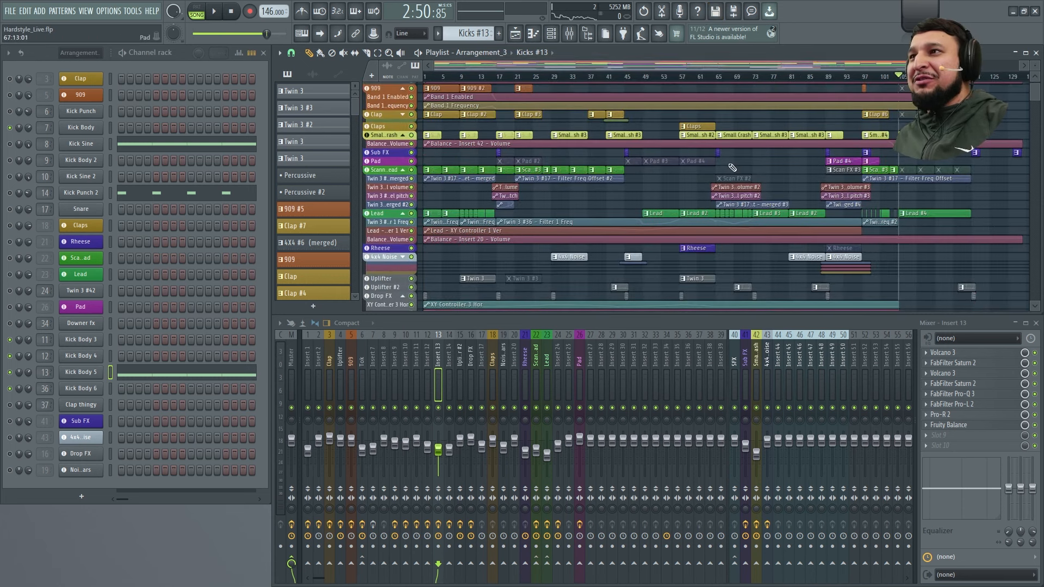
{"action": "scroll", "coordinate": [679, 173], "scroll_direction": "up", "scroll_amount": 3}
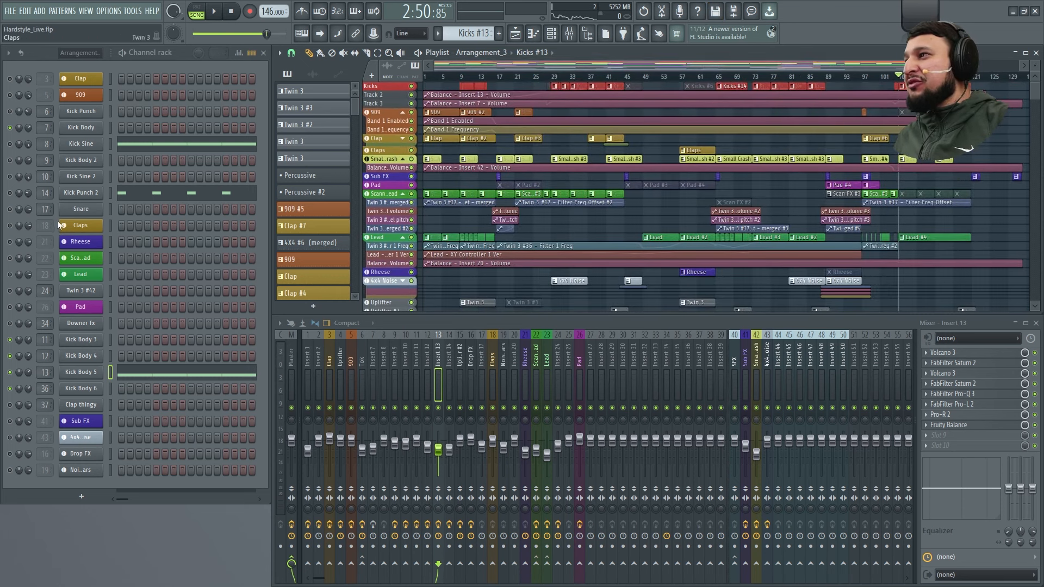
{"action": "right_click", "coordinate": [9, 193]}
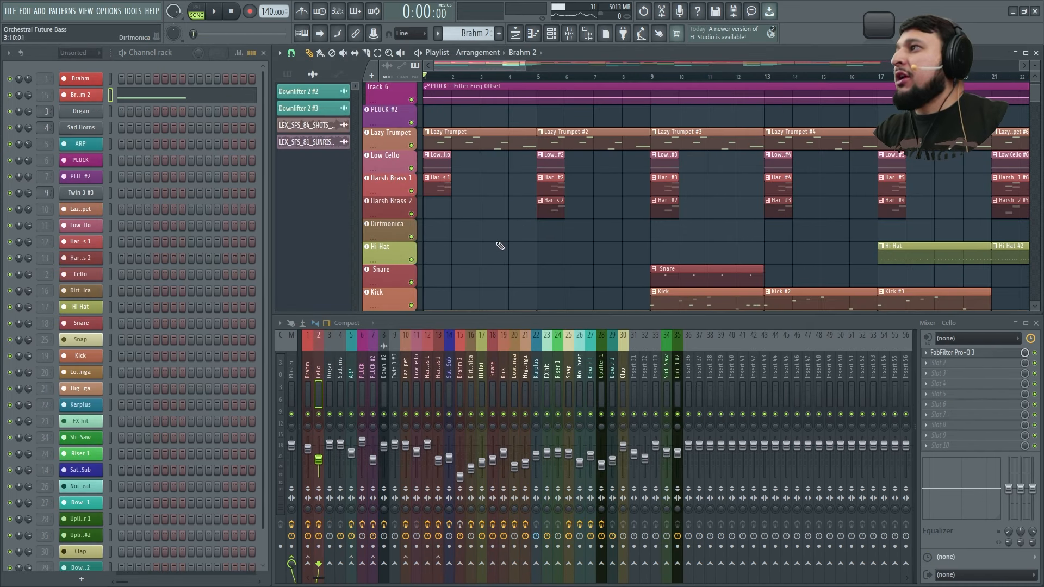
- Maximize the playlist to review every track of the Orchestral Future Bass arrangement and save the project
{"action": "left_click_drag", "start_coordinate": [538, 64], "coordinate": [811, 97]}
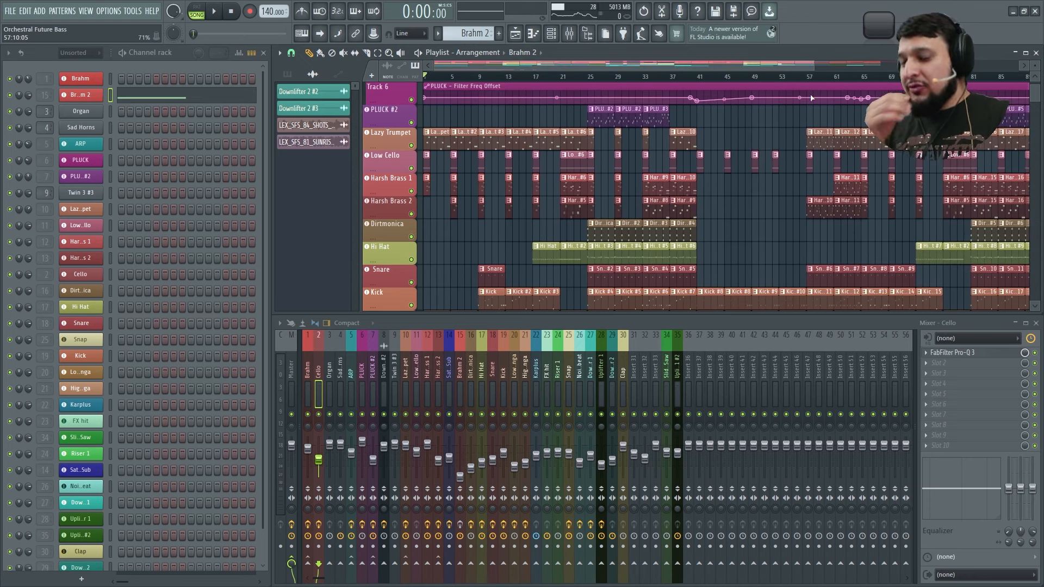
{"action": "key", "text": "Return"}
{"action": "scroll", "coordinate": [656, 244], "scroll_direction": "down", "scroll_amount": 3}
{"action": "scroll", "coordinate": [656, 243], "scroll_direction": "down", "scroll_amount": 10}
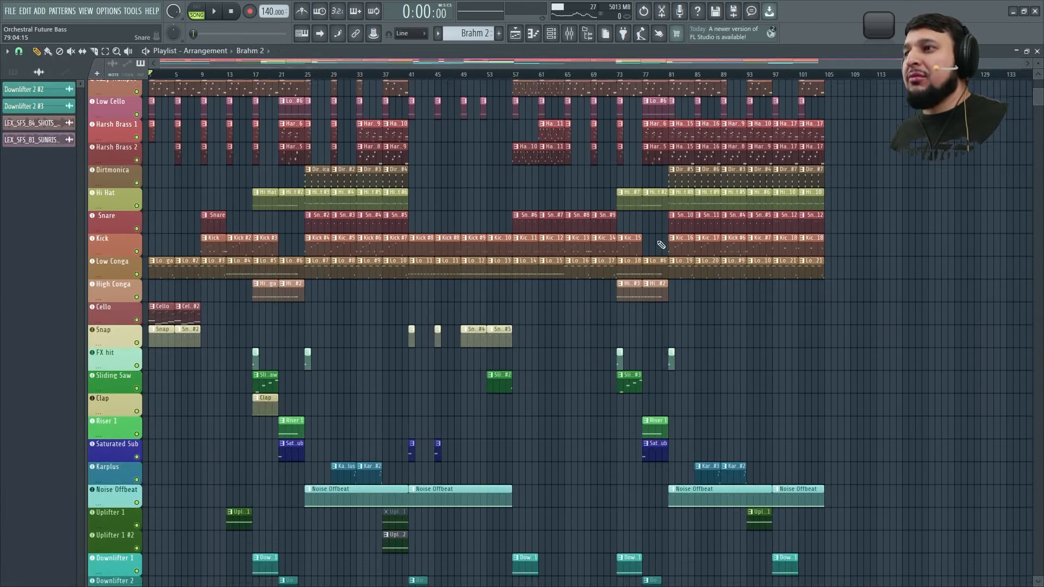
{"action": "scroll", "coordinate": [658, 240], "scroll_direction": "up", "scroll_amount": 15}
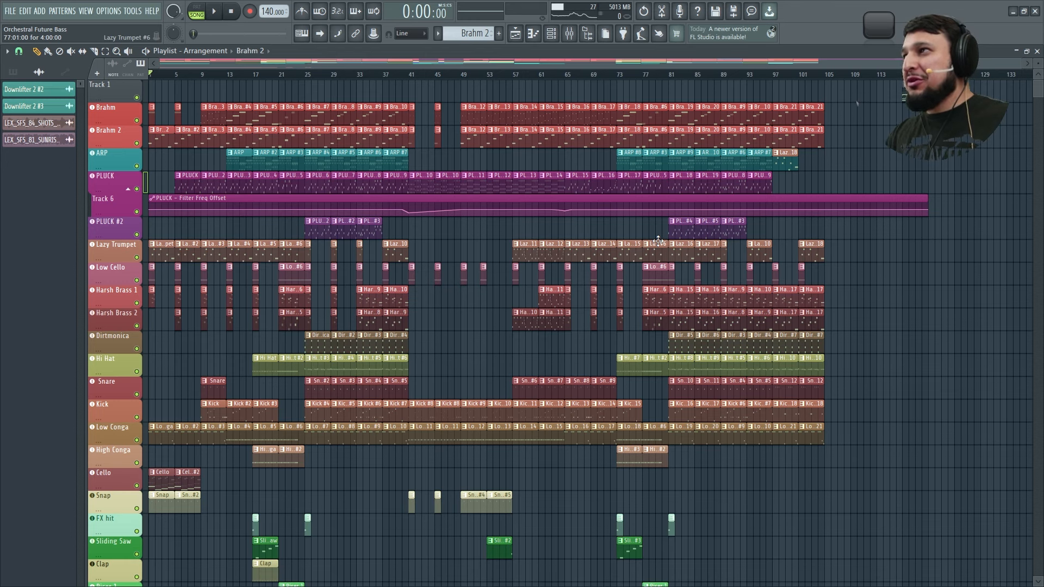
{"action": "key", "text": "ctrl+s"}
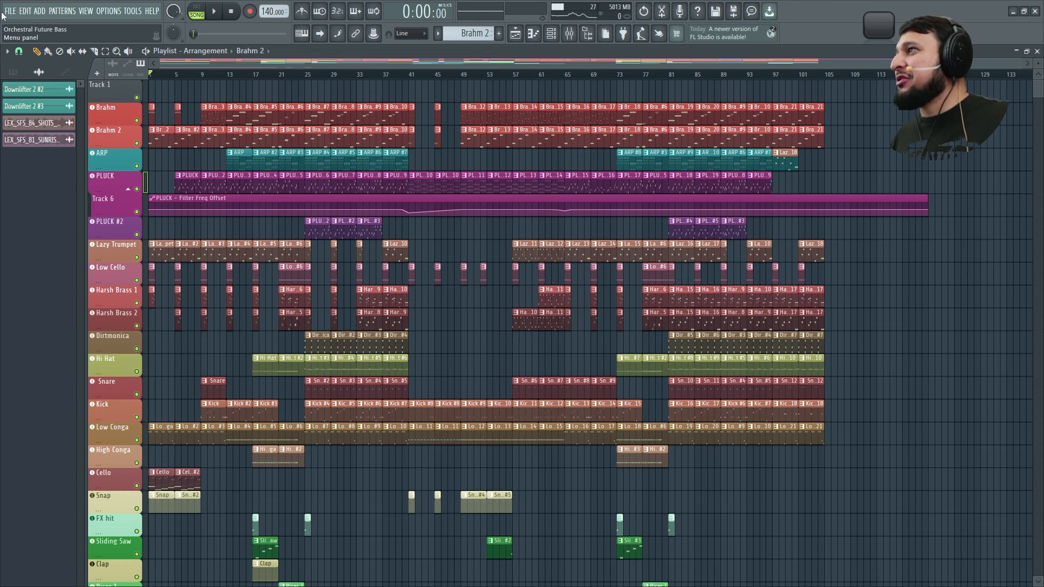
- Show the current project's contents in the browser, collapse its History and reduce the playlist tracks' height
{"action": "key", "text": "alt+F8"}
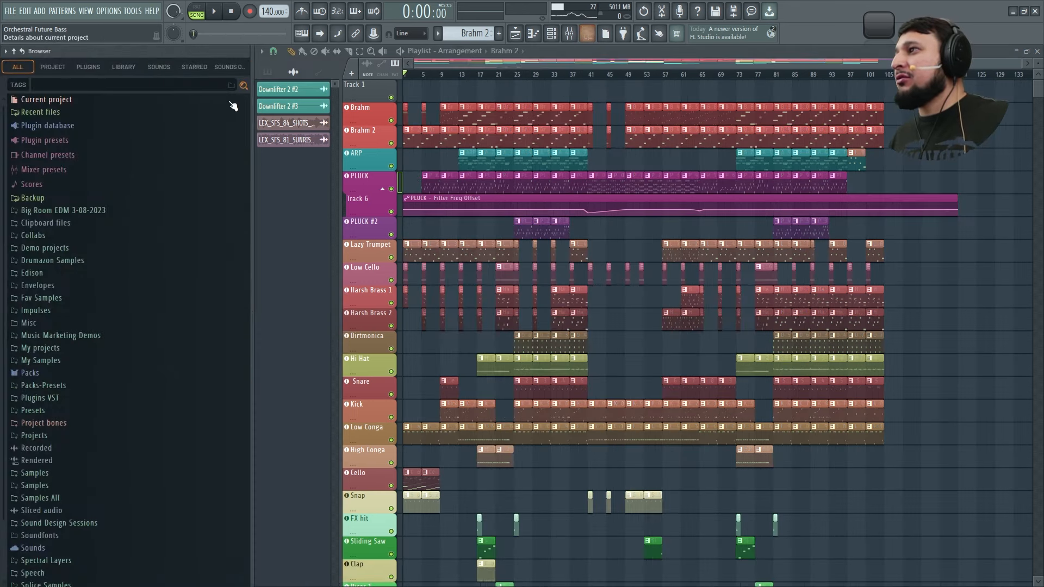
{"action": "left_click", "coordinate": [64, 67]}
{"action": "scroll", "coordinate": [112, 222], "scroll_direction": "down", "scroll_amount": 5}
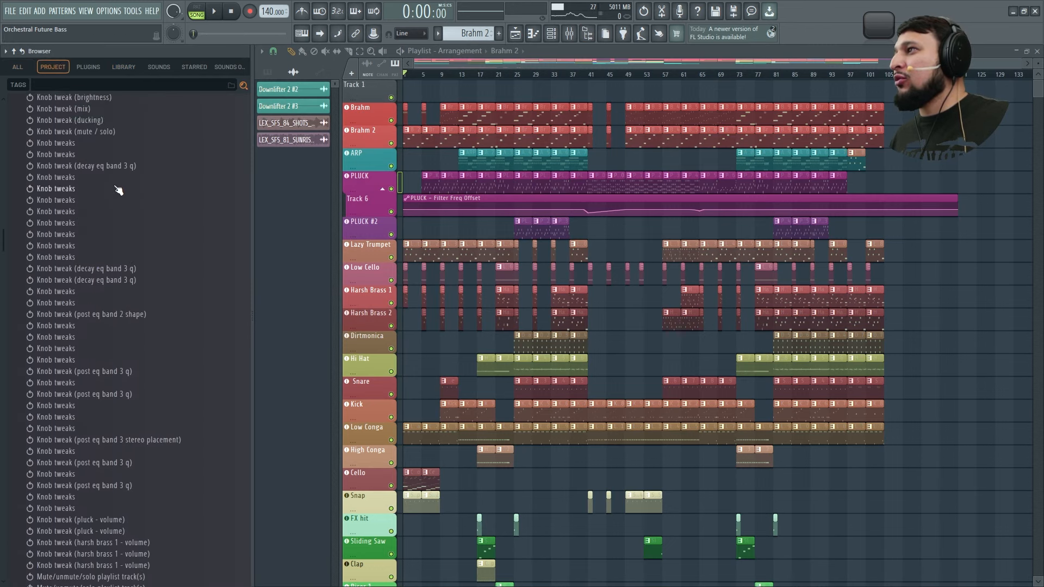
{"action": "scroll", "coordinate": [116, 186], "scroll_direction": "up", "scroll_amount": 5}
{"action": "left_click", "coordinate": [60, 114]}
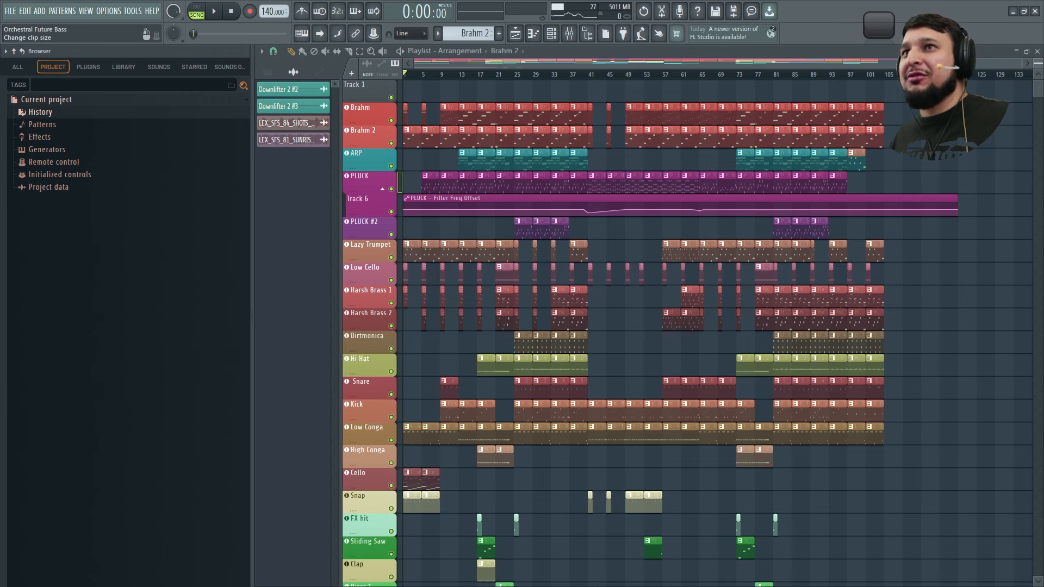
{"action": "mouse_move", "coordinate": [1039, 64]}
{"action": "left_mouse_down"}
{"action": "mouse_move", "coordinate": [1039, 77]}
{"action": "mouse_move", "coordinate": [1040, 65]}
{"action": "left_mouse_up"}
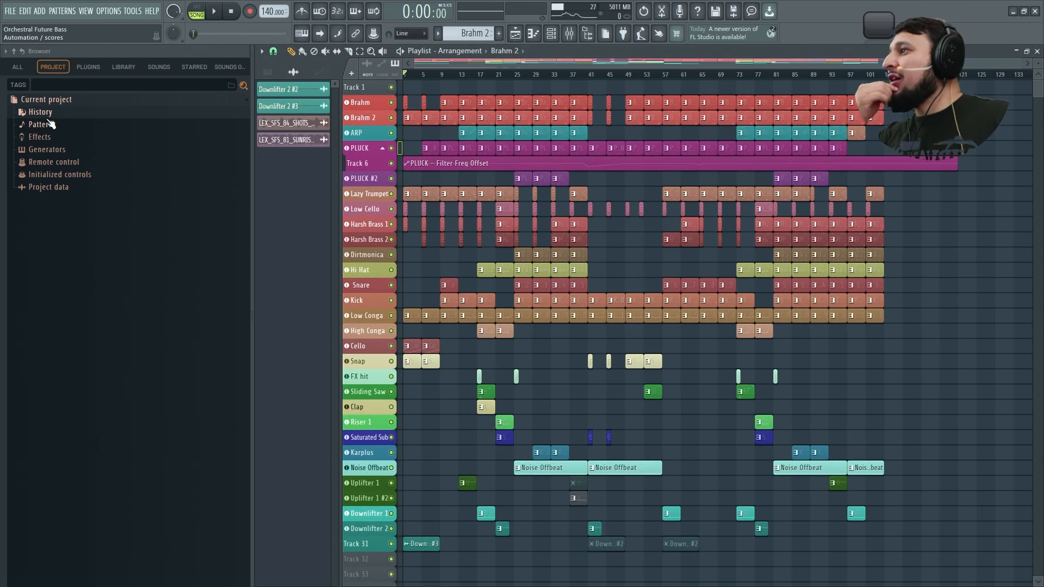
- Open the Day 2 project from the current project's data files, saving the changes to Orchestral Future Bass_2
{"action": "left_click", "coordinate": [71, 190]}
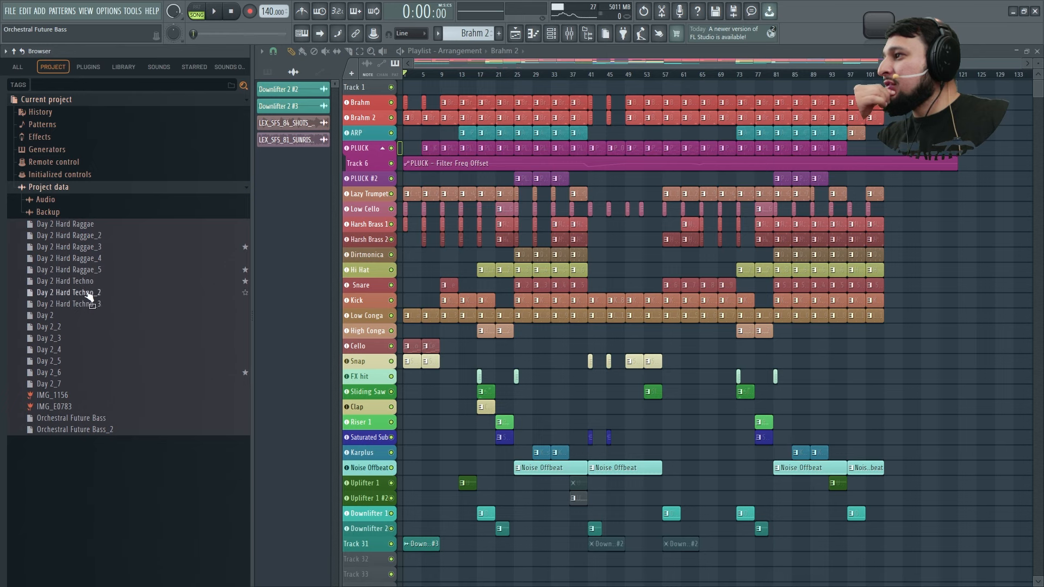
{"action": "right_click", "coordinate": [60, 318]}
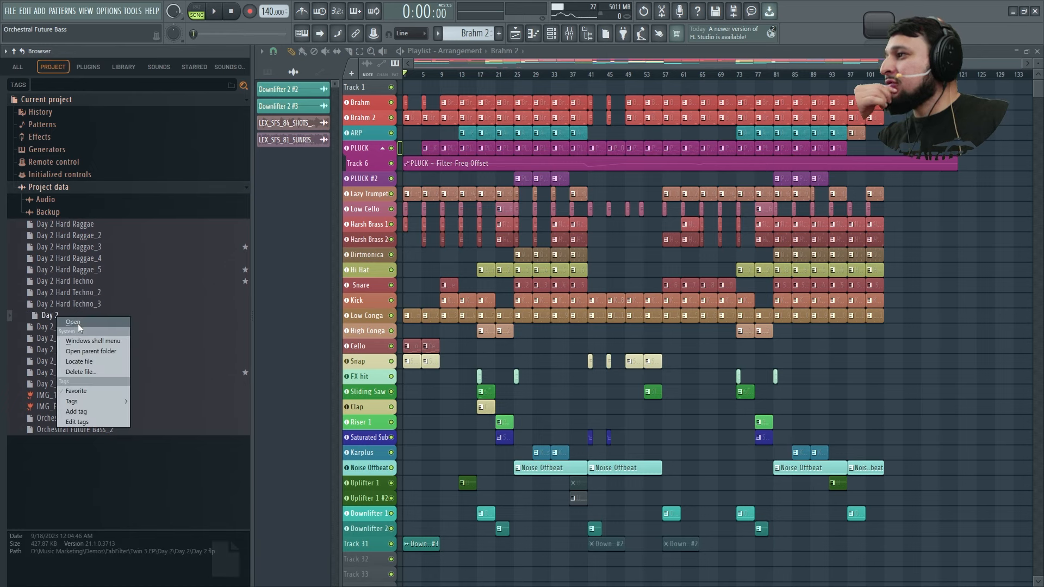
{"action": "left_click", "coordinate": [61, 321]}
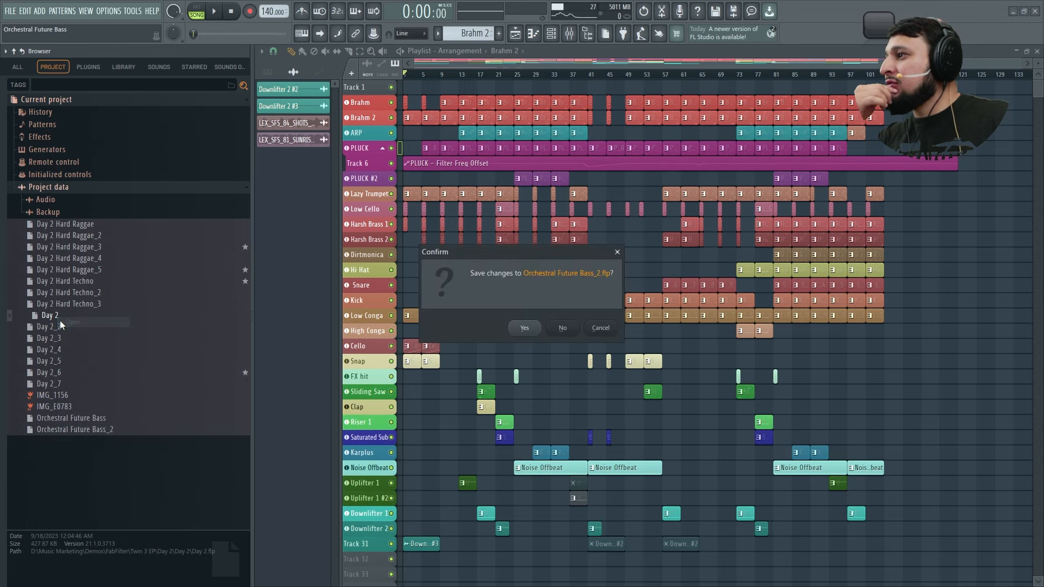
{"action": "left_click", "coordinate": [526, 329]}
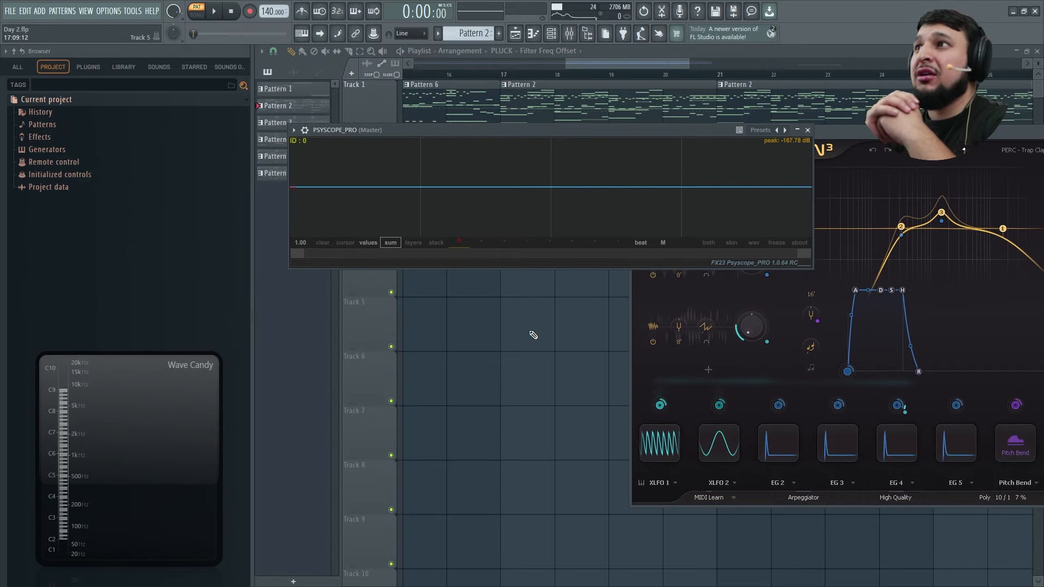
- Close the PSYSCOPE_PRO and Twin 3 #8 plugin windows covering the playlist
{"action": "scroll", "coordinate": [530, 308], "scroll_direction": "down", "scroll_amount": 5}
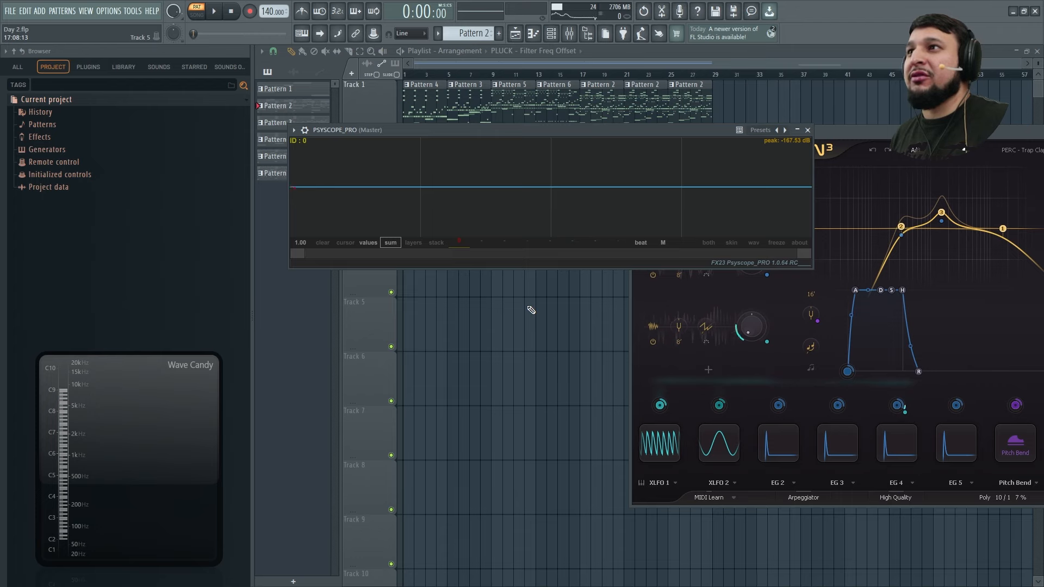
{"action": "left_click", "coordinate": [808, 130]}
{"action": "left_click_drag", "start_coordinate": [833, 135], "coordinate": [491, 191]}
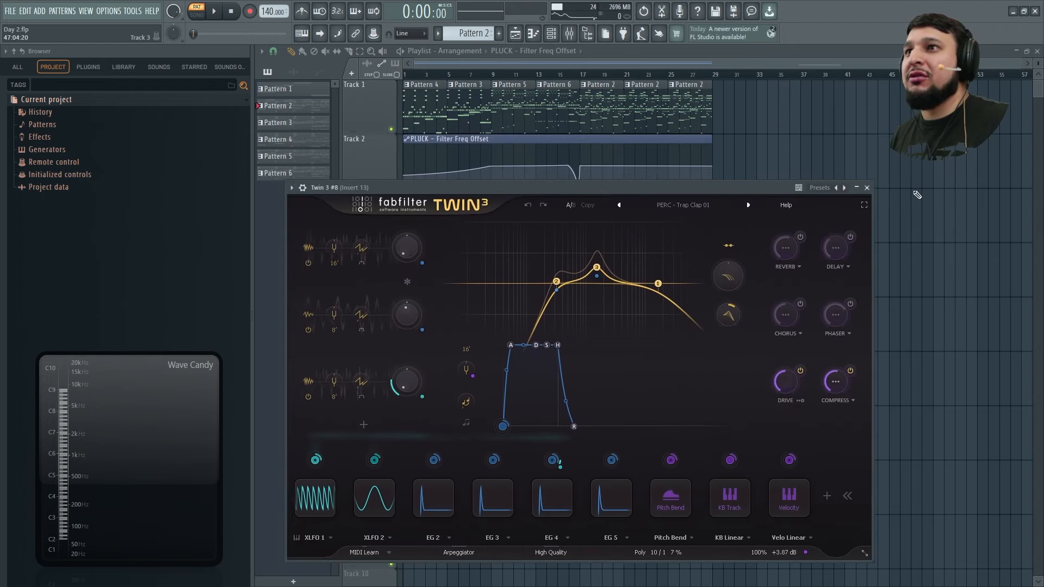
{"action": "left_click", "coordinate": [870, 191]}
- Start playing the arrangement in song mode and restore the default window layout
{"action": "left_click_drag", "start_coordinate": [427, 75], "coordinate": [380, 91]}
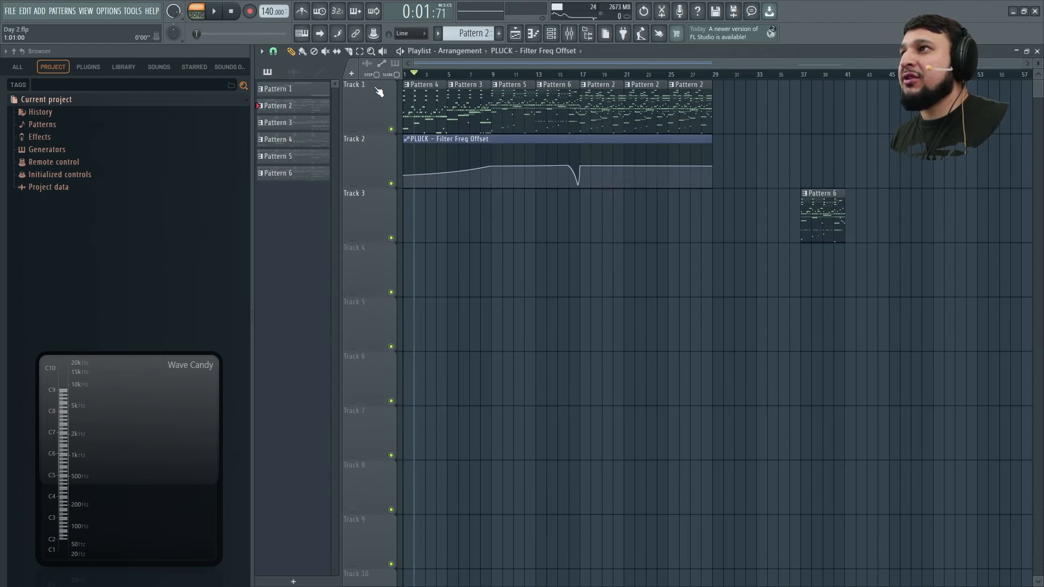
{"action": "key", "text": "space"}
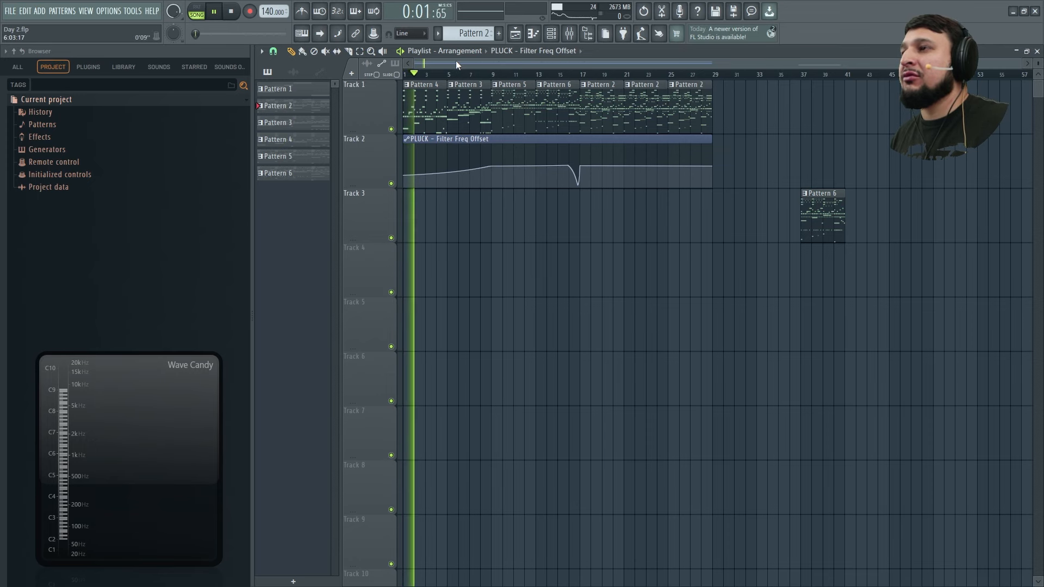
{"action": "key", "text": "ctrl+shift+h"}
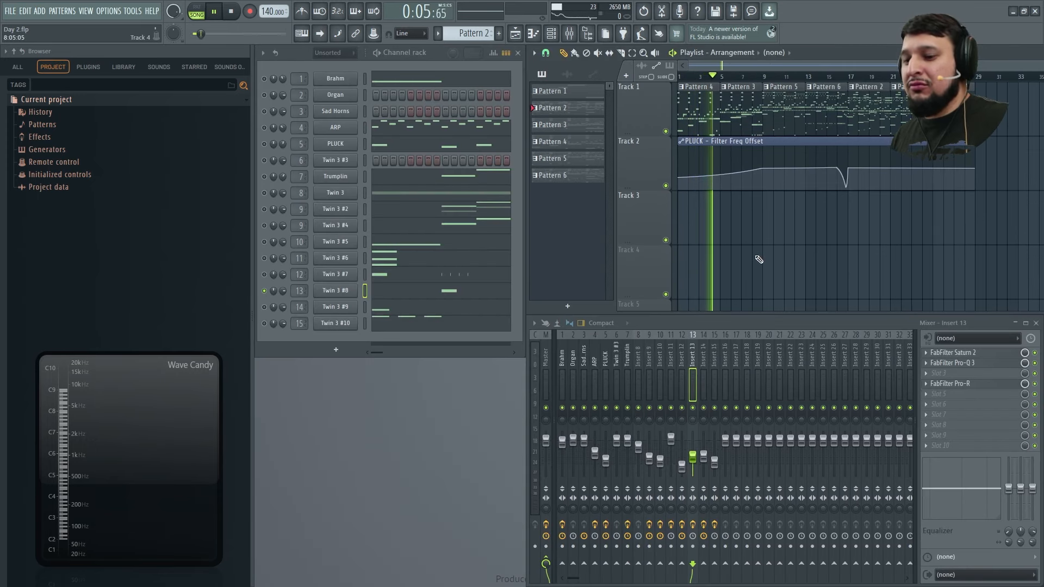
- Unmute all channels and play the Day 2 arrangement's opening from the start
{"action": "key", "text": "space"}
{"action": "key", "text": "space"}
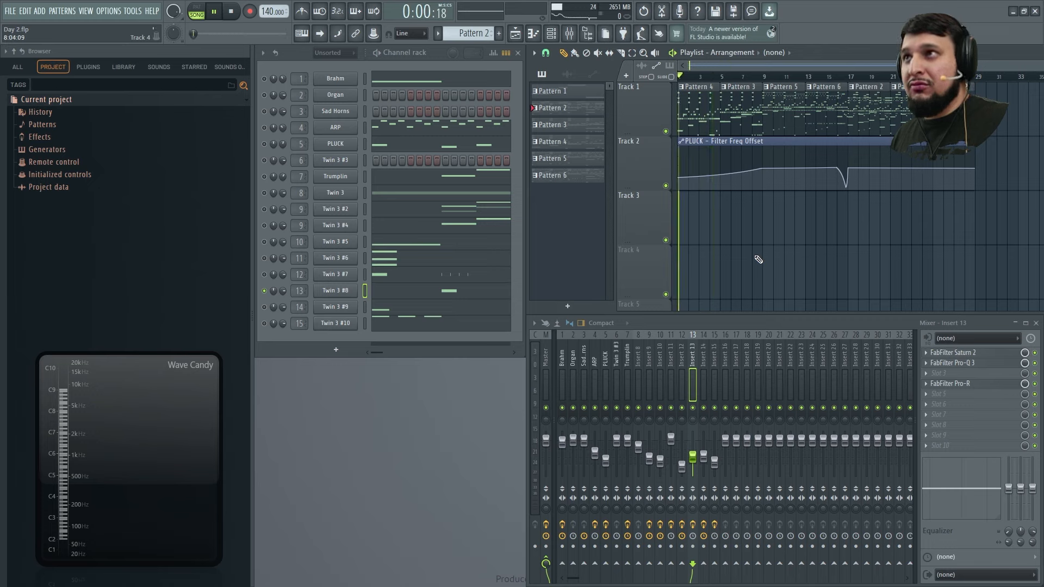
{"action": "key", "text": "space"}
{"action": "right_click", "coordinate": [265, 95]}
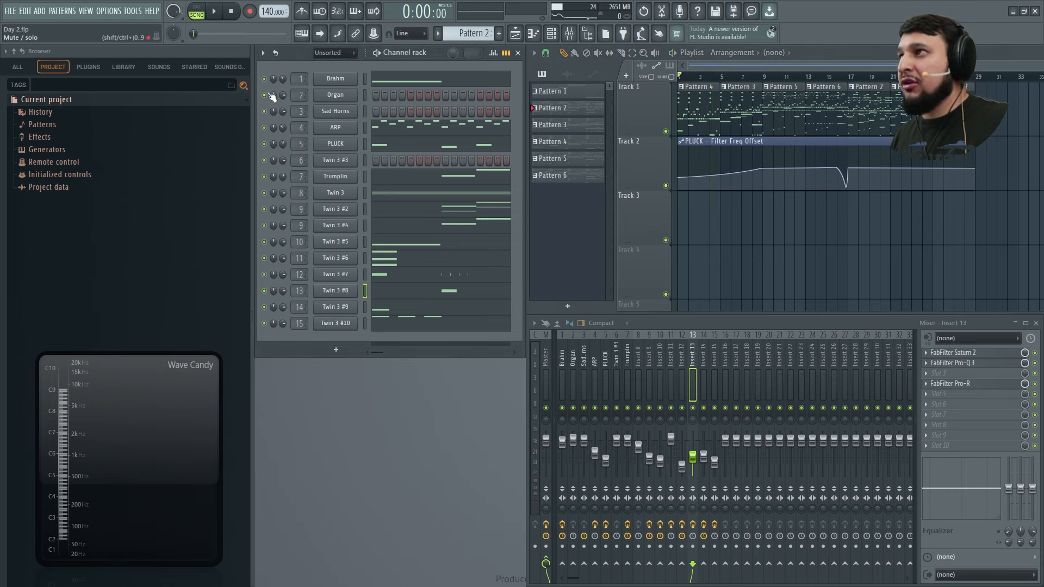
{"action": "key", "text": "space"}
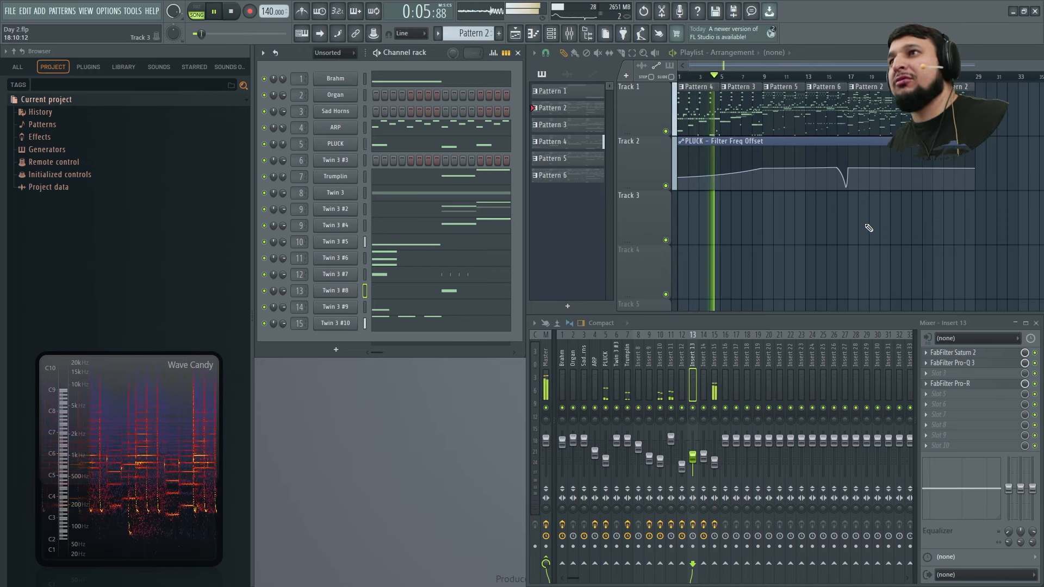
{"action": "key", "text": "space"}
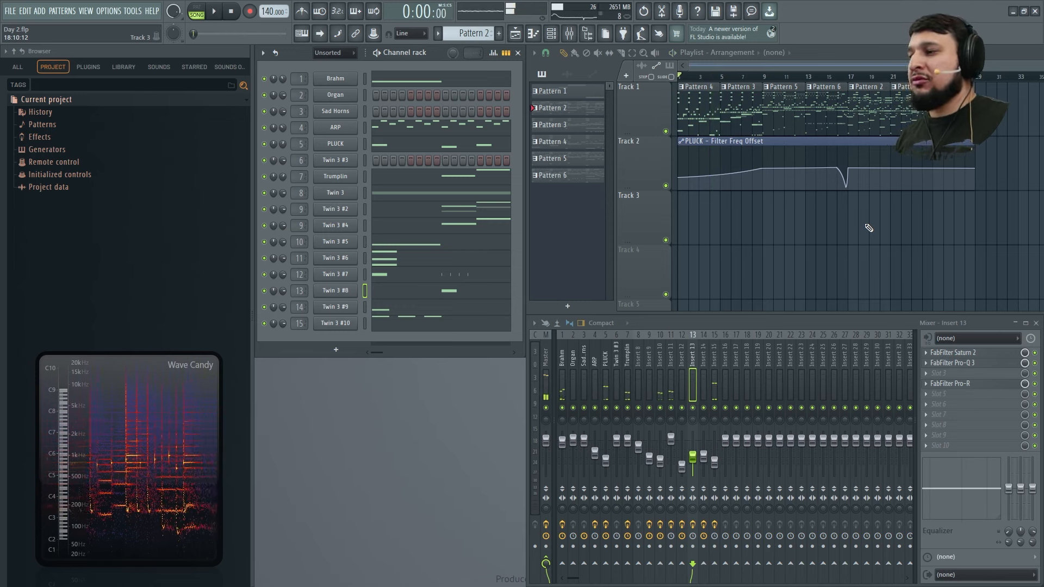
- Shrink the Wave Candy visualizer and play the arrangement from Pattern 5 at bar 9
{"action": "double_click", "coordinate": [154, 453]}
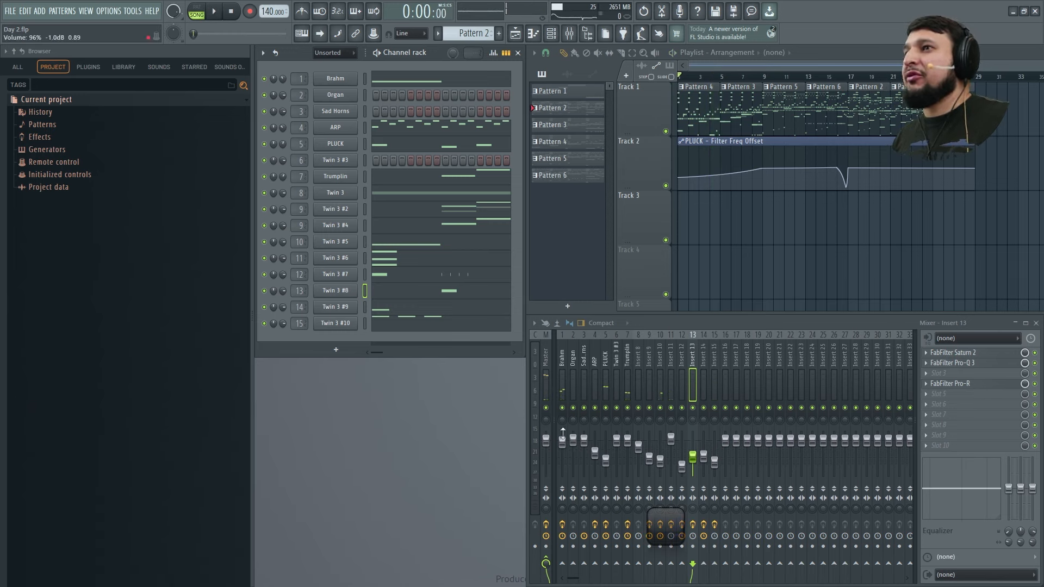
{"action": "left_click", "coordinate": [765, 77]}
{"action": "key", "text": "space"}
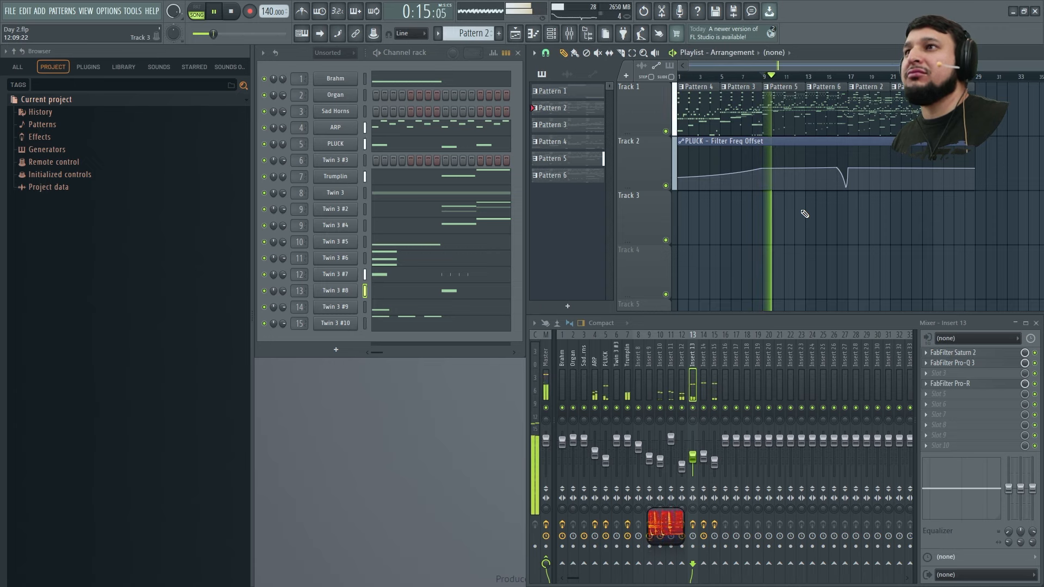
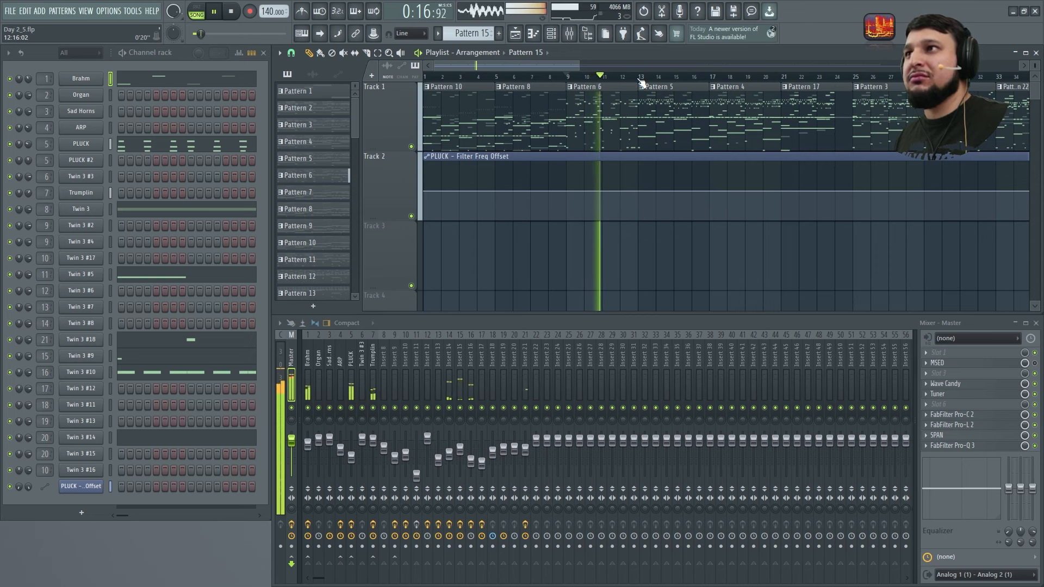
- Play the Day 2_5 arrangement from bar 25, enlarge the Wave Candy visualizer and stop playback
{"action": "scroll", "coordinate": [598, 115], "scroll_direction": "down", "scroll_amount": 4}
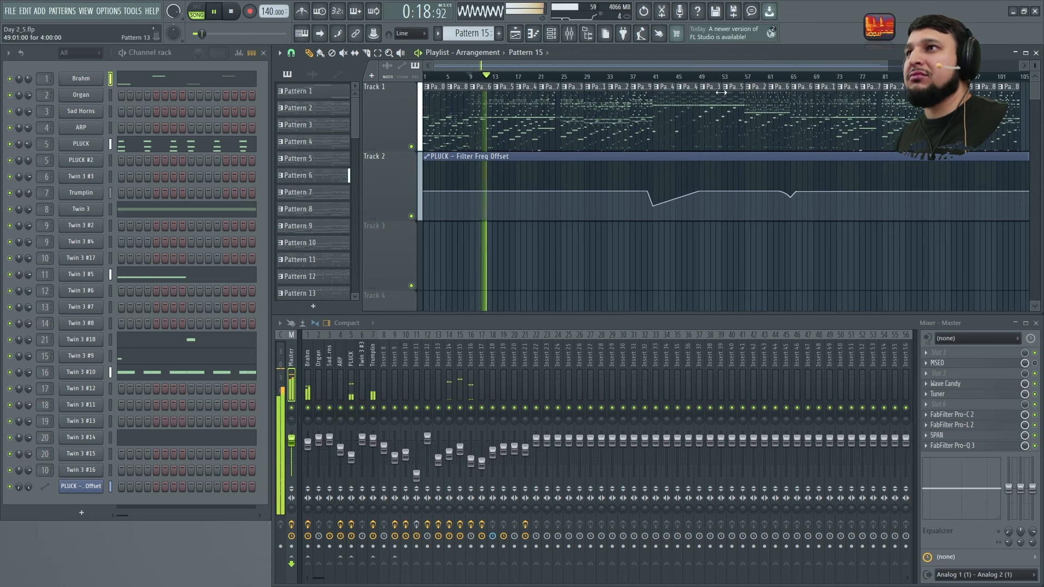
{"action": "left_click", "coordinate": [556, 77]}
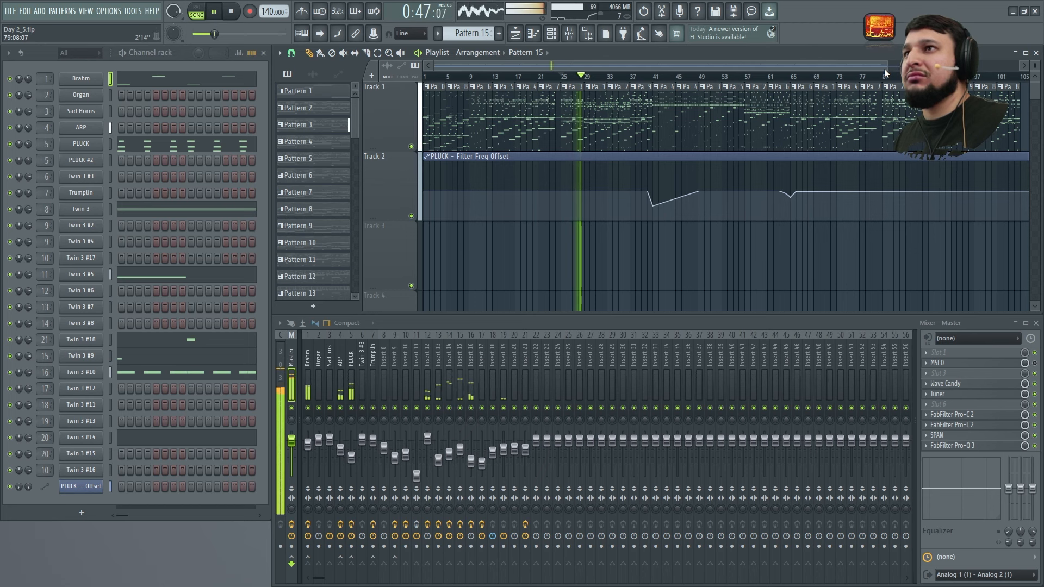
{"action": "left_click", "coordinate": [876, 30]}
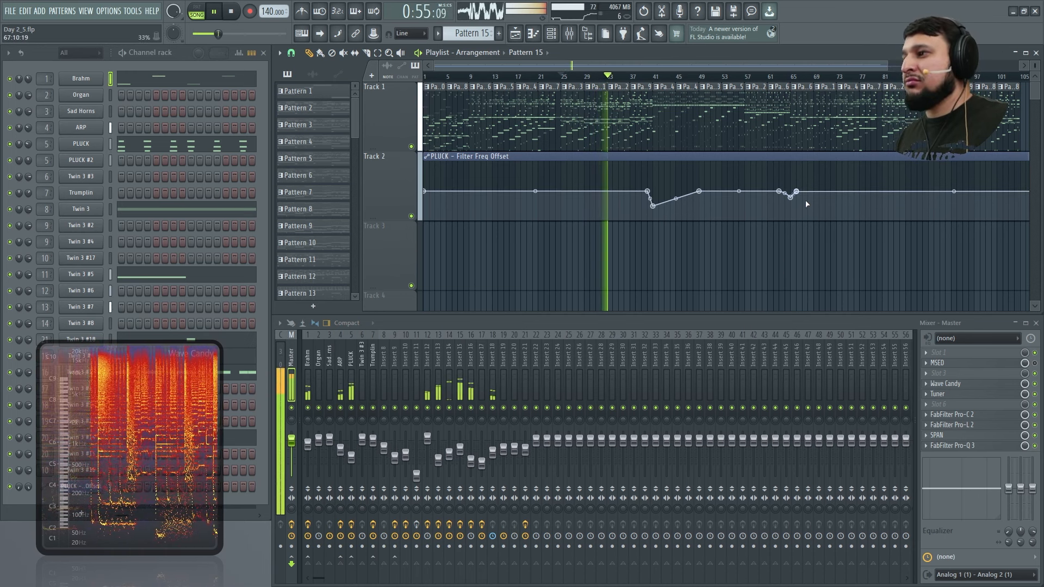
{"action": "key", "text": "space"}
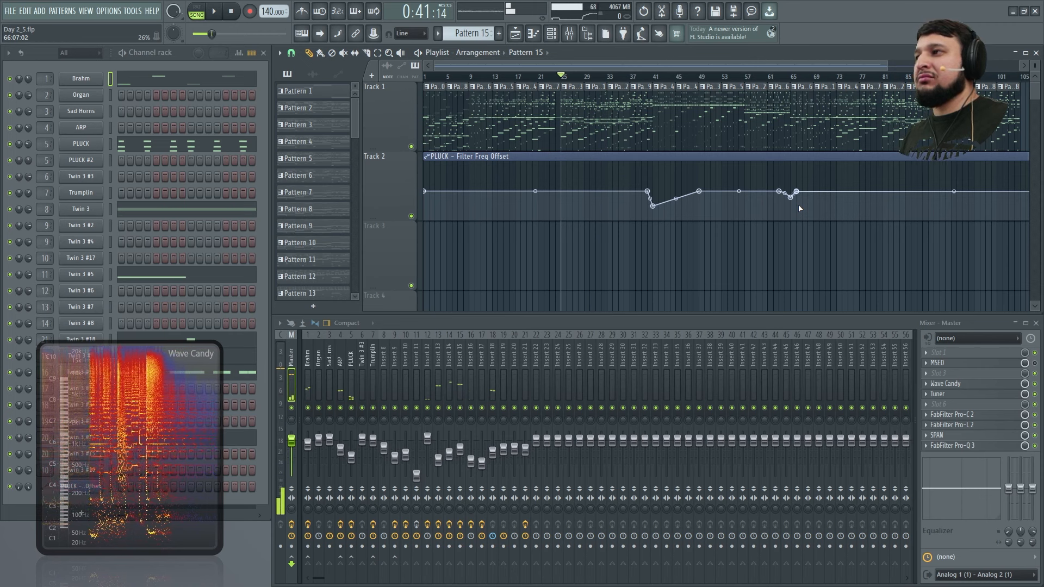
- Close the Wave Candy visualizer and play the Day 2_5 arrangement from Pattern 2 at bar 81
{"action": "double_click", "coordinate": [129, 417]}
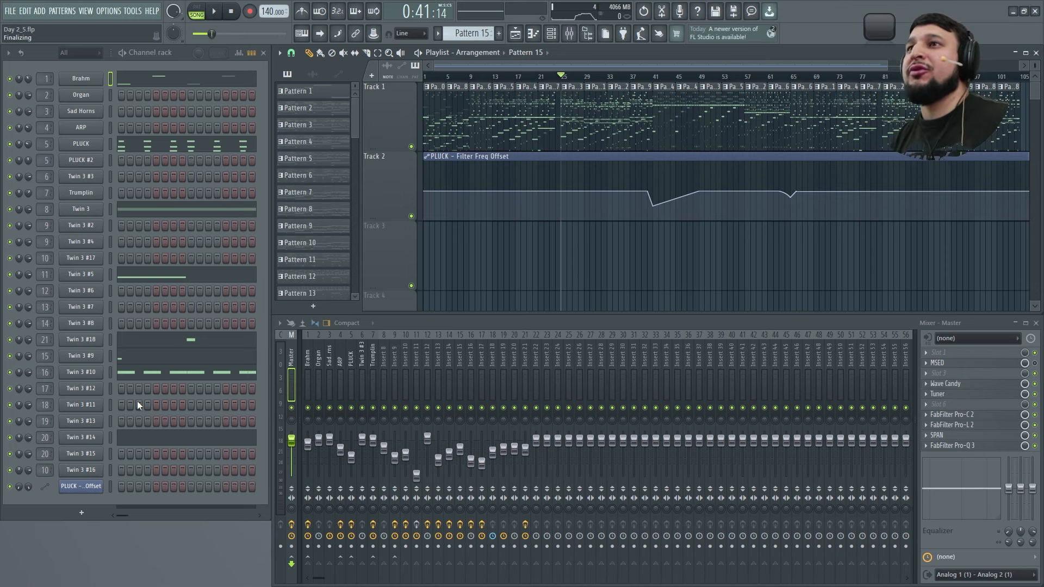
{"action": "scroll", "coordinate": [716, 184], "scroll_direction": "down", "scroll_amount": 1}
{"action": "scroll", "coordinate": [859, 186], "scroll_direction": "up", "scroll_amount": 2}
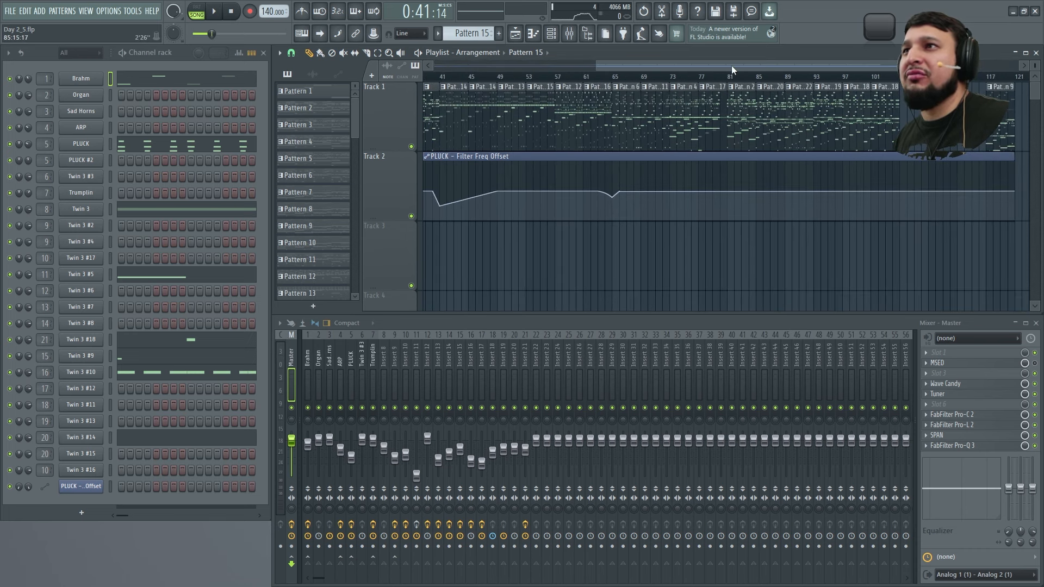
{"action": "key", "text": "space"}
{"action": "scroll", "coordinate": [810, 158], "scroll_direction": "up", "scroll_amount": 3}
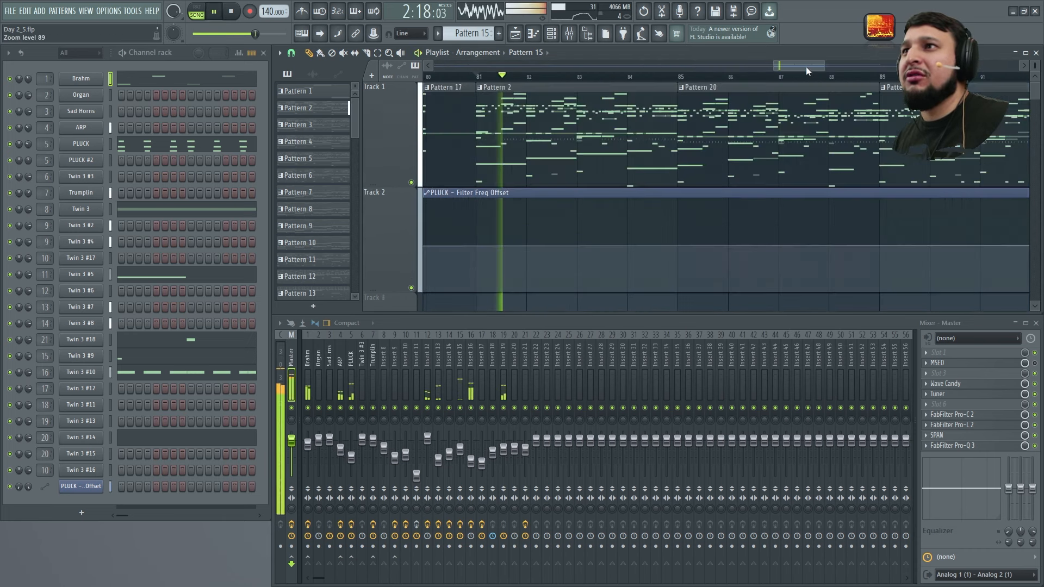
{"action": "scroll", "coordinate": [825, 162], "scroll_direction": "down", "scroll_amount": 1}
{"action": "key", "text": "space"}
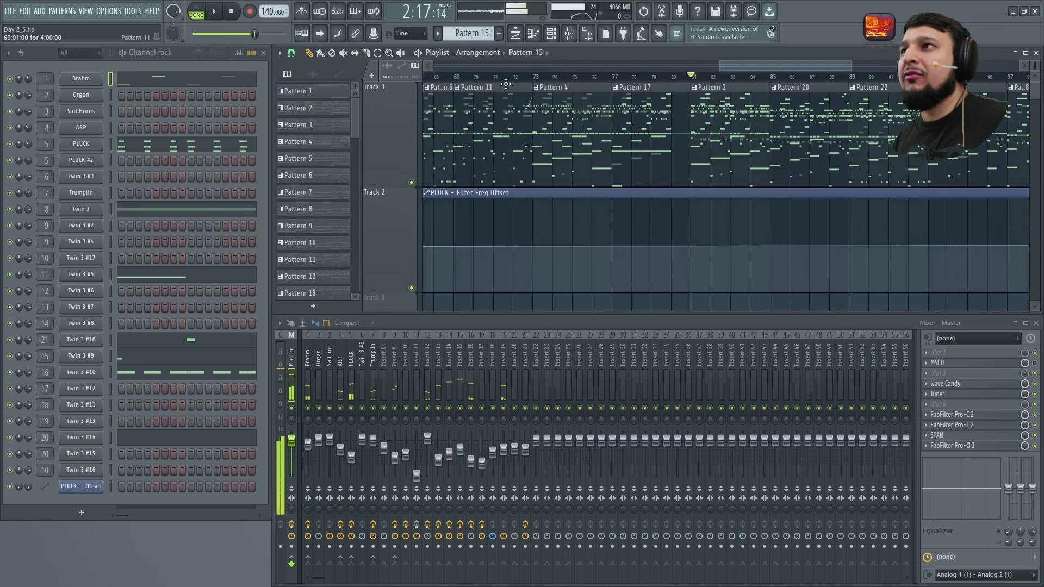
- Play the Day 2_5 arrangement from Pattern 4 at bar 73, and stop playback
{"action": "left_click", "coordinate": [532, 77]}
{"action": "key", "text": "space"}
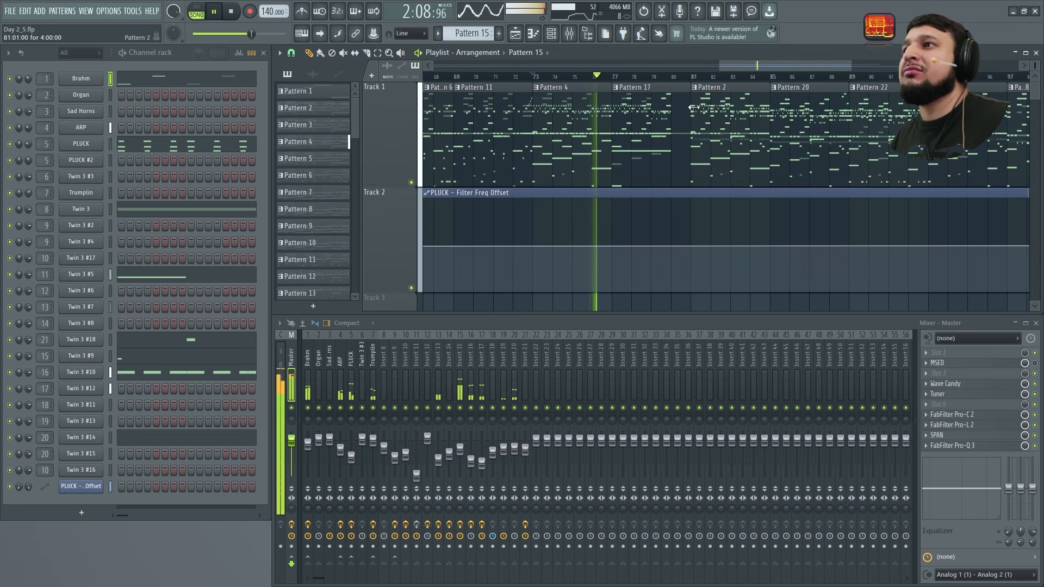
{"action": "key", "text": "space"}
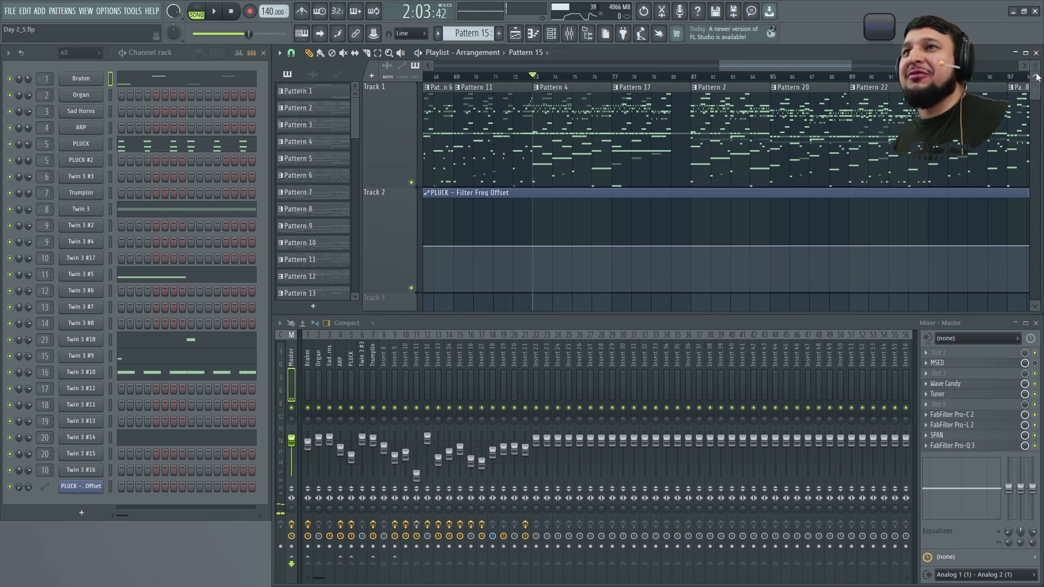
- Open the recent project Orchestral Future Bass_2.flp without saving the changes to Day 2_5.flp
{"action": "left_click_drag", "start_coordinate": [1035, 66], "coordinate": [1035, 98]}
{"action": "scroll", "coordinate": [786, 167], "scroll_direction": "down", "scroll_amount": 2}
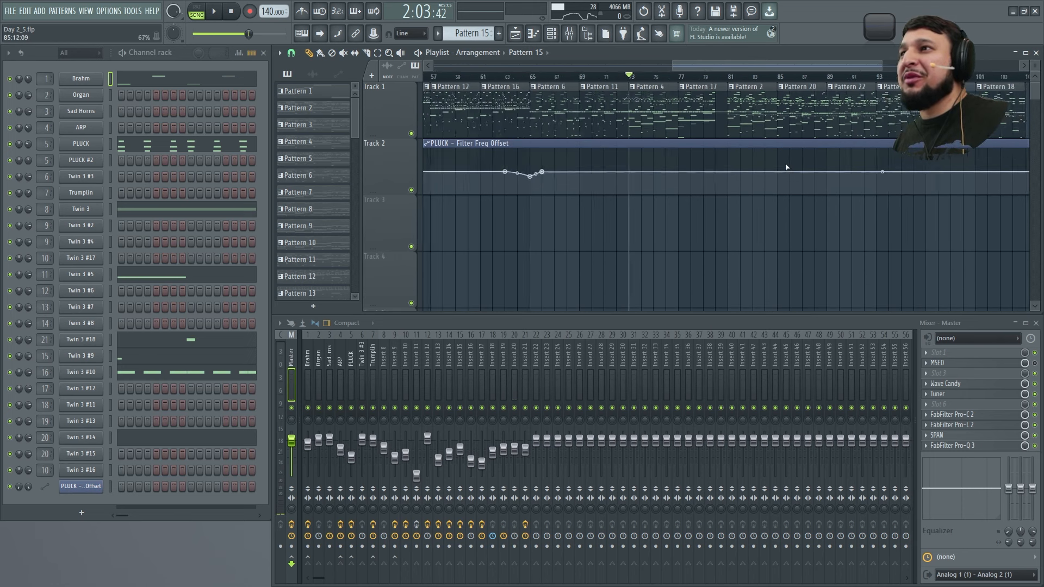
{"action": "scroll", "coordinate": [786, 168], "scroll_direction": "down", "scroll_amount": 2}
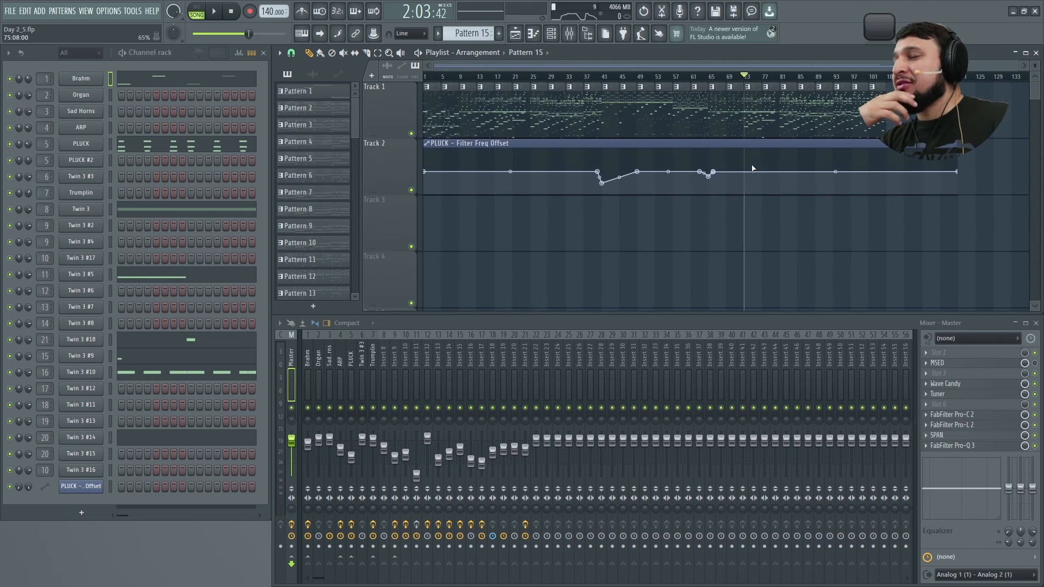
{"action": "left_click", "coordinate": [9, 12]}
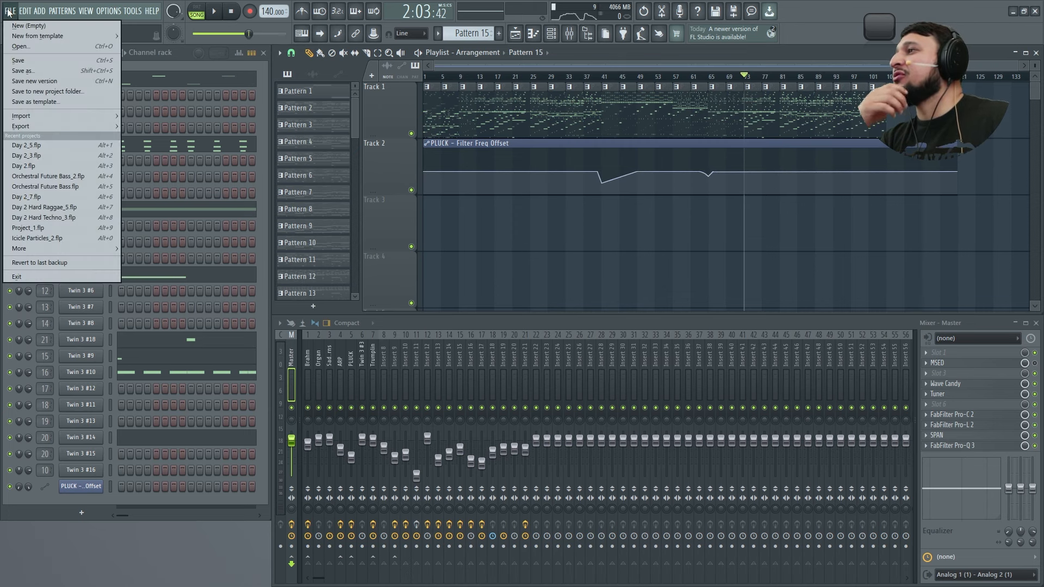
{"action": "left_click", "coordinate": [59, 176]}
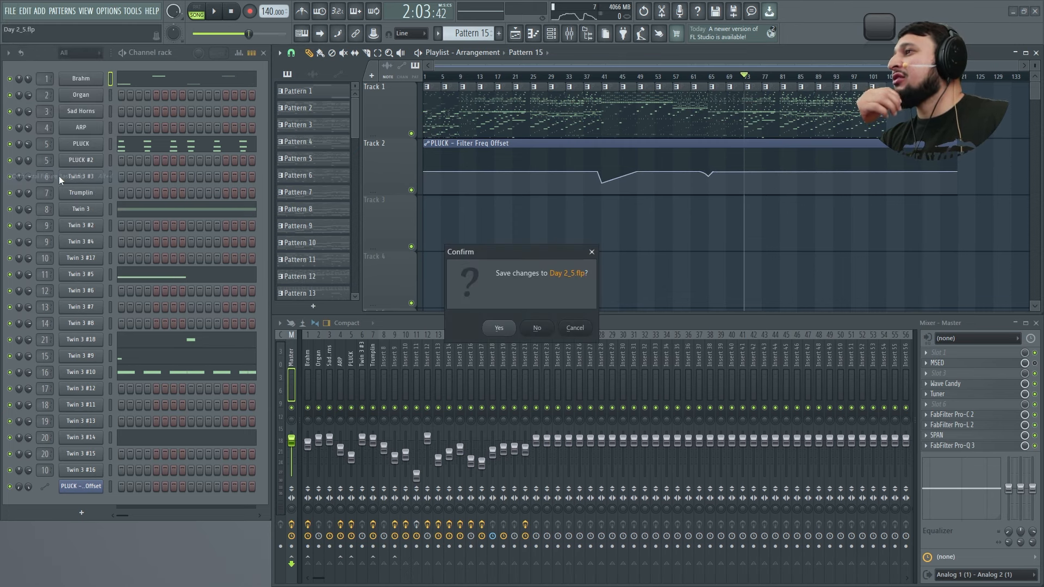
{"action": "left_click", "coordinate": [537, 328]}
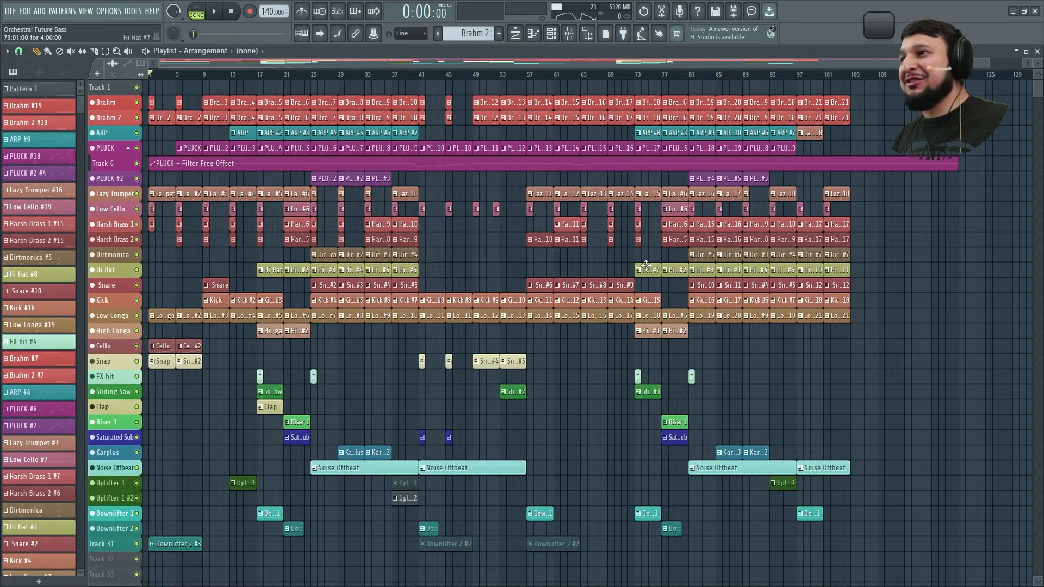
- Look over all patterns and channels in the project picker, and play the Orchestral Future Bass arrangement from the start
{"action": "left_click", "coordinate": [624, 35]}
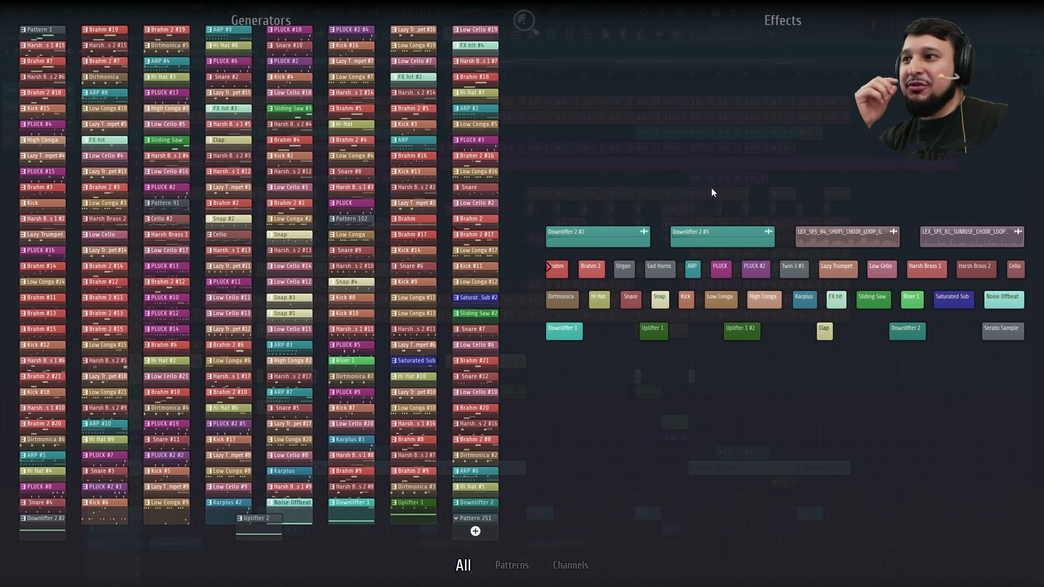
{"action": "left_click", "coordinate": [722, 164]}
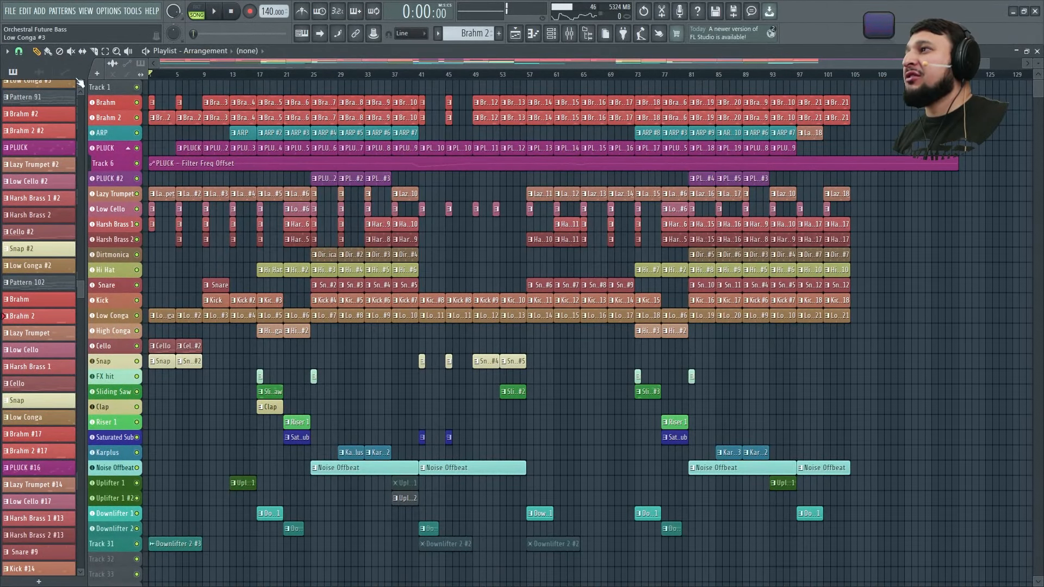
{"action": "key", "text": "space"}
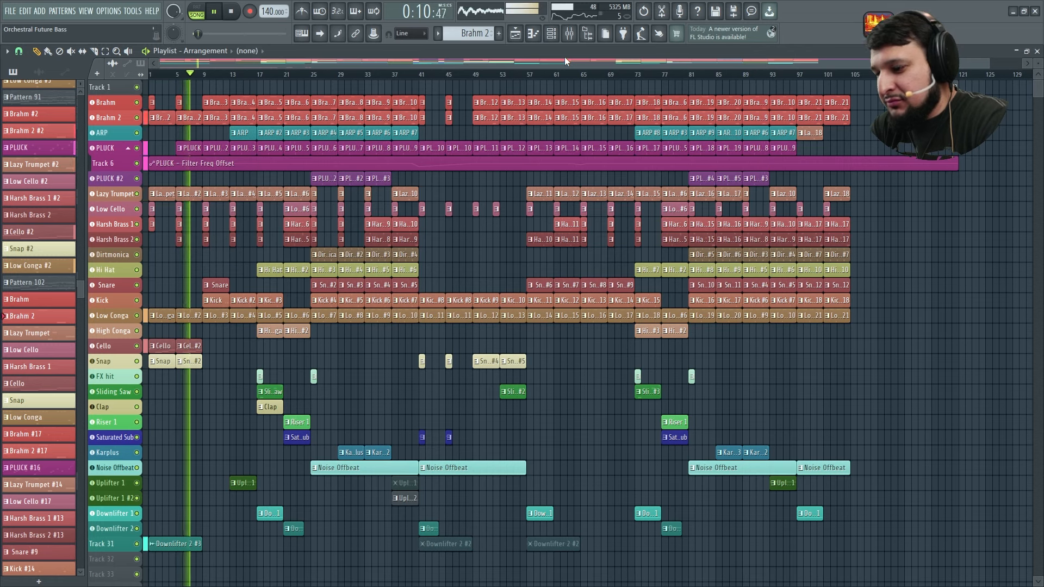
- Save the project, restore the playlist to its smaller size beside the mixer, and select the Harsh Brass 2 mixer track
{"action": "key", "text": "ctrl+s"}
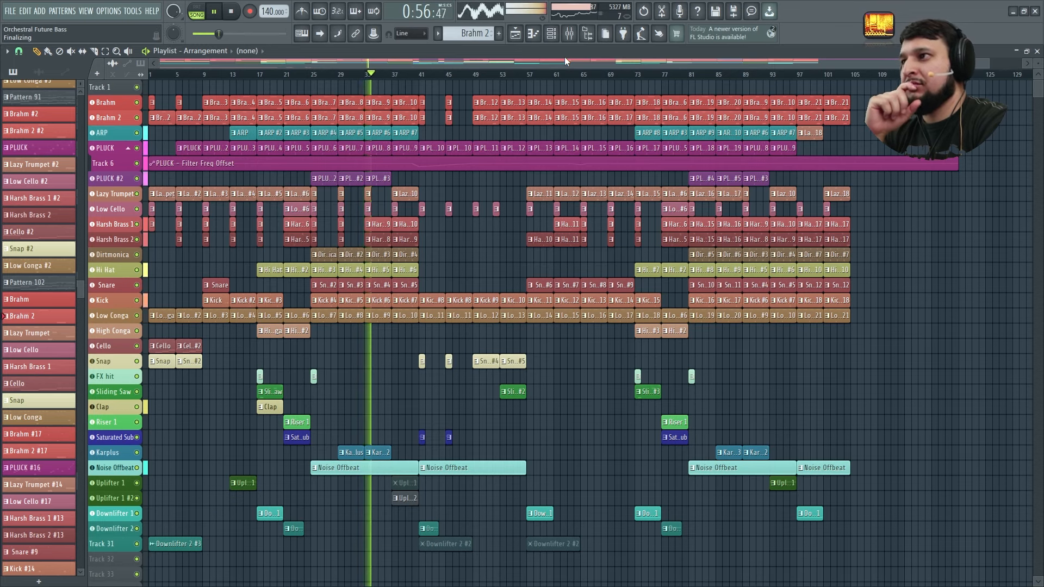
{"action": "double_click", "coordinate": [565, 57]}
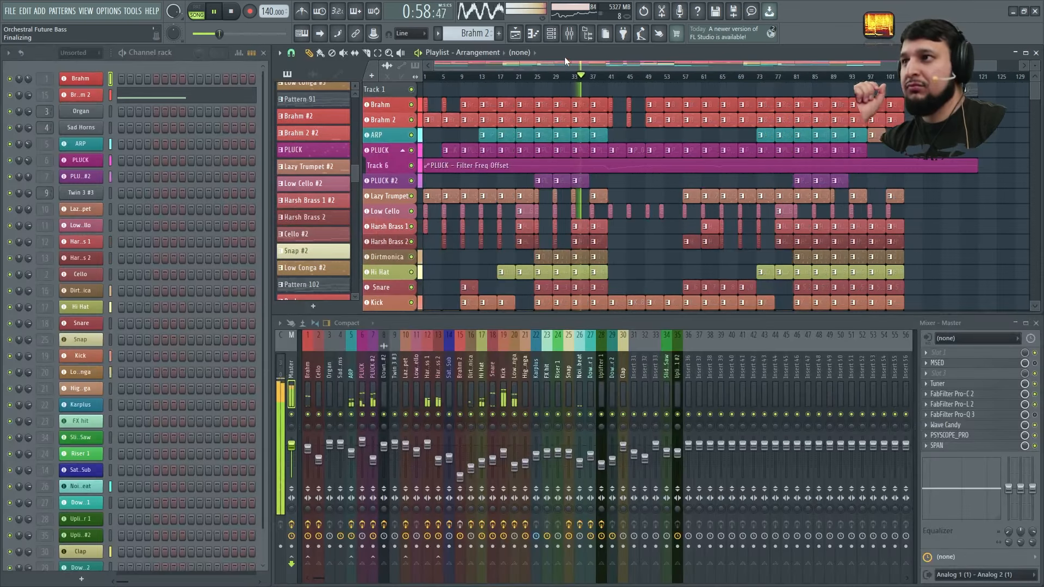
{"action": "left_click", "coordinate": [438, 458]}
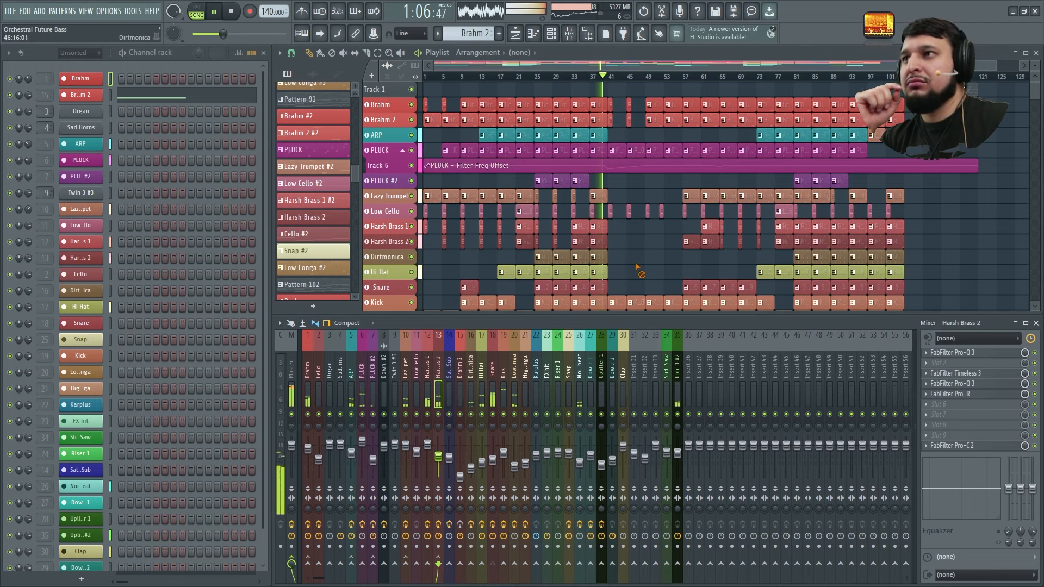
- Alternate the playlist between maximized and restored size during playback, selecting the Snap mixer track in between
{"action": "key", "text": "Return"}
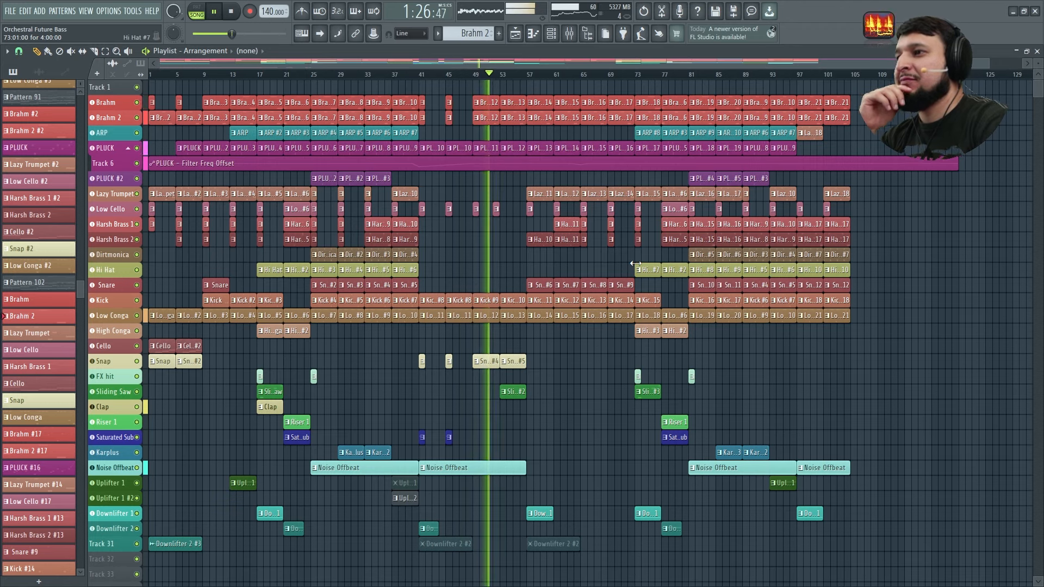
{"action": "key", "text": "Return"}
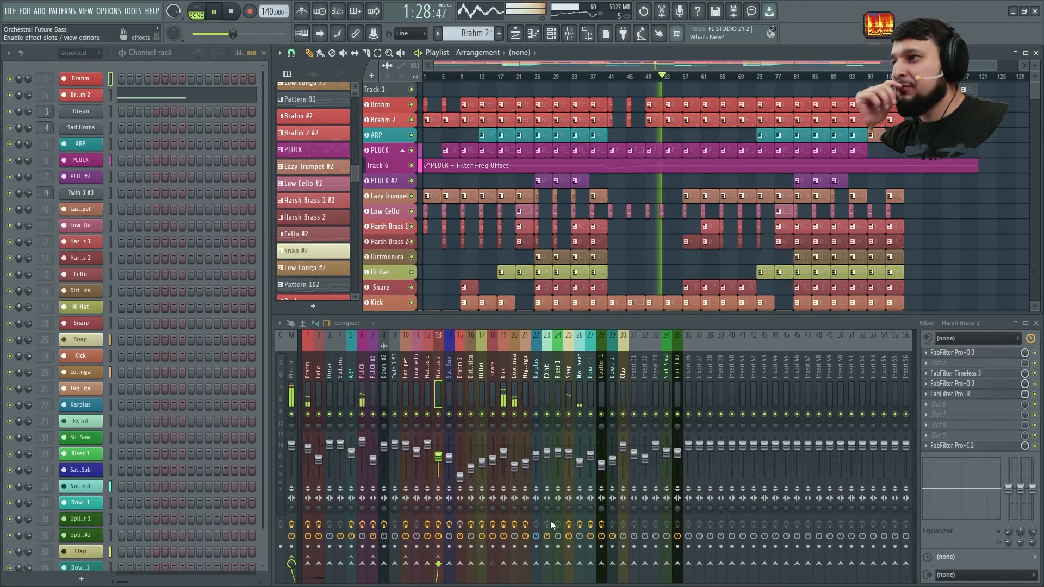
{"action": "left_click_drag", "start_coordinate": [574, 457], "coordinate": [574, 454]}
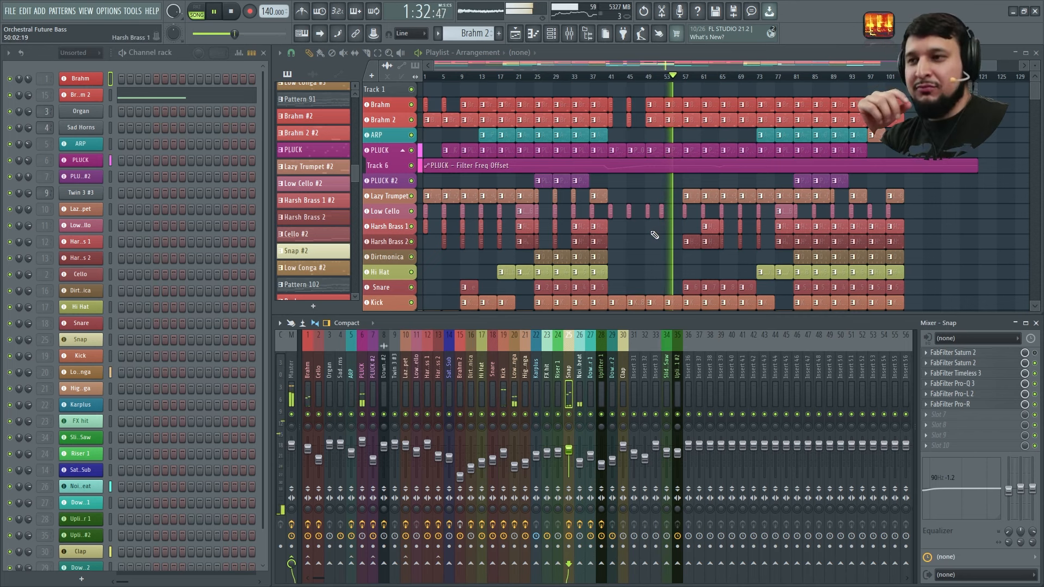
{"action": "key", "text": "Return"}
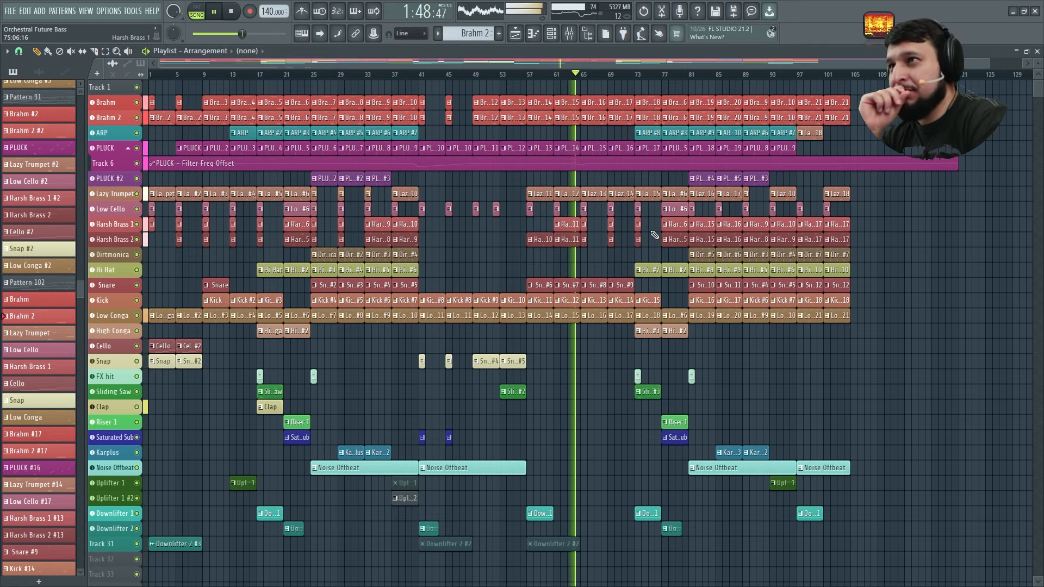
{"action": "key", "text": "Return"}
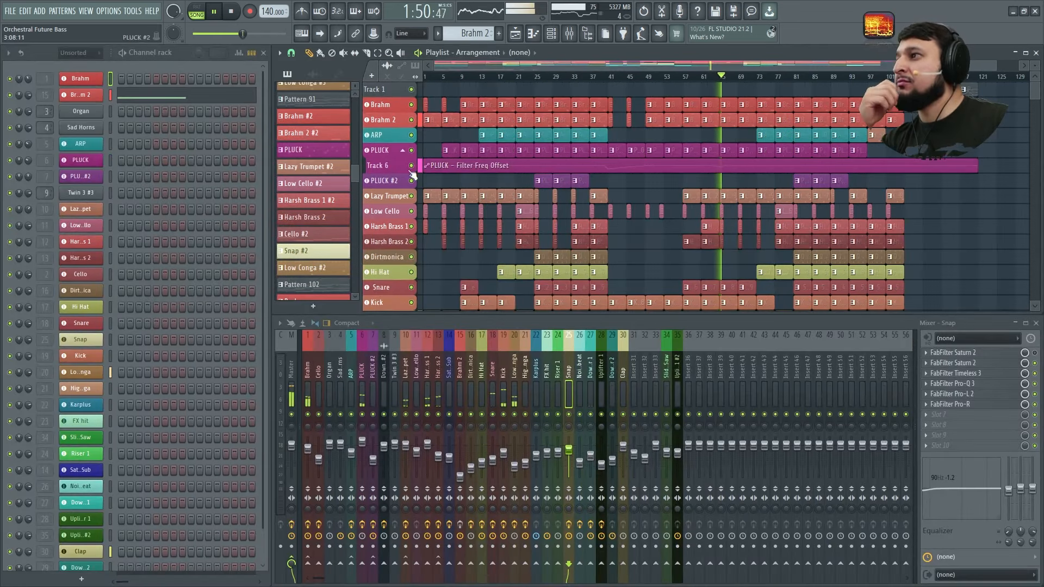
- Show the Twin 3 instruments on the Lazy Trumpet, Brahm and Low Conga channels, and close the plugin window
{"action": "left_click", "coordinate": [87, 210]}
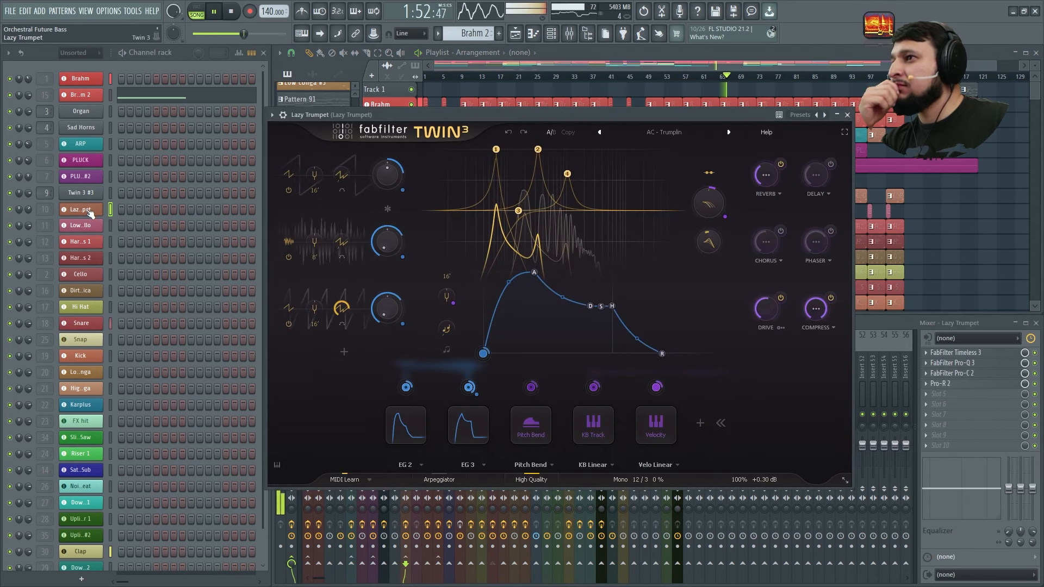
{"action": "left_click", "coordinate": [83, 80]}
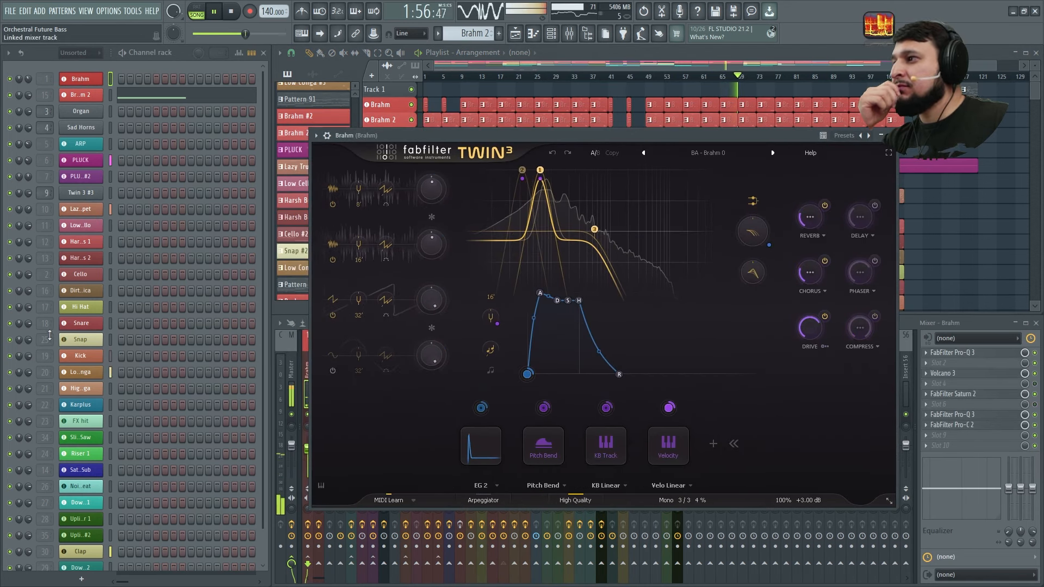
{"action": "left_click", "coordinate": [81, 372]}
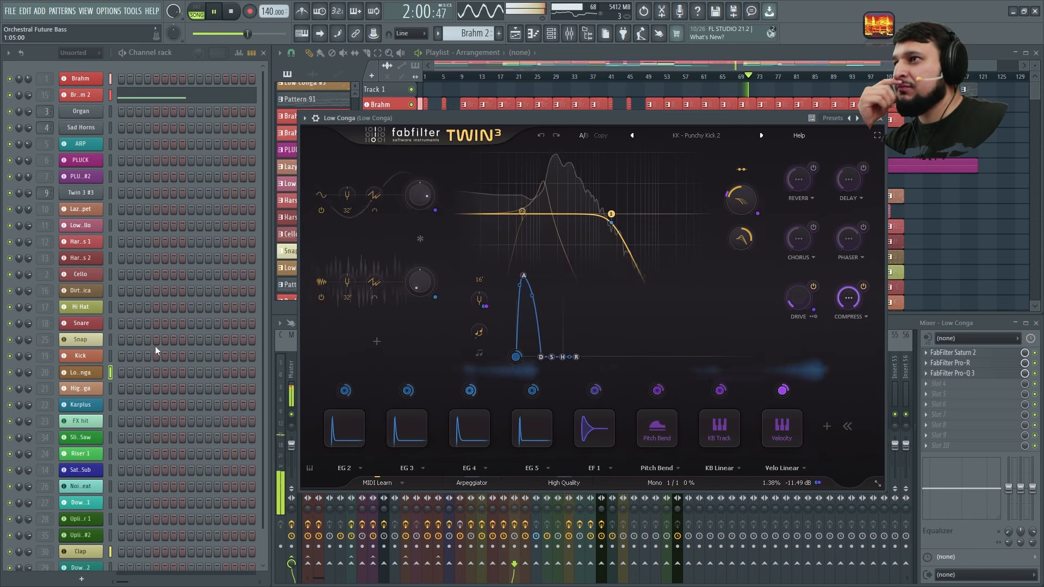
{"action": "scroll", "coordinate": [180, 372], "scroll_direction": "down", "scroll_amount": 2}
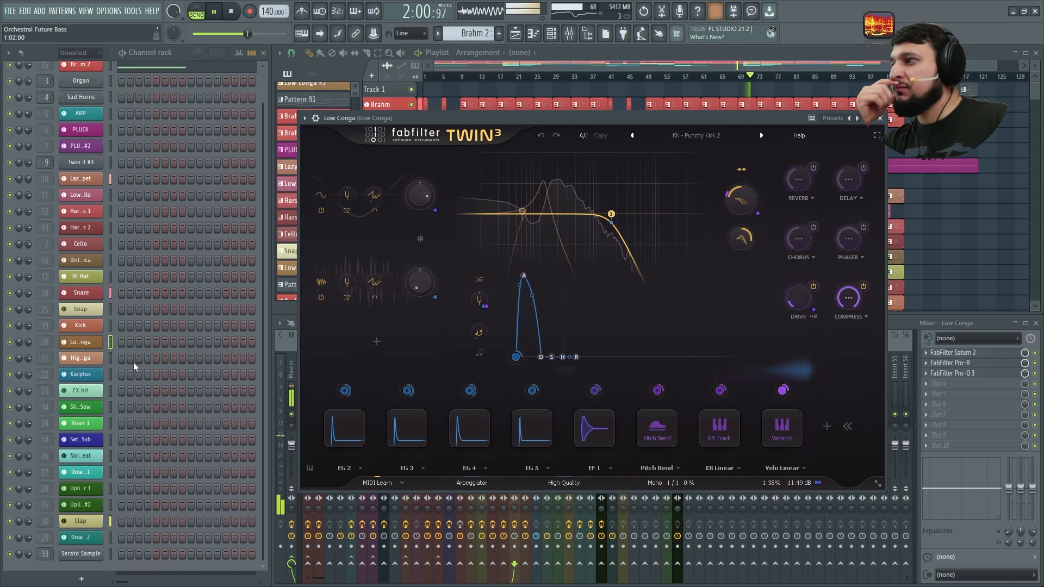
{"action": "left_click", "coordinate": [881, 118]}
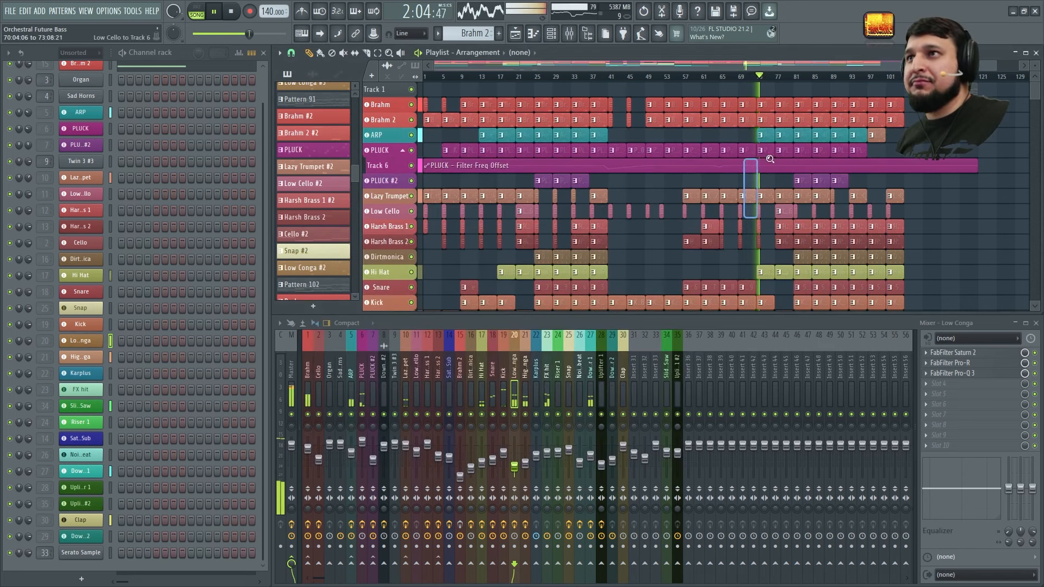
- Zoom the playlist in from about bar 74 with auto-scrolling on, and view the tracks down to Snap
{"action": "left_click_drag", "start_coordinate": [770, 159], "coordinate": [800, 108]}
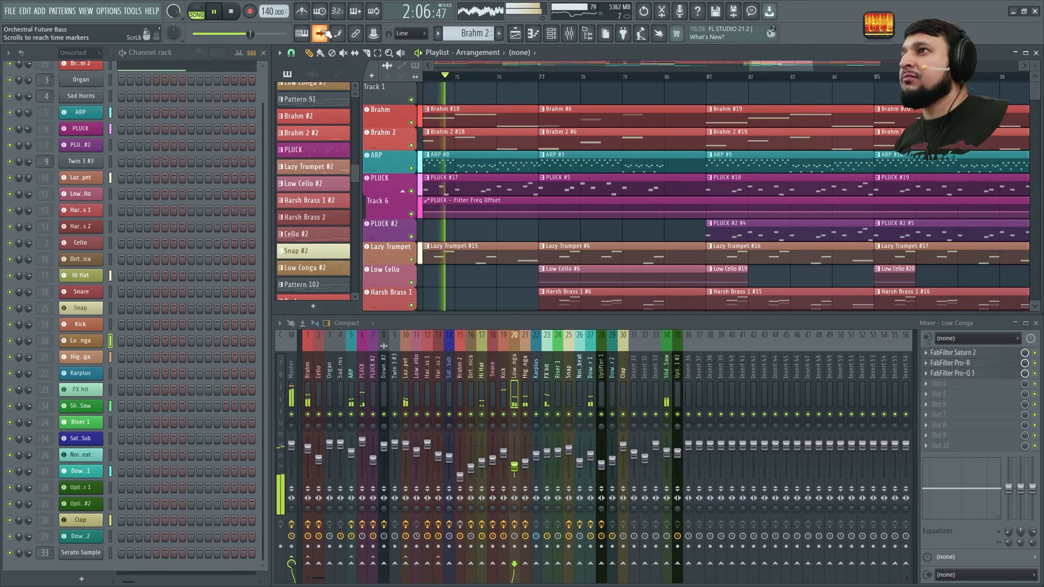
{"action": "scroll", "coordinate": [559, 203], "scroll_direction": "down", "scroll_amount": 3}
{"action": "scroll", "coordinate": [558, 203], "scroll_direction": "down", "scroll_amount": 3}
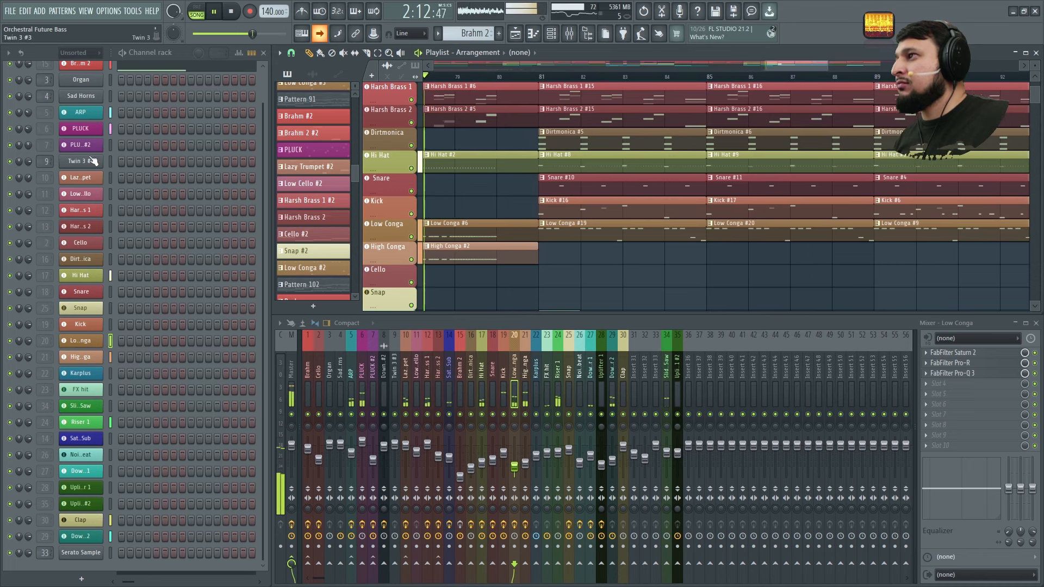
- Show the Twin 3 instruments on the PLUCK, Lazy Trumpet, Harsh Brass 1 and PLUCK #2 channels while the arrangement plays
{"action": "left_click", "coordinate": [87, 129]}
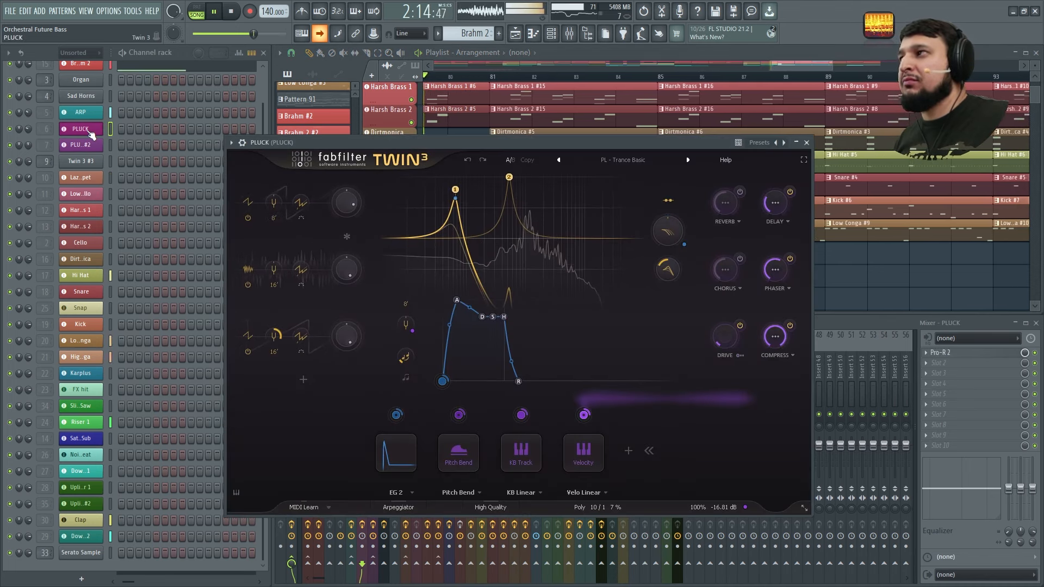
{"action": "left_click", "coordinate": [89, 181]}
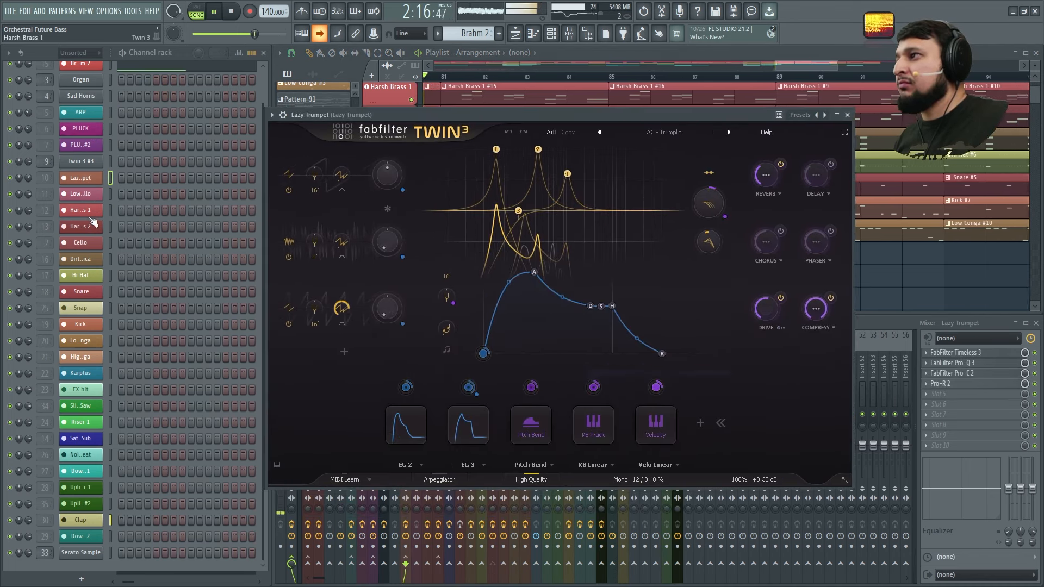
{"action": "left_click", "coordinate": [90, 215]}
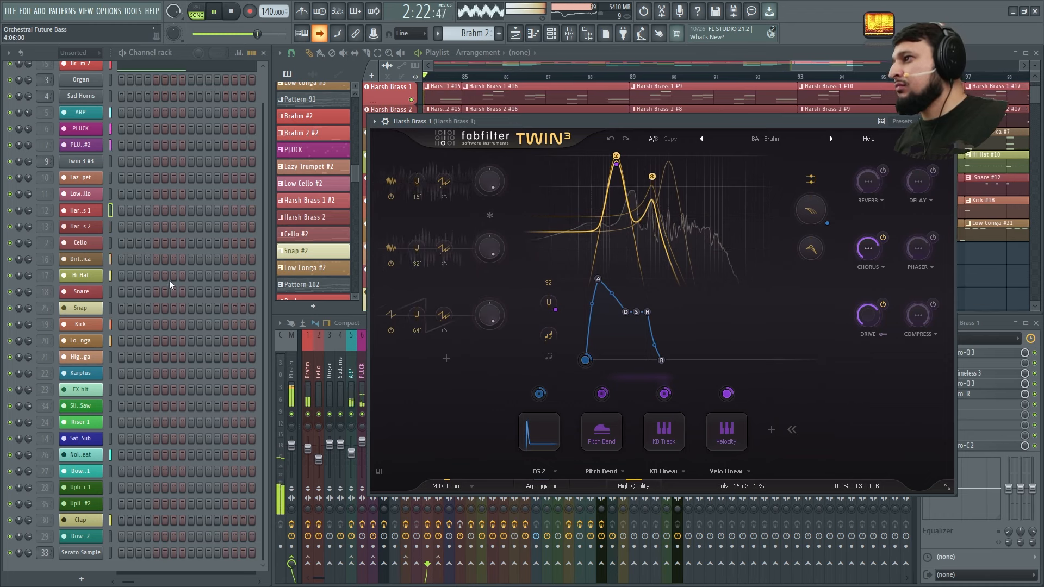
{"action": "scroll", "coordinate": [168, 283], "scroll_direction": "up", "scroll_amount": 2}
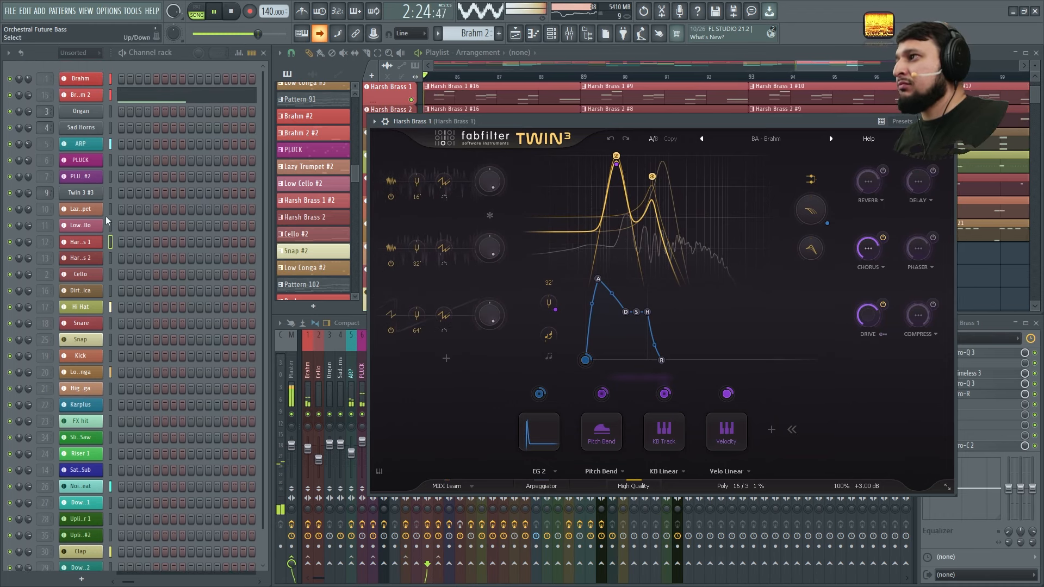
{"action": "left_click", "coordinate": [90, 178]}
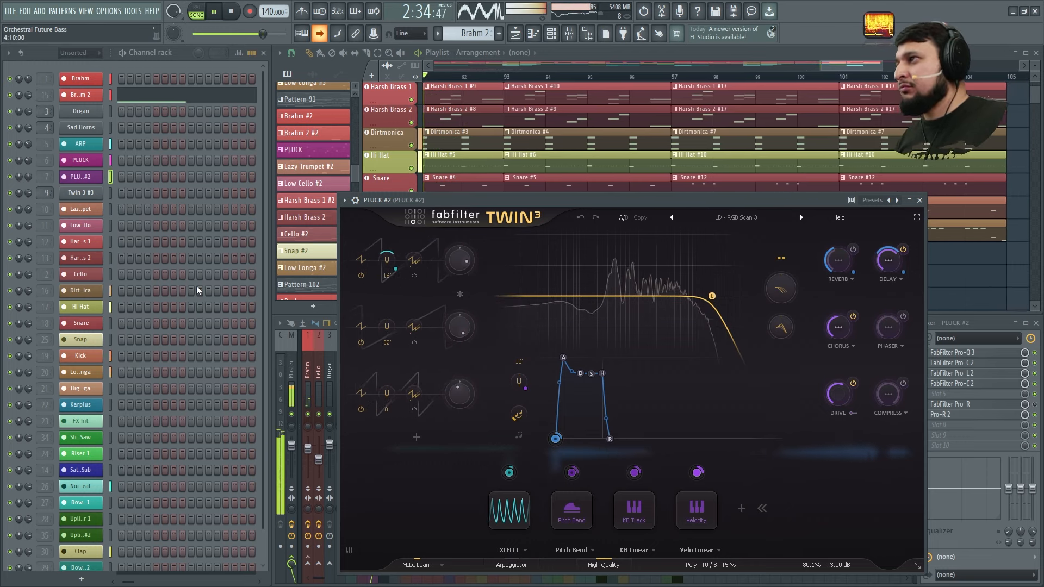
{"action": "scroll", "coordinate": [197, 286], "scroll_direction": "down", "scroll_amount": 1}
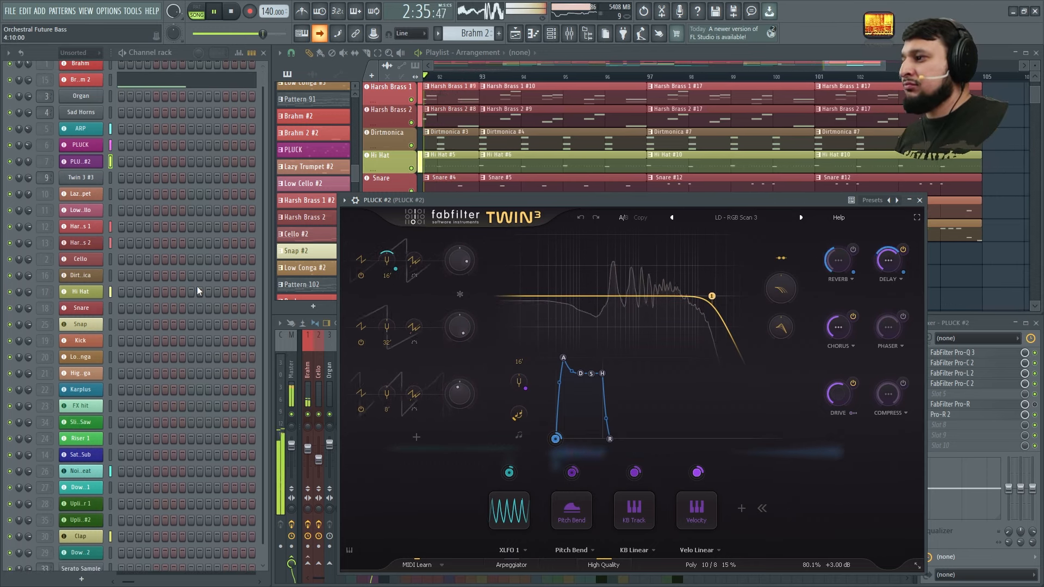
- Show the Twin 3 instruments on the Clap and Brahm 2 channels during playback, closing each plugin window
{"action": "left_click", "coordinate": [81, 536]}
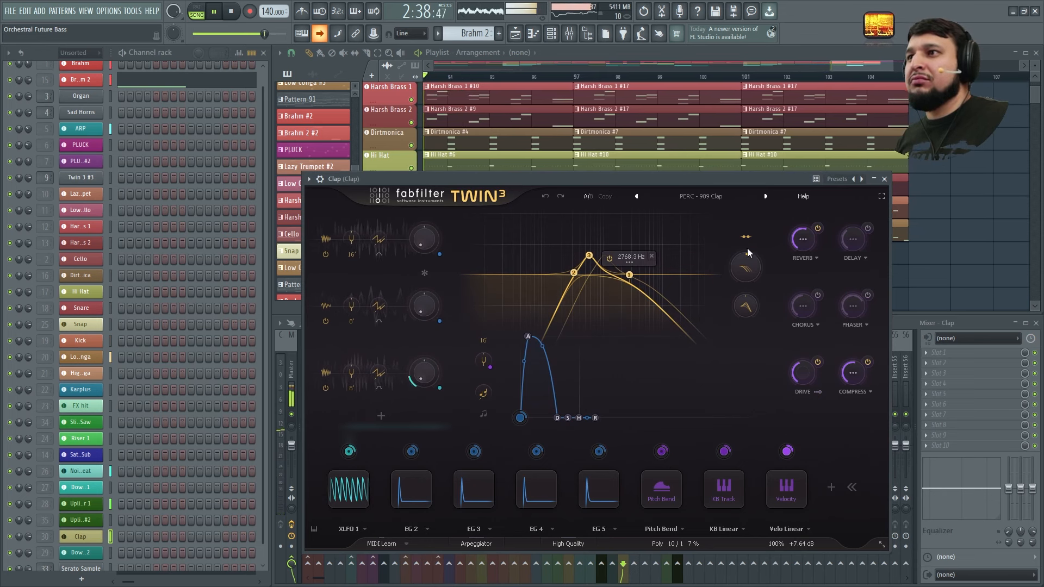
{"action": "left_click", "coordinate": [885, 180]}
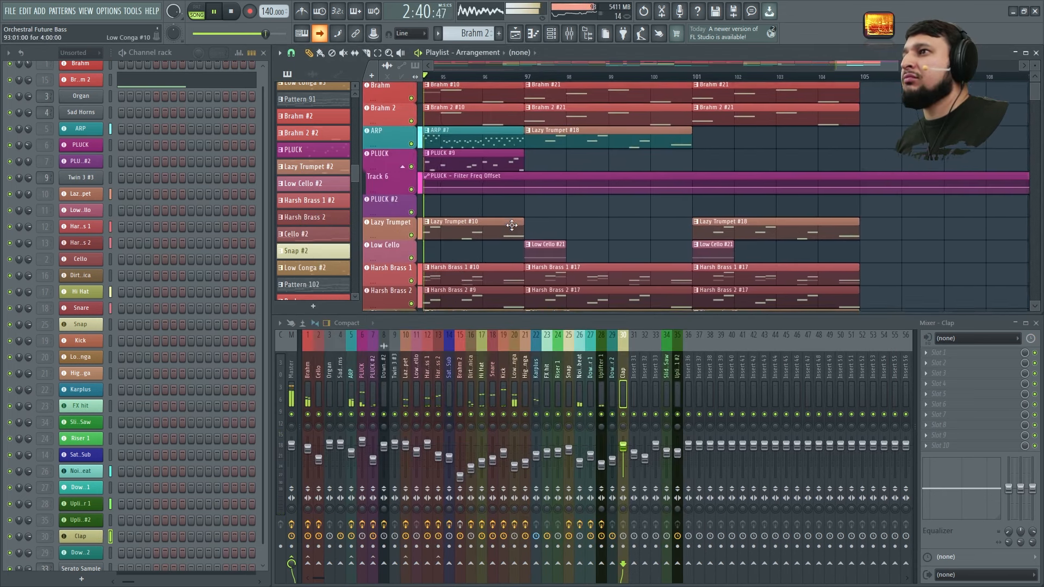
{"action": "left_click", "coordinate": [98, 80]}
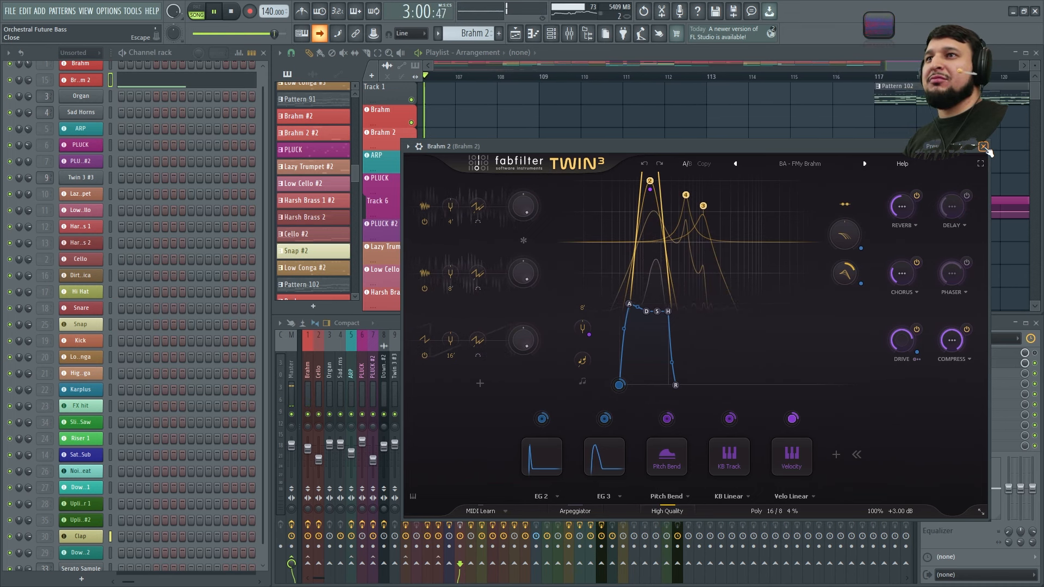
{"action": "left_click", "coordinate": [984, 147]}
- Stop the playback and look over the arrangement's tracks from Track 1 down to Track 31
{"action": "scroll", "coordinate": [783, 147], "scroll_direction": "down", "scroll_amount": 5}
{"action": "key", "text": "space"}
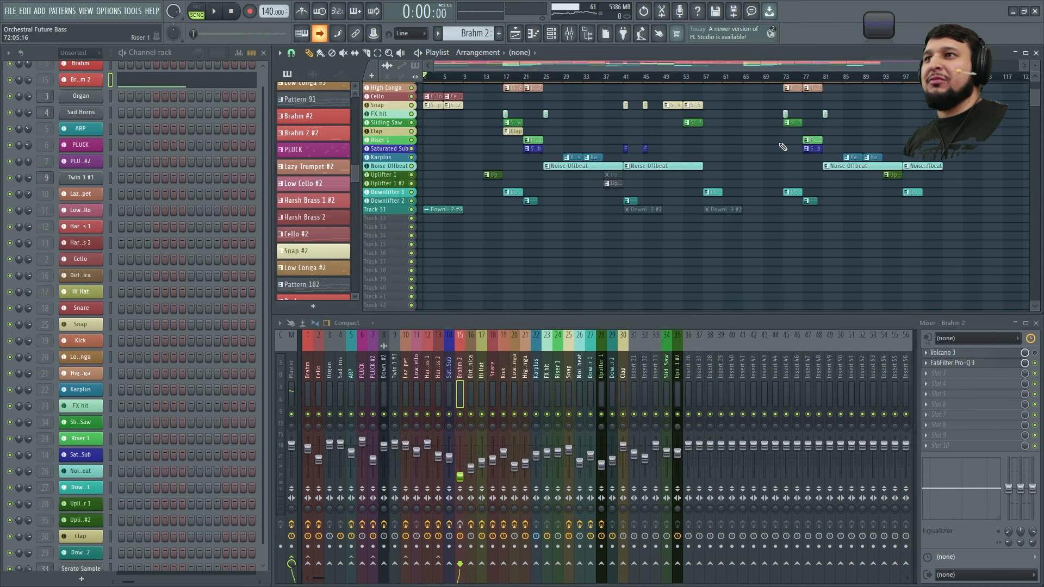
{"action": "scroll", "coordinate": [804, 174], "scroll_direction": "up", "scroll_amount": 5}
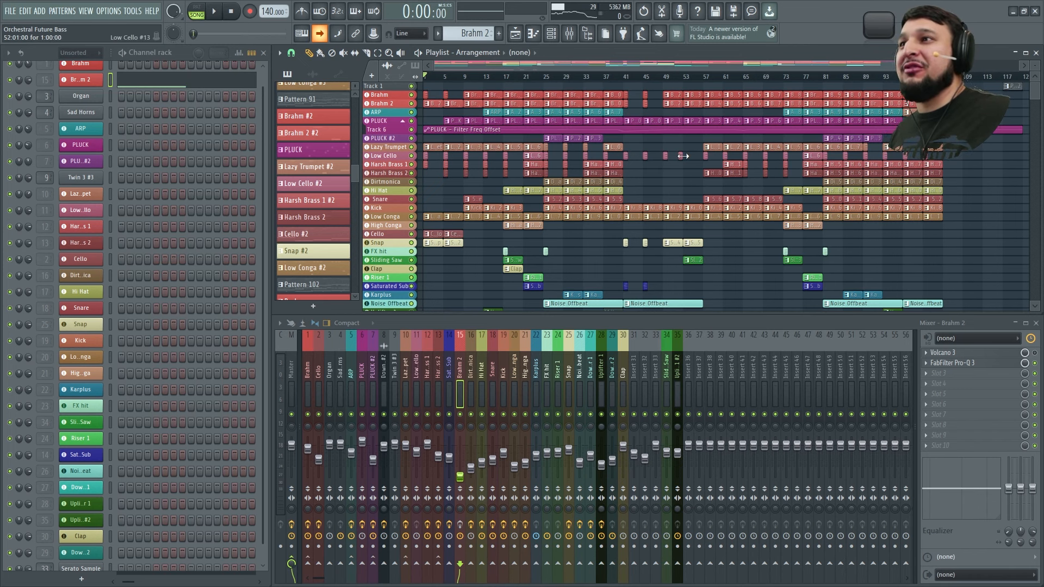
{"action": "scroll", "coordinate": [214, 184], "scroll_direction": "up", "scroll_amount": 1}
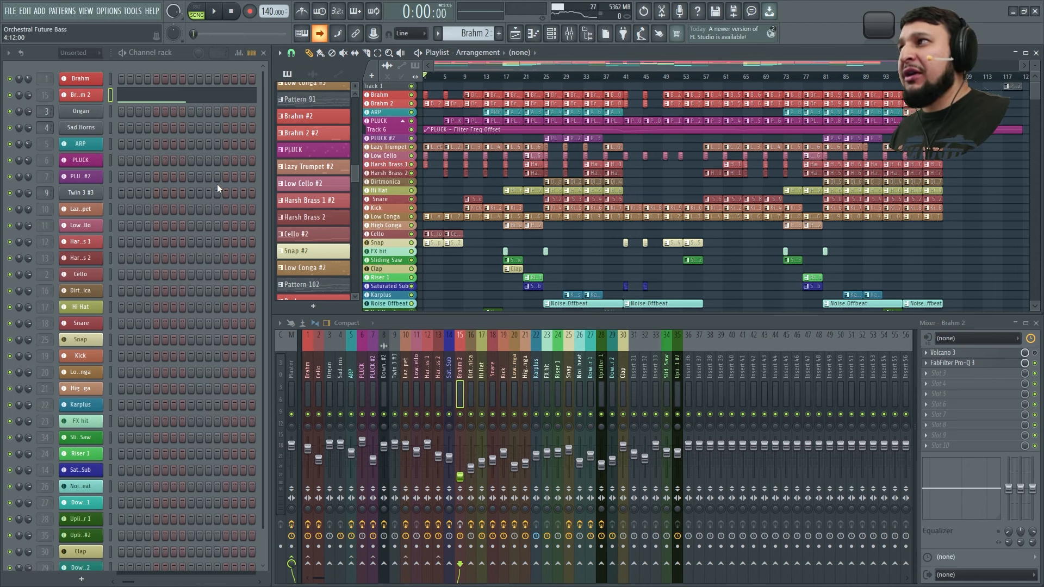
- Show the Brahm channel's Twin 3 instrument, play notes with oscillator 3 on and off, and close the plugin window
{"action": "left_click", "coordinate": [97, 79]}
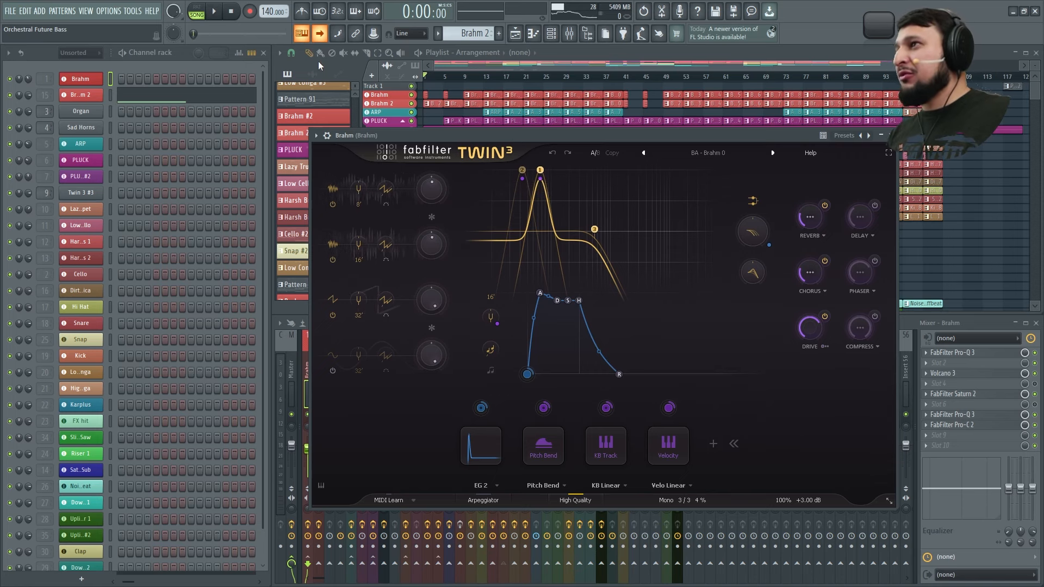
{"action": "key", "text": "b"}
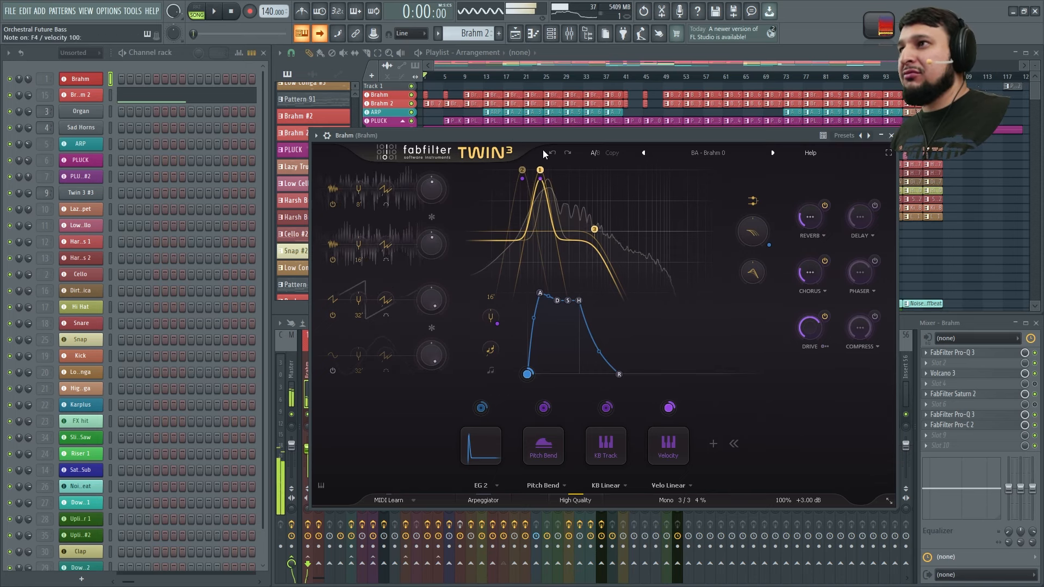
{"action": "key", "text": "z"}
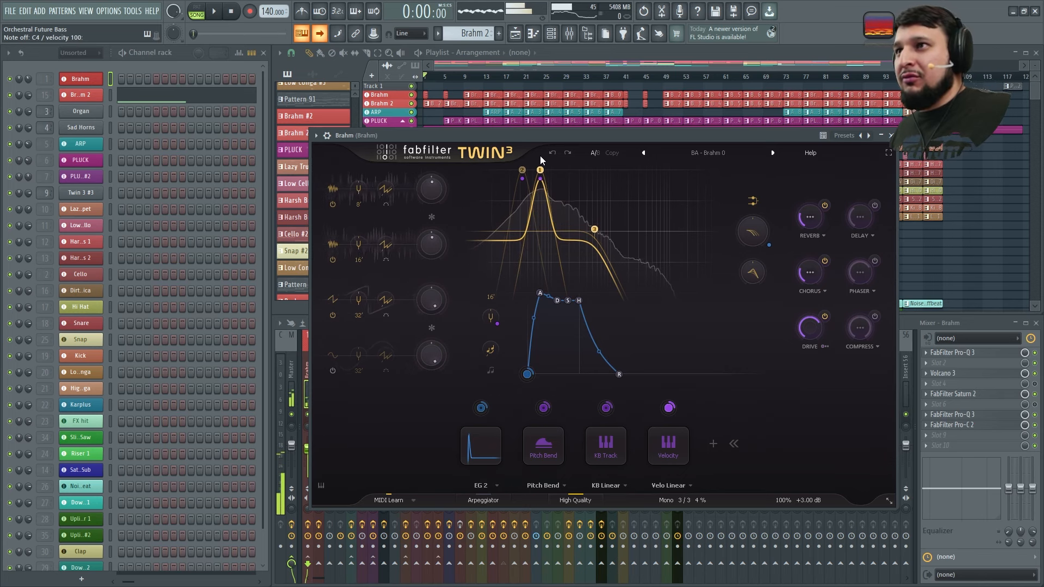
{"action": "left_click", "coordinate": [332, 315]}
{"action": "key", "text": "v"}
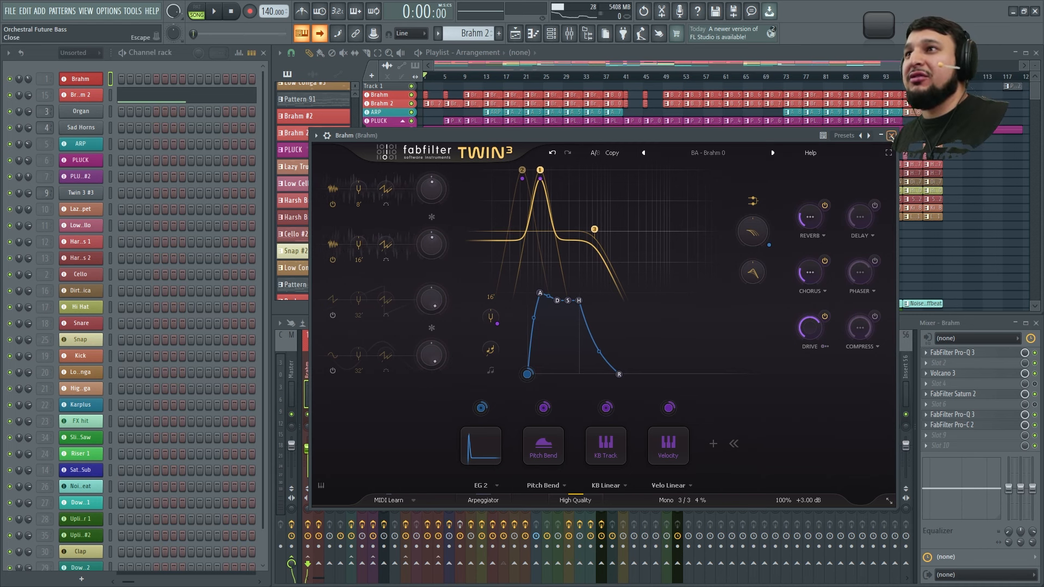
{"action": "left_click", "coordinate": [891, 135]}
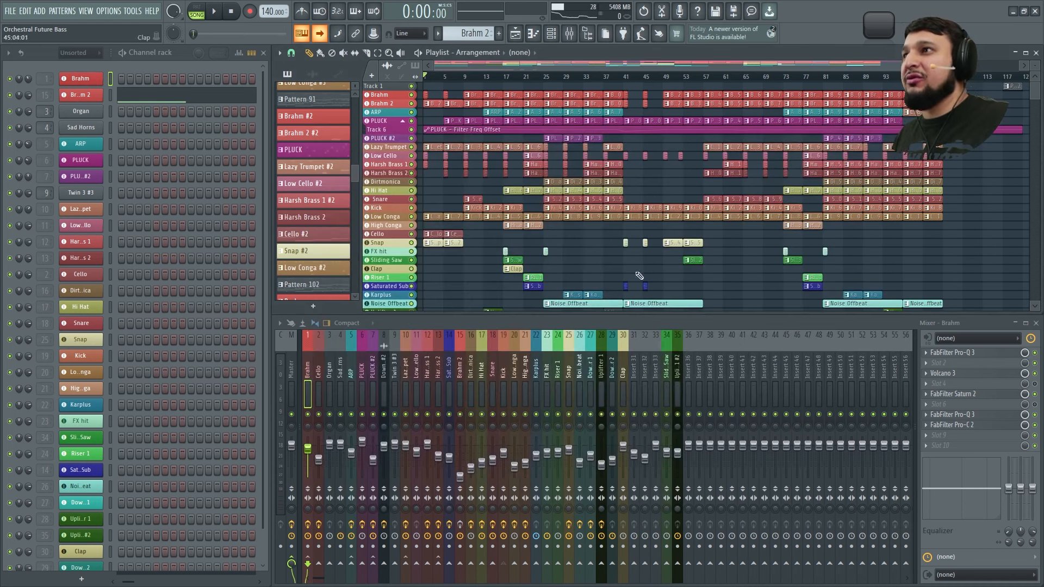
- Show the Cello channel's Twin 3 instrument and play notes with oscillator 3 disabled and enabled
{"action": "left_click", "coordinate": [97, 279]}
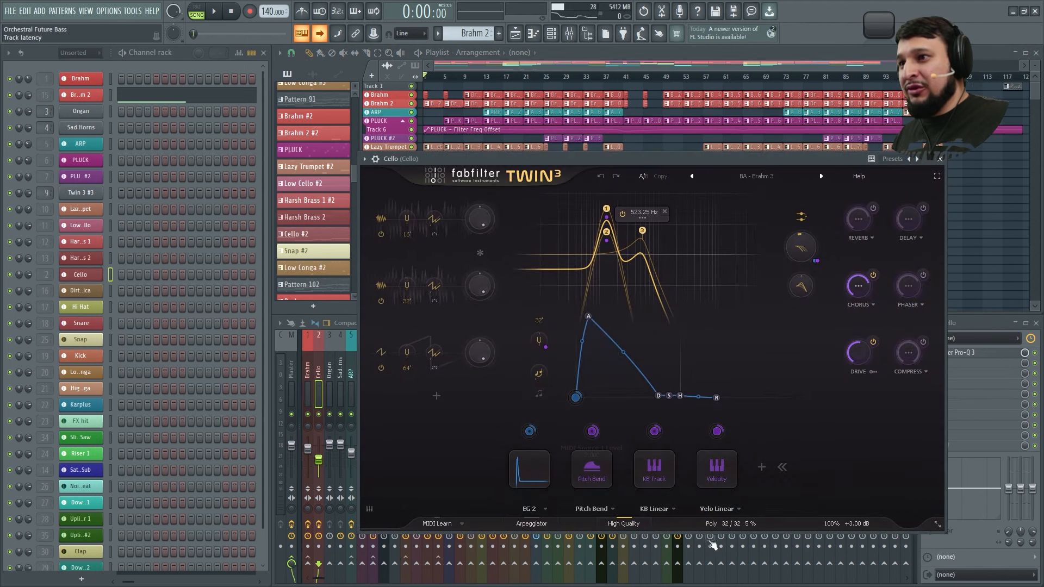
{"action": "key", "text": "n"}
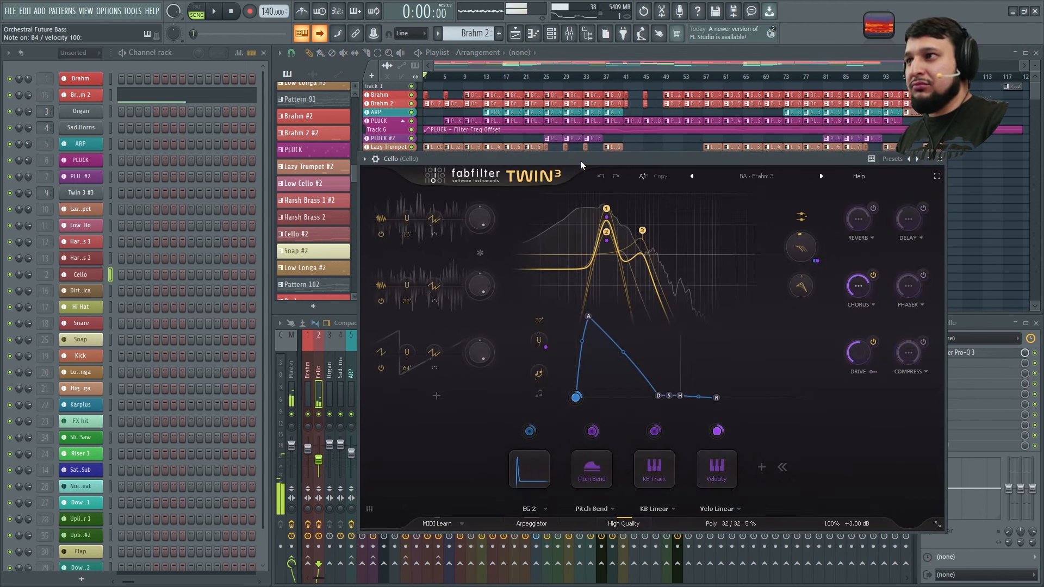
{"action": "key", "text": "x"}
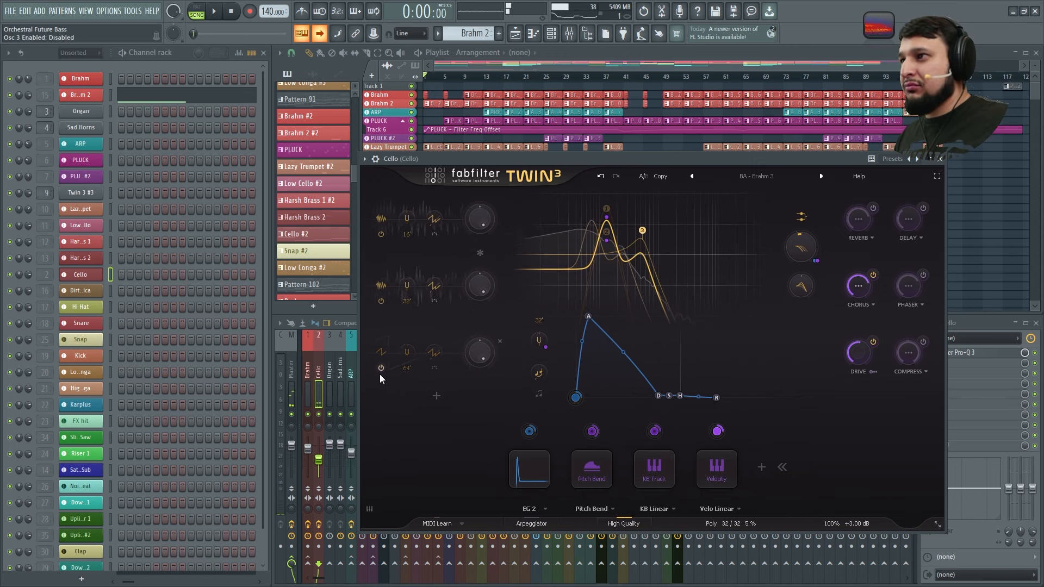
{"action": "key", "text": "n"}
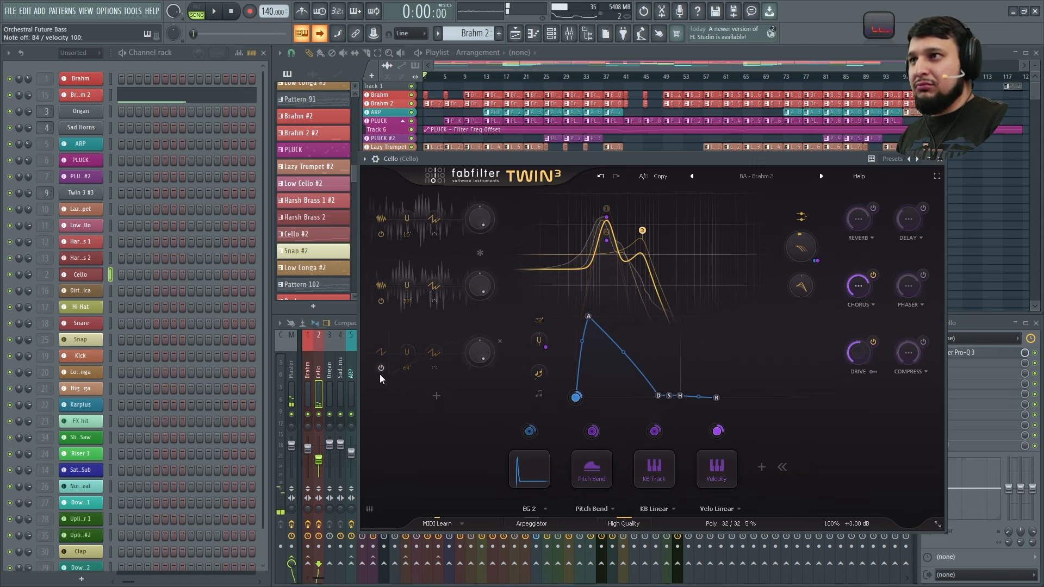
{"action": "key", "text": "e"}
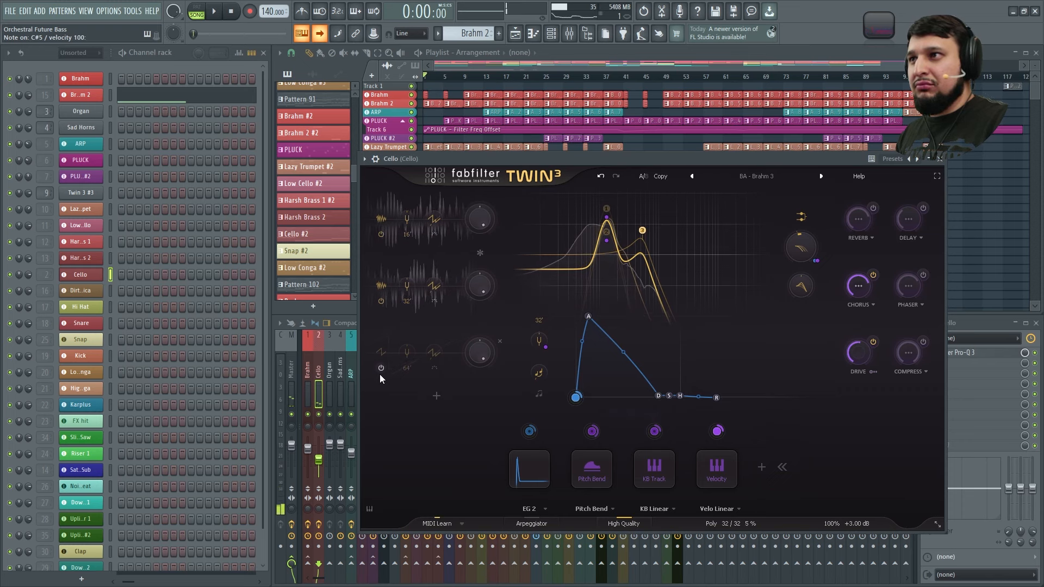
{"action": "key", "text": "2"}
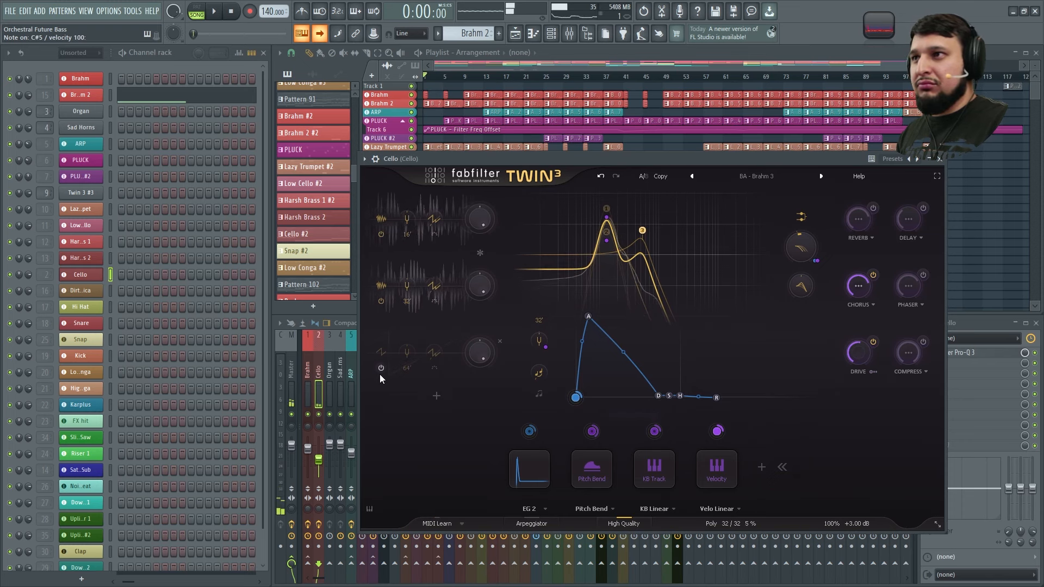
{"action": "left_click", "coordinate": [381, 368]}
{"action": "key", "text": "c"}
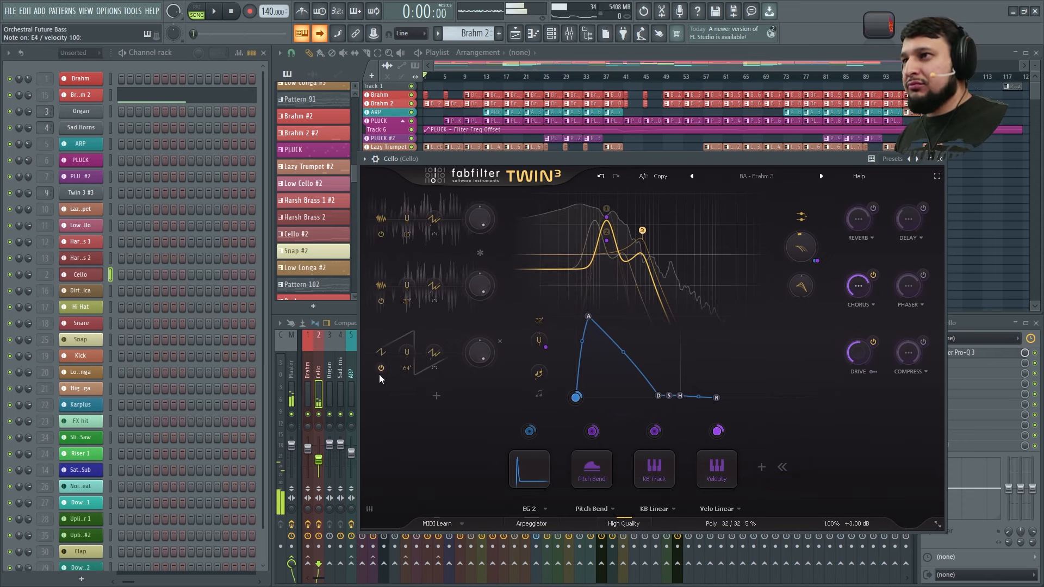
- Audition the Cello with oscillators 1 and 2 disabled, re-enable both, and close the plugin window
{"action": "left_click", "coordinate": [381, 301]}
{"action": "left_click", "coordinate": [381, 234]}
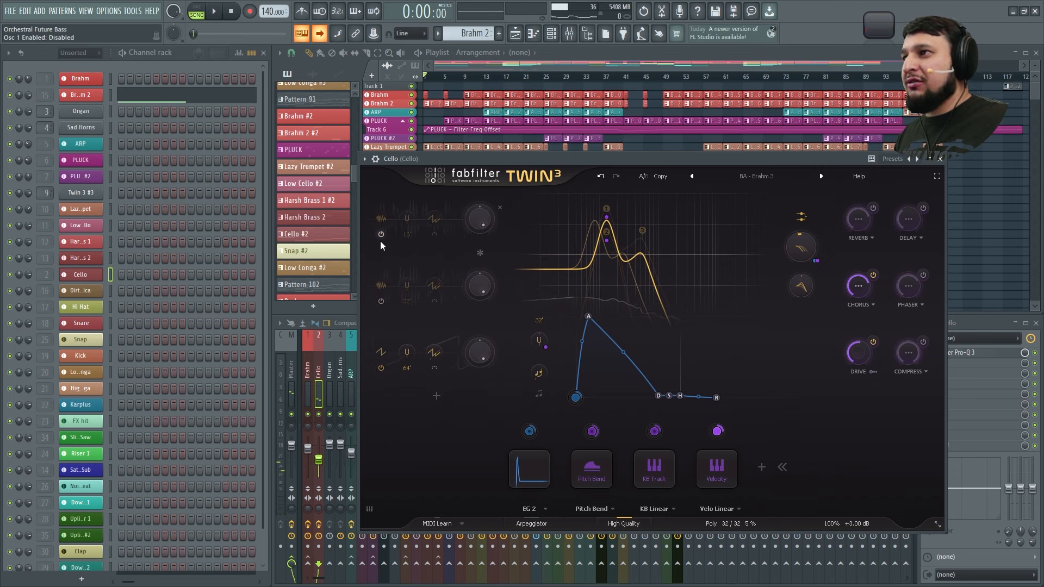
{"action": "key", "text": "c"}
{"action": "left_click", "coordinate": [381, 301]}
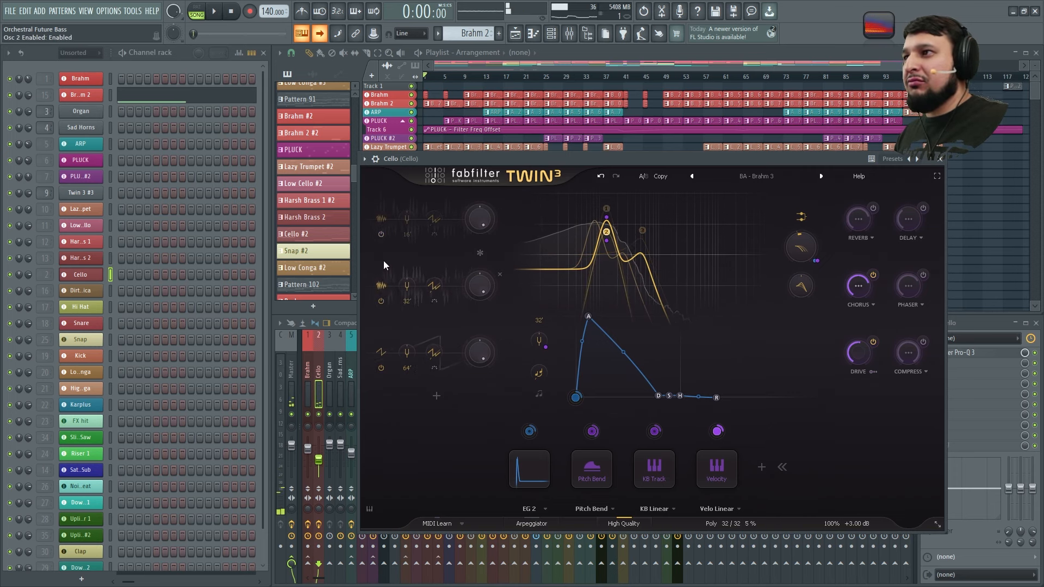
{"action": "left_click", "coordinate": [380, 234]}
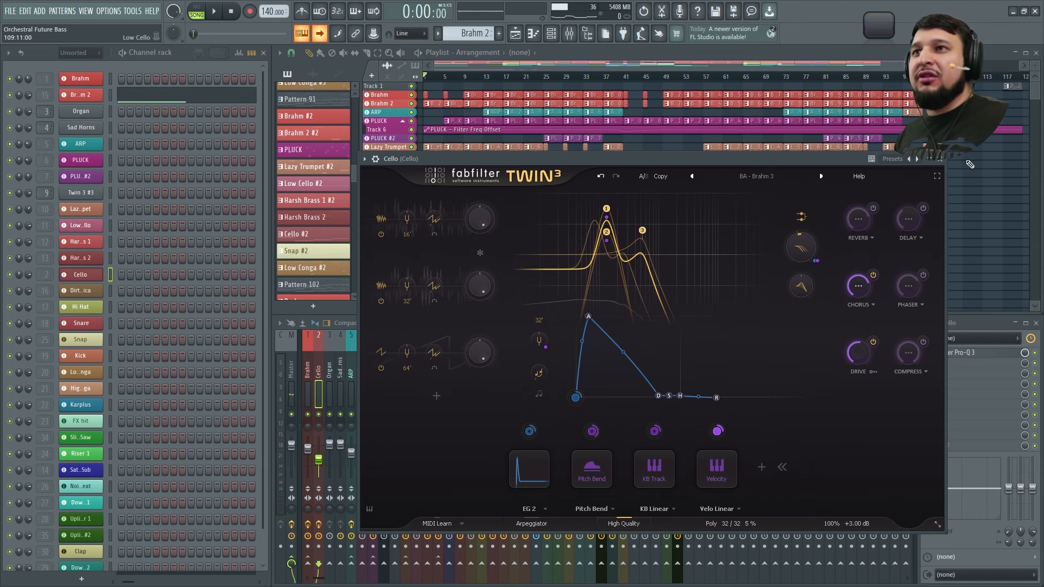
{"action": "left_click", "coordinate": [940, 159]}
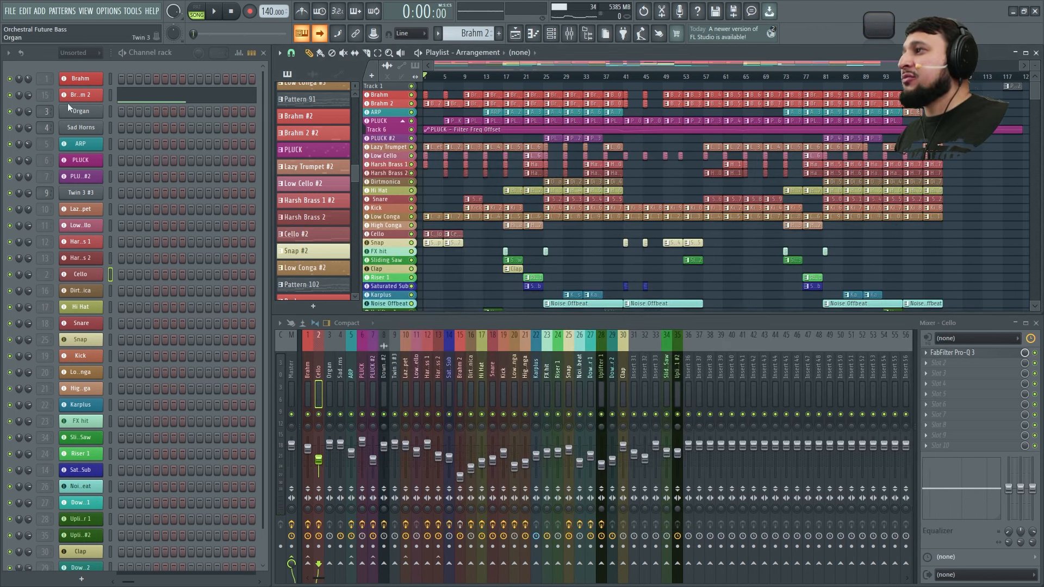
- Show the Brahm 2 and Brahm instruments, audition Brahm with oscillators 3 and 4 enabled, and undo the last oscillator changes
{"action": "left_click", "coordinate": [95, 96]}
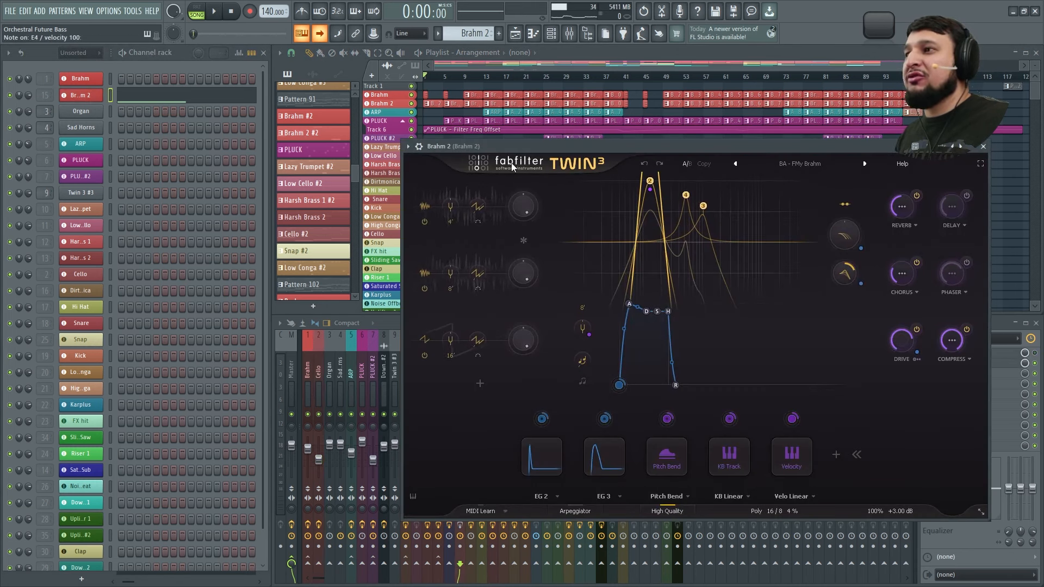
{"action": "left_click", "coordinate": [82, 80]}
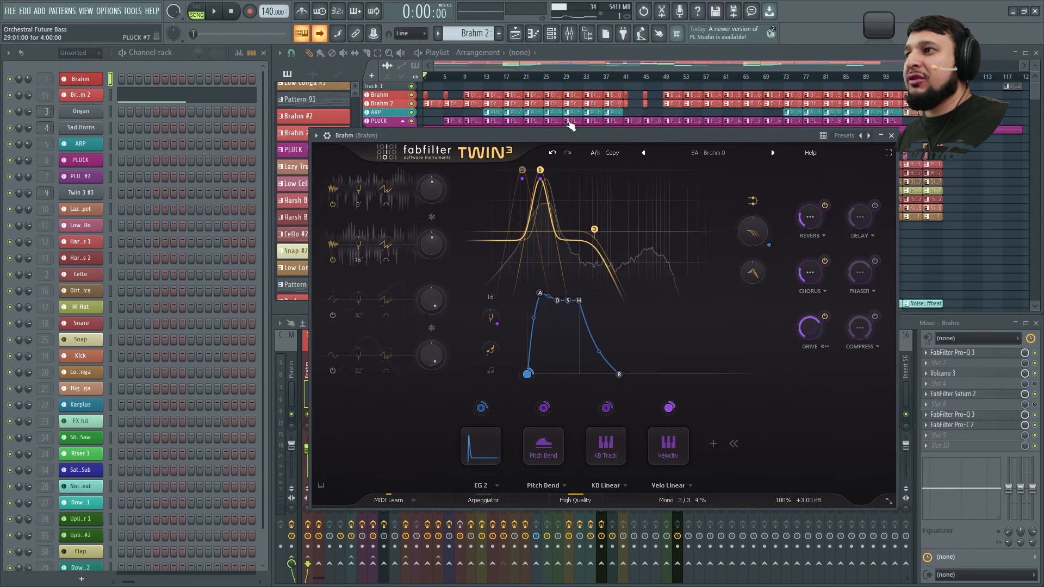
{"action": "left_click", "coordinate": [332, 317]}
{"action": "left_click", "coordinate": [334, 371]}
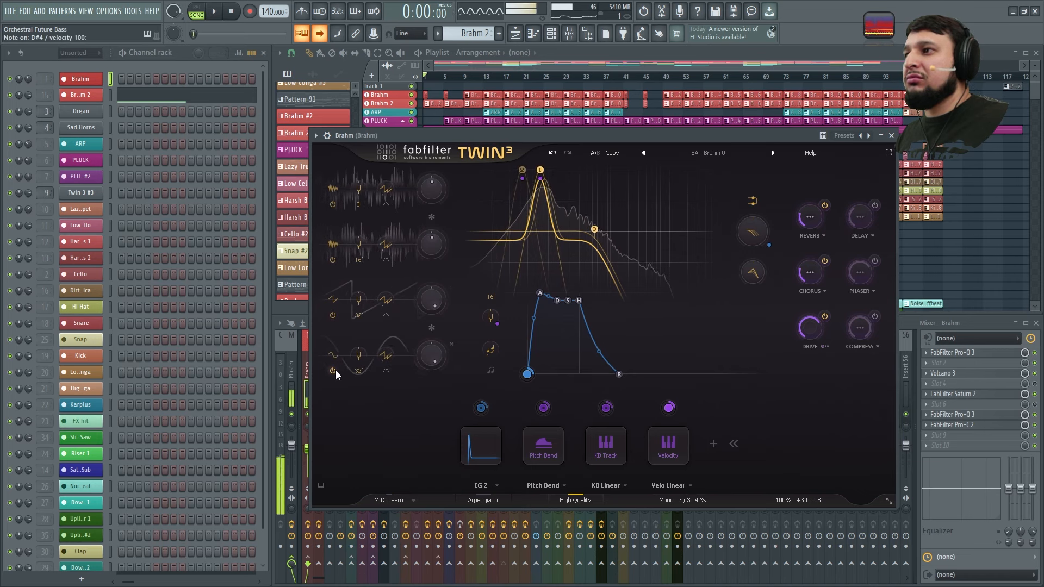
{"action": "left_click", "coordinate": [552, 154]}
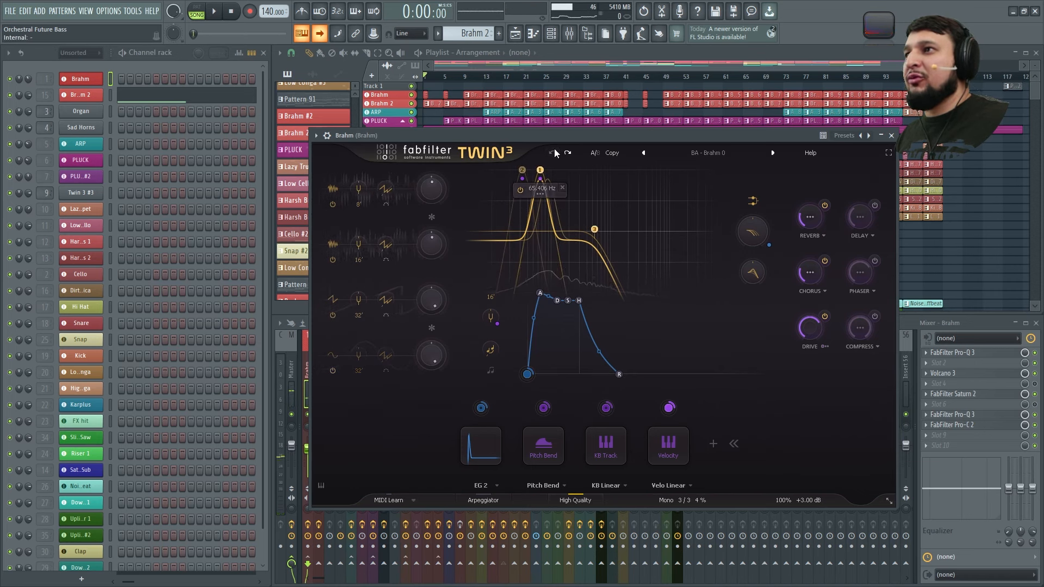
{"action": "left_click", "coordinate": [553, 154]}
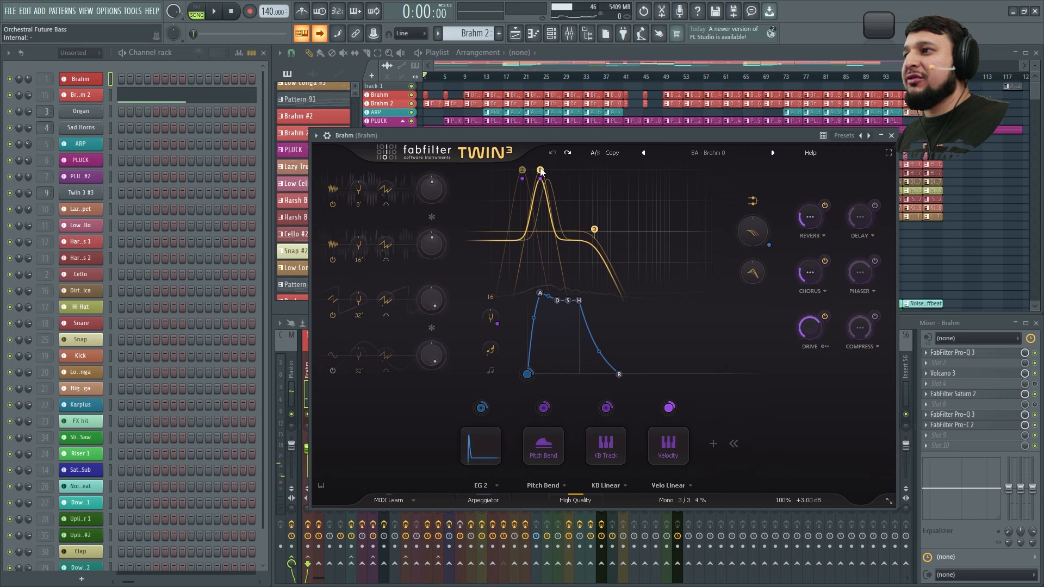
- Play notes on Brahm with oscillator 4 enabled, disable that oscillator again, and close the plugin window
{"action": "left_click", "coordinate": [334, 373]}
{"action": "key", "text": "d"}
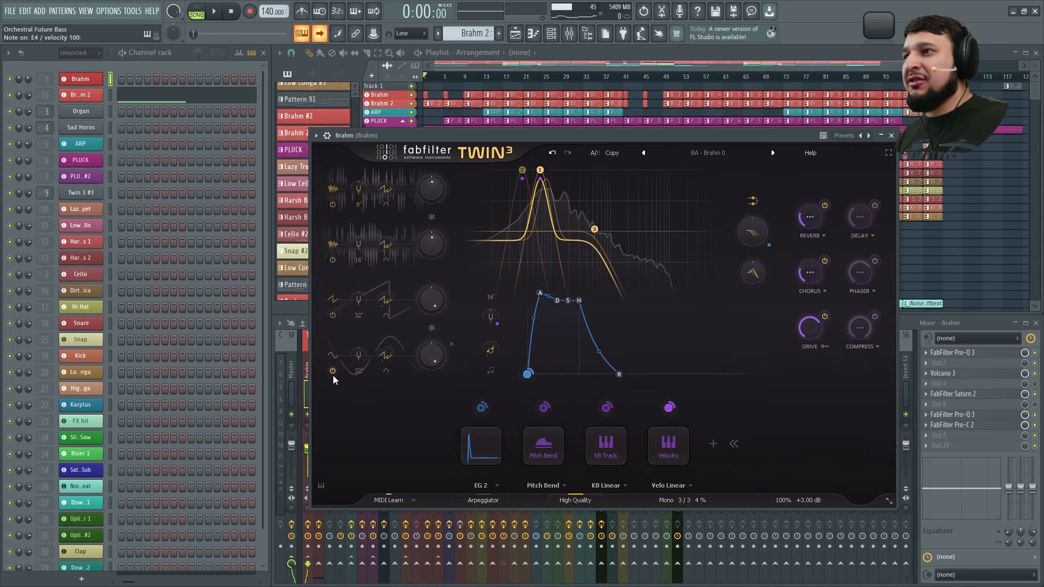
{"action": "key", "text": "c"}
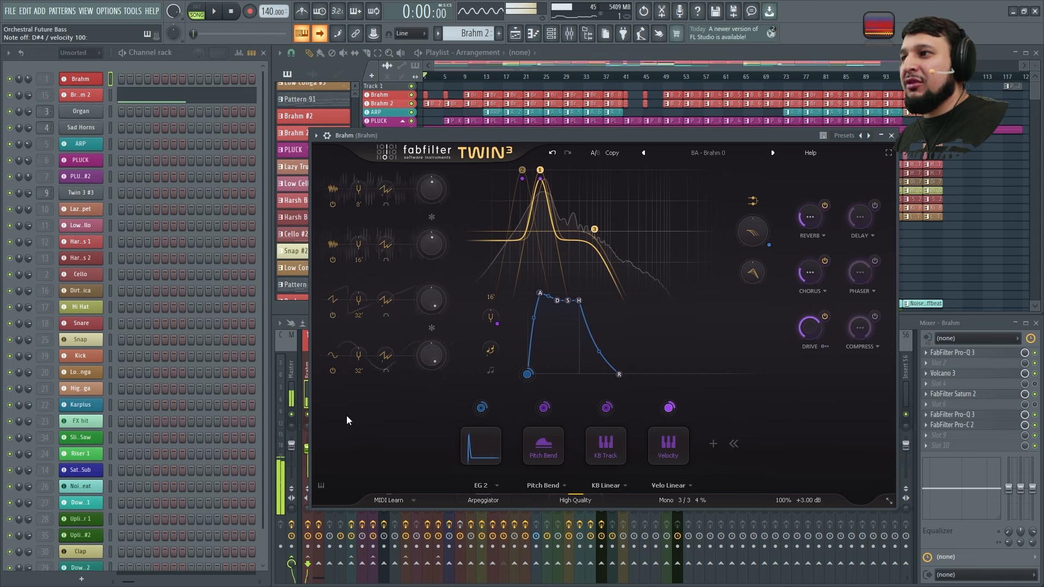
{"action": "left_click", "coordinate": [332, 372]}
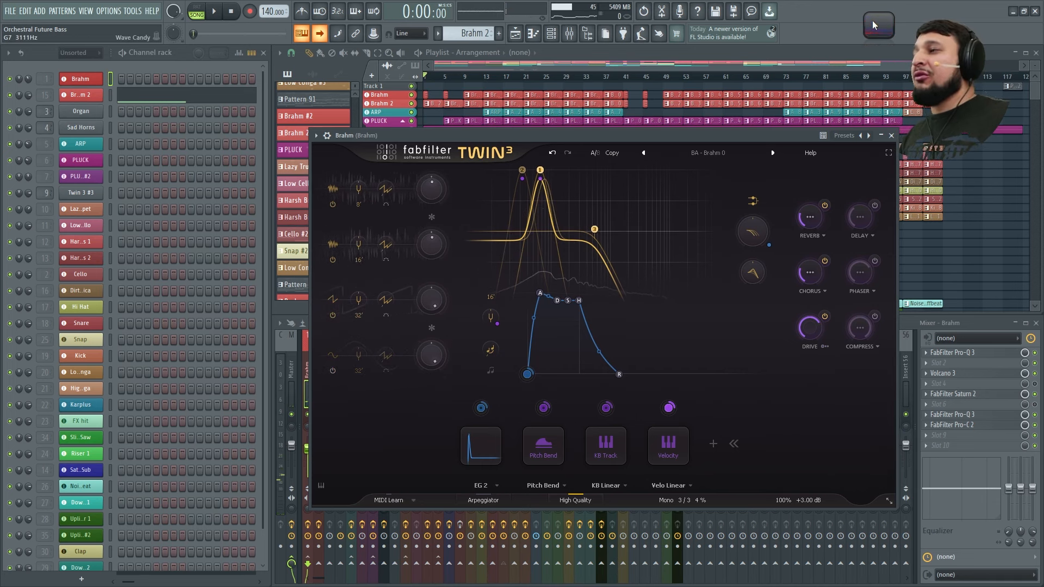
{"action": "left_click", "coordinate": [891, 136]}
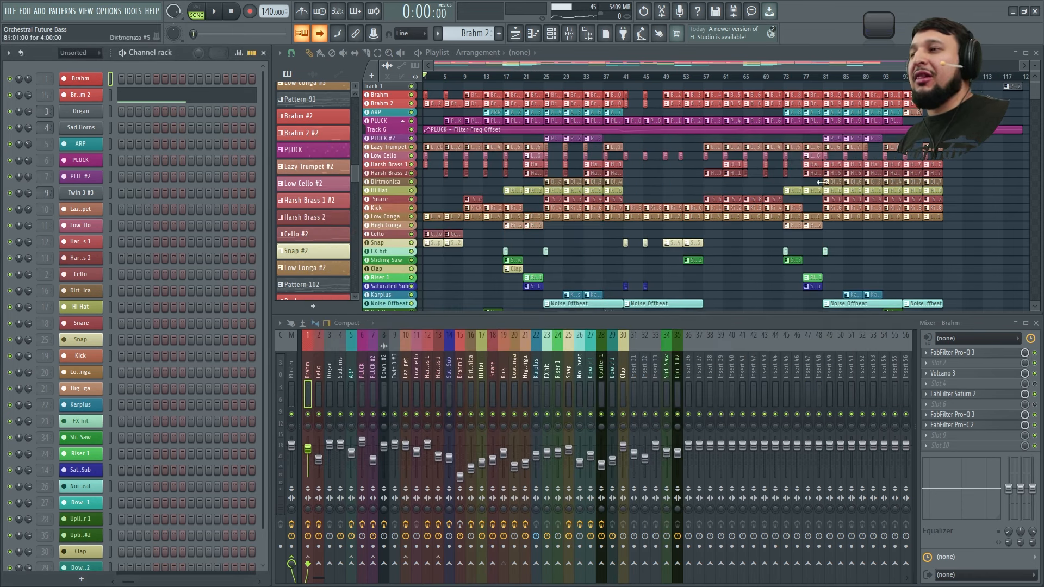
- Set the playback position to bar 17 and play the arrangement with only the Harsh Brass 1 and Harsh Brass 2 tracks soloed
{"action": "left_click_drag", "start_coordinate": [469, 239], "coordinate": [672, 89]}
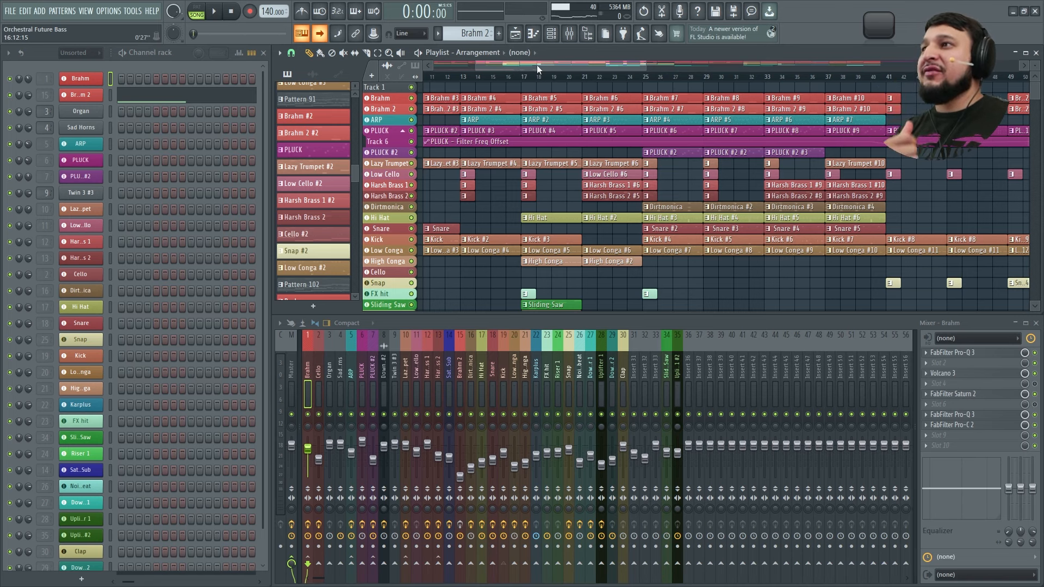
{"action": "left_click", "coordinate": [523, 77]}
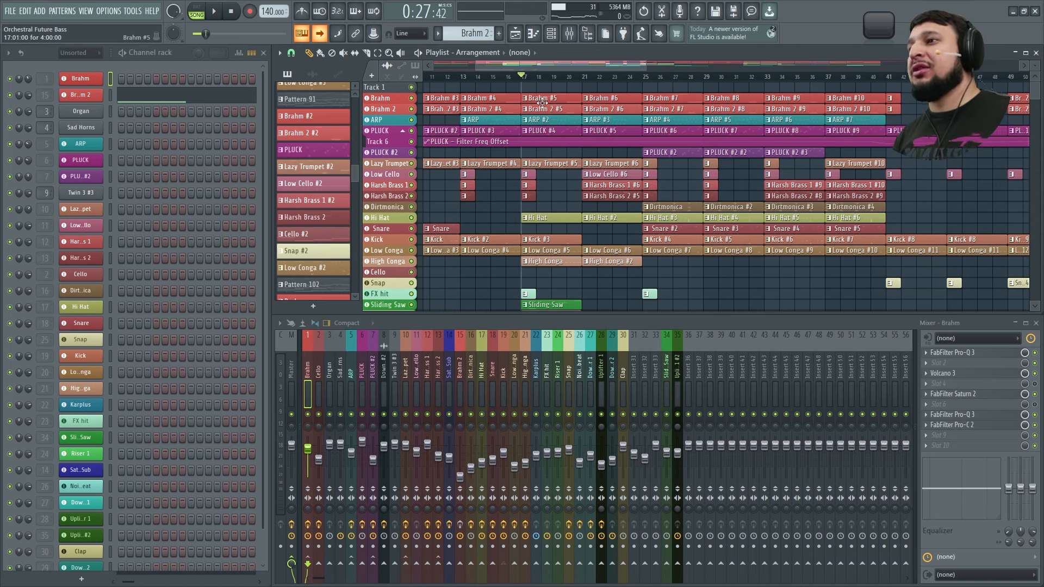
{"action": "scroll", "coordinate": [582, 193], "scroll_direction": "down", "scroll_amount": 3}
{"action": "scroll", "coordinate": [676, 200], "scroll_direction": "up", "scroll_amount": 4}
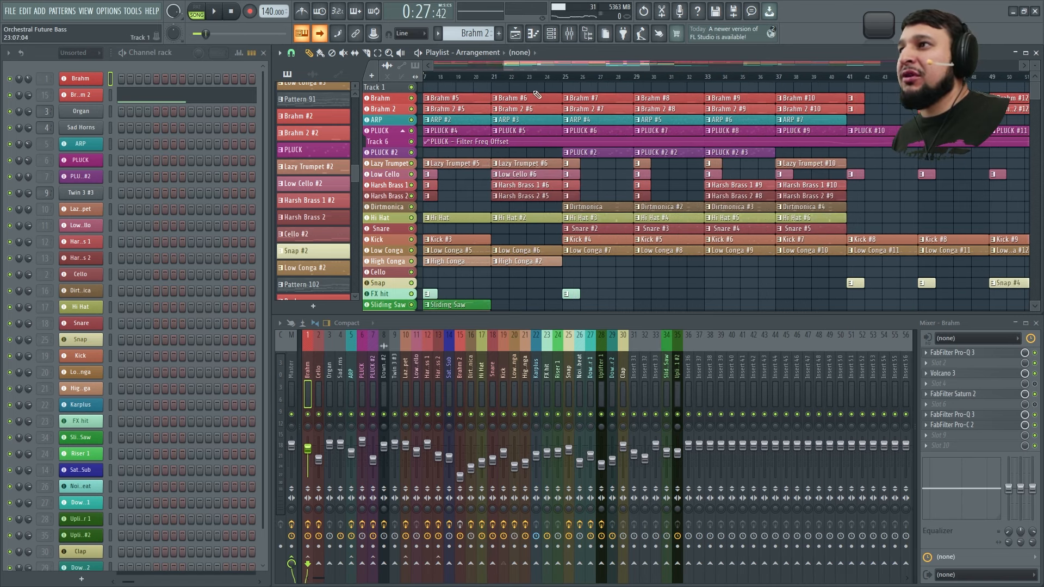
{"action": "right_click", "coordinate": [411, 184]}
{"action": "left_click", "coordinate": [411, 195]}
{"action": "key", "text": "space"}
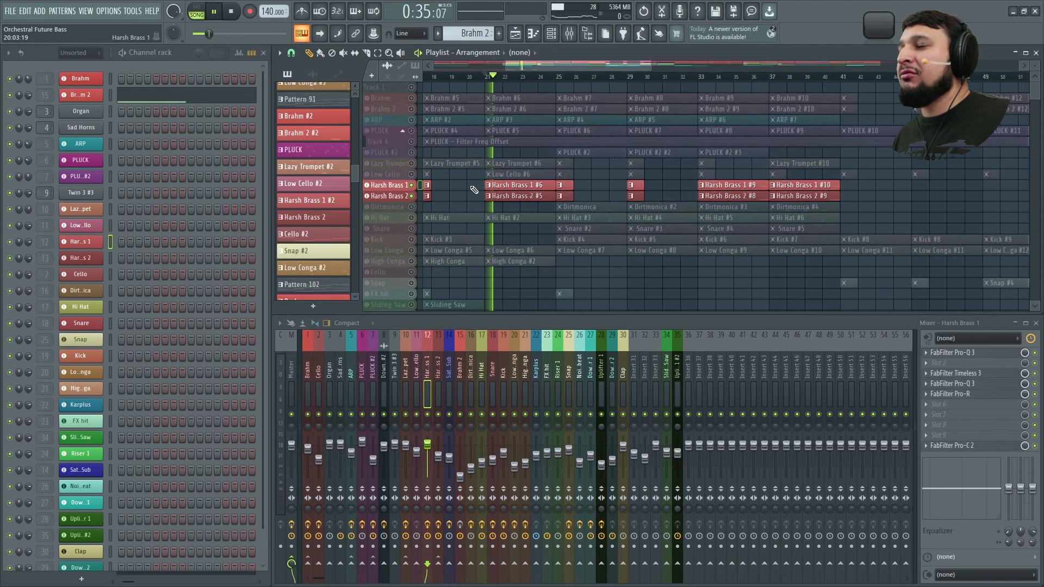
- Show the Harsh Brass 1 and Harsh Brass 2 instrument settings, and close the plugin window
{"action": "left_click", "coordinate": [81, 242]}
{"action": "left_click", "coordinate": [92, 259]}
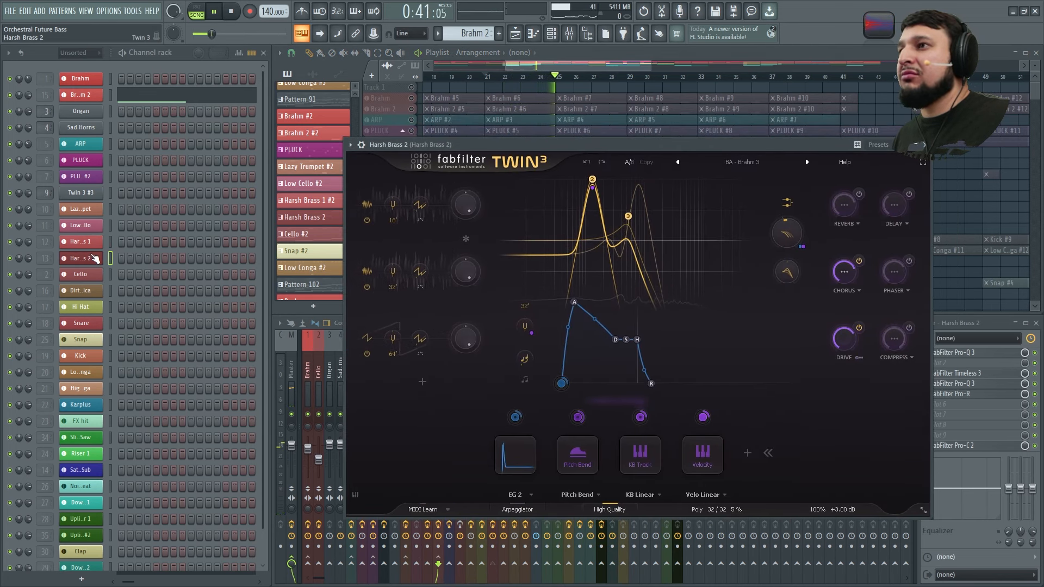
{"action": "left_click", "coordinate": [923, 145]}
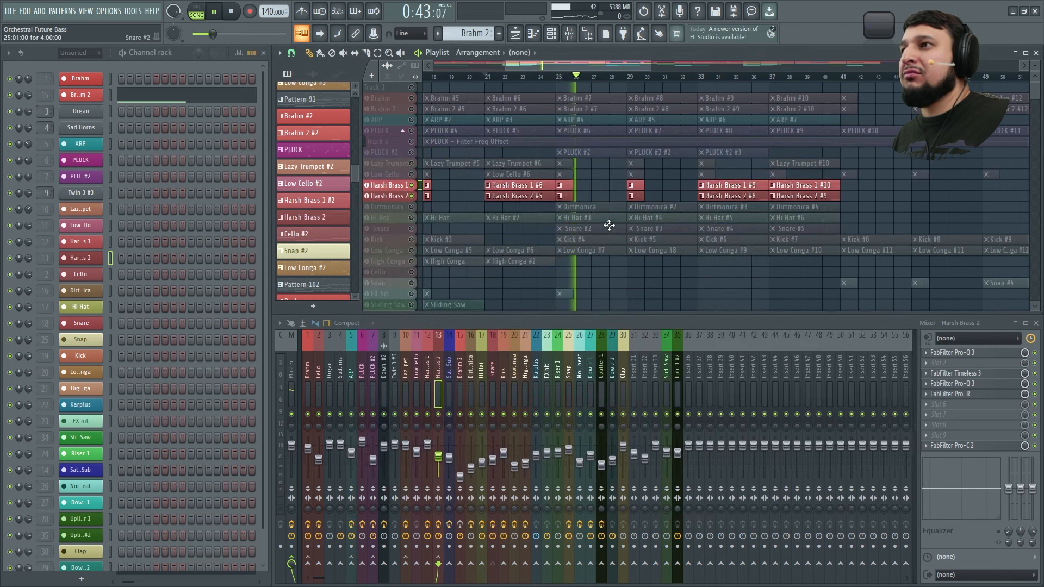
- Play the soloed brass tracks from bars 29 and 33, show the Harsh Brass 2 instrument, close it and stop playback
{"action": "left_click", "coordinate": [632, 77]}
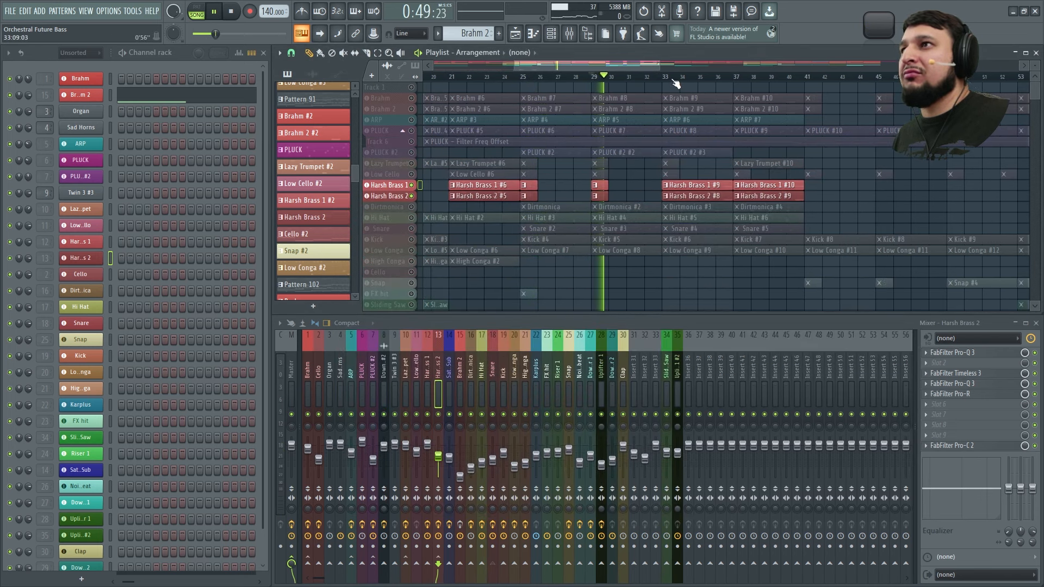
{"action": "left_click", "coordinate": [665, 77]}
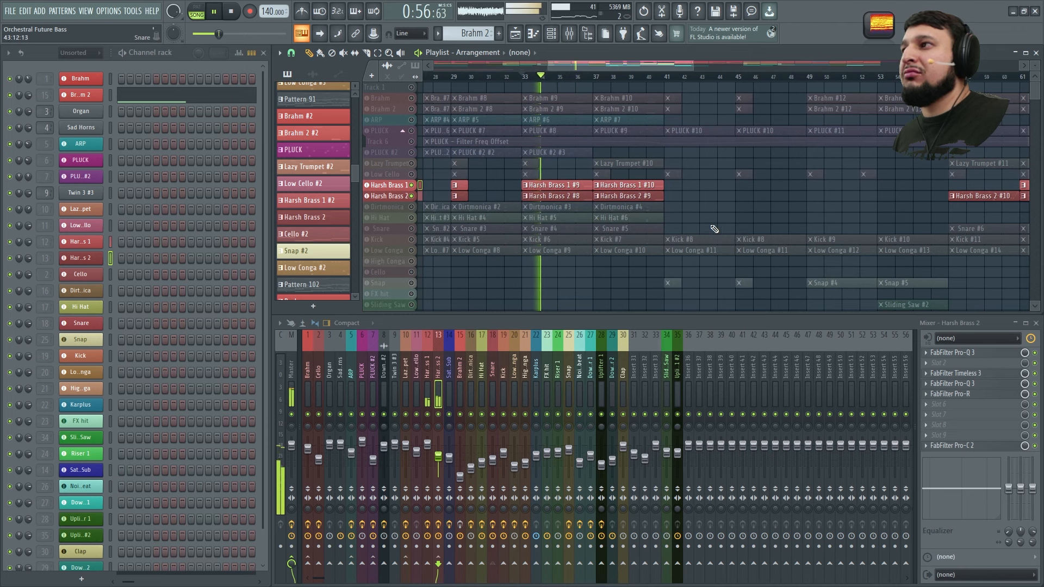
{"action": "left_click", "coordinate": [97, 260]}
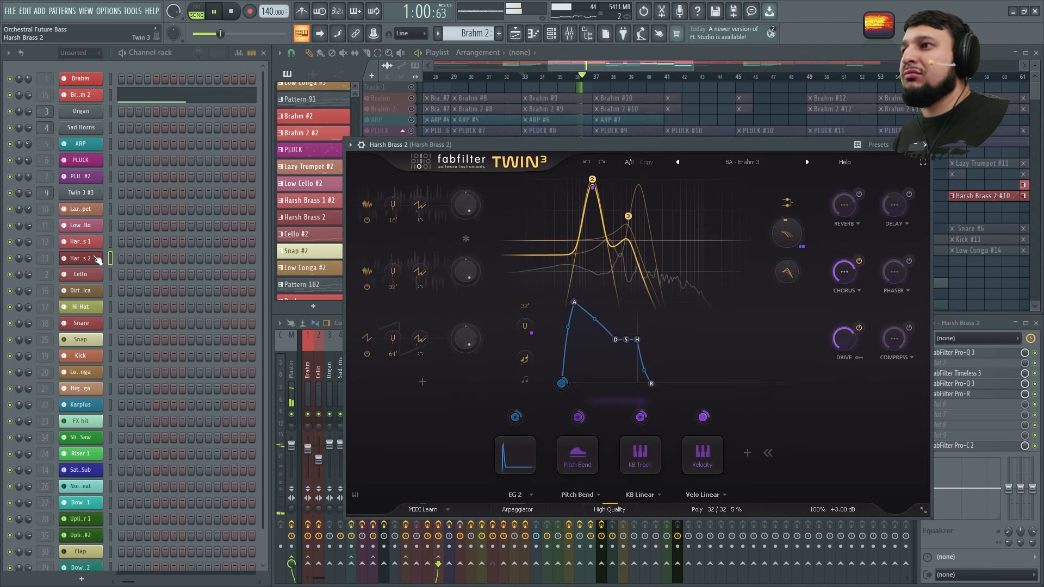
{"action": "left_click", "coordinate": [924, 145]}
{"action": "key", "text": "space"}
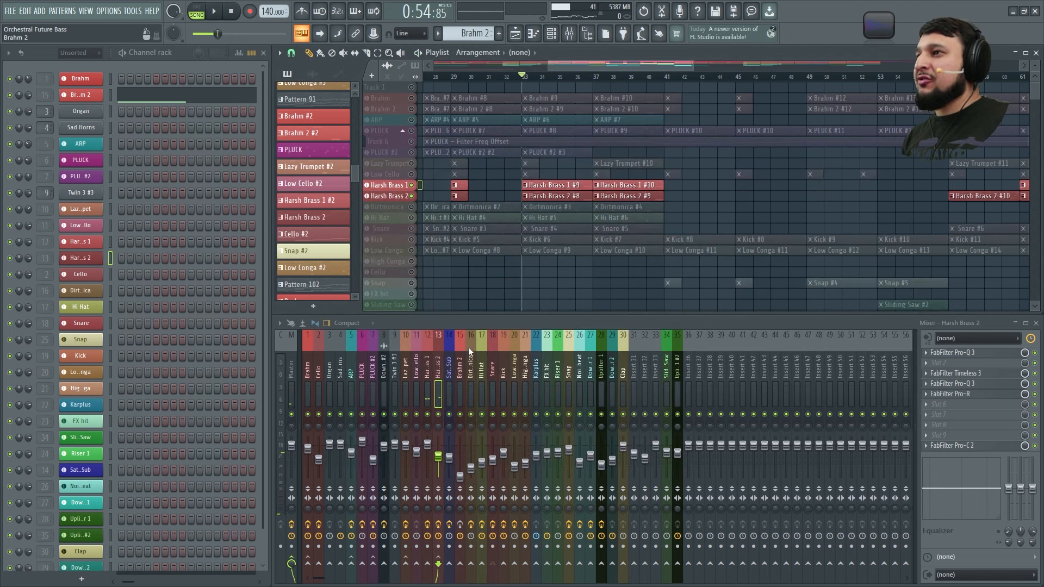
- Unsolo the Harsh Brass tracks and play the full arrangement with an enlarged Wave Candy display placed over the channel rack
{"action": "right_click", "coordinate": [412, 178]}
{"action": "right_click", "coordinate": [413, 178]}
{"action": "key", "text": "space"}
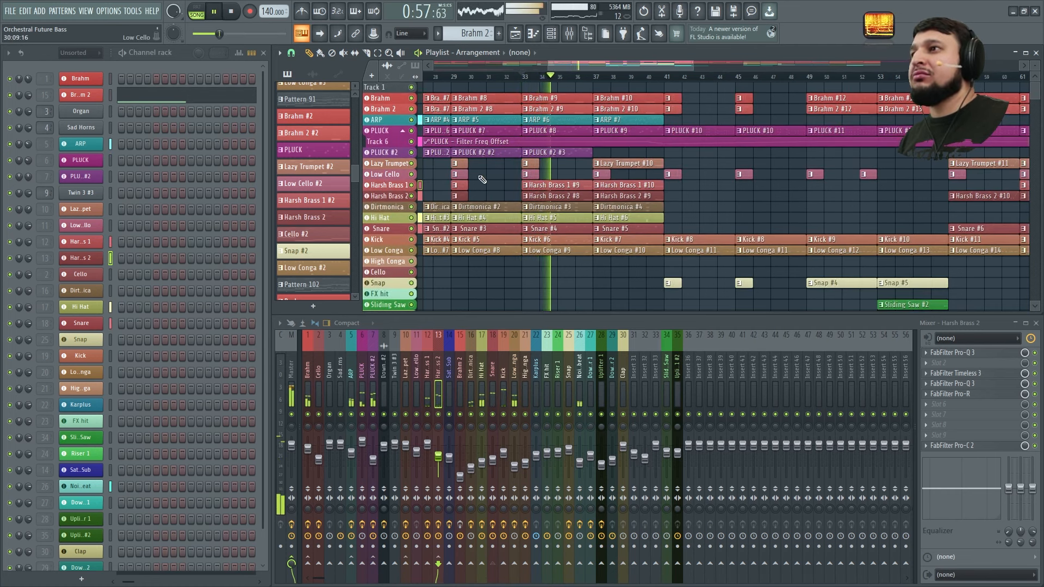
{"action": "double_click", "coordinate": [882, 26]}
{"action": "left_click_drag", "start_coordinate": [819, 64], "coordinate": [231, 266]}
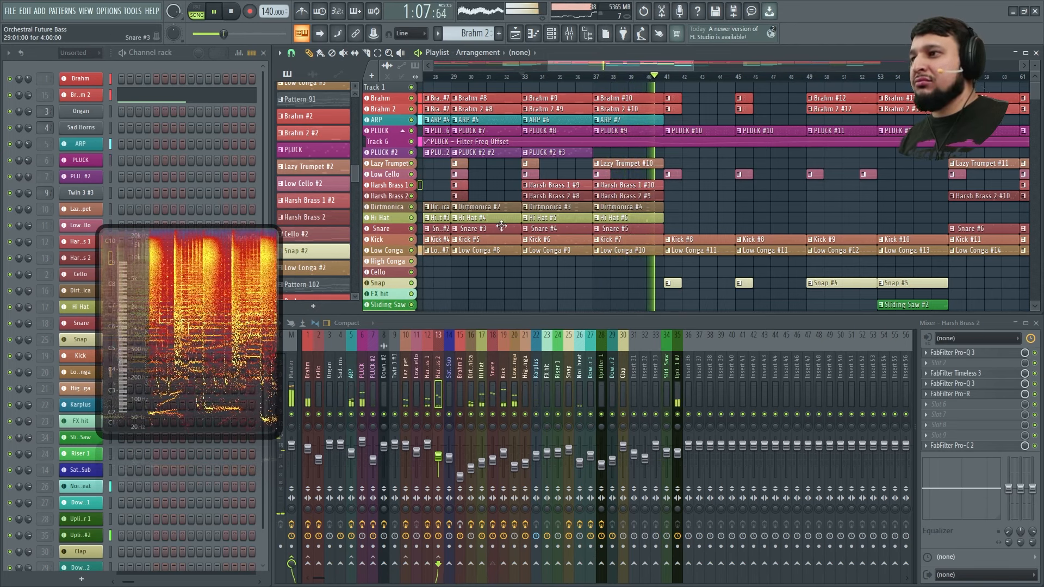
- Stop playback, inspect the FabFilter Pro-Q 3 in effect slot 4 of the Harsh Brass 2 mixer track, and close it
{"action": "key", "text": "space"}
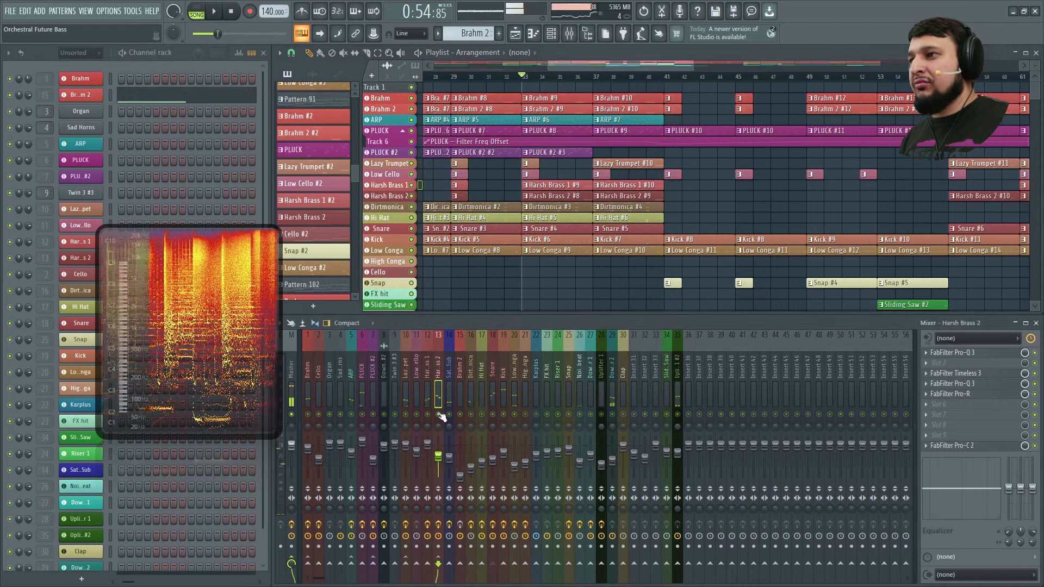
{"action": "left_click", "coordinate": [978, 383]}
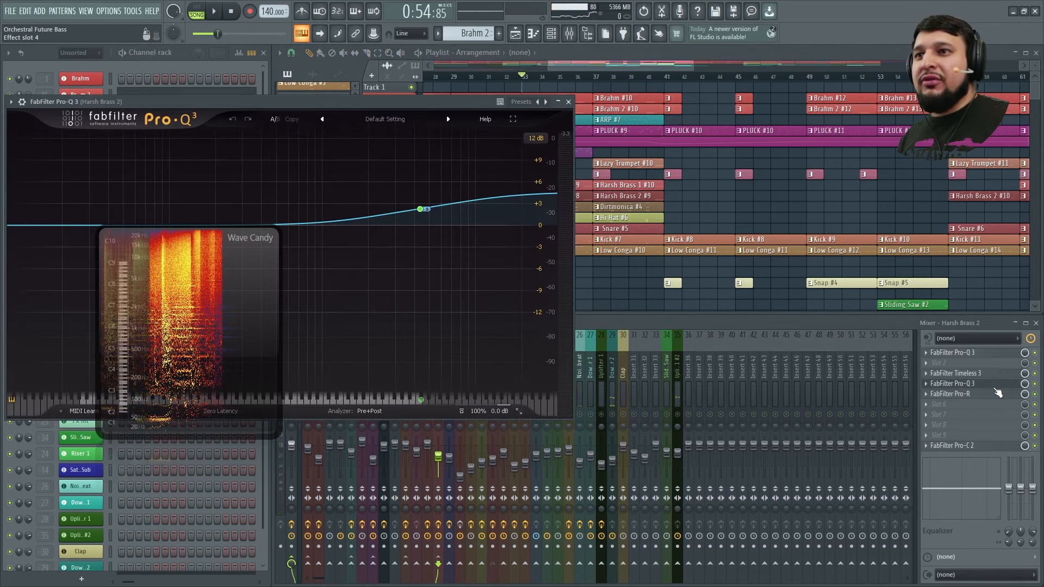
{"action": "left_click", "coordinate": [569, 103]}
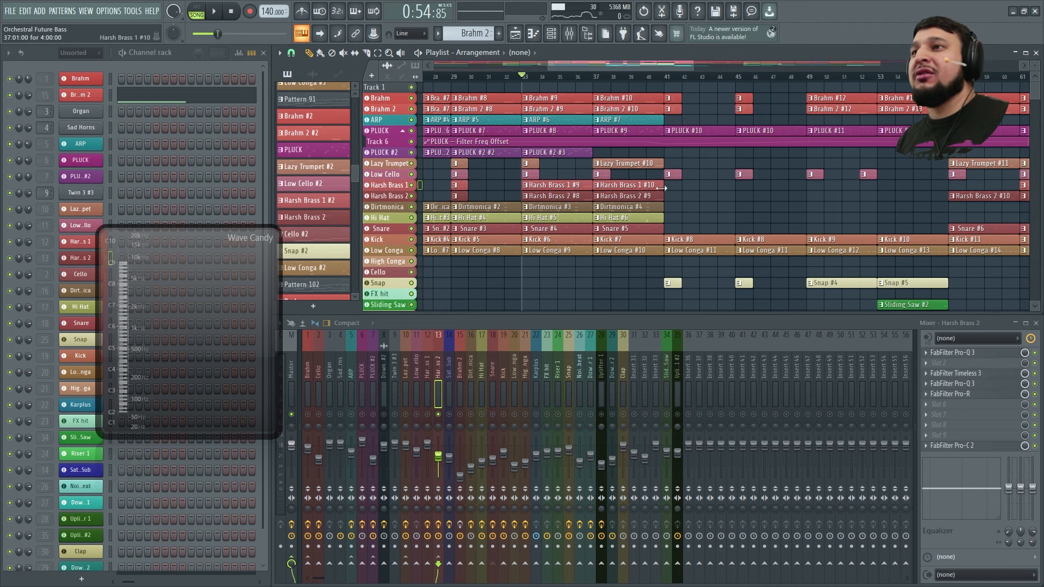
- Show the whole arrangement, set the playback position to bar 5, play all tracks from there, and stop
{"action": "scroll", "coordinate": [661, 188], "scroll_direction": "down", "scroll_amount": 5}
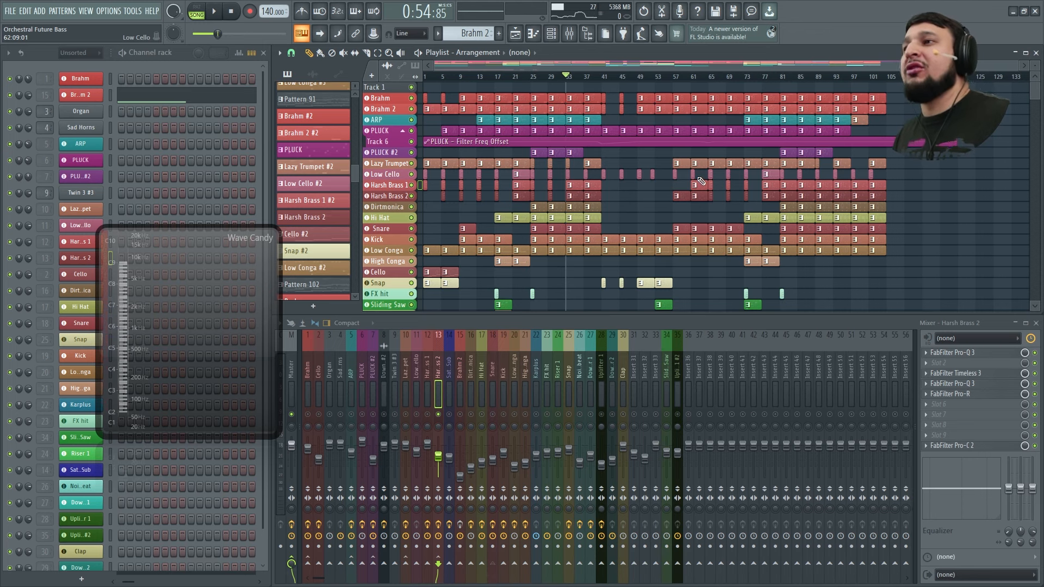
{"action": "left_click_drag", "start_coordinate": [657, 222], "coordinate": [519, 106]}
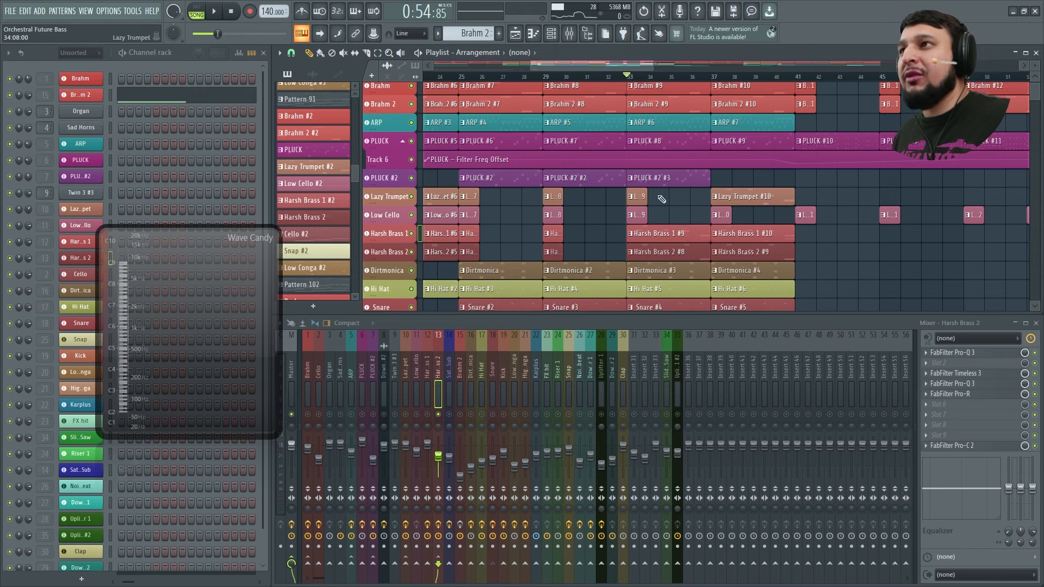
{"action": "scroll", "coordinate": [662, 199], "scroll_direction": "down", "scroll_amount": 4}
{"action": "left_click", "coordinate": [466, 76]}
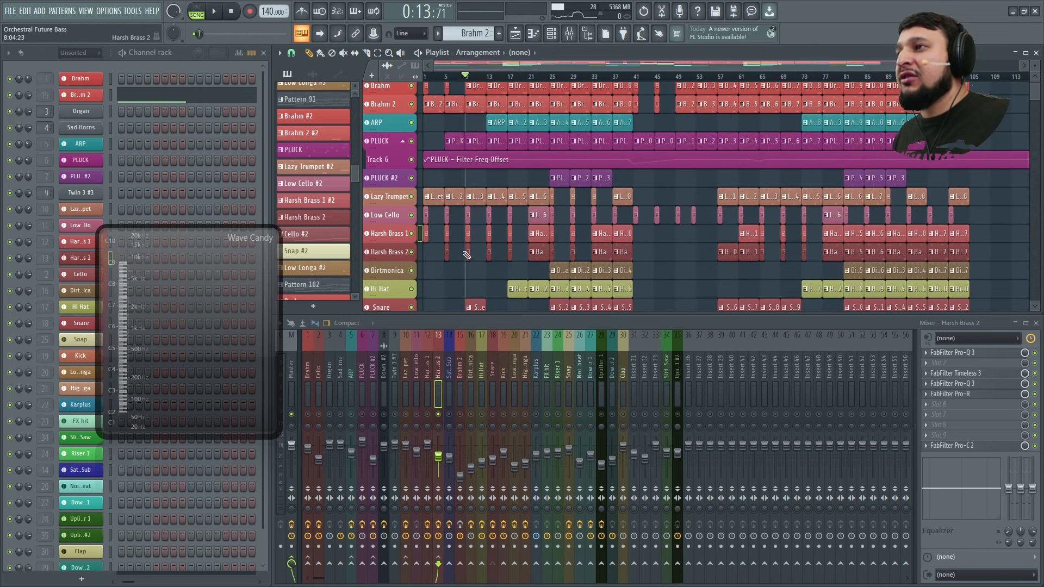
{"action": "left_click_drag", "start_coordinate": [531, 268], "coordinate": [470, 61]}
{"action": "left_click", "coordinate": [536, 74]}
{"action": "key", "text": "space"}
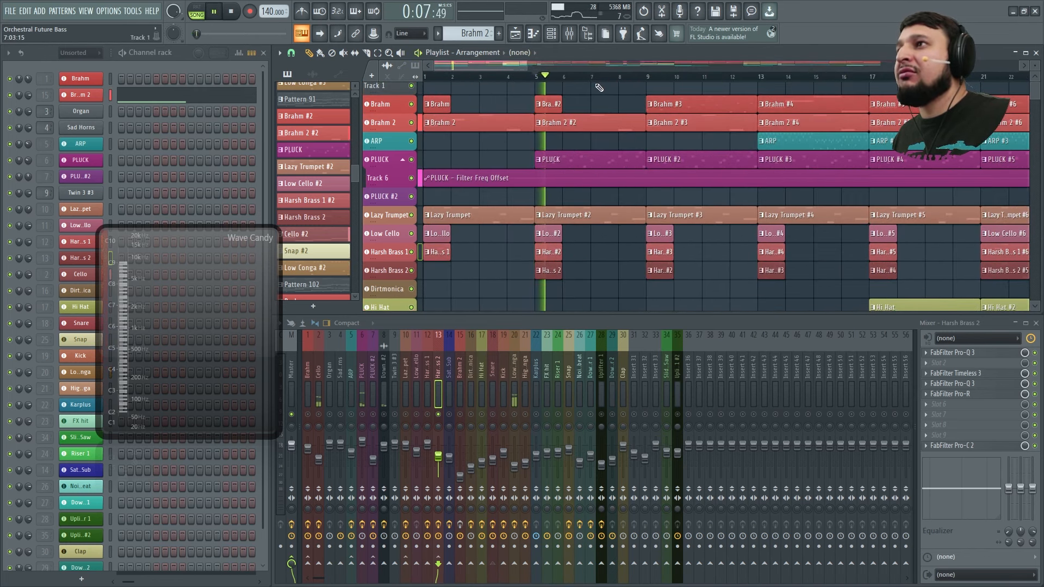
{"action": "key", "text": "space"}
{"action": "key", "text": "space"}
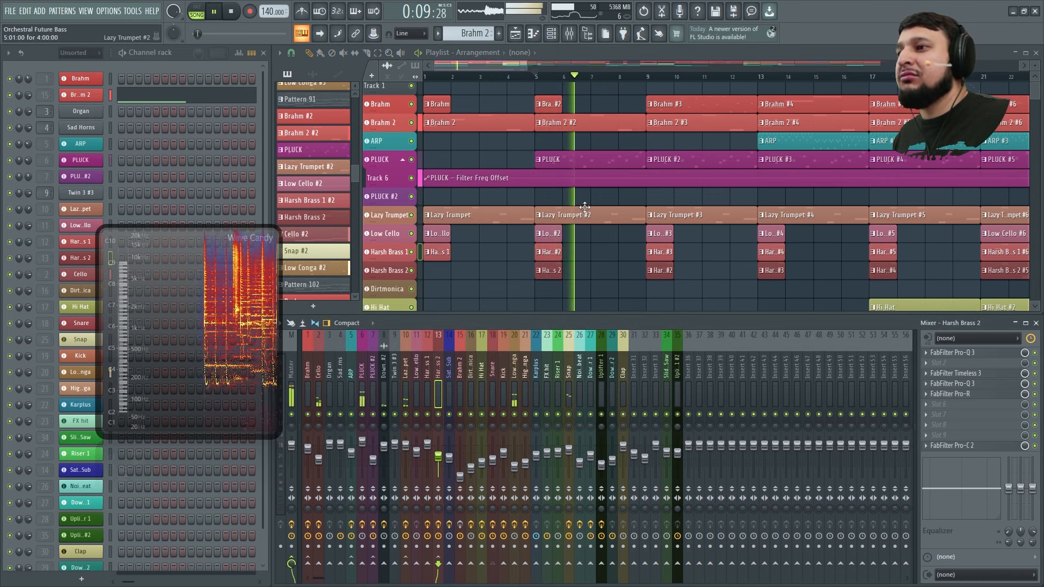
{"action": "scroll", "coordinate": [582, 280], "scroll_direction": "down", "scroll_amount": 3}
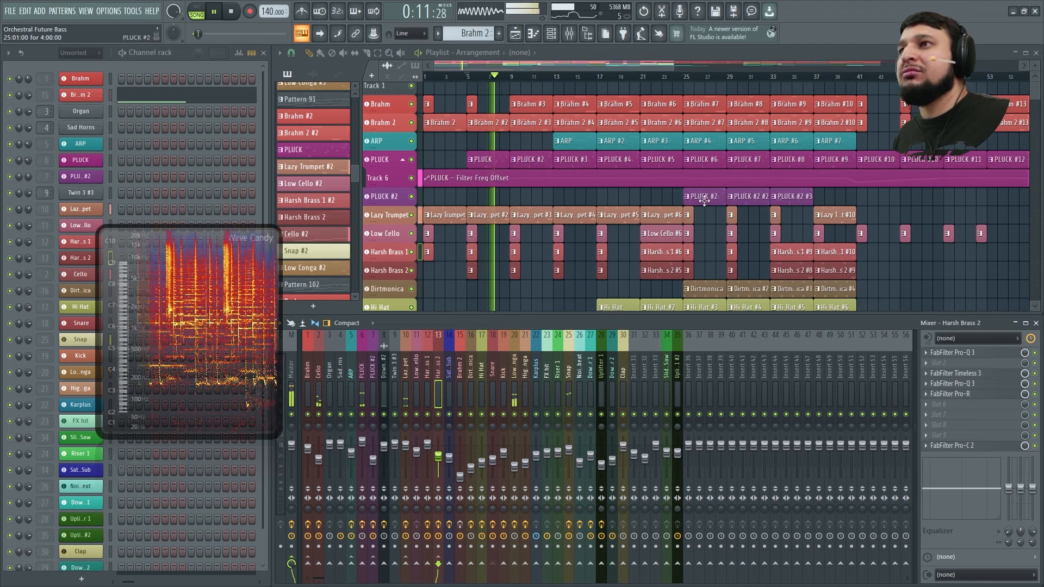
{"action": "scroll", "coordinate": [582, 280], "scroll_direction": "down", "scroll_amount": 3}
{"action": "key", "text": "space"}
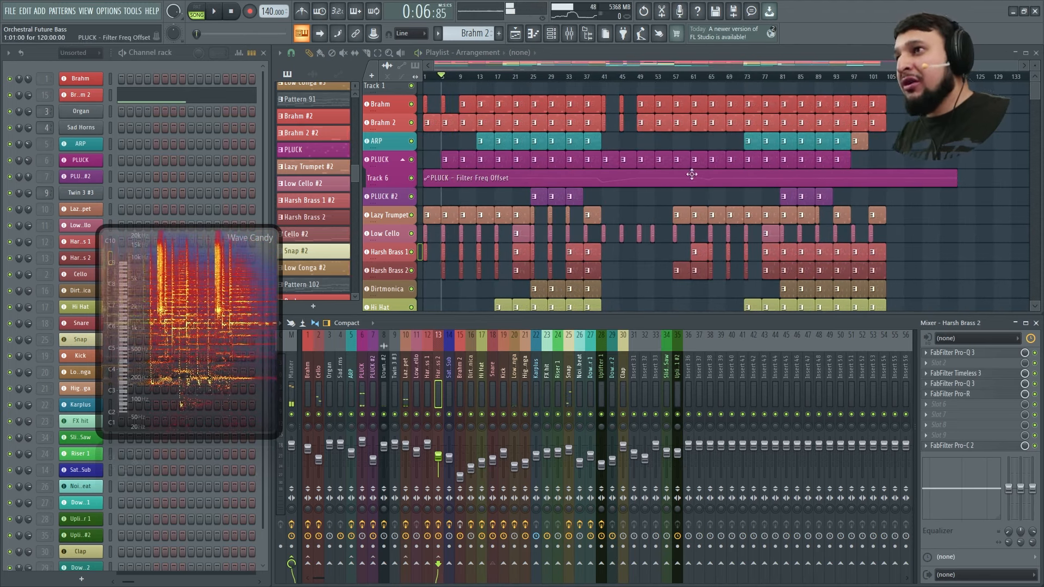
- Look over the arrangement's lower tracks, play from bar 49, and set the Snap mixer track's volume to 77%
{"action": "scroll", "coordinate": [769, 171], "scroll_direction": "down", "scroll_amount": 3}
{"action": "scroll", "coordinate": [769, 170], "scroll_direction": "down", "scroll_amount": 10}
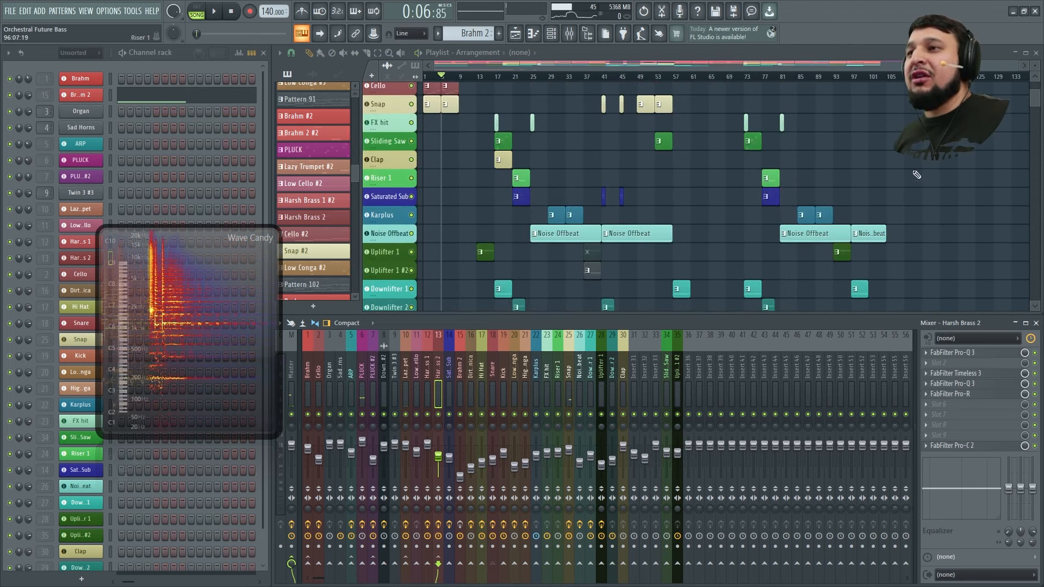
{"action": "scroll", "coordinate": [727, 228], "scroll_direction": "up", "scroll_amount": 10}
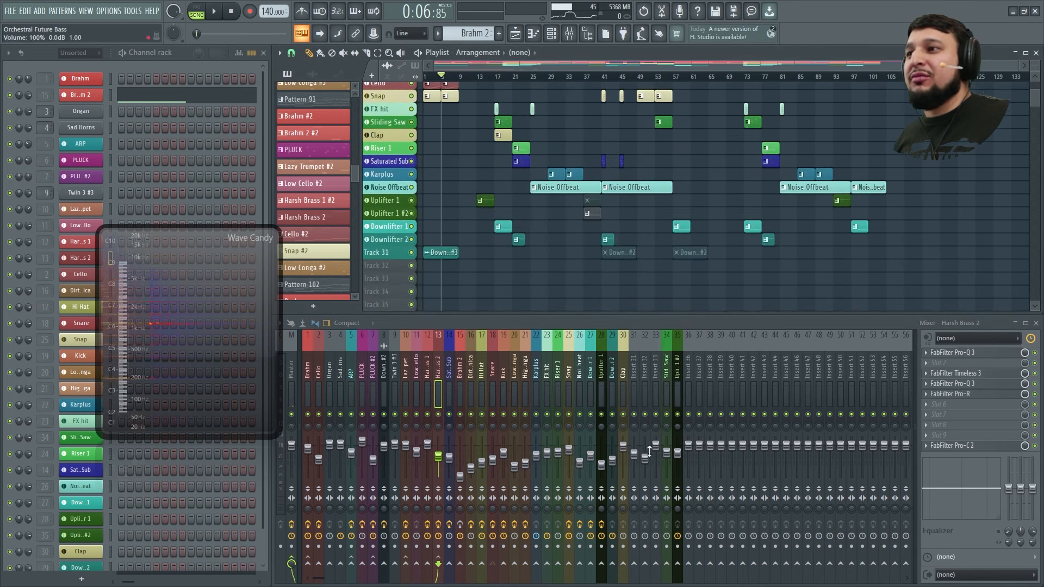
{"action": "scroll", "coordinate": [728, 228], "scroll_direction": "down", "scroll_amount": 5}
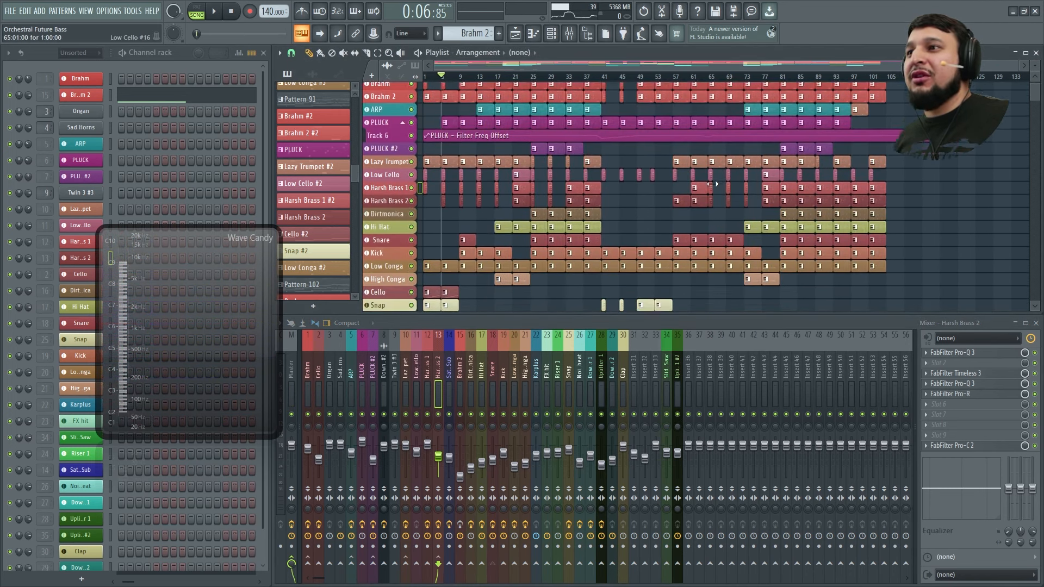
{"action": "left_click_drag", "start_coordinate": [925, 277], "coordinate": [427, 155]}
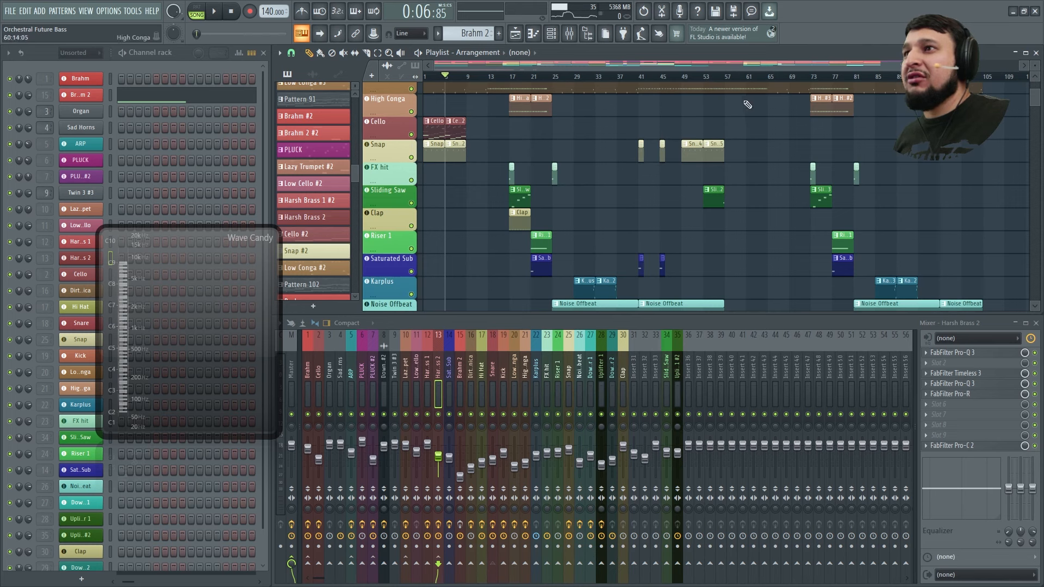
{"action": "left_click", "coordinate": [687, 80]}
{"action": "key", "text": "space"}
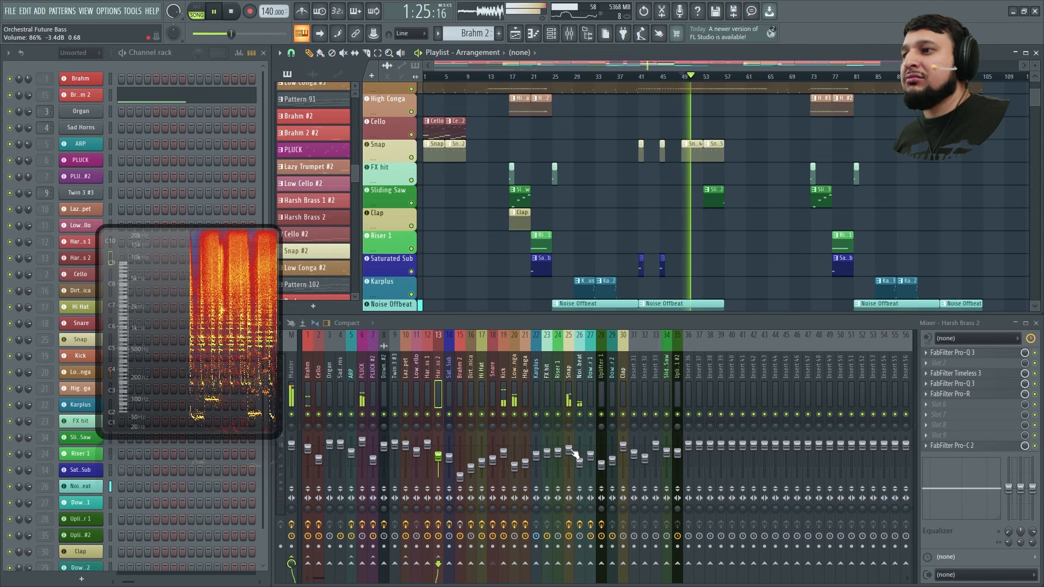
{"action": "key", "text": "space"}
{"action": "left_click_drag", "start_coordinate": [572, 450], "coordinate": [572, 454]}
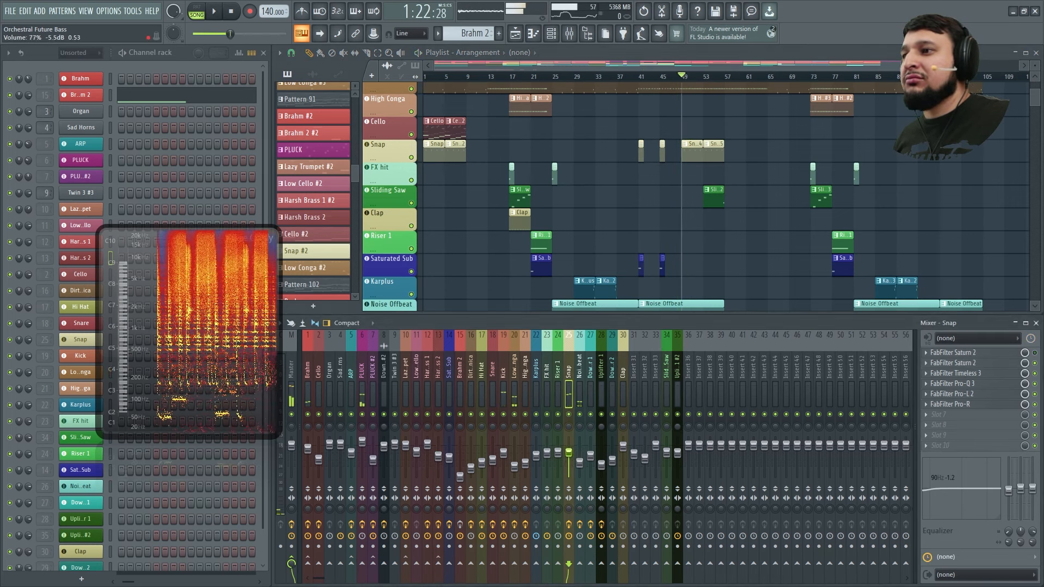
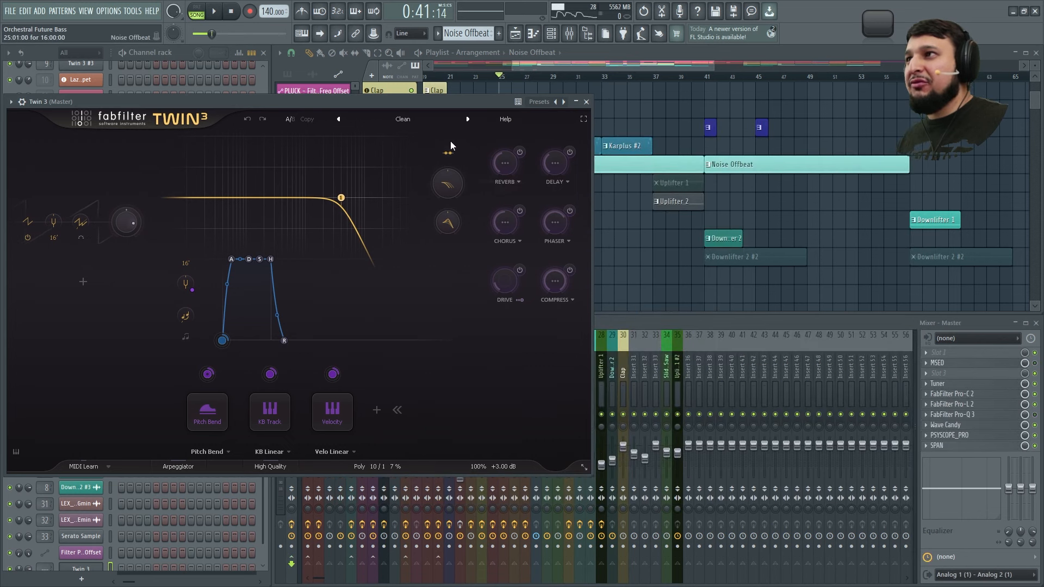
- In the Twin 3 patch, remove the filter and set the oscillator to a noise waveform, with High Quality and reverb enabled
{"action": "left_click_drag", "start_coordinate": [374, 101], "coordinate": [662, 106]}
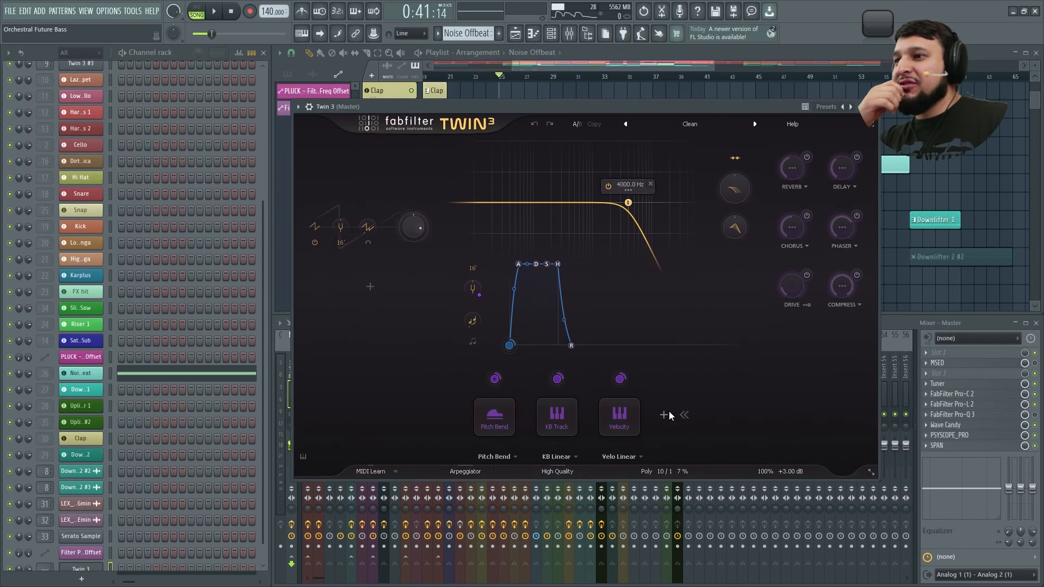
{"action": "left_click", "coordinate": [651, 165]}
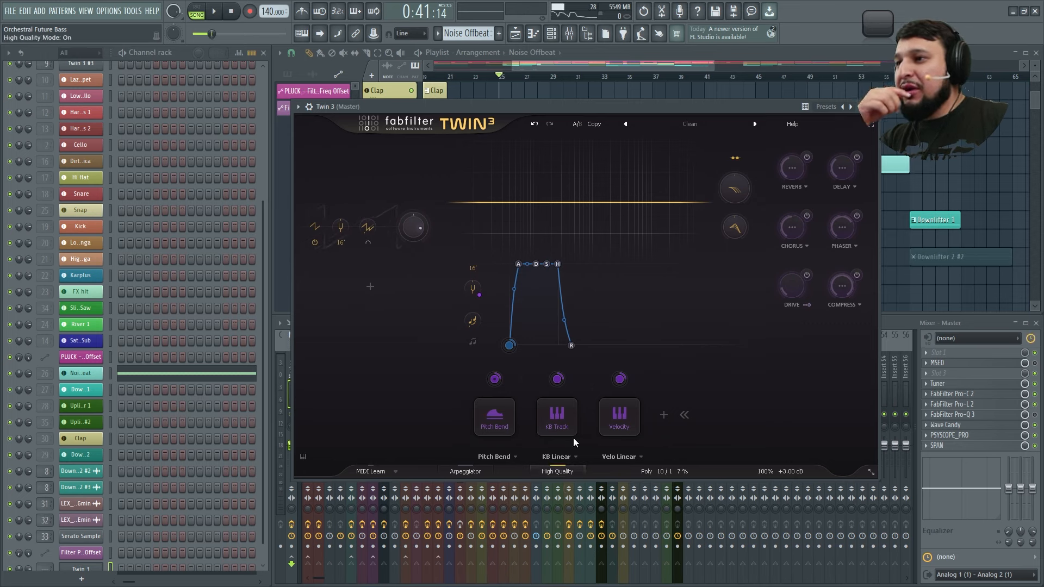
{"action": "left_click", "coordinate": [318, 228]}
{"action": "left_click", "coordinate": [331, 339]}
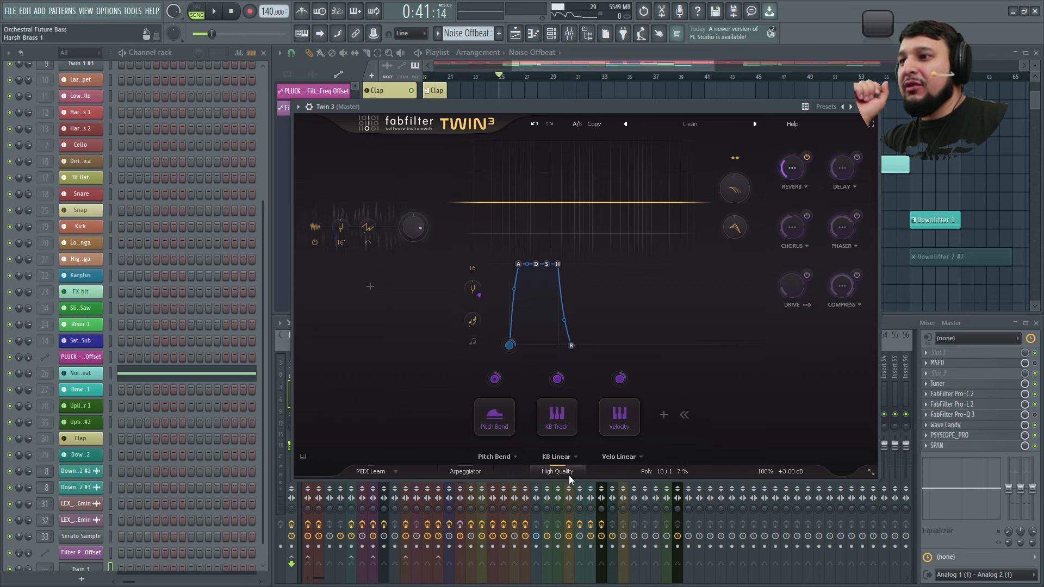
- Set the Twin 3 patch's polyphony to Mono
{"action": "left_click", "coordinate": [655, 472]}
{"action": "left_click", "coordinate": [666, 410]}
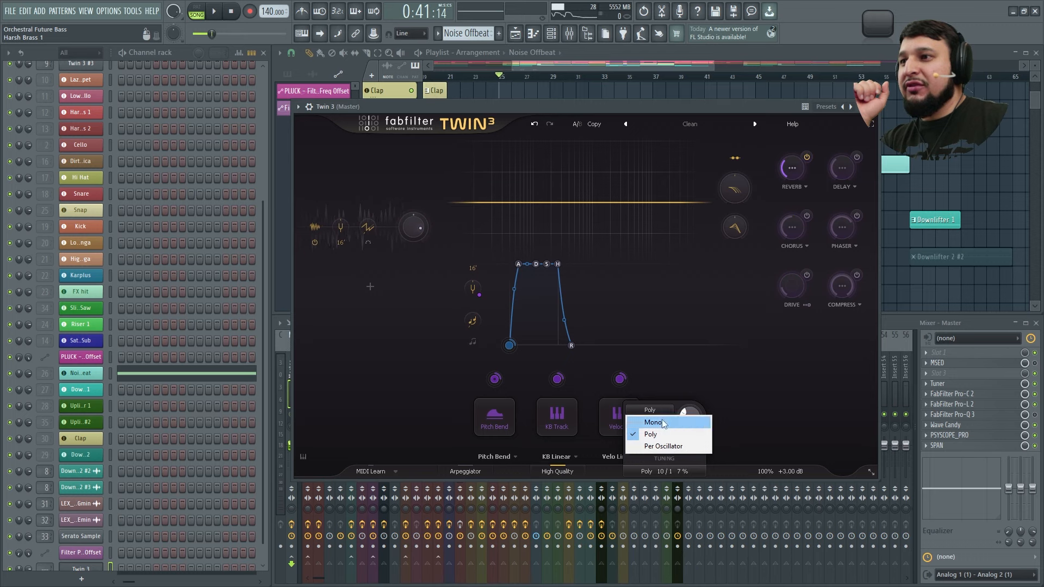
{"action": "left_click", "coordinate": [689, 417]}
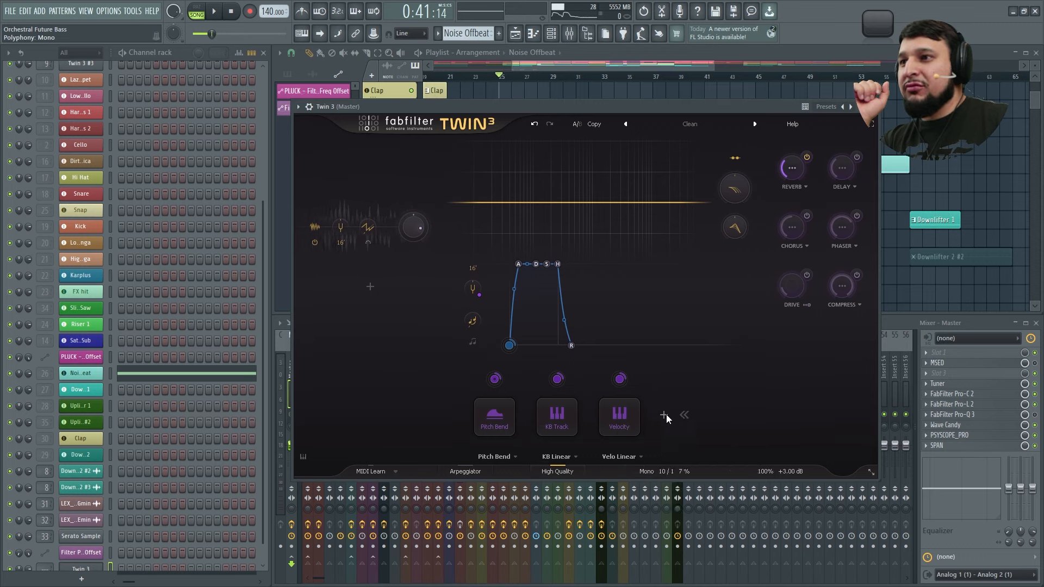
- Add an XLFO modulation source to the patch and show its step 2 settings and rate choices
{"action": "mouse_move", "coordinate": [664, 416]}
{"action": "left_click", "coordinate": [691, 452]}
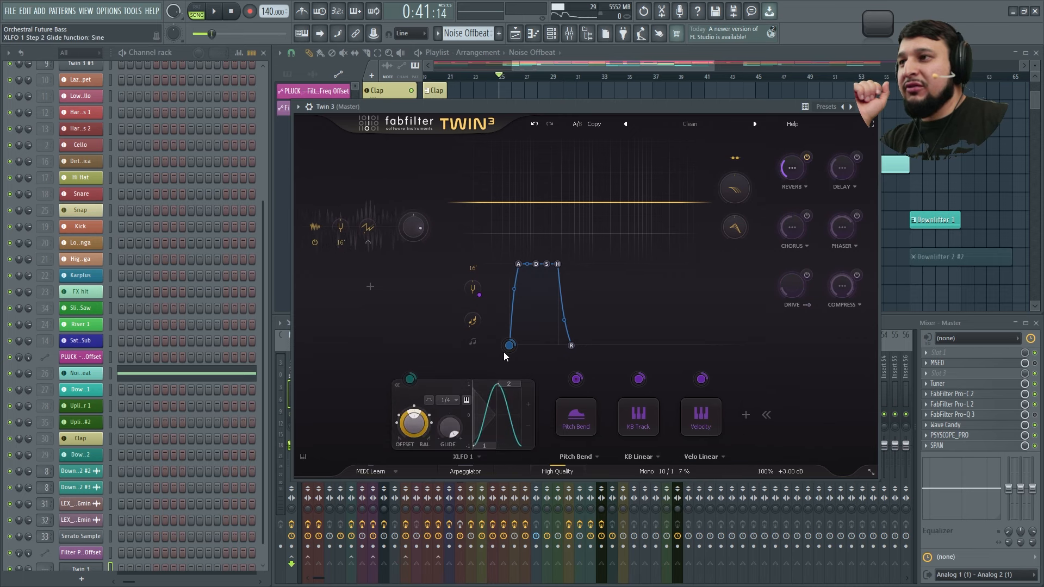
{"action": "left_click", "coordinate": [508, 384]}
{"action": "left_click", "coordinate": [420, 401]}
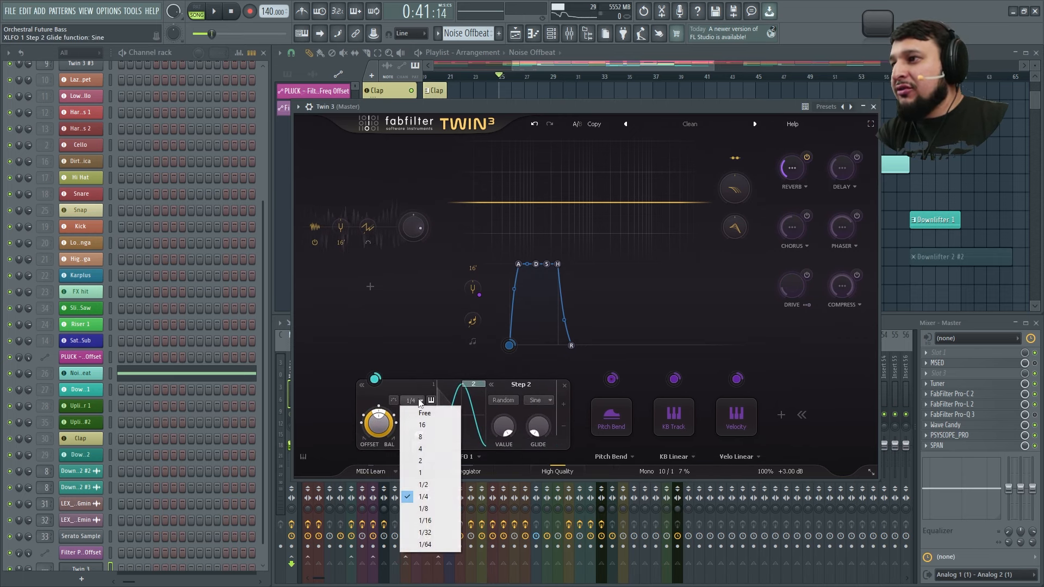
{"action": "left_click", "coordinate": [475, 398]}
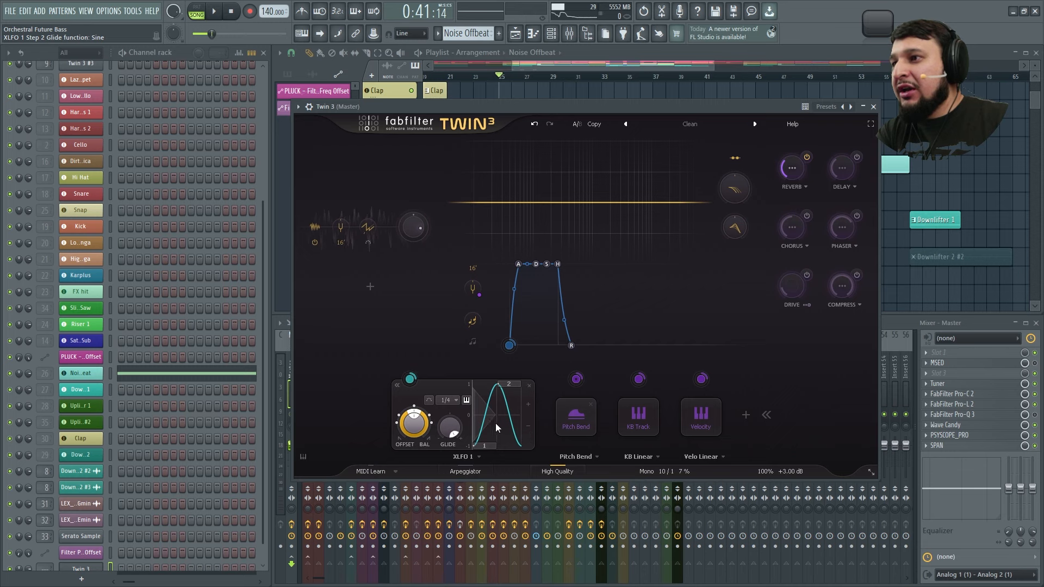
- Open step 2 of XLFO 1 and add two more steps, giving four in total
{"action": "left_click", "coordinate": [507, 385]}
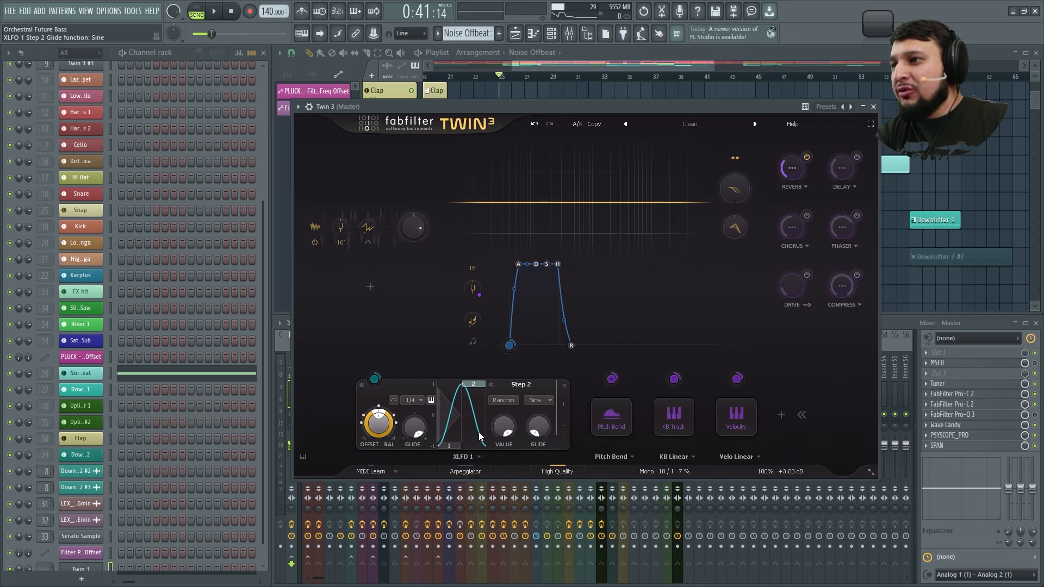
{"action": "left_click", "coordinate": [563, 404]}
{"action": "left_click", "coordinate": [571, 406]}
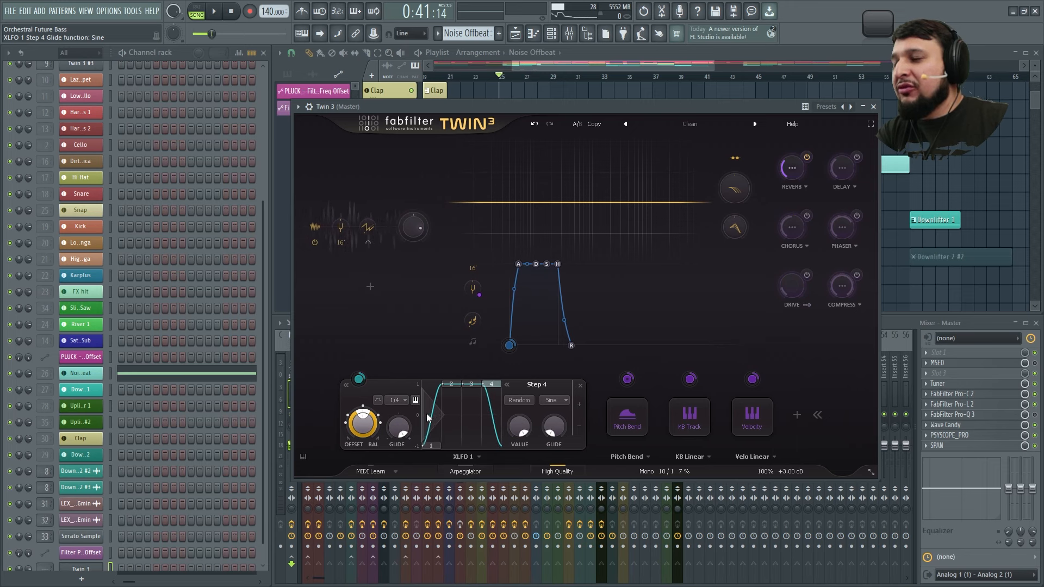
- Set step 1 of XLFO 1 to a value of about 0.05 with the Sqr glide function, after trying Linear and Sqrt
{"action": "left_click", "coordinate": [437, 444]}
{"action": "left_click", "coordinate": [560, 401]}
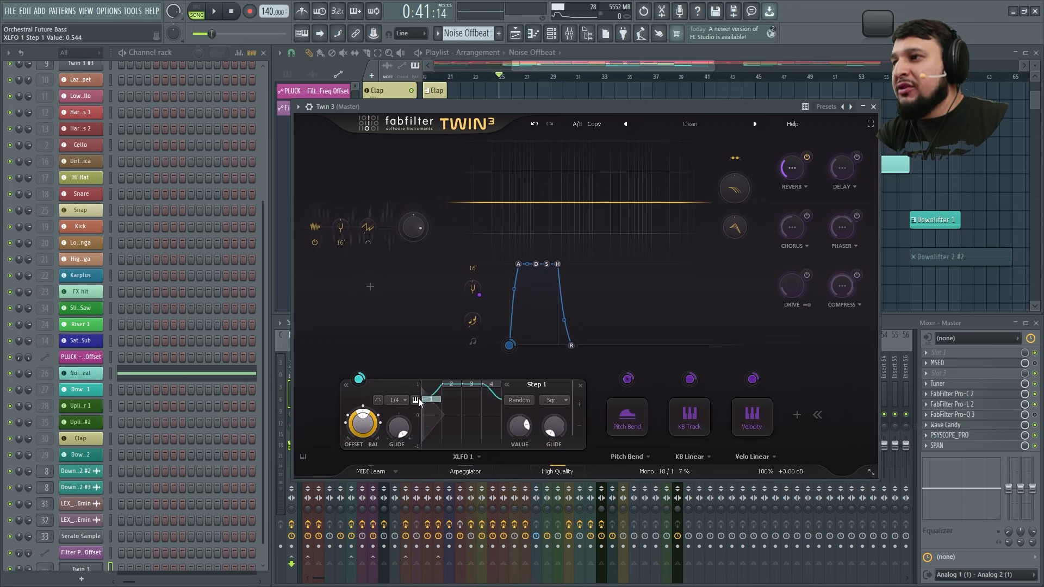
{"action": "mouse_move", "coordinate": [431, 415]}
{"action": "left_mouse_down"}
{"action": "mouse_move", "coordinate": [442, 391]}
{"action": "mouse_move", "coordinate": [437, 423]}
{"action": "left_mouse_up"}
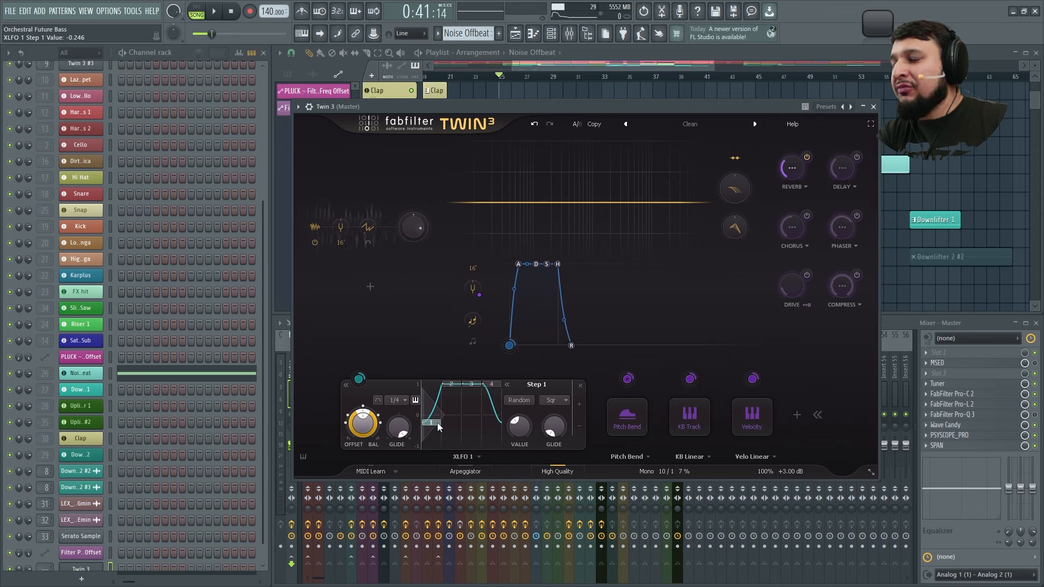
{"action": "left_click", "coordinate": [551, 403]}
{"action": "left_click", "coordinate": [551, 411]}
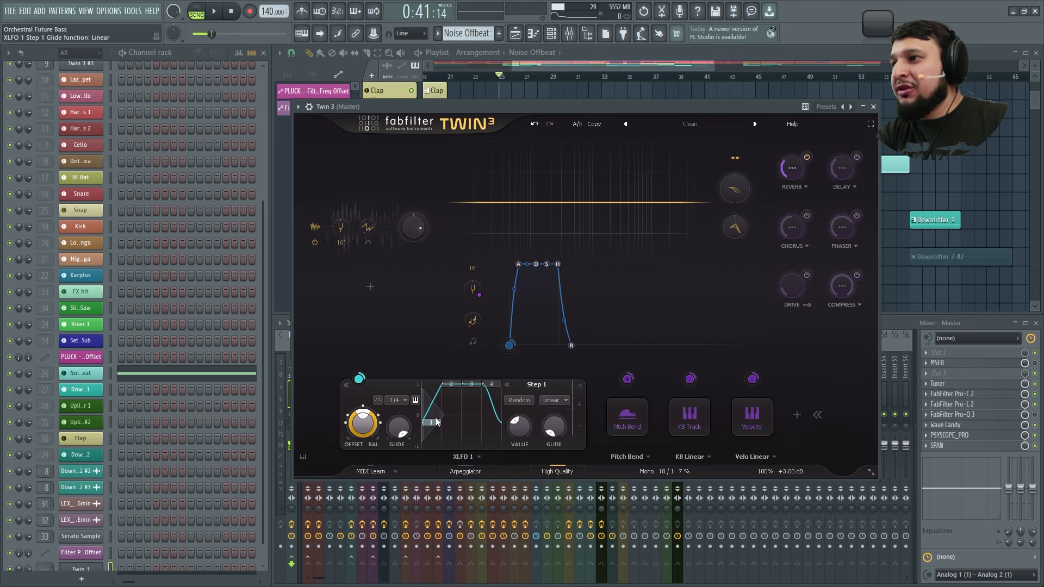
{"action": "left_click", "coordinate": [560, 400]}
{"action": "left_click", "coordinate": [560, 438]}
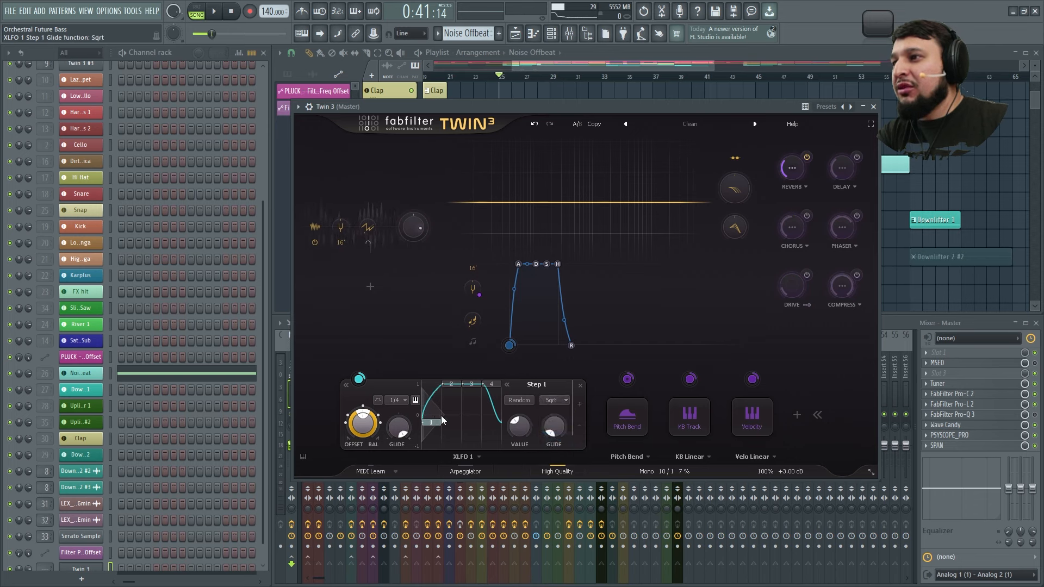
{"action": "left_click", "coordinate": [558, 402]}
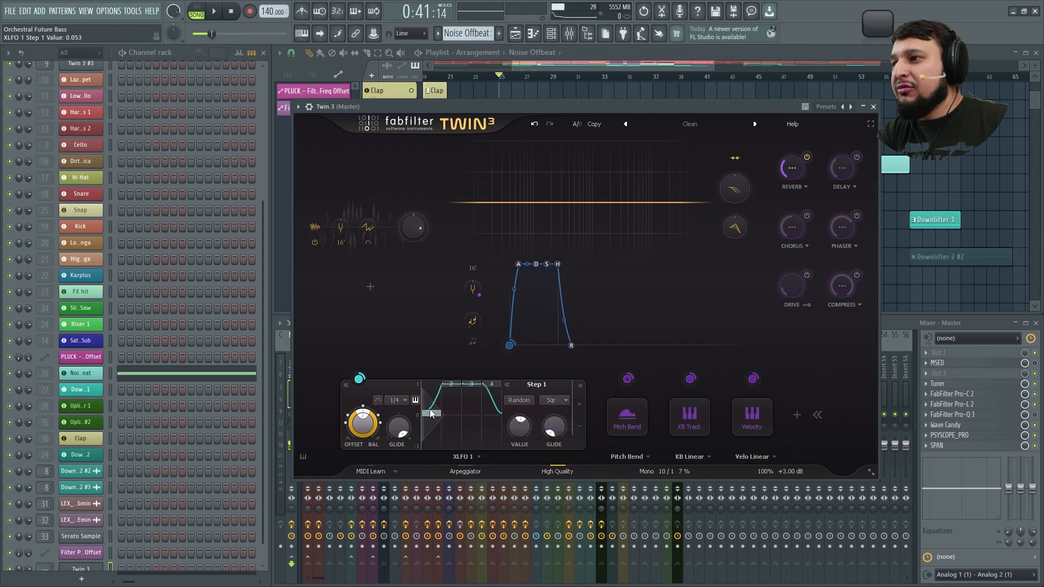
- Try a lower glide and different balance amounts on XLFO 1, and restore both to their defaults
{"action": "mouse_move", "coordinate": [403, 468]}
{"action": "left_mouse_down"}
{"action": "mouse_move", "coordinate": [402, 412]}
{"action": "mouse_move", "coordinate": [404, 453]}
{"action": "left_mouse_up"}
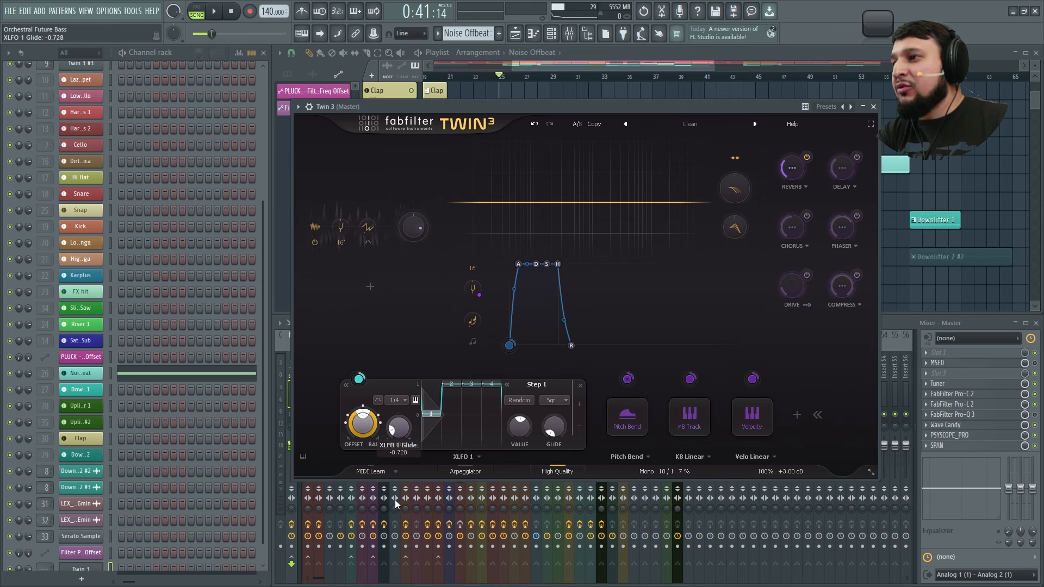
{"action": "left_click_drag", "start_coordinate": [375, 417], "coordinate": [388, 462]}
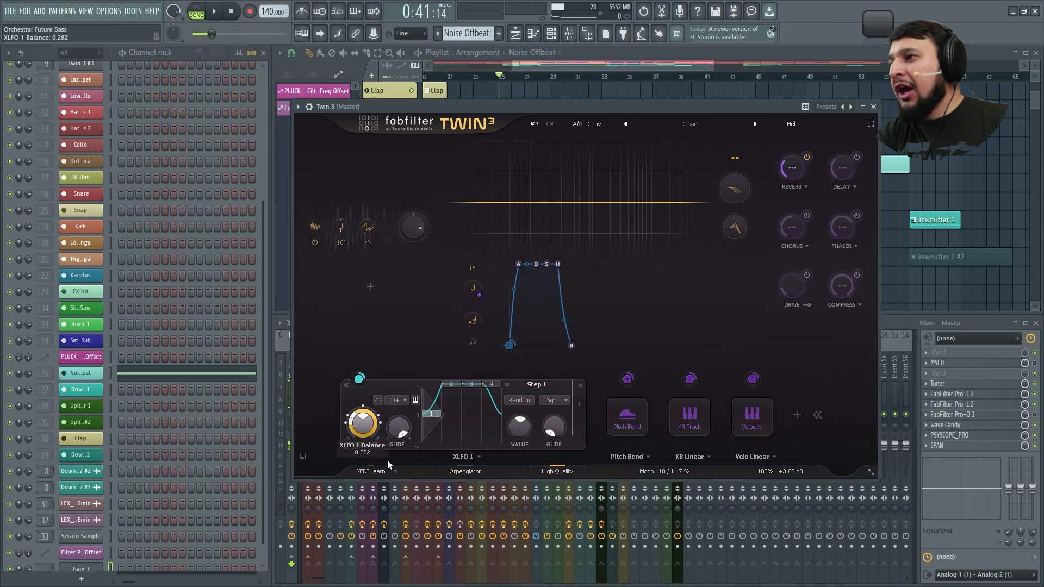
{"action": "mouse_move", "coordinate": [400, 381]}
{"action": "left_mouse_down"}
{"action": "mouse_move", "coordinate": [399, 350]}
{"action": "mouse_move", "coordinate": [405, 416]}
{"action": "mouse_move", "coordinate": [388, 367]}
{"action": "left_mouse_up"}
{"action": "left_click_drag", "start_coordinate": [409, 485], "coordinate": [389, 341]}
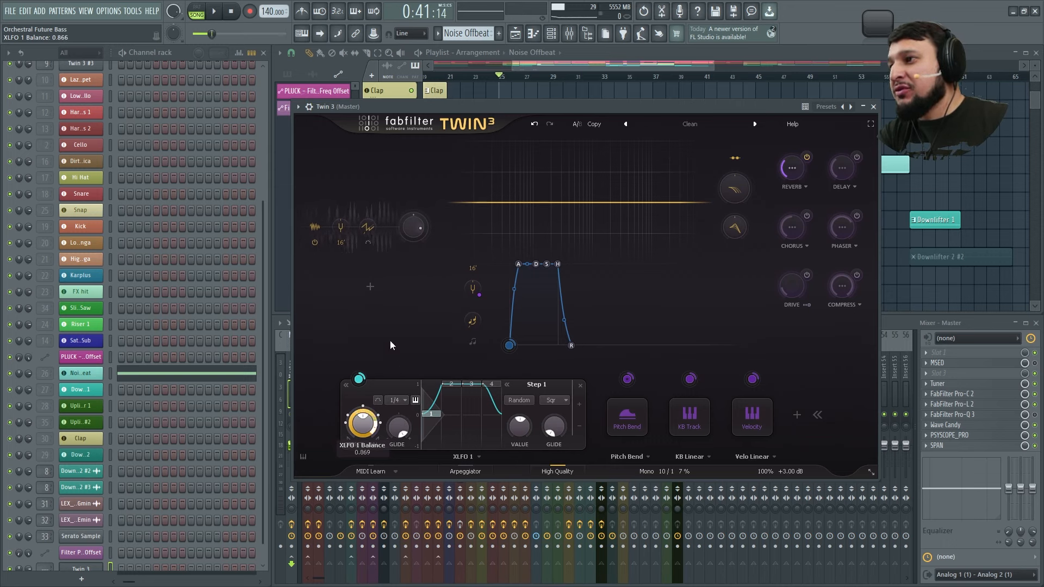
{"action": "double_click", "coordinate": [376, 426]}
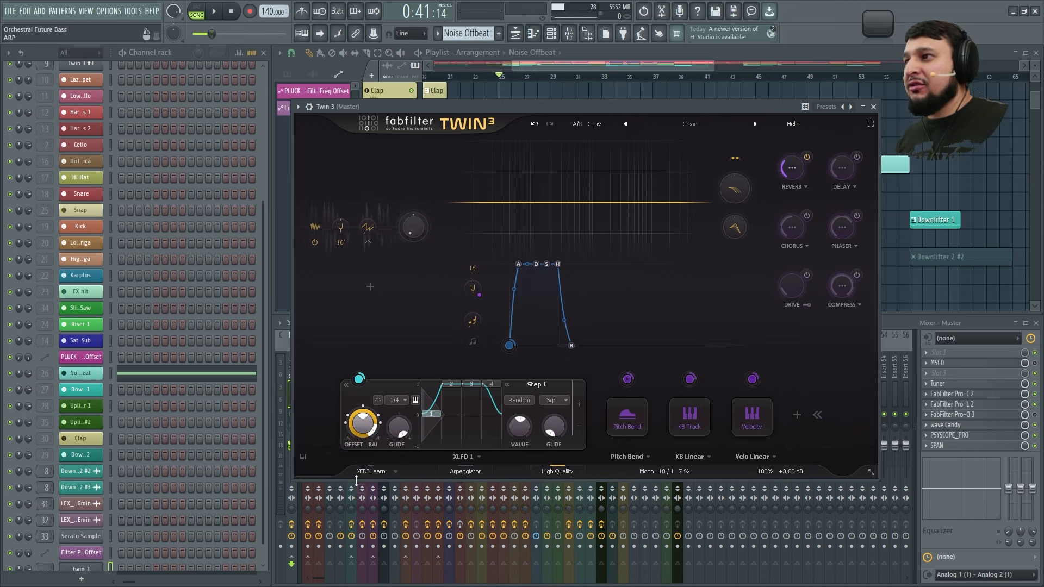
- Assign XLFO 1 as a modulator of the Osc 1 Level
{"action": "left_click_drag", "start_coordinate": [359, 387], "coordinate": [515, 244]}
- Cut the notes from the Noise Offbeat channel and paste them into the new Twin 3 channel
{"action": "scroll", "coordinate": [182, 374], "scroll_direction": "down", "scroll_amount": 1}
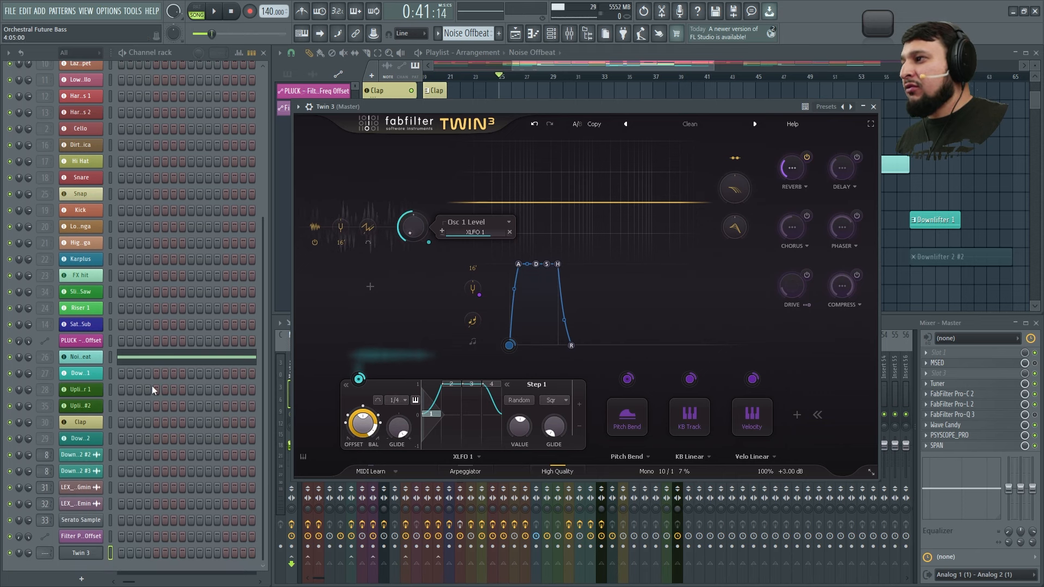
{"action": "left_click", "coordinate": [467, 33]}
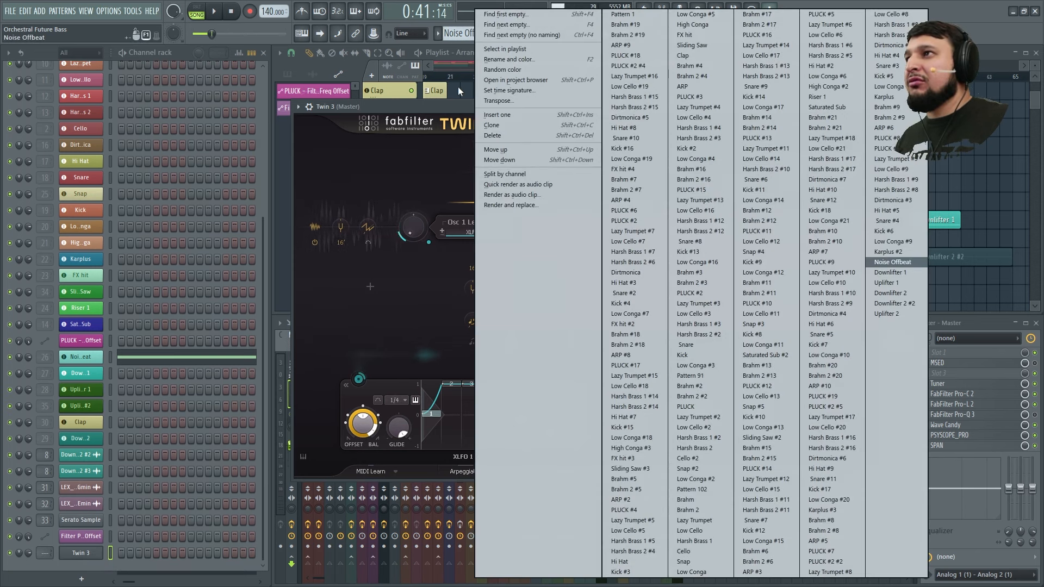
{"action": "left_click", "coordinate": [453, 53]}
{"action": "right_click", "coordinate": [95, 358]}
{"action": "left_click", "coordinate": [238, 359]}
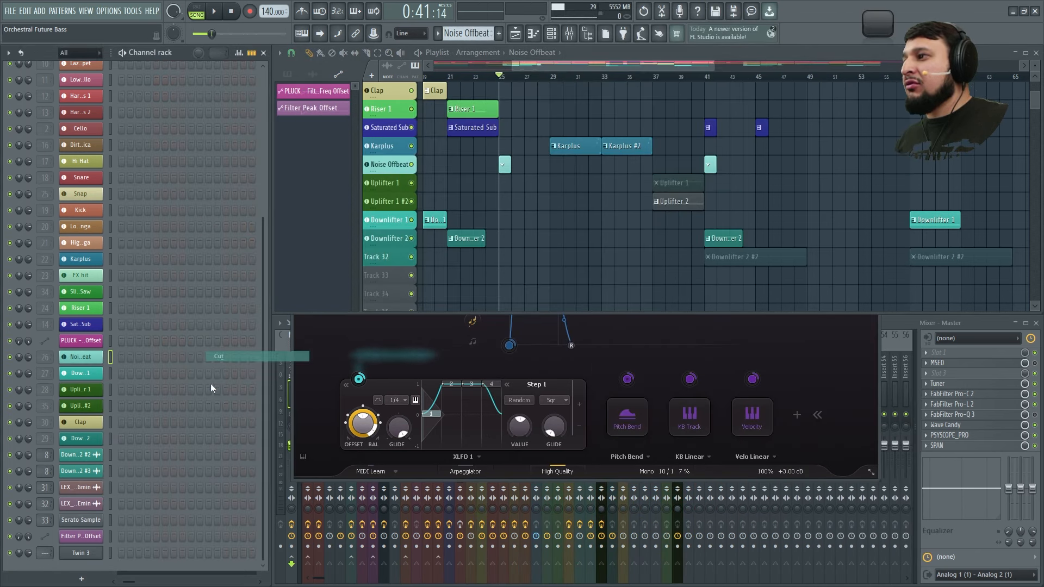
{"action": "right_click", "coordinate": [78, 552]}
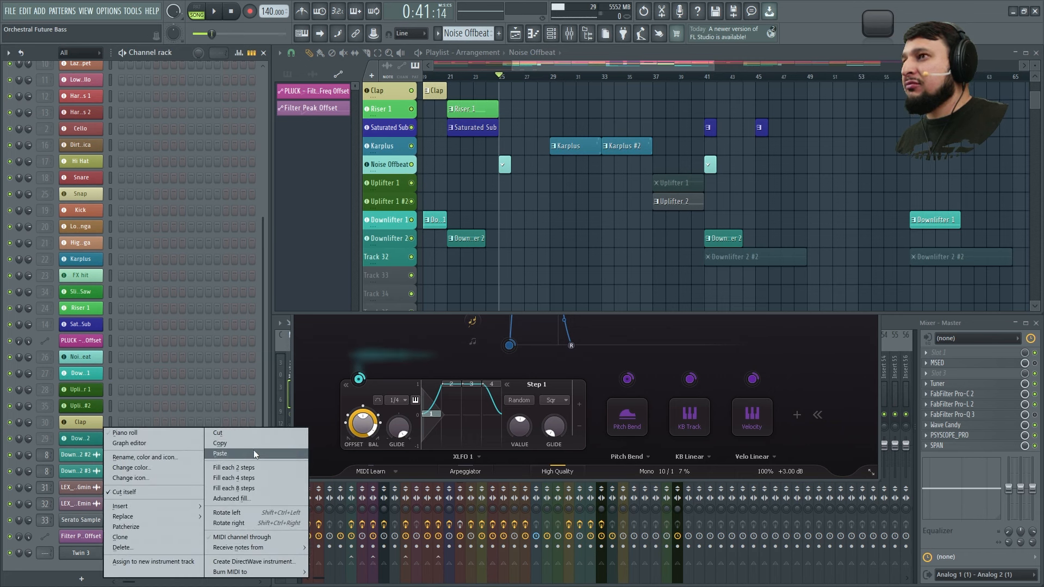
{"action": "left_click", "coordinate": [254, 451]}
- Play the arrangement to audition the Twin 3 noise in the mix and soloed, with the Wave Candy spectrum display open
{"action": "key", "text": "space"}
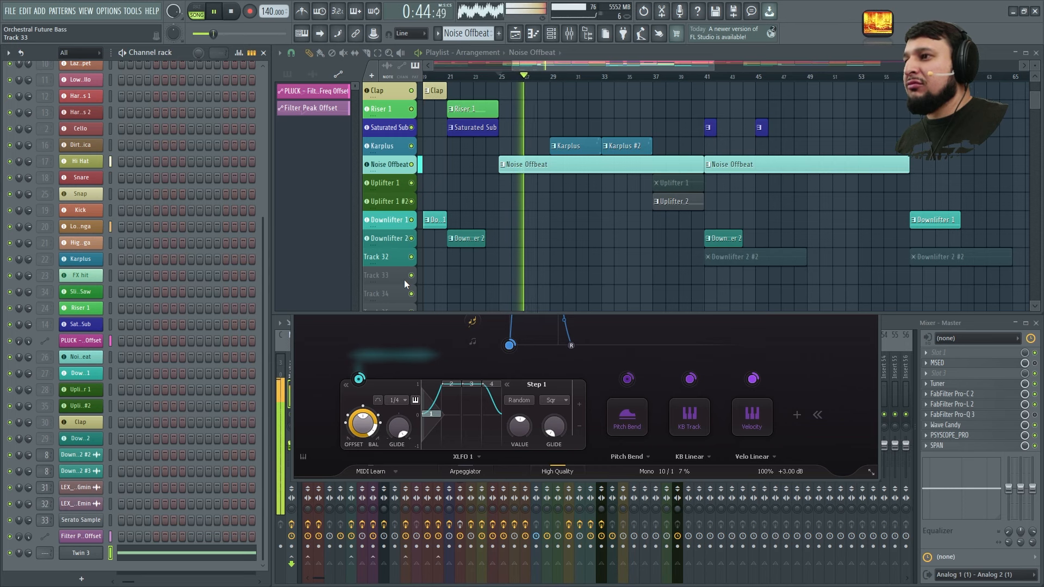
{"action": "left_click", "coordinate": [439, 352]}
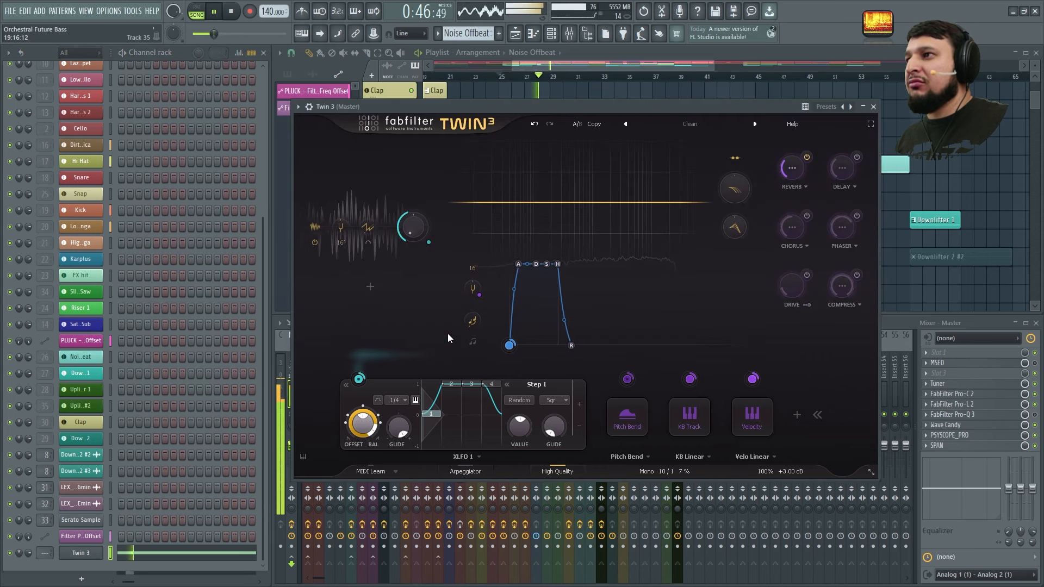
{"action": "key", "text": "space"}
{"action": "key", "text": "space"}
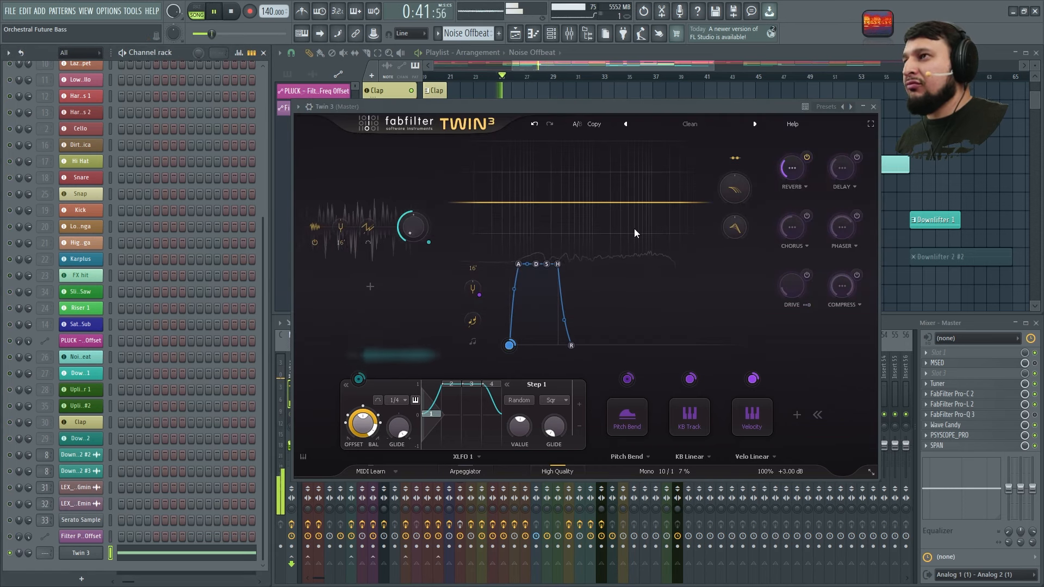
{"action": "left_click", "coordinate": [879, 22]}
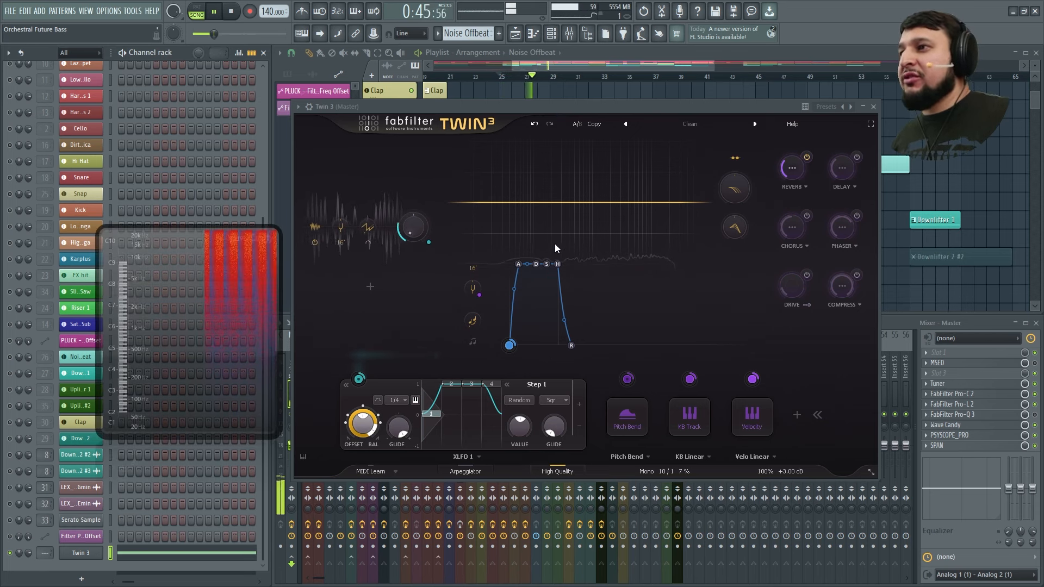
{"action": "key", "text": "space"}
- Shorten the main envelope's release to about 23 ms and add a second XLFO to the patch
{"action": "mouse_move", "coordinate": [571, 346]}
{"action": "left_mouse_down"}
{"action": "mouse_move", "coordinate": [522, 337]}
{"action": "mouse_move", "coordinate": [567, 346]}
{"action": "left_mouse_up"}
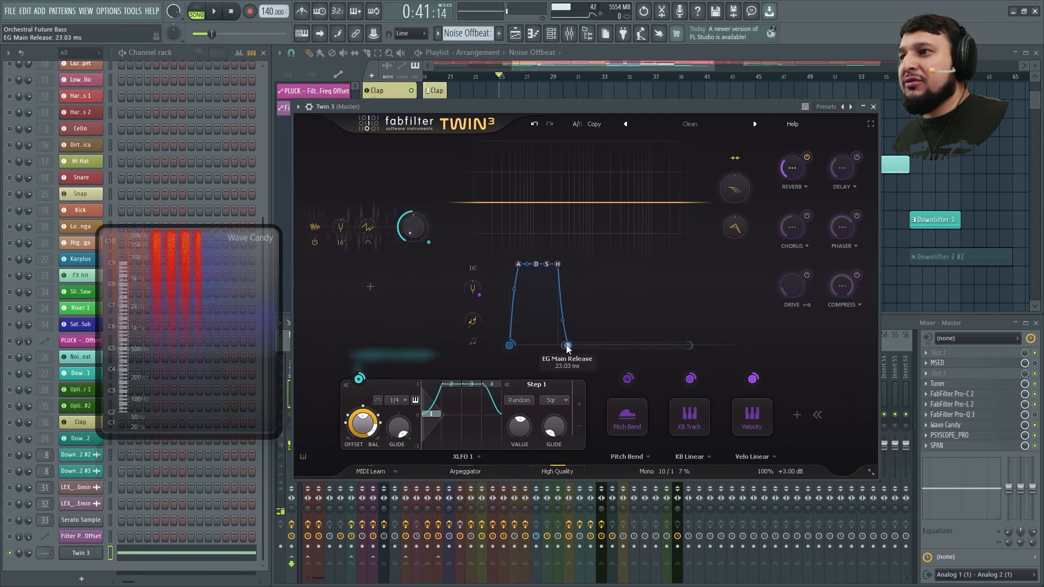
{"action": "left_click", "coordinate": [803, 414]}
{"action": "left_click", "coordinate": [844, 458]}
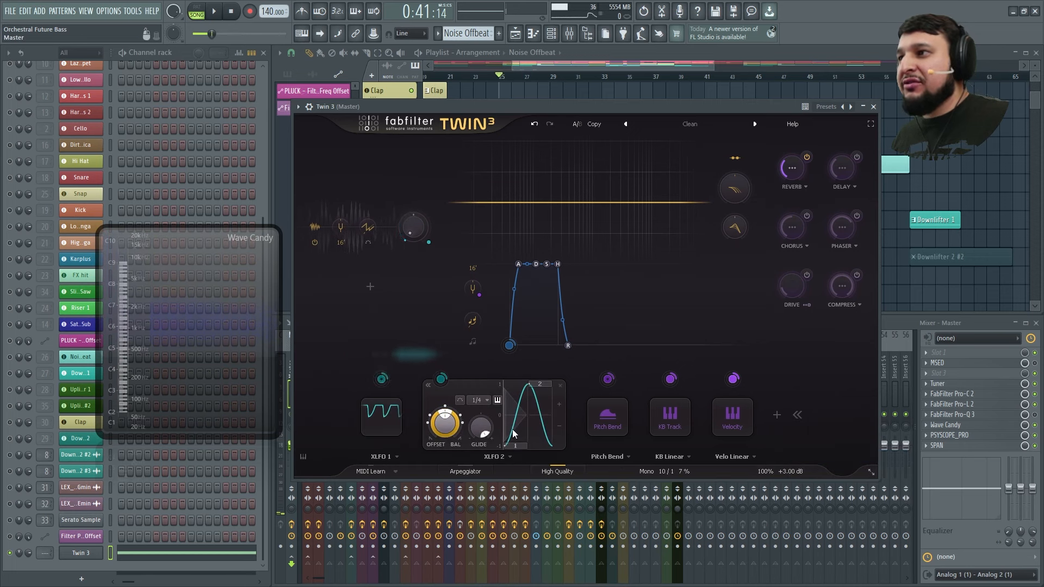
- Set XLFO 2's rate to 16, raise its step 1 to maximum and set its step 2 value to 0.070
{"action": "left_click", "coordinate": [478, 400]}
{"action": "left_click", "coordinate": [490, 425]}
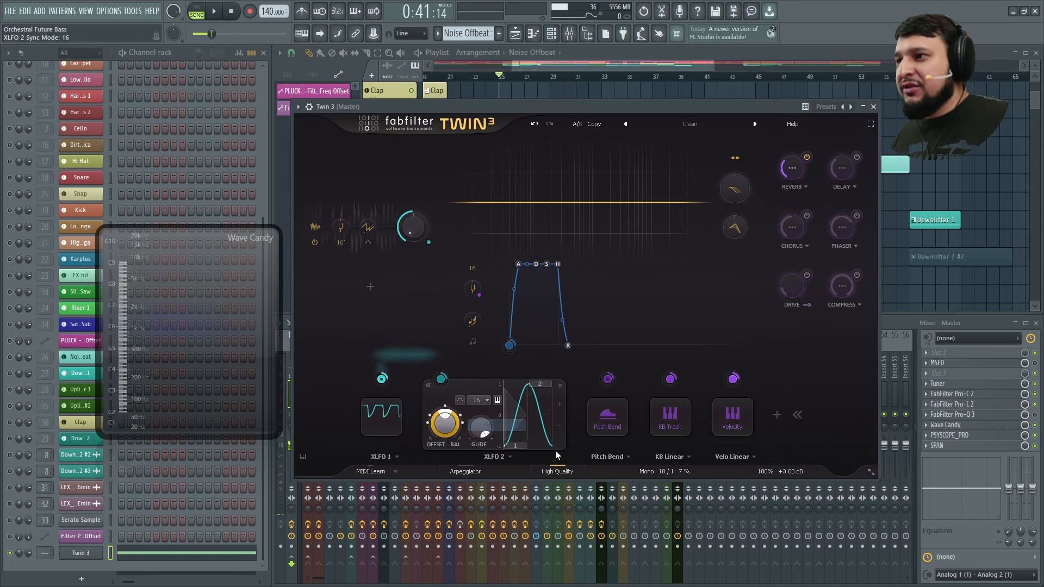
{"action": "left_click_drag", "start_coordinate": [537, 383], "coordinate": [537, 411]}
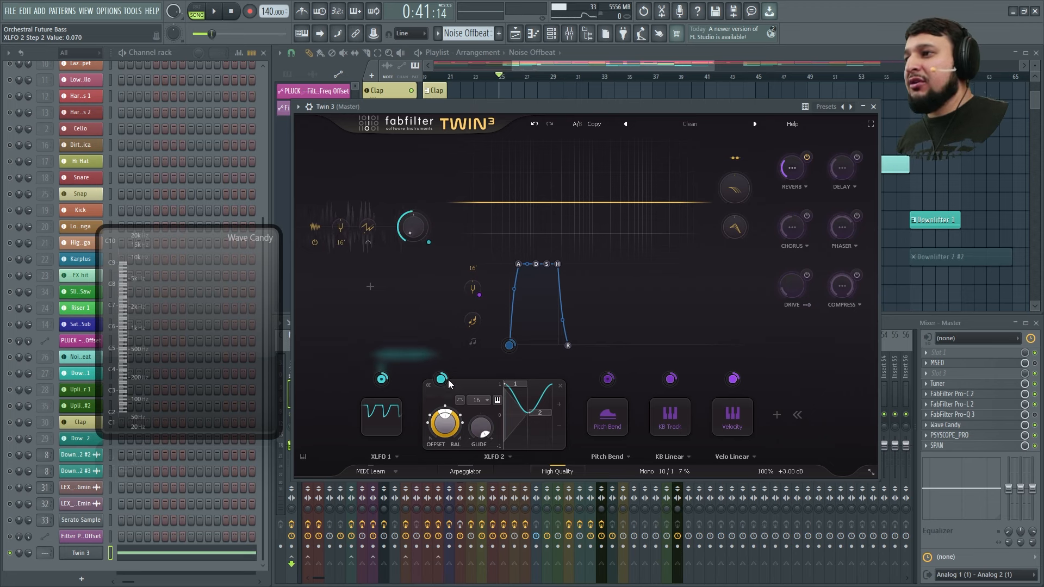
- Route XLFO 2 to Osc 1 Level and Output Volume, lower the output volume to -6.79 dB and audition the fade
{"action": "left_click_drag", "start_coordinate": [441, 379], "coordinate": [419, 238]}
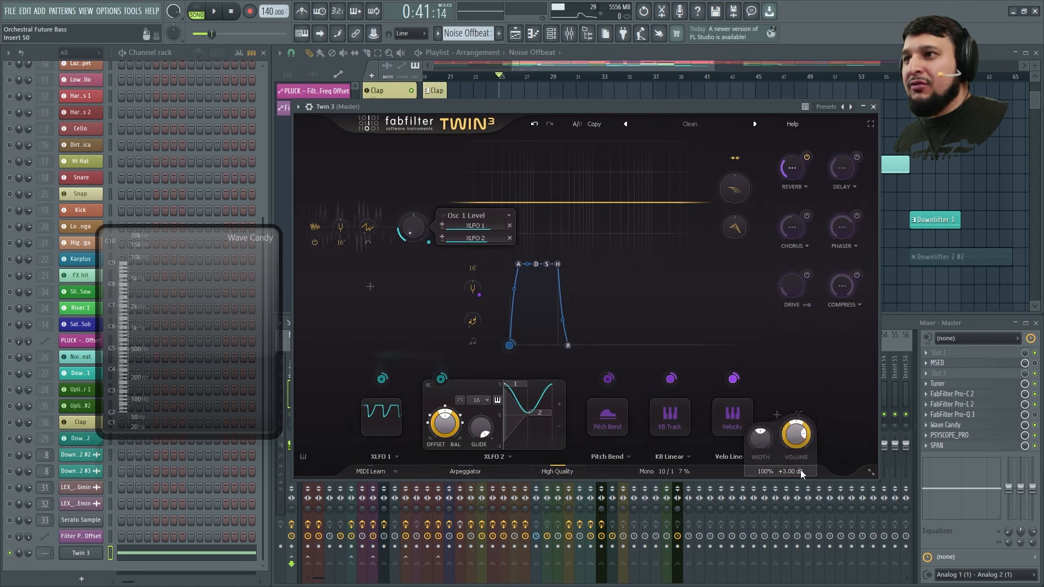
{"action": "left_click_drag", "start_coordinate": [443, 383], "coordinate": [793, 435]}
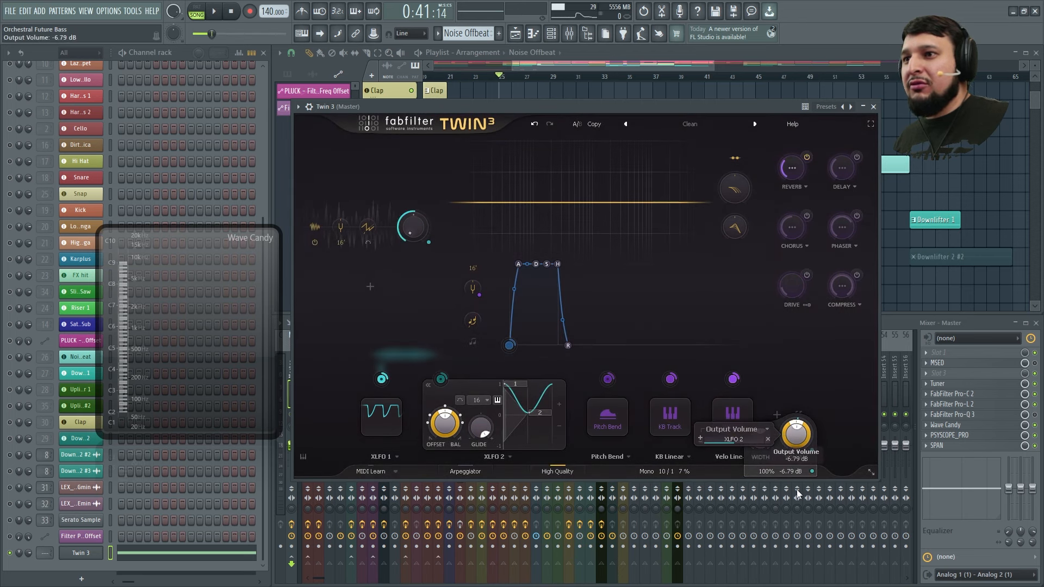
{"action": "key", "text": "space"}
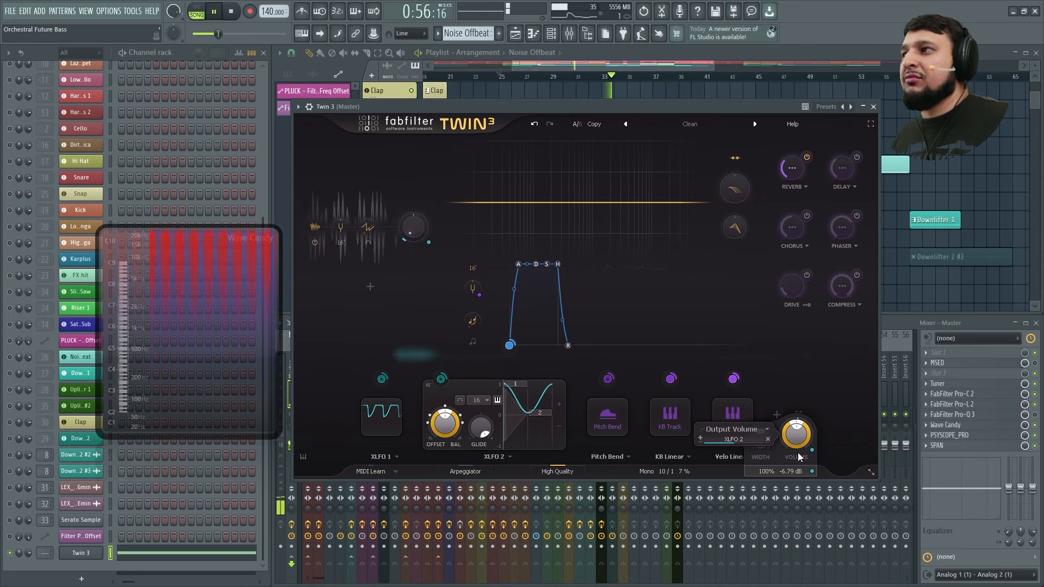
{"action": "key", "text": "space"}
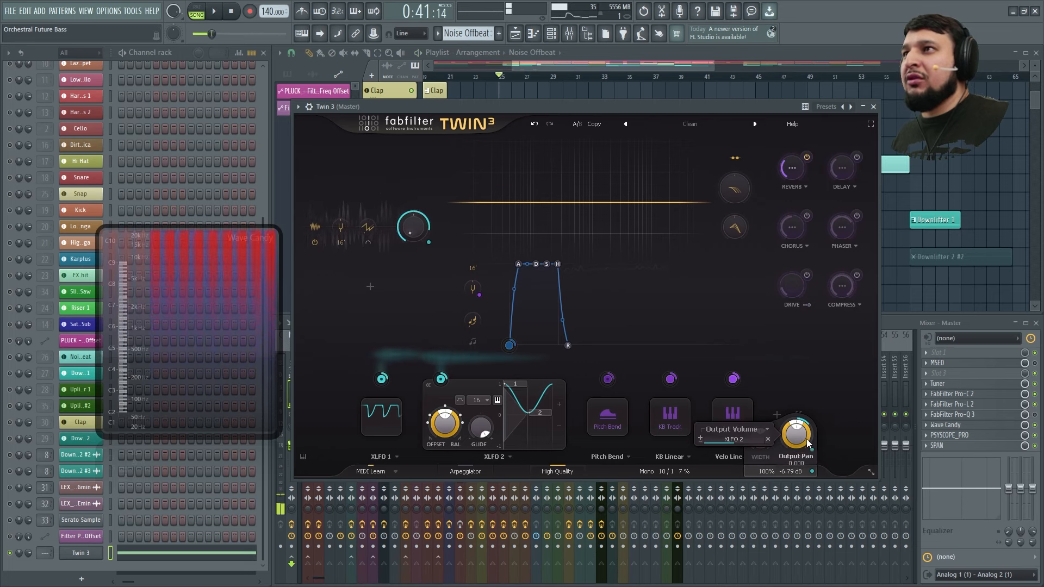
- Lower the output volume to -14.18 dB, increase XLFO 2's modulation amount on it and play the result
{"action": "left_click_drag", "start_coordinate": [799, 432], "coordinate": [805, 480]}
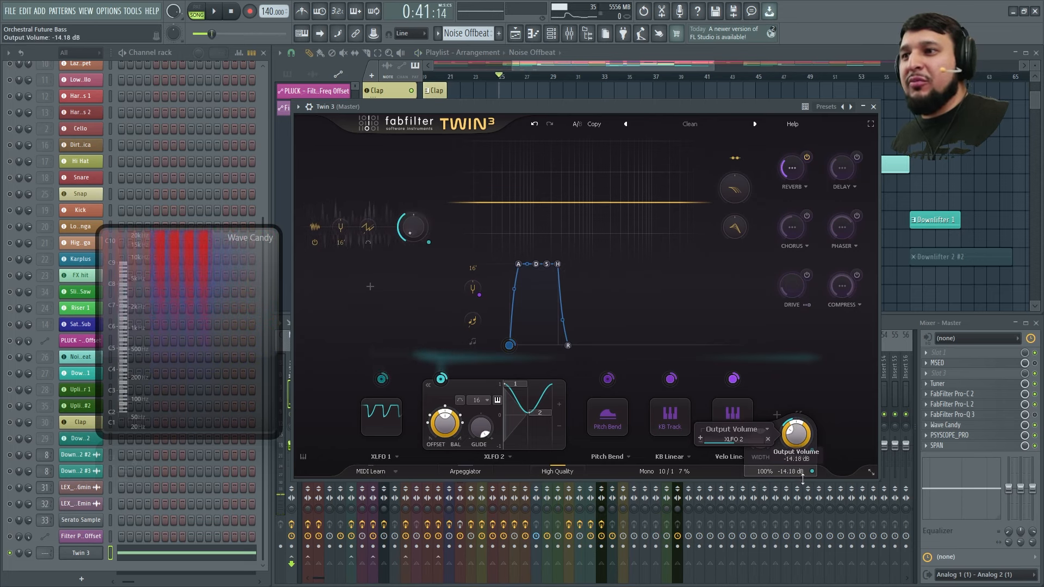
{"action": "left_click_drag", "start_coordinate": [730, 440], "coordinate": [765, 446]}
{"action": "key", "text": "space"}
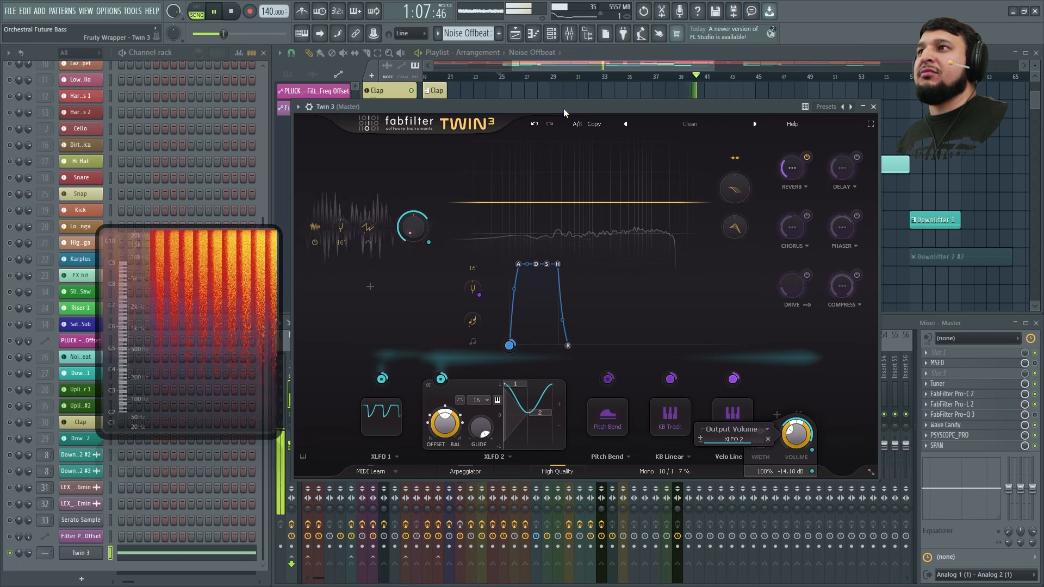
{"action": "key", "text": "space"}
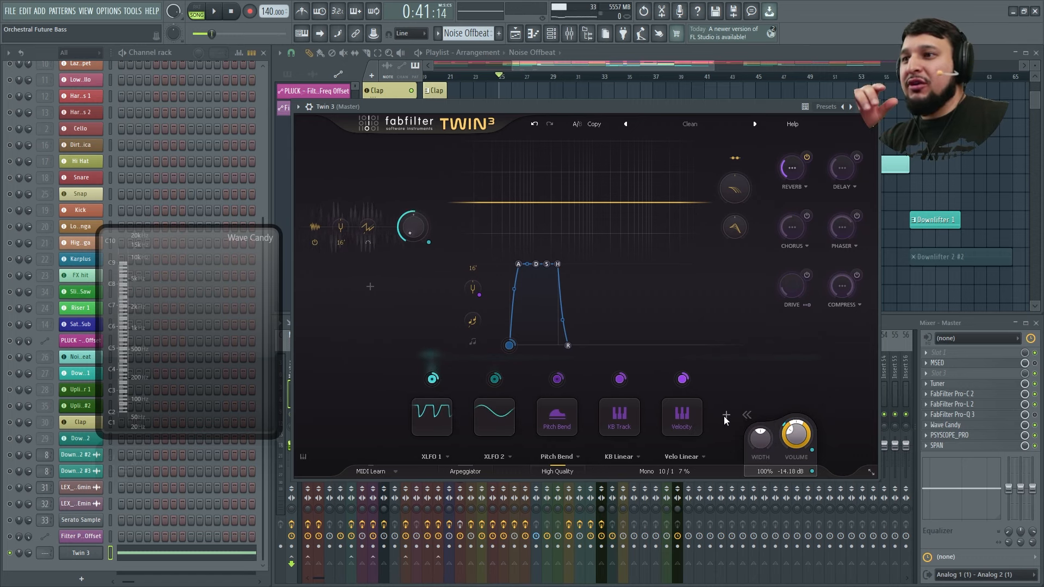
- Add an XY controller and a slider to the modulation sources, and remove the XY controller so only the slider remains
{"action": "left_click", "coordinate": [725, 416]}
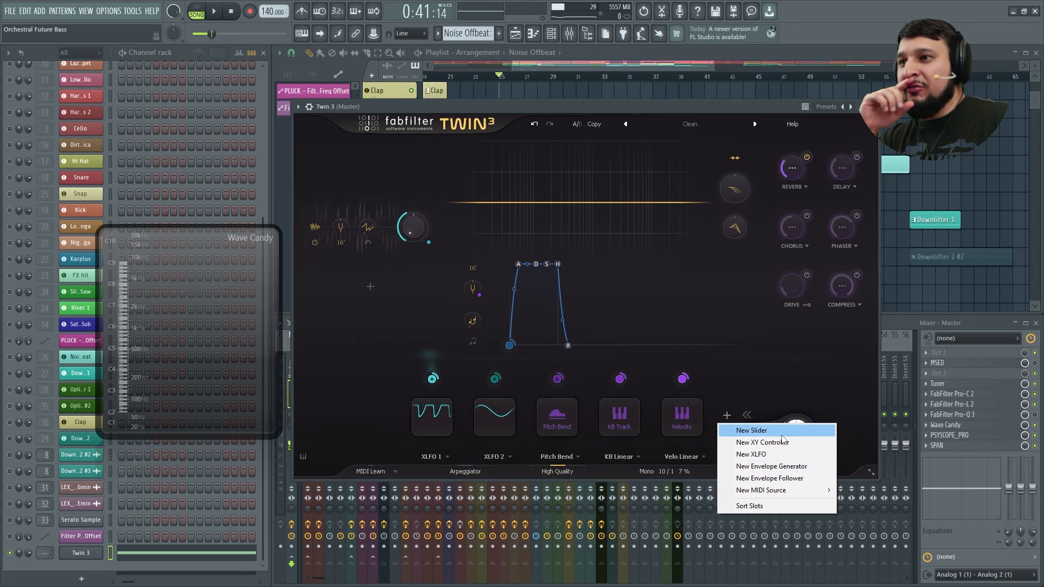
{"action": "left_click", "coordinate": [761, 442]}
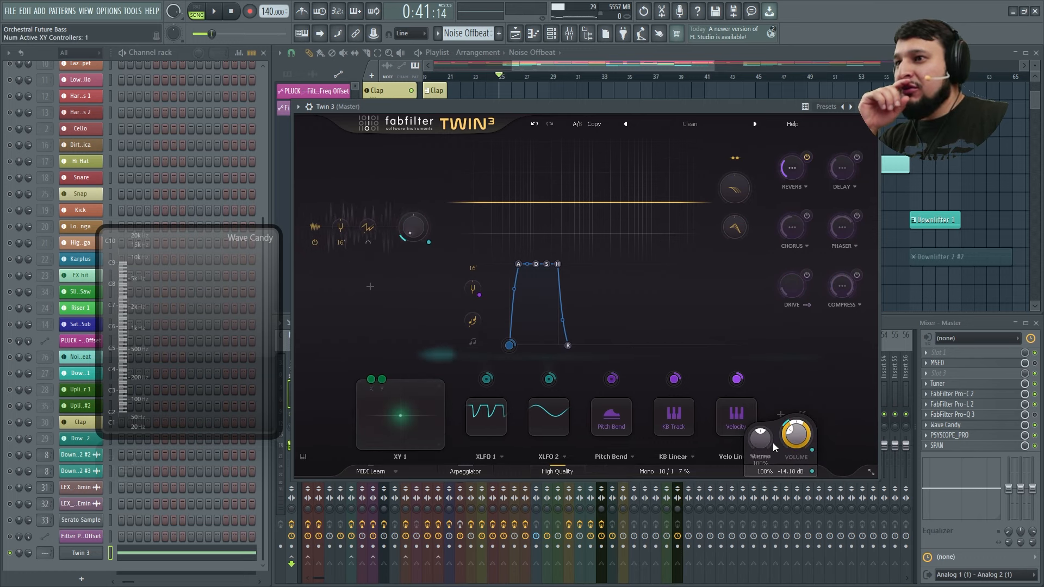
{"action": "left_click", "coordinate": [781, 415]}
{"action": "left_click", "coordinate": [805, 430]}
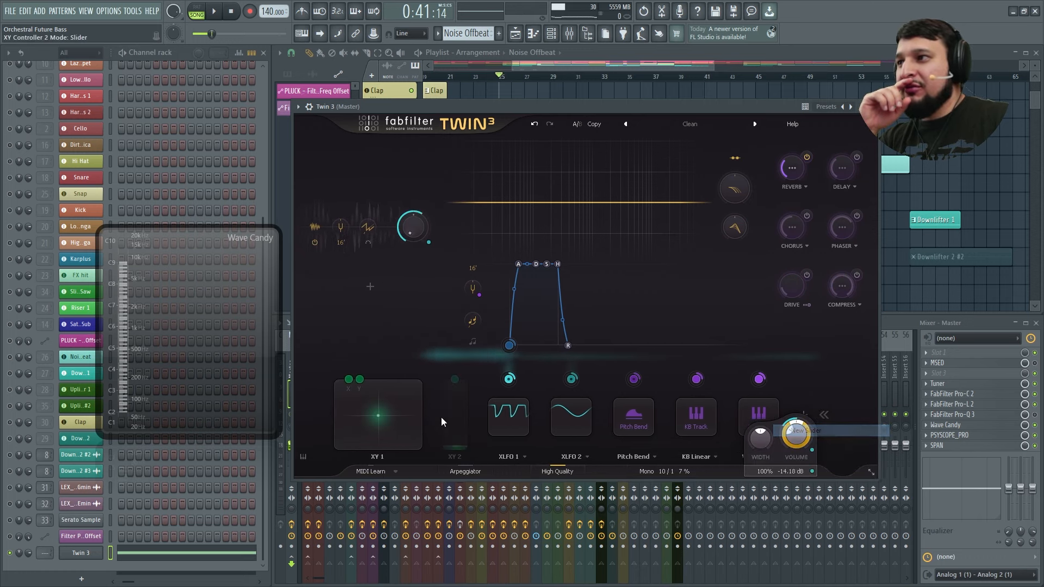
{"action": "left_click", "coordinate": [416, 386]}
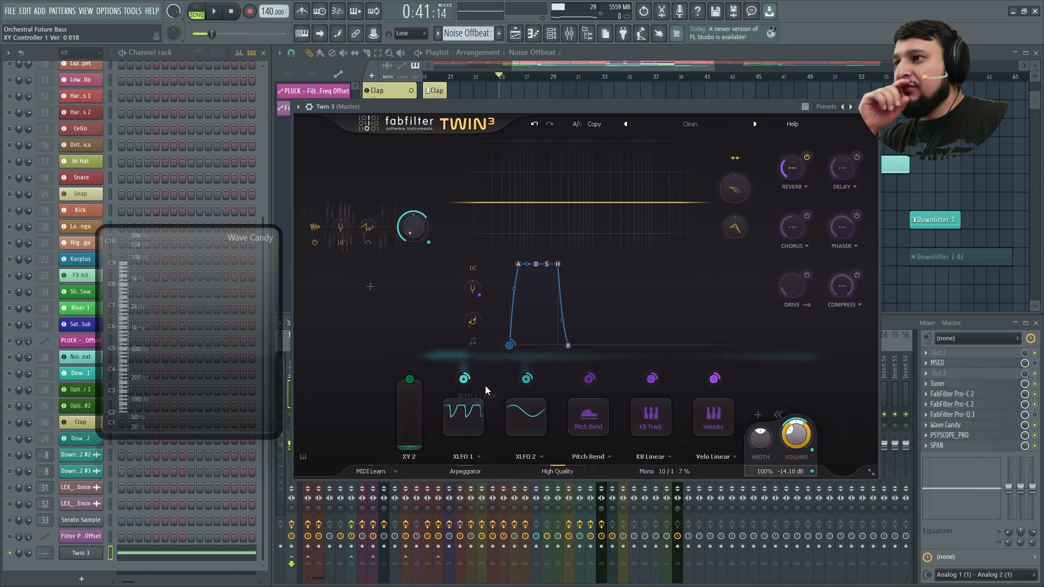
- Assign the slider as a modulator of both the XLFO 1 level and the XLFO 2 level
{"action": "left_click_drag", "start_coordinate": [400, 380], "coordinate": [456, 347]}
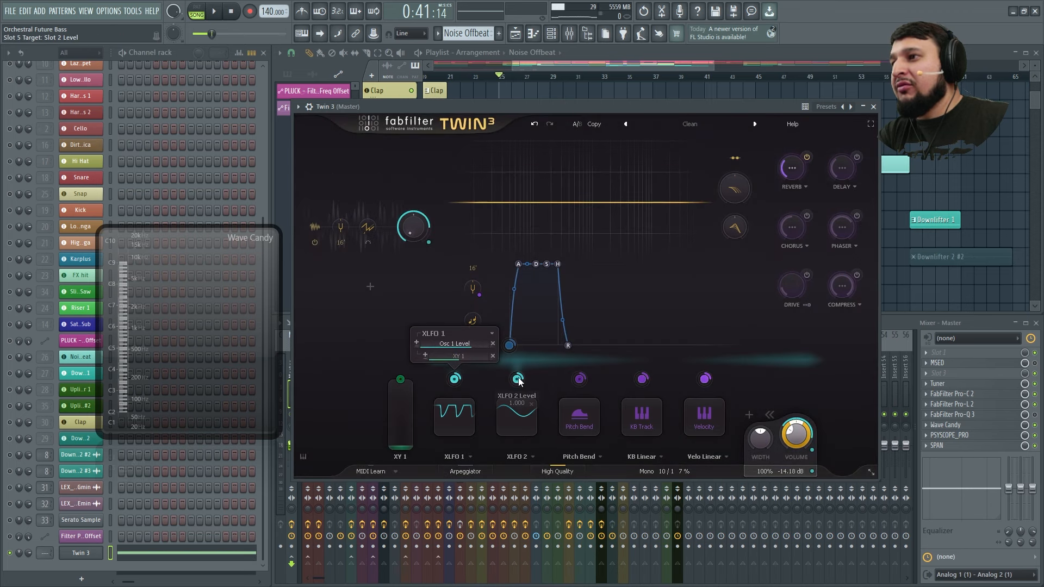
{"action": "mouse_move", "coordinate": [518, 380]}
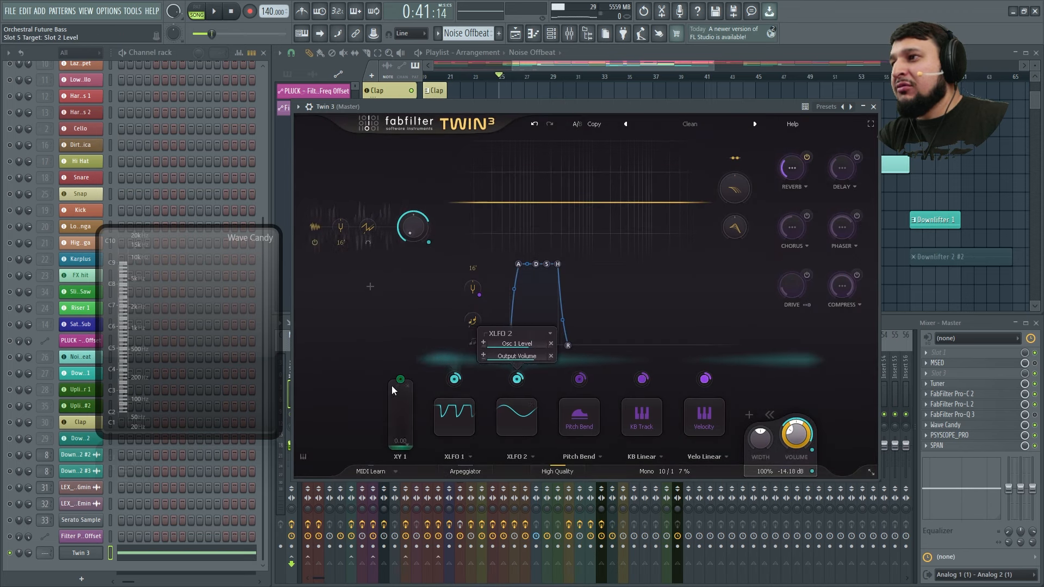
{"action": "left_click_drag", "start_coordinate": [400, 379], "coordinate": [517, 356]}
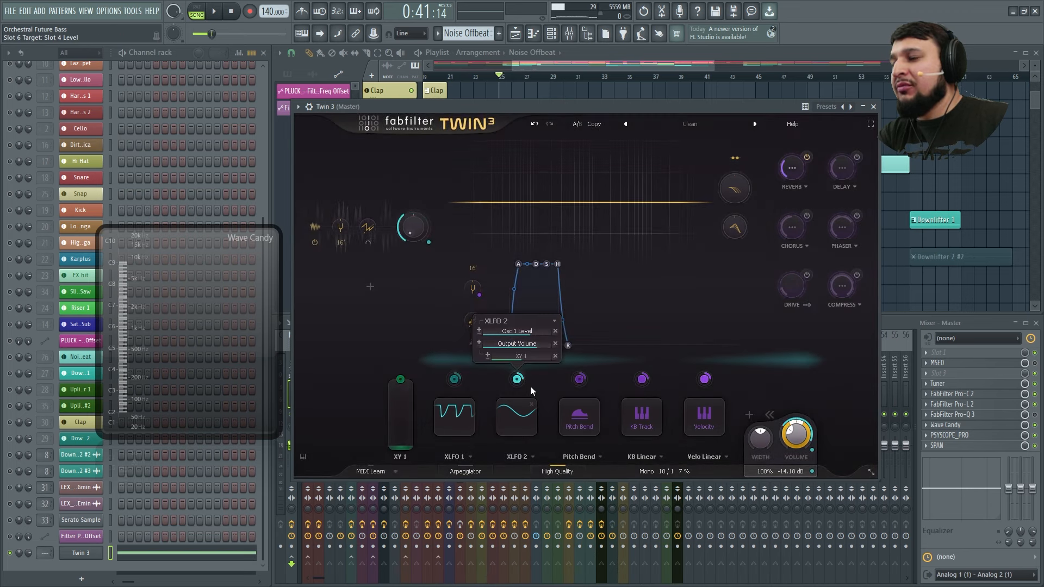
- Lower the XY 1 slider to 0.00 and reduce XLFO 1's modulation amount on Osc 1 Level to about 0.012
{"action": "left_click_drag", "start_coordinate": [404, 400], "coordinate": [443, 559]}
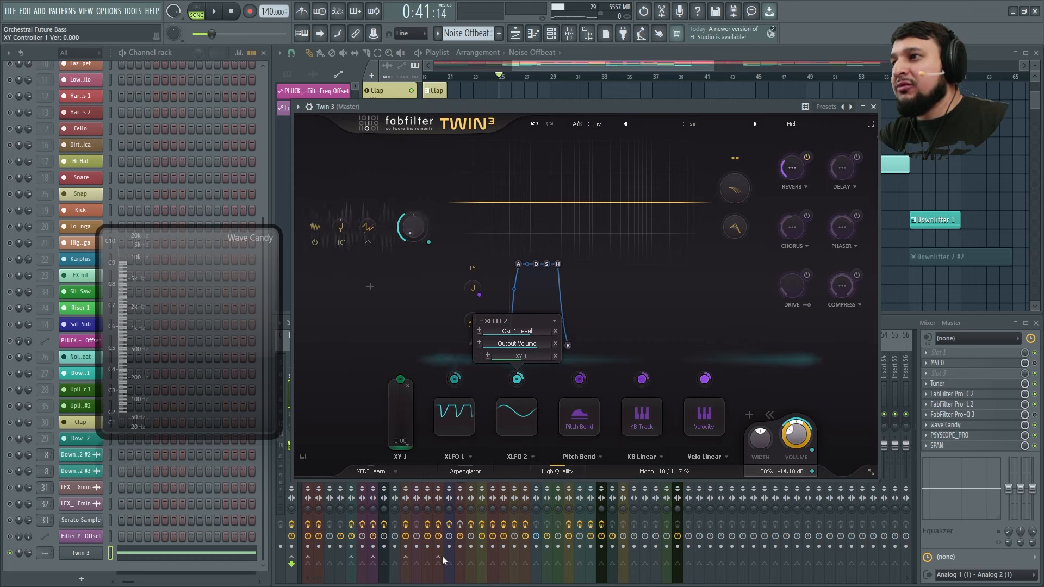
{"action": "left_click", "coordinate": [454, 381]}
{"action": "mouse_move", "coordinate": [454, 381]}
{"action": "left_click_drag", "start_coordinate": [457, 359], "coordinate": [331, 334]}
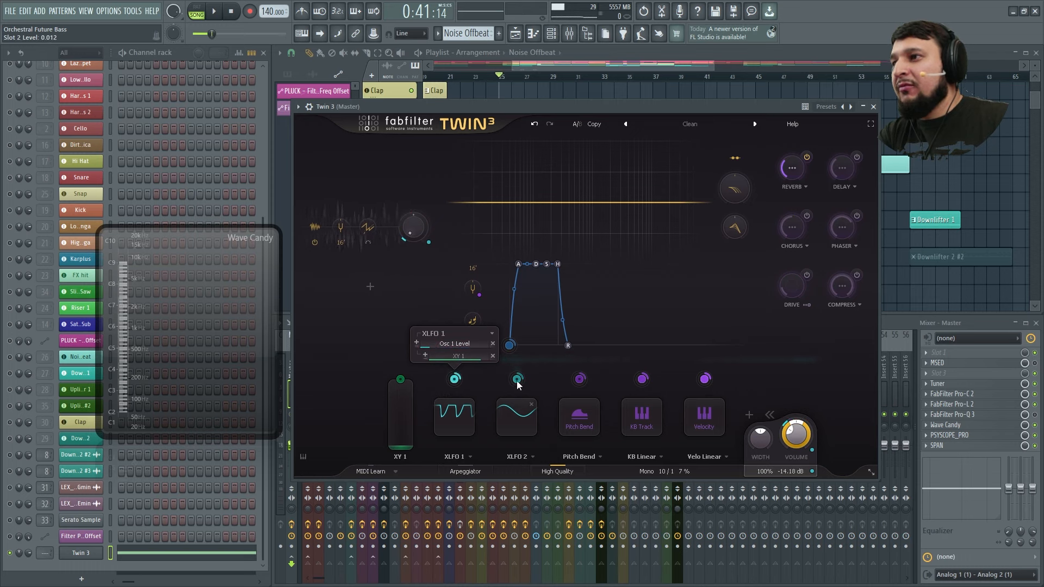
- Play the pattern while sweeping the XY 1 slider up to hear its effect, leaving it at about 0.76
{"action": "mouse_move", "coordinate": [517, 381]}
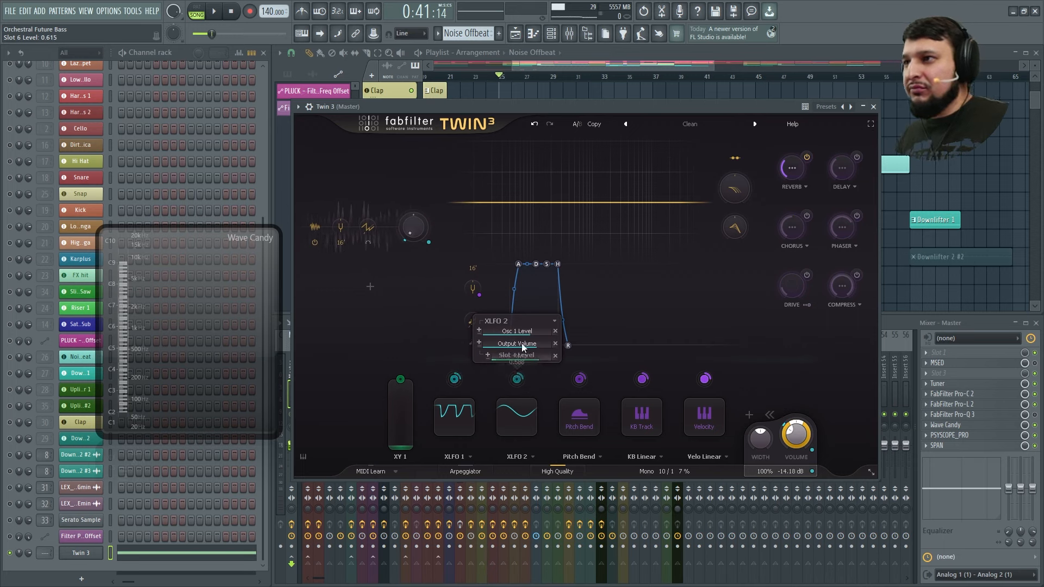
{"action": "key", "text": "space"}
{"action": "left_click_drag", "start_coordinate": [407, 419], "coordinate": [364, 364]}
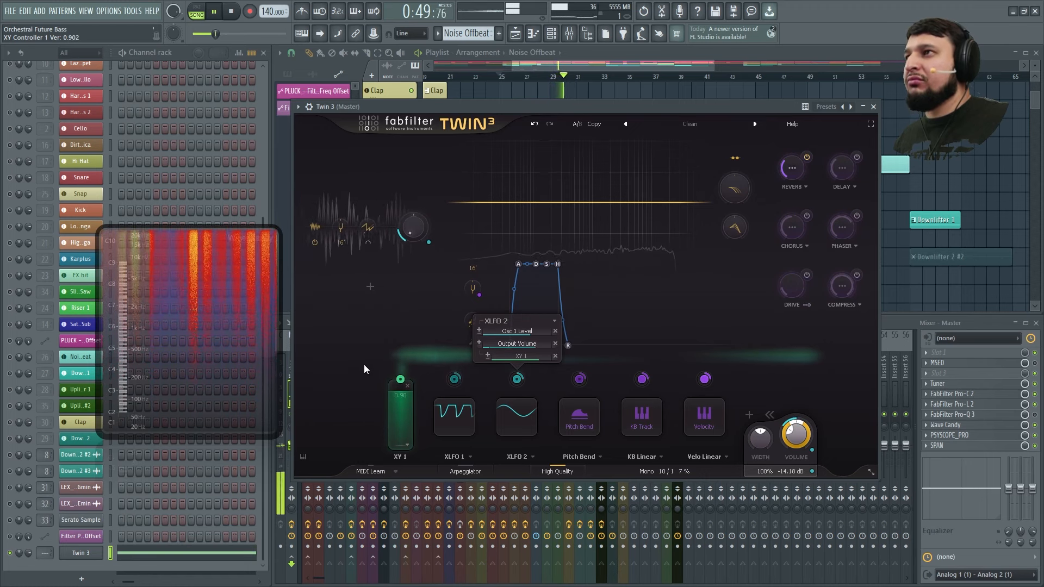
{"action": "key", "text": "space"}
{"action": "key", "text": "space"}
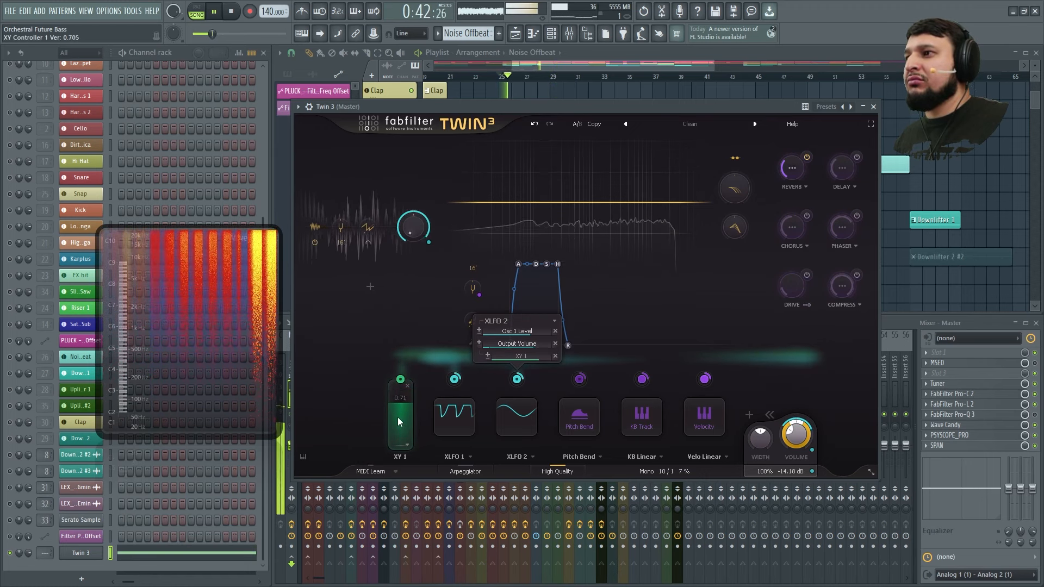
{"action": "key", "text": "space"}
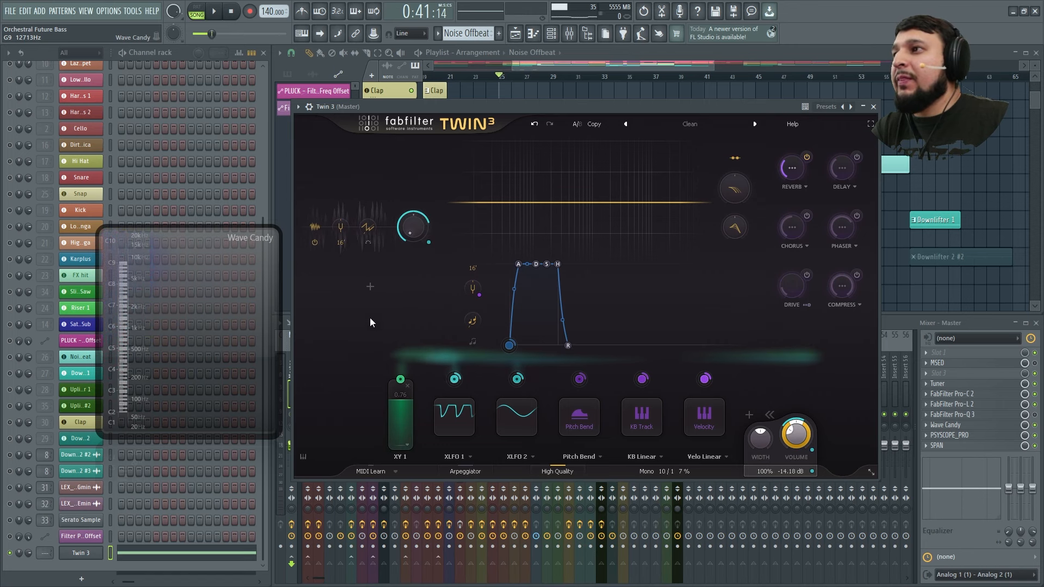
- Expand XLFO 1, add a high-pass Filter 1 at about 32 Hz and remove the stray modulation of the XLFO 1 level
{"action": "left_click", "coordinate": [452, 415]}
{"action": "left_click_drag", "start_coordinate": [460, 203], "coordinate": [502, 231]}
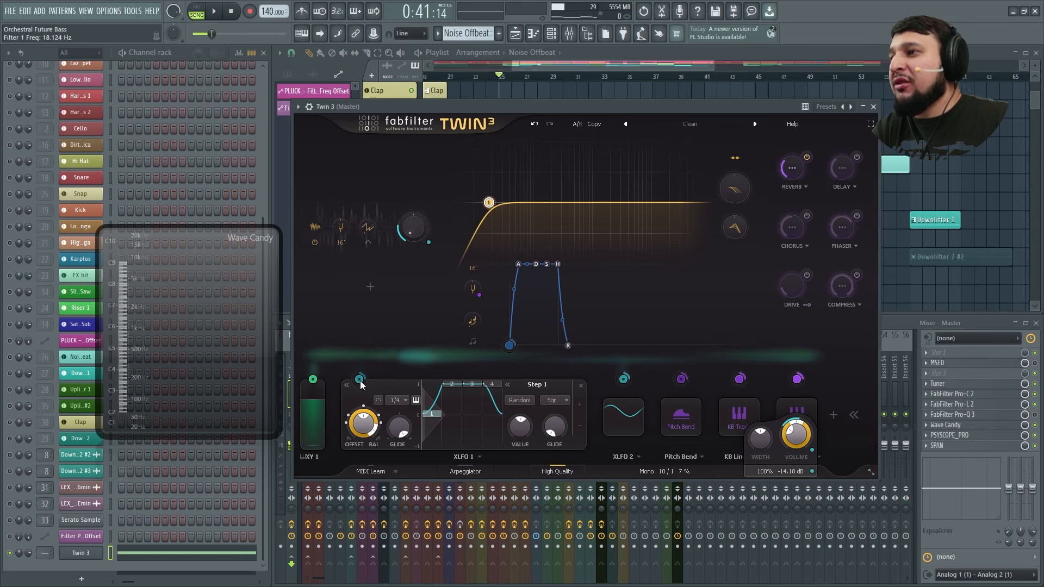
{"action": "left_click_drag", "start_coordinate": [360, 380], "coordinate": [444, 340]}
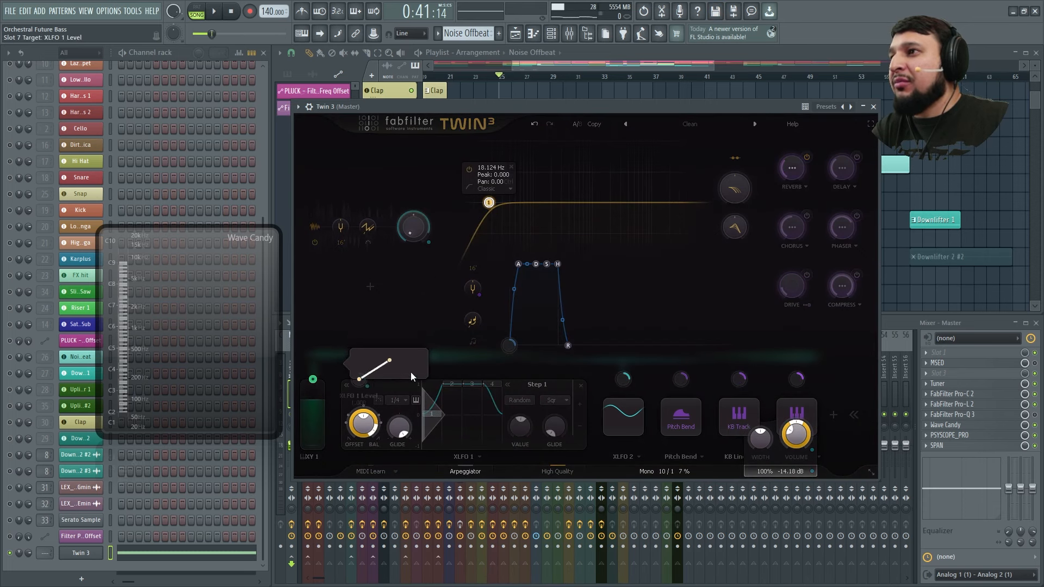
{"action": "left_click_drag", "start_coordinate": [411, 375], "coordinate": [449, 386]}
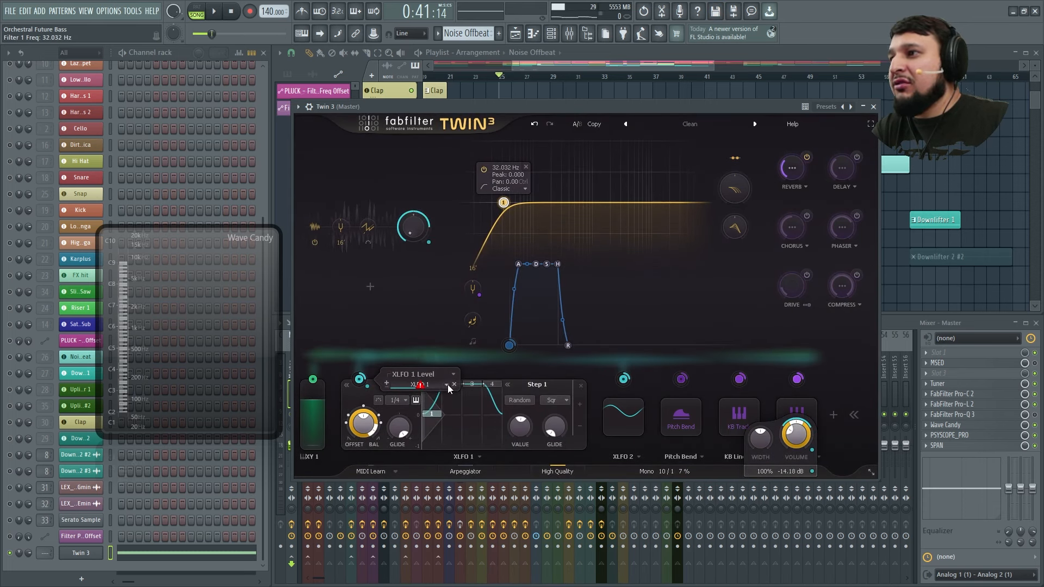
- Route XLFO 2 to Filter 1's frequency, invert the modulation, raise the cutoff to about 2986 Hz and play the result
{"action": "left_click_drag", "start_coordinate": [624, 379], "coordinate": [521, 223]}
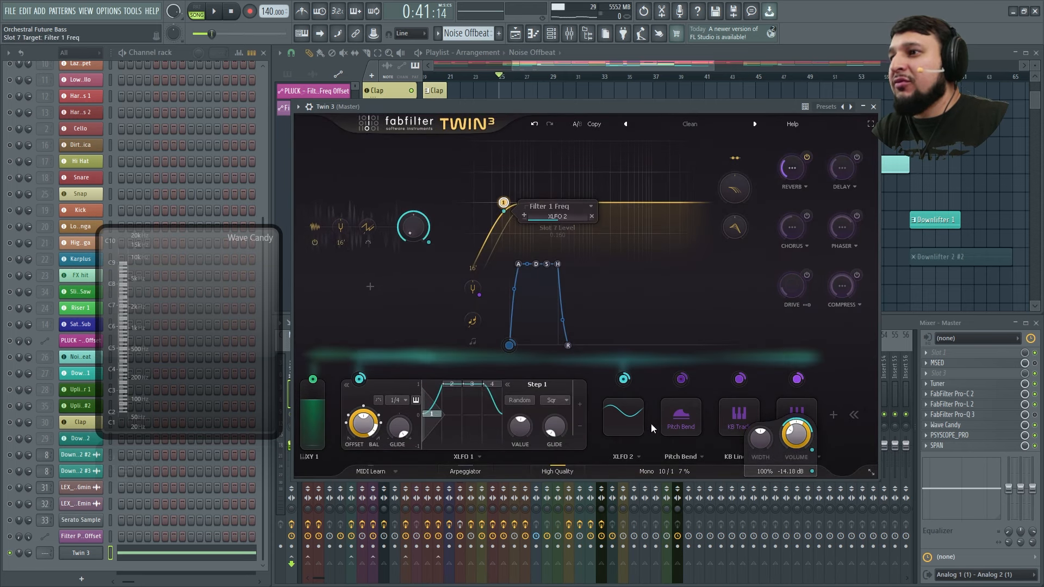
{"action": "left_click", "coordinate": [629, 414]}
{"action": "left_click_drag", "start_coordinate": [137, 385], "coordinate": [190, 382]}
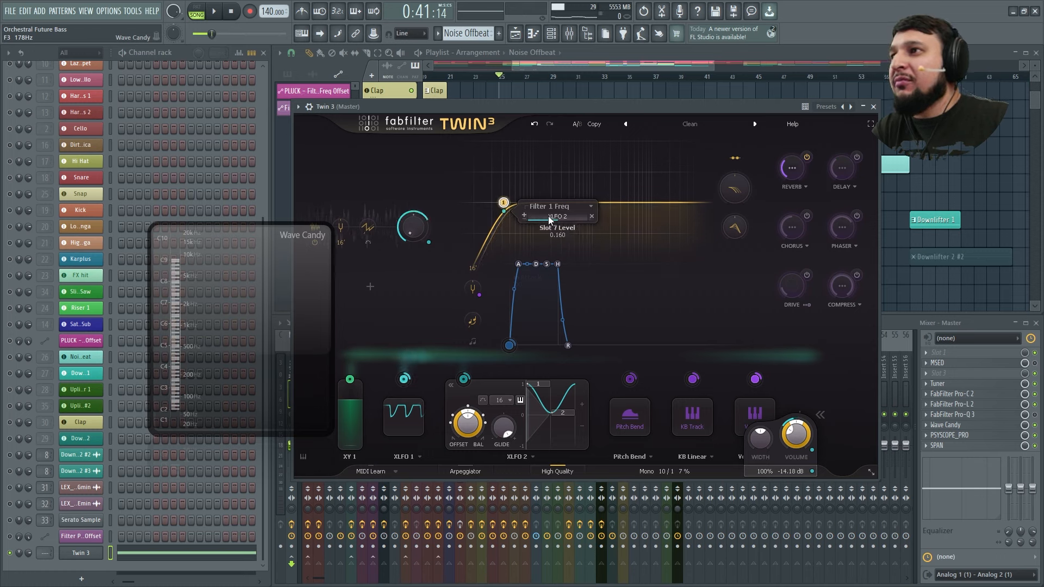
{"action": "left_click_drag", "start_coordinate": [504, 203], "coordinate": [625, 206]}
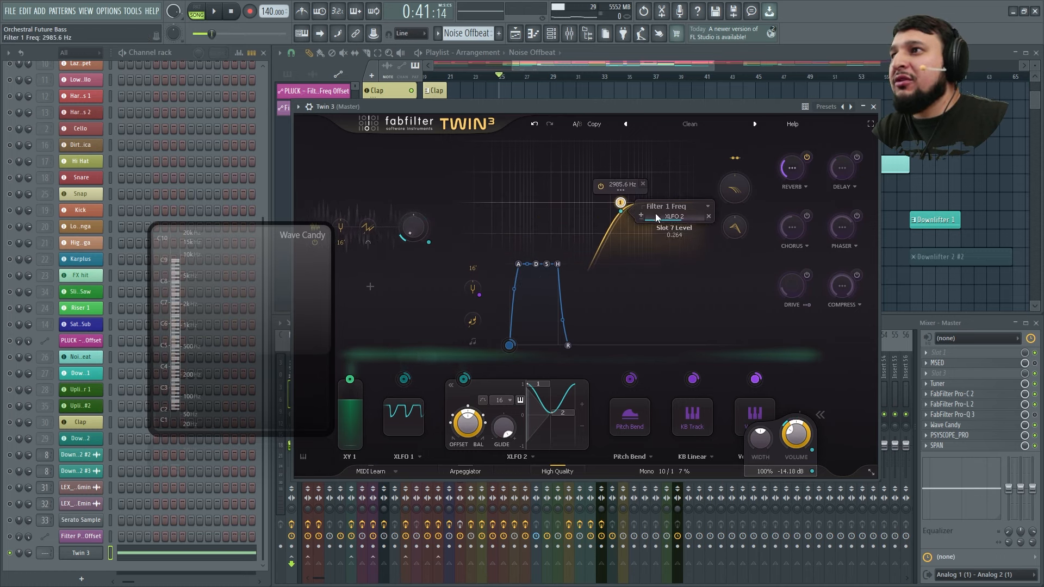
{"action": "key", "text": "space"}
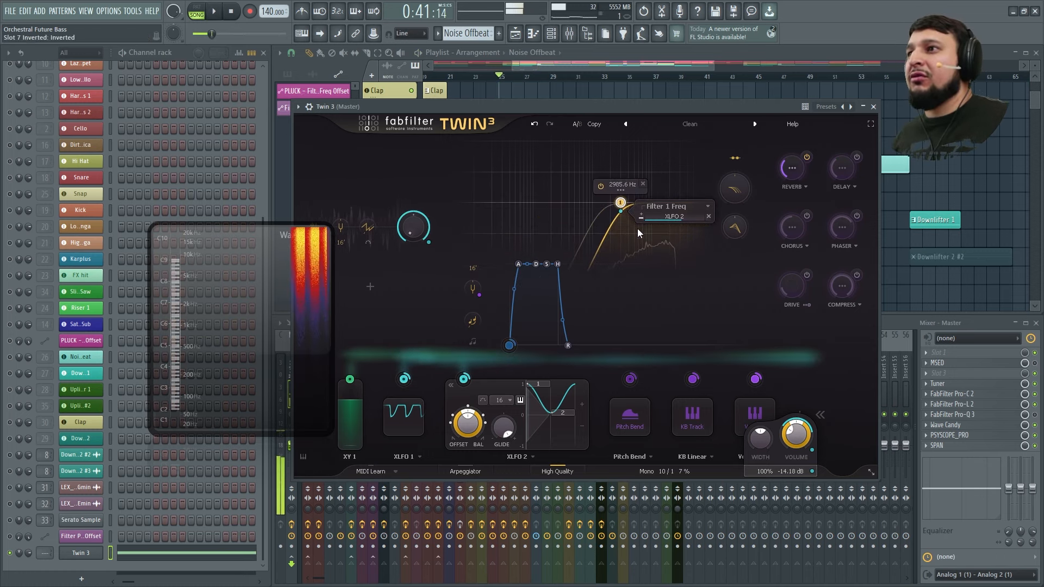
- Increase XLFO 2's modulation amount on Filter 1's frequency to about 0.67 and readjust the cutoff while auditioning the sweep
{"action": "left_click_drag", "start_coordinate": [621, 204], "coordinate": [597, 206]}
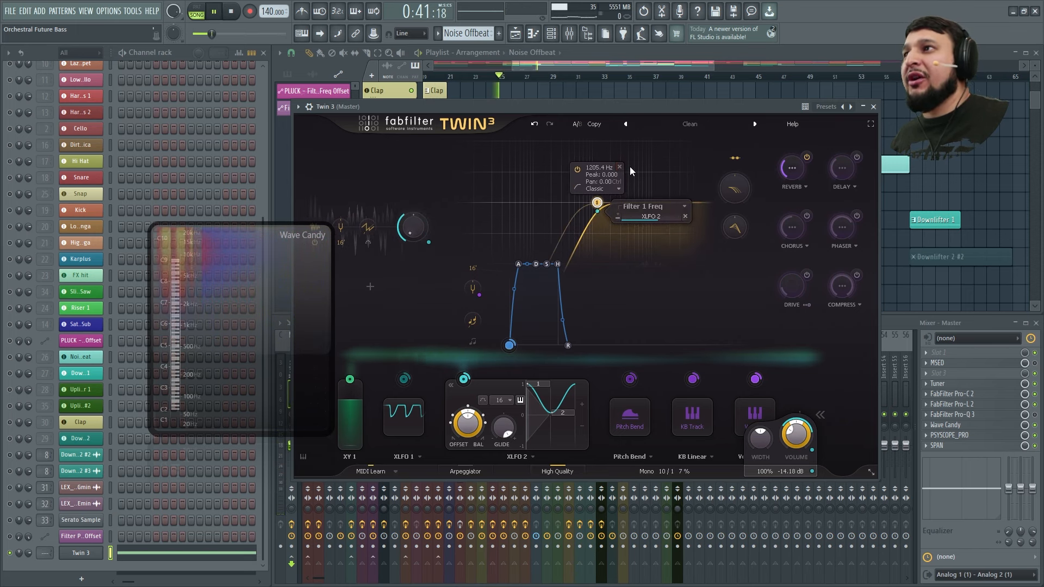
{"action": "key", "text": "space"}
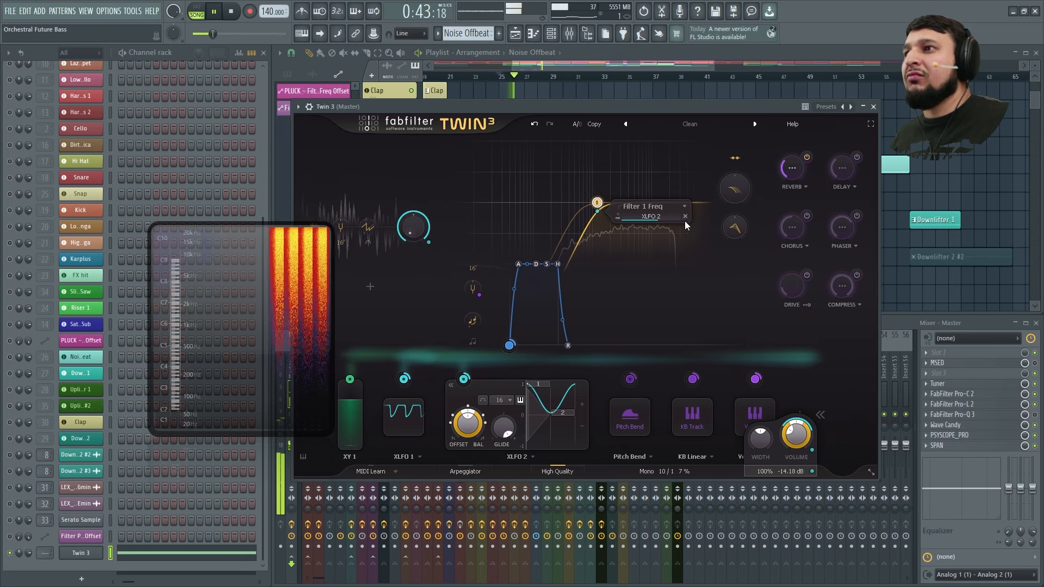
{"action": "left_click_drag", "start_coordinate": [660, 218], "coordinate": [707, 223]}
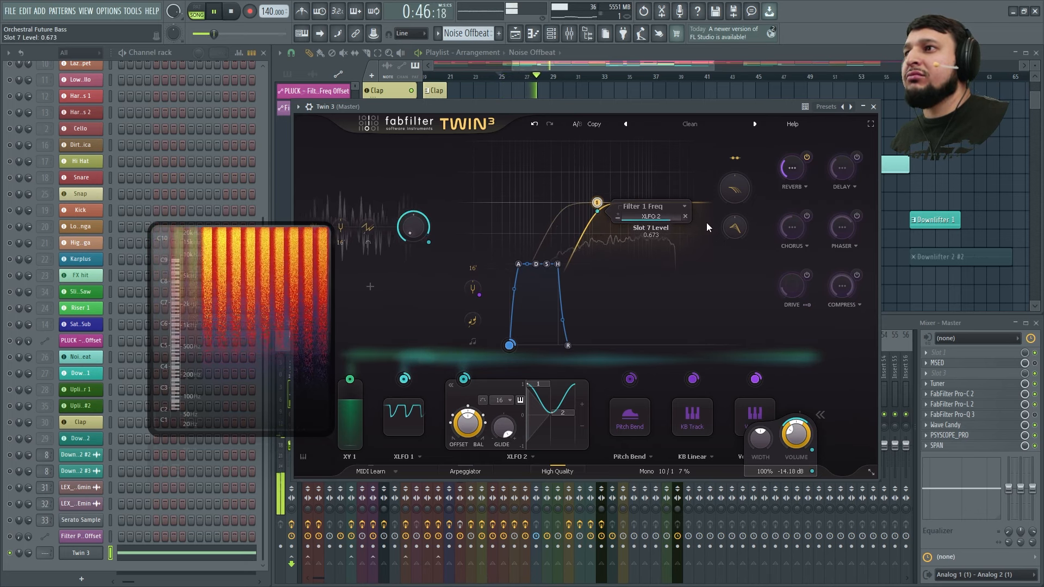
{"action": "left_click", "coordinate": [619, 215]}
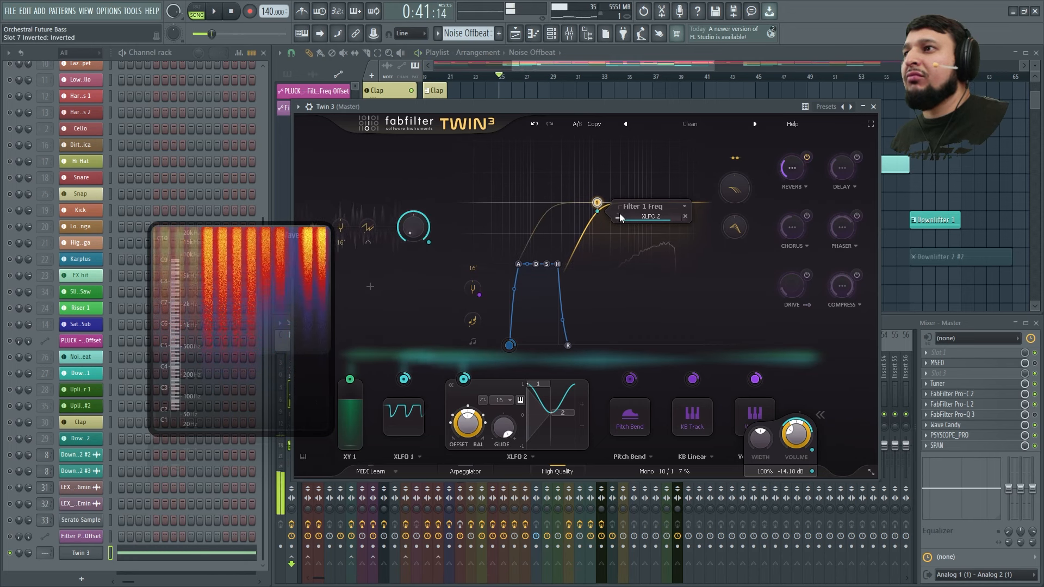
{"action": "key", "text": "space"}
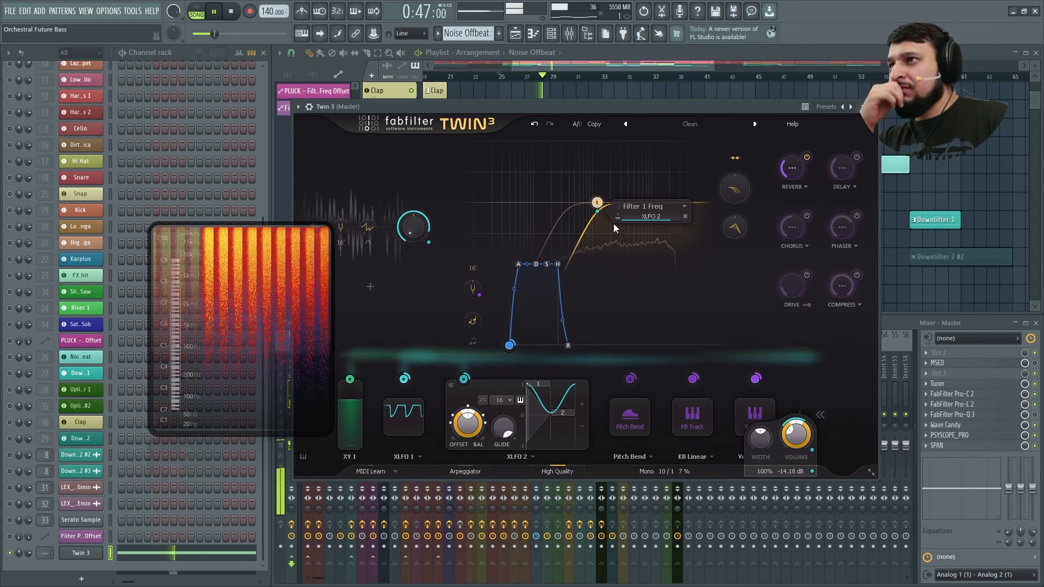
{"action": "left_click_drag", "start_coordinate": [600, 204], "coordinate": [722, 223]}
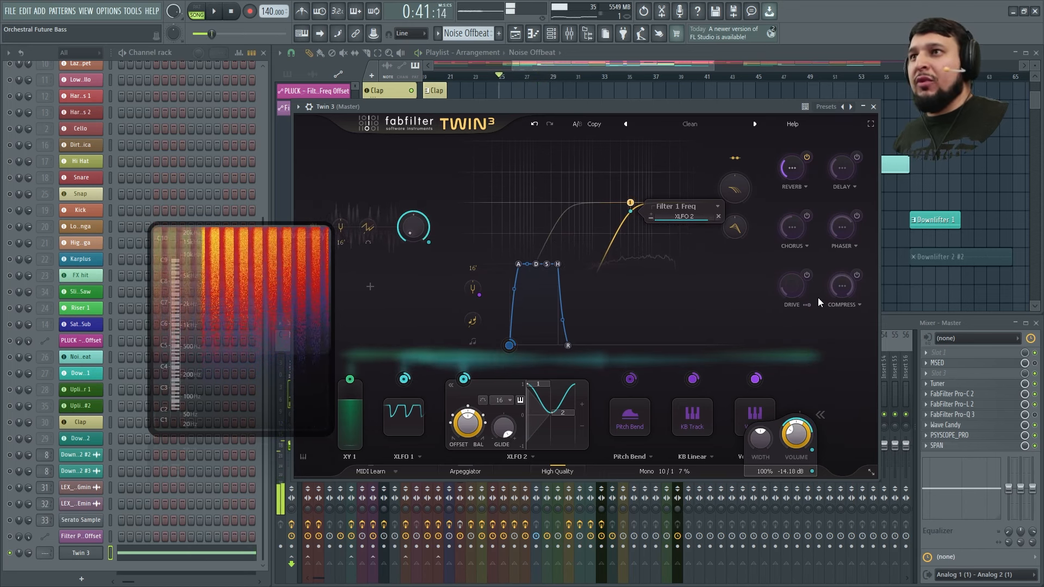
- Enable the delay, set its left and right time to 100%, and narrow its filters around a 436.55 Hz lower cutoff during playback
{"action": "left_click", "coordinate": [843, 178]}
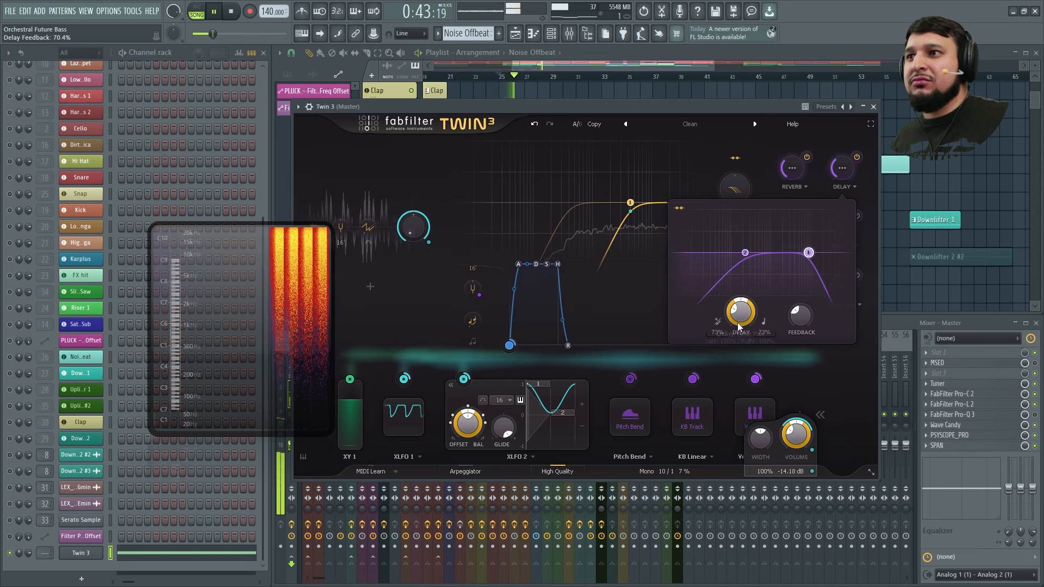
{"action": "left_click", "coordinate": [767, 323]}
{"action": "left_click", "coordinate": [788, 368]}
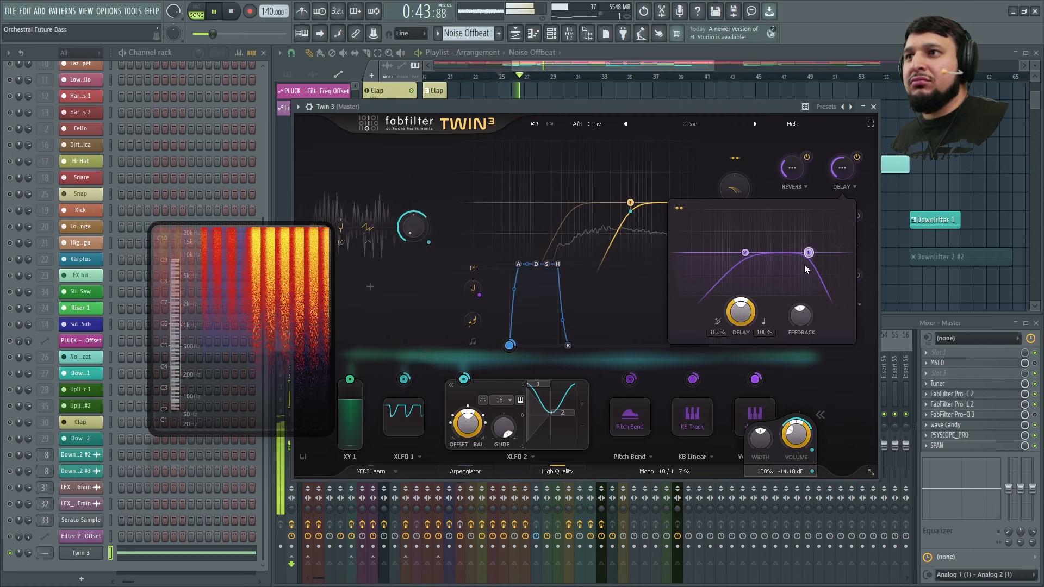
{"action": "left_click_drag", "start_coordinate": [801, 253], "coordinate": [759, 246]}
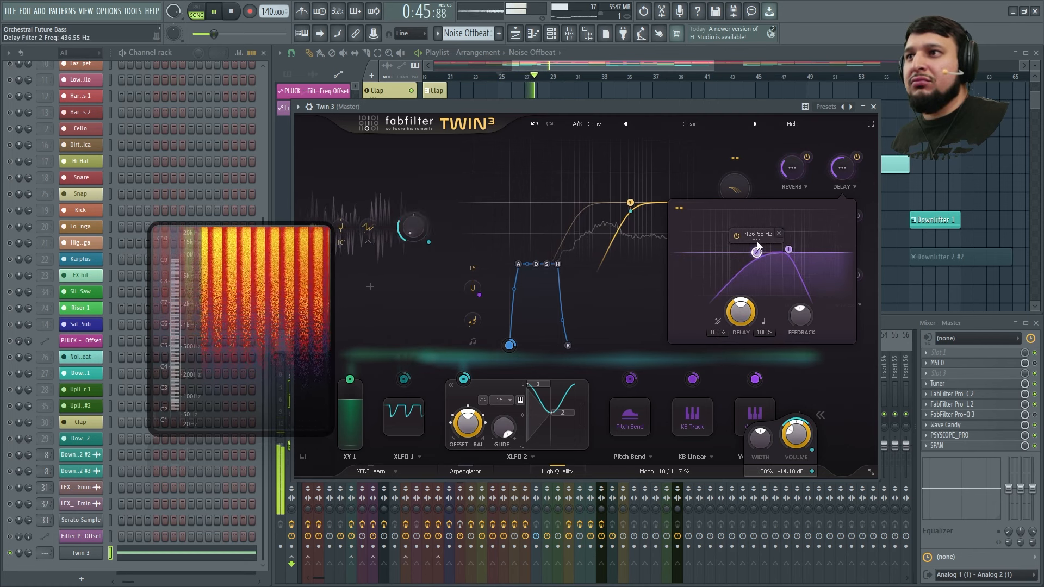
{"action": "key", "text": "space"}
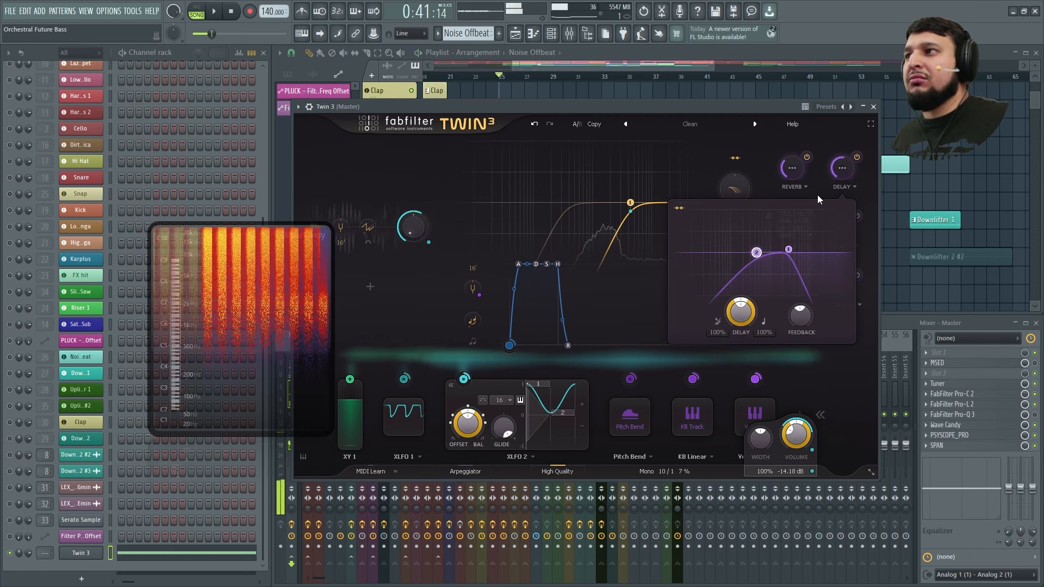
- Raise the delay's upper cutoff, set feedback to 23.8% and the left and right delay times to 400.5 and 403.8 while auditioning
{"action": "left_click_drag", "start_coordinate": [789, 250], "coordinate": [808, 254]}
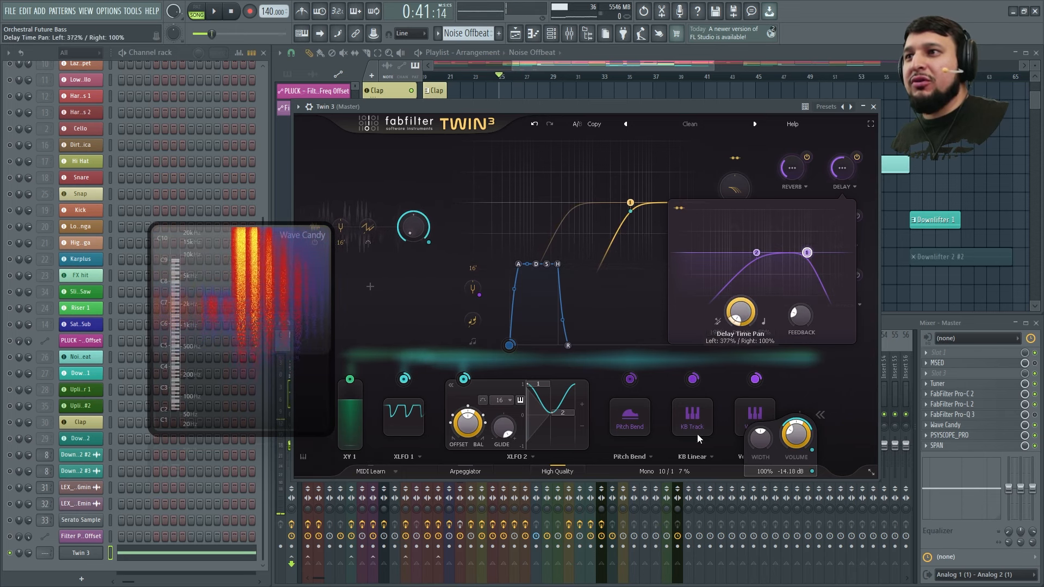
{"action": "left_click", "coordinate": [763, 322]}
{"action": "left_click", "coordinate": [774, 333]}
{"action": "key", "text": "space"}
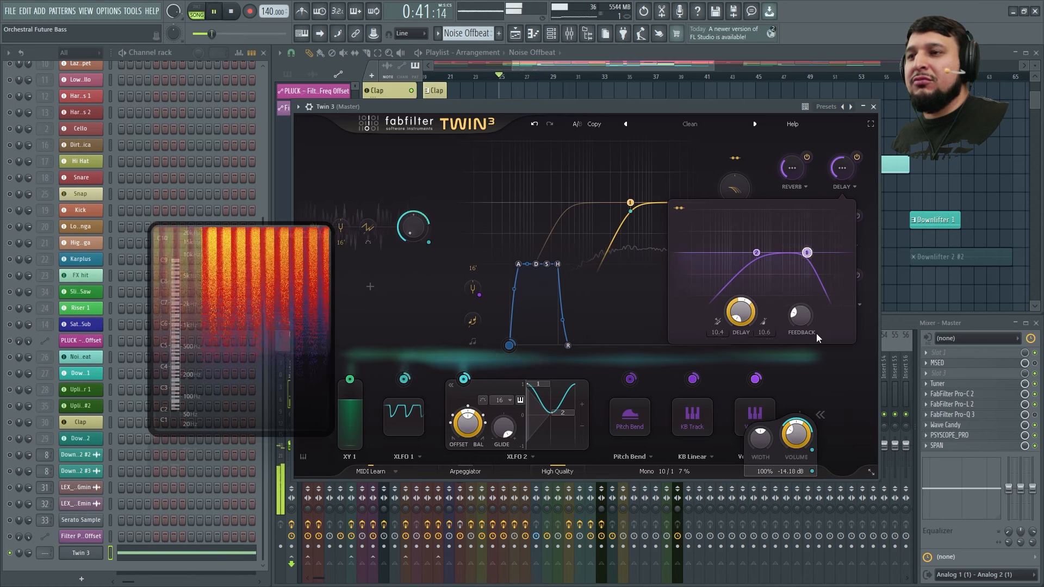
{"action": "left_click_drag", "start_coordinate": [792, 334], "coordinate": [790, 351]}
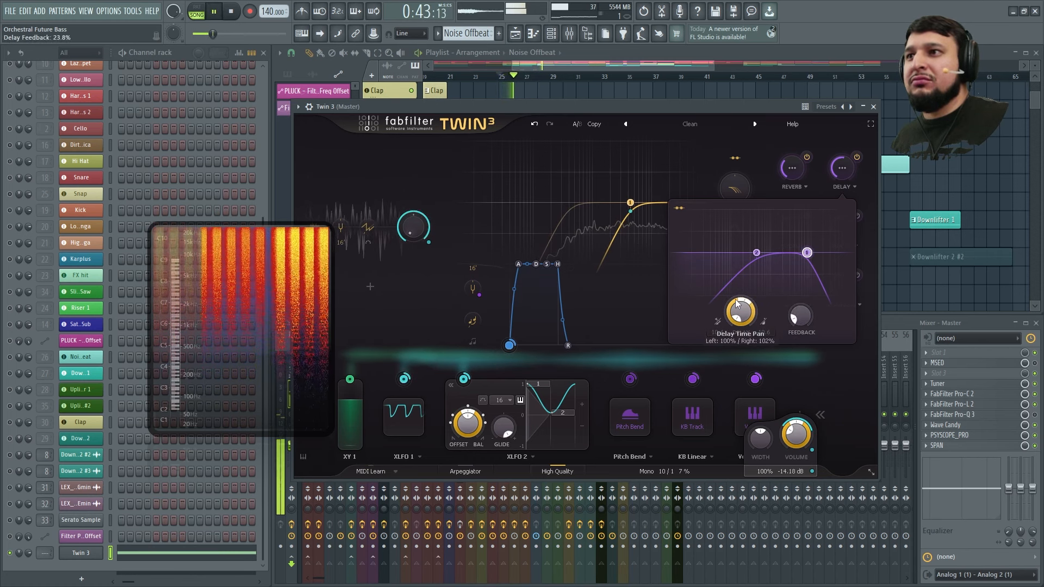
{"action": "left_click_drag", "start_coordinate": [736, 319], "coordinate": [729, 313]}
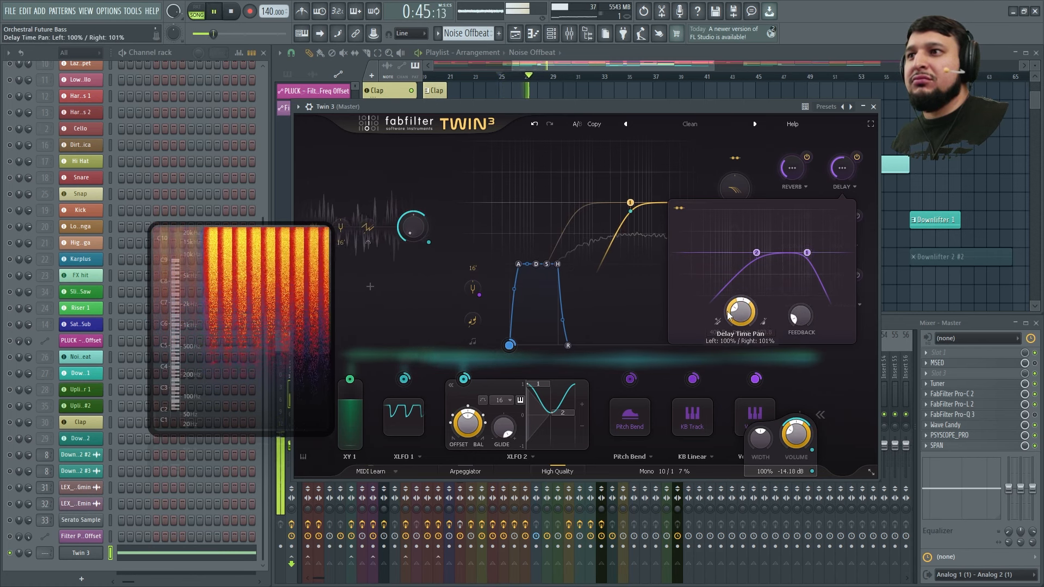
{"action": "key", "text": "space"}
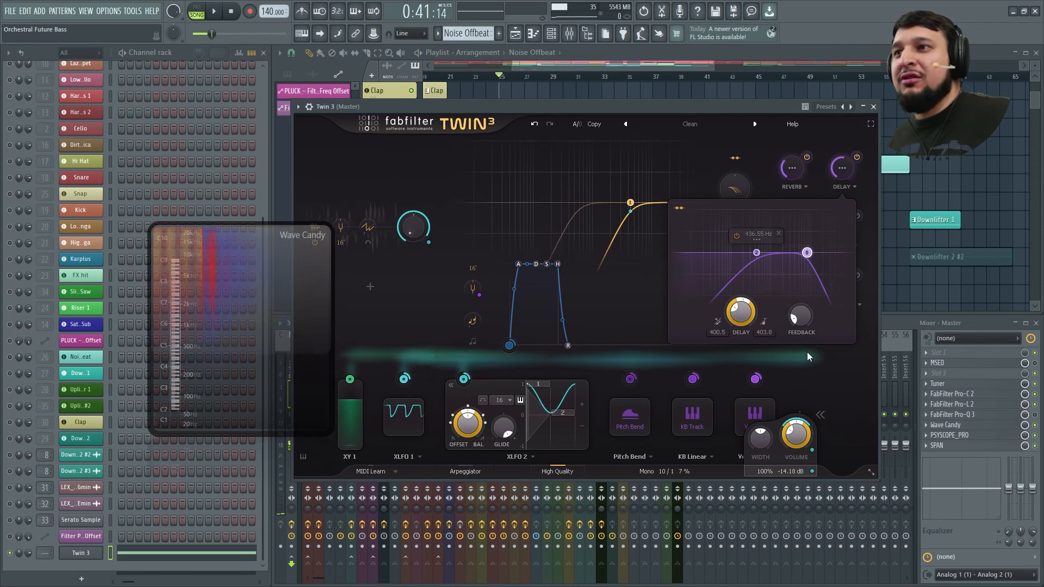
- Close the new Twin 3 patch, cut the notes from its channel and paste them into the Noise Offbeat channel
{"action": "left_click", "coordinate": [874, 107]}
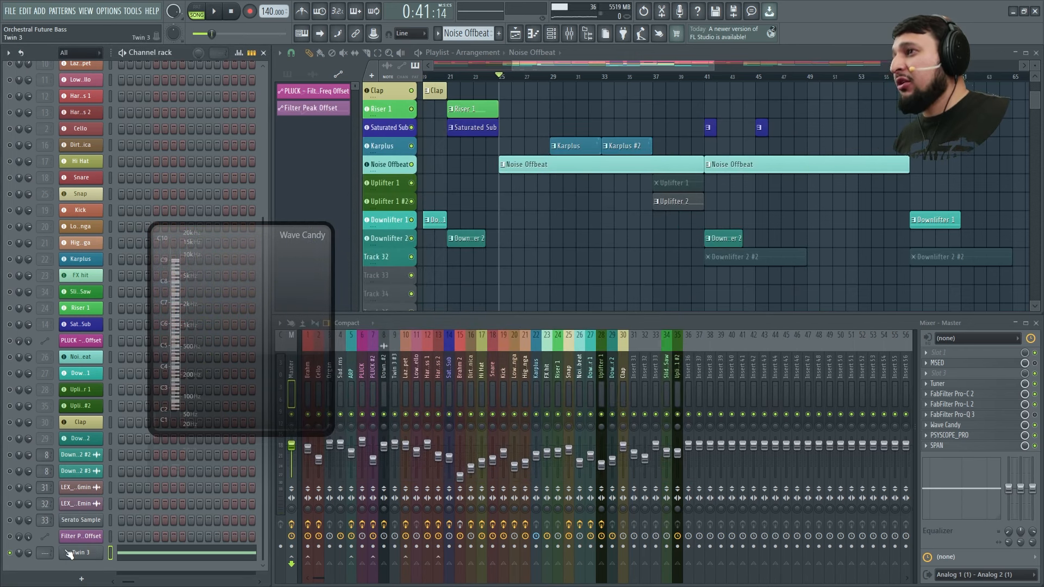
{"action": "right_click", "coordinate": [98, 558]}
{"action": "left_click", "coordinate": [259, 431]}
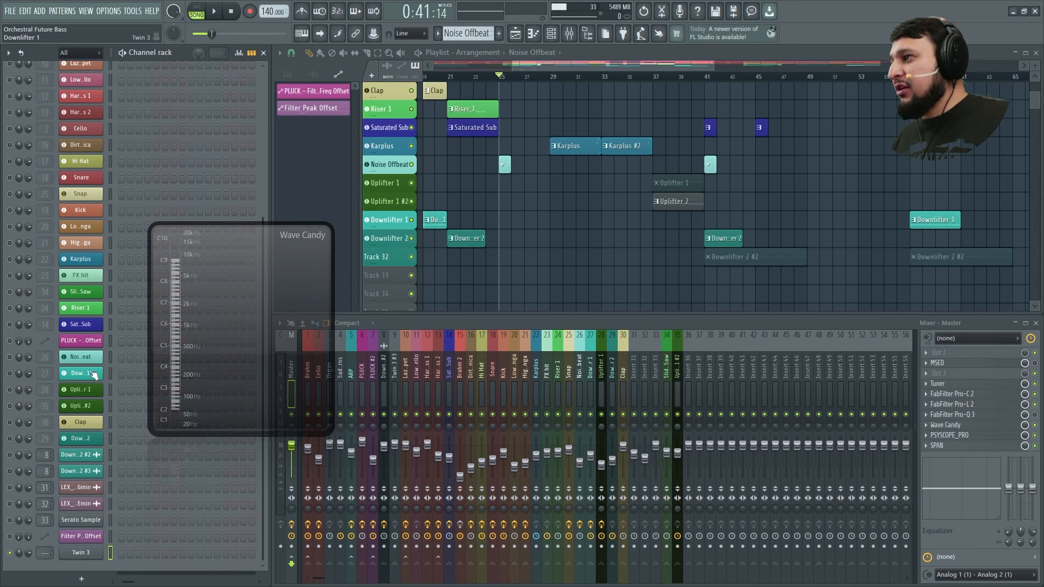
{"action": "right_click", "coordinate": [82, 356]}
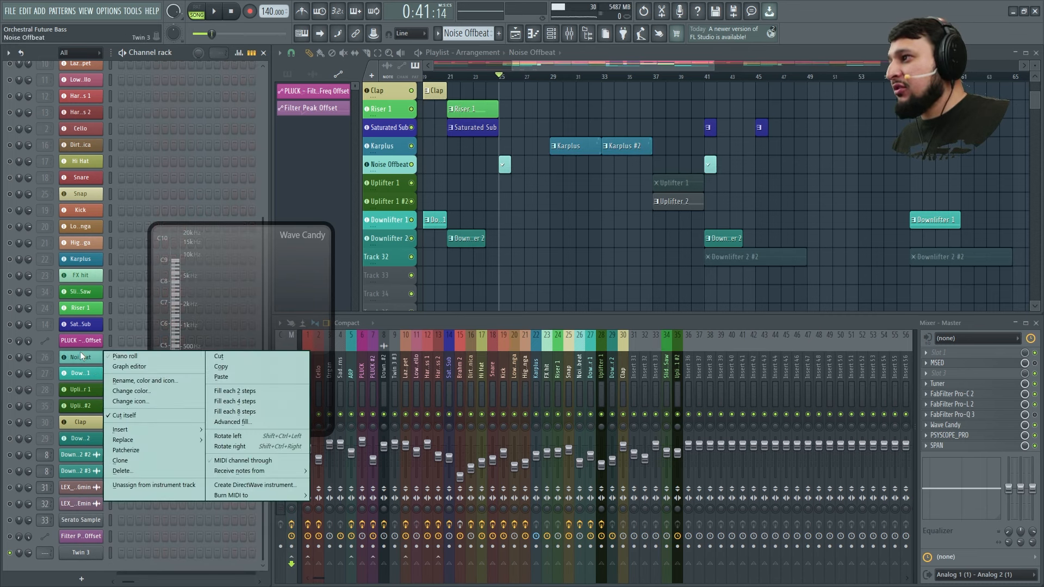
{"action": "left_click", "coordinate": [81, 356]}
{"action": "left_click", "coordinate": [82, 357]}
{"action": "right_click", "coordinate": [84, 358]}
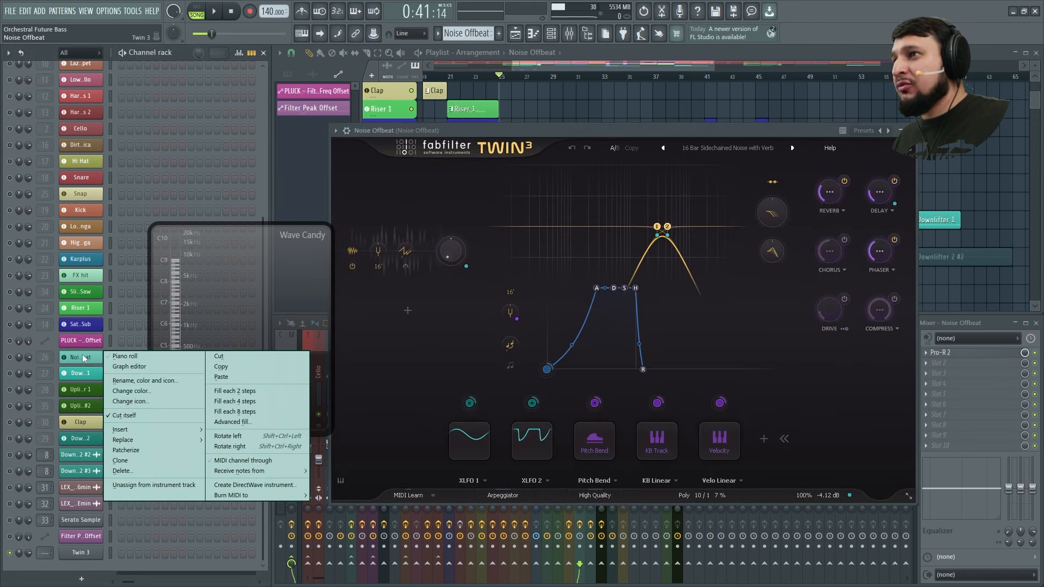
{"action": "left_click", "coordinate": [220, 376]}
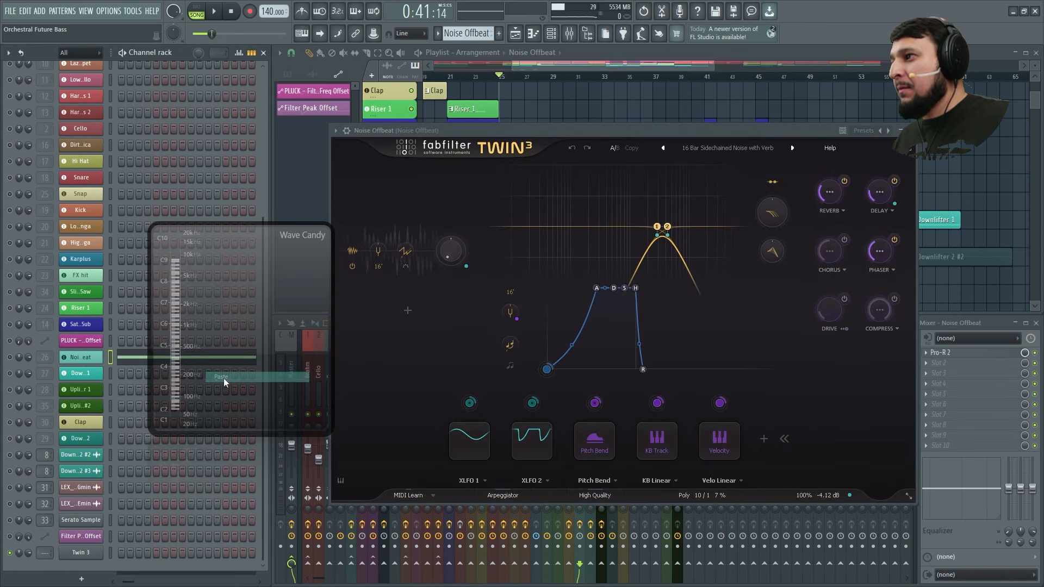
- Show the phaser settings in the Noise Offbeat patch, shorten its main envelope's attack and audition the sound
{"action": "left_click", "coordinate": [882, 253]}
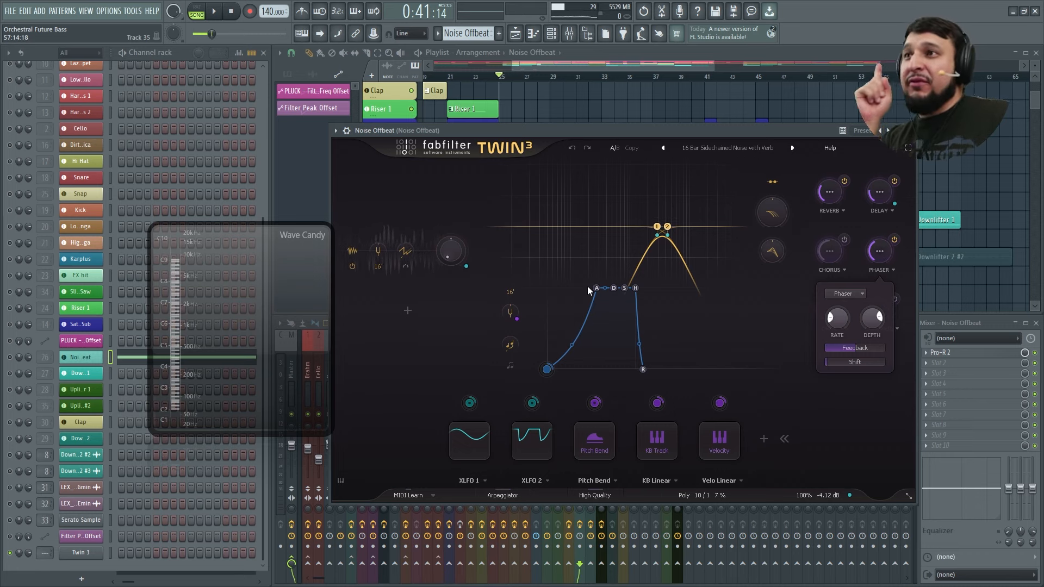
{"action": "mouse_move", "coordinate": [598, 286]}
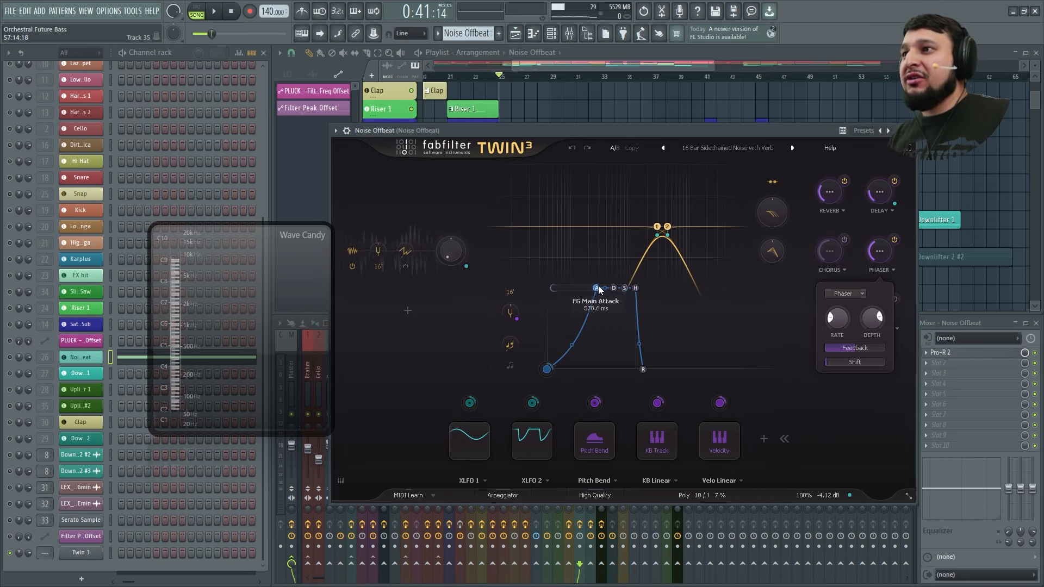
{"action": "left_click_drag", "start_coordinate": [598, 286], "coordinate": [487, 275]}
{"action": "key", "text": "space"}
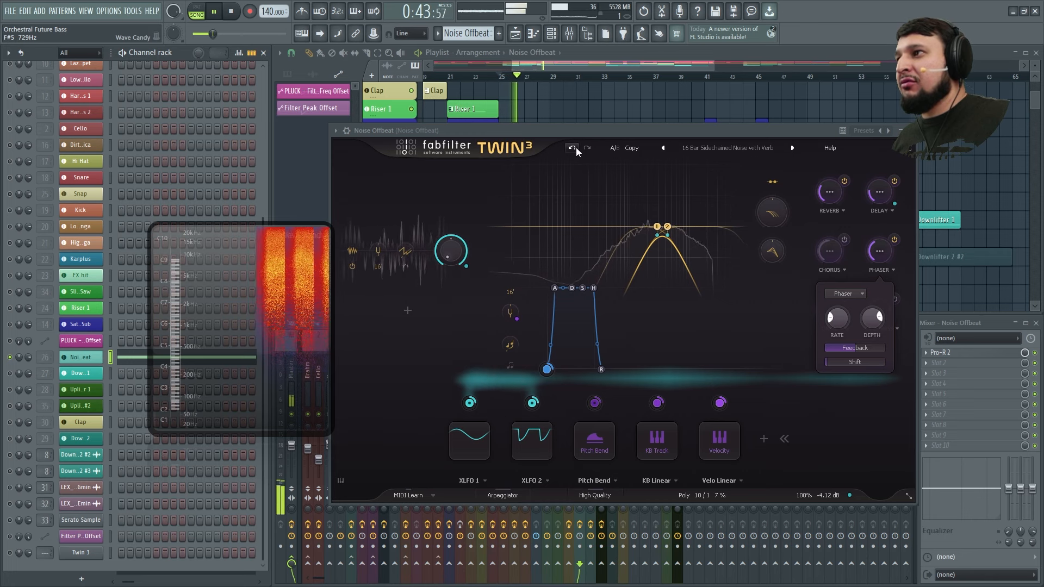
{"action": "key", "text": "space"}
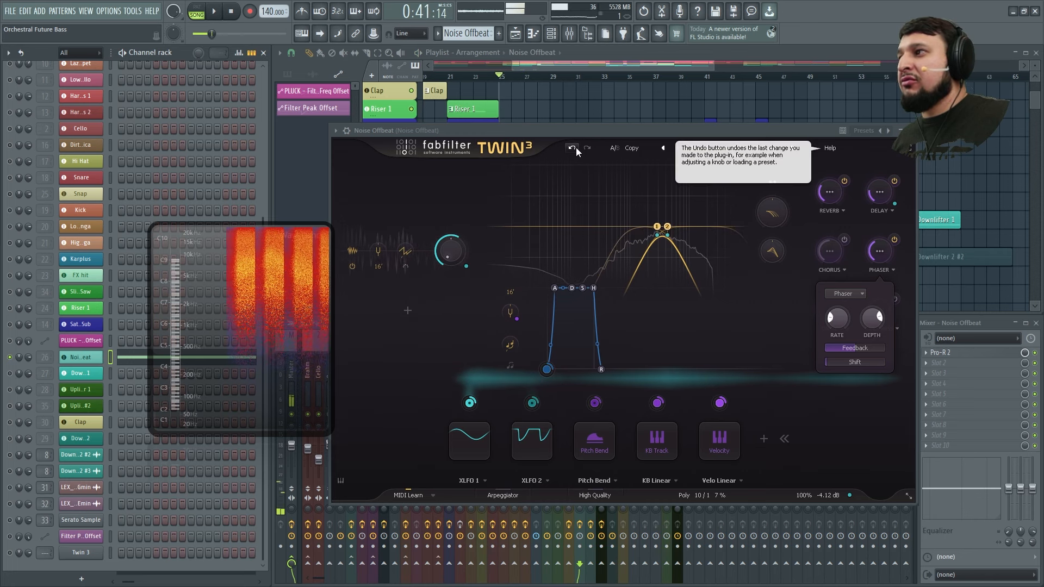
- Review XLFO 2's rate options in the Noise Offbeat patch, then unsolo the channel and audition it in the full mix
{"action": "left_click", "coordinate": [527, 443]}
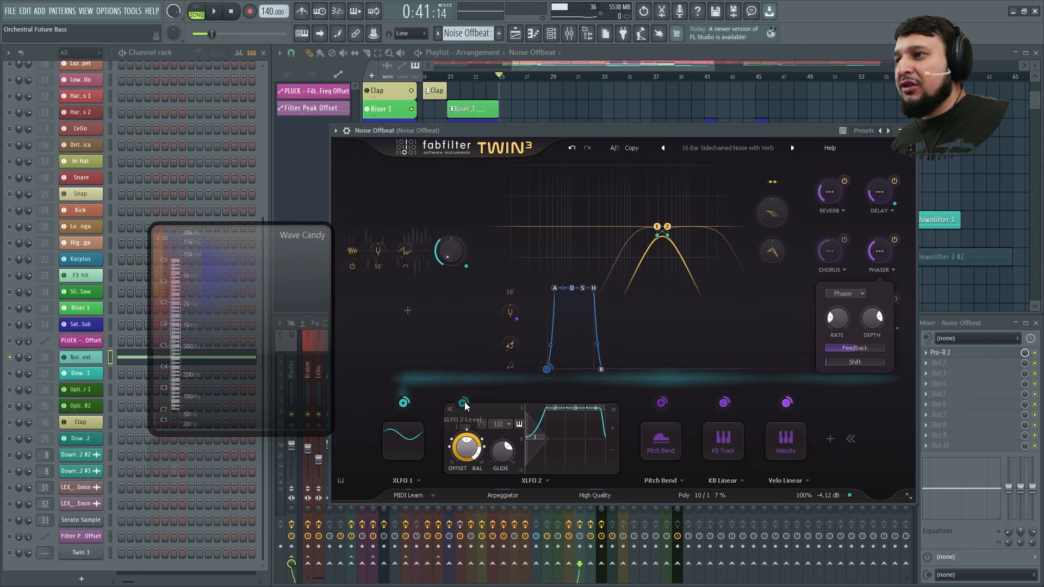
{"action": "left_click", "coordinate": [494, 425]}
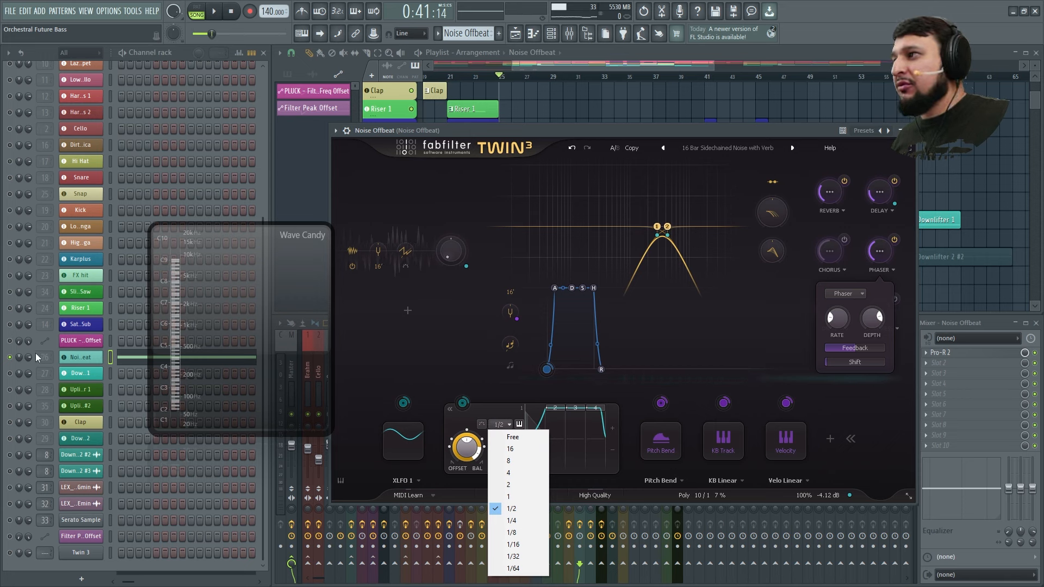
{"action": "left_click", "coordinate": [11, 357]}
{"action": "key", "text": "space"}
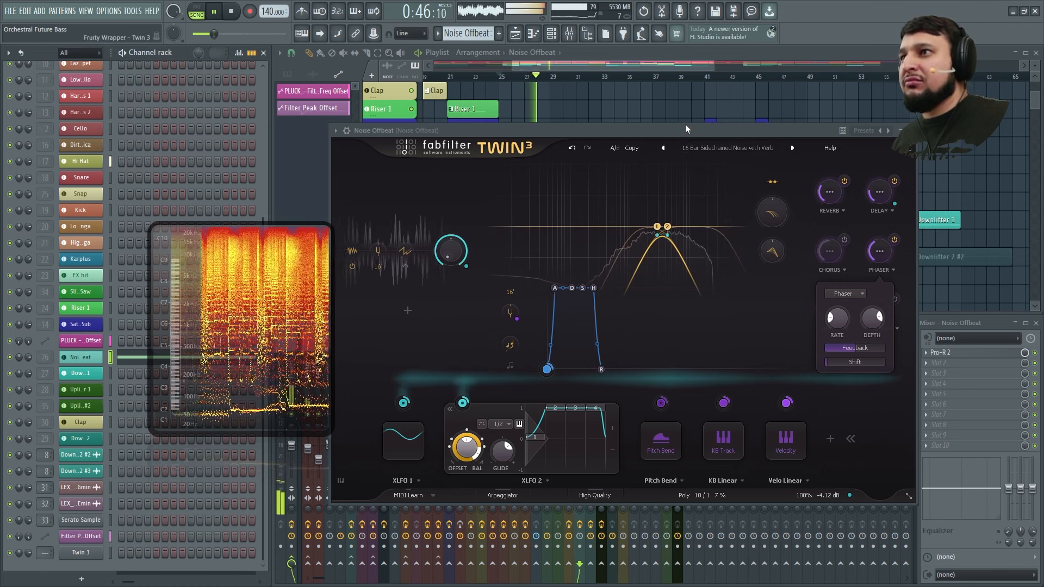
{"action": "left_click_drag", "start_coordinate": [686, 134], "coordinate": [680, 184]}
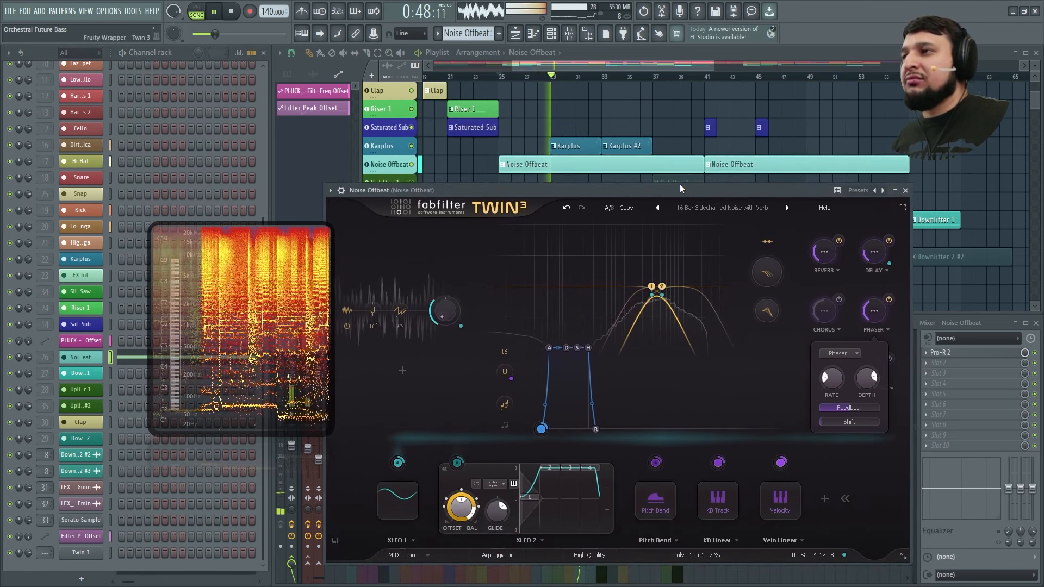
{"action": "key", "text": "space"}
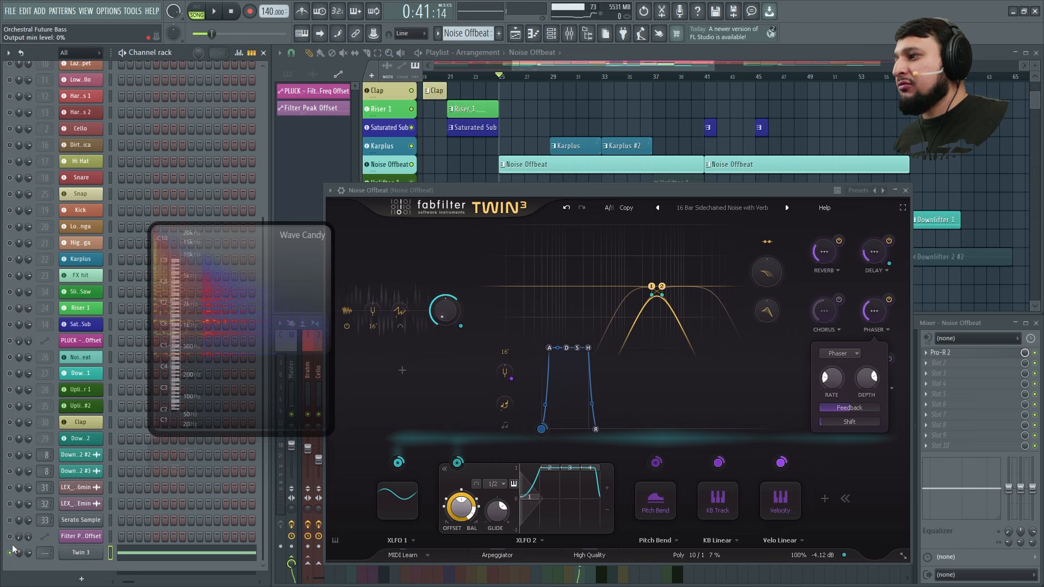
- Audition the rebuilt Twin 3 patch in the full mix, set its XLFO 1 rate to 1/2 and show its delay settings
{"action": "key", "text": "space"}
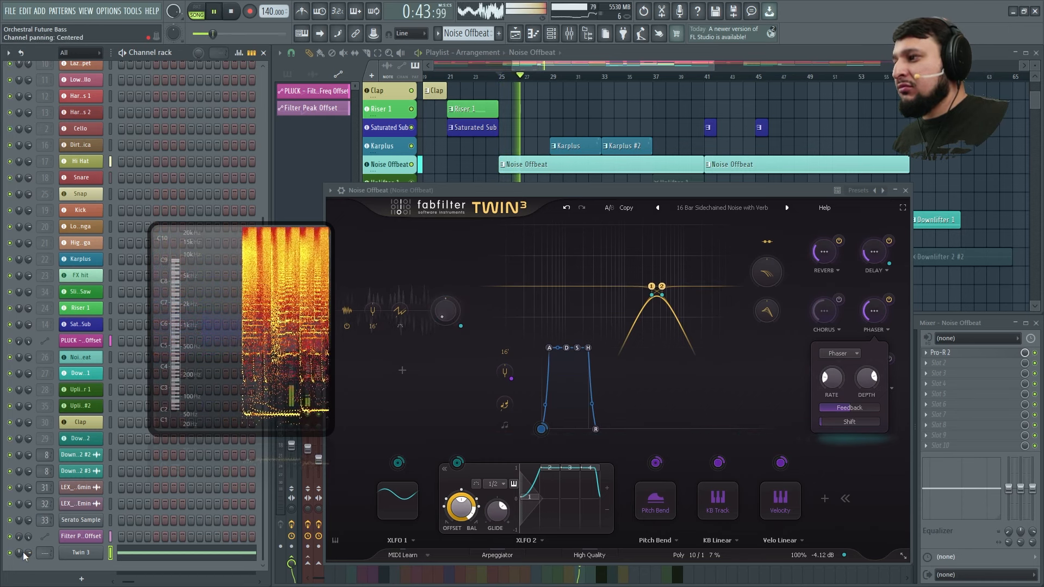
{"action": "left_click", "coordinate": [83, 554]}
{"action": "key", "text": "space"}
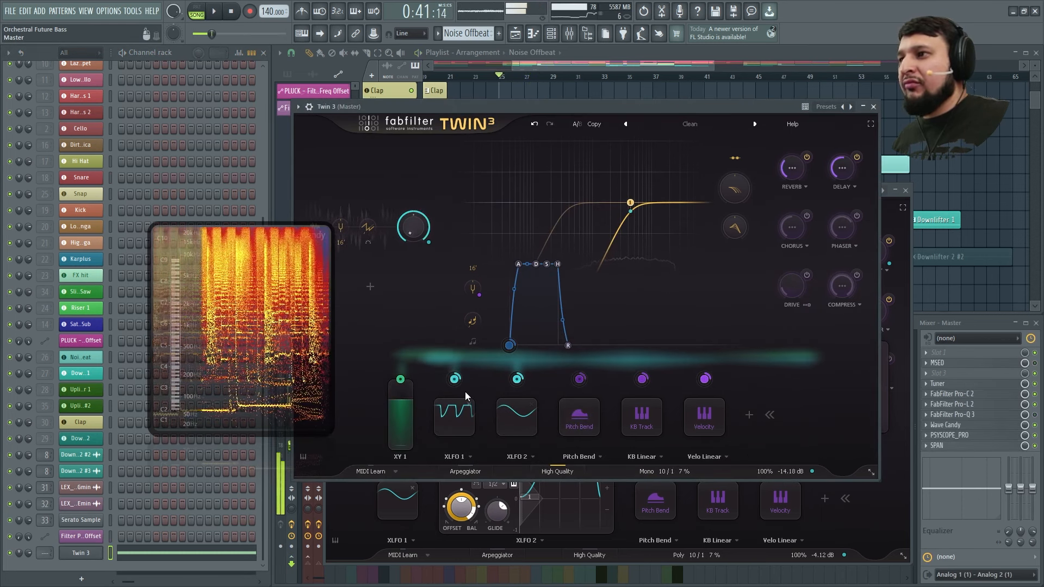
{"action": "left_click", "coordinate": [454, 416]}
{"action": "left_click", "coordinate": [423, 401]}
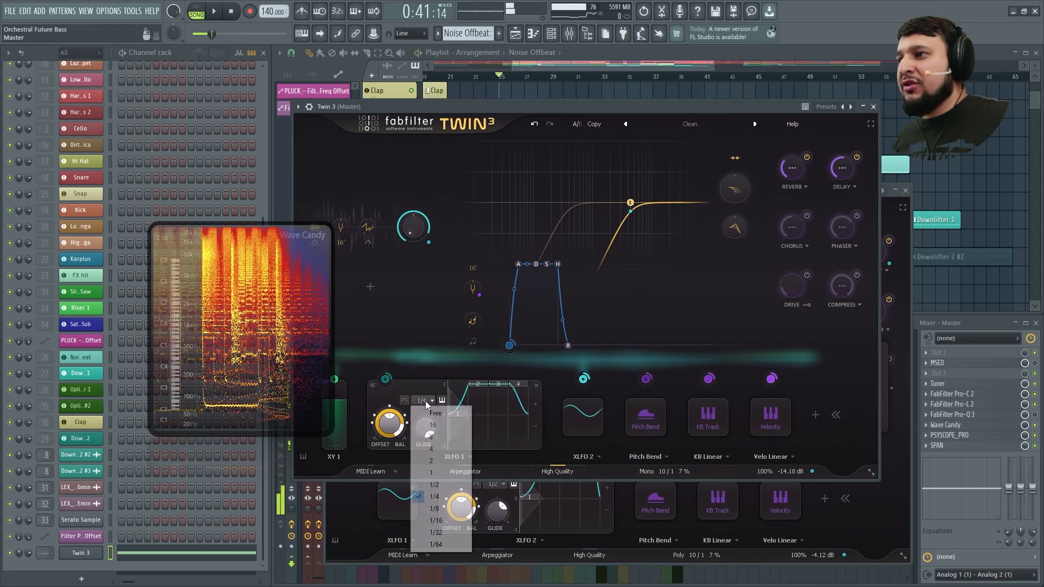
{"action": "left_click", "coordinate": [433, 485]}
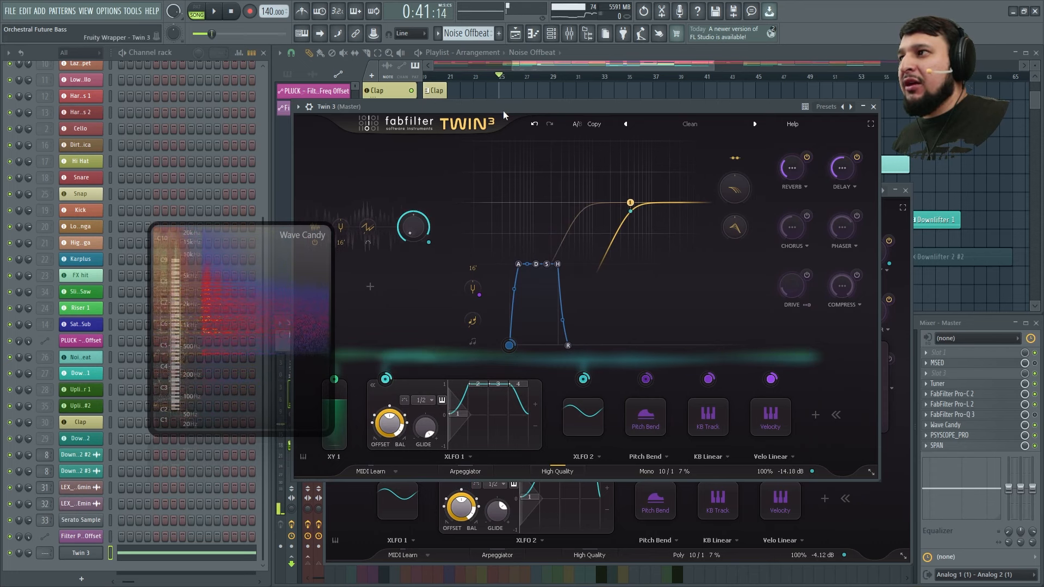
{"action": "left_click", "coordinate": [844, 169]}
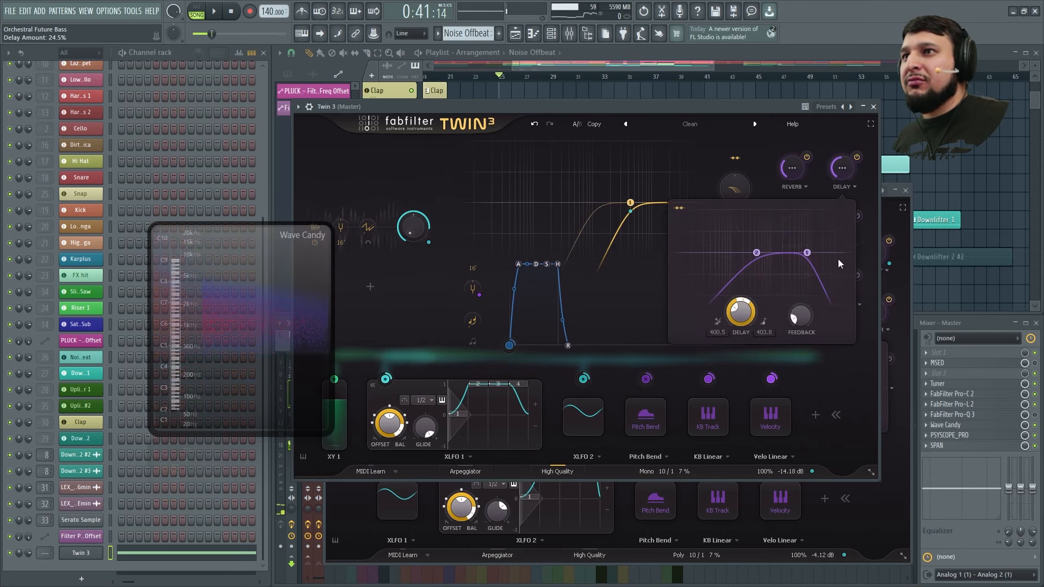
{"action": "key", "text": "space"}
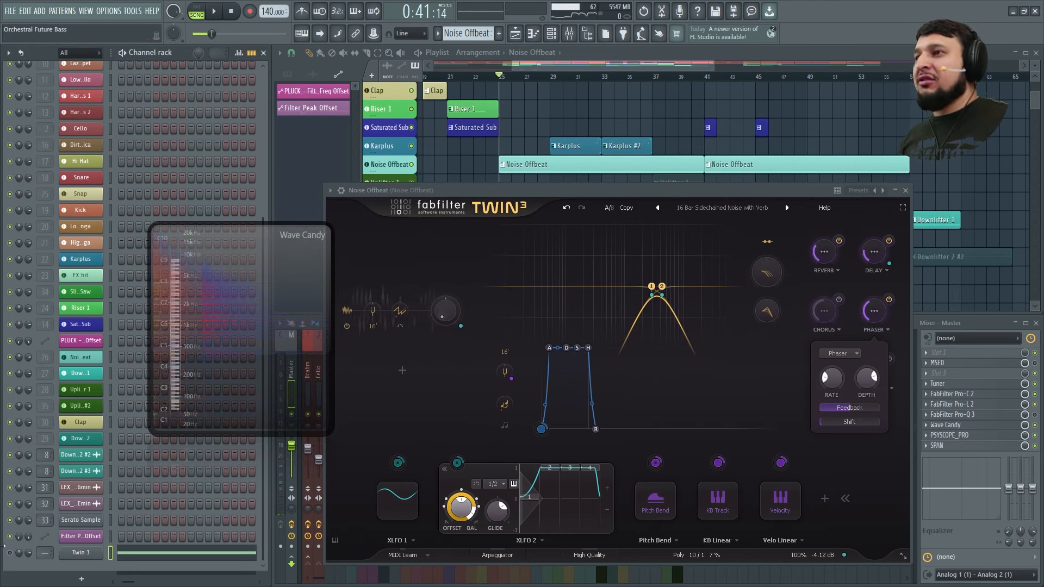
- Move the note pattern from the Twin 3 channel back to the Noise Offbeat channel by cutting and pasting it
{"action": "right_click", "coordinate": [87, 553]}
{"action": "left_click", "coordinate": [282, 431]}
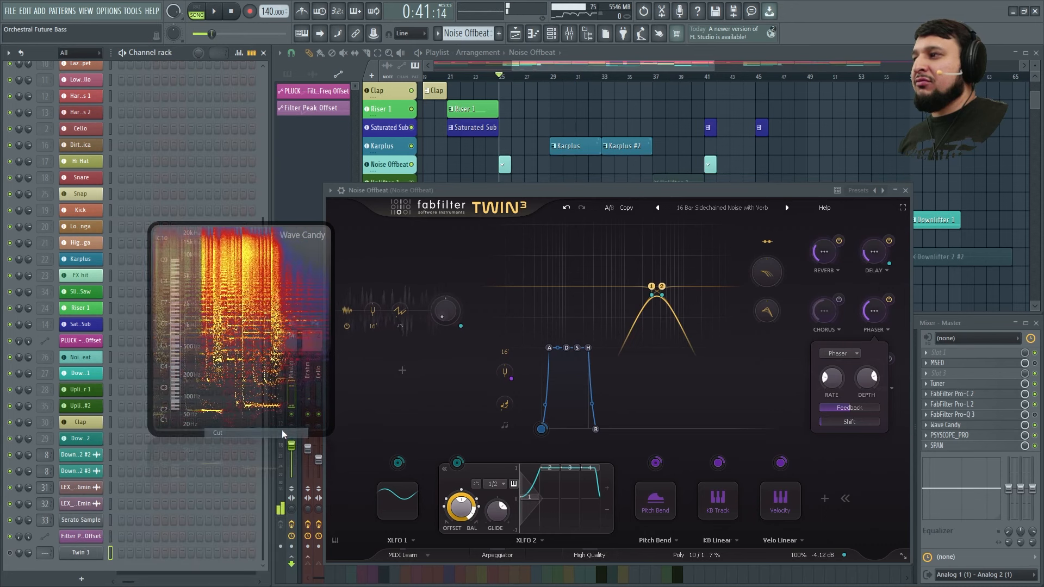
{"action": "right_click", "coordinate": [95, 358]}
{"action": "left_click", "coordinate": [237, 377]}
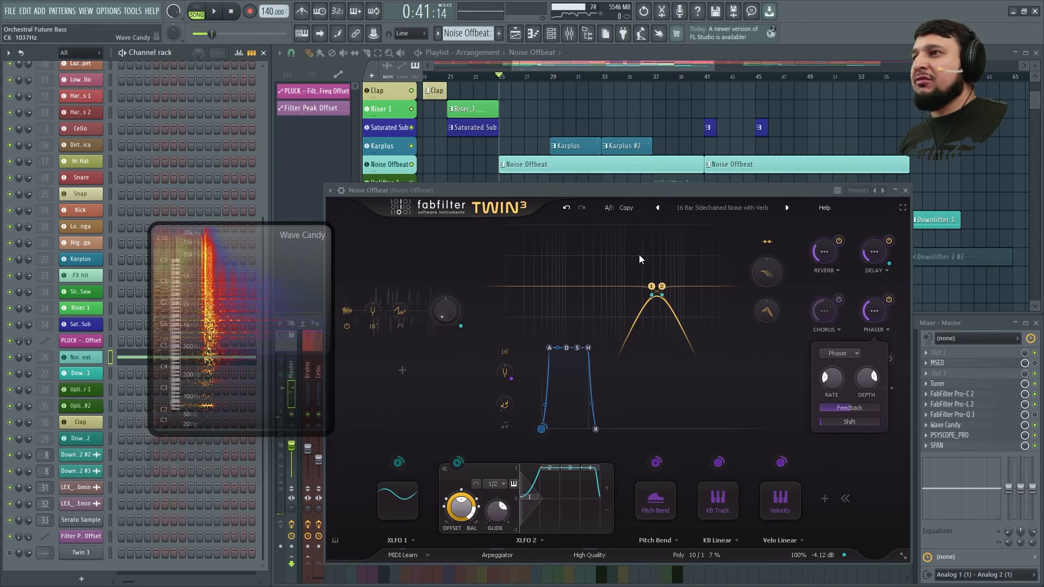
- Play the full arrangement with the original Noise Offbeat patch and close its plugin window
{"action": "key", "text": "space"}
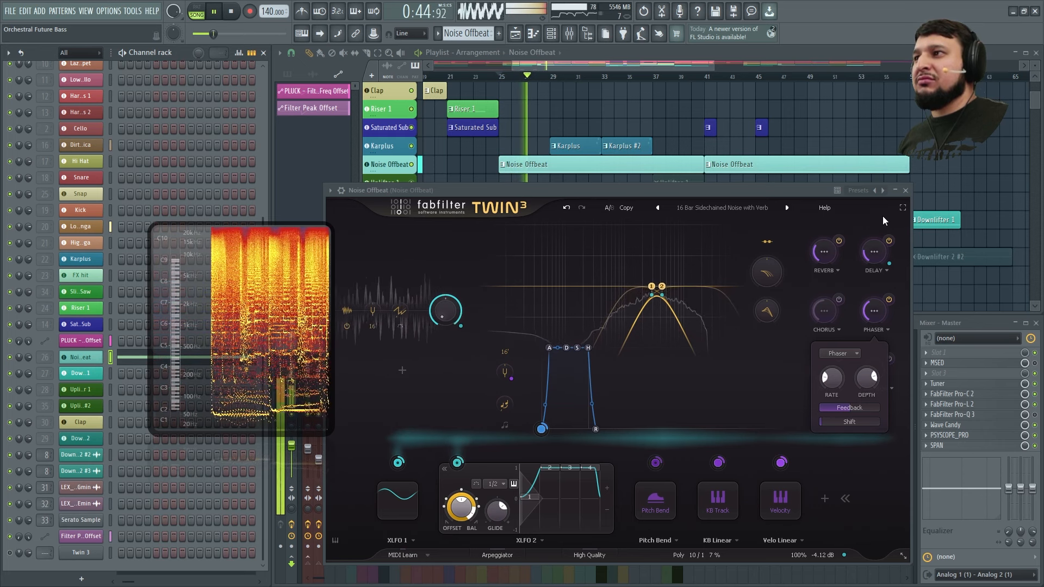
{"action": "left_click", "coordinate": [905, 191]}
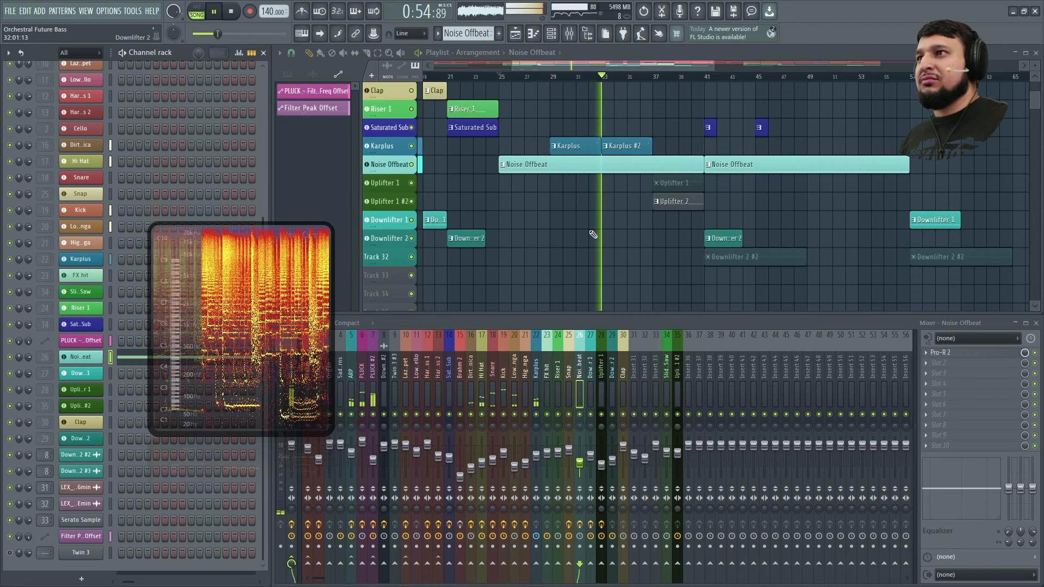
{"action": "key", "text": "space"}
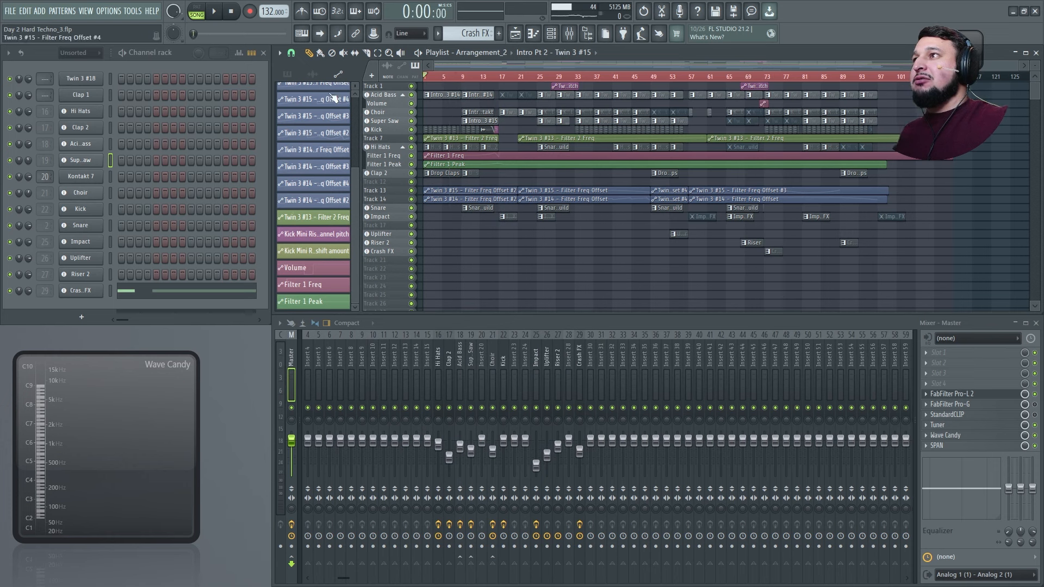
- Play the Day 2 Hard Techno arrangement from the start and inspect the Pro-L 2 limiter on the master
{"action": "key", "text": "space"}
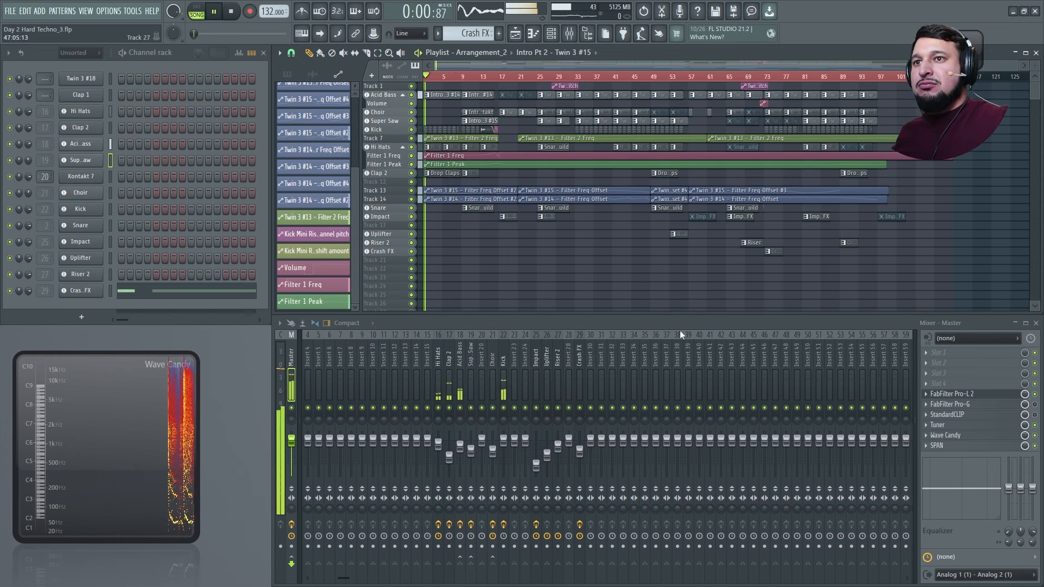
{"action": "left_click", "coordinate": [957, 394]}
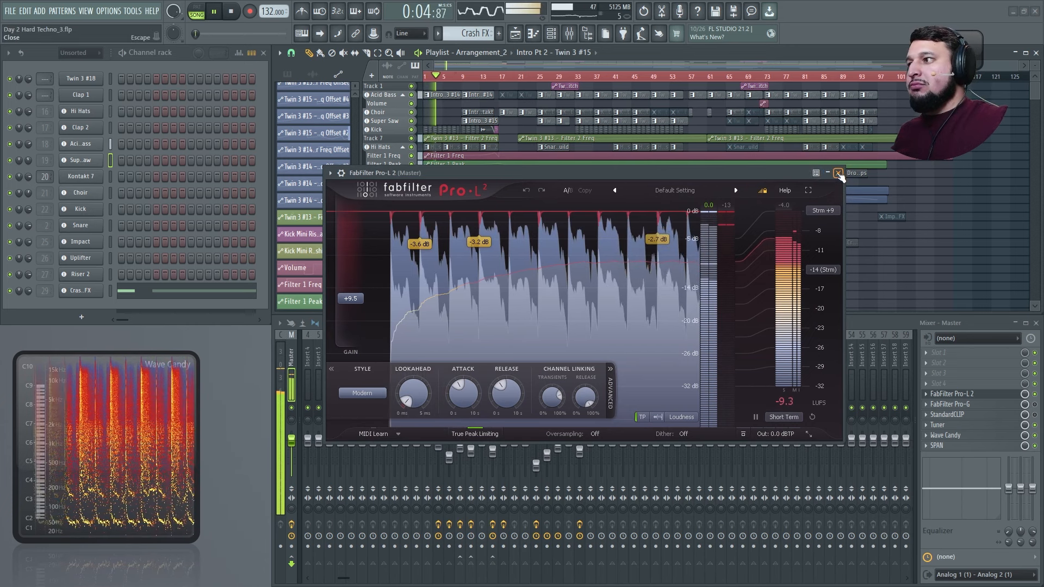
{"action": "left_click", "coordinate": [838, 173]}
- Examine the effect chains of the Hi Hats, Super Saw, Choir and Kick mixer tracks during playback
{"action": "left_click", "coordinate": [440, 374]}
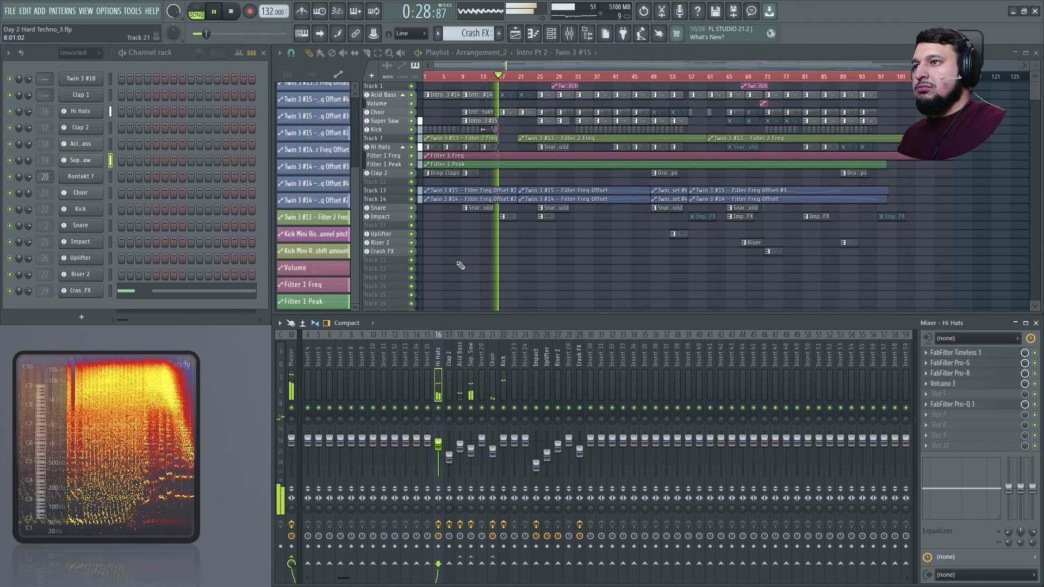
{"action": "left_click", "coordinate": [472, 360]}
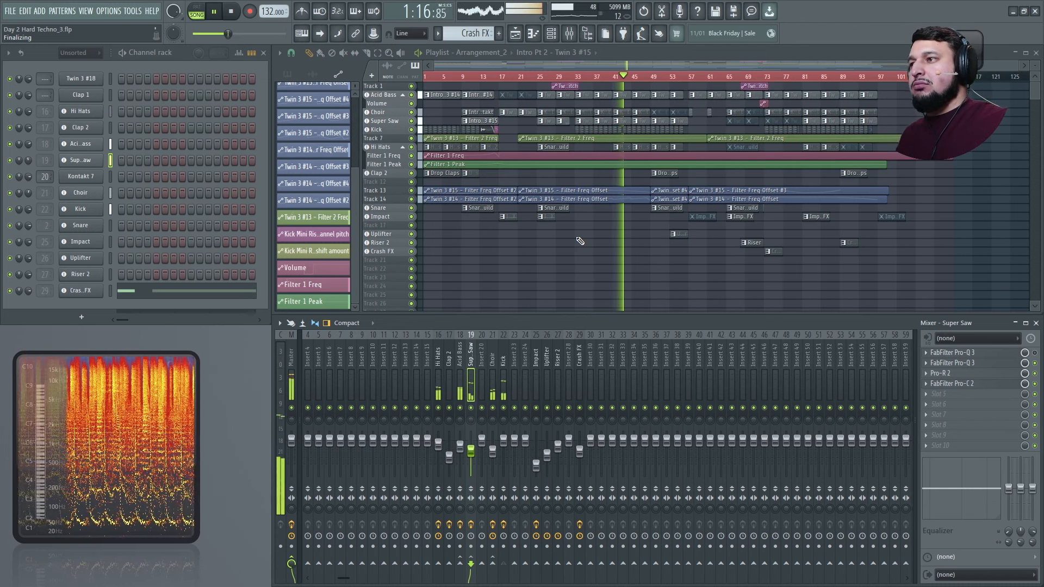
{"action": "left_click", "coordinate": [493, 363]}
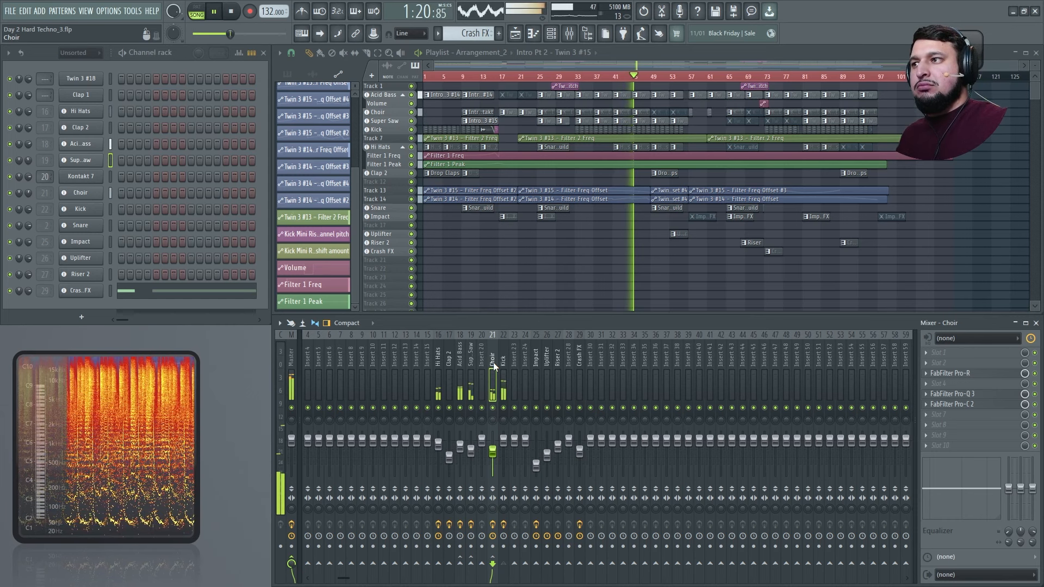
{"action": "left_click", "coordinate": [501, 365]}
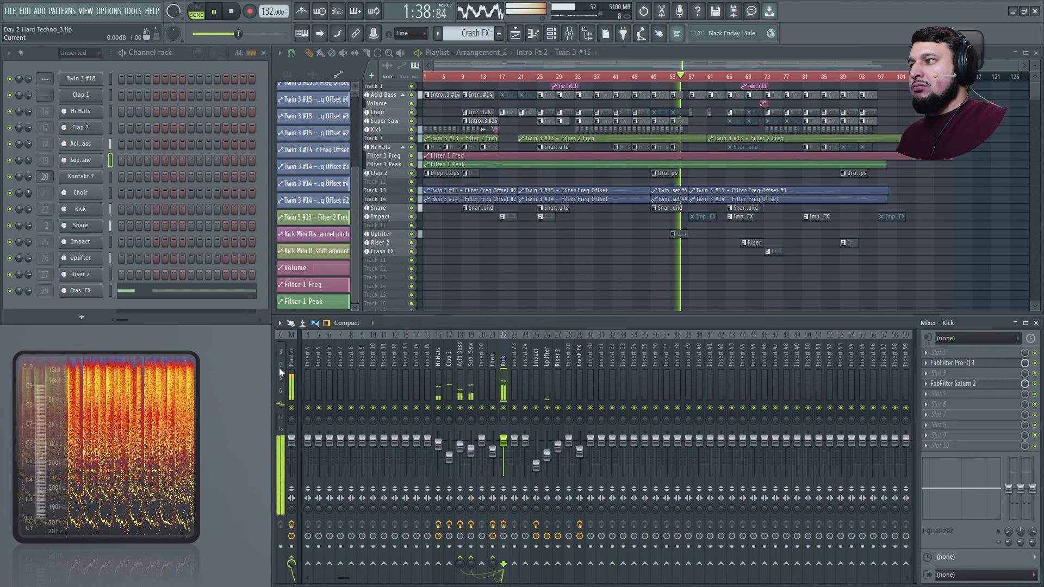
- Inspect the Acid Bass mixer track's Saturn 2 and Pro-Q 3 settings while the section from bar 53 plays
{"action": "left_click_drag", "start_coordinate": [603, 273], "coordinate": [803, 80]}
{"action": "left_click_drag", "start_coordinate": [624, 237], "coordinate": [797, 75]}
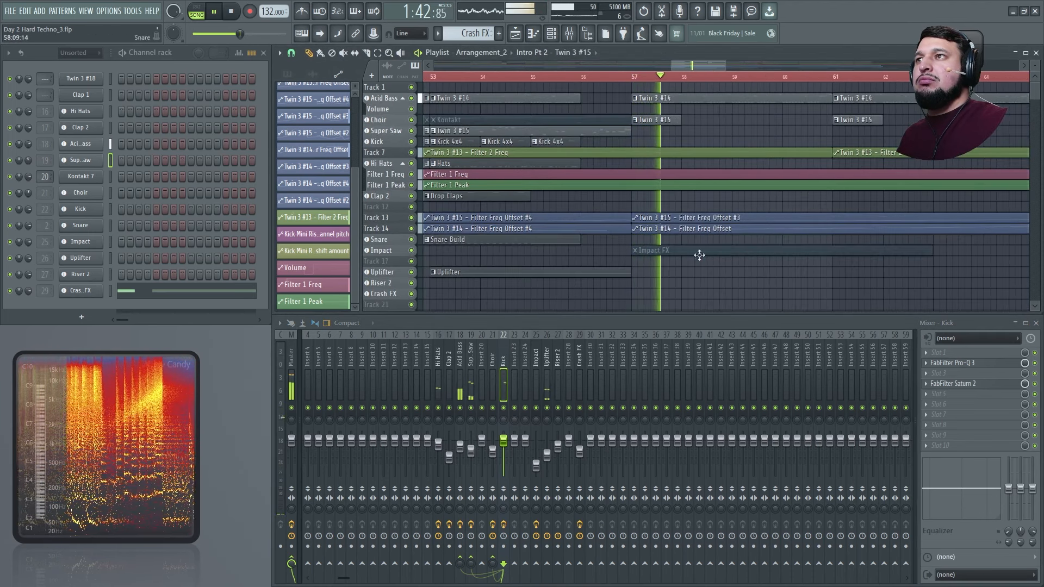
{"action": "left_click", "coordinate": [459, 380]}
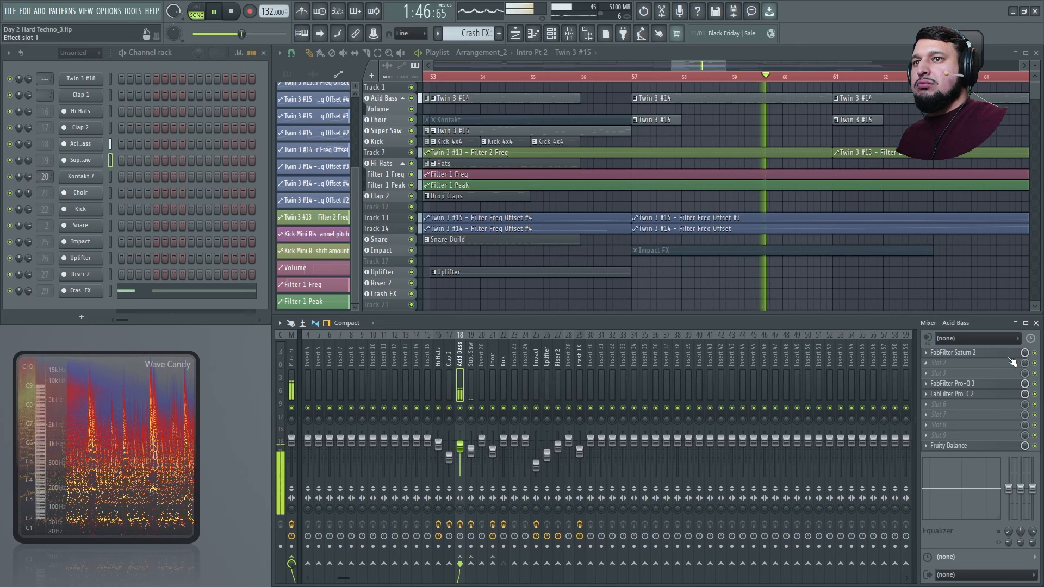
{"action": "left_click", "coordinate": [953, 352]}
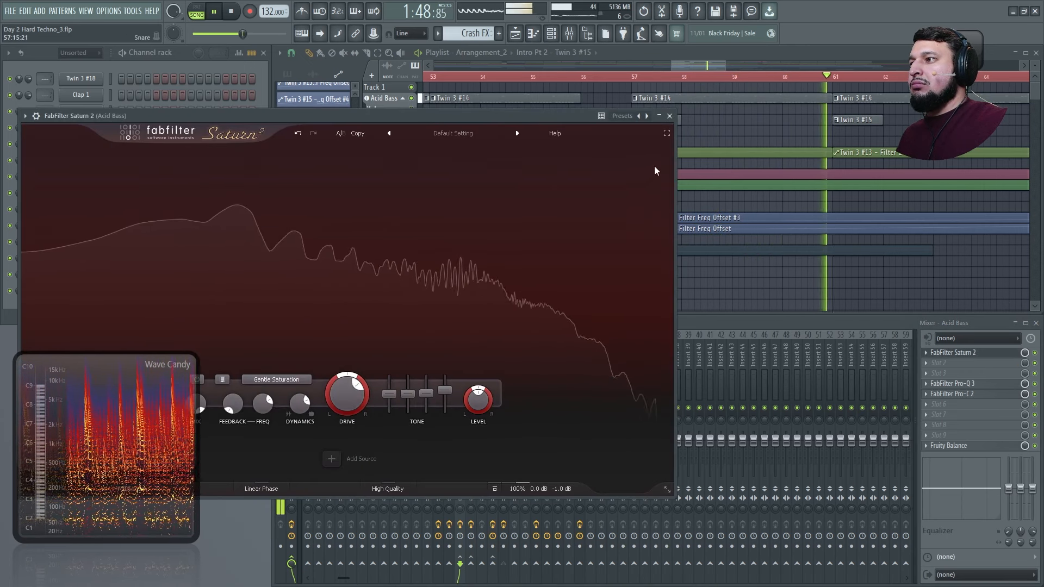
{"action": "left_click", "coordinate": [671, 117]}
{"action": "left_click", "coordinate": [968, 384]}
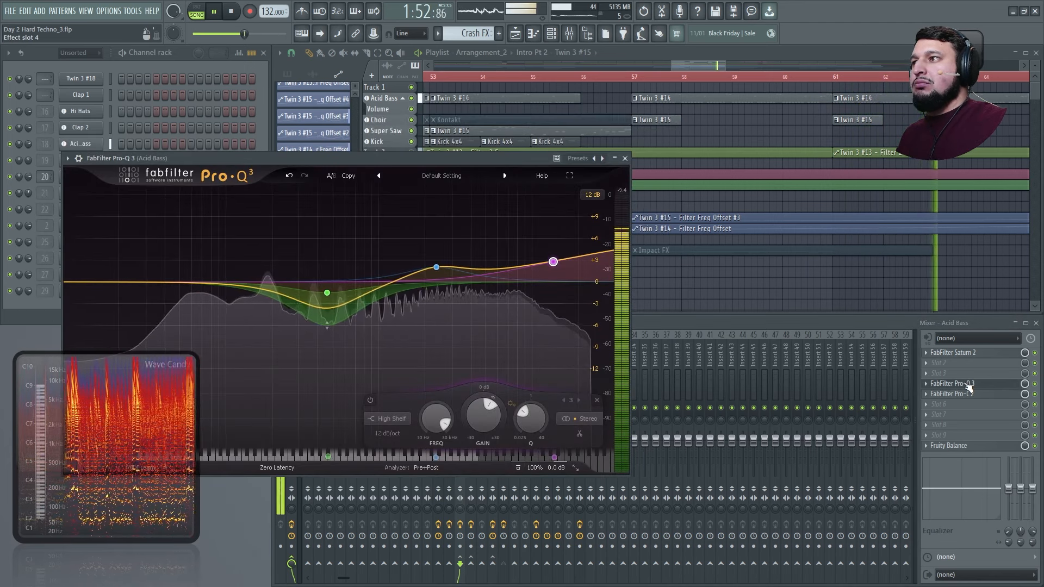
{"action": "left_click", "coordinate": [971, 385]}
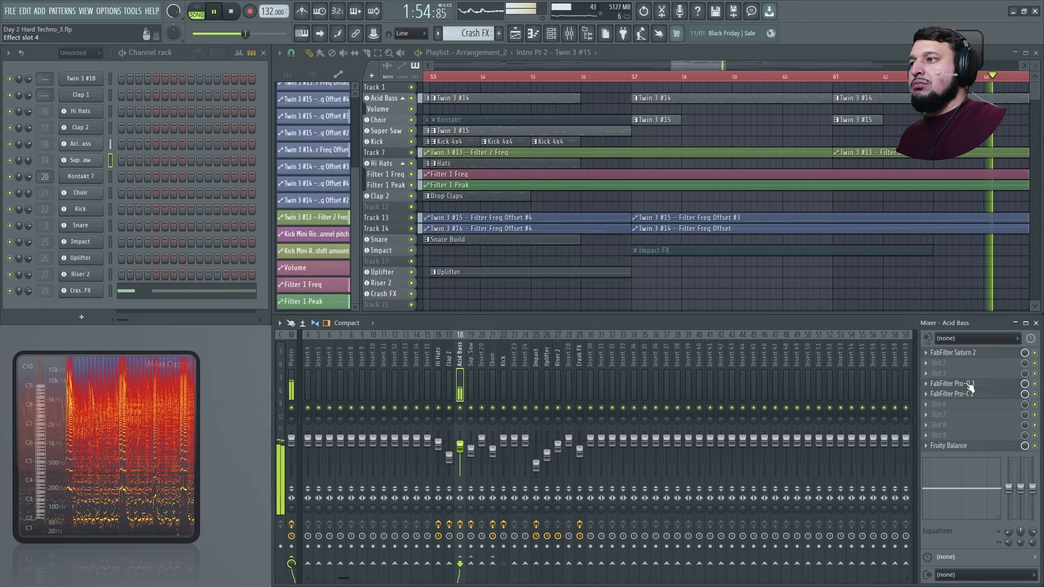
- Follow the rest of the Hard Techno arrangement to its end, stop playback and return to a close view of the intro
{"action": "scroll", "coordinate": [677, 253], "scroll_direction": "down", "scroll_amount": 3}
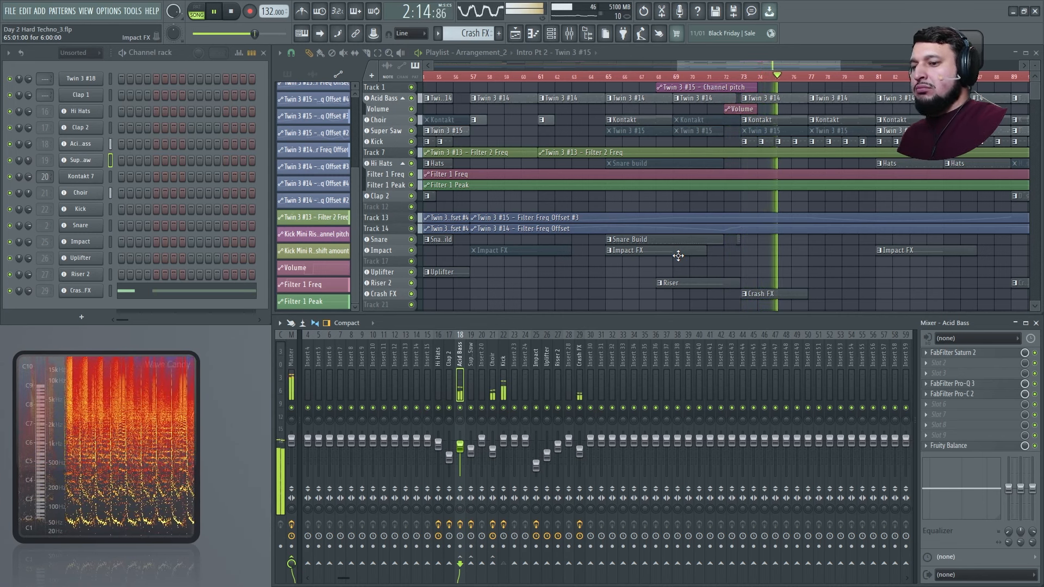
{"action": "scroll", "coordinate": [702, 269], "scroll_direction": "down", "scroll_amount": 3}
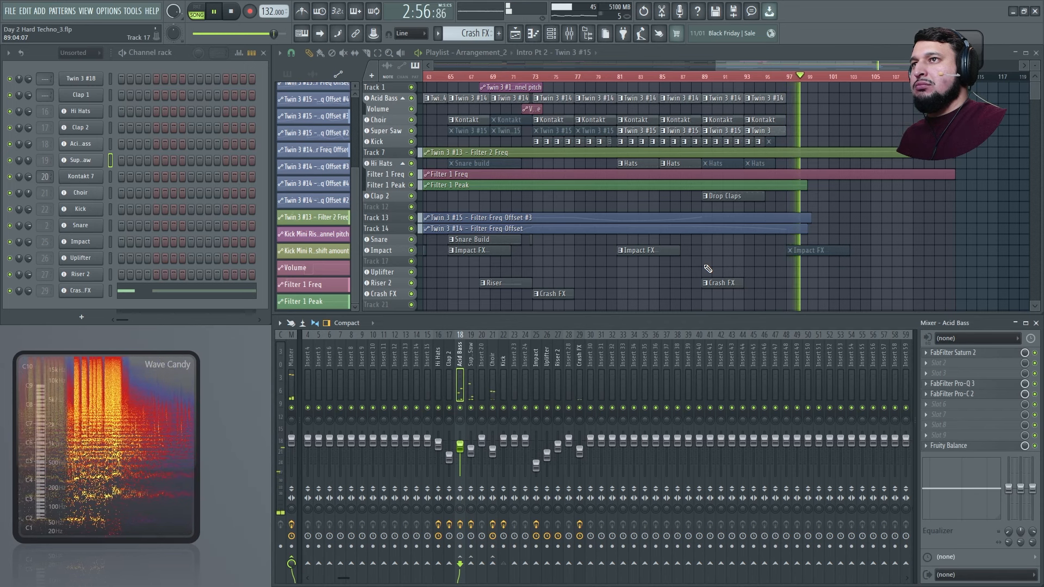
{"action": "right_click", "coordinate": [784, 277], "text": "ctrl"}
{"action": "key", "text": "space"}
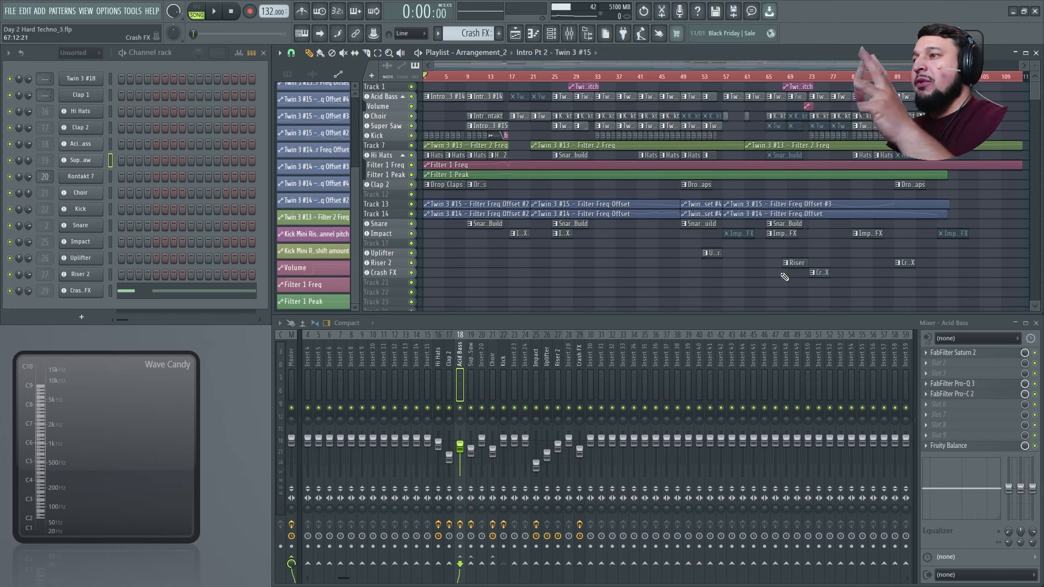
{"action": "scroll", "coordinate": [486, 69], "scroll_direction": "up", "scroll_amount": 4}
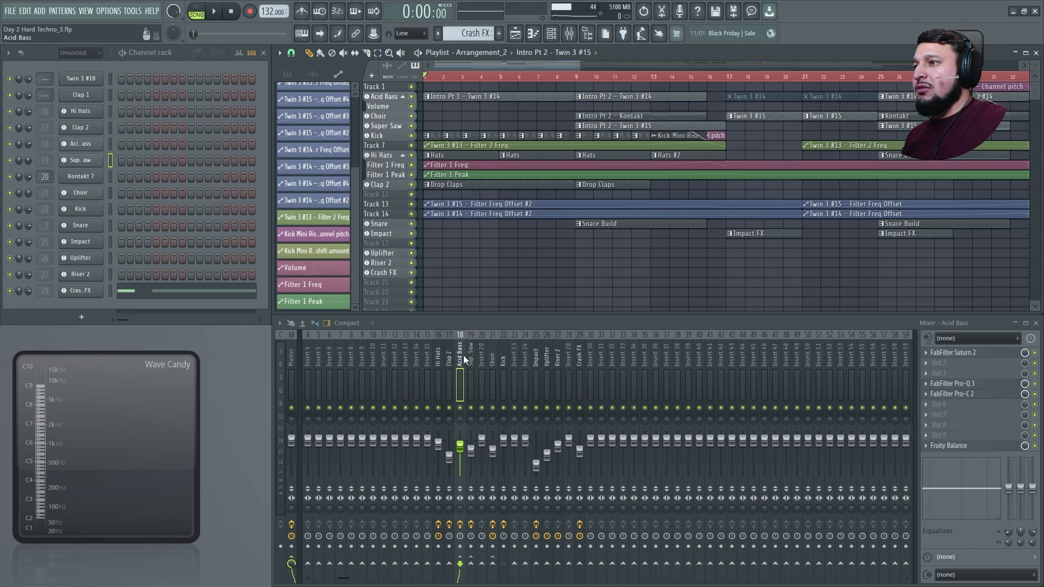
- Isolate the Kick mixer track and audition it from the start of the arrangement
{"action": "left_click", "coordinate": [503, 381]}
{"action": "key", "text": "space"}
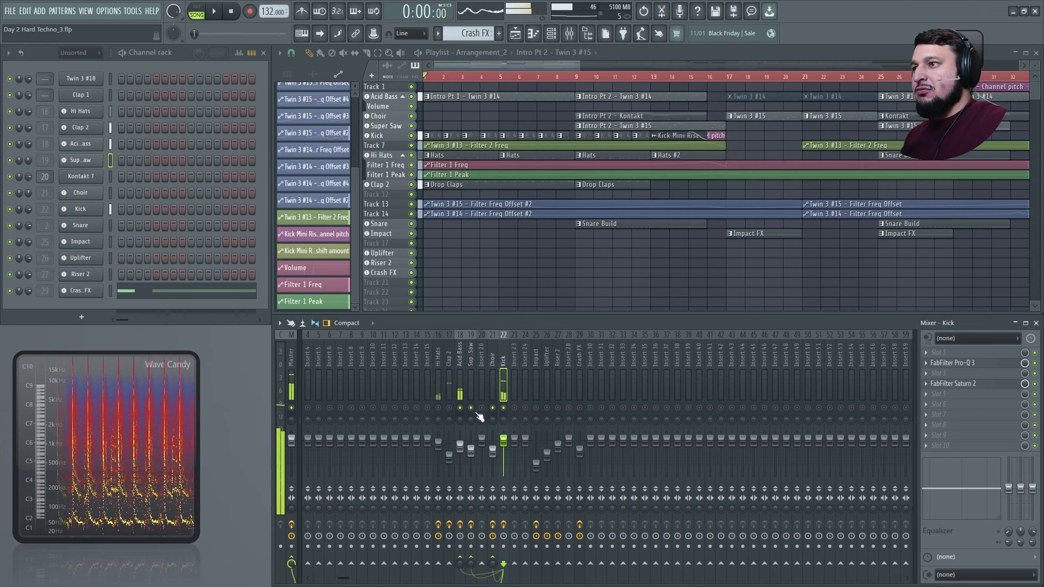
{"action": "key", "text": "space"}
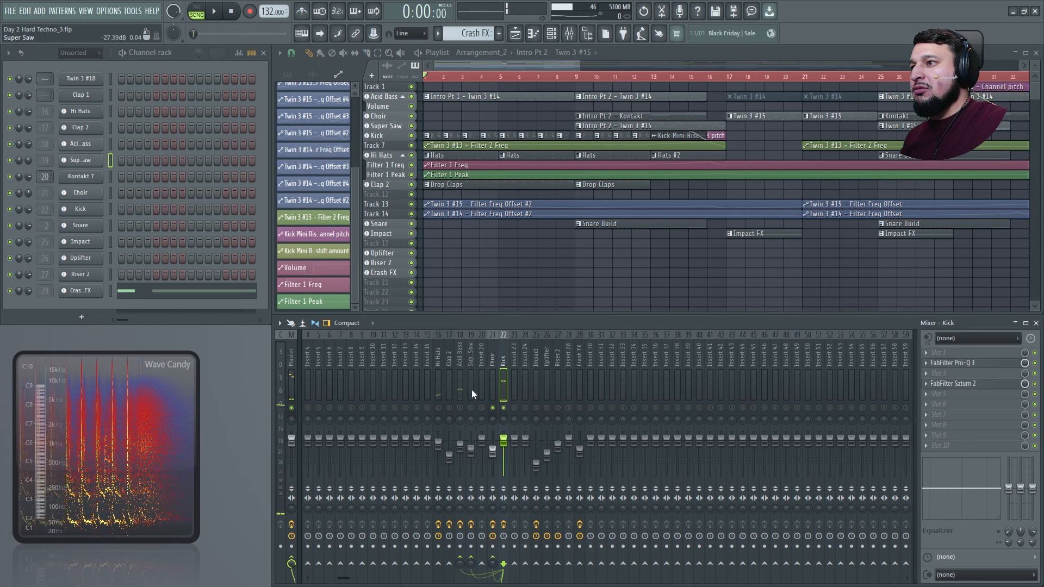
{"action": "key", "text": "space"}
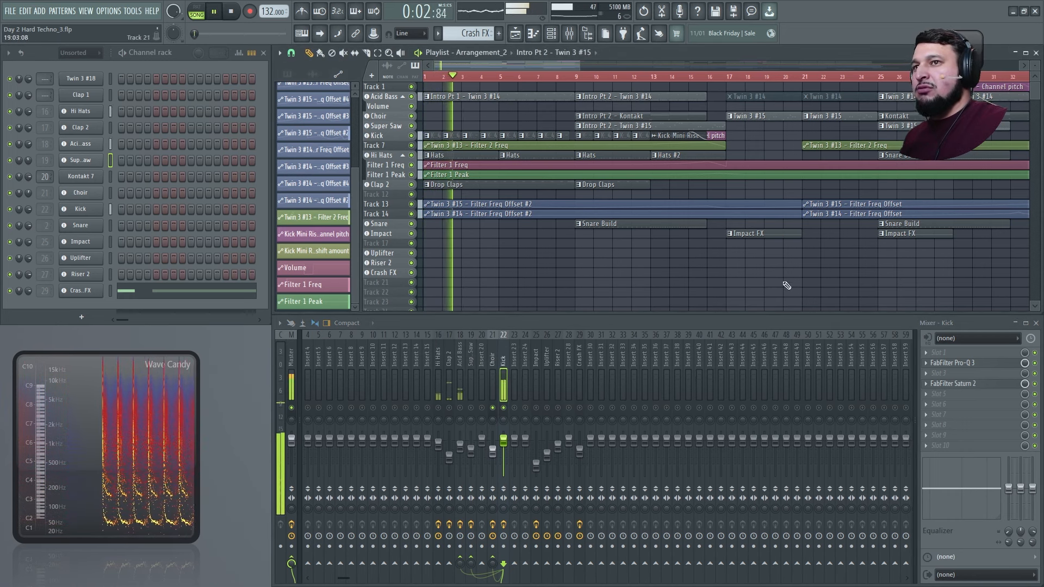
{"action": "key", "text": "space"}
- Inspect the Kick track's Pro-Q 3 high shelf and its Saturn 2 settings, auditioning the kick briefly
{"action": "left_click", "coordinate": [954, 363]}
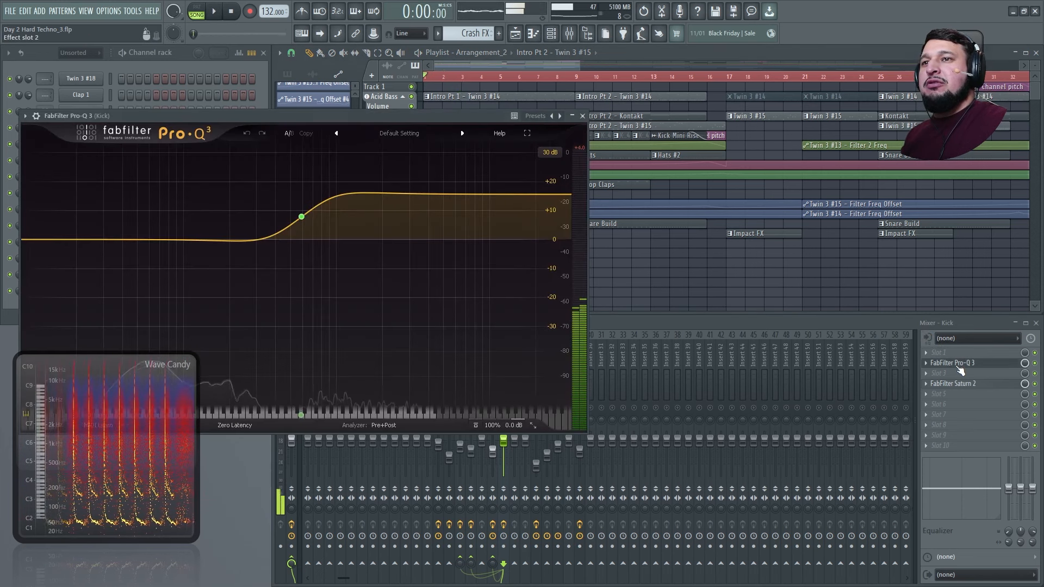
{"action": "mouse_move", "coordinate": [303, 217]}
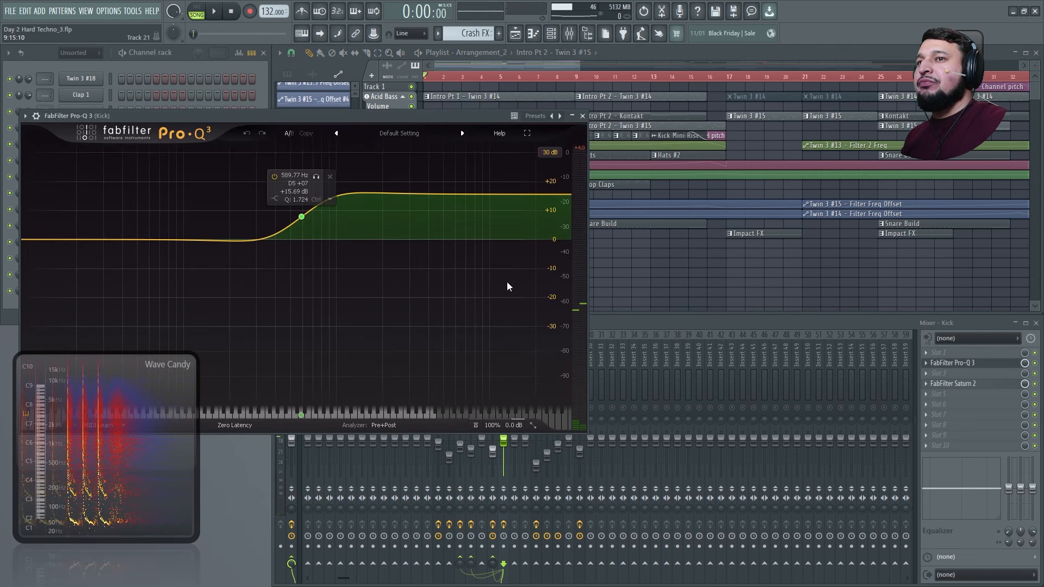
{"action": "left_click", "coordinate": [953, 384]}
{"action": "key", "text": "space"}
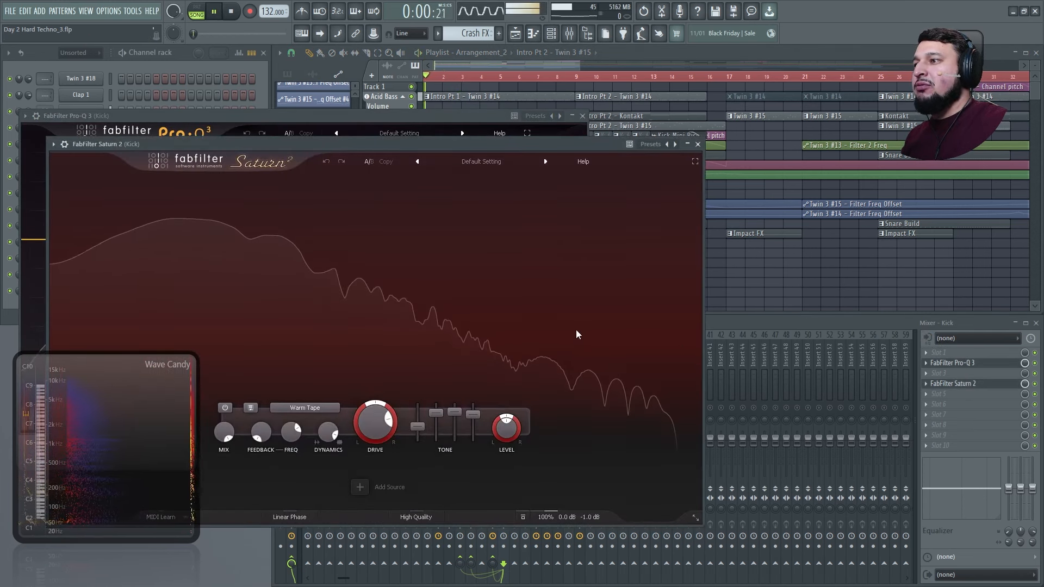
{"action": "left_click", "coordinate": [700, 144]}
{"action": "key", "text": "space"}
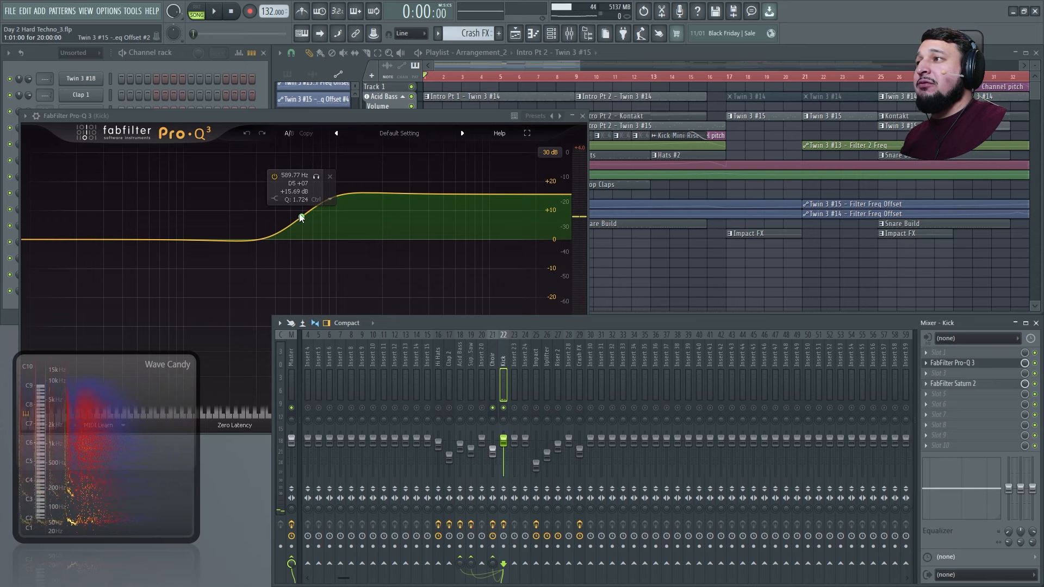
- Compare the playing kick with the Pro-Q 3 high-shelf band switched on and off, ending with the band bypassed
{"action": "left_click_drag", "start_coordinate": [286, 118], "coordinate": [352, 118]}
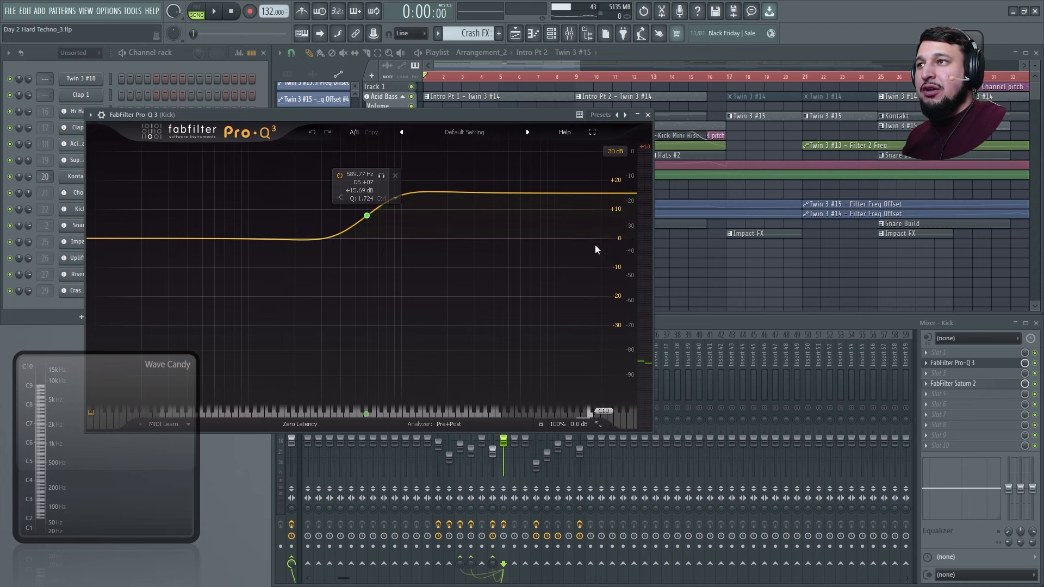
{"action": "key", "text": "space"}
{"action": "left_click", "coordinate": [340, 175]}
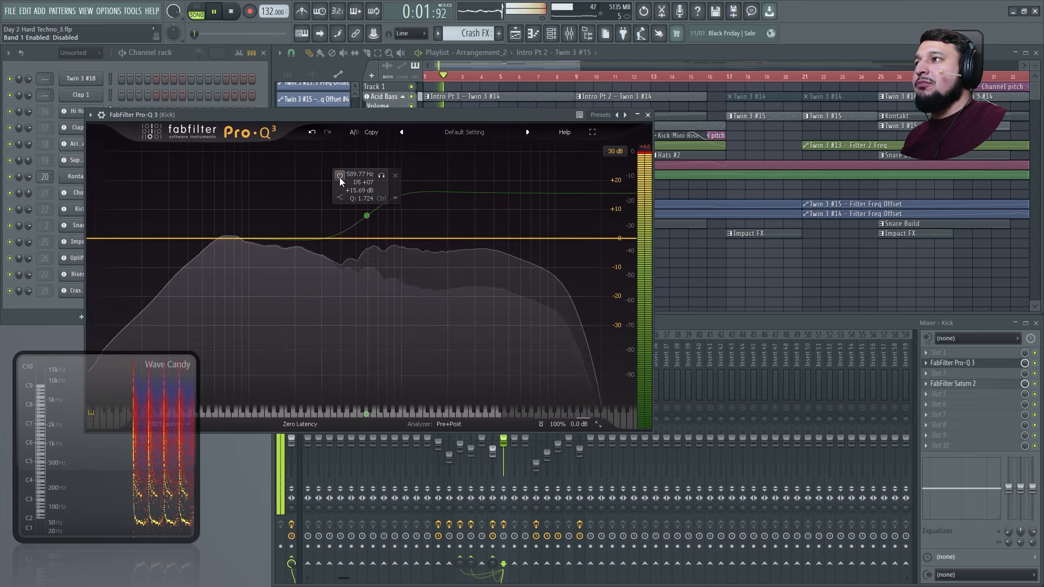
{"action": "left_click", "coordinate": [340, 176]}
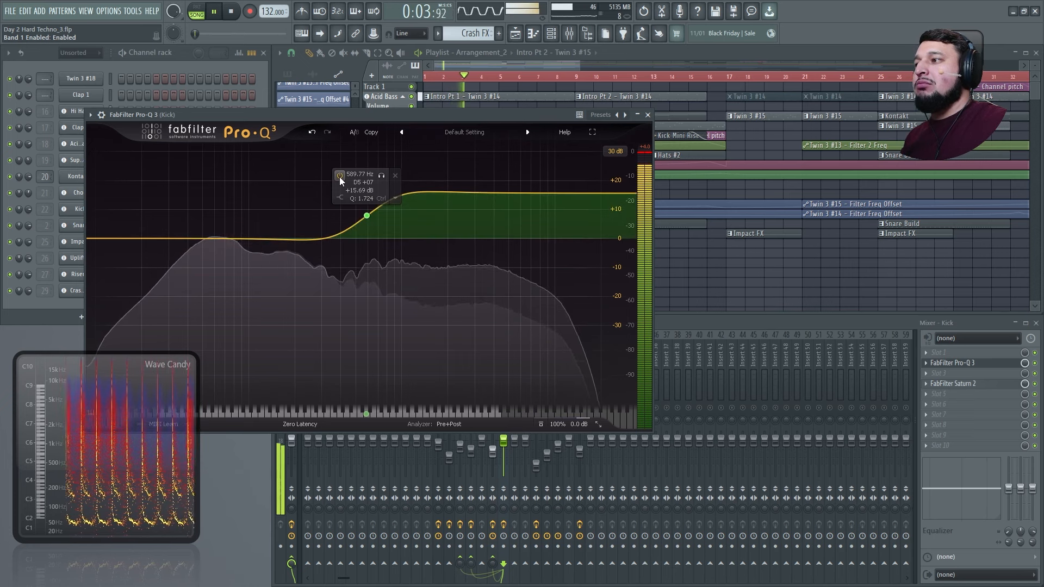
{"action": "left_click", "coordinate": [339, 177]}
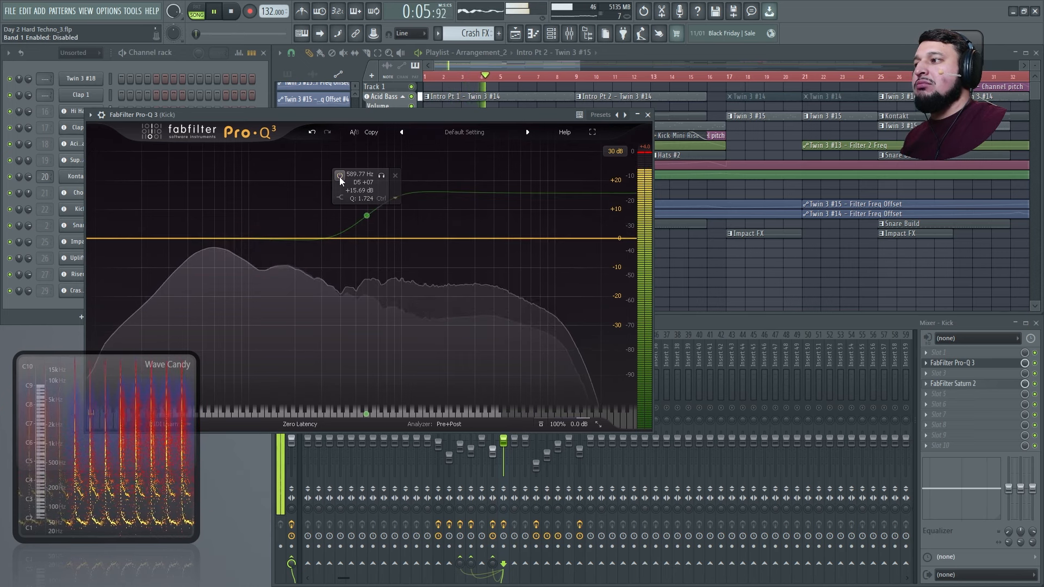
{"action": "left_click", "coordinate": [340, 176]}
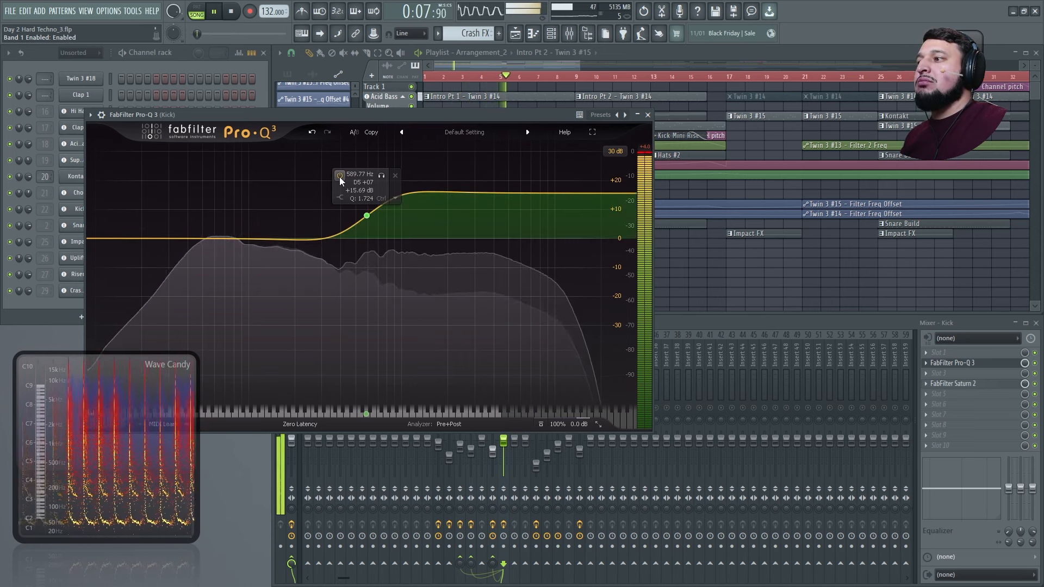
{"action": "left_click", "coordinate": [340, 176]}
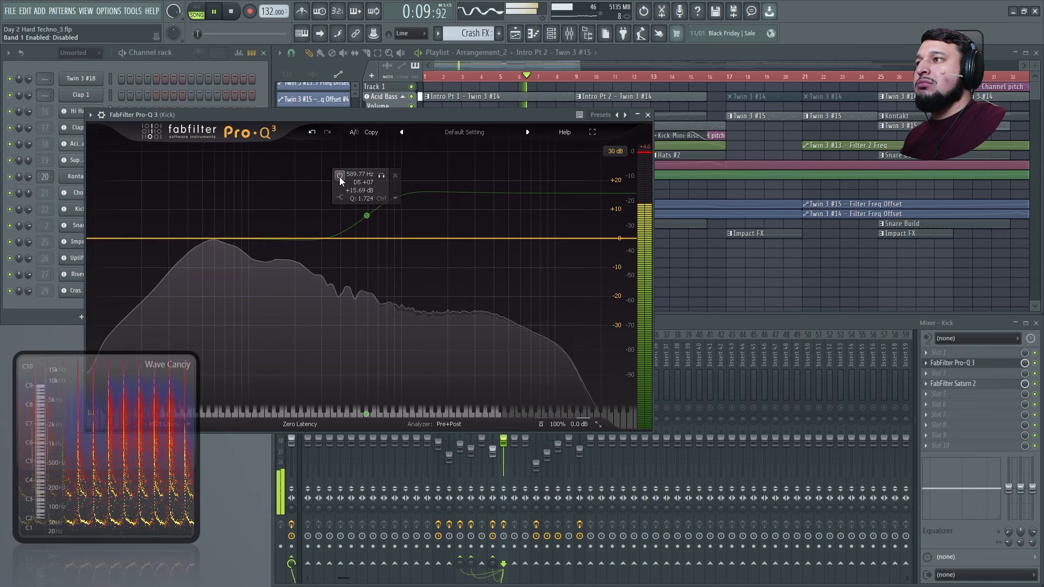
{"action": "key", "text": "space"}
- Add a dynamic high-shelf band to the Kick's Pro-Q 3 at 587.15 Hz, gain -0.38 dB, Q 1.550, dynamic range about +16 dB
{"action": "left_click_drag", "start_coordinate": [545, 228], "coordinate": [373, 237]}
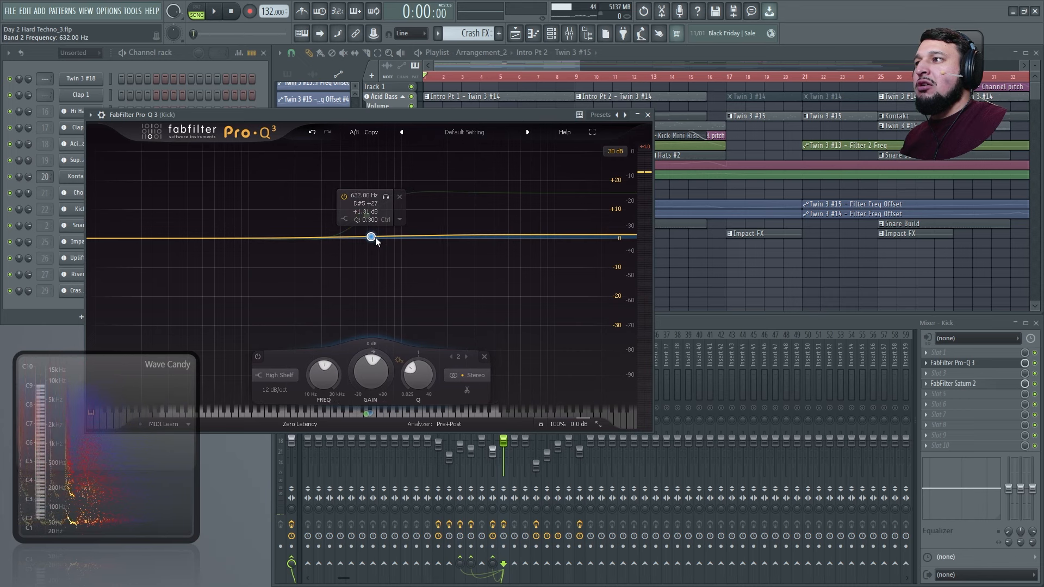
{"action": "left_click_drag", "start_coordinate": [379, 353], "coordinate": [371, 266]}
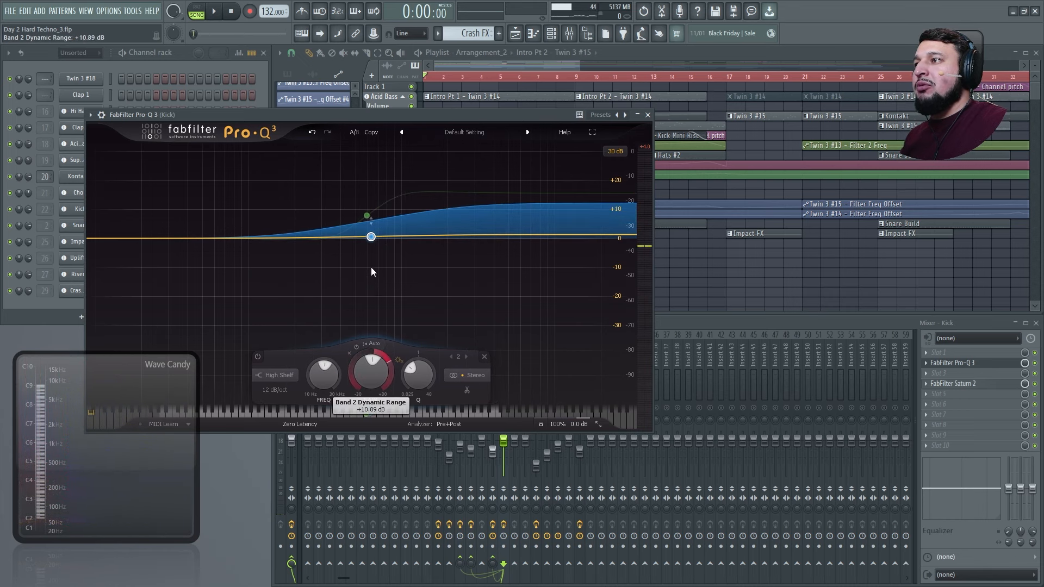
{"action": "left_click_drag", "start_coordinate": [418, 374], "coordinate": [391, 315]}
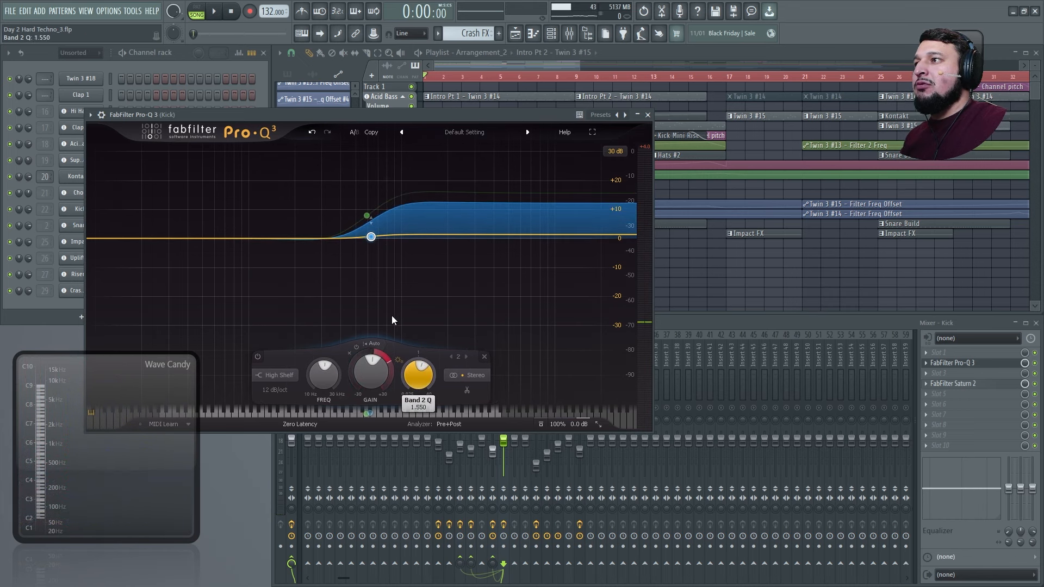
{"action": "left_click_drag", "start_coordinate": [378, 361], "coordinate": [362, 333]}
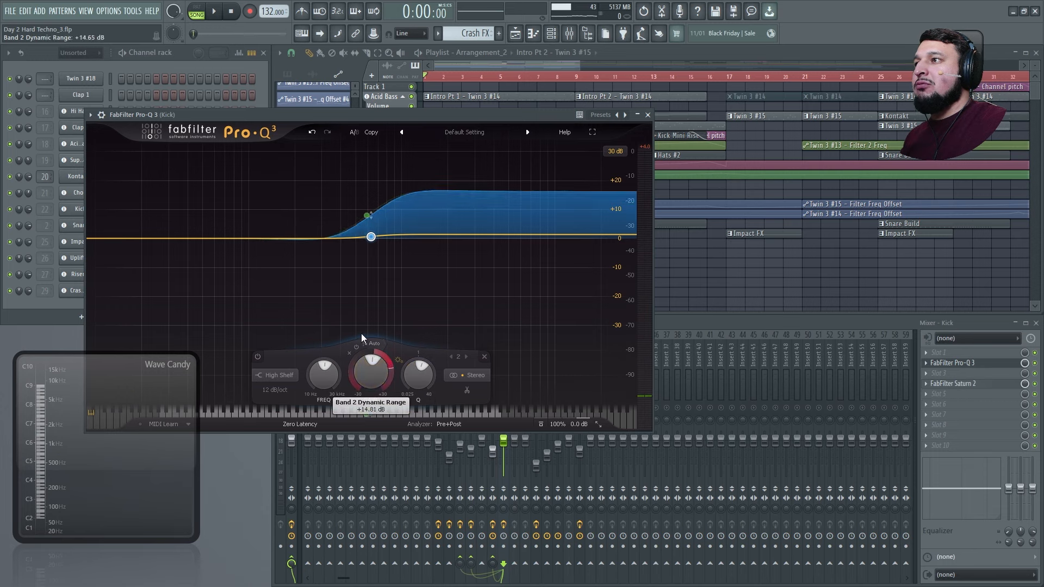
{"action": "double_click", "coordinate": [370, 363]}
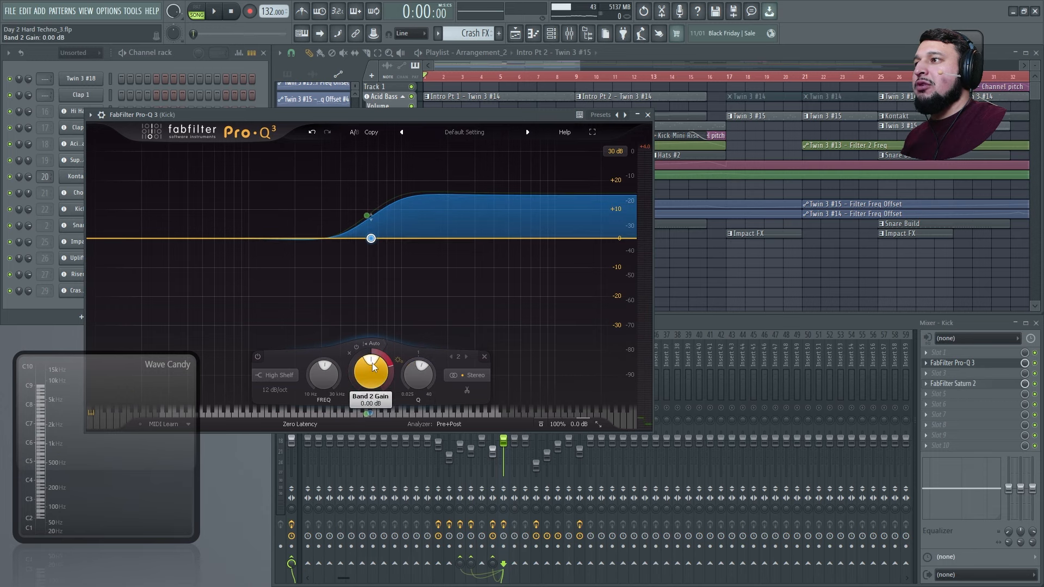
{"action": "left_click_drag", "start_coordinate": [391, 367], "coordinate": [389, 364]}
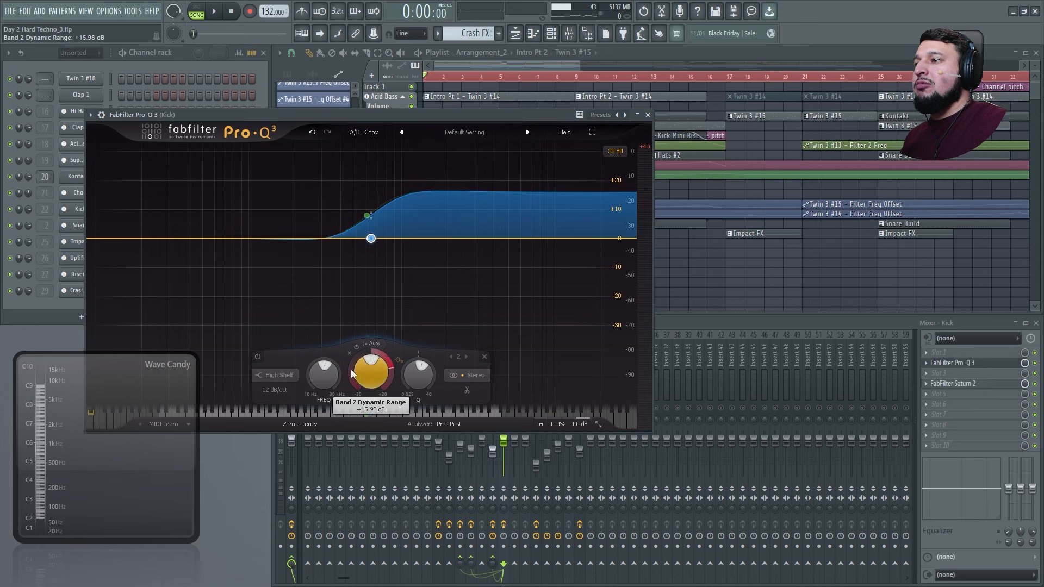
{"action": "left_click_drag", "start_coordinate": [371, 239], "coordinate": [367, 243]}
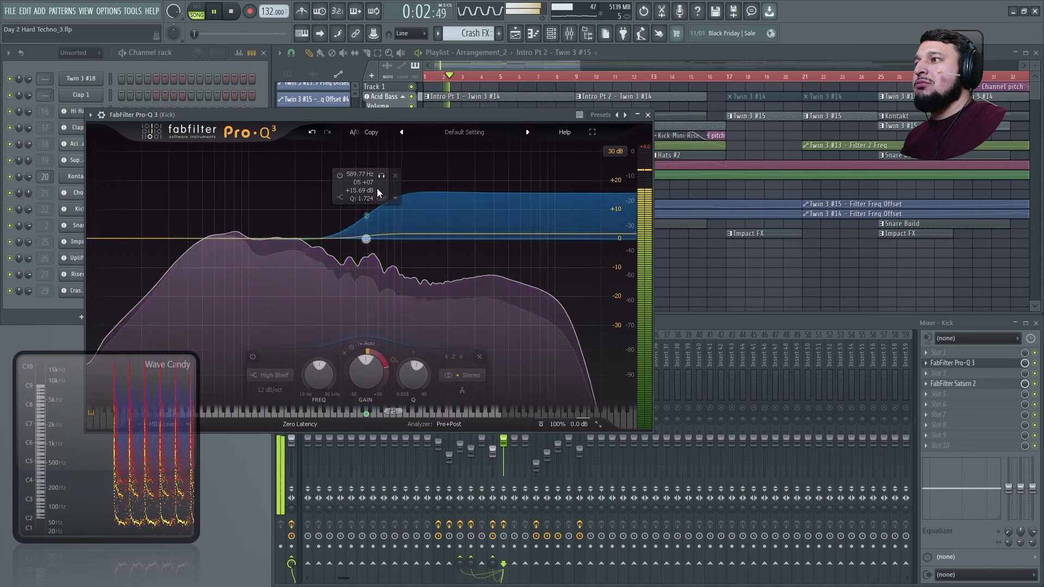
- Compare the playing kick with and without the second high-shelf band's dynamic boost
{"action": "double_click", "coordinate": [363, 349]}
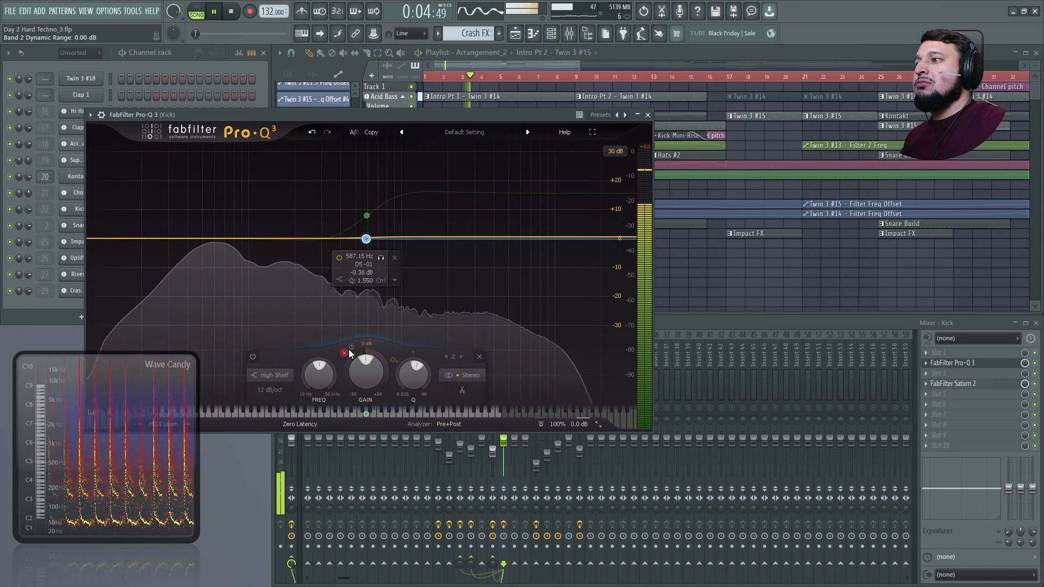
{"action": "left_click", "coordinate": [312, 133]}
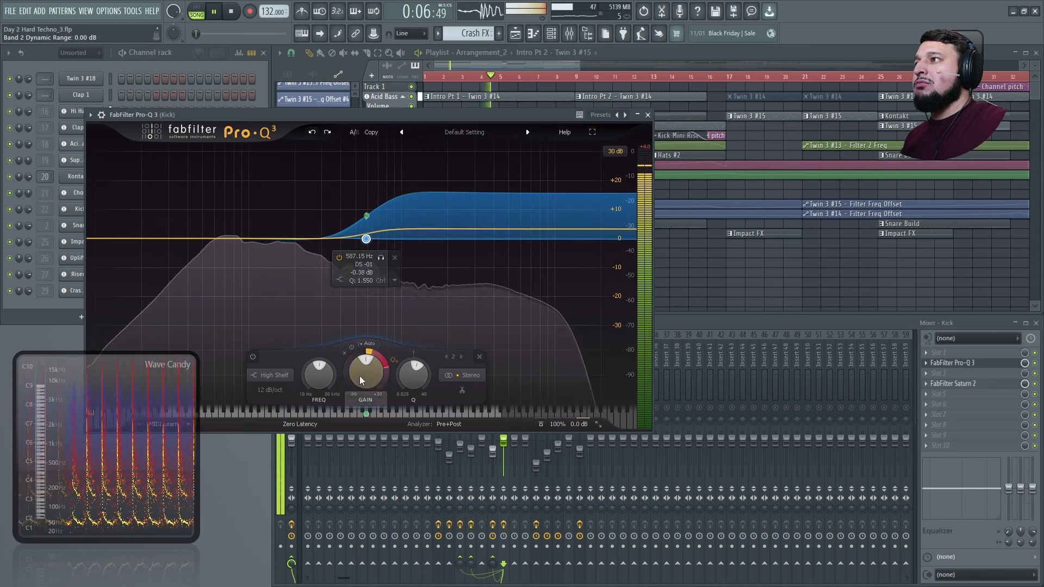
{"action": "left_click", "coordinate": [351, 348]}
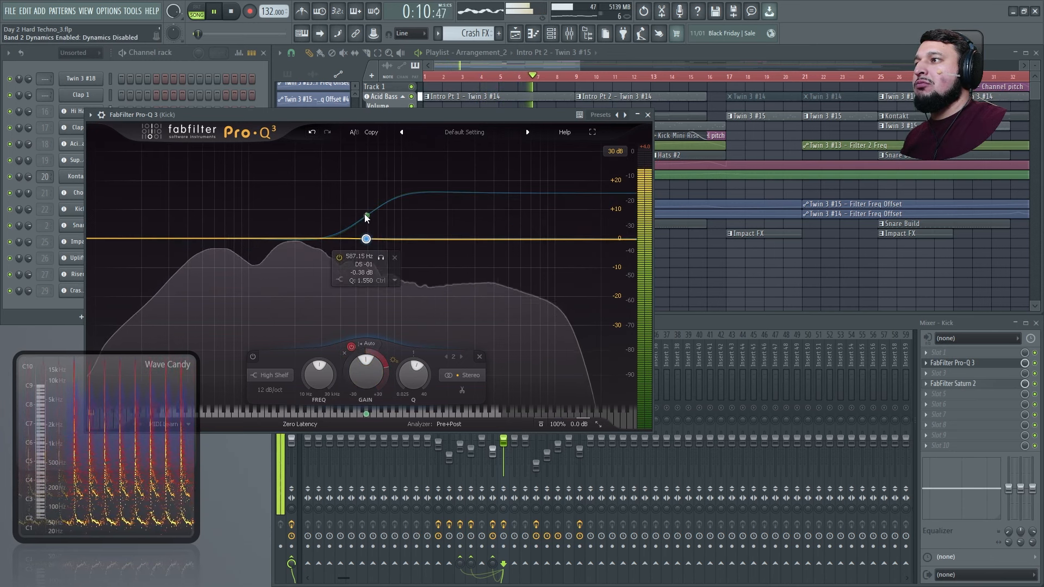
{"action": "left_click", "coordinate": [353, 346]}
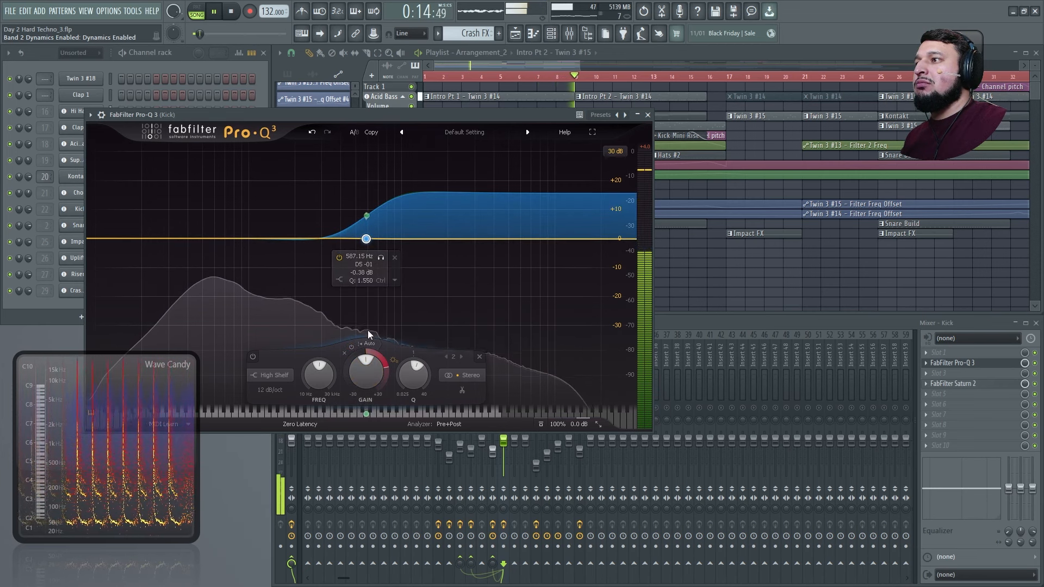
- Re-enable the Kick's original static high-shelf band, audition it, stop playback and close Pro-Q 3
{"action": "left_click", "coordinate": [367, 216]}
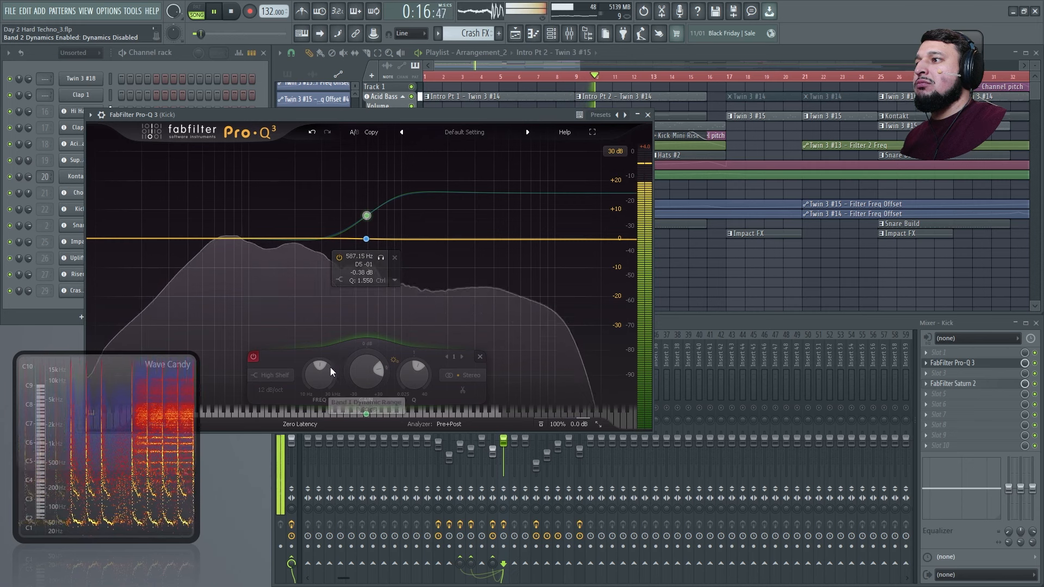
{"action": "left_click", "coordinate": [254, 356]}
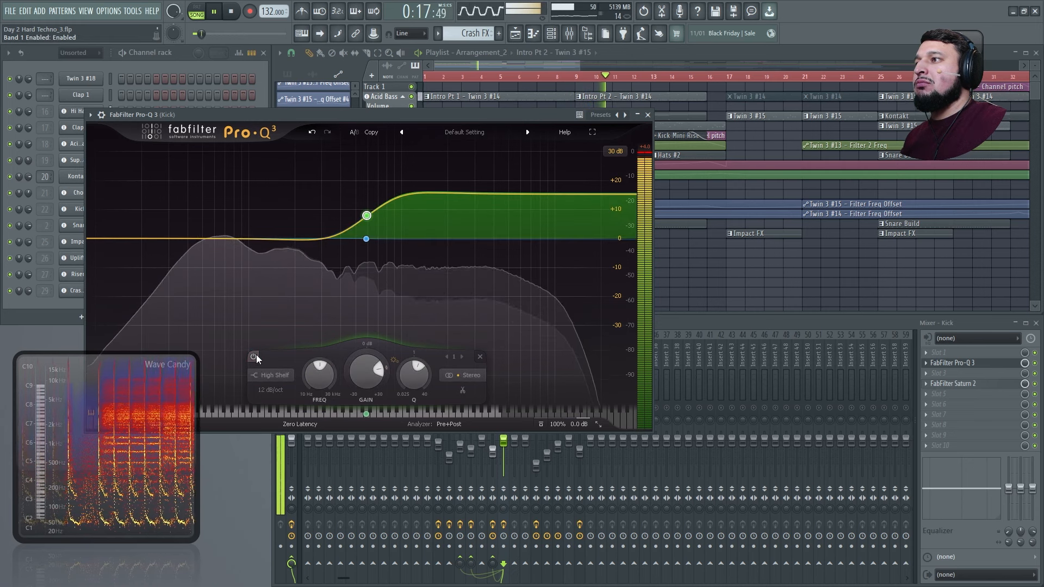
{"action": "left_click", "coordinate": [296, 312]}
{"action": "mouse_move", "coordinate": [296, 310]}
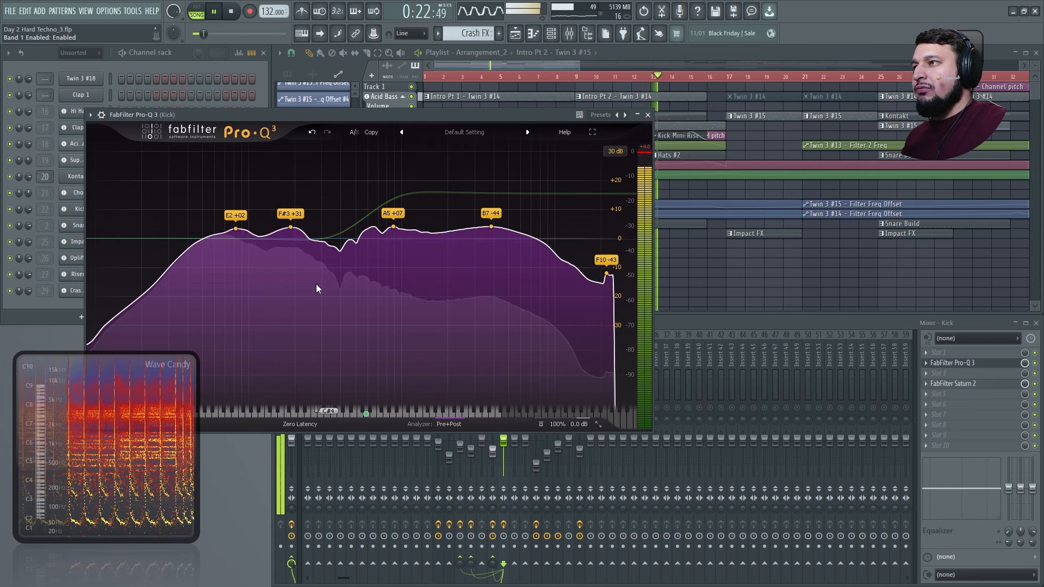
{"action": "key", "text": "space"}
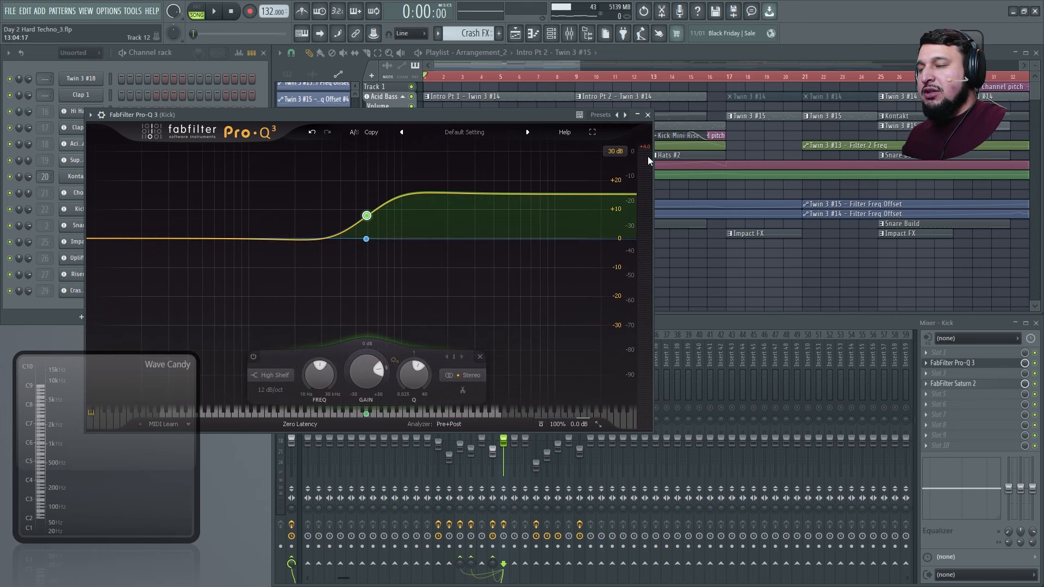
{"action": "left_click", "coordinate": [648, 115]}
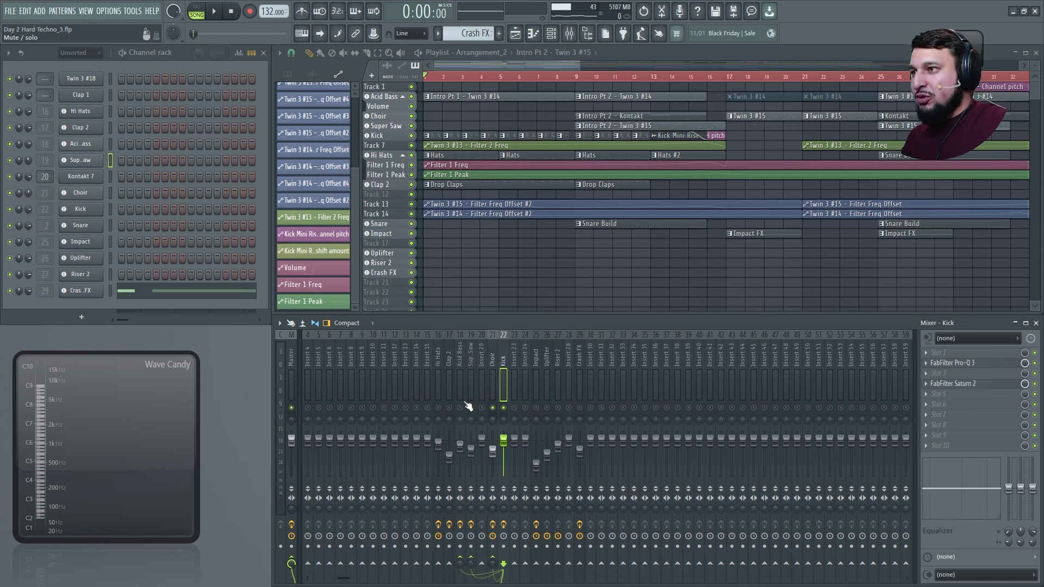
- Solo the Super Saw mixer track and start playback from bar 17
{"action": "left_click", "coordinate": [469, 409]}
{"action": "left_click", "coordinate": [575, 75]}
{"action": "left_click_drag", "start_coordinate": [577, 75], "coordinate": [728, 106]}
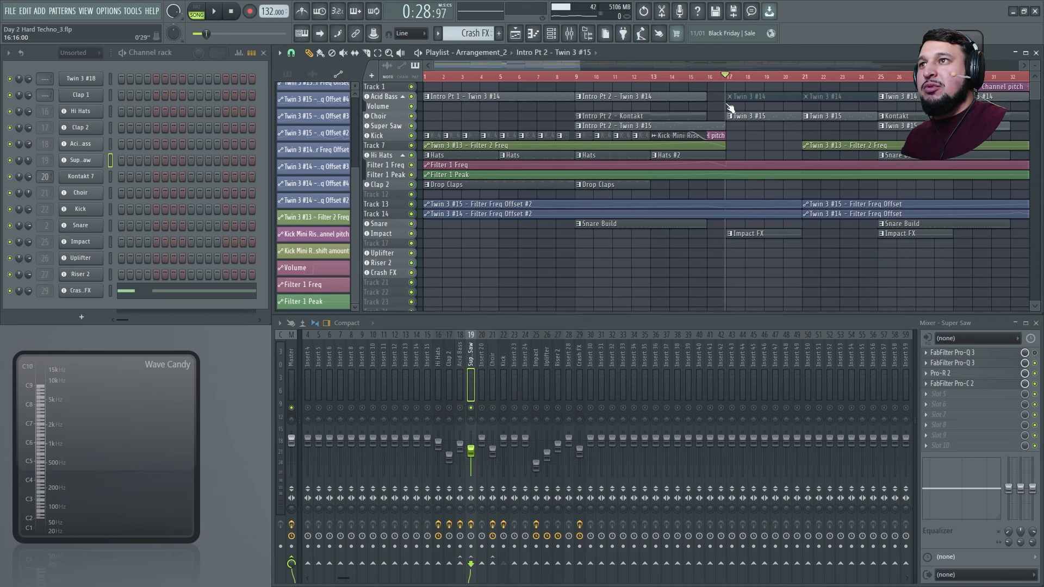
{"action": "key", "text": "space"}
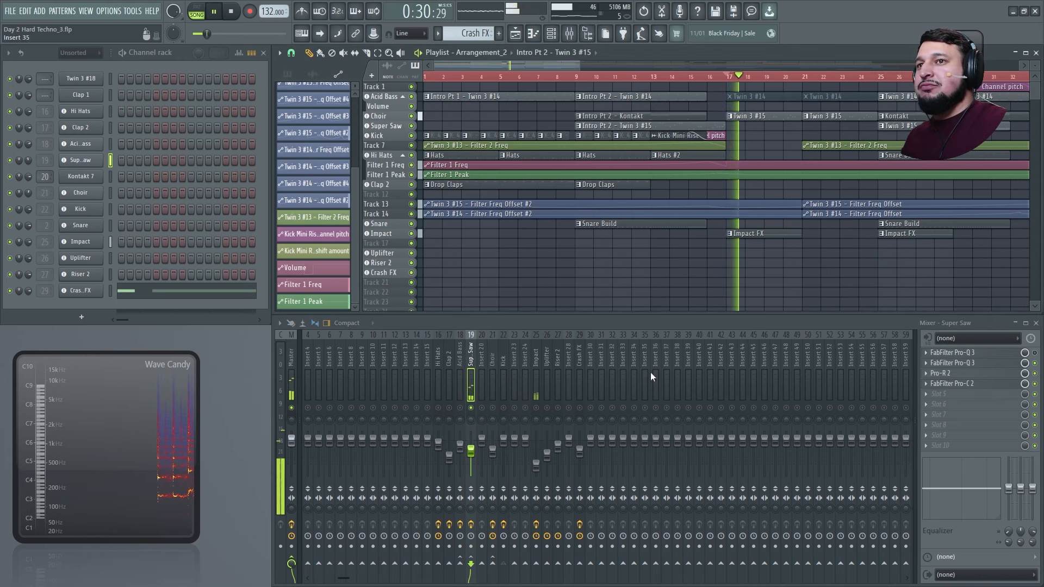
- Follow the soloed Super Saw through the build section and continue its playback from bar 33
{"action": "scroll", "coordinate": [506, 225], "scroll_direction": "down", "scroll_amount": 4}
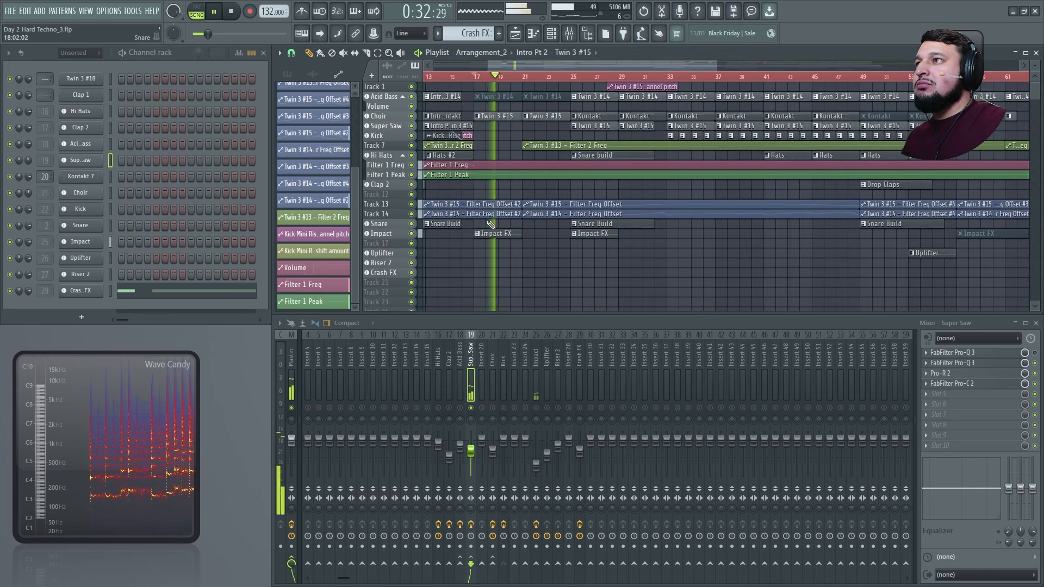
{"action": "scroll", "coordinate": [491, 225], "scroll_direction": "up", "scroll_amount": 3}
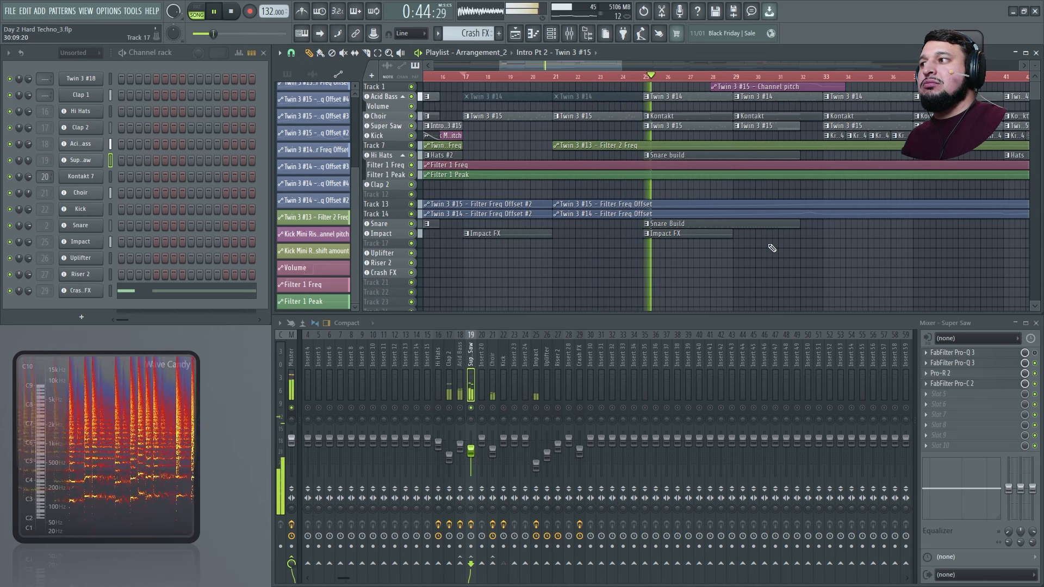
{"action": "scroll", "coordinate": [684, 81], "scroll_direction": "down", "scroll_amount": 3}
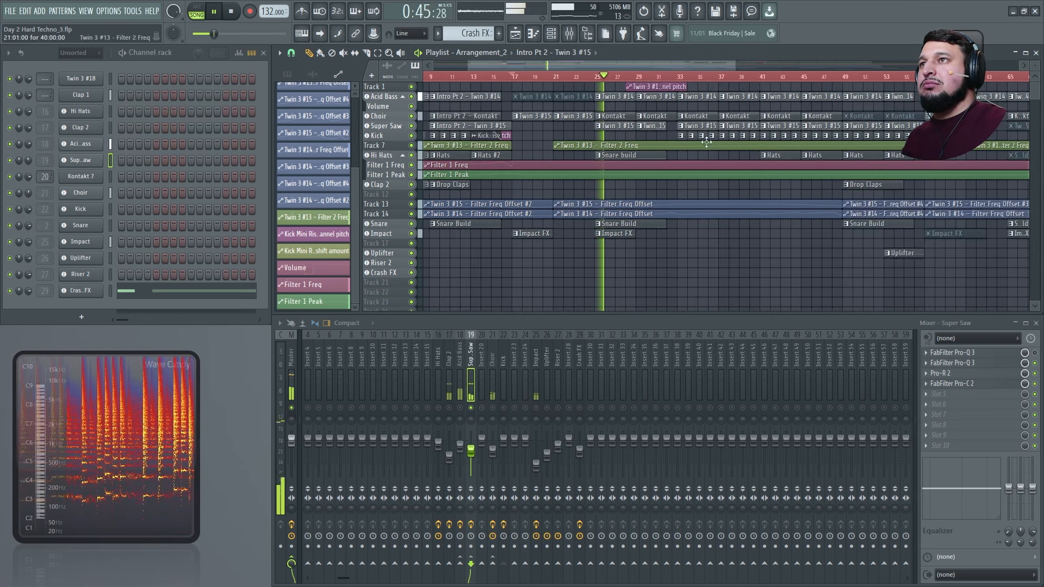
{"action": "left_click", "coordinate": [683, 81]}
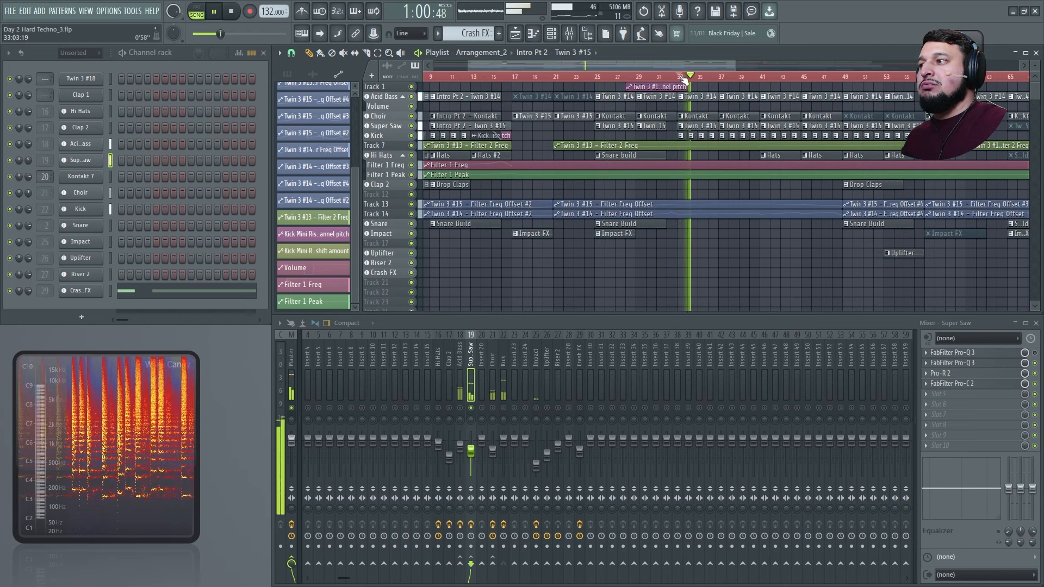
- Audition the soloed Super Saw from bar 33, viewing its Twin 3 patch, and stop playback
{"action": "scroll", "coordinate": [625, 261], "scroll_direction": "up", "scroll_amount": 4}
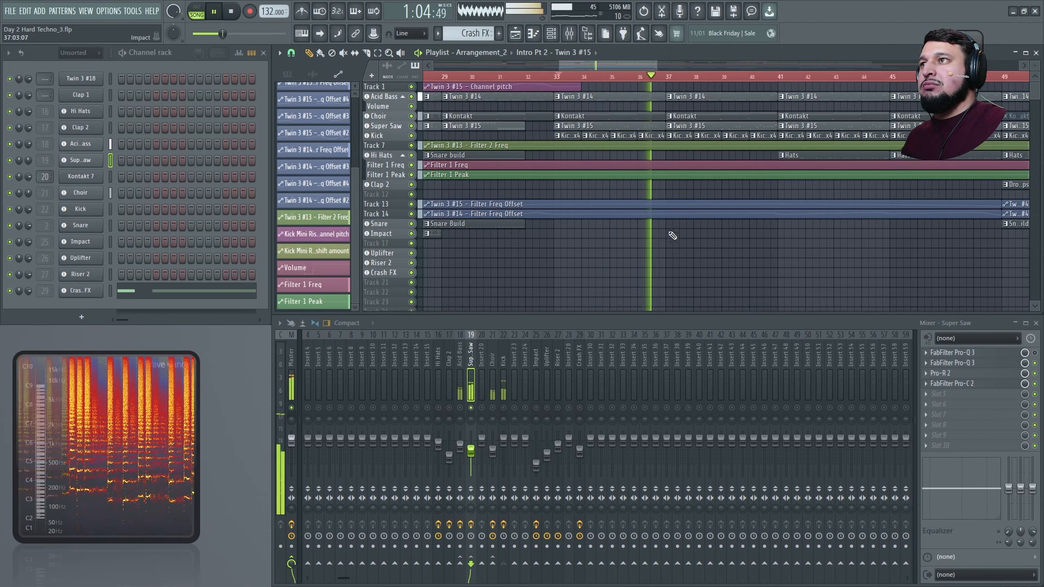
{"action": "key", "text": "space"}
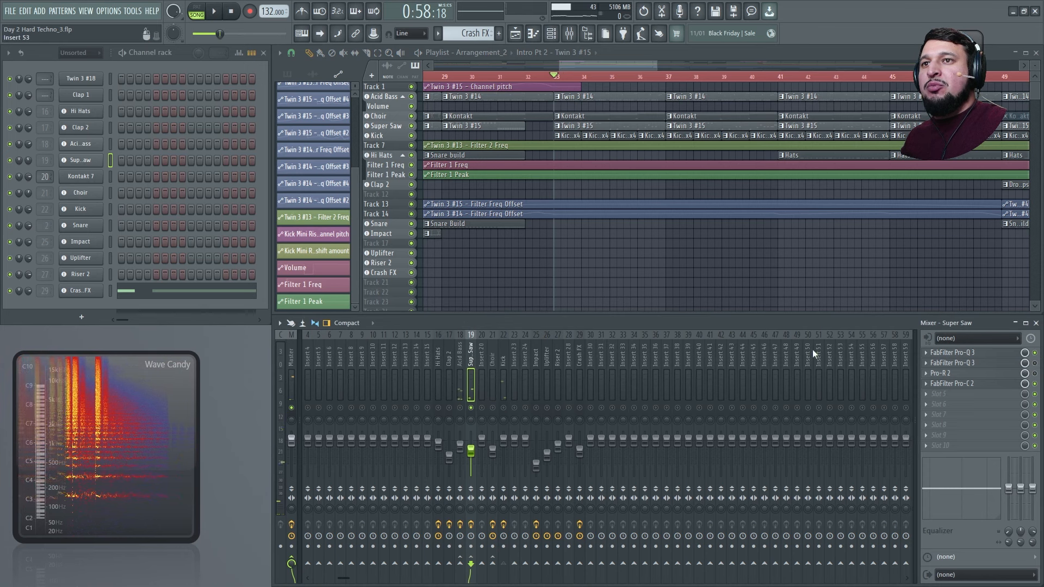
{"action": "left_click", "coordinate": [84, 163]}
{"action": "key", "text": "space"}
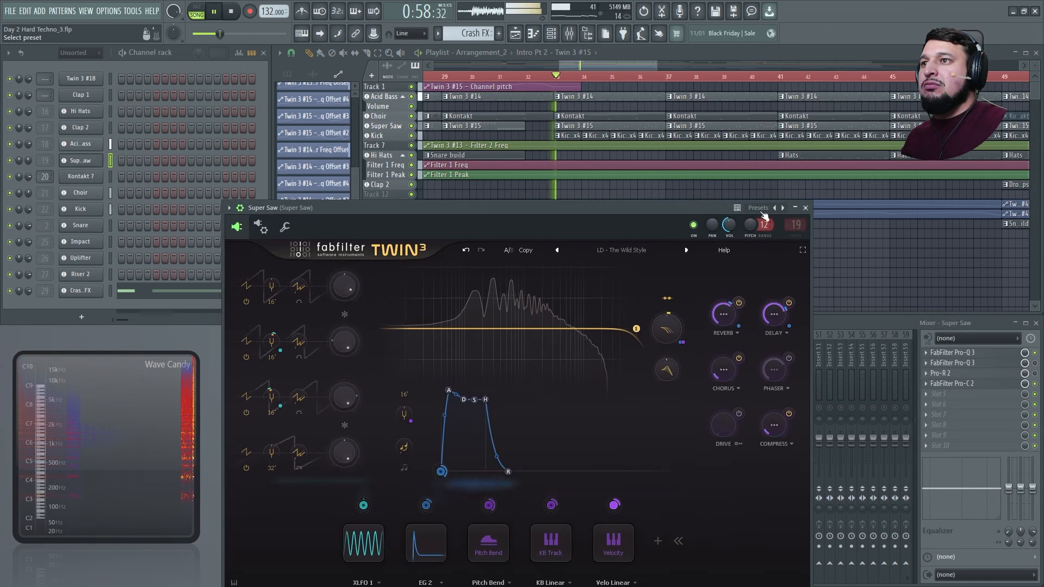
{"action": "left_click", "coordinate": [806, 207]}
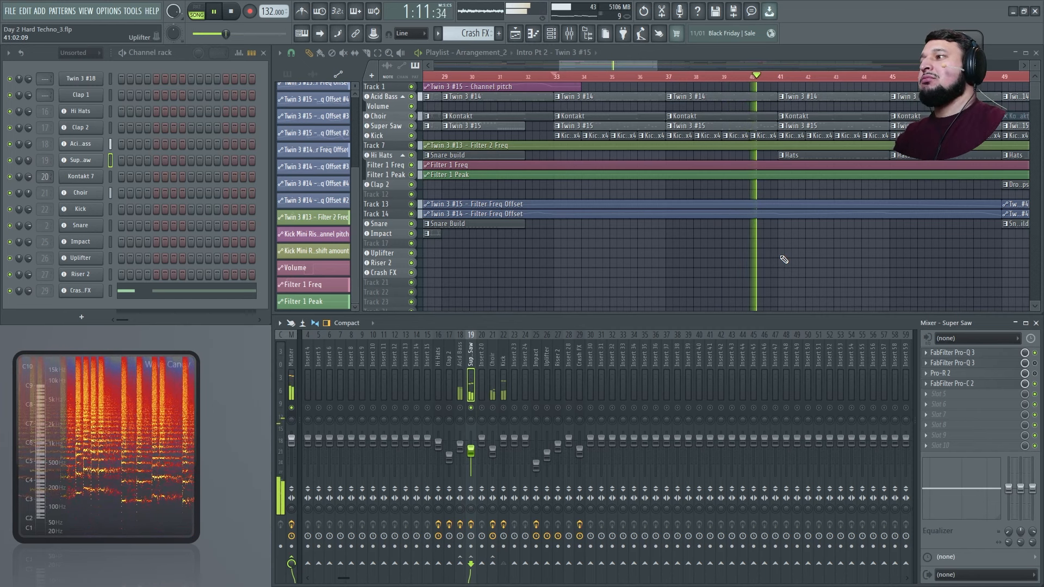
{"action": "key", "text": "space"}
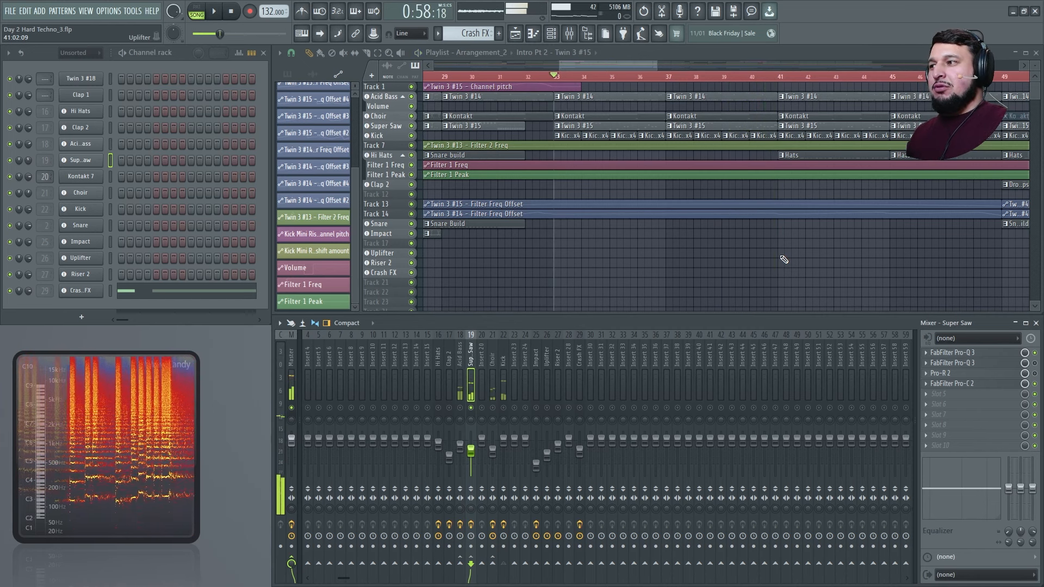
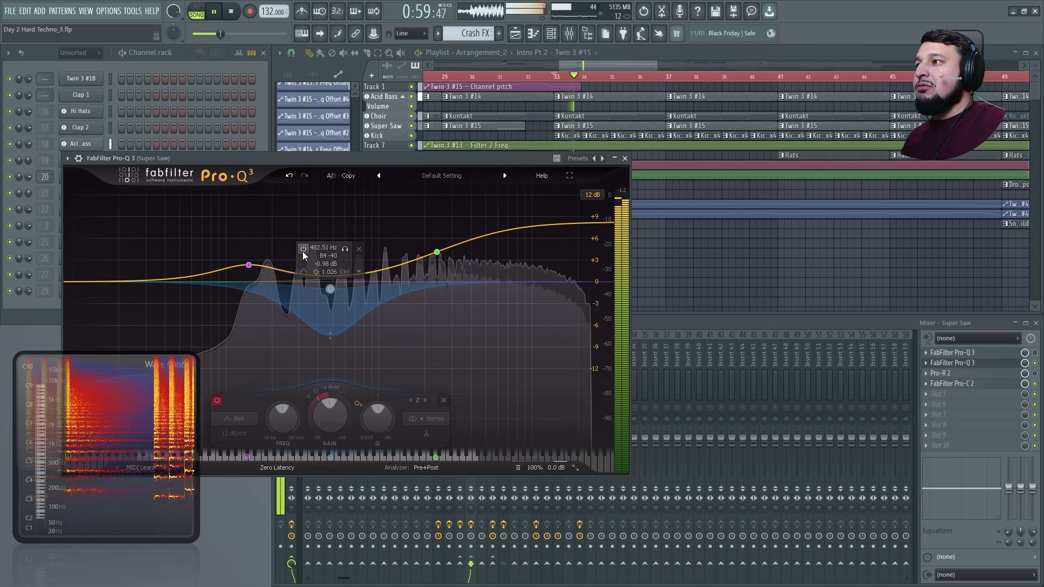
- Lower the Super Saw's Pro-Q 3 high shelf to about +2.77 dB, flatten its low bell boost to near 0 dB and audition the result
{"action": "key", "text": "space"}
{"action": "left_click_drag", "start_coordinate": [443, 253], "coordinate": [436, 272]}
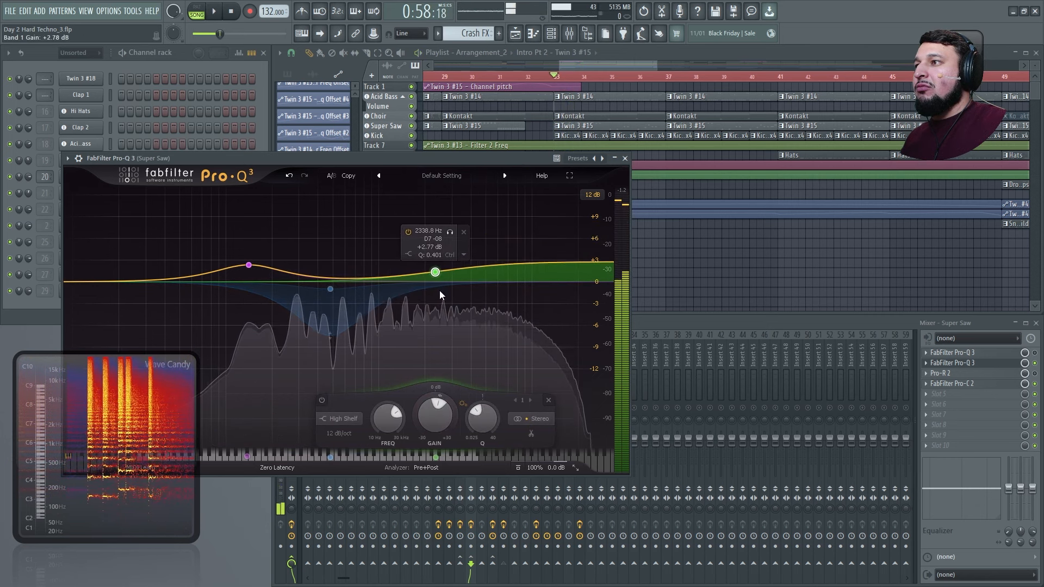
{"action": "left_click_drag", "start_coordinate": [248, 265], "coordinate": [252, 286]}
{"action": "key", "text": "space"}
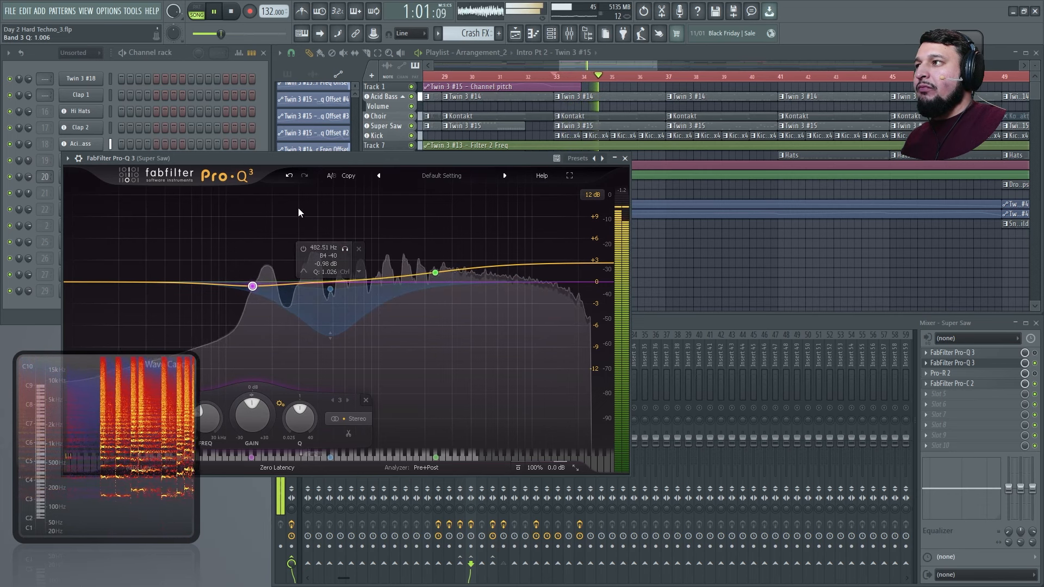
{"action": "key", "text": "space"}
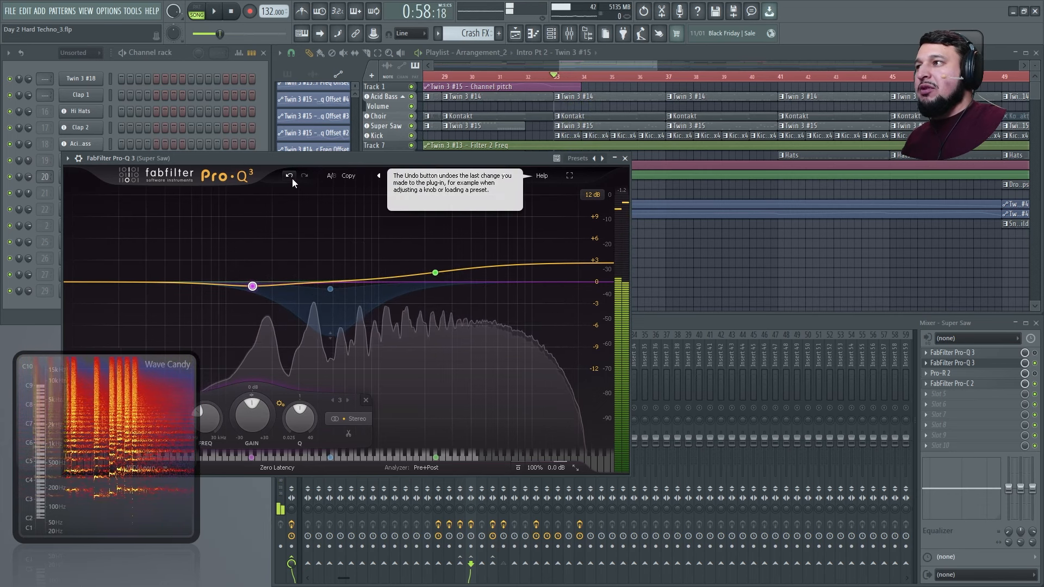
- Undo both Pro-Q 3 band changes, audition the Super Saw with the original EQ curve and close the equalizer
{"action": "left_click", "coordinate": [289, 176]}
{"action": "left_click", "coordinate": [289, 175]}
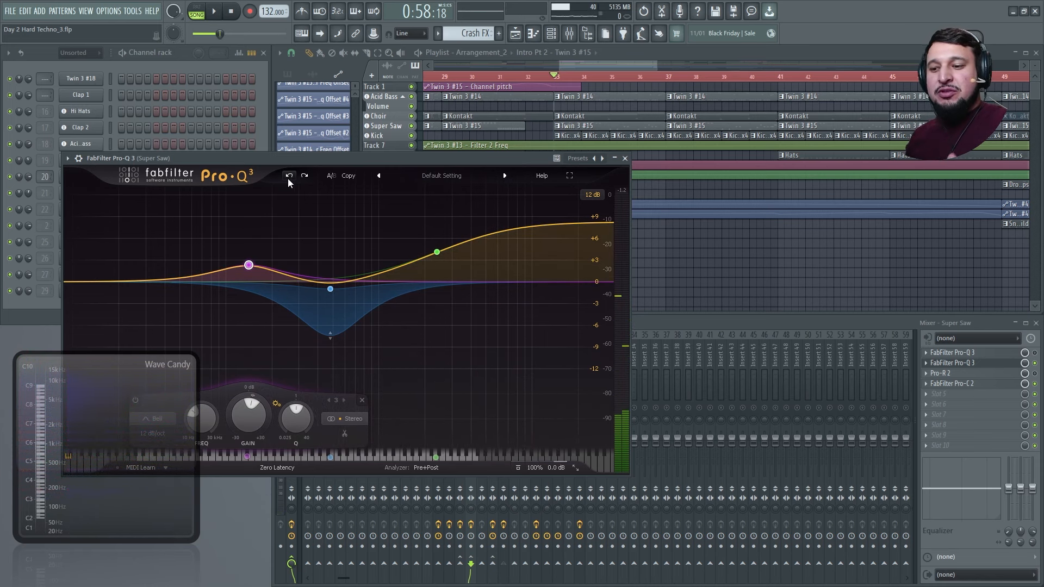
{"action": "key", "text": "space"}
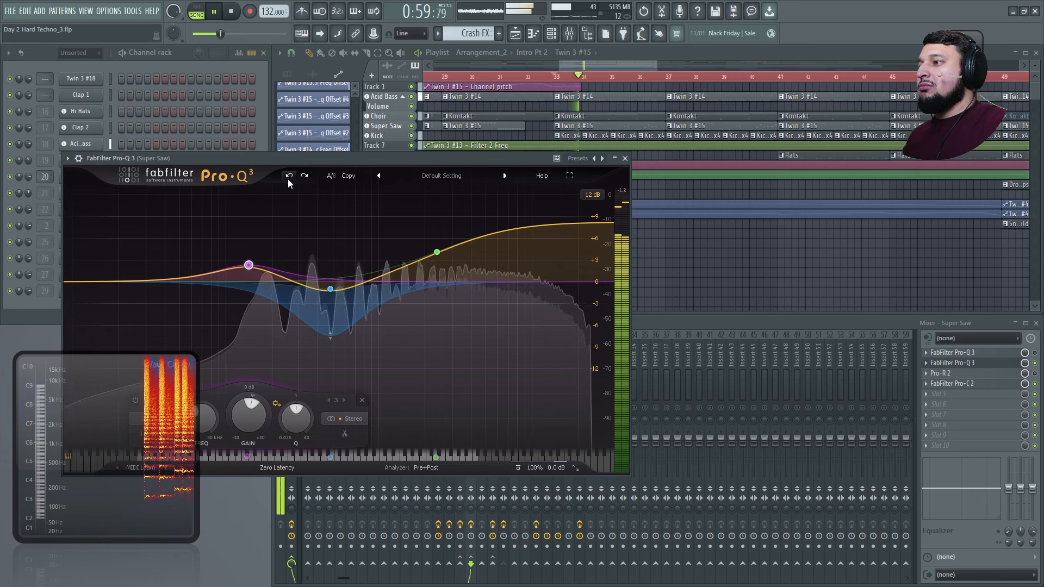
{"action": "key", "text": "space"}
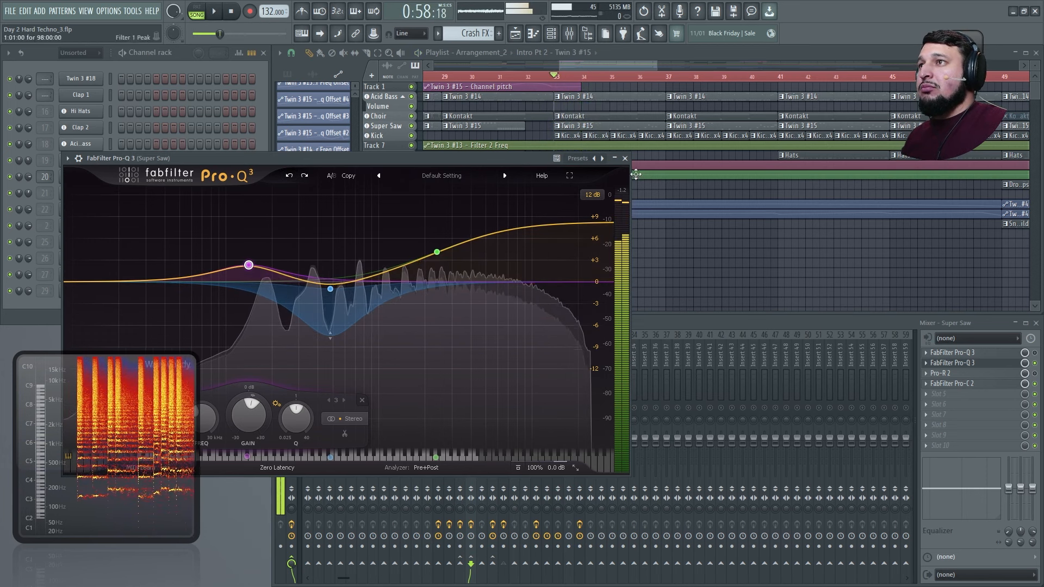
{"action": "left_click", "coordinate": [625, 159]}
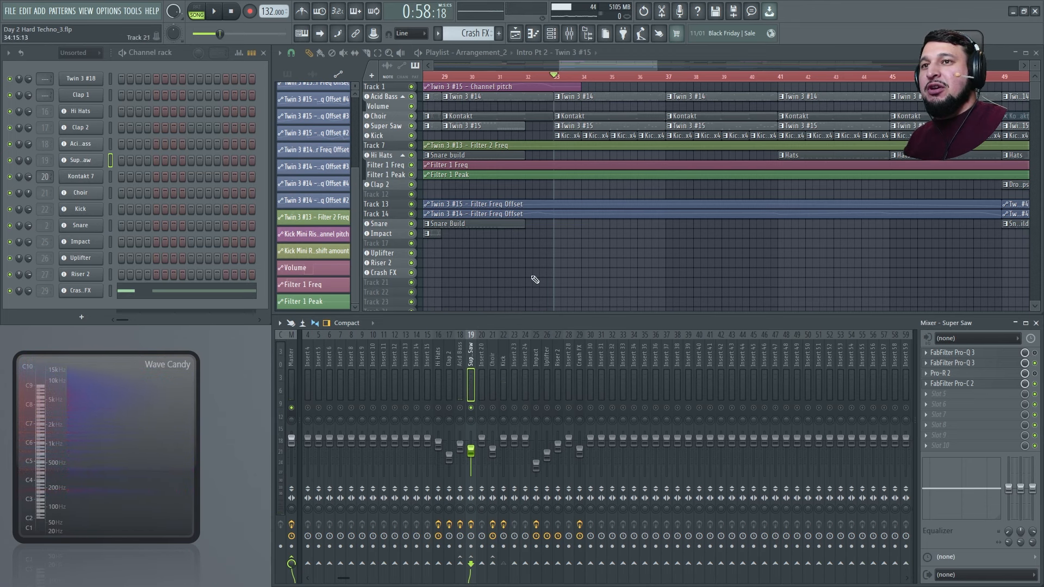
- Open the Super Saw's Twin 3 instrument and disable its reverb effect
{"action": "left_click", "coordinate": [90, 161]}
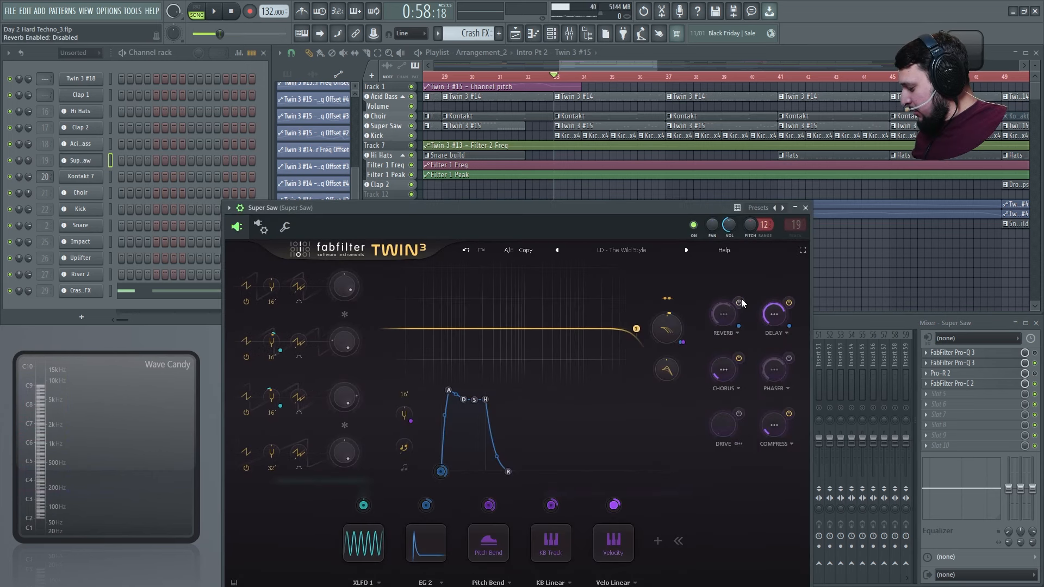
- Enable the Pro-R 2 reverb on the Super Saw mixer track, close the synth window and audition the sound
{"action": "left_click", "coordinate": [1039, 375]}
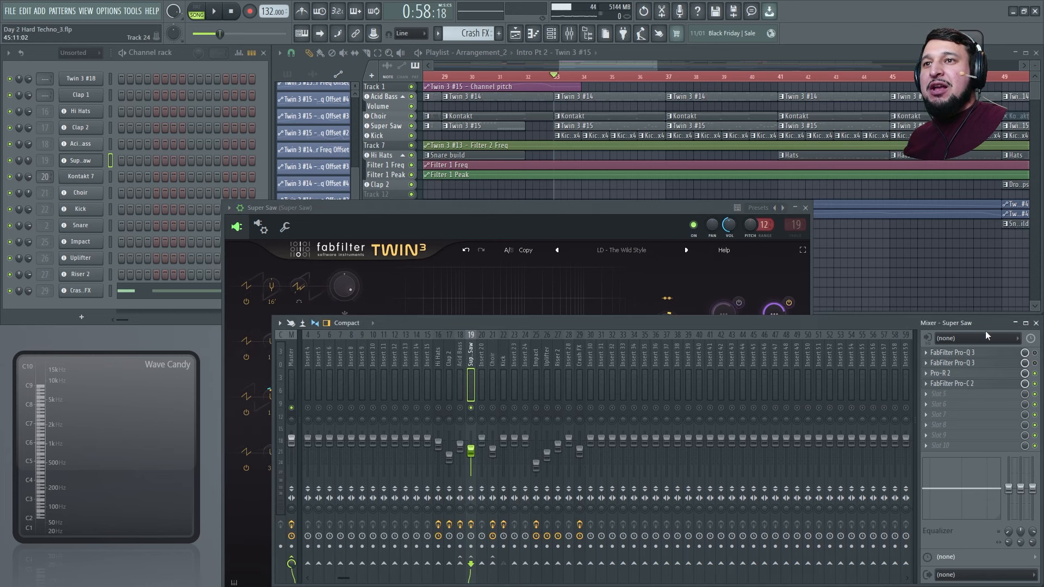
{"action": "key", "text": "space"}
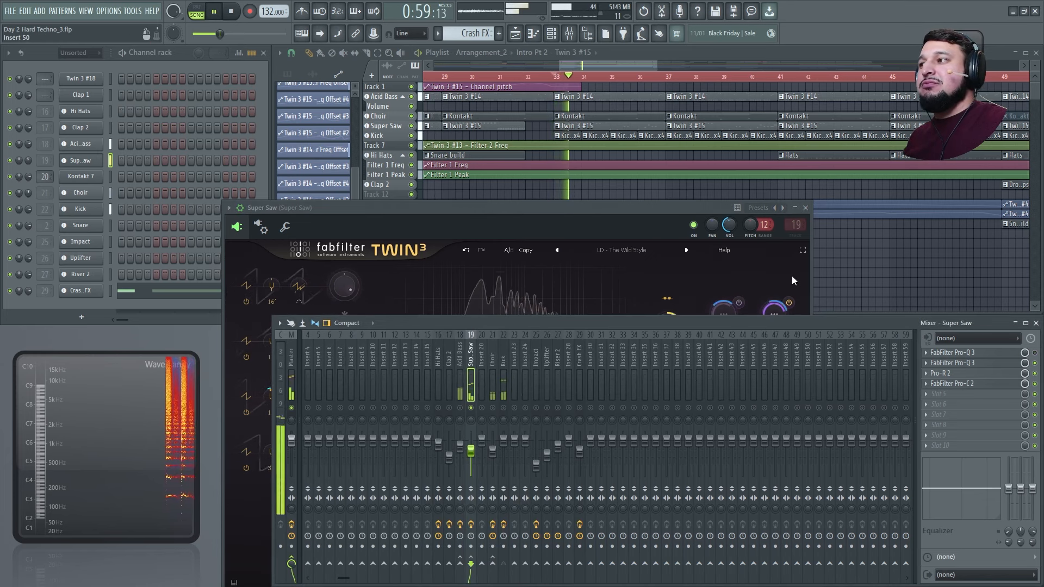
{"action": "left_click", "coordinate": [806, 209]}
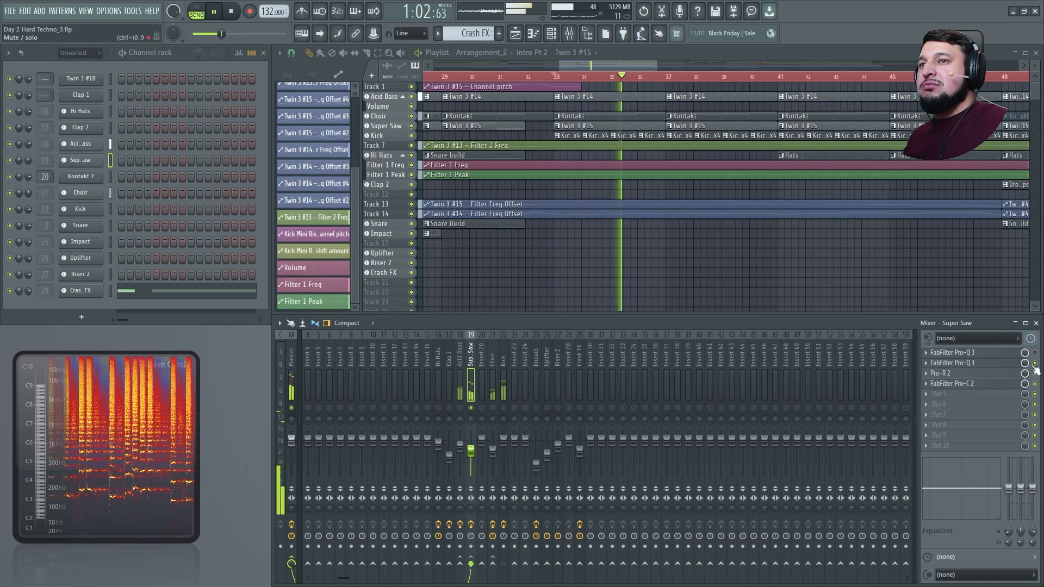
{"action": "key", "text": "space"}
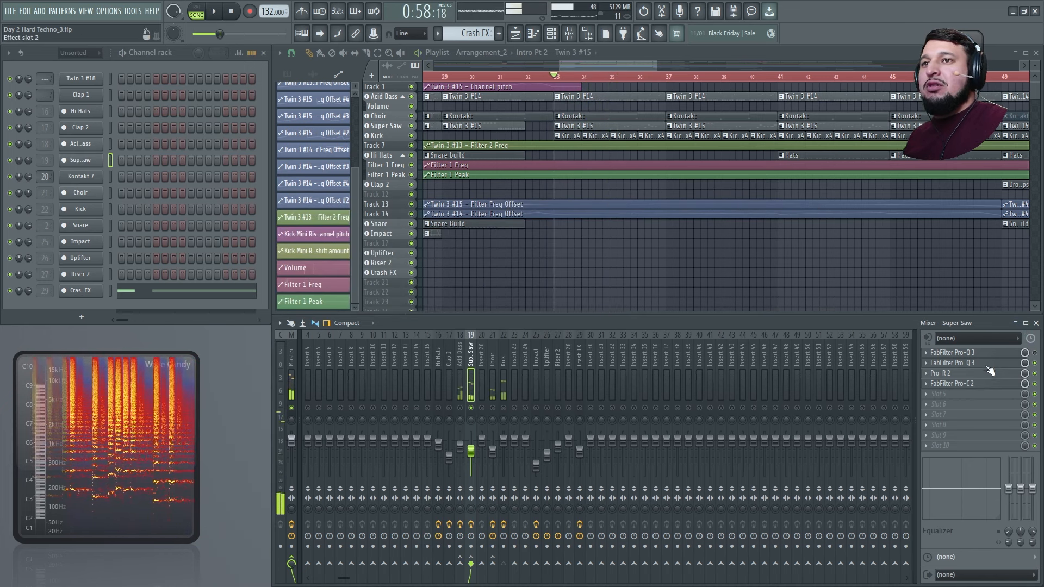
- Open Pro-R 2 on the Super Saw track and set its Ducking to +5.95 dB during playback
{"action": "left_click", "coordinate": [989, 375]}
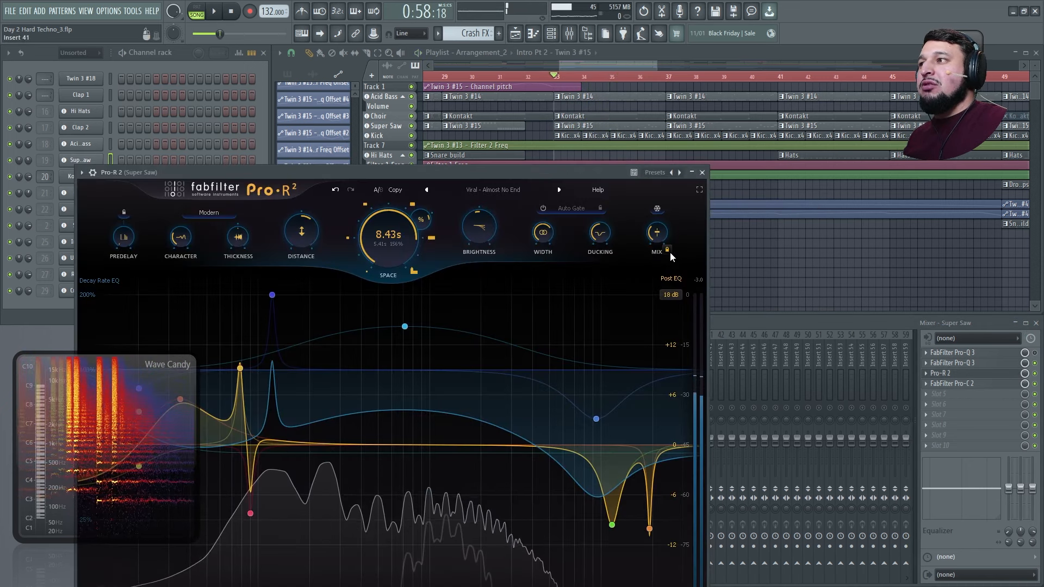
{"action": "key", "text": "space"}
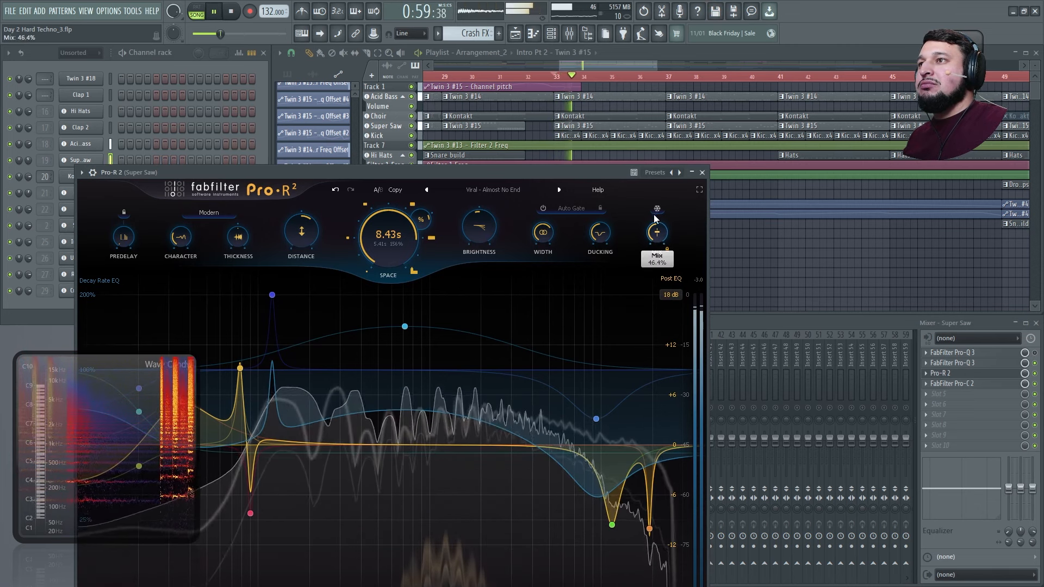
{"action": "left_click_drag", "start_coordinate": [601, 234], "coordinate": [598, 260]}
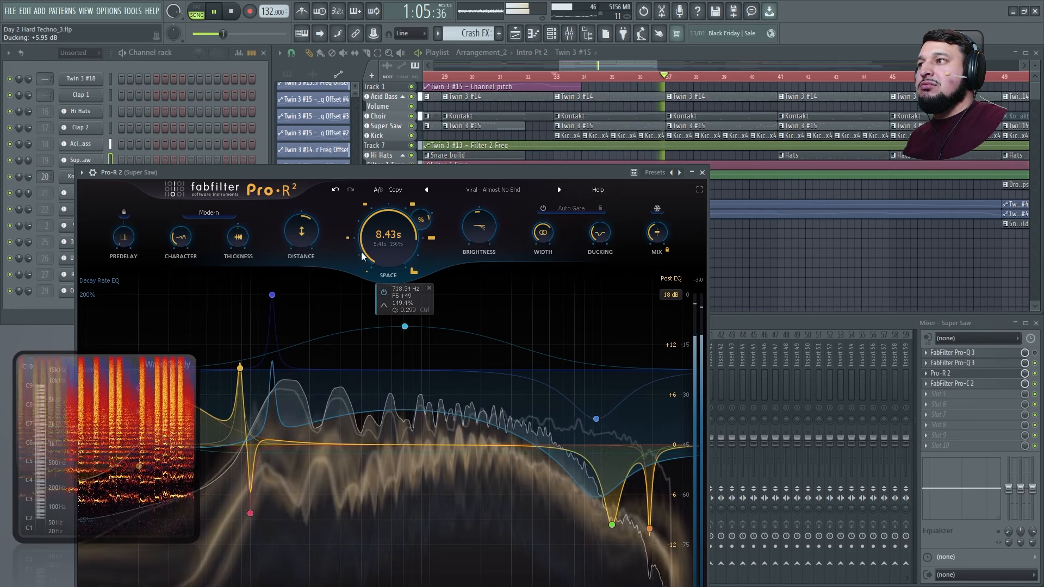
{"action": "mouse_move", "coordinate": [369, 245]}
{"action": "key", "text": "space"}
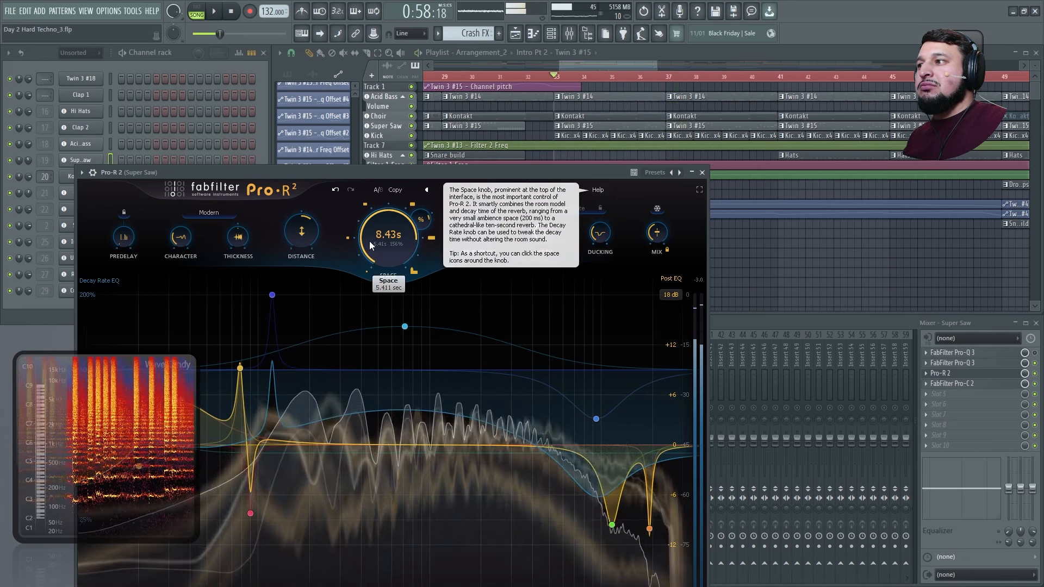
{"action": "left_click", "coordinate": [691, 172]}
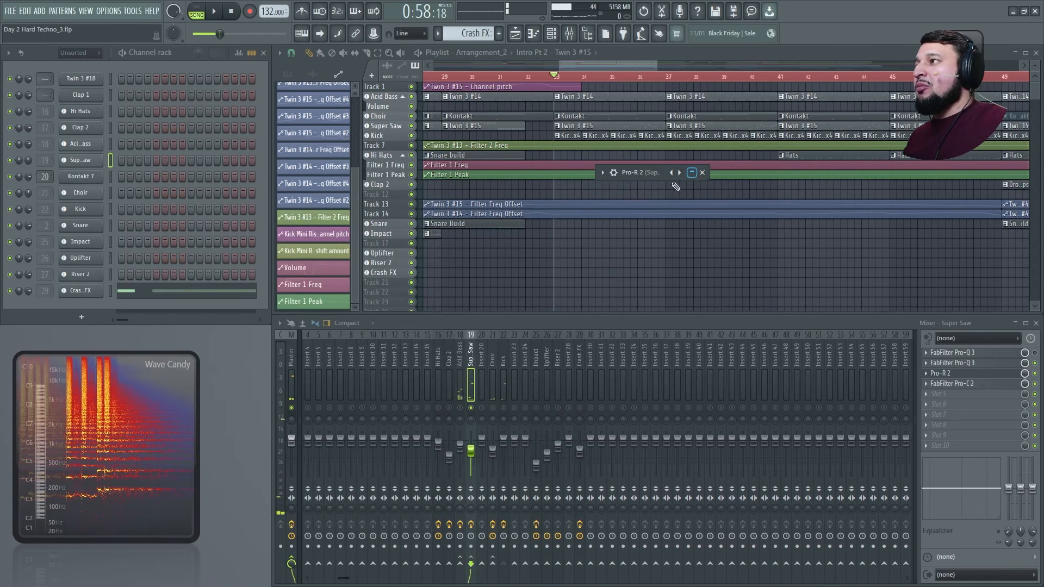
- Inspect the built-in reverb's time setting in the Super Saw's Twin 3 synth
{"action": "left_click", "coordinate": [89, 161]}
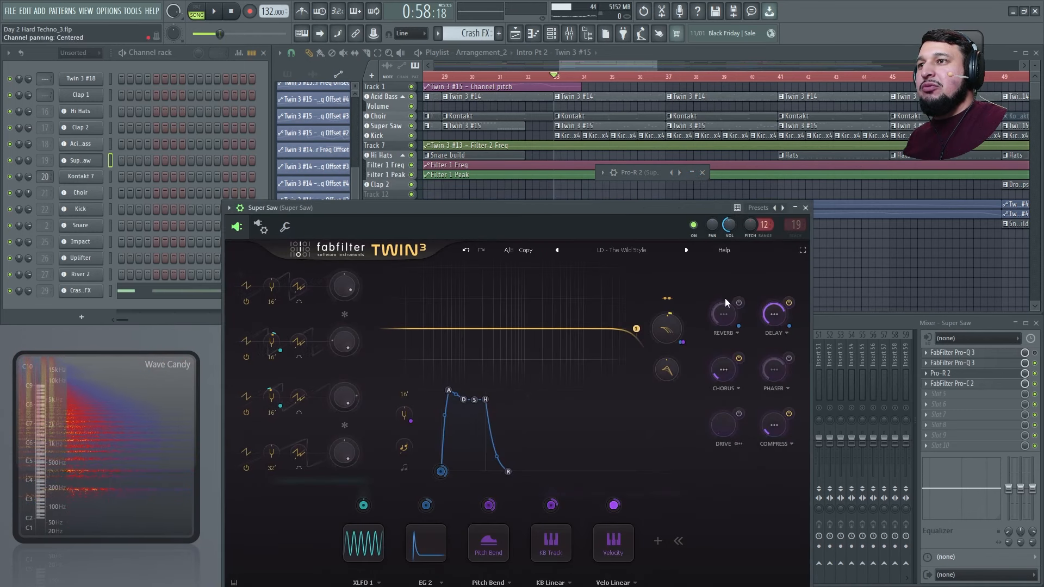
{"action": "left_click", "coordinate": [726, 313]}
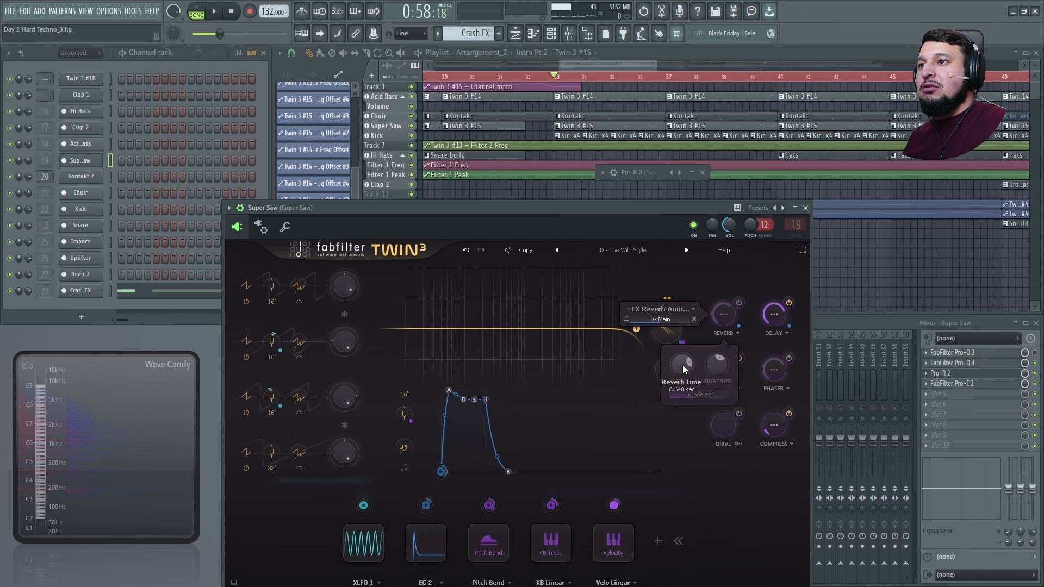
{"action": "left_click", "coordinate": [806, 208]}
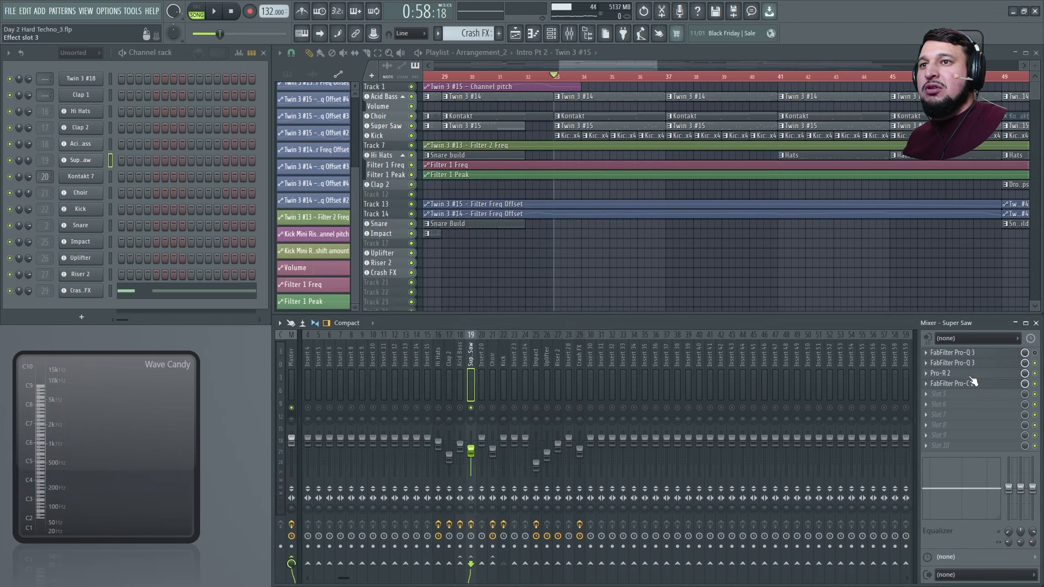
- Set the Super Saw's Pro-R 2 Space to about 3.84 s and its Ducking to +3.87 dB during playback
{"action": "left_click", "coordinate": [957, 374]}
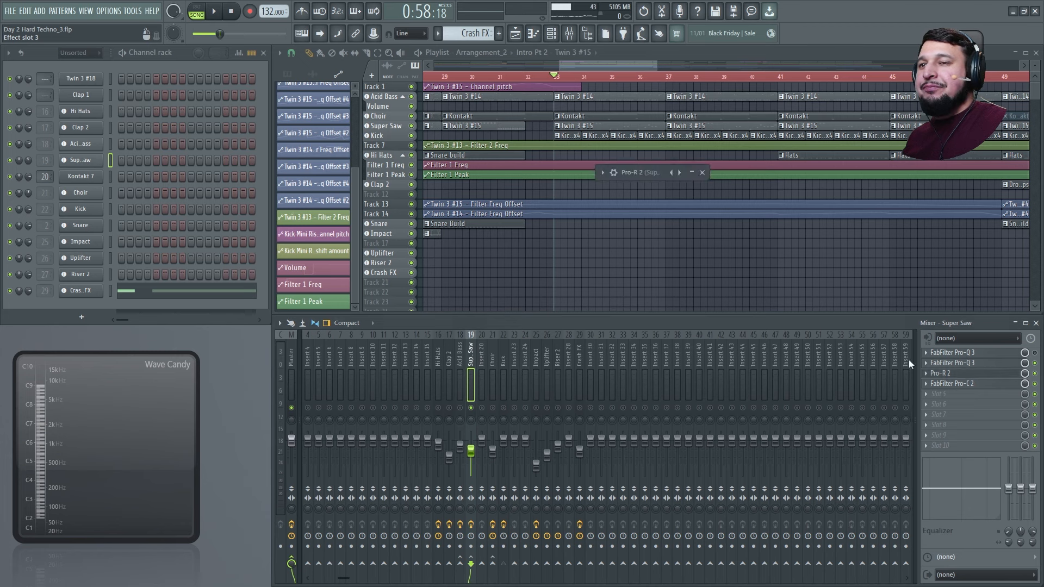
{"action": "double_click", "coordinate": [635, 174]}
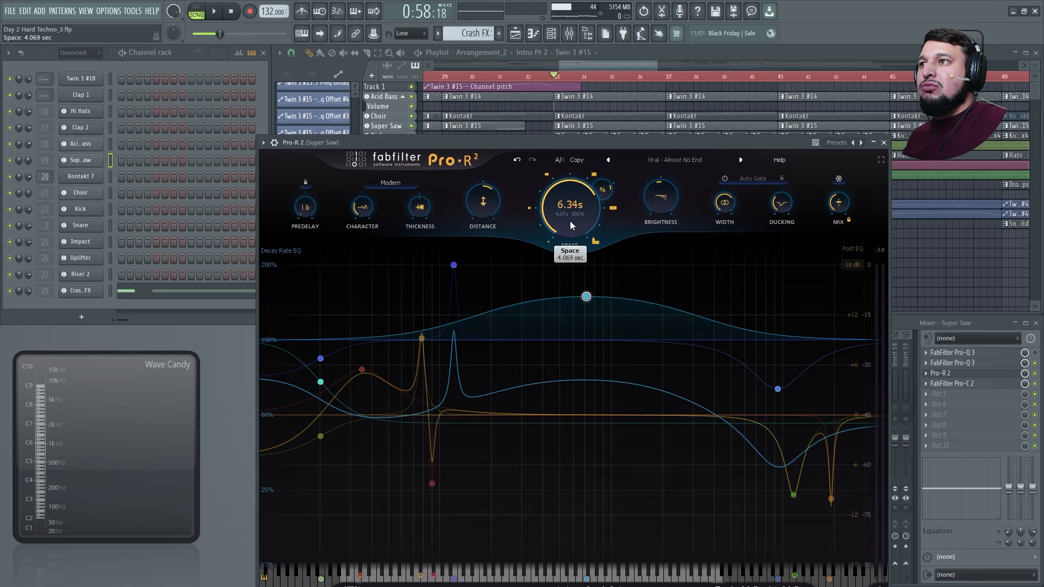
{"action": "left_click_drag", "start_coordinate": [570, 221], "coordinate": [570, 225]}
{"action": "key", "text": "space"}
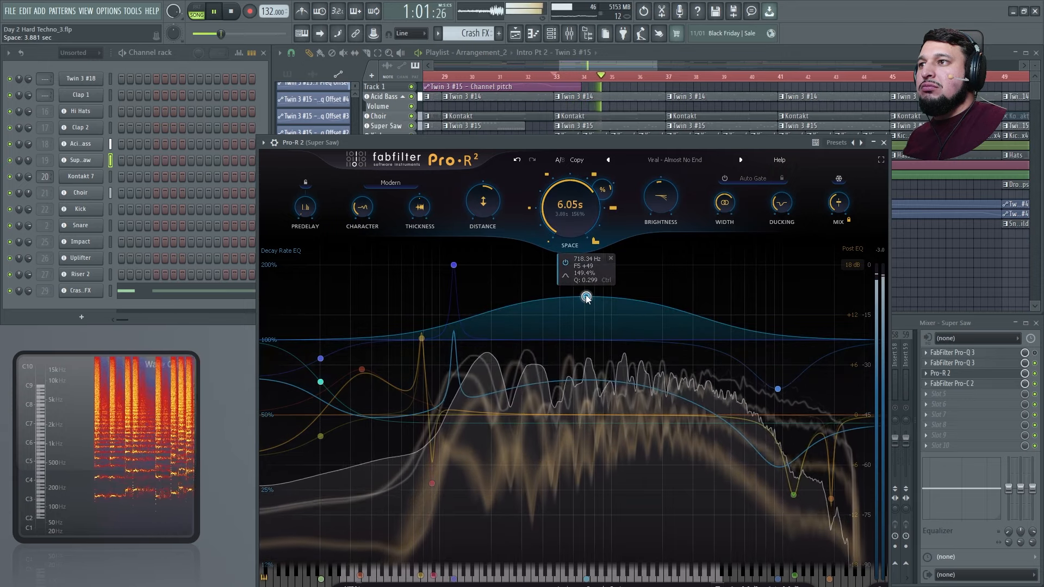
{"action": "mouse_move", "coordinate": [576, 230]}
{"action": "left_mouse_down"}
{"action": "mouse_move", "coordinate": [578, 254]}
{"action": "mouse_move", "coordinate": [575, 227]}
{"action": "left_mouse_up"}
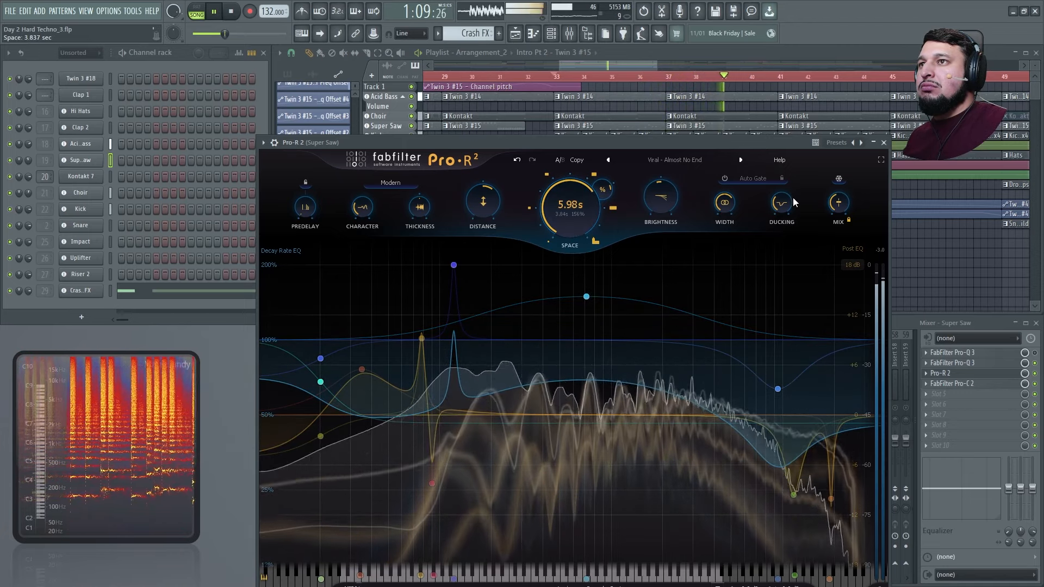
{"action": "left_click_drag", "start_coordinate": [781, 203], "coordinate": [778, 222]}
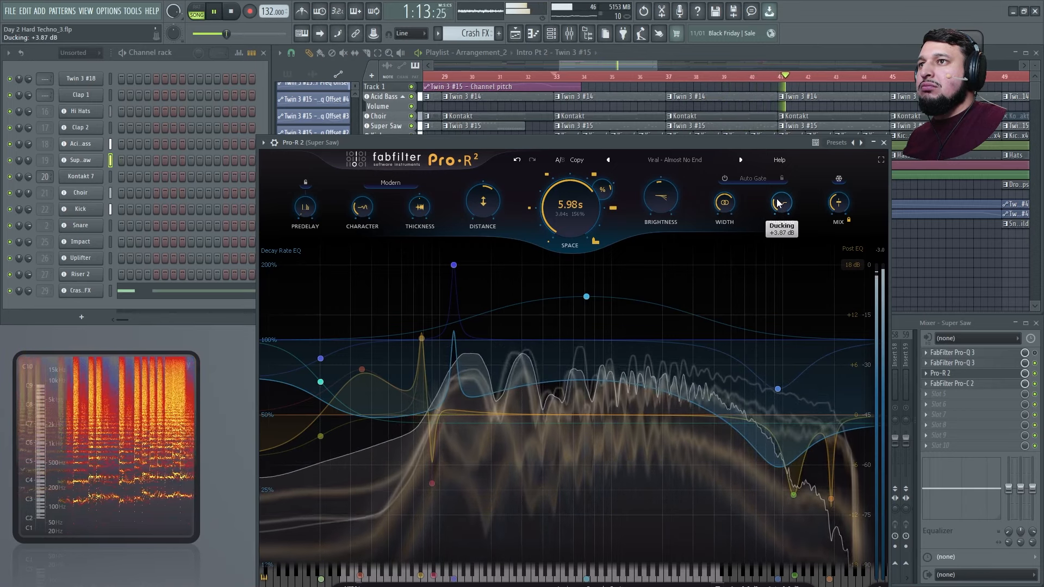
{"action": "key", "text": "Escape"}
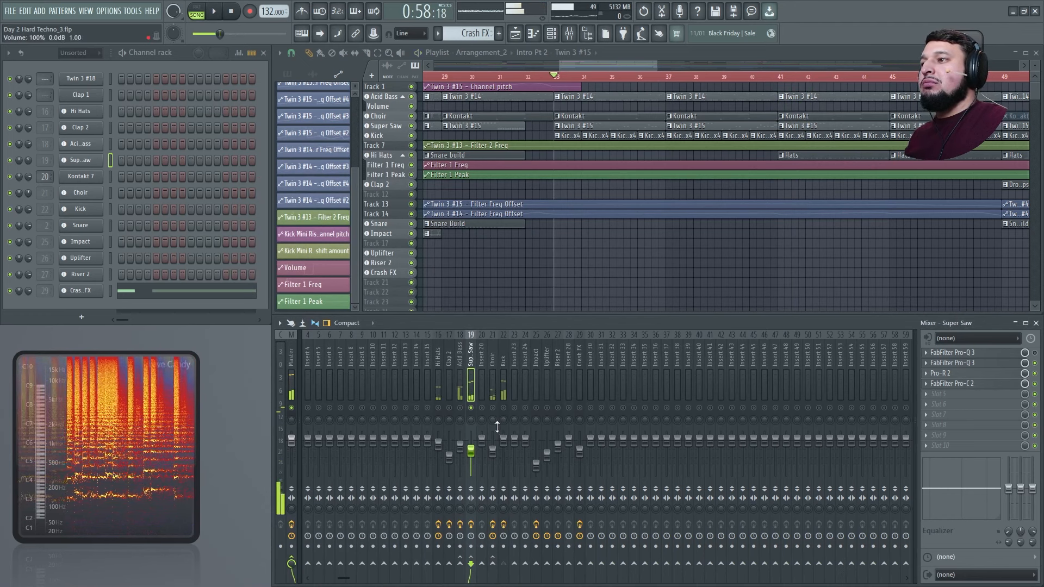
- Unsolo the Super Saw mixer track and lower its Pro-R 2 Mix to 40.2% while playing the full arrangement
{"action": "left_click", "coordinate": [489, 414]}
{"action": "key", "text": "space"}
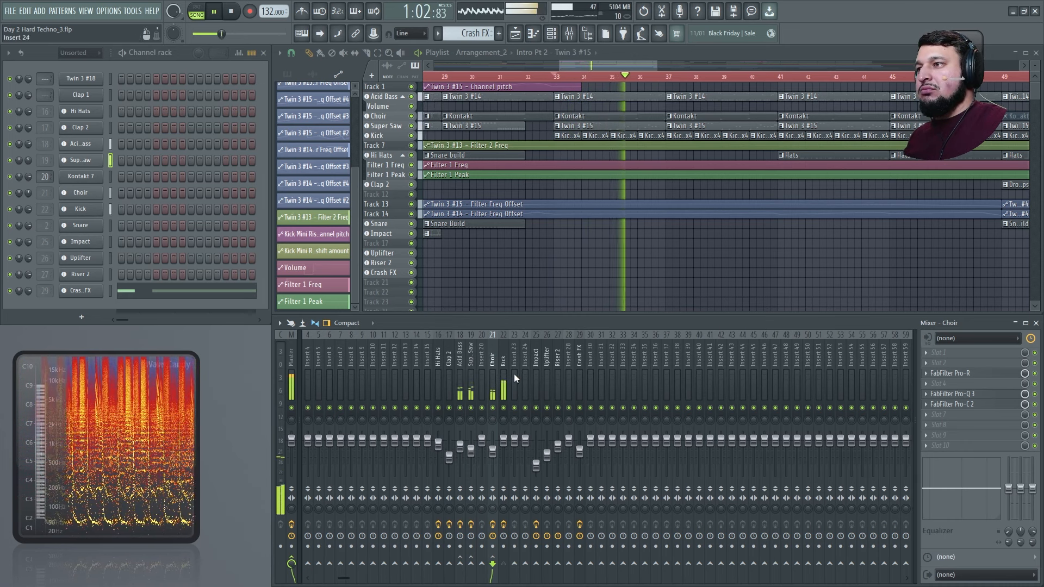
{"action": "left_click", "coordinate": [471, 364]}
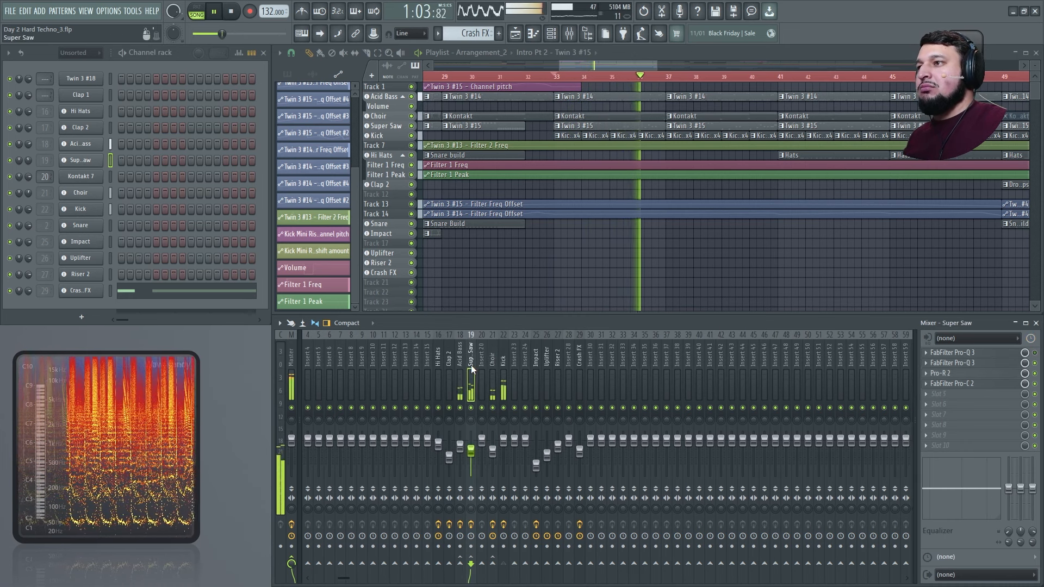
{"action": "left_click", "coordinate": [991, 363]}
{"action": "left_click", "coordinate": [991, 373]}
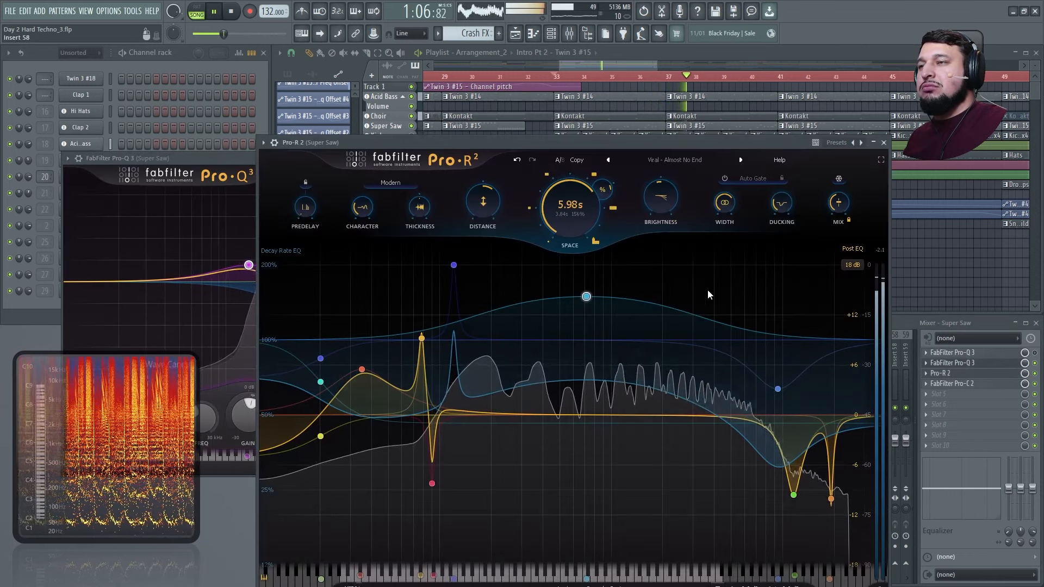
{"action": "mouse_move", "coordinate": [783, 199]}
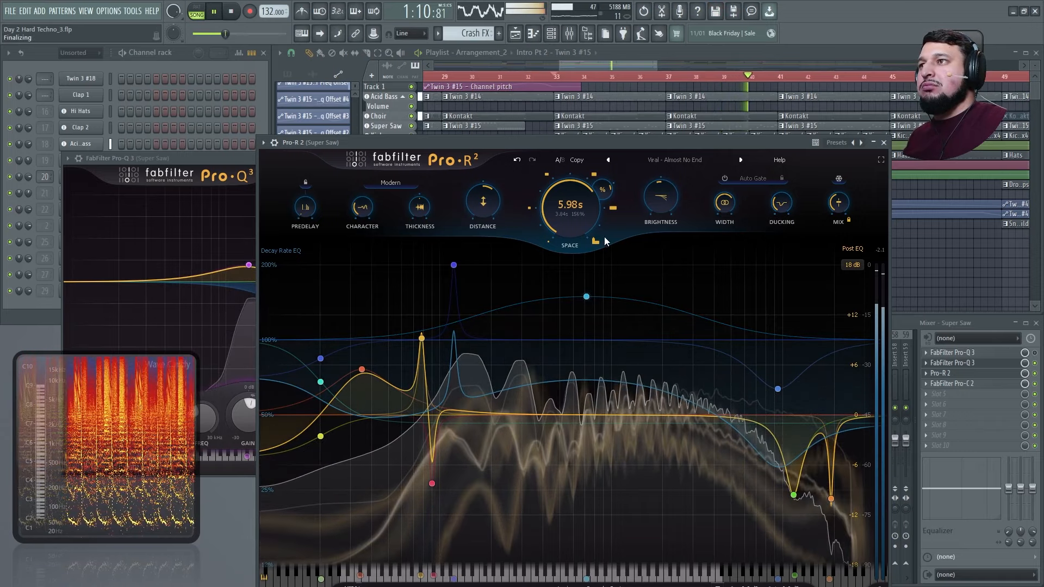
{"action": "mouse_move", "coordinate": [843, 211]}
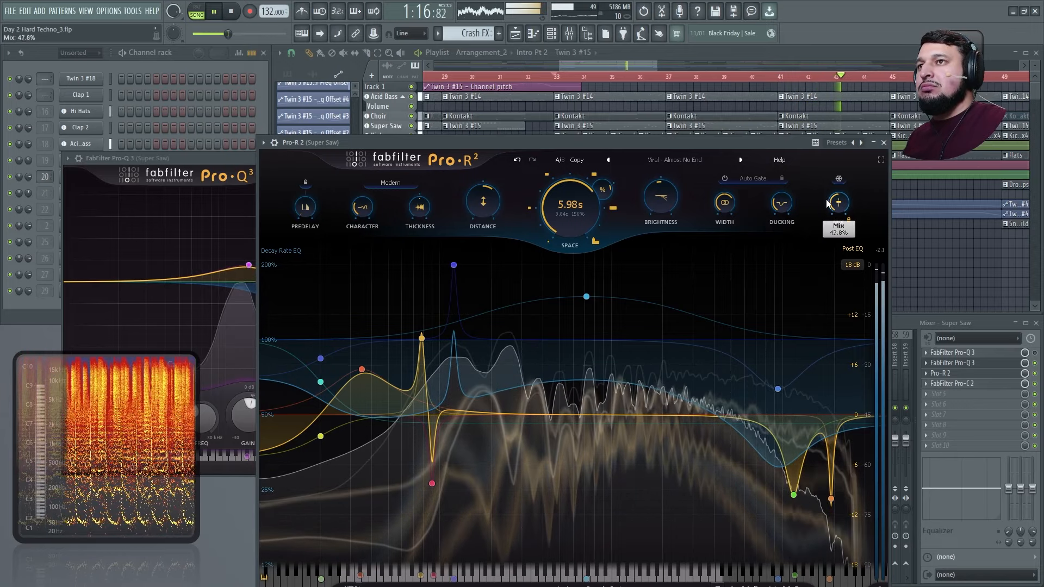
{"action": "scroll", "coordinate": [829, 204], "scroll_direction": "down", "scroll_amount": 3}
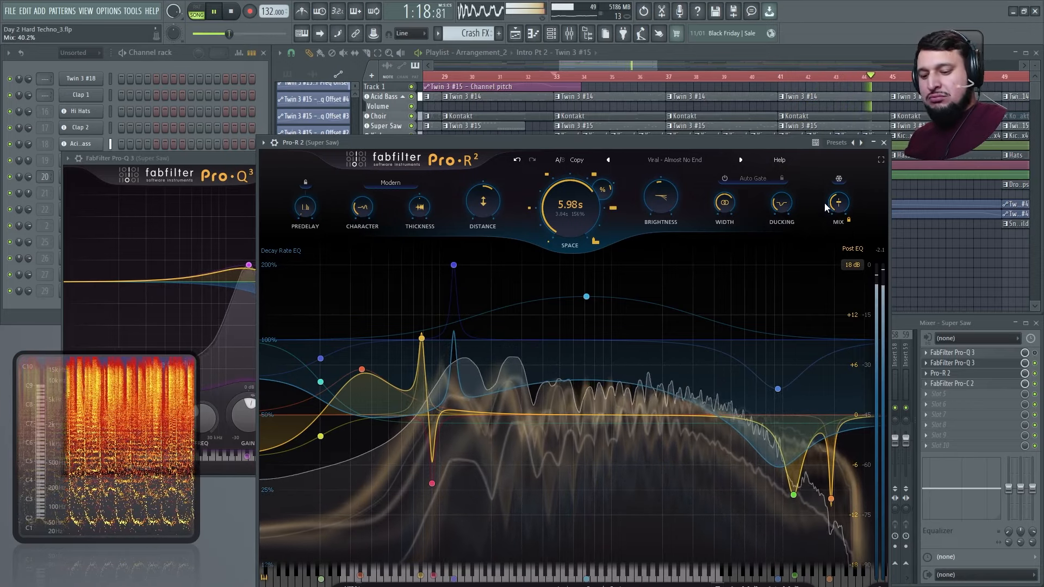
{"action": "key", "text": "F12"}
{"action": "key", "text": "space"}
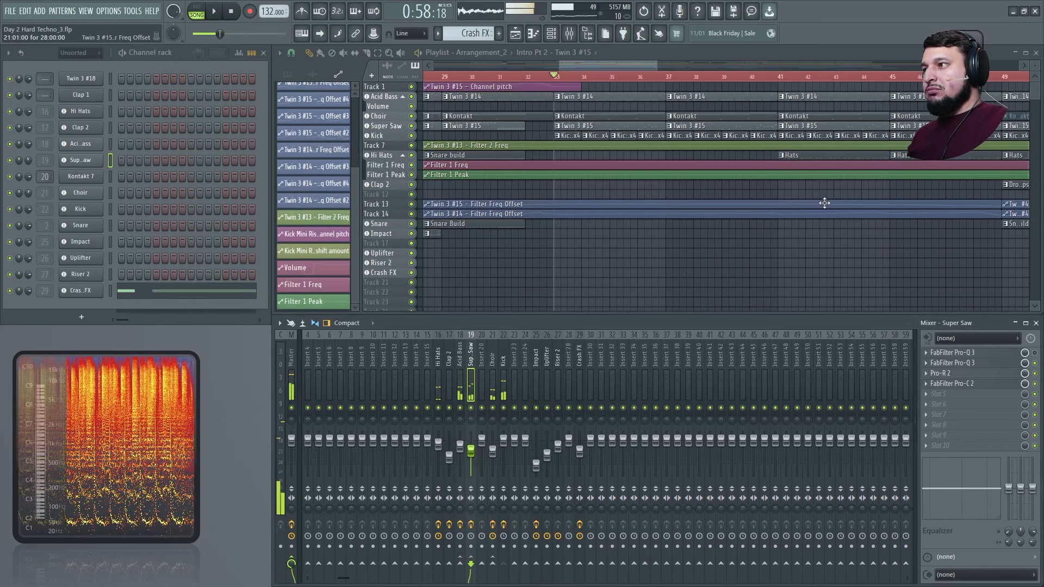
- Solo the Impact playlist track, audition it from bar 17 and select the Impact FX pattern
{"action": "scroll", "coordinate": [735, 263], "scroll_direction": "down", "scroll_amount": 5}
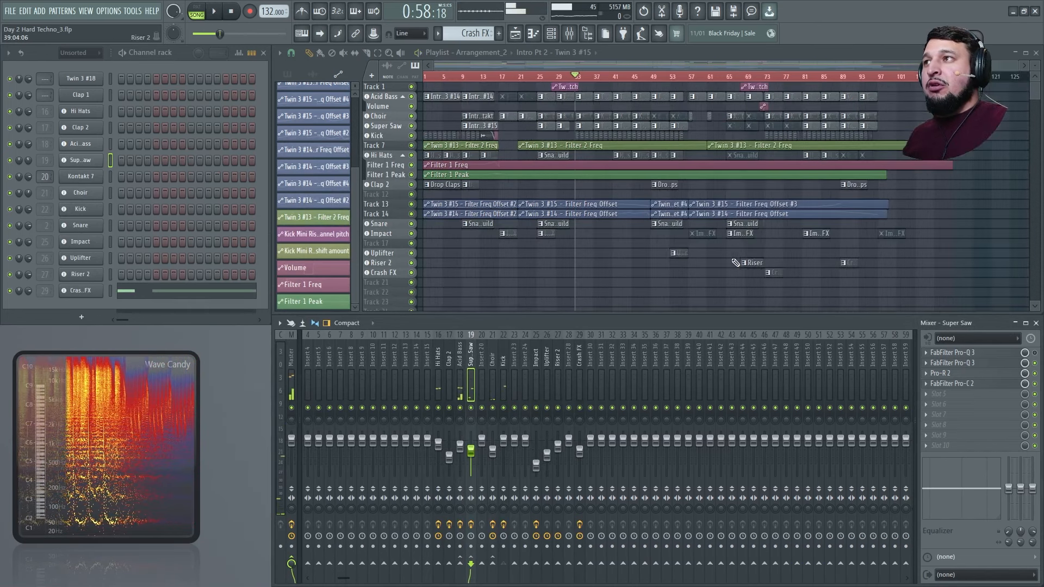
{"action": "left_click_drag", "start_coordinate": [607, 274], "coordinate": [423, 165]}
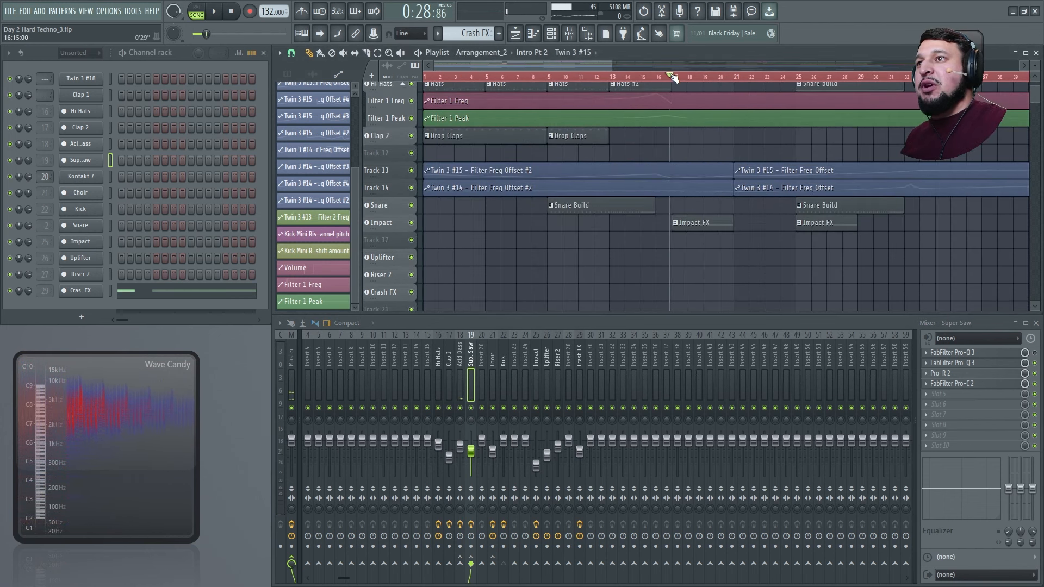
{"action": "right_click", "coordinate": [412, 223]}
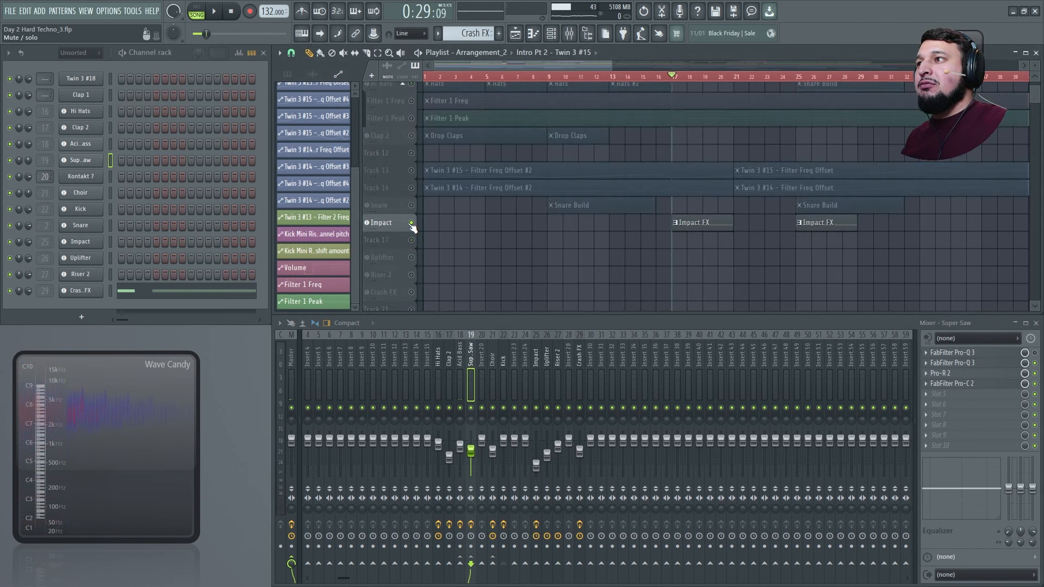
{"action": "left_click_drag", "start_coordinate": [605, 245], "coordinate": [872, 197]}
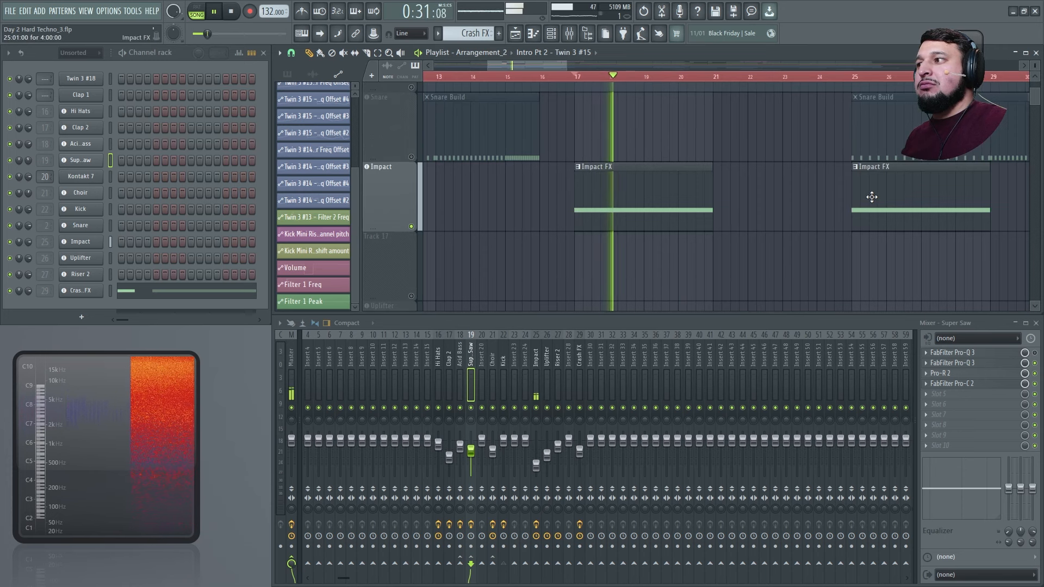
{"action": "left_click", "coordinate": [626, 203]}
{"action": "key", "text": "space"}
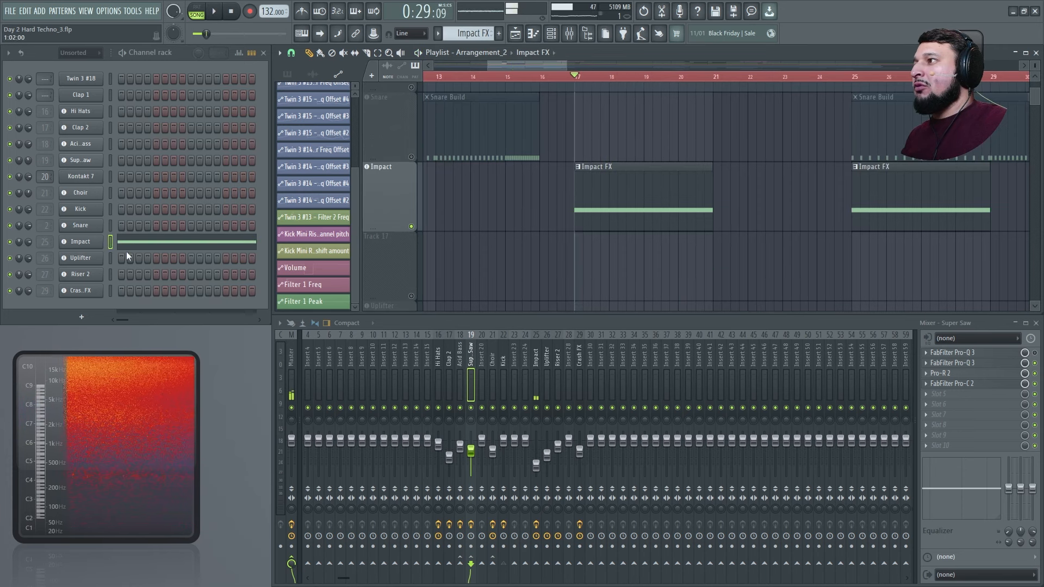
- Toggle oscillator 4 in the Impact channel's Twin 3 synth and audition the impact sound
{"action": "left_click", "coordinate": [103, 242]}
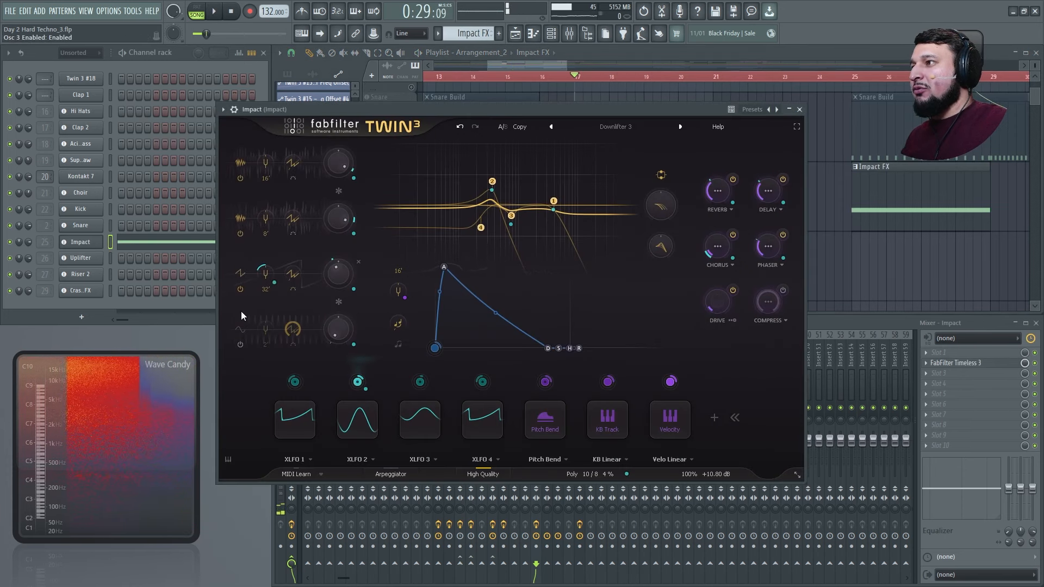
{"action": "left_click", "coordinate": [243, 334]}
{"action": "left_click", "coordinate": [233, 337]}
{"action": "left_click", "coordinate": [240, 344]}
{"action": "key", "text": "space"}
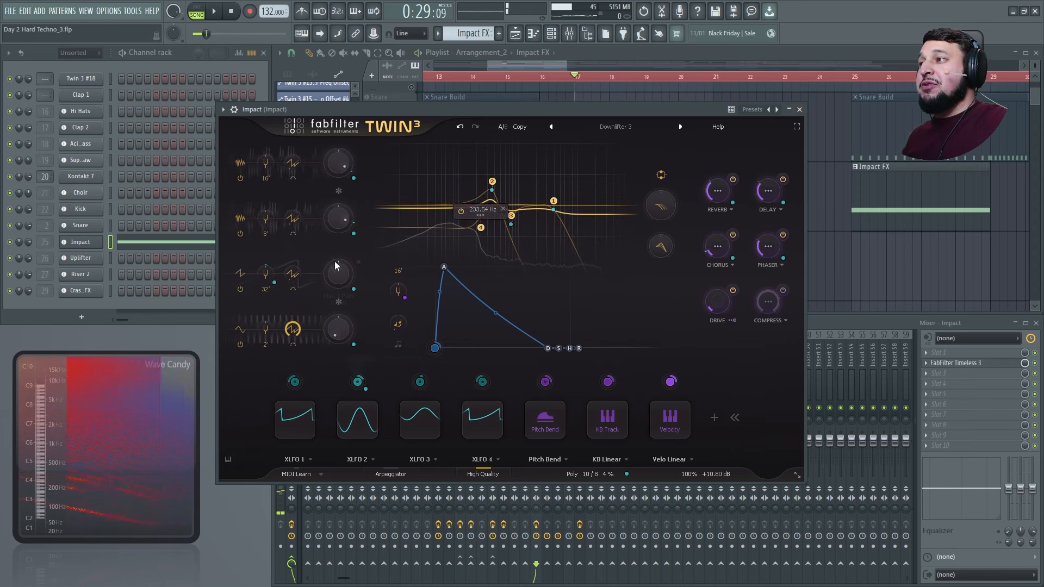
{"action": "left_click", "coordinate": [799, 110]}
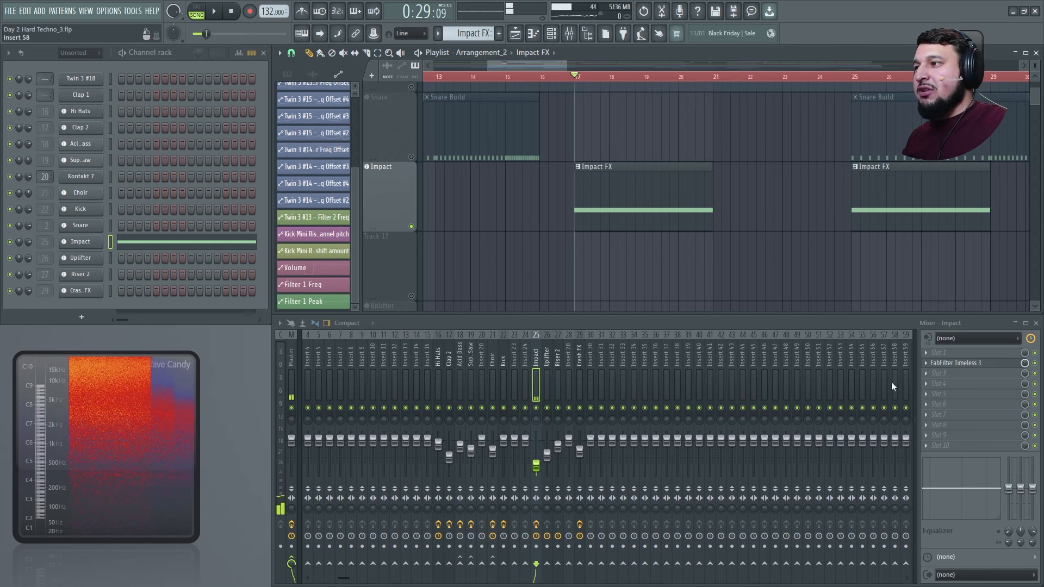
- Open the Impact mixer track's Timeless 3 delay and audition the impact sound from bar 17
{"action": "left_click", "coordinate": [957, 364]}
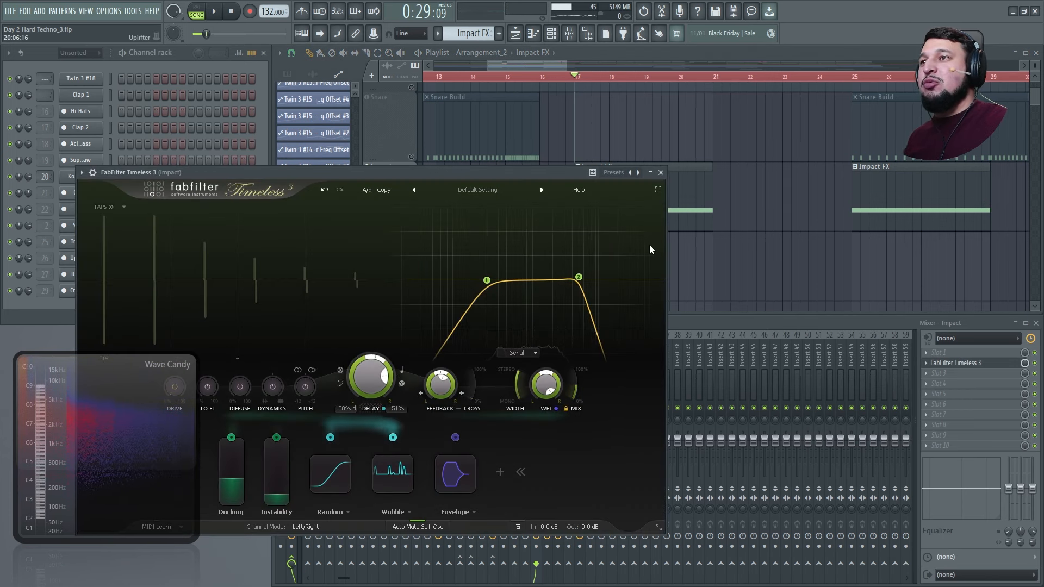
{"action": "key", "text": "space"}
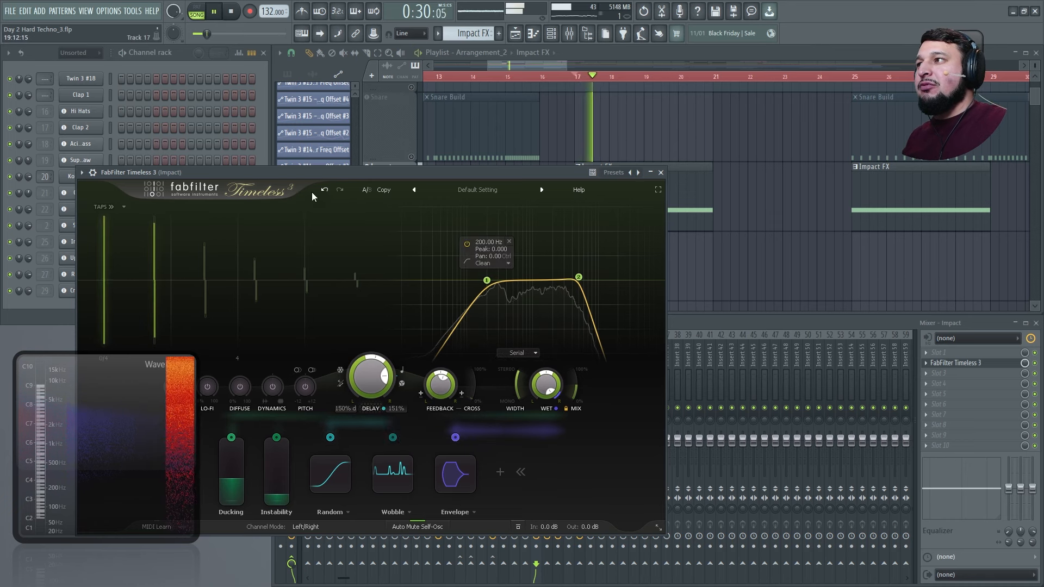
{"action": "left_click_drag", "start_coordinate": [299, 174], "coordinate": [487, 165]}
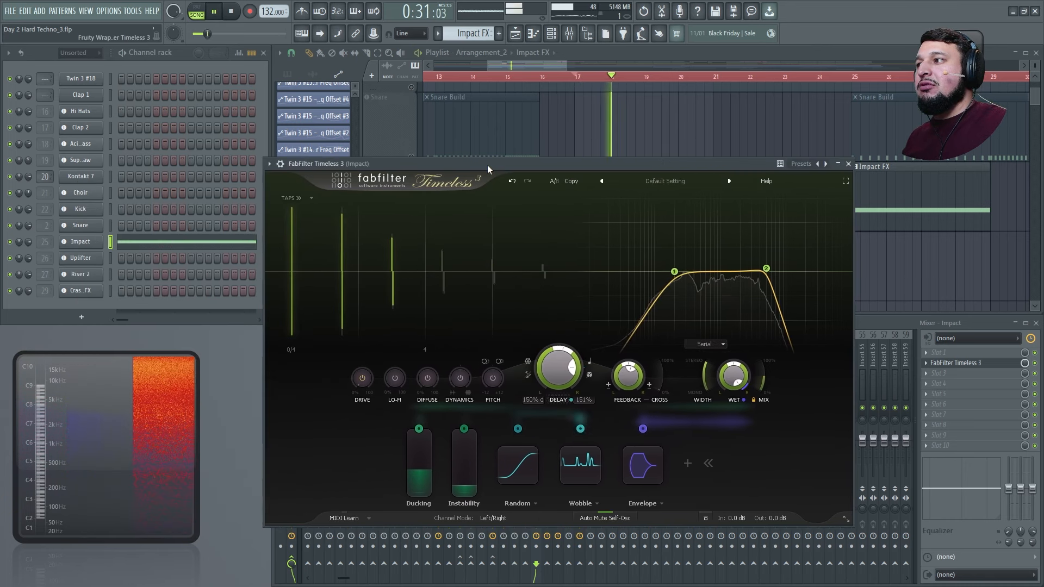
- Audition the Impact synth with its Timeless 3 delay bypassed for comparison, and close both plugin windows
{"action": "left_click", "coordinate": [80, 241]}
{"action": "left_click", "coordinate": [1037, 367]}
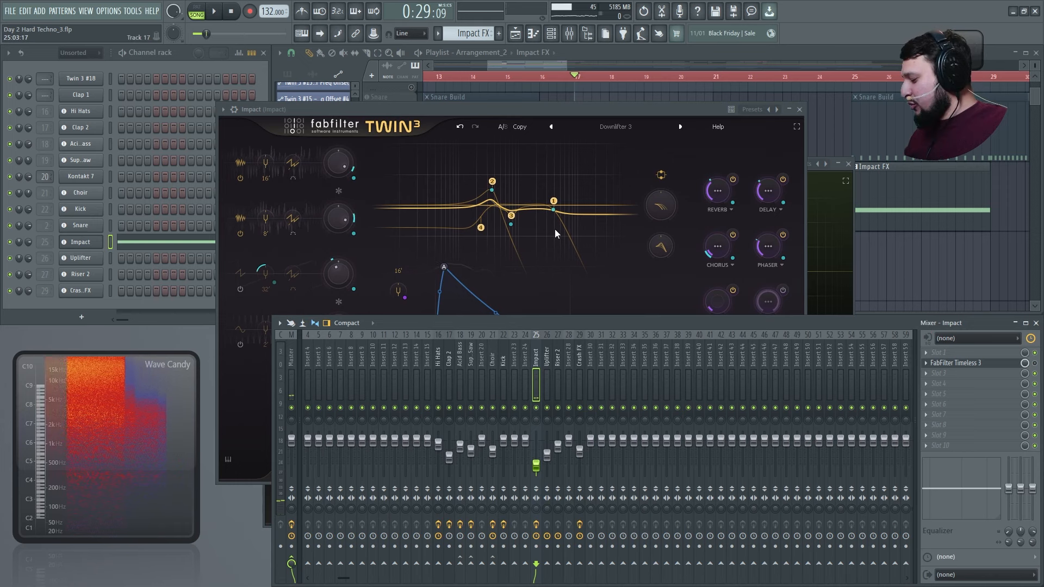
{"action": "key", "text": "space"}
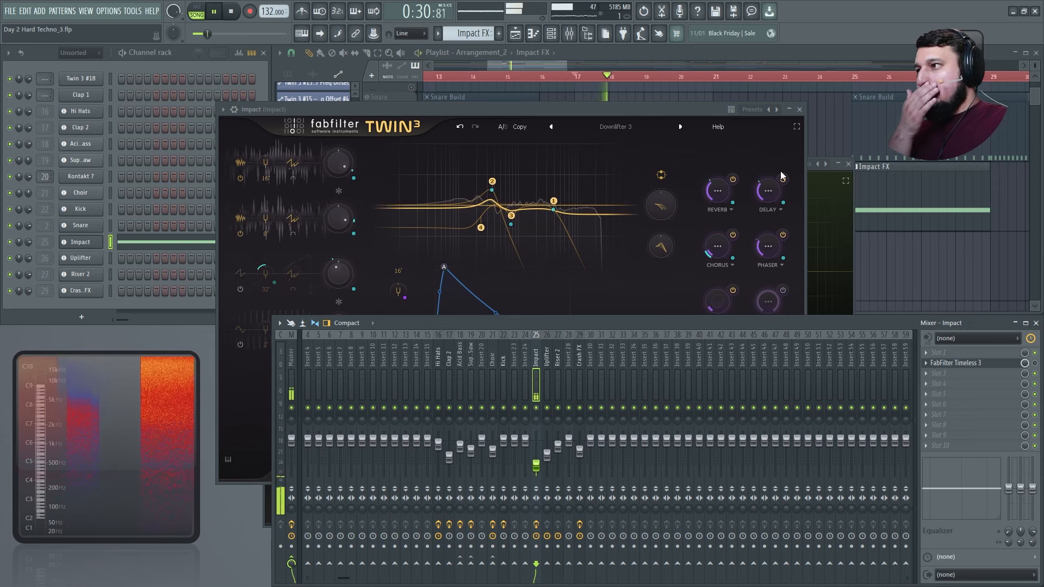
{"action": "key", "text": "space"}
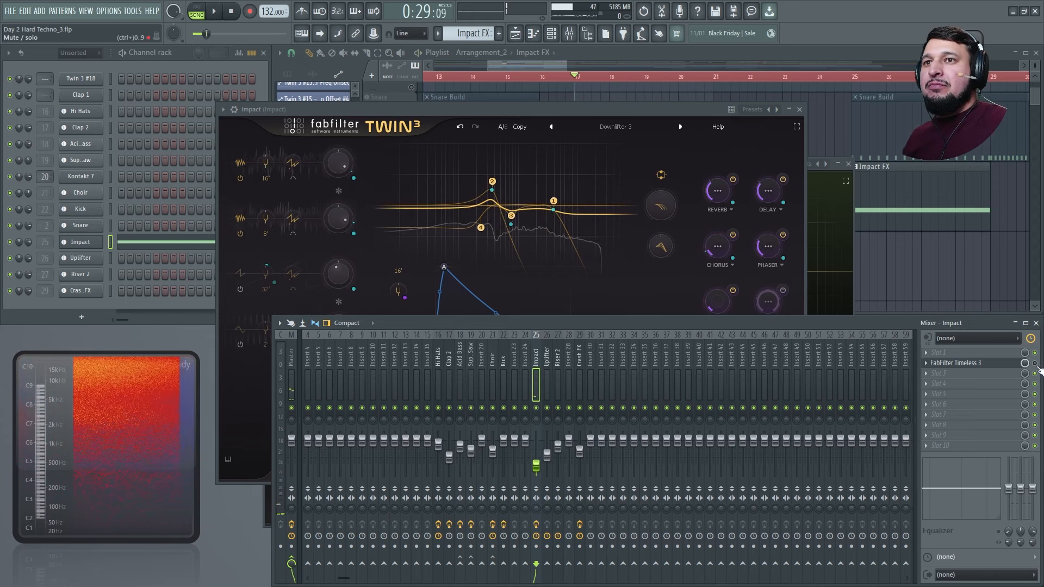
{"action": "left_click", "coordinate": [800, 110]}
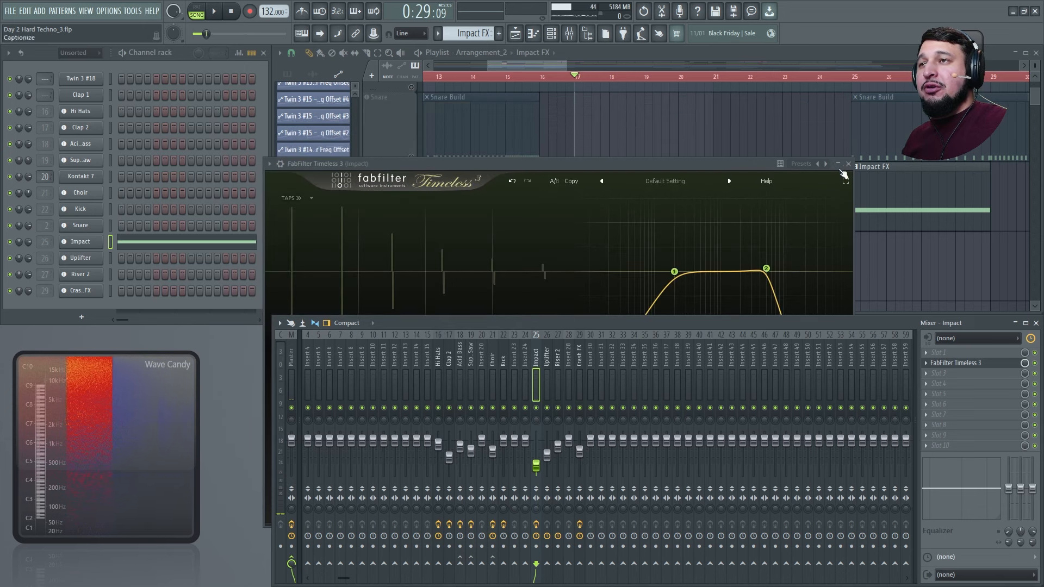
{"action": "left_click", "coordinate": [849, 164]}
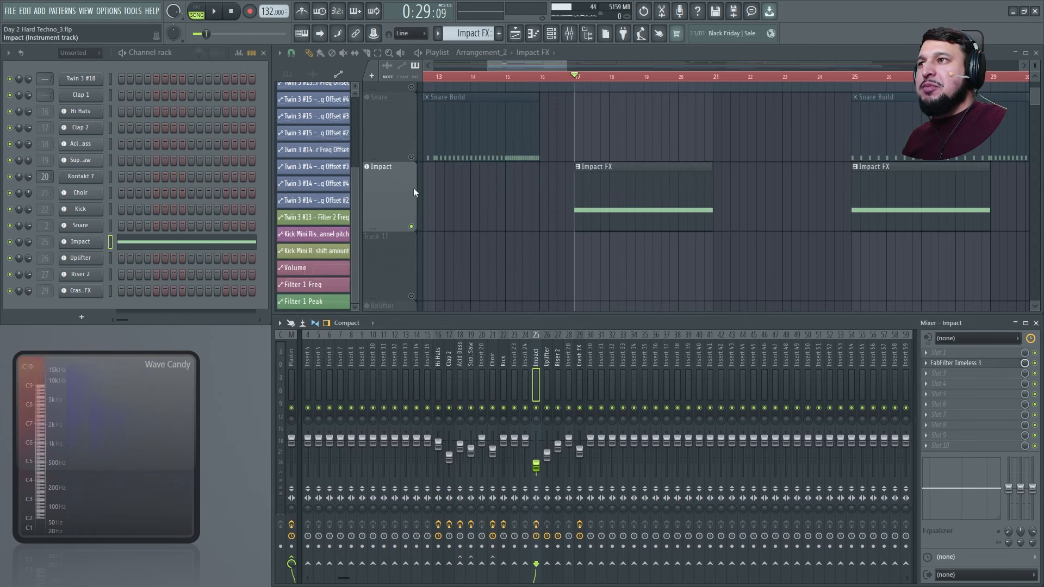
- Solo the Uplifter playlist track and audition its clip from bar 53
{"action": "scroll", "coordinate": [514, 218], "scroll_direction": "down", "scroll_amount": 5}
{"action": "scroll", "coordinate": [550, 218], "scroll_direction": "down", "scroll_amount": 1}
{"action": "right_click", "coordinate": [411, 297]}
{"action": "left_click", "coordinate": [747, 76]}
{"action": "scroll", "coordinate": [756, 239], "scroll_direction": "up", "scroll_amount": 5}
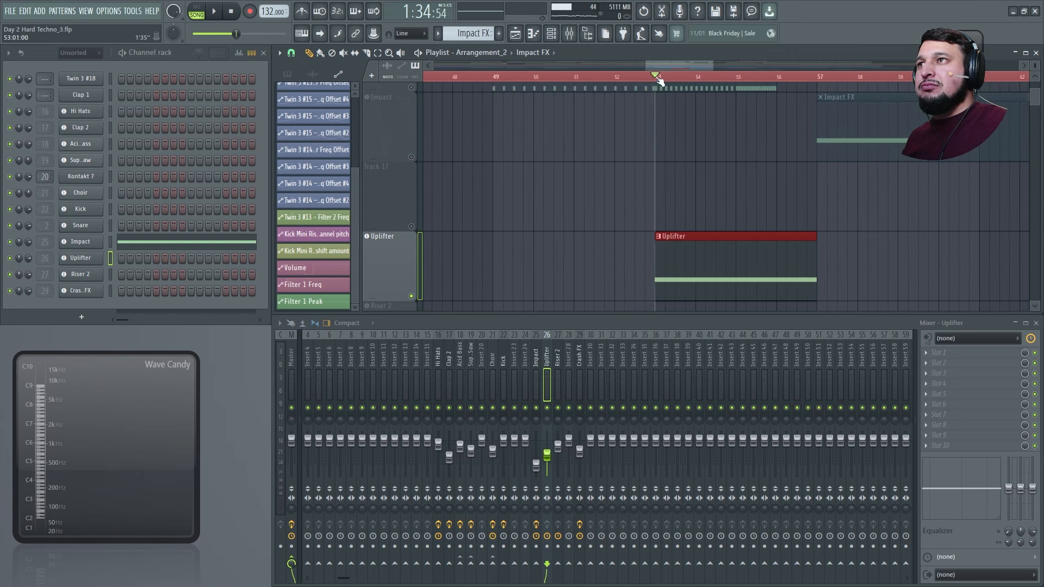
{"action": "key", "text": "space"}
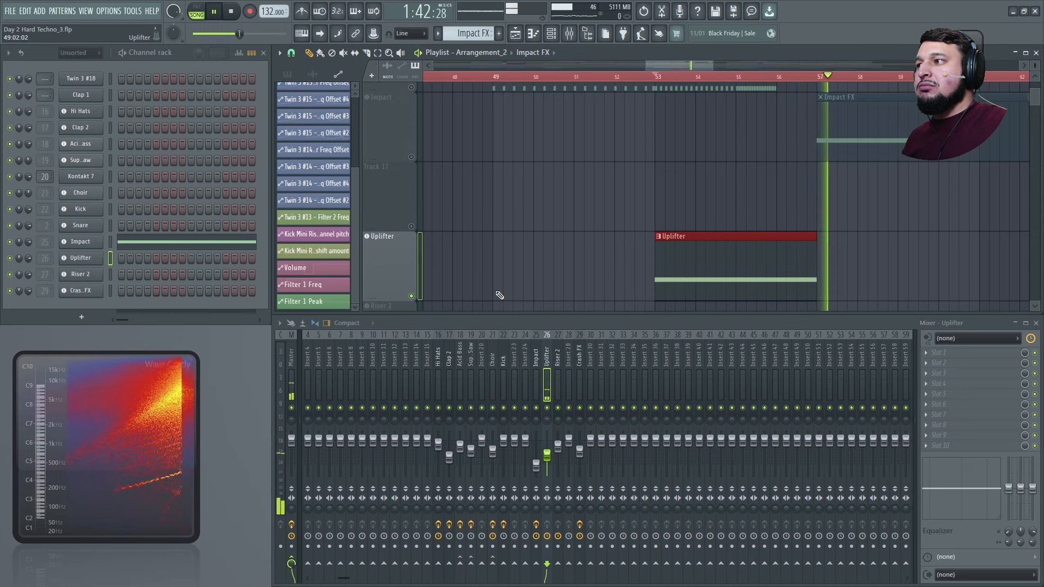
{"action": "key", "text": "space"}
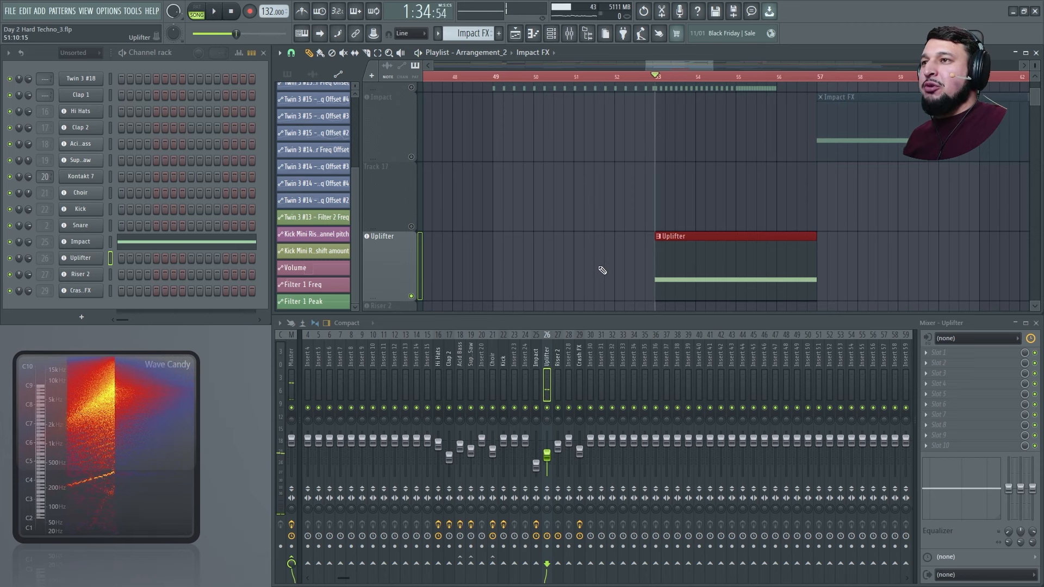
- Solo the Riser 2 playlist track and audition the Riser clip from bar 68
{"action": "scroll", "coordinate": [602, 270], "scroll_direction": "down", "scroll_amount": 4}
{"action": "scroll", "coordinate": [850, 231], "scroll_direction": "down", "scroll_amount": 2}
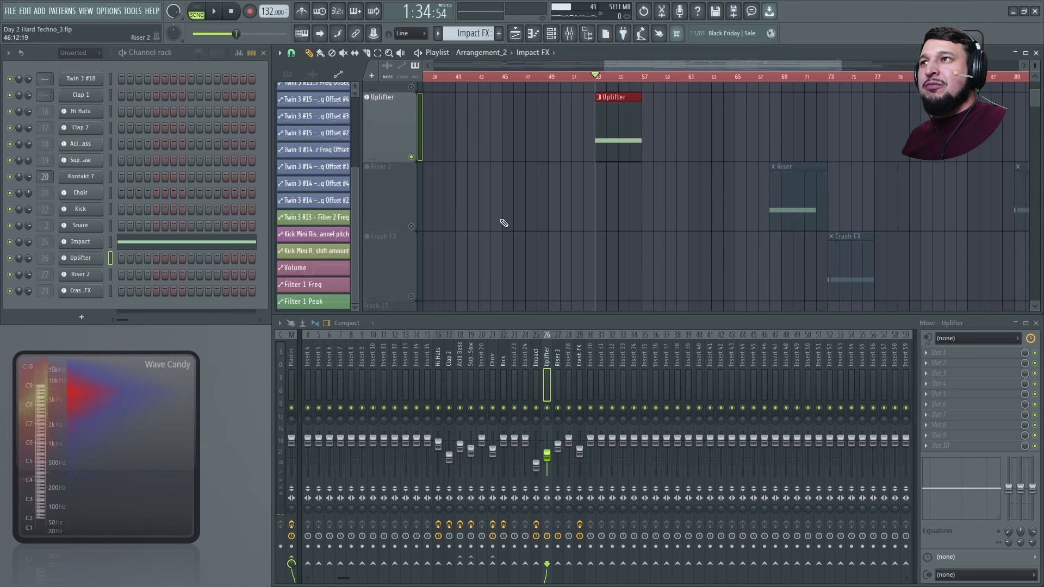
{"action": "left_click", "coordinate": [411, 228]}
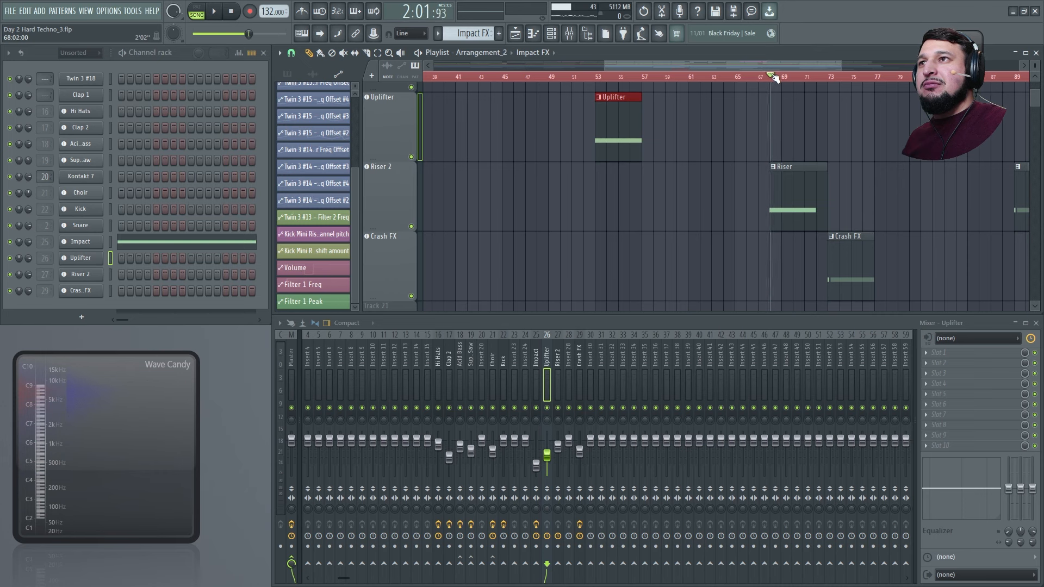
{"action": "key", "text": "space"}
{"action": "left_click_drag", "start_coordinate": [725, 258], "coordinate": [869, 240]}
{"action": "key", "text": "space"}
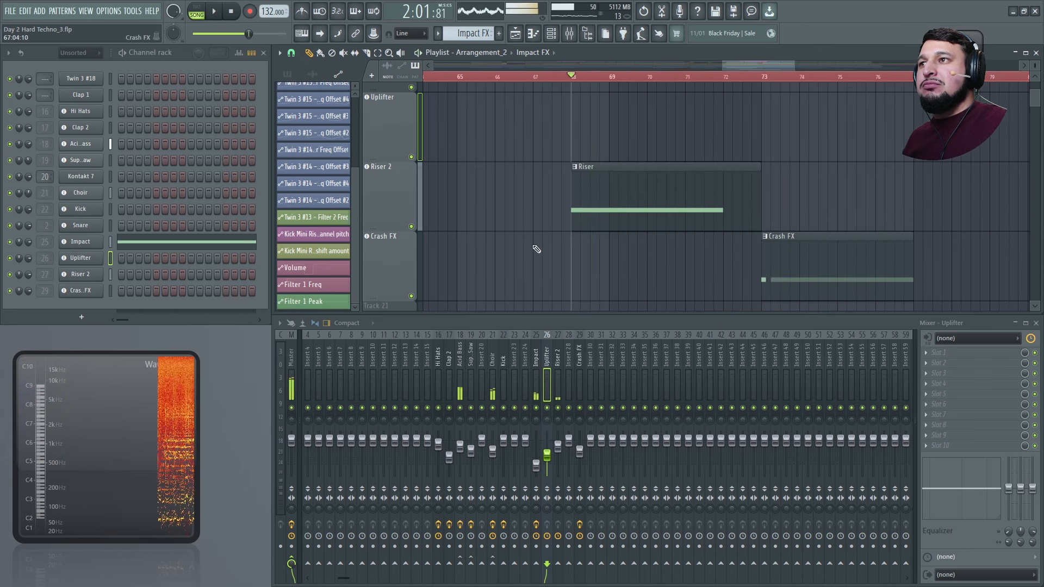
{"action": "key", "text": "space"}
{"action": "left_click", "coordinate": [412, 226], "text": "ctrl"}
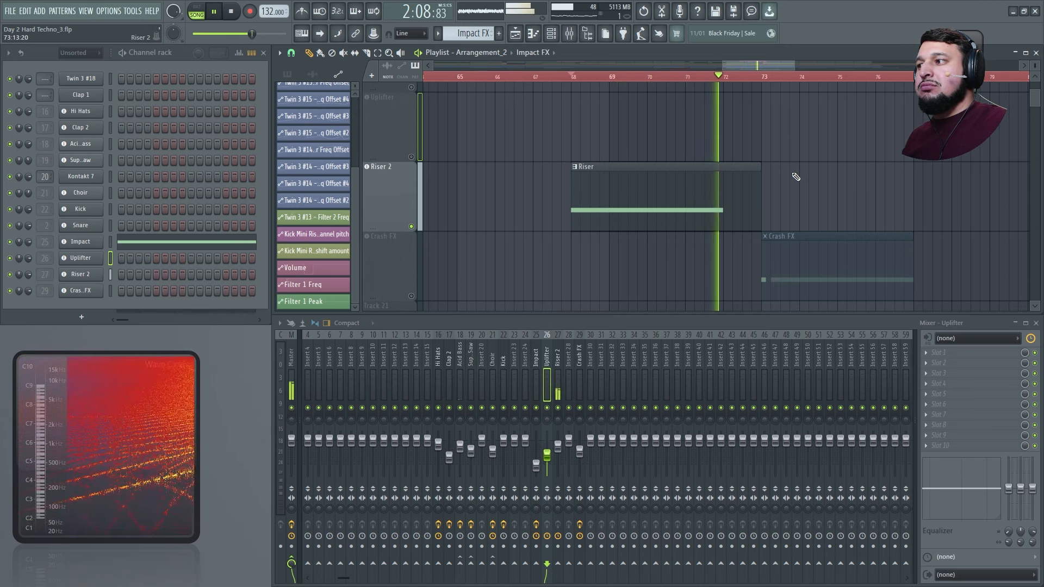
{"action": "key", "text": "space"}
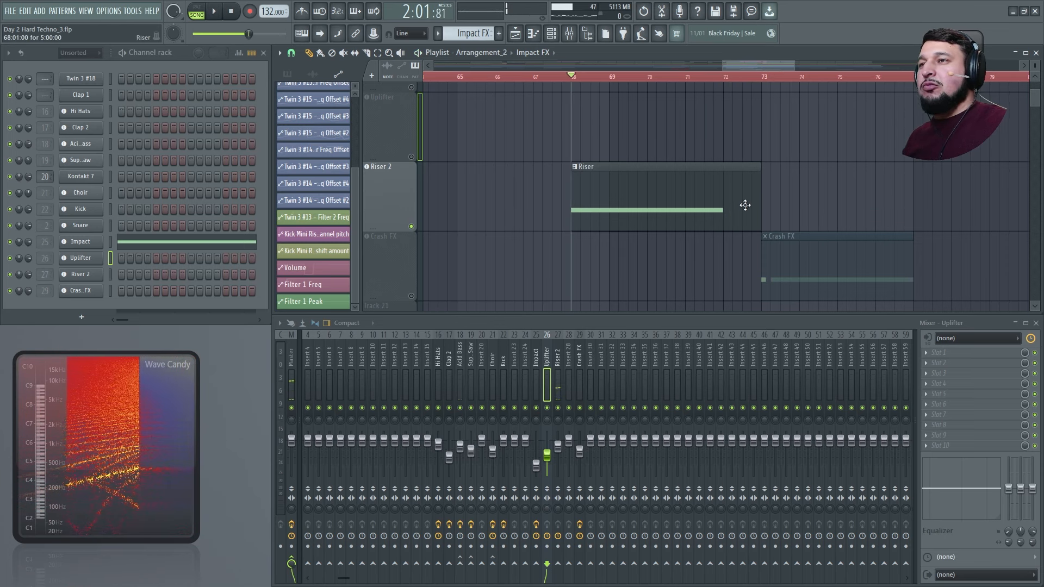
- Solo the Crash FX playlist track and audition its clip from bar 73
{"action": "scroll", "coordinate": [547, 232], "scroll_direction": "down", "scroll_amount": 2}
{"action": "right_click", "coordinate": [412, 295]}
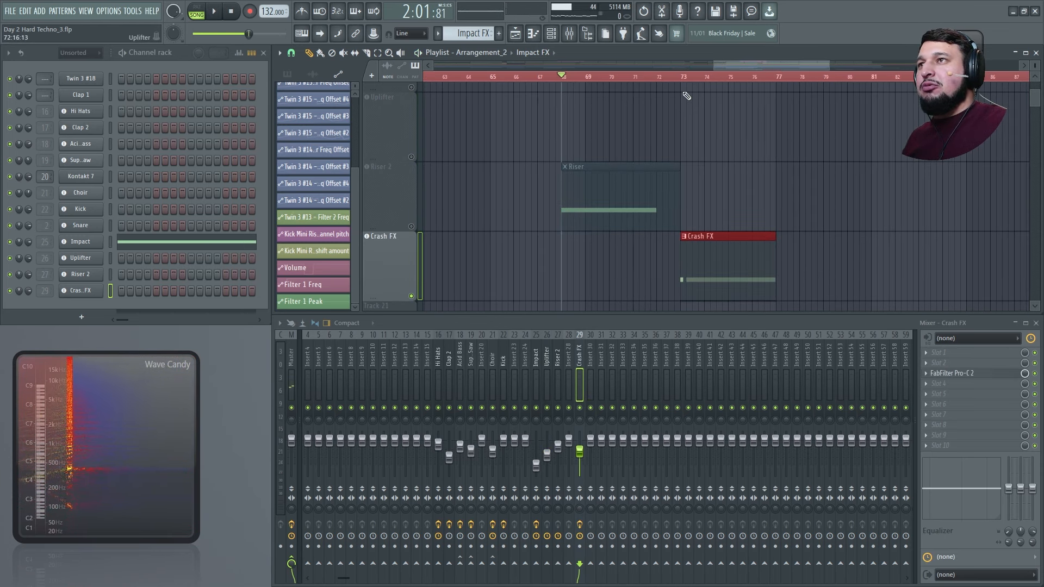
{"action": "right_click", "coordinate": [648, 264], "text": "ctrl"}
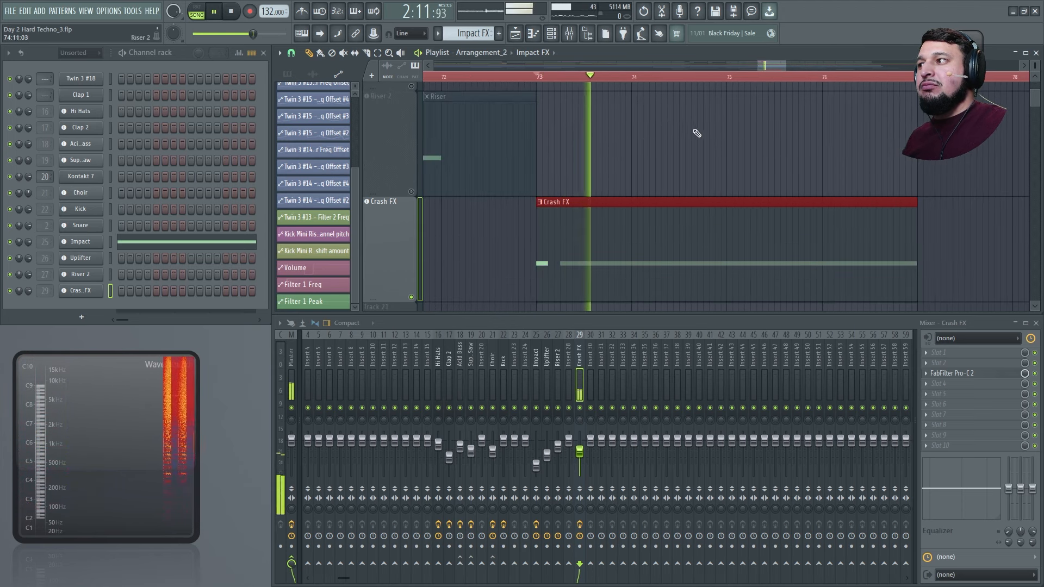
{"action": "scroll", "coordinate": [701, 143], "scroll_direction": "down", "scroll_amount": 8}
{"action": "right_click", "coordinate": [702, 175], "text": "ctrl"}
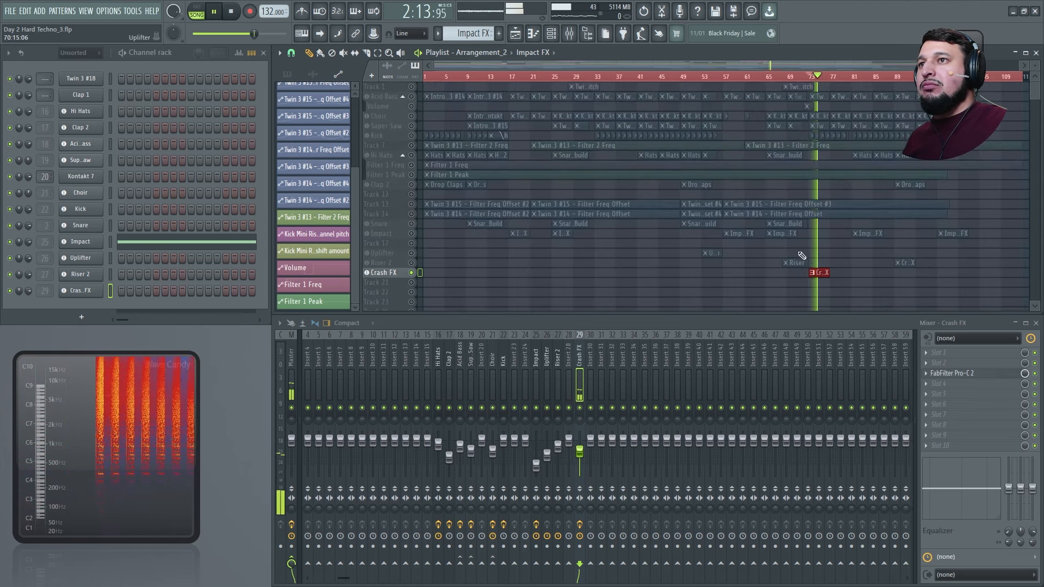
{"action": "left_click_drag", "start_coordinate": [458, 279], "coordinate": [909, 230]}
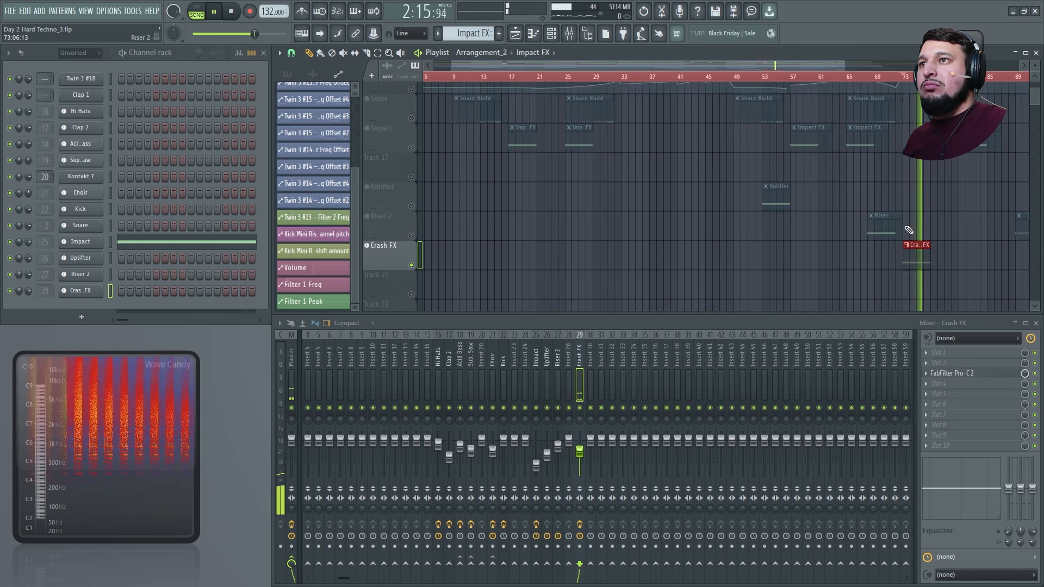
{"action": "scroll", "coordinate": [735, 273], "scroll_direction": "down", "scroll_amount": 2}
{"action": "scroll", "coordinate": [955, 256], "scroll_direction": "up", "scroll_amount": 7}
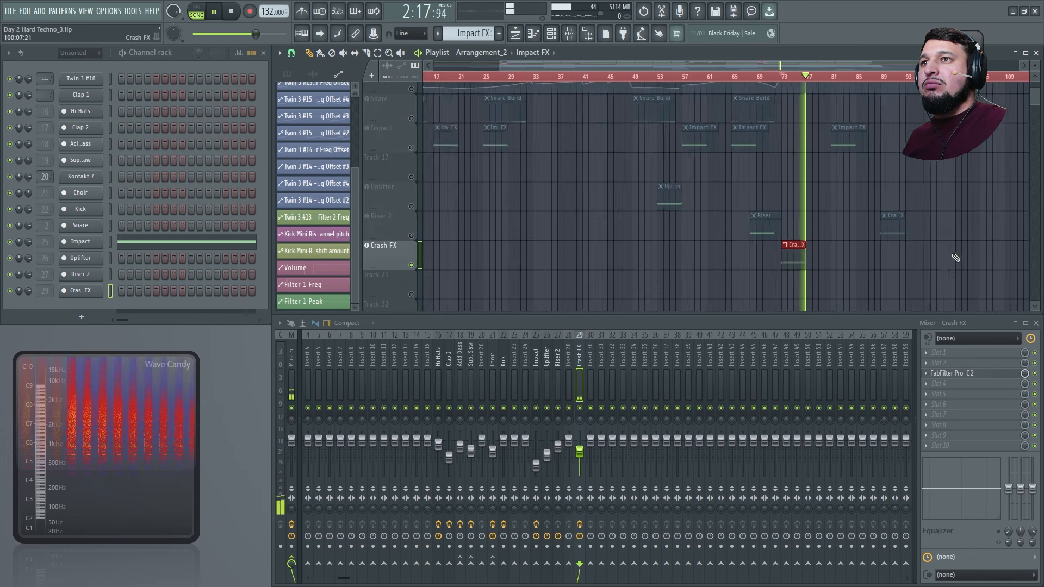
{"action": "scroll", "coordinate": [549, 286], "scroll_direction": "up", "scroll_amount": 3}
{"action": "scroll", "coordinate": [552, 278], "scroll_direction": "down", "scroll_amount": 1}
{"action": "key", "text": "space"}
- Unsolo the Crash FX track and make the bar 89 clip on the Riser 2 track a unique pattern, Crash FX #2
{"action": "left_click", "coordinate": [412, 236]}
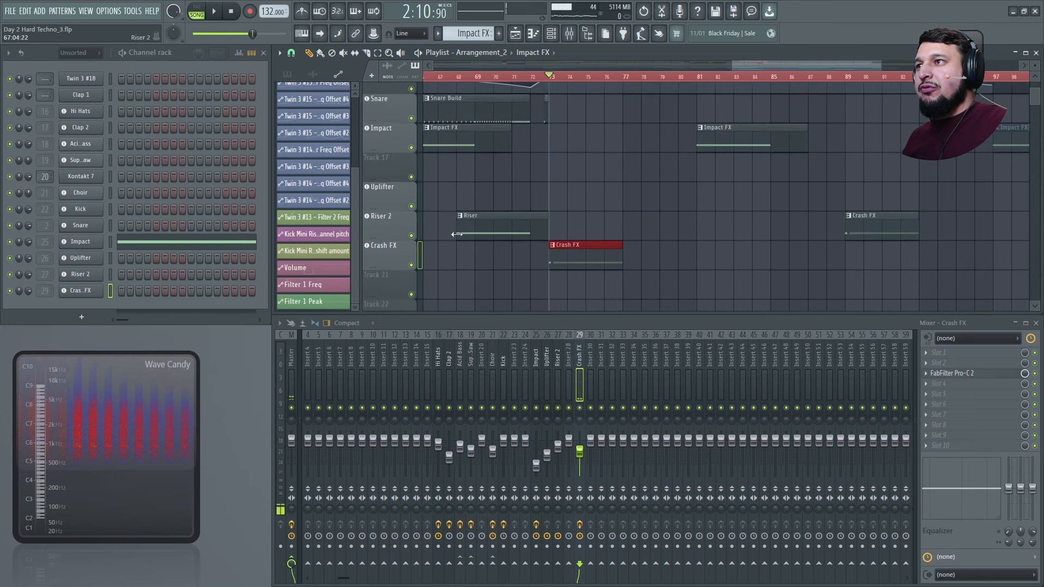
{"action": "left_click", "coordinate": [846, 216]}
{"action": "left_click", "coordinate": [881, 307]}
- Audition the Crash FX clip at bar 73 and lengthen its first E4 note to meet the start of the second note
{"action": "scroll", "coordinate": [551, 110], "scroll_direction": "up", "scroll_amount": 4}
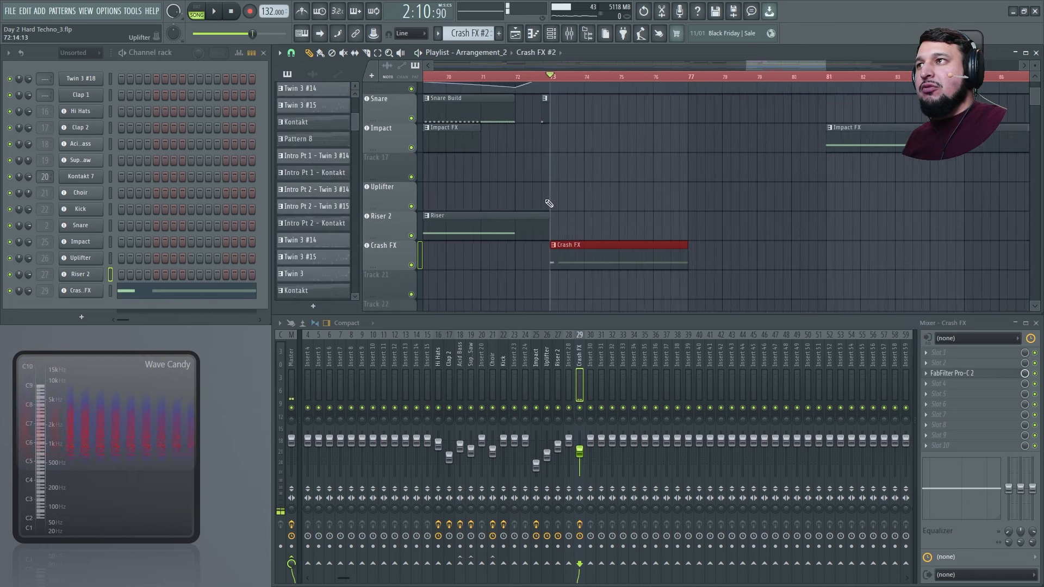
{"action": "key", "text": "space"}
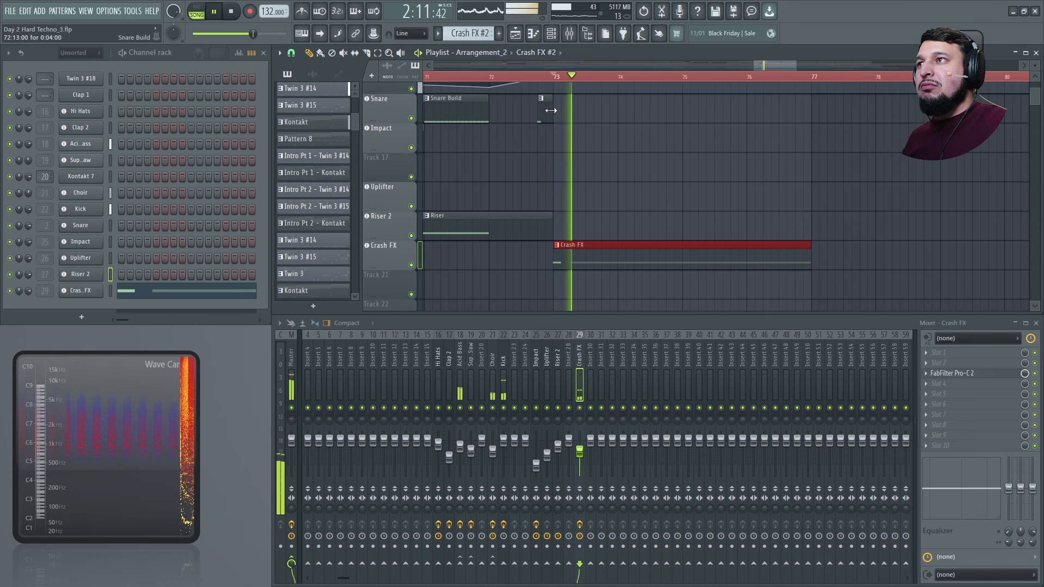
{"action": "key", "text": "space"}
{"action": "double_click", "coordinate": [574, 261]}
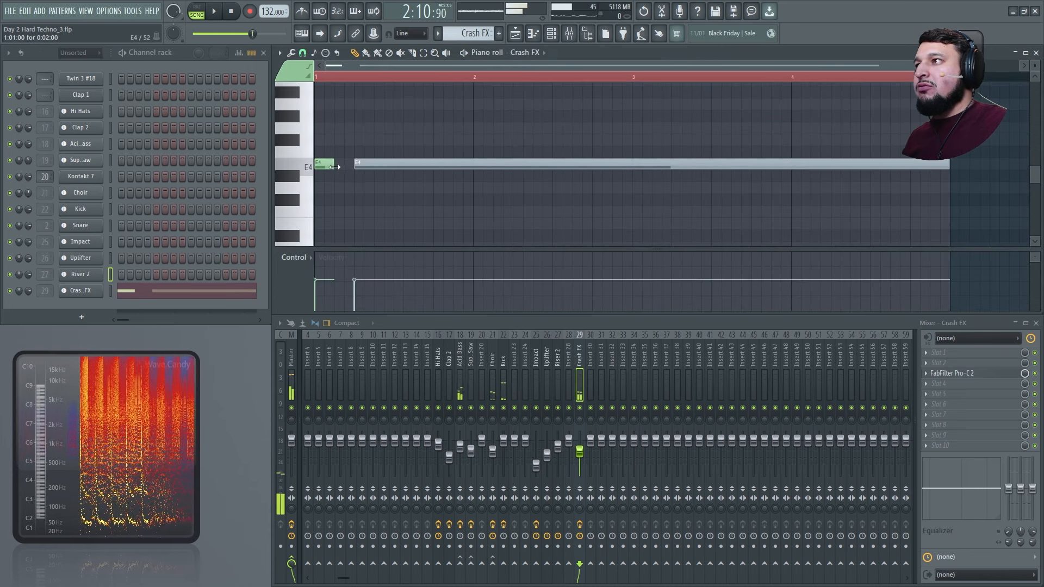
{"action": "left_click_drag", "start_coordinate": [333, 164], "coordinate": [355, 167]}
{"action": "left_click", "coordinate": [522, 32]}
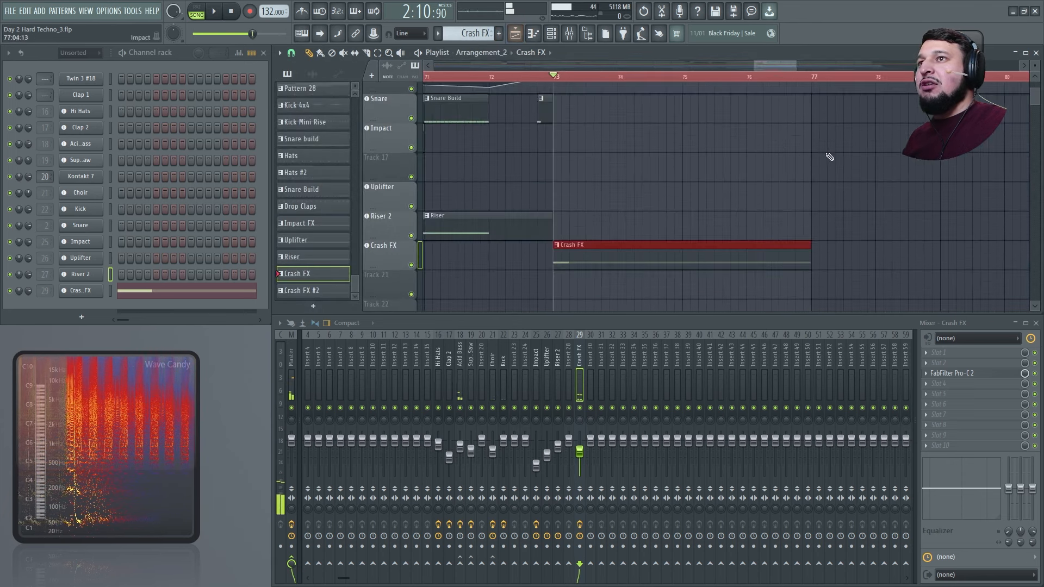
- Solo the Riser 2 playlist track and audition the Crash FX #2 clip from bar 89
{"action": "scroll", "coordinate": [832, 159], "scroll_direction": "down", "scroll_amount": 6}
{"action": "scroll", "coordinate": [822, 177], "scroll_direction": "up", "scroll_amount": 4}
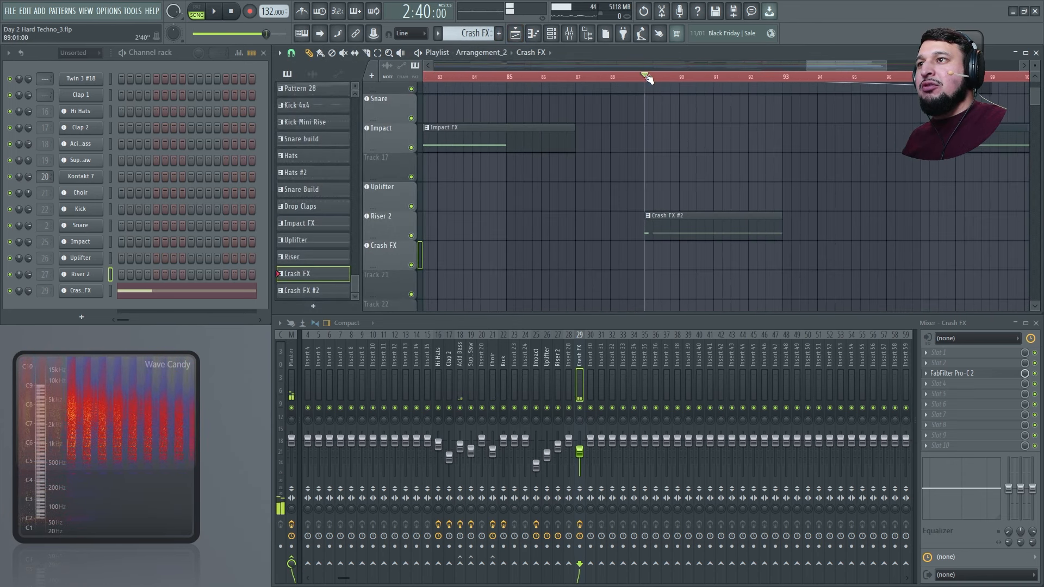
{"action": "right_click", "coordinate": [411, 236]}
{"action": "key", "text": "space"}
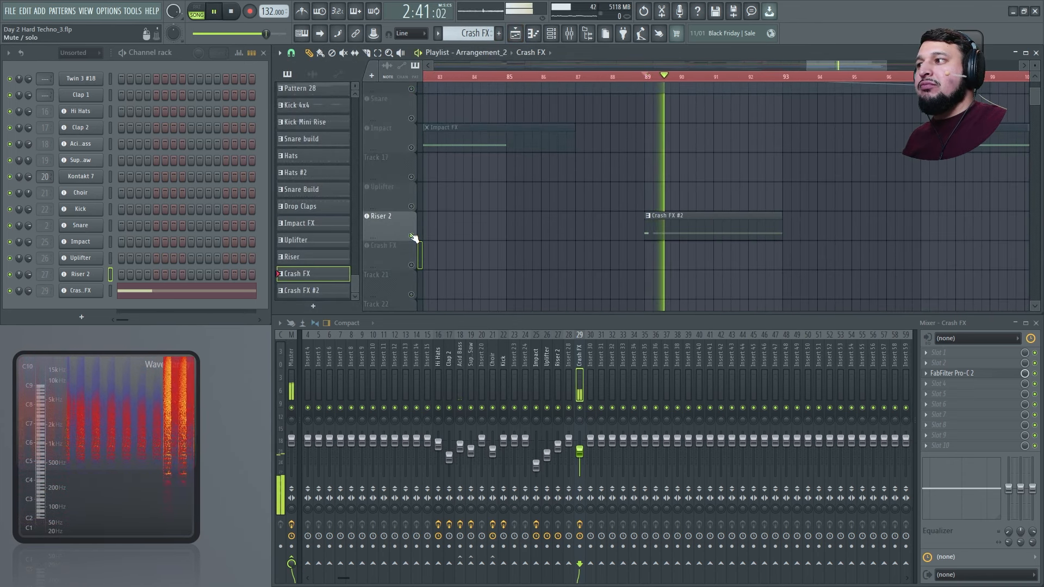
{"action": "key", "text": "space"}
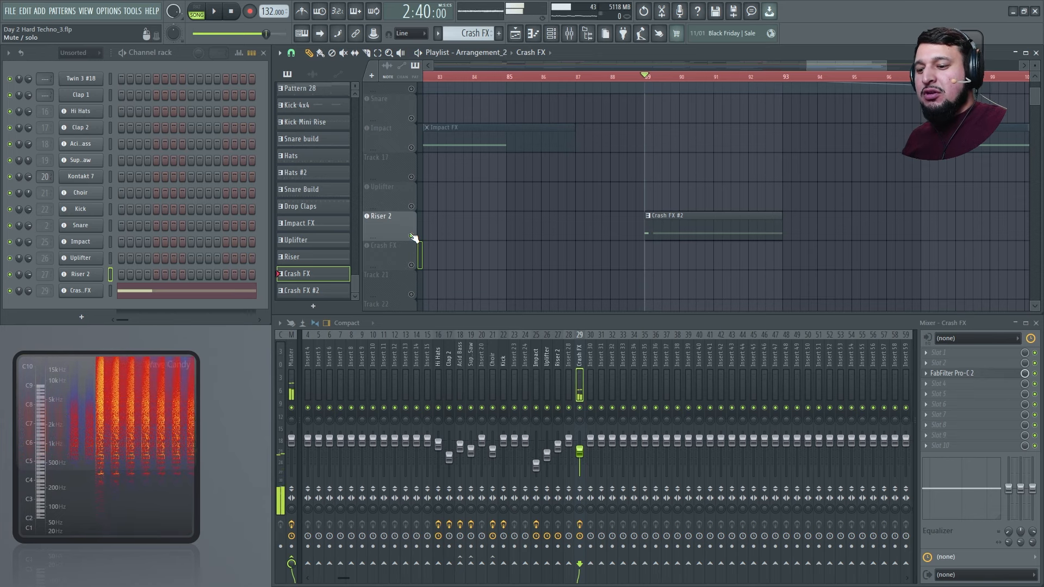
- Unsolo the Riser 2 track and play the full arrangement from bar 89
{"action": "right_click", "coordinate": [413, 238]}
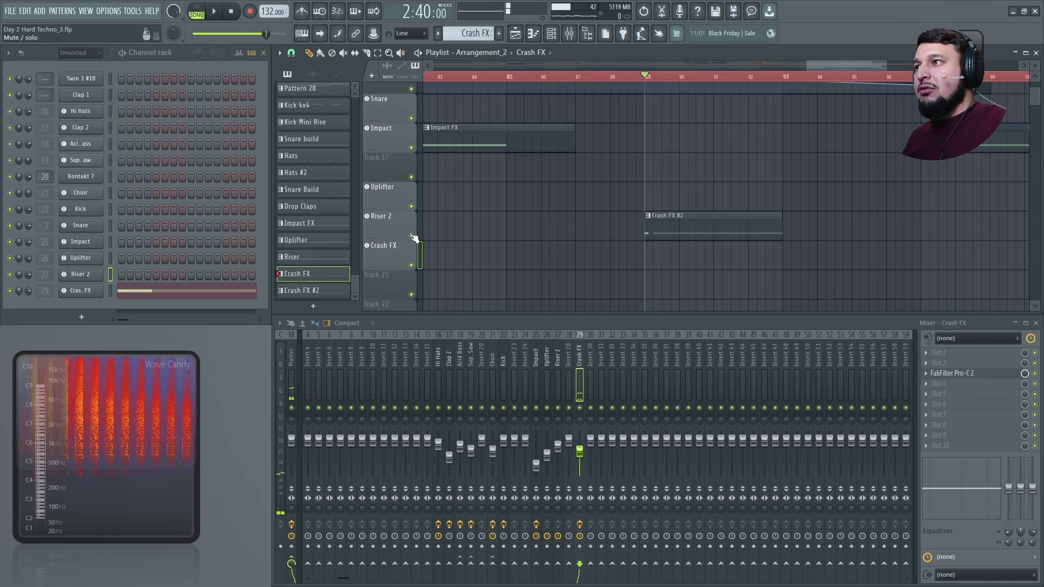
{"action": "key", "text": "space"}
{"action": "scroll", "coordinate": [640, 266], "scroll_direction": "down", "scroll_amount": 3}
{"action": "scroll", "coordinate": [640, 266], "scroll_direction": "up", "scroll_amount": 8}
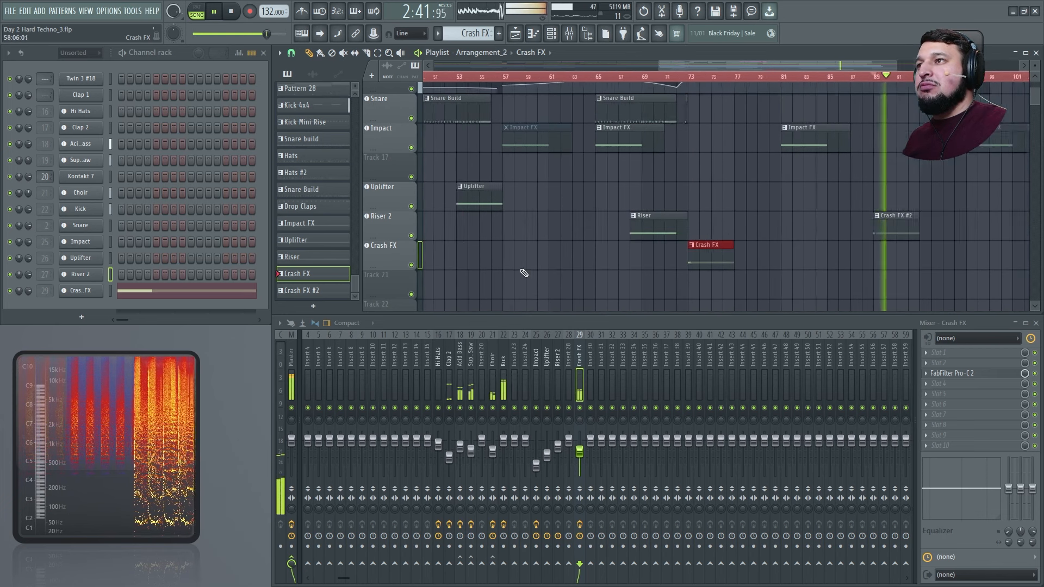
{"action": "key", "text": "space"}
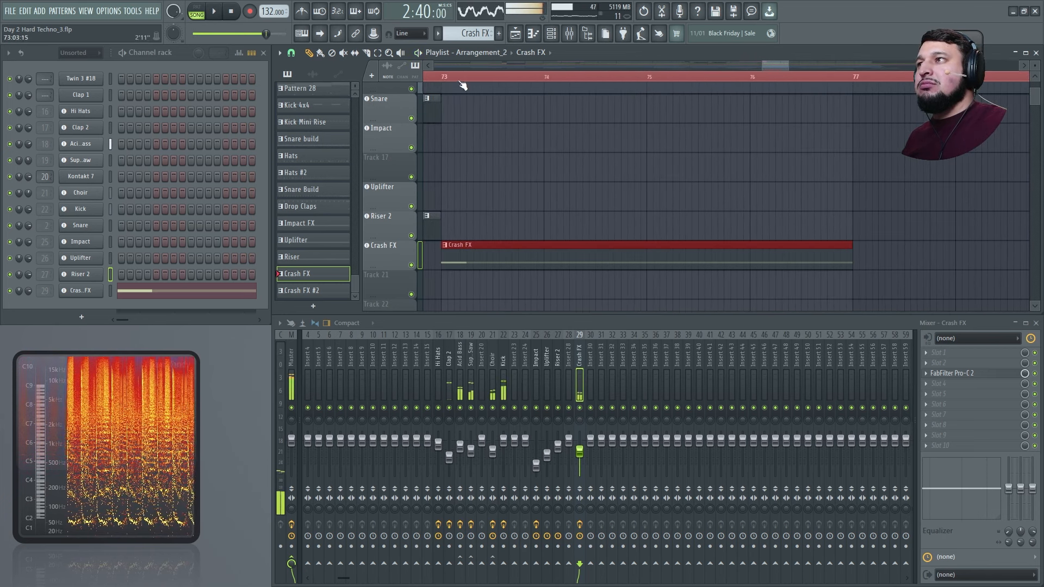
- Deselect the Crash FX clip, and play the full arrangement from bar 73 before returning the playback position to bar 65
{"action": "left_click", "coordinate": [442, 77]}
{"action": "left_click", "coordinate": [573, 166], "text": "ctrl"}
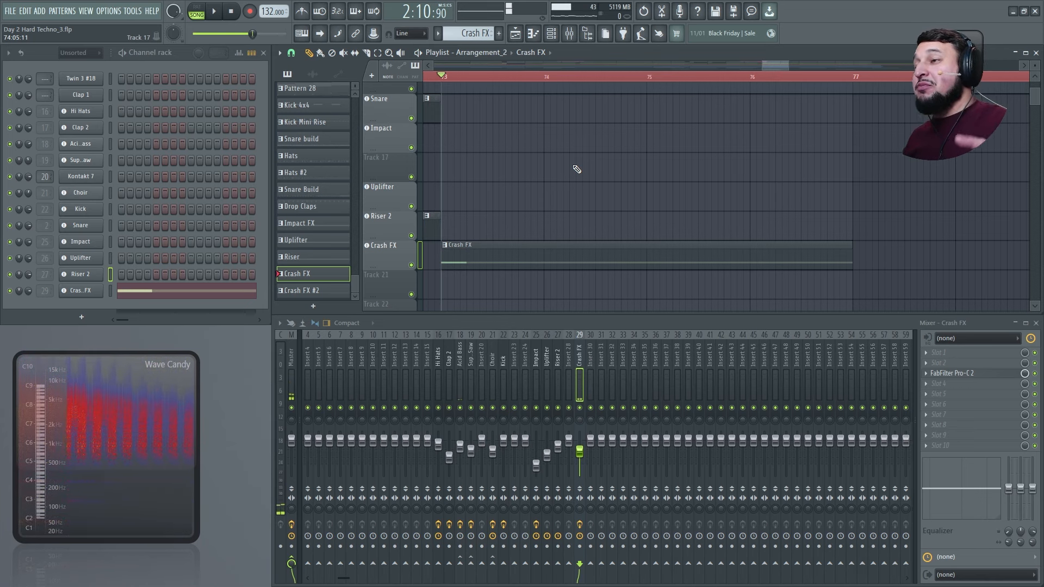
{"action": "key", "text": "space"}
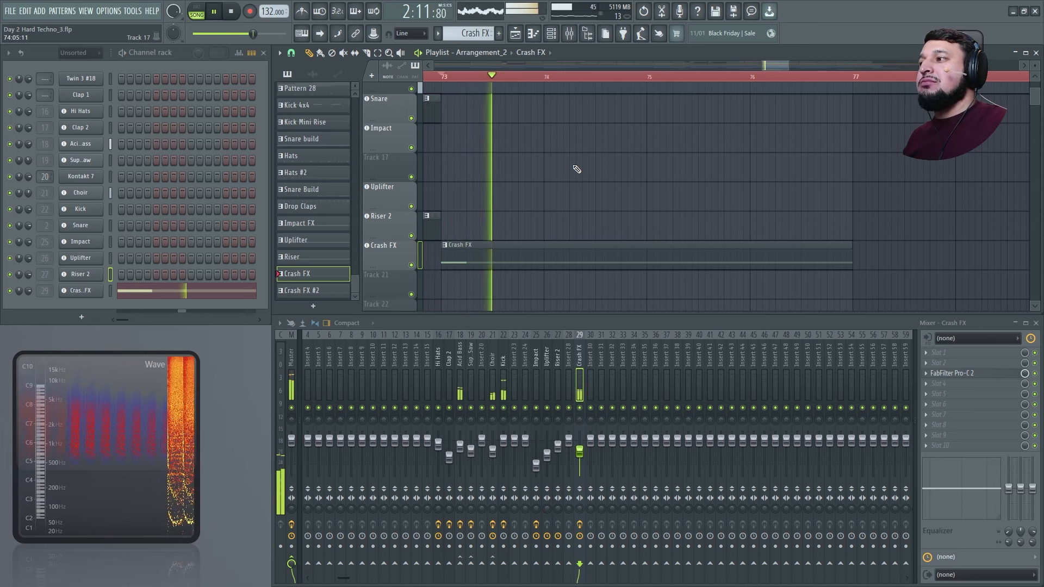
{"action": "scroll", "coordinate": [609, 170], "scroll_direction": "down", "scroll_amount": 10}
{"action": "left_click_drag", "start_coordinate": [699, 267], "coordinate": [925, 82]}
{"action": "key", "text": "space"}
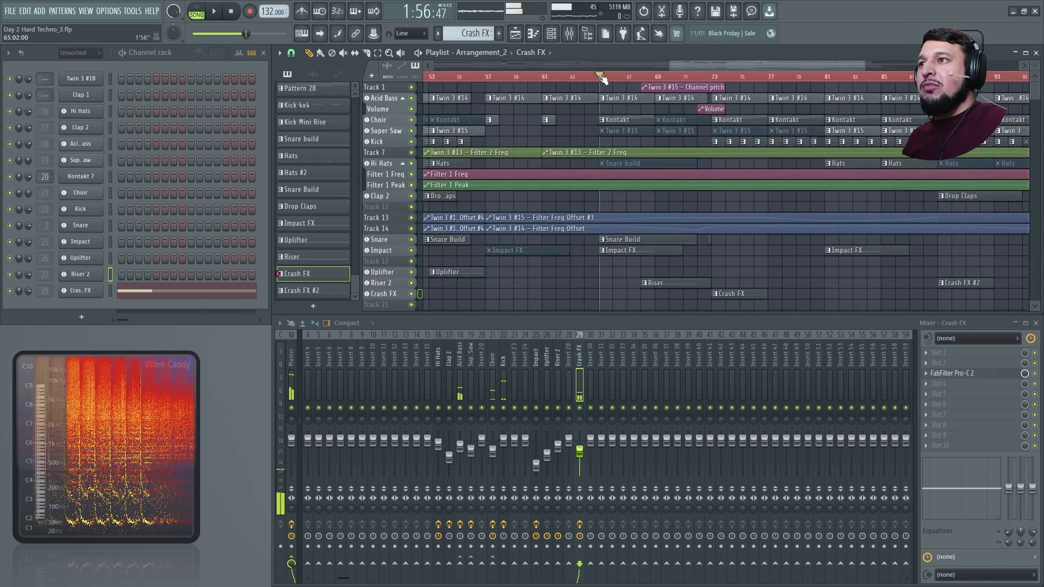
- Mute the Impact FX, Riser and Crash FX clips between bars 65 and 77, and play the arrangement from bar 65
{"action": "left_click_drag", "start_coordinate": [575, 267], "coordinate": [647, 107]}
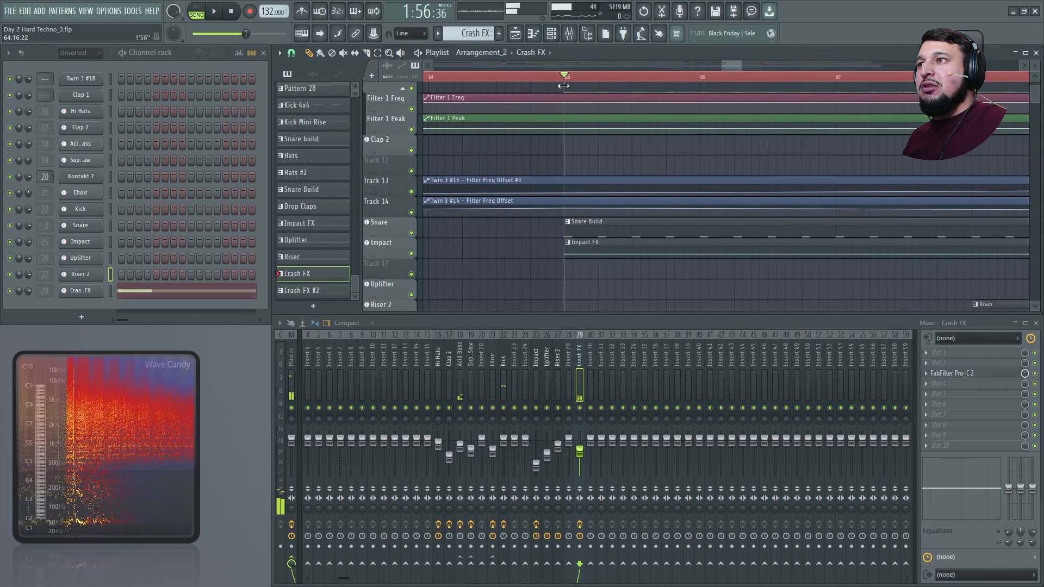
{"action": "scroll", "coordinate": [563, 86], "scroll_direction": "down", "scroll_amount": 5}
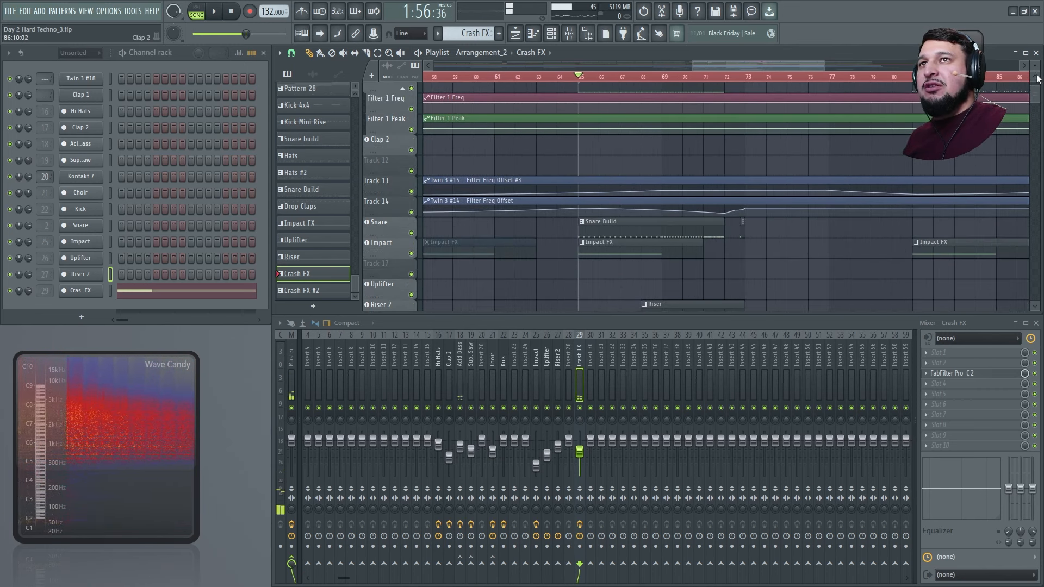
{"action": "left_click_drag", "start_coordinate": [1035, 65], "coordinate": [1036, 81]}
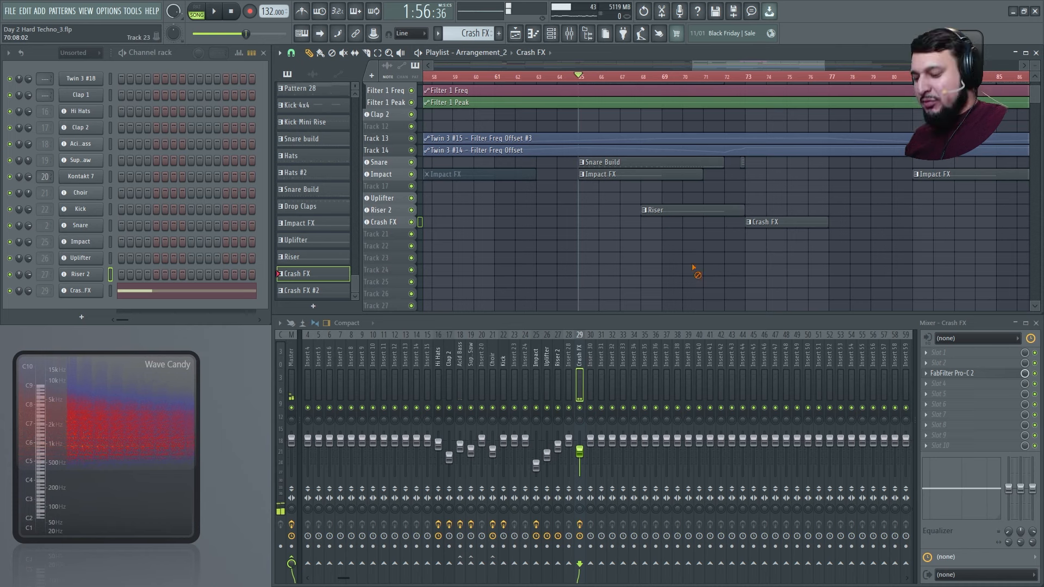
{"action": "left_click_drag", "start_coordinate": [705, 208], "coordinate": [772, 223]}
{"action": "key", "text": "space"}
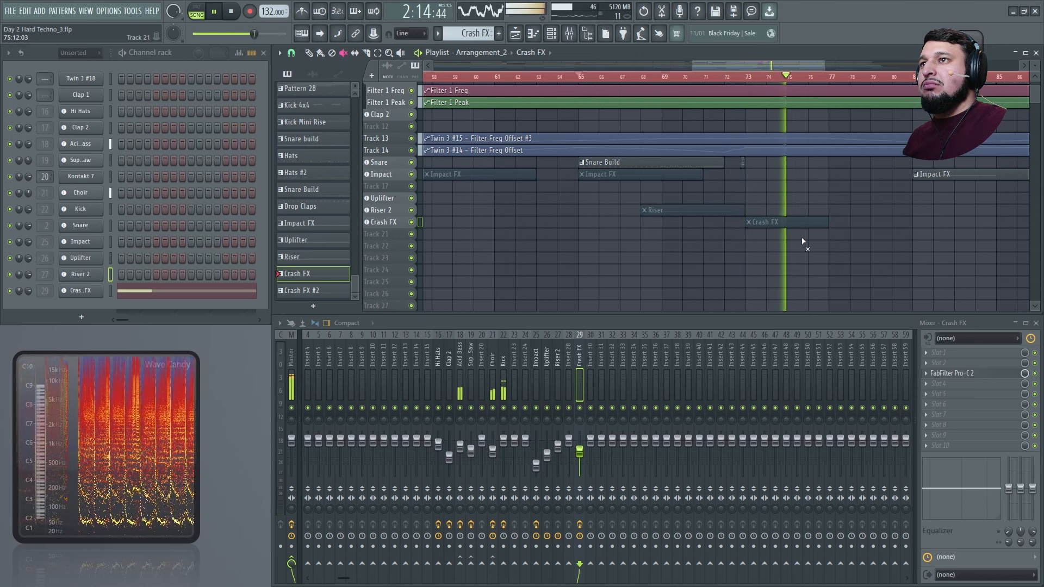
- Unmute the Impact FX, Riser and Crash FX clips and replay the arrangement from bar 65 for comparison
{"action": "key", "text": "space"}
{"action": "key", "text": "space"}
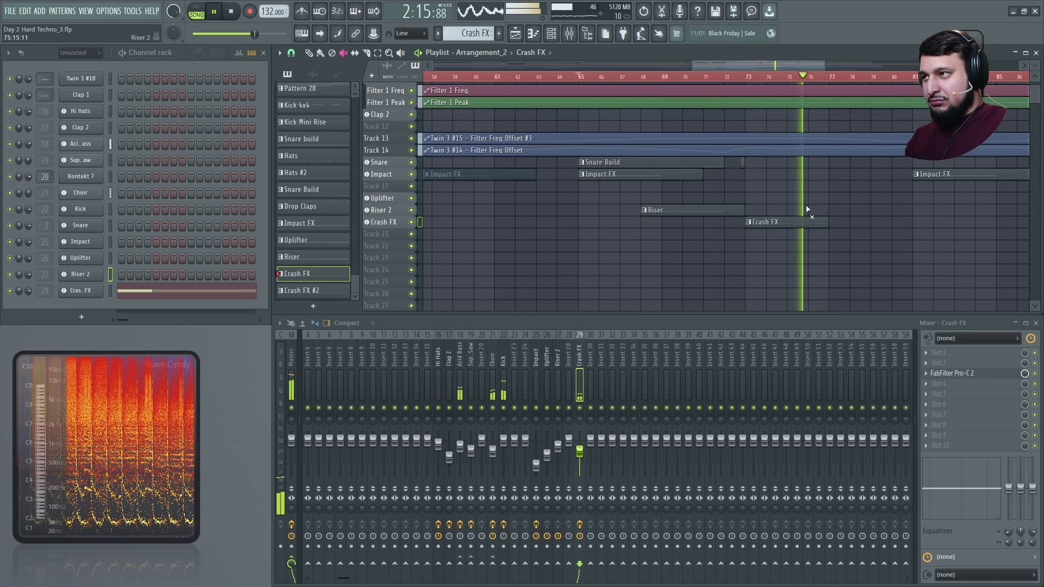
{"action": "scroll", "coordinate": [783, 228], "scroll_direction": "down", "scroll_amount": 4}
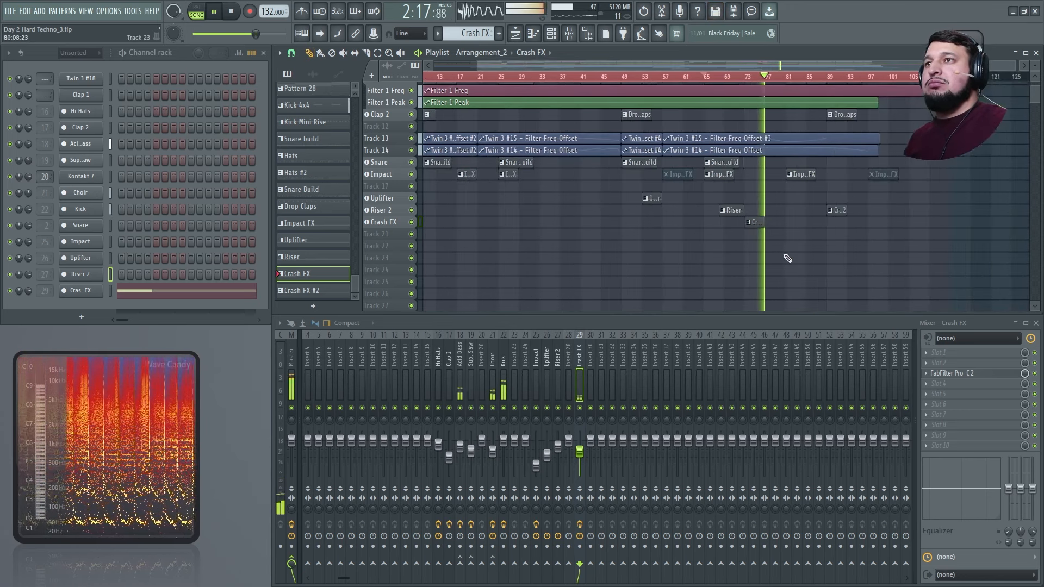
{"action": "scroll", "coordinate": [788, 258], "scroll_direction": "up", "scroll_amount": 4}
{"action": "key", "text": "space"}
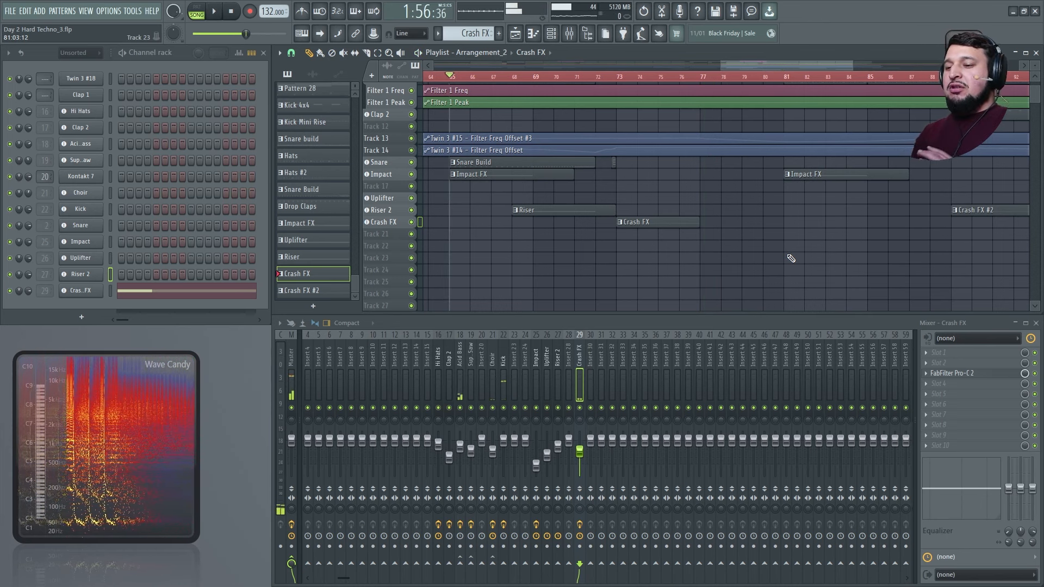
- Move the playback position to bar 25, at the start of the Snare Build and Impact FX clips
{"action": "scroll", "coordinate": [700, 223], "scroll_direction": "down", "scroll_amount": 4}
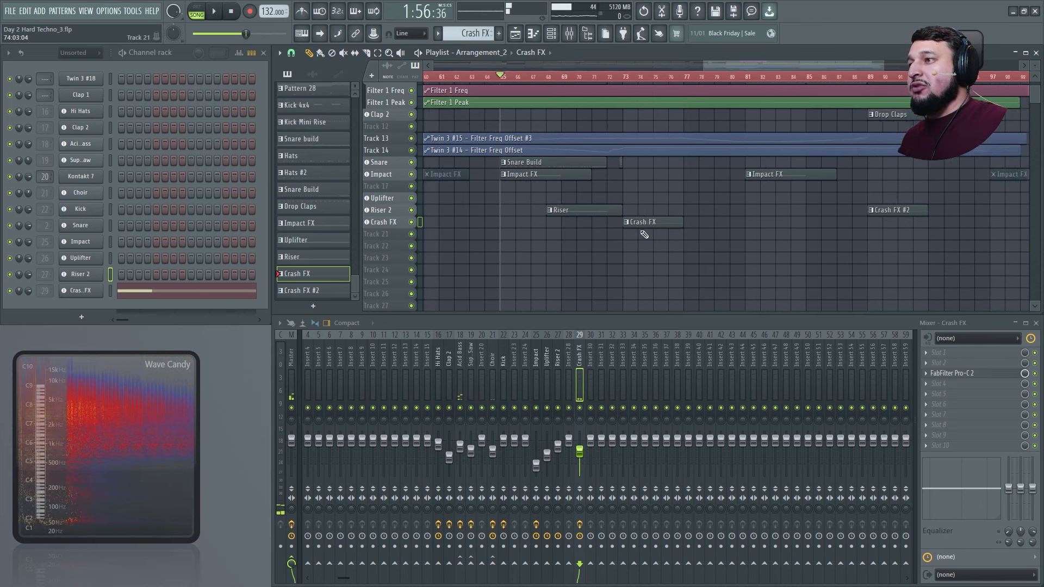
{"action": "scroll", "coordinate": [647, 240], "scroll_direction": "up", "scroll_amount": 3}
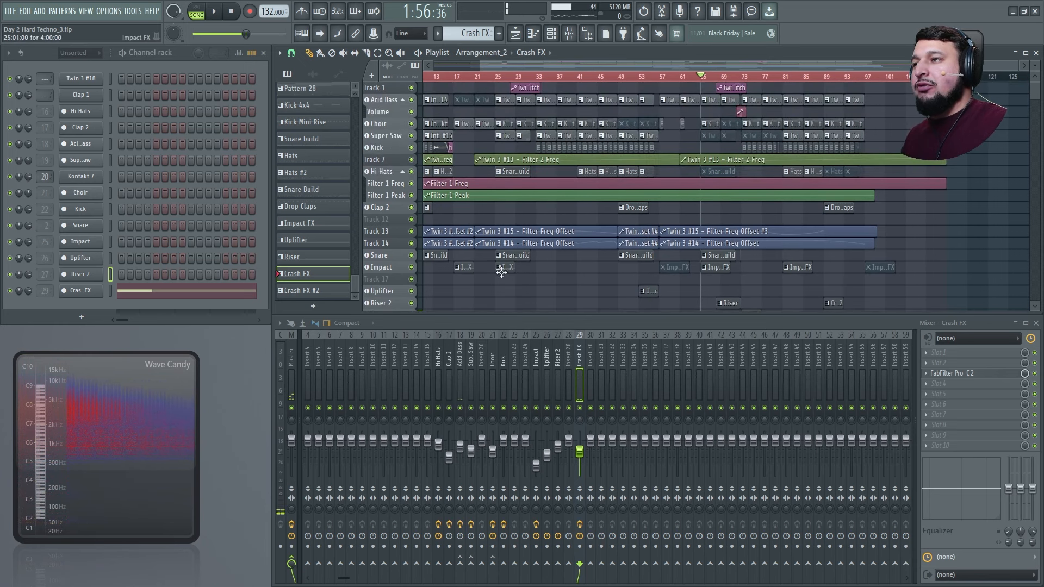
{"action": "left_click_drag", "start_coordinate": [462, 298], "coordinate": [664, 210]}
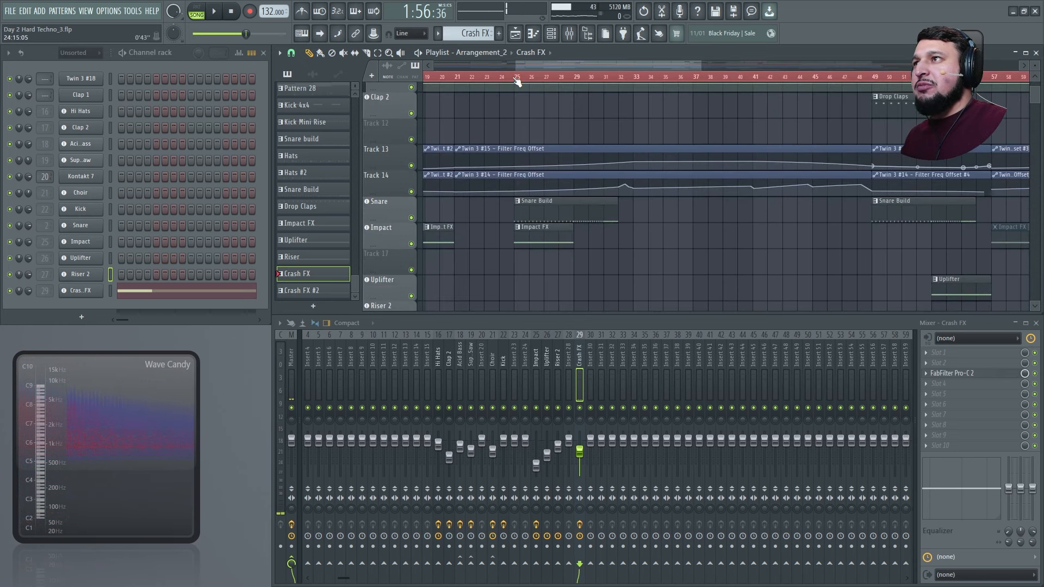
{"action": "left_click_drag", "start_coordinate": [489, 251], "coordinate": [591, 148]}
{"action": "left_click", "coordinate": [546, 77]}
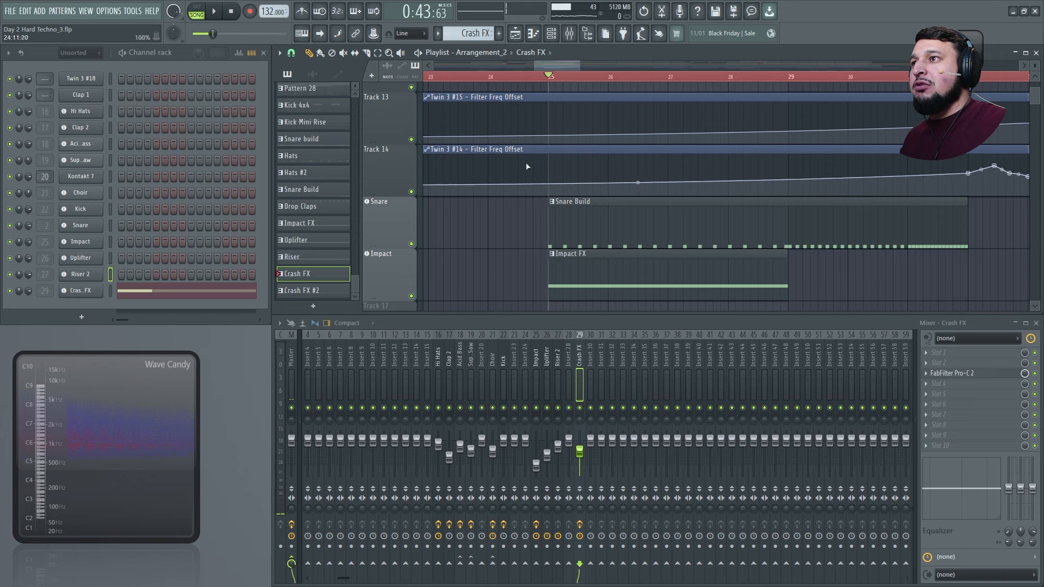
- Solo the Snare playlist track and audition its Snare Build clip from bar 25
{"action": "right_click", "coordinate": [412, 244]}
{"action": "key", "text": "space"}
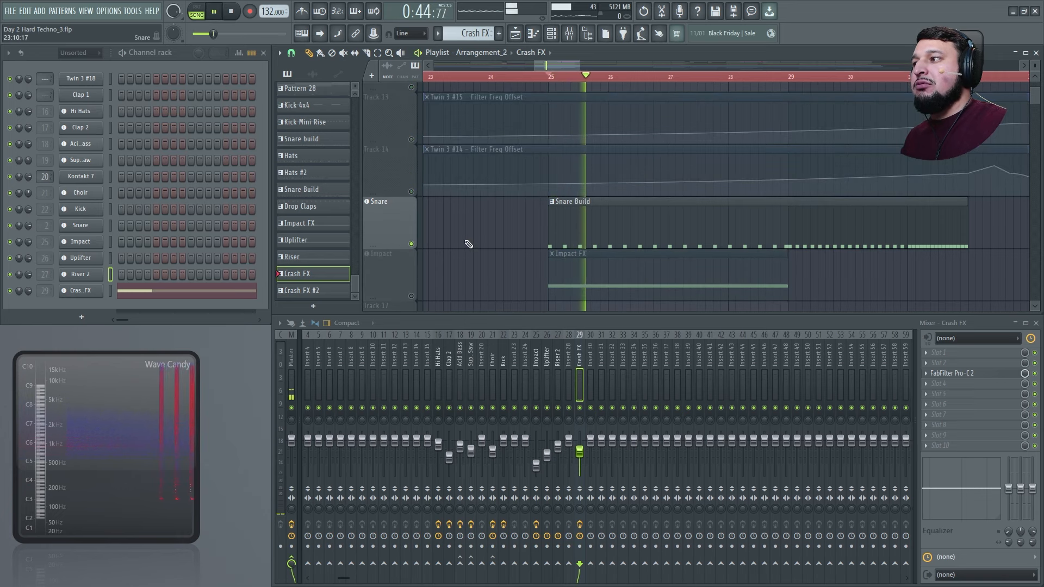
{"action": "scroll", "coordinate": [473, 239], "scroll_direction": "down", "scroll_amount": 2}
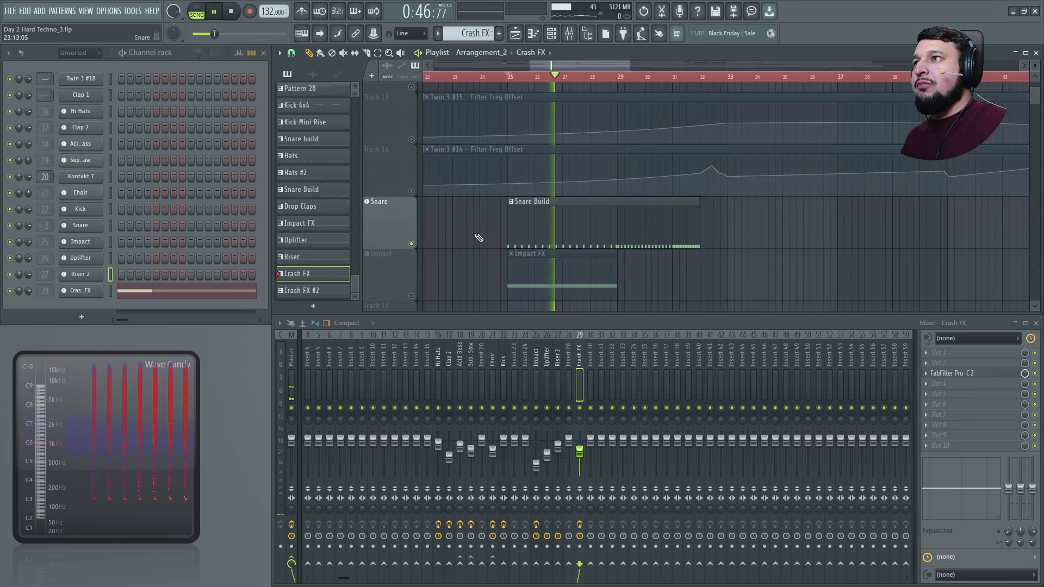
{"action": "scroll", "coordinate": [697, 262], "scroll_direction": "up", "scroll_amount": 1}
{"action": "scroll", "coordinate": [697, 263], "scroll_direction": "up", "scroll_amount": 2}
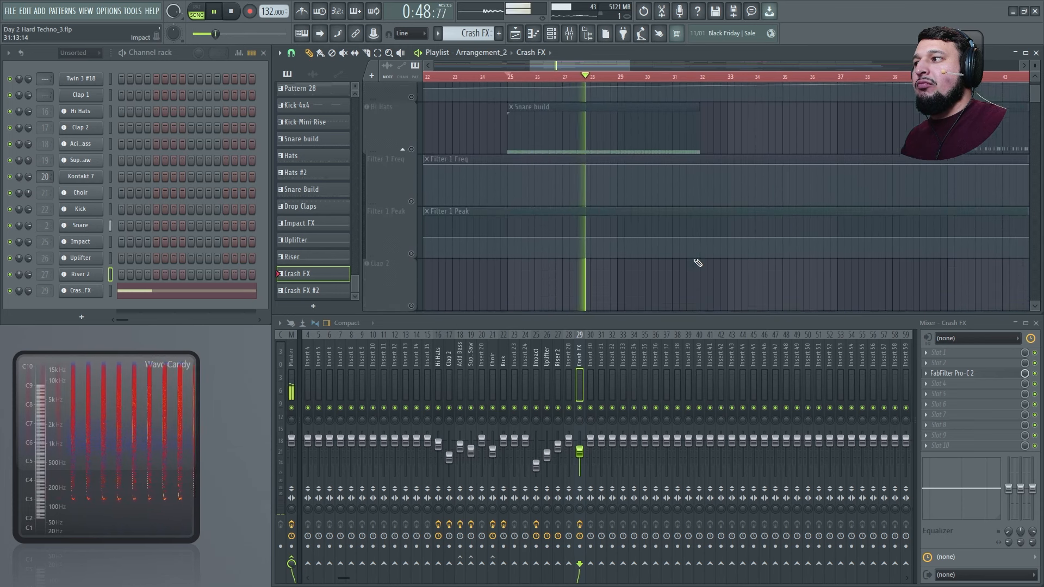
{"action": "scroll", "coordinate": [697, 262], "scroll_direction": "down", "scroll_amount": 3}
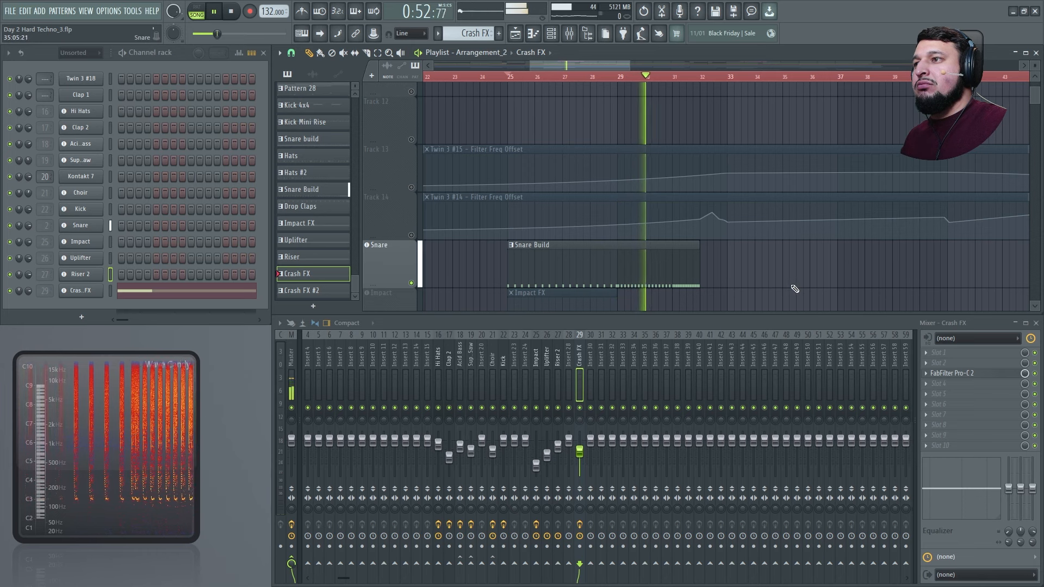
{"action": "scroll", "coordinate": [500, 345], "scroll_direction": "left", "scroll_amount": 3}
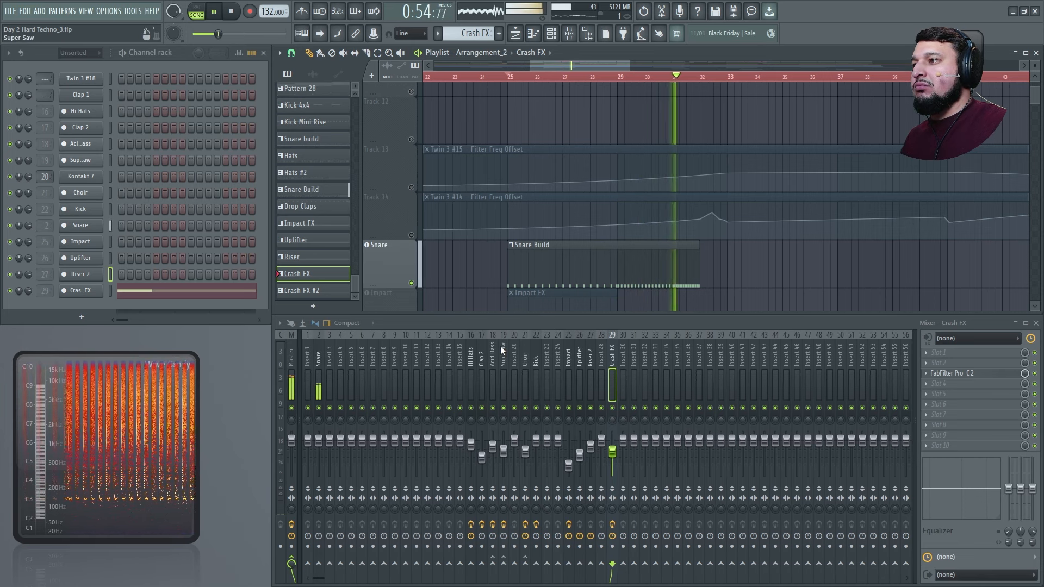
{"action": "key", "text": "space"}
- Select the Snare Build pattern and inspect the Snare channel's FabFilter Twin 3 sound, then close the plugin
{"action": "left_click", "coordinate": [553, 278]}
{"action": "left_click", "coordinate": [83, 224]}
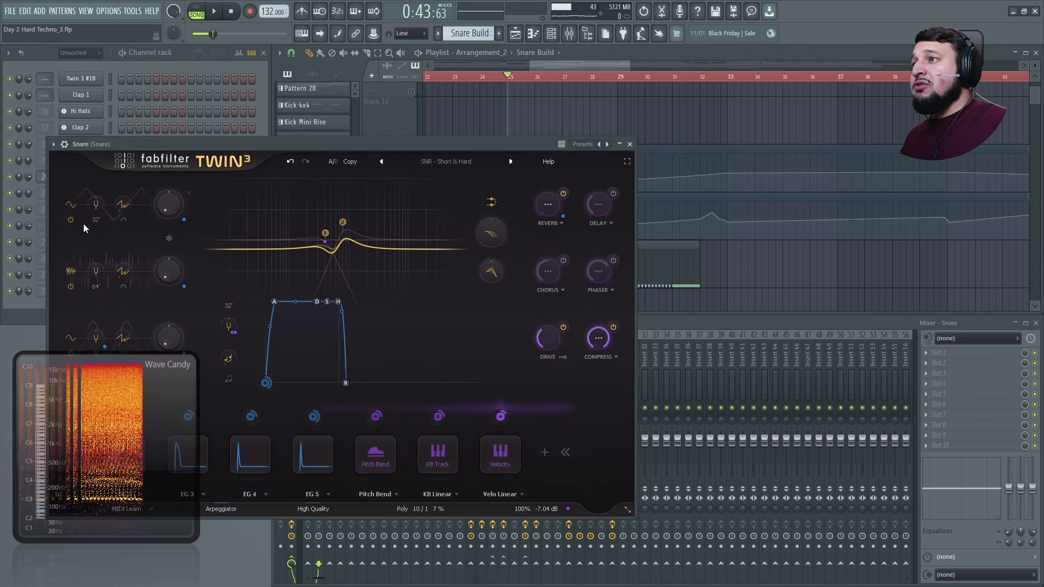
{"action": "left_click_drag", "start_coordinate": [368, 147], "coordinate": [557, 136]}
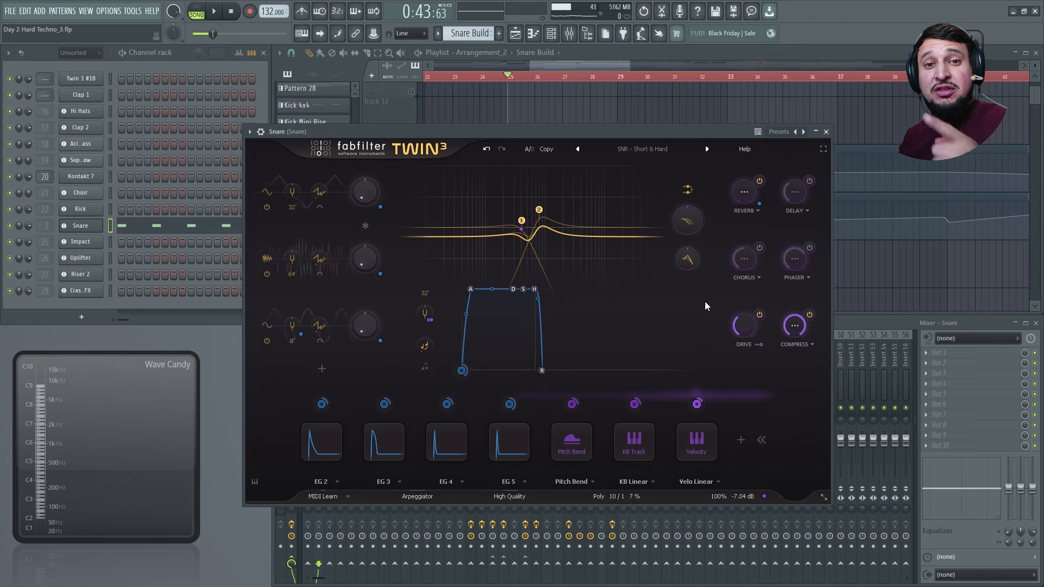
{"action": "left_click", "coordinate": [826, 132]}
- Solo the Hi Hats playlist track, play its Snare build clip from bar 25 and select that pattern
{"action": "scroll", "coordinate": [496, 261], "scroll_direction": "up", "scroll_amount": 6}
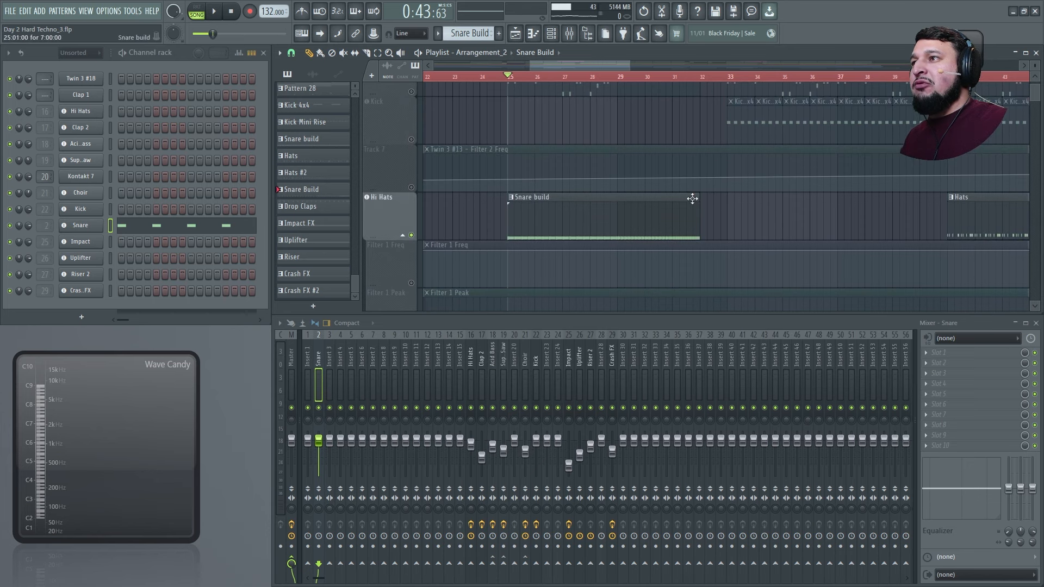
{"action": "key", "text": "space"}
{"action": "left_click", "coordinate": [556, 221]}
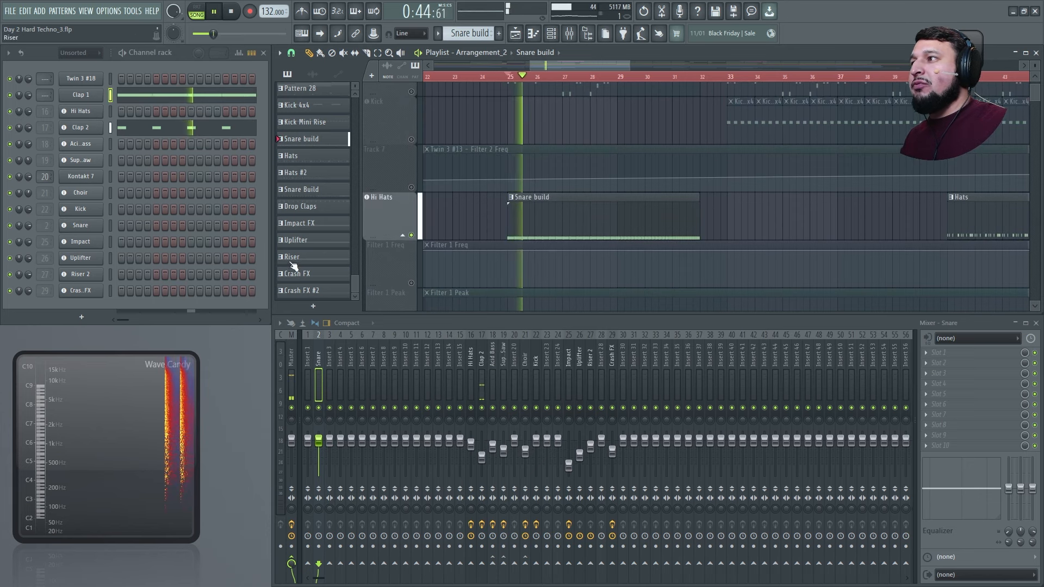
- Inspect the Clap 2 channel's FabFilter Twin 3 sound while the Snare build plays, and close the plugin
{"action": "left_click", "coordinate": [92, 127]}
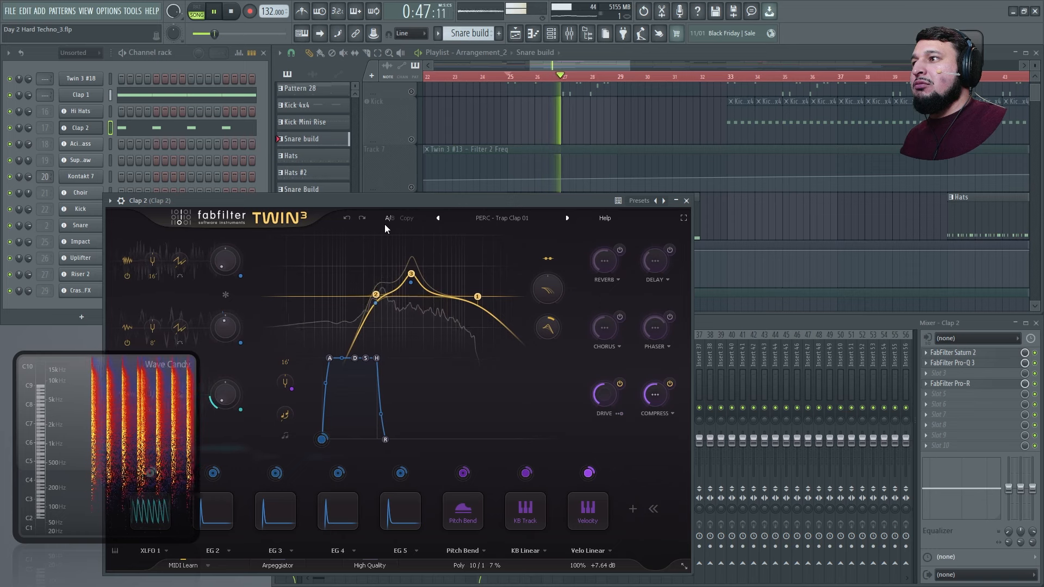
{"action": "key", "text": "space"}
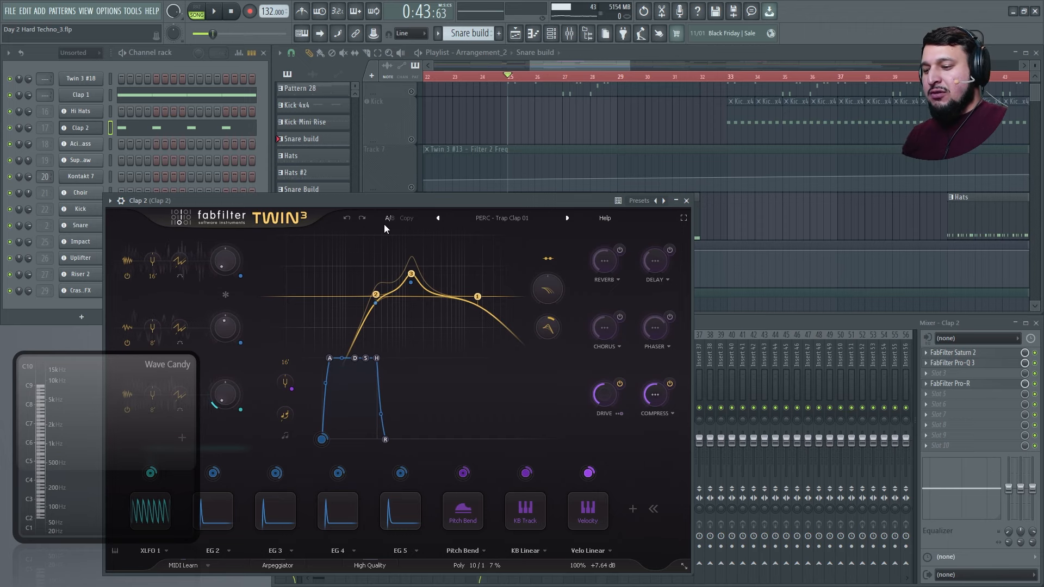
{"action": "key", "text": "space"}
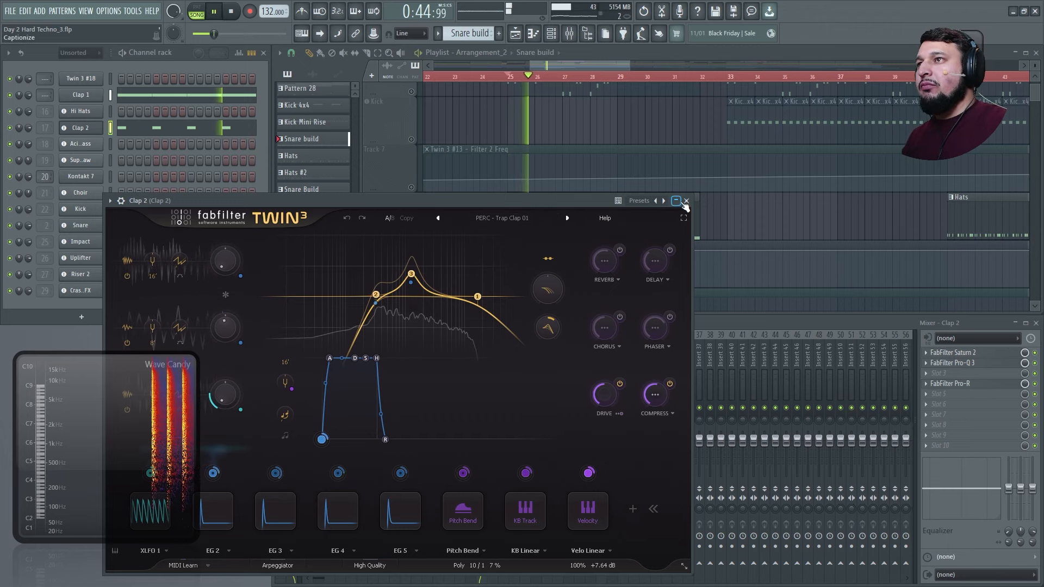
{"action": "left_click", "coordinate": [686, 201]}
{"action": "key", "text": "space"}
- Enable the Snare track alongside Hi Hats and play both snare build clips together from bar 25
{"action": "scroll", "coordinate": [650, 221], "scroll_direction": "down", "scroll_amount": 5}
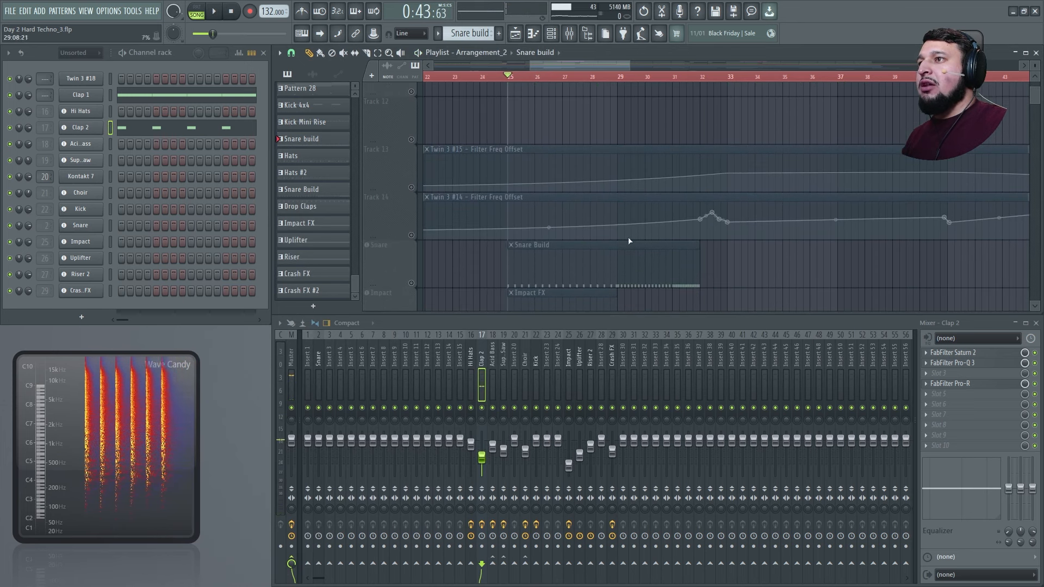
{"action": "scroll", "coordinate": [629, 241], "scroll_direction": "down", "scroll_amount": 2}
{"action": "key", "text": "space"}
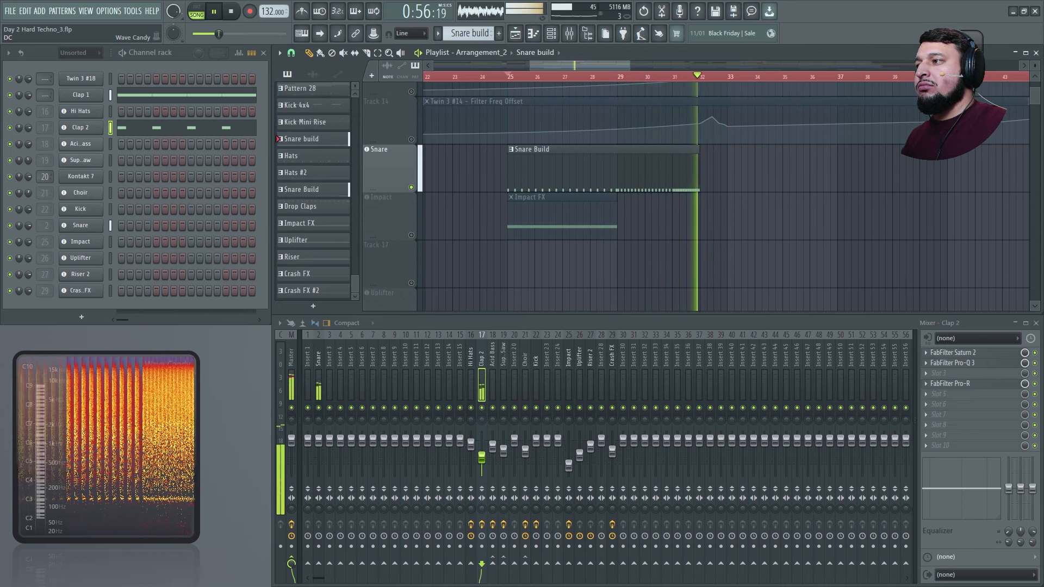
{"action": "key", "text": "space"}
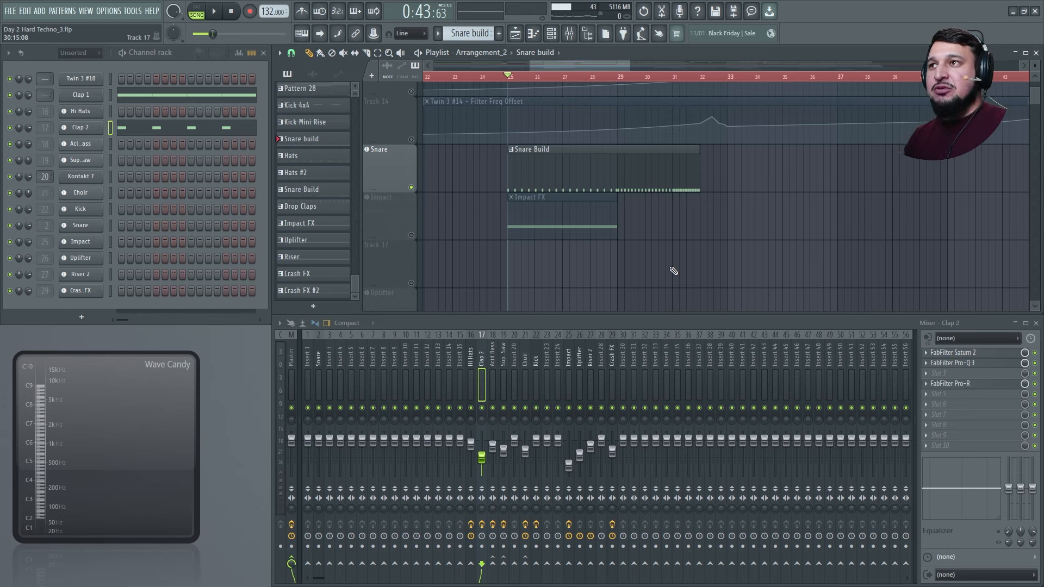
- Unsolo the Snare and Hi Hats tracks and move the playback position to bar 13
{"action": "scroll", "coordinate": [609, 198], "scroll_direction": "down", "scroll_amount": 4}
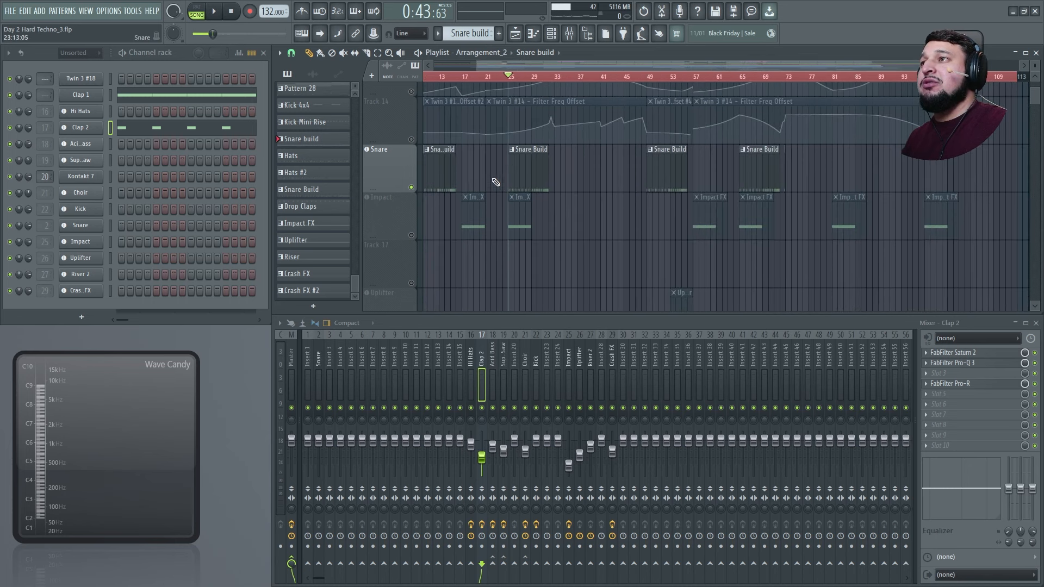
{"action": "scroll", "coordinate": [621, 217], "scroll_direction": "up", "scroll_amount": 4}
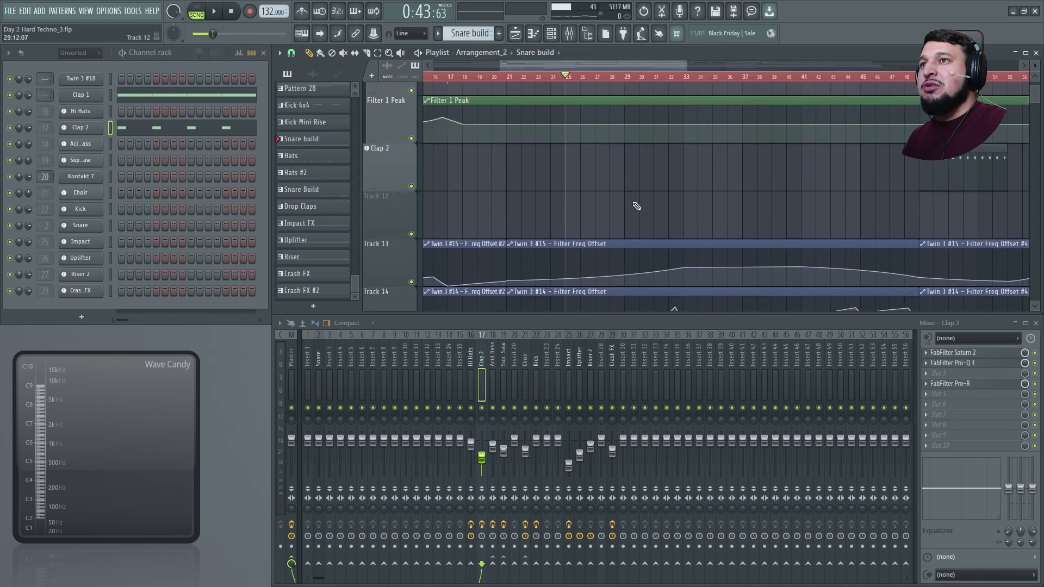
{"action": "scroll", "coordinate": [622, 217], "scroll_direction": "down", "scroll_amount": 3}
{"action": "scroll", "coordinate": [621, 217], "scroll_direction": "down", "scroll_amount": 2}
{"action": "scroll", "coordinate": [613, 217], "scroll_direction": "down", "scroll_amount": 1}
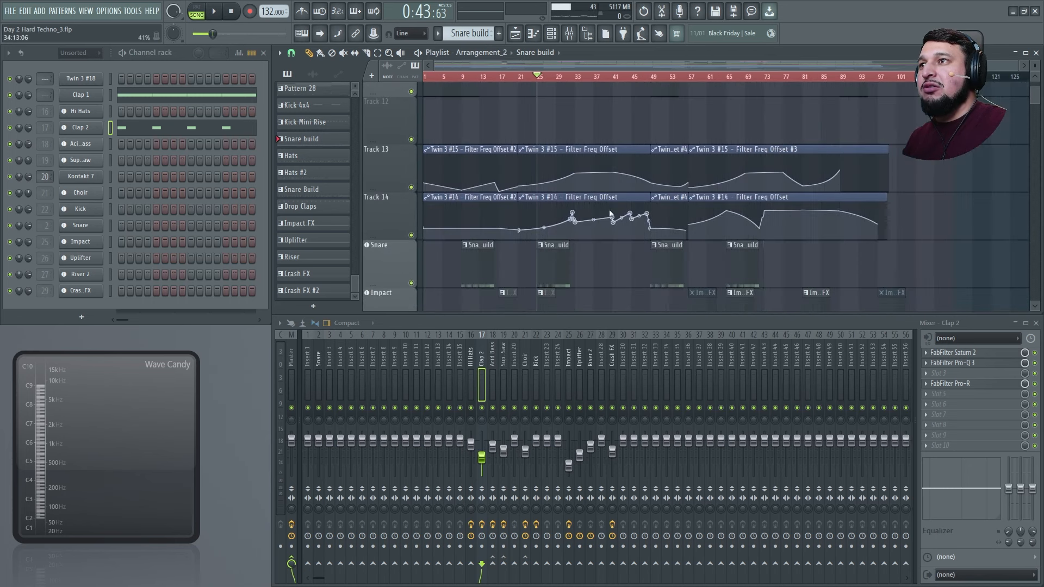
{"action": "scroll", "coordinate": [506, 247], "scroll_direction": "up", "scroll_amount": 5}
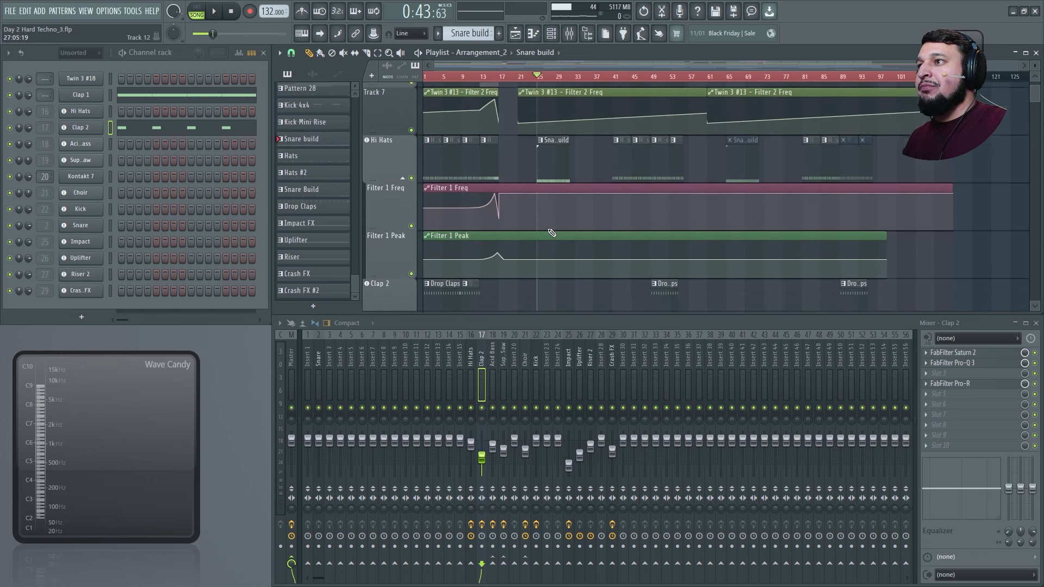
{"action": "scroll", "coordinate": [520, 250], "scroll_direction": "up", "scroll_amount": 4}
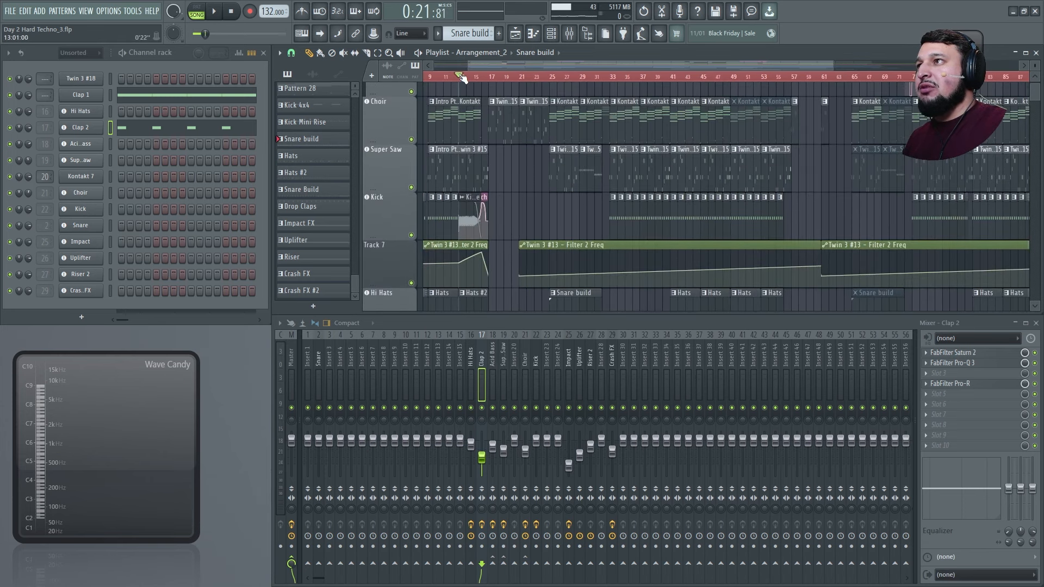
- Select the Kick Mini Rise clip, solo the Kick track and audition the clip from bar 13
{"action": "scroll", "coordinate": [461, 78], "scroll_direction": "up", "scroll_amount": 10}
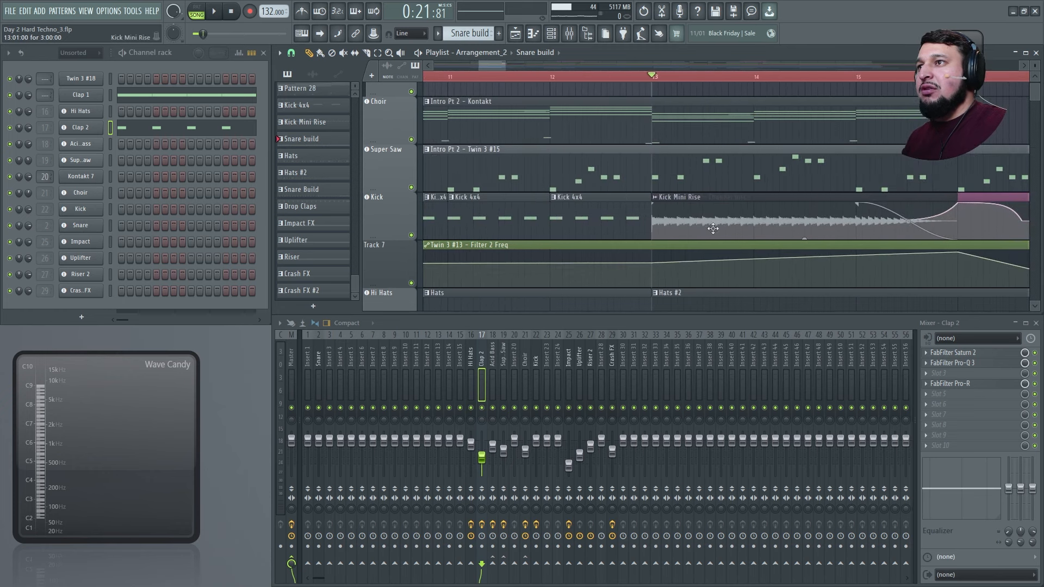
{"action": "mouse_move", "coordinate": [690, 196]}
{"action": "left_mouse_down"}
{"action": "mouse_move", "coordinate": [718, 200]}
{"action": "mouse_move", "coordinate": [686, 201]}
{"action": "left_mouse_up"}
{"action": "scroll", "coordinate": [588, 208], "scroll_direction": "down", "scroll_amount": 2}
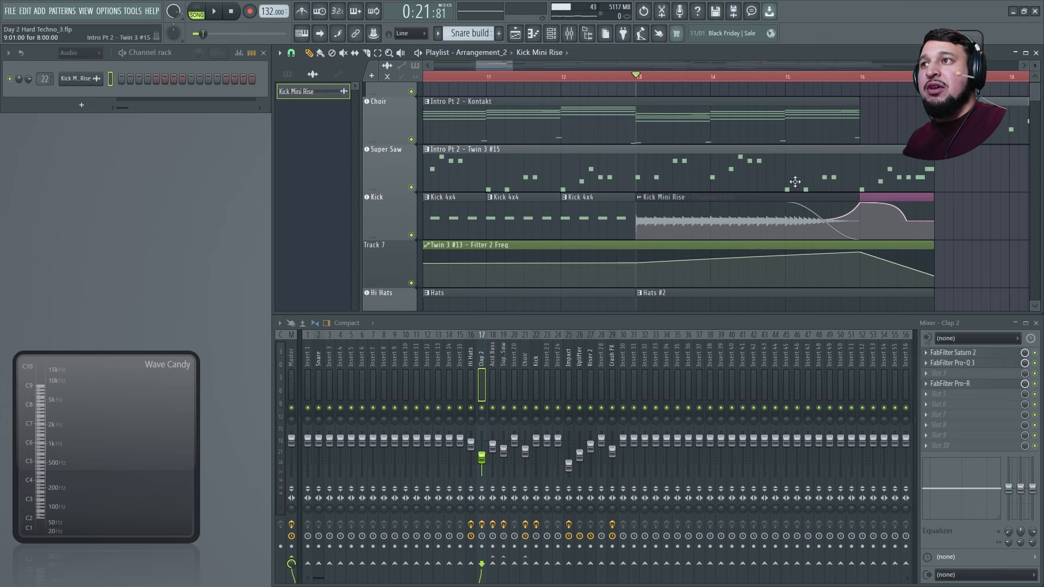
{"action": "left_click", "coordinate": [420, 236], "text": "ctrl"}
{"action": "key", "text": "space"}
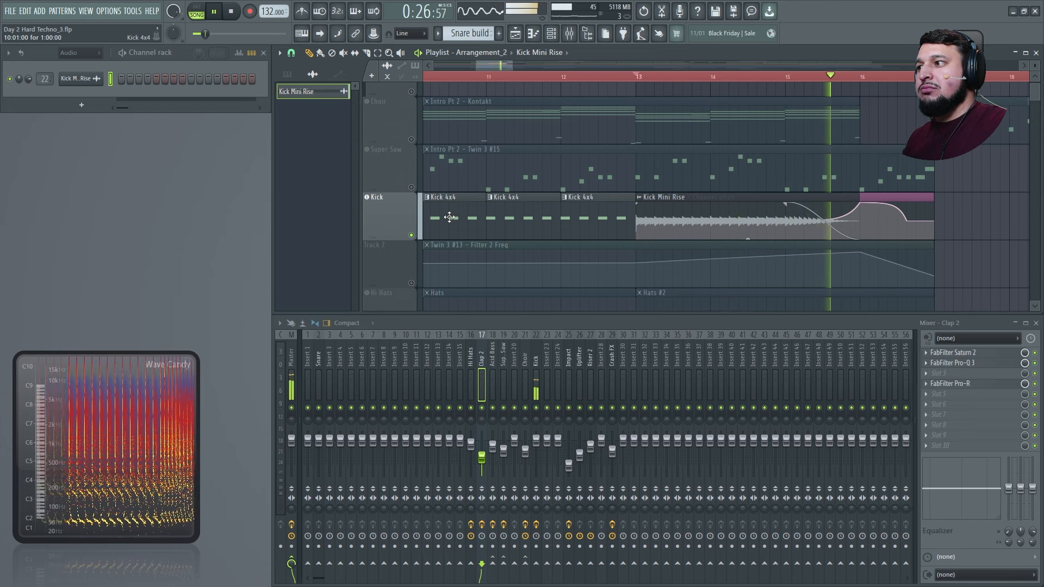
{"action": "key", "text": "space"}
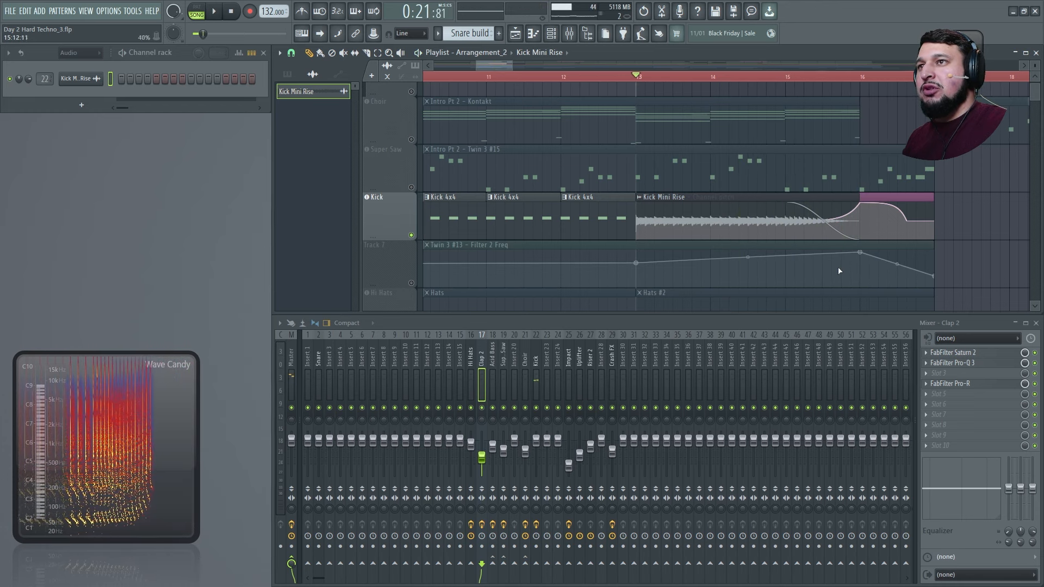
- Slide the Formant shift amount automation clip off the Channel pitch clip on the Kick track to compare both curves, and move it back
{"action": "mouse_move", "coordinate": [880, 198]}
{"action": "left_mouse_down"}
{"action": "mouse_move", "coordinate": [963, 210]}
{"action": "mouse_move", "coordinate": [866, 206]}
{"action": "mouse_move", "coordinate": [880, 203]}
{"action": "left_mouse_up"}
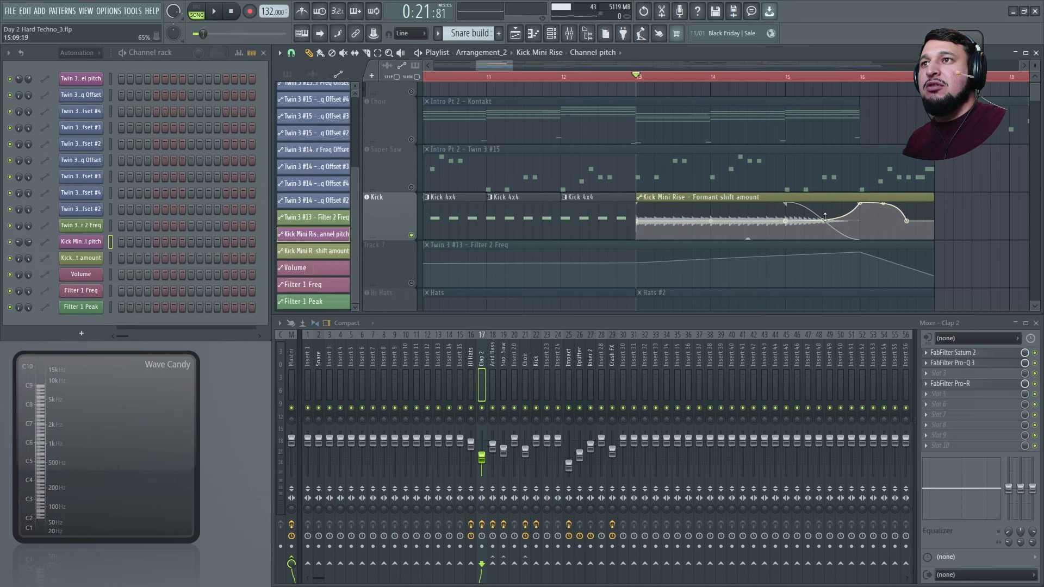
{"action": "left_click_drag", "start_coordinate": [796, 200], "coordinate": [1023, 225]}
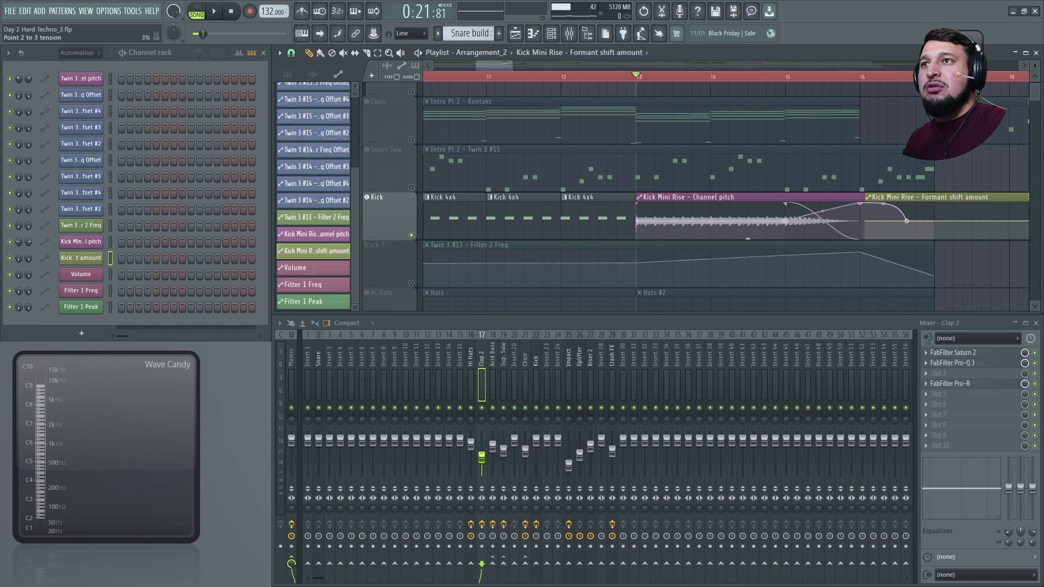
{"action": "left_click_drag", "start_coordinate": [908, 202], "coordinate": [678, 203]}
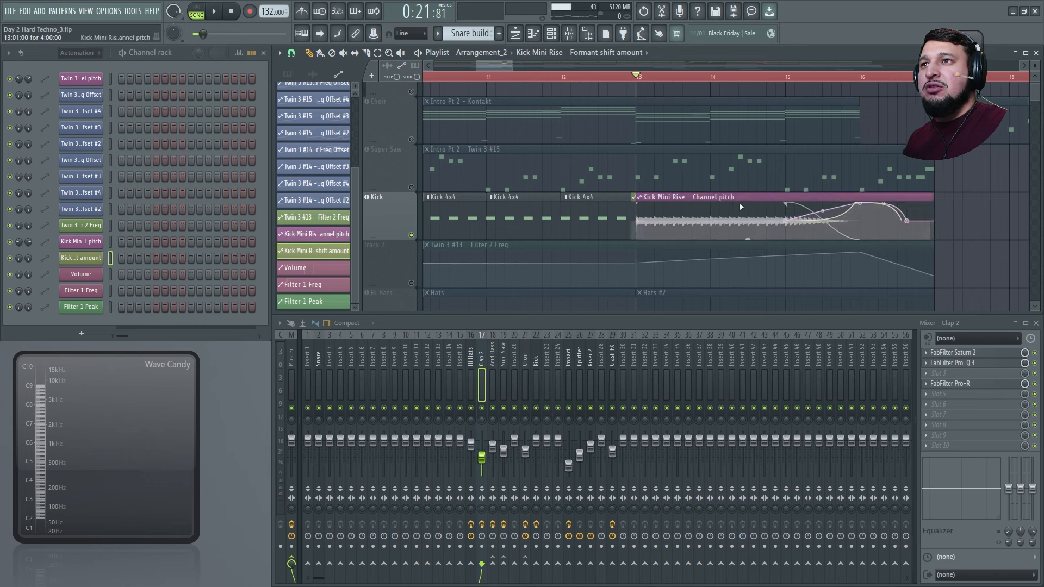
- Realign the Kick Mini Rise Channel pitch and Formant shift amount automation clips with bar 13 on the Kick track
{"action": "scroll", "coordinate": [842, 219], "scroll_direction": "up", "scroll_amount": 2}
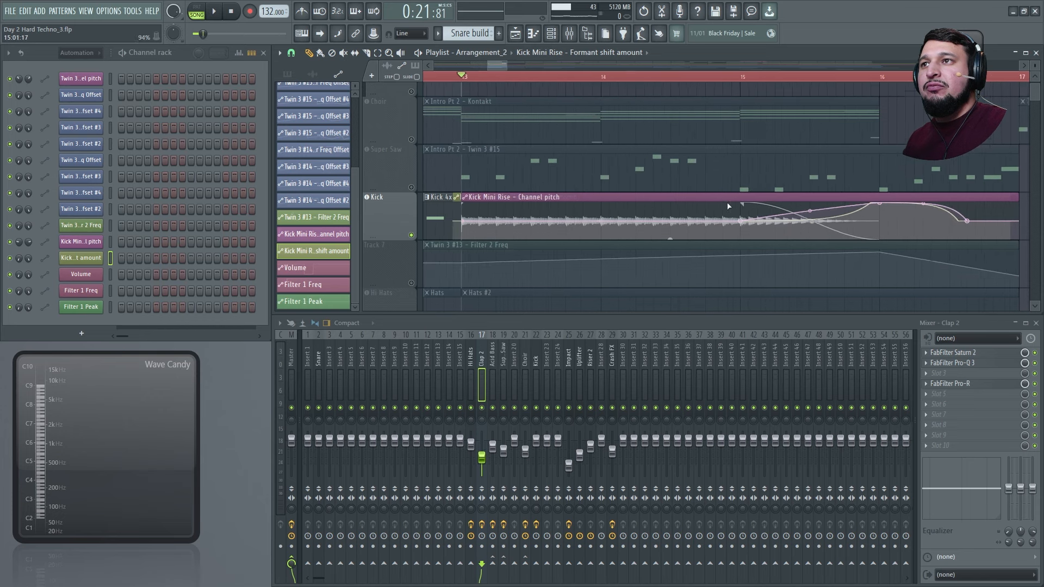
{"action": "scroll", "coordinate": [723, 206], "scroll_direction": "up", "scroll_amount": 1}
{"action": "left_click", "coordinate": [468, 245]}
{"action": "left_click", "coordinate": [466, 243]}
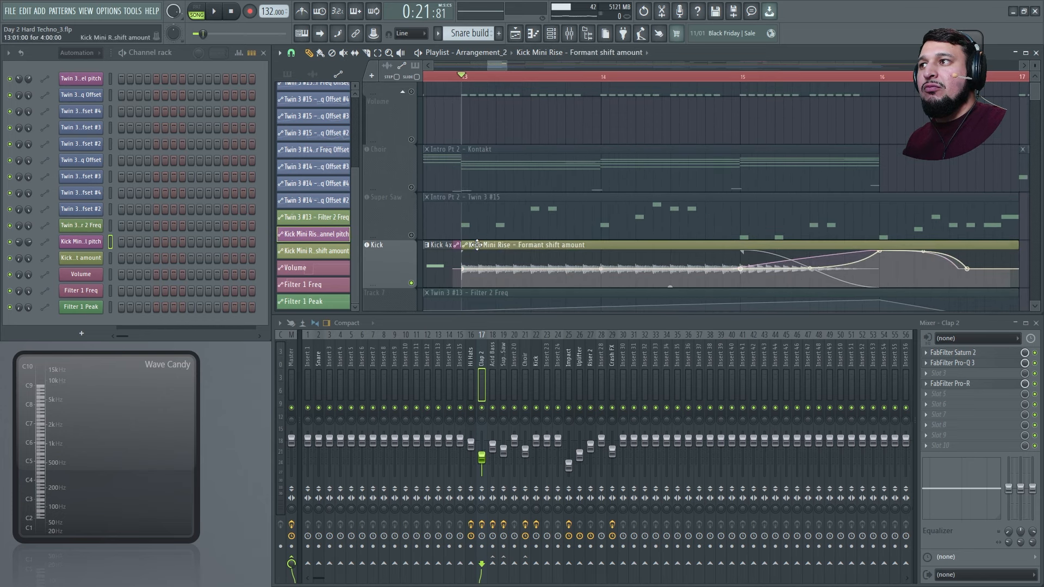
{"action": "scroll", "coordinate": [455, 264], "scroll_direction": "up", "scroll_amount": 3}
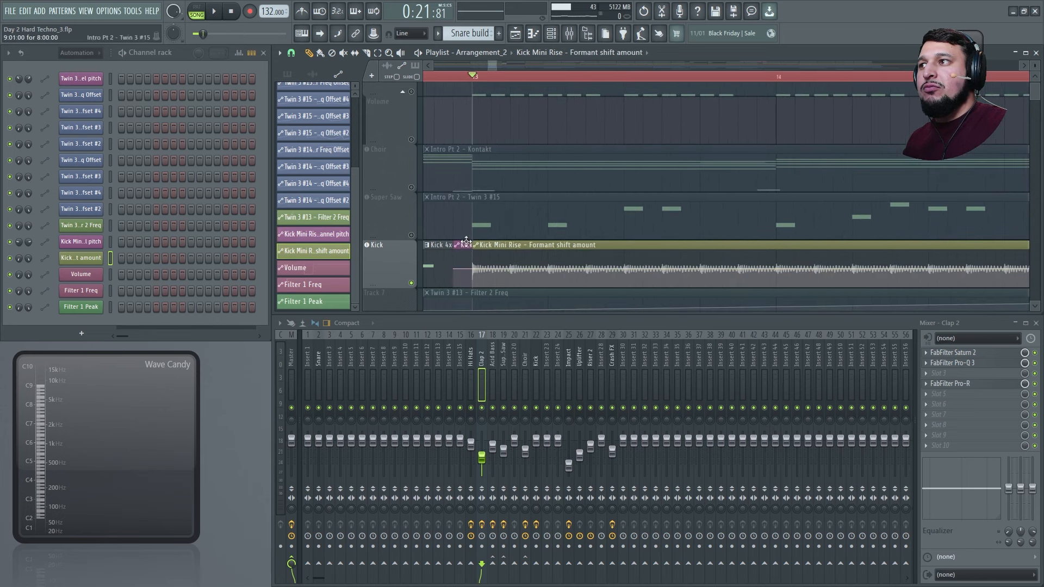
{"action": "scroll", "coordinate": [671, 272], "scroll_direction": "down", "scroll_amount": 4}
{"action": "scroll", "coordinate": [748, 272], "scroll_direction": "up", "scroll_amount": 1}
{"action": "scroll", "coordinate": [745, 293], "scroll_direction": "down", "scroll_amount": 1}
{"action": "scroll", "coordinate": [746, 293], "scroll_direction": "down", "scroll_amount": 2}
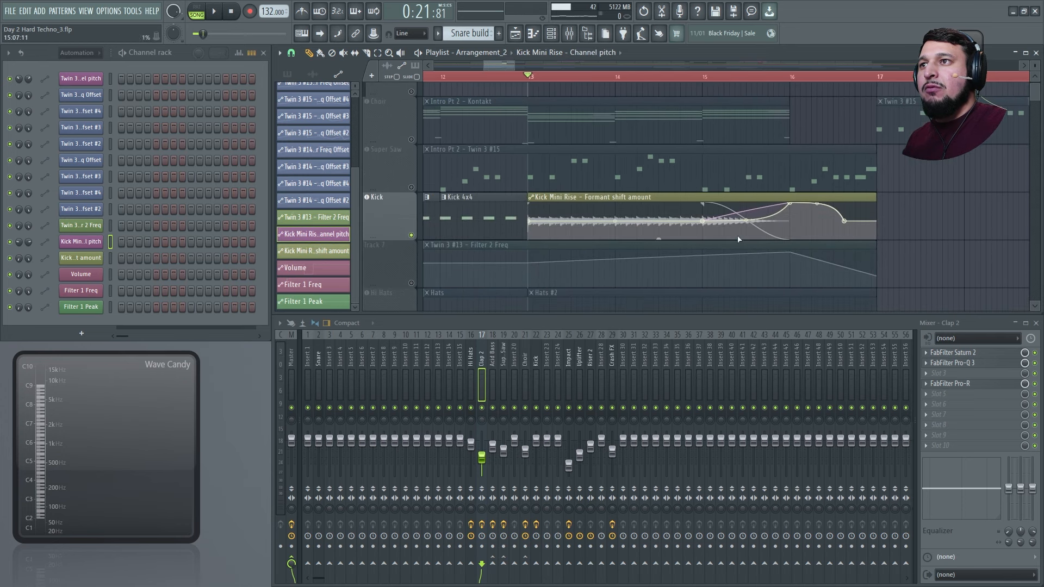
- Audition the Kick Mini Rise from bar 13, with the Channel pitch curve in front and again with the Formant shift amount curve in front
{"action": "left_click", "coordinate": [552, 198]}
{"action": "key", "text": "space"}
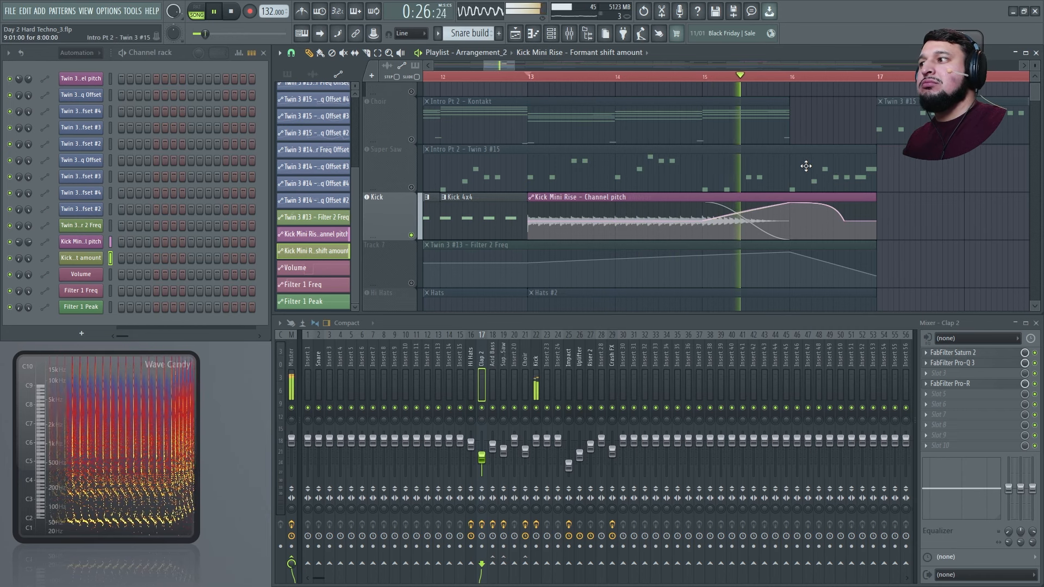
{"action": "key", "text": "space"}
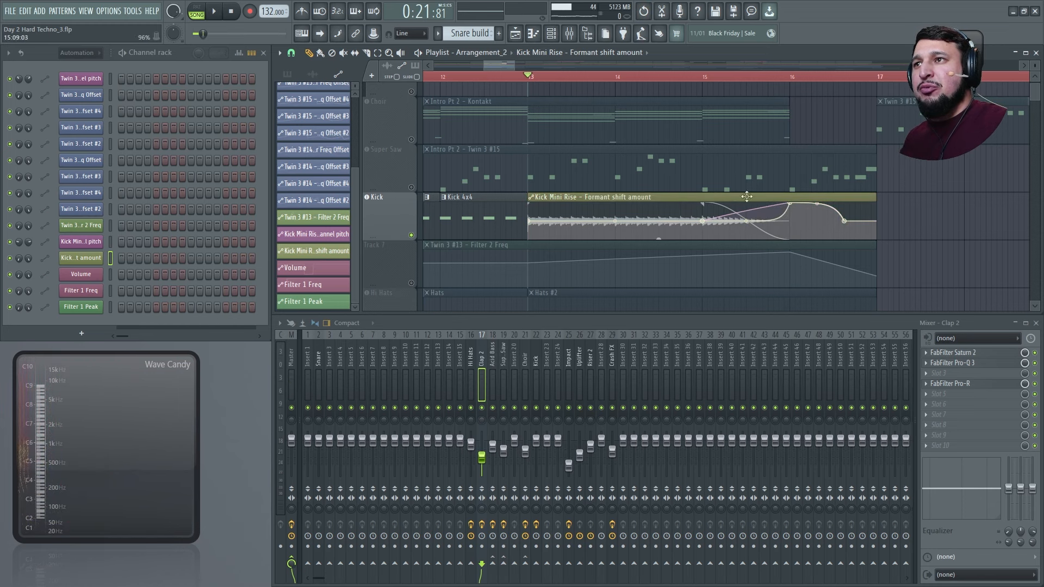
{"action": "key", "text": "space"}
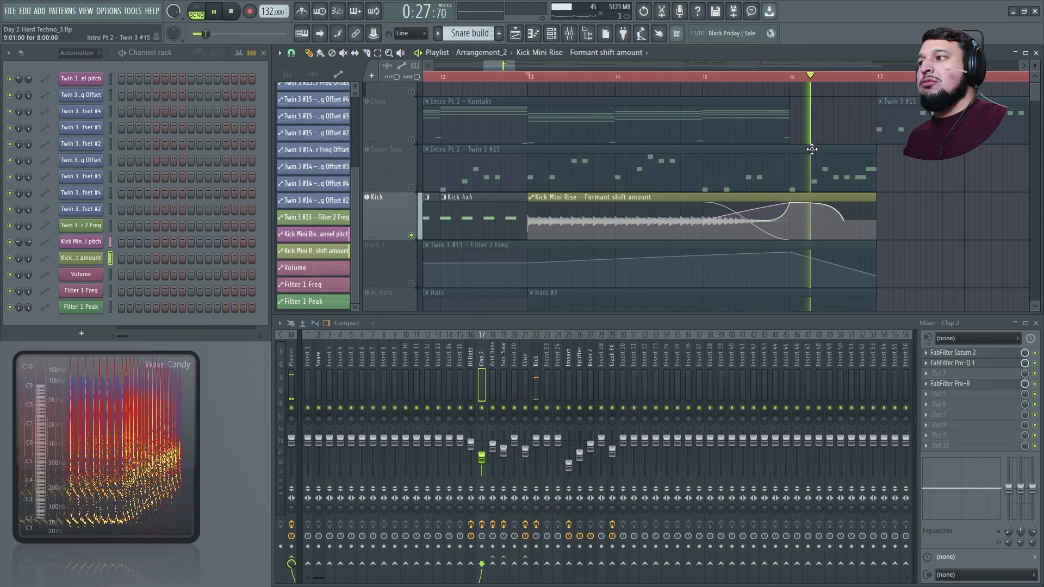
{"action": "key", "text": "space"}
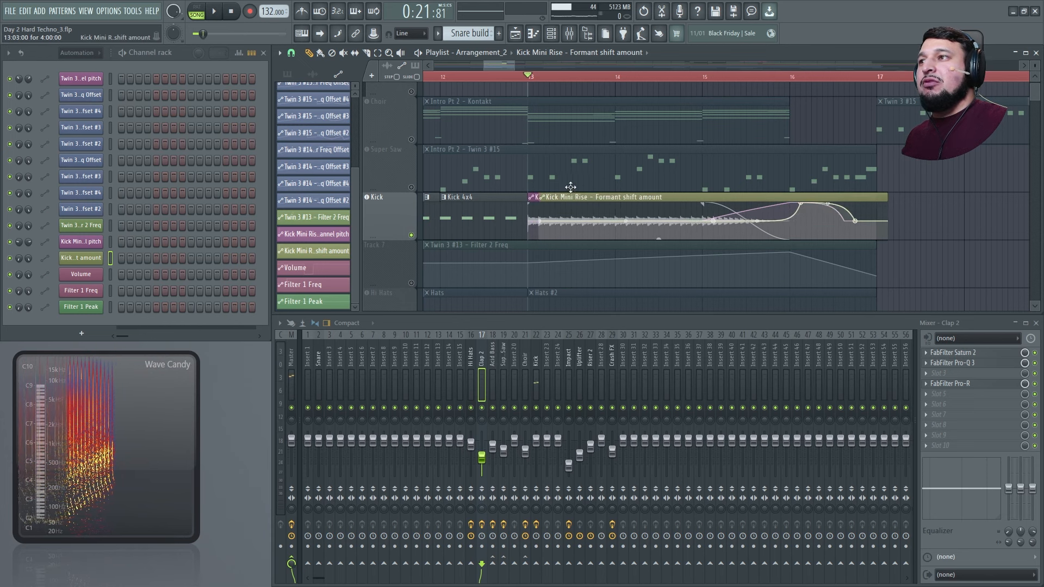
- Undo the last shift of the Formant shift amount clip and unsolo the Kick track
{"action": "key", "text": "ctrl+z"}
{"action": "right_click", "coordinate": [412, 187]}
{"action": "right_click", "coordinate": [412, 187]}
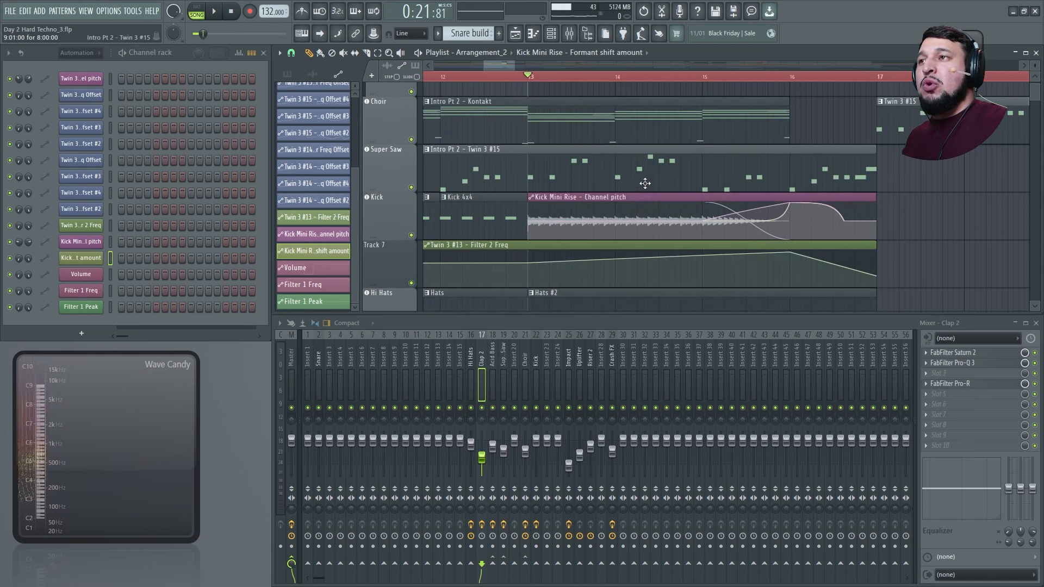
- Look over all tracks of the arrangement, including in the enlarged playlist, and return the playlist to its normal size
{"action": "scroll", "coordinate": [645, 183], "scroll_direction": "down", "scroll_amount": 5}
{"action": "scroll", "coordinate": [726, 169], "scroll_direction": "up", "scroll_amount": 3}
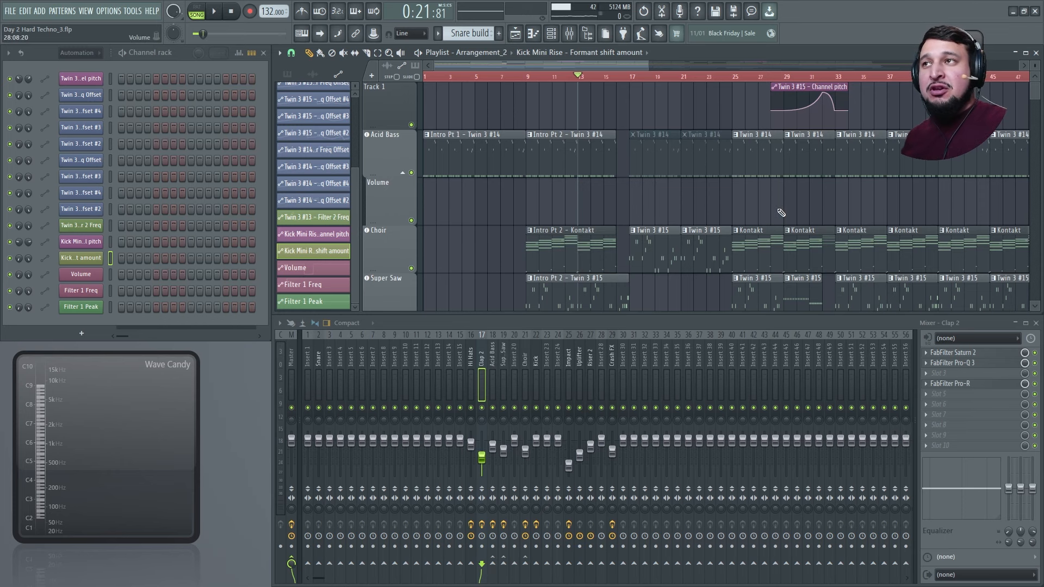
{"action": "left_click_drag", "start_coordinate": [1037, 65], "coordinate": [1037, 82]}
{"action": "scroll", "coordinate": [787, 139], "scroll_direction": "down", "scroll_amount": 5}
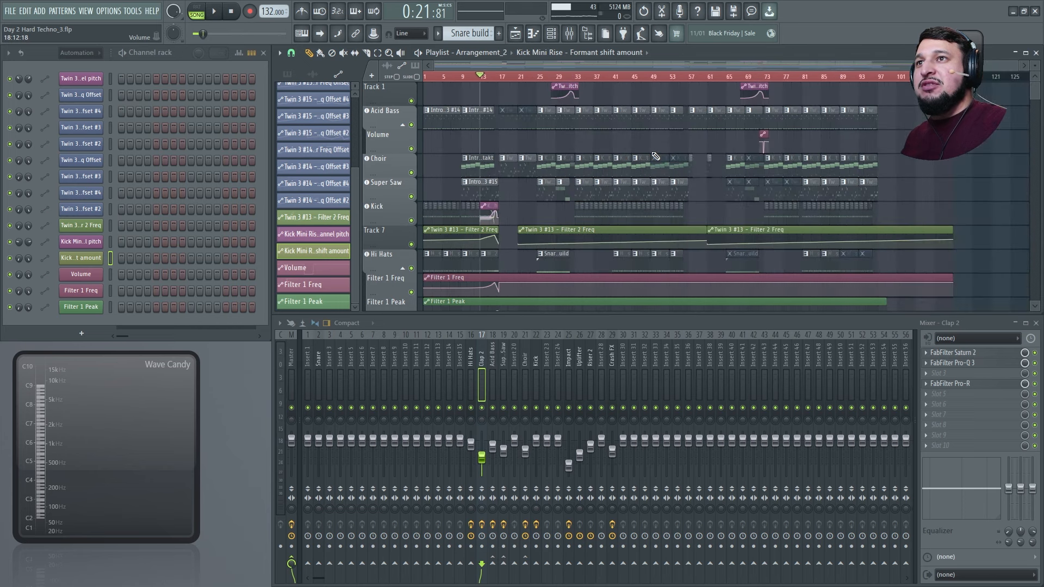
{"action": "scroll", "coordinate": [623, 171], "scroll_direction": "down", "scroll_amount": 7}
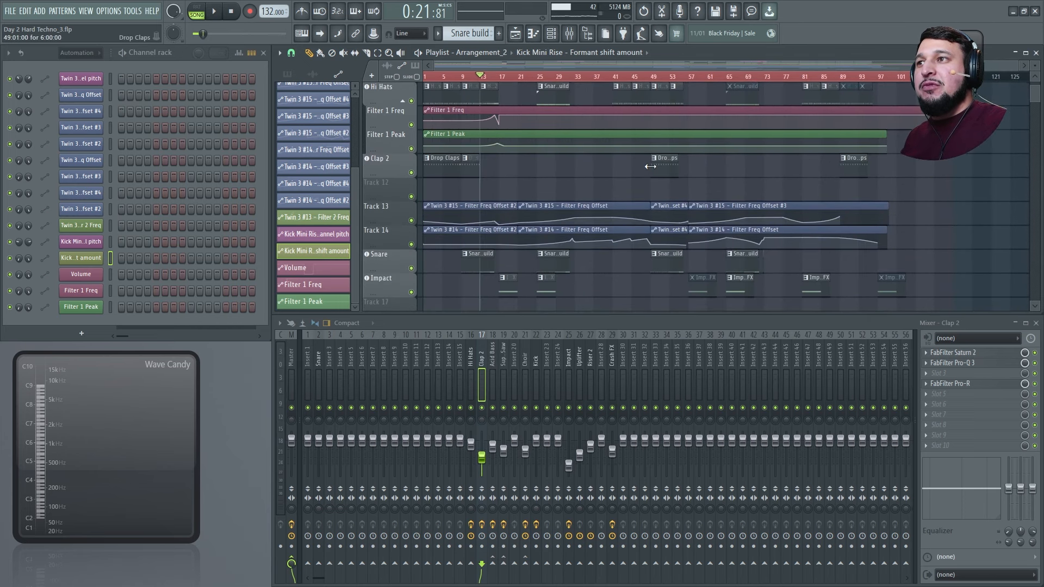
{"action": "scroll", "coordinate": [650, 166], "scroll_direction": "up", "scroll_amount": 7}
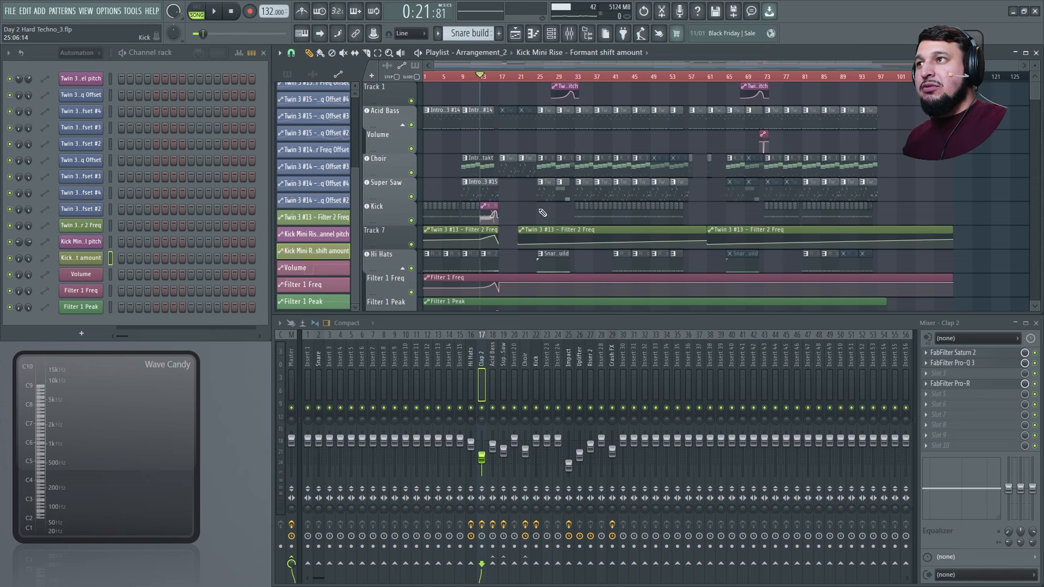
{"action": "key", "text": "Return"}
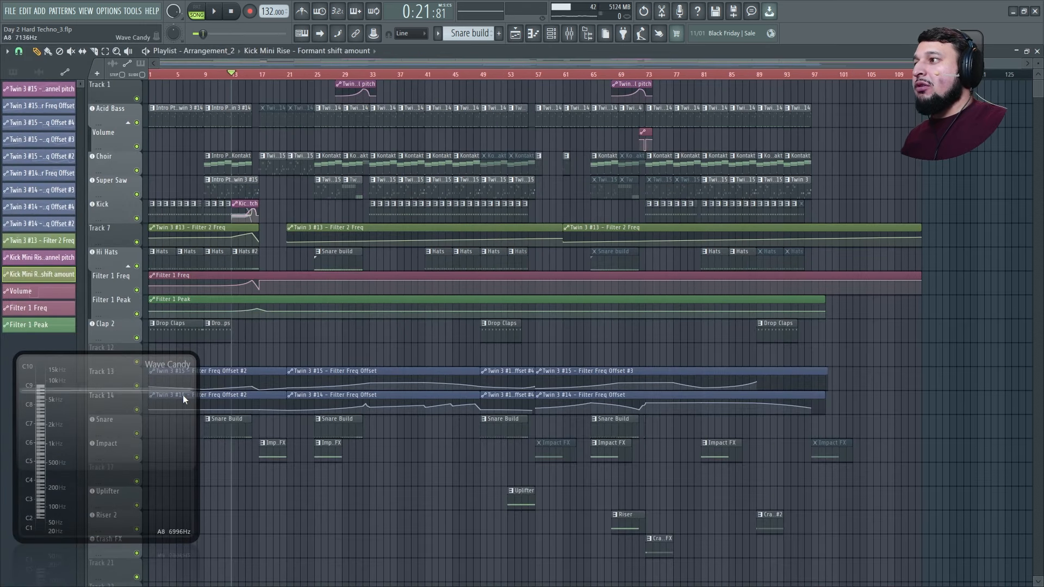
{"action": "key", "text": "Return"}
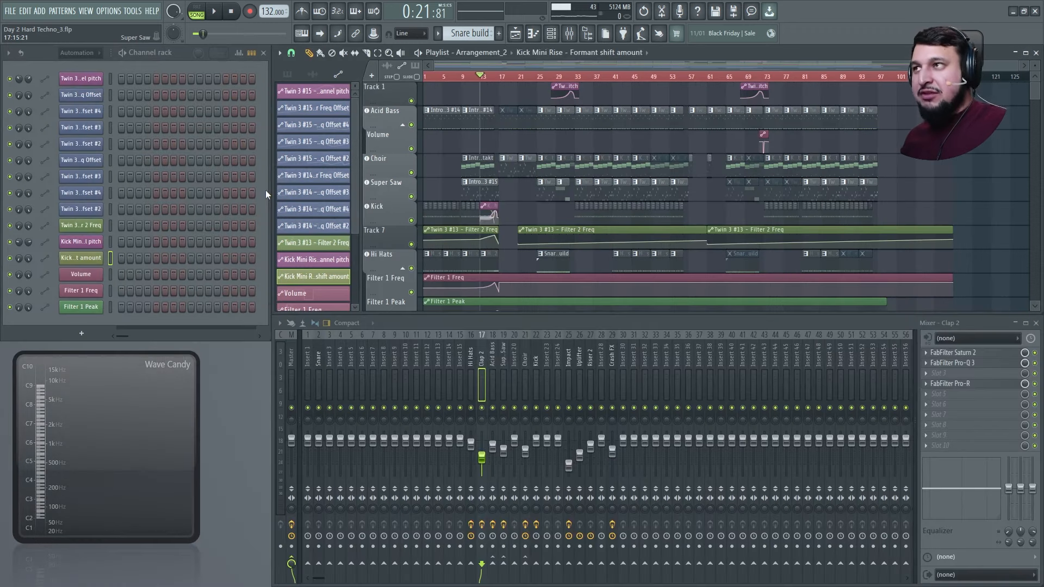
- Select and solo the Choir mixer track, and play it from bar 13
{"action": "left_click", "coordinate": [525, 356]}
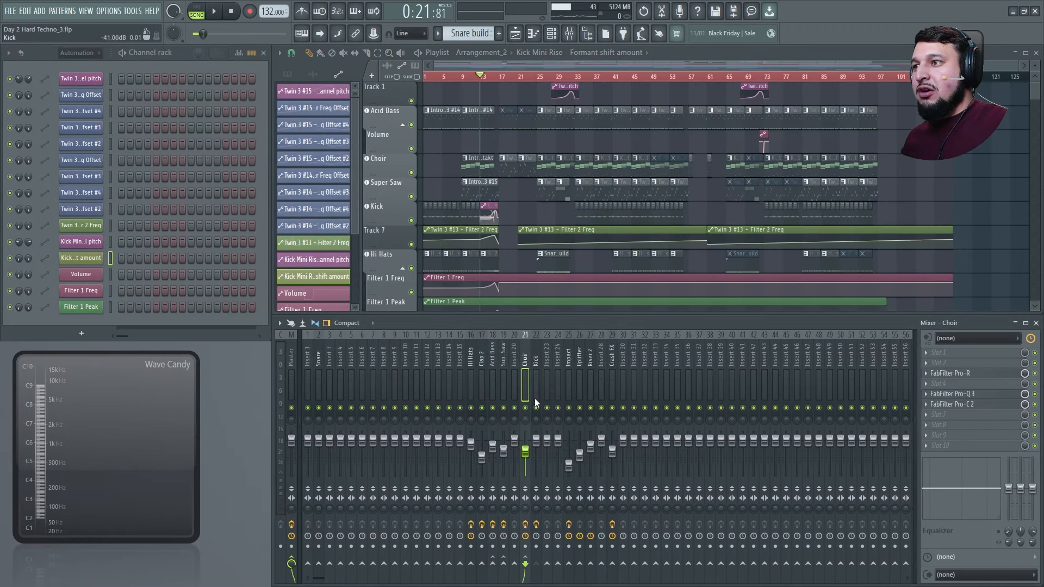
{"action": "key", "text": "space"}
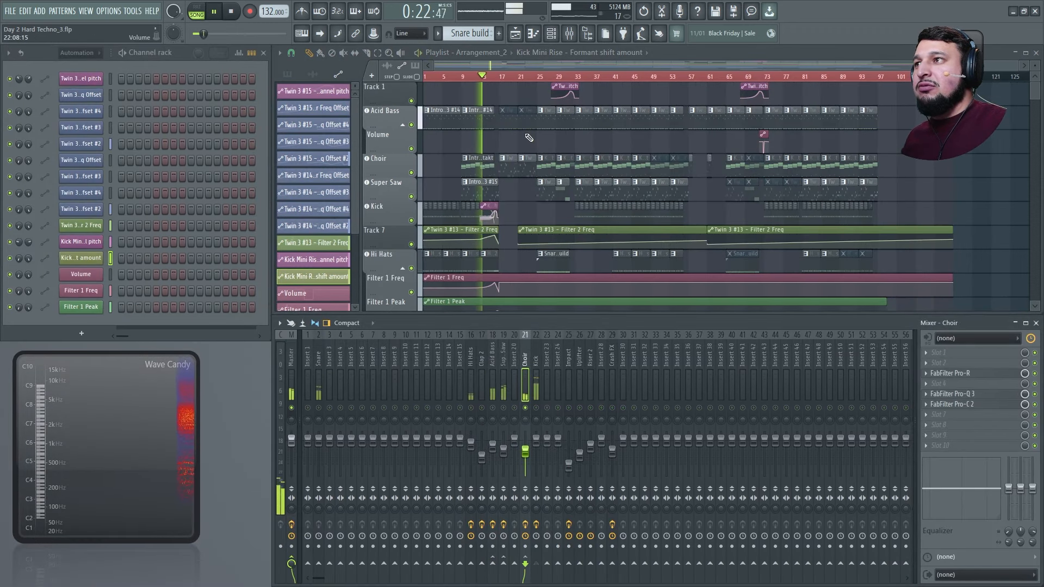
{"action": "scroll", "coordinate": [494, 168], "scroll_direction": "up", "scroll_amount": 5}
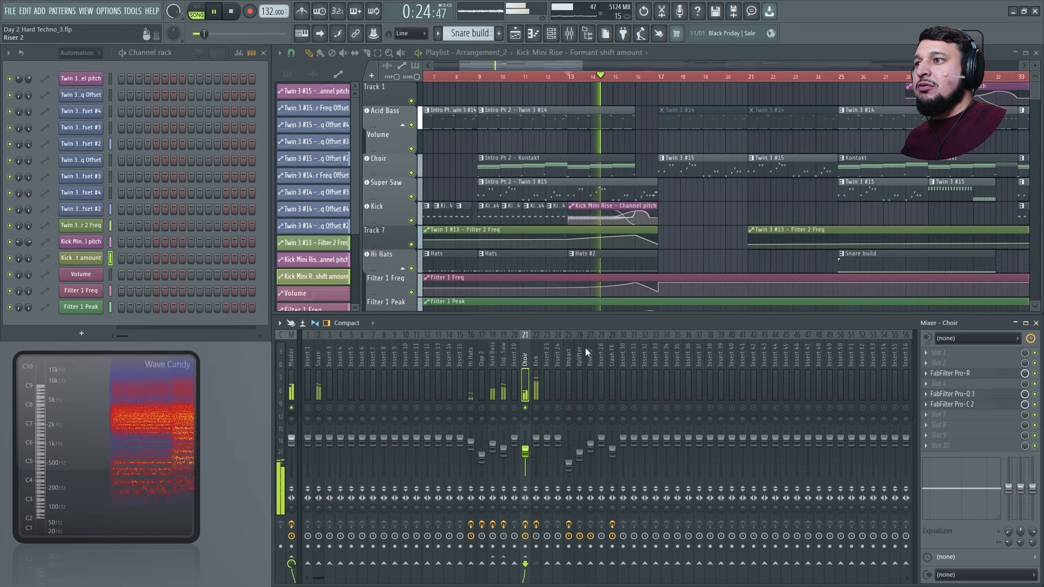
{"action": "key", "text": "space"}
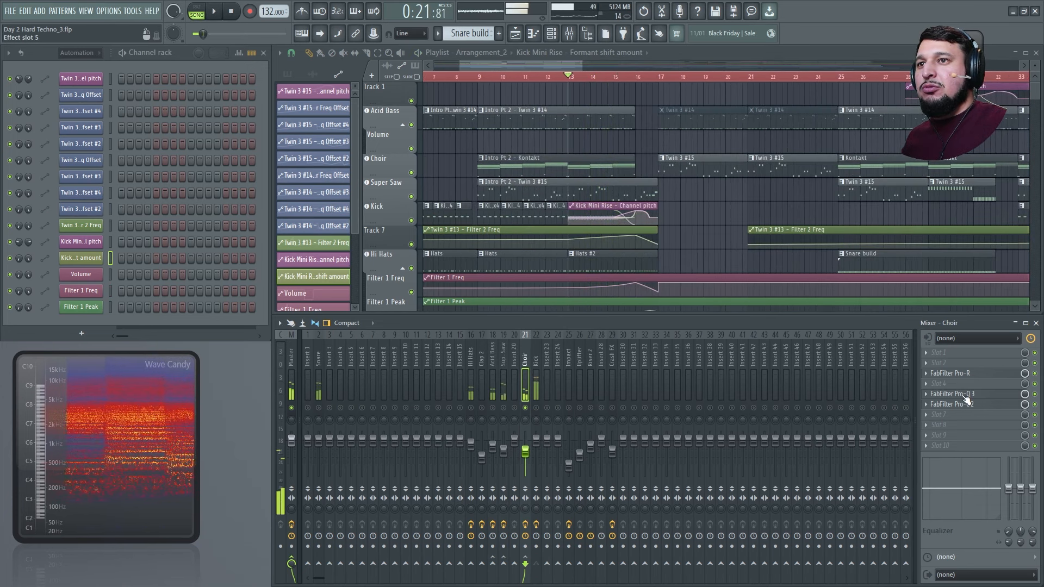
- Open the Choir's FabFilter Pro-Q 3, watch its bands react during playback, and select all of its EQ bands
{"action": "left_click", "coordinate": [964, 394]}
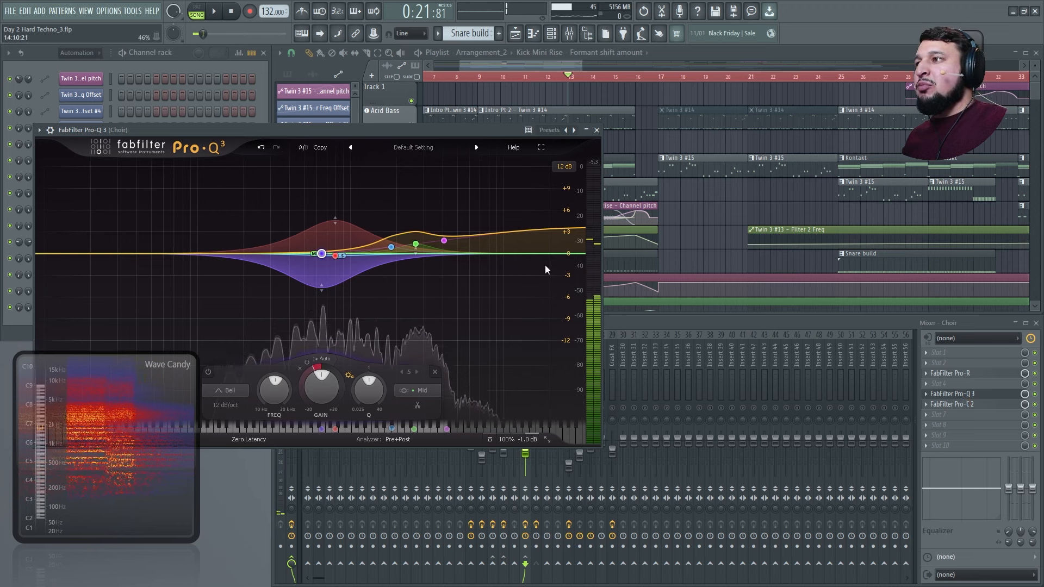
{"action": "mouse_move", "coordinate": [322, 255]}
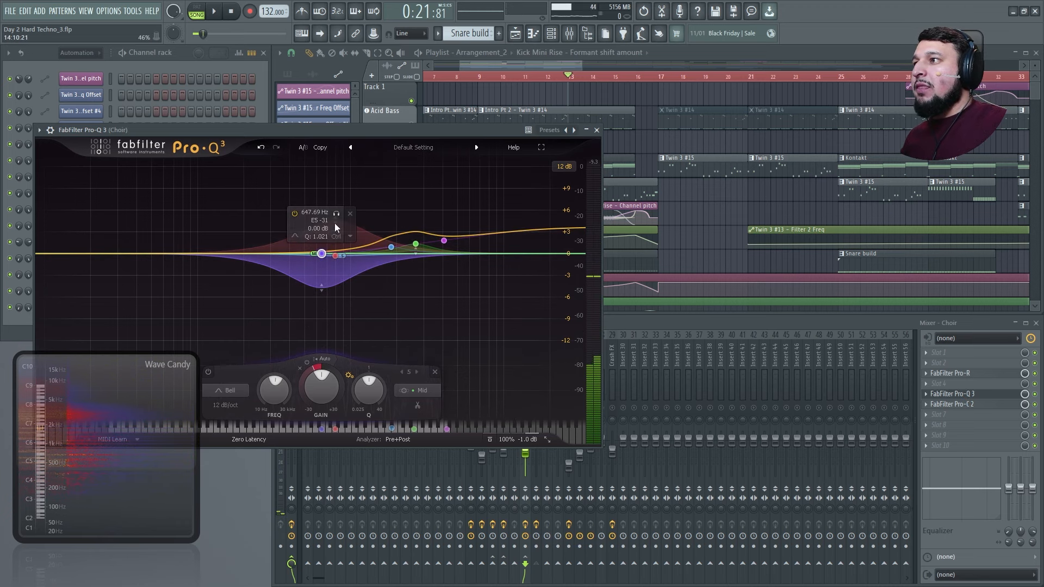
{"action": "key", "text": "space"}
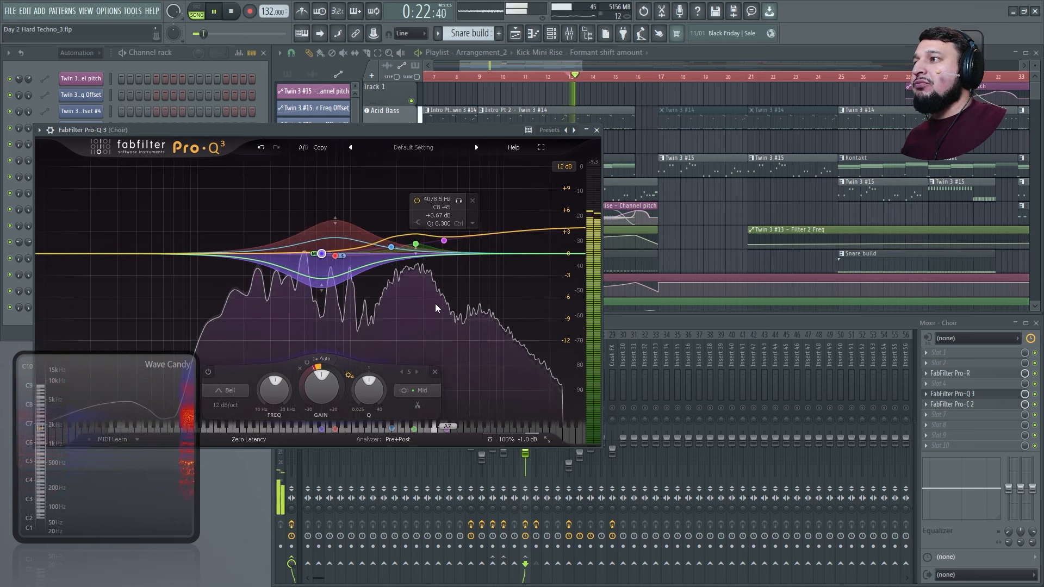
{"action": "left_click_drag", "start_coordinate": [246, 210], "coordinate": [451, 314]}
{"action": "key", "text": "space"}
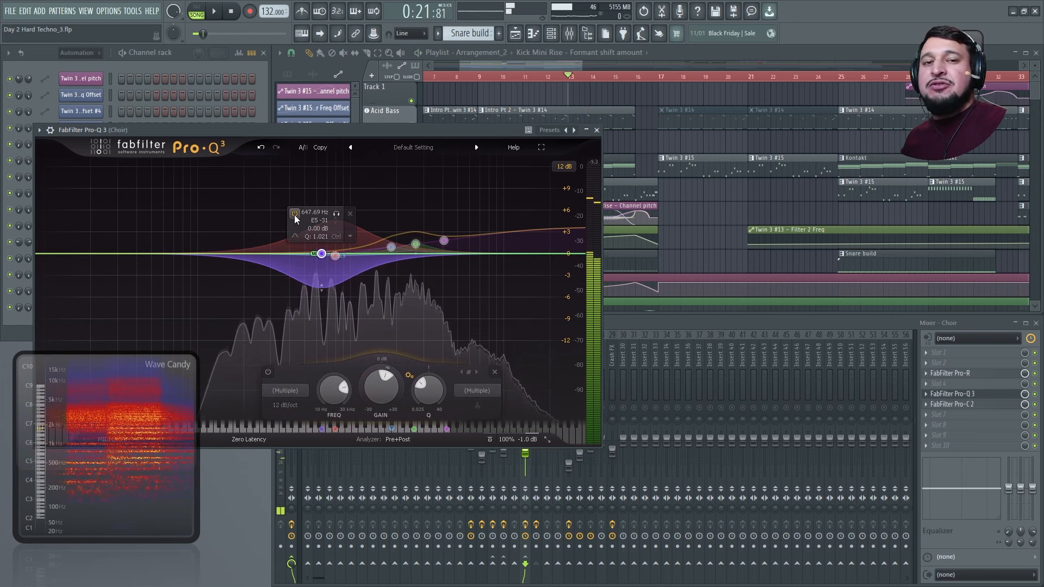
- Compare the Choir from bar 13 with all selected Pro-Q 3 bands disabled and with them enabled again
{"action": "left_click", "coordinate": [295, 214]}
{"action": "key", "text": "space"}
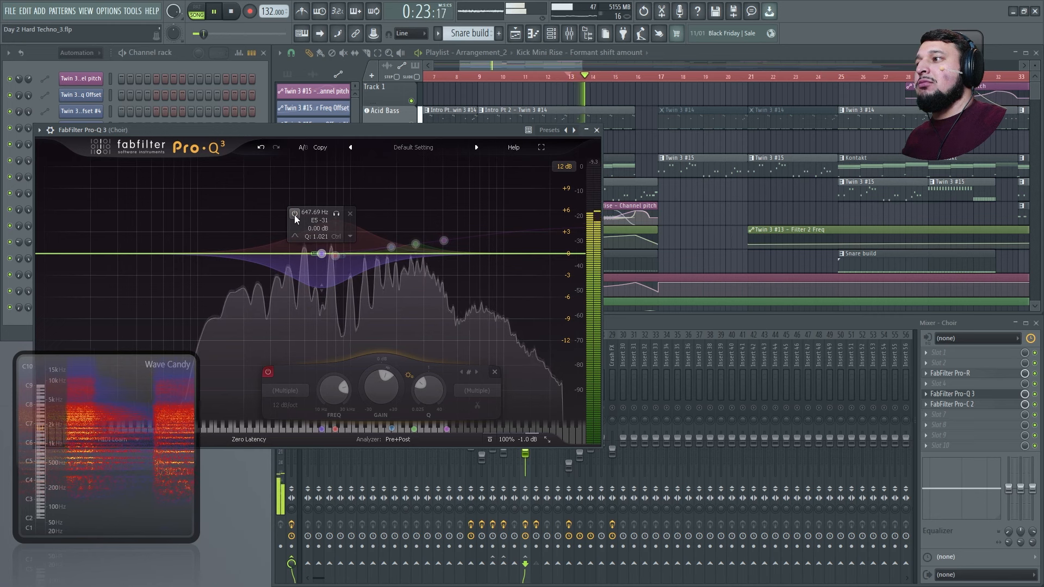
{"action": "left_click", "coordinate": [295, 214]}
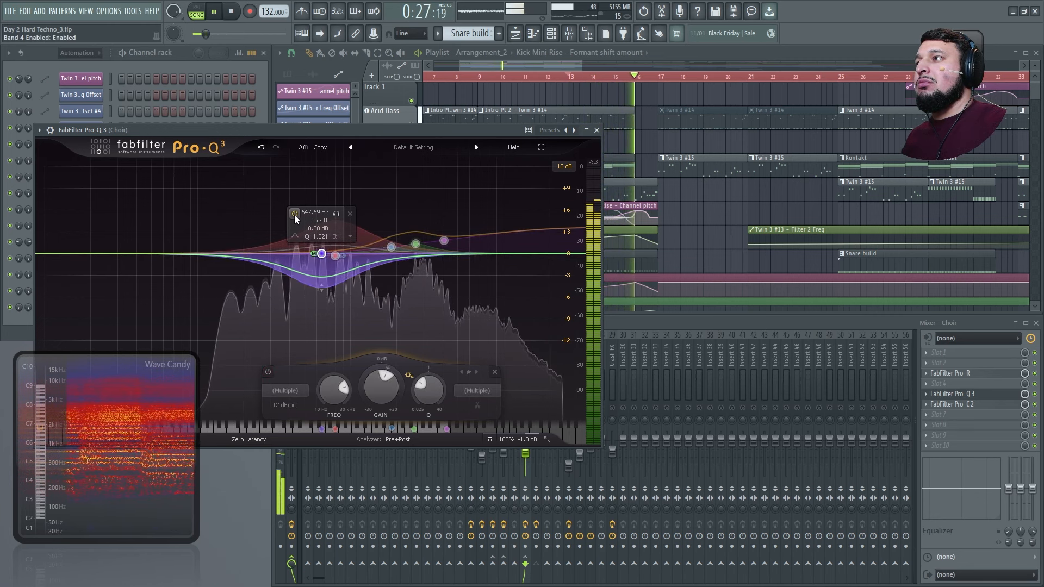
{"action": "key", "text": "space"}
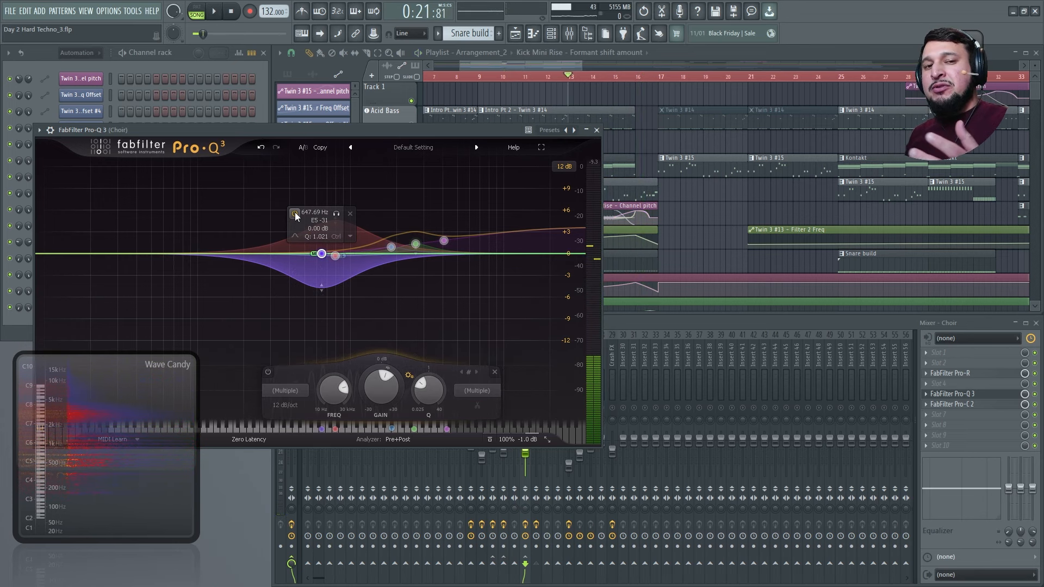
{"action": "left_click", "coordinate": [295, 213]}
- Move the playback position to bar 25 and play a short part of the section
{"action": "scroll", "coordinate": [744, 190], "scroll_direction": "down", "scroll_amount": 3}
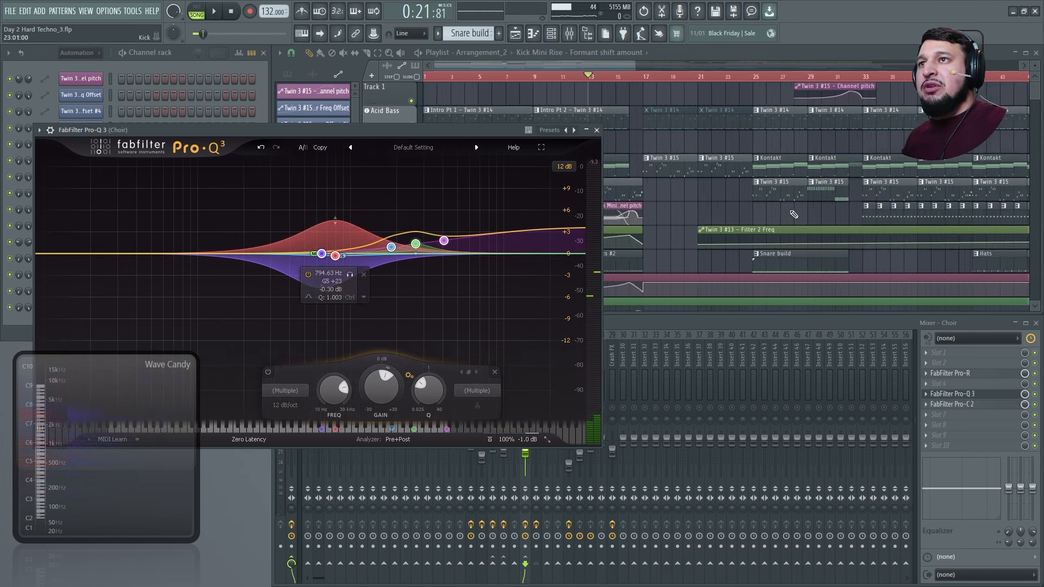
{"action": "scroll", "coordinate": [743, 190], "scroll_direction": "up", "scroll_amount": 2}
{"action": "left_click", "coordinate": [615, 78]}
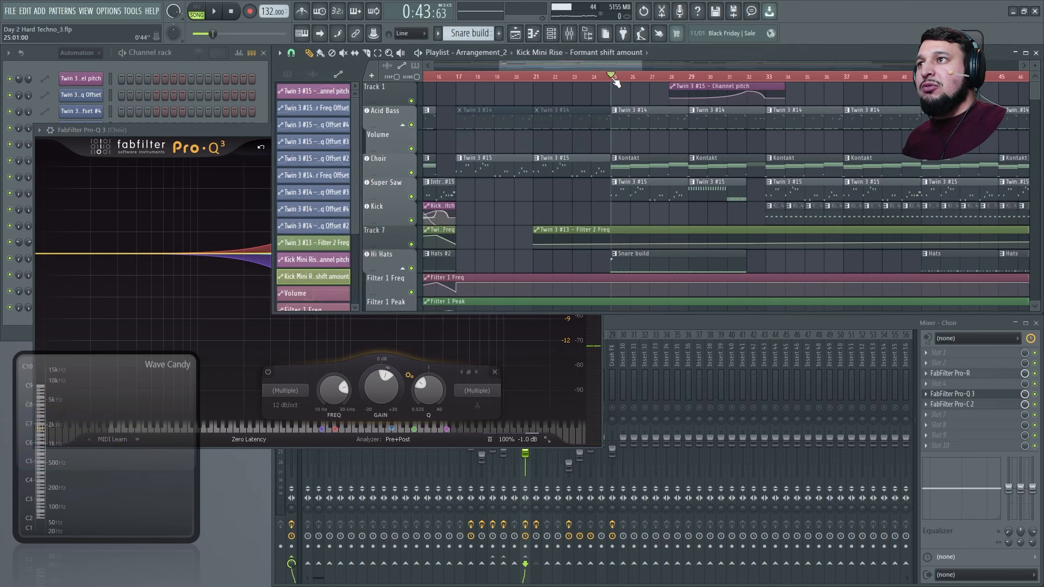
{"action": "key", "text": "space"}
{"action": "key", "text": "space"}
- Play the full mix from bar 73 with the Choir's Pro-Q 3 in front to examine how its bands react
{"action": "scroll", "coordinate": [531, 135], "scroll_direction": "down", "scroll_amount": 5}
{"action": "scroll", "coordinate": [770, 153], "scroll_direction": "up", "scroll_amount": 2}
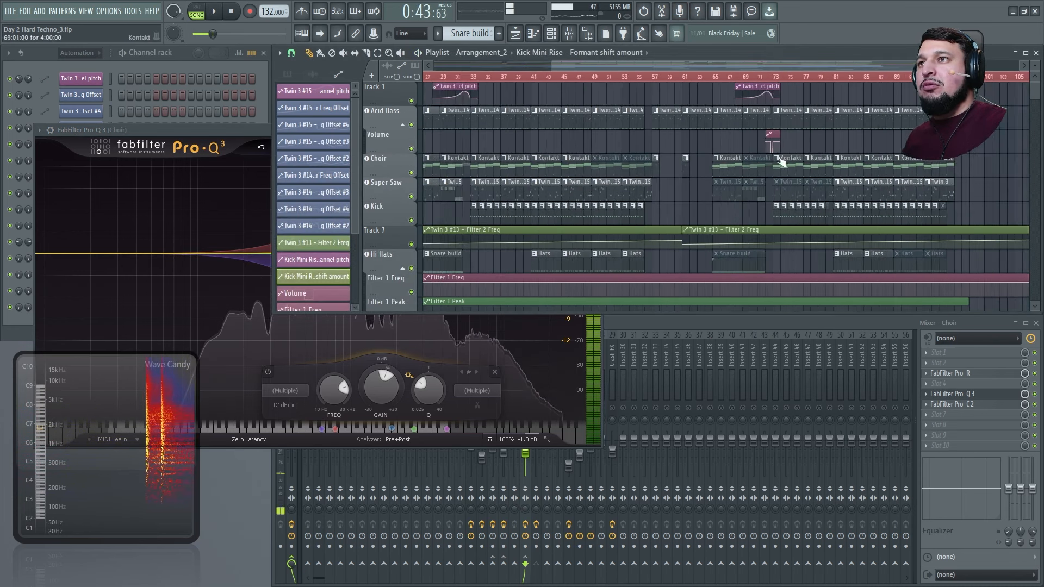
{"action": "scroll", "coordinate": [770, 142], "scroll_direction": "up", "scroll_amount": 5}
{"action": "left_click", "coordinate": [654, 77]}
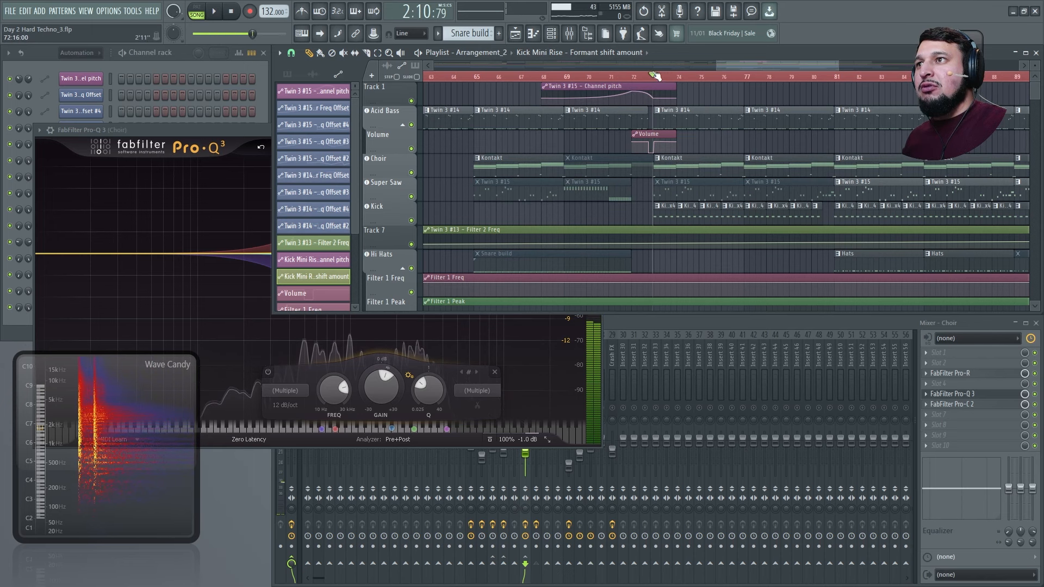
{"action": "left_click", "coordinate": [639, 397]}
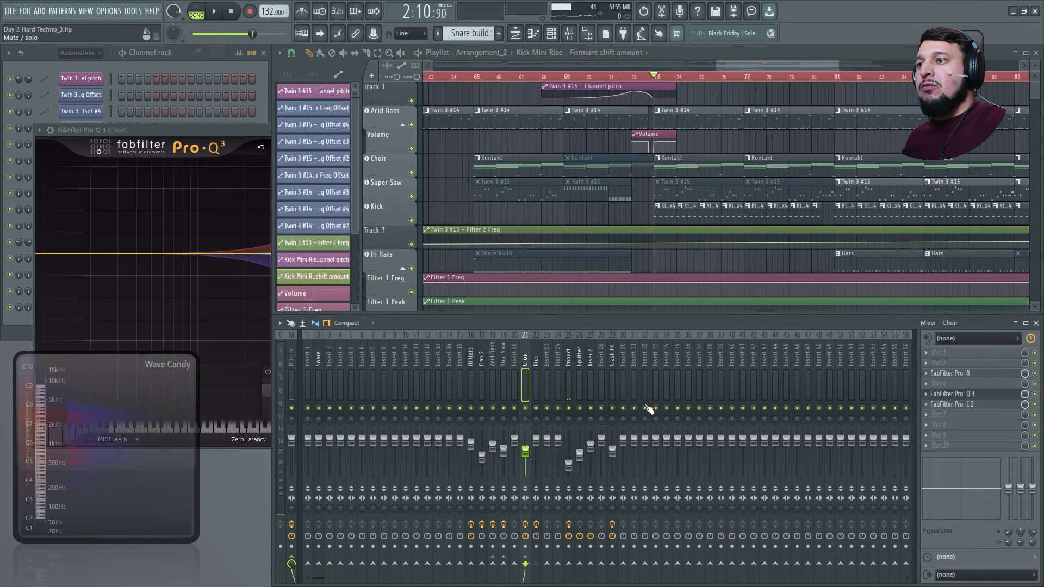
{"action": "key", "text": "space"}
{"action": "left_click", "coordinate": [249, 135]}
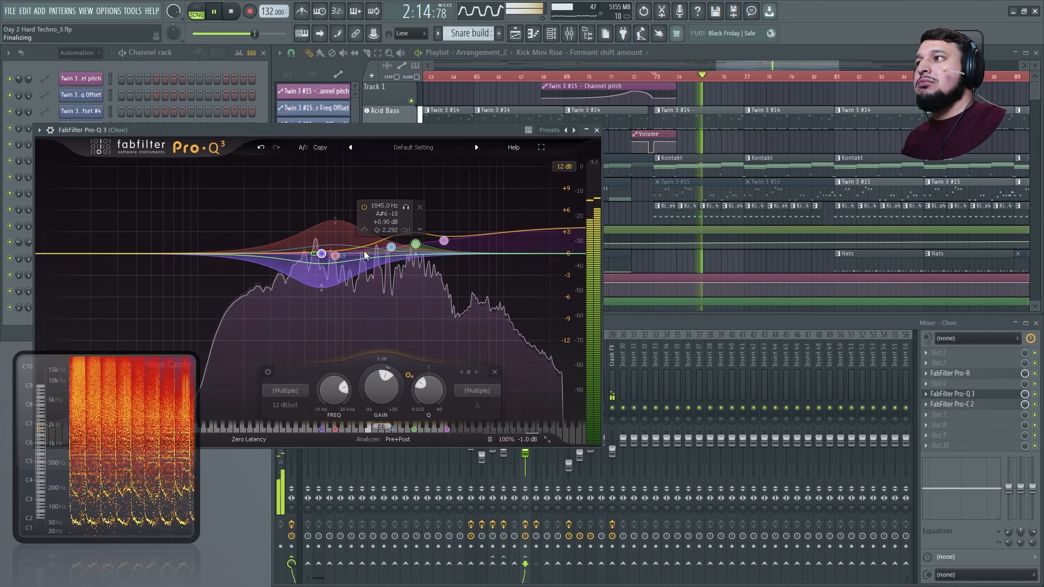
- Compare the full mix from bar 73 with the Choir's selected Pro-Q 3 bands disabled and enabled again, then close the EQ
{"action": "key", "text": "space"}
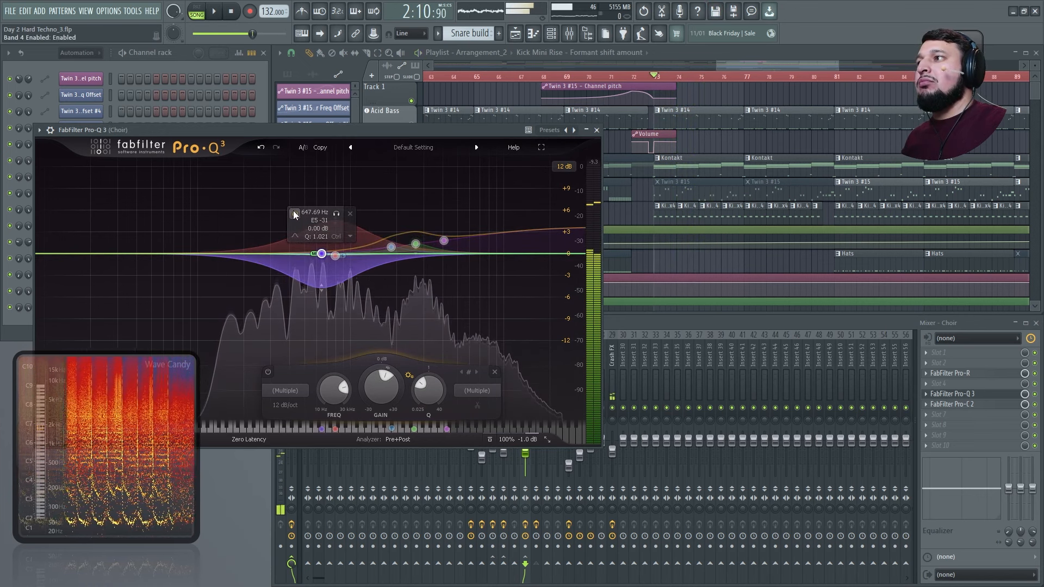
{"action": "left_click", "coordinate": [294, 212]}
{"action": "key", "text": "space"}
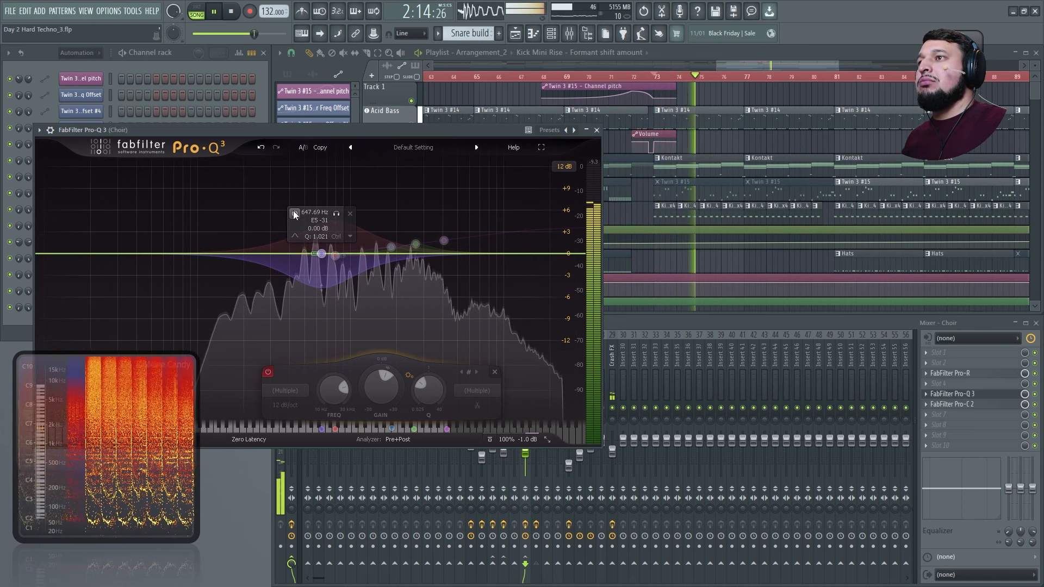
{"action": "key", "text": "space"}
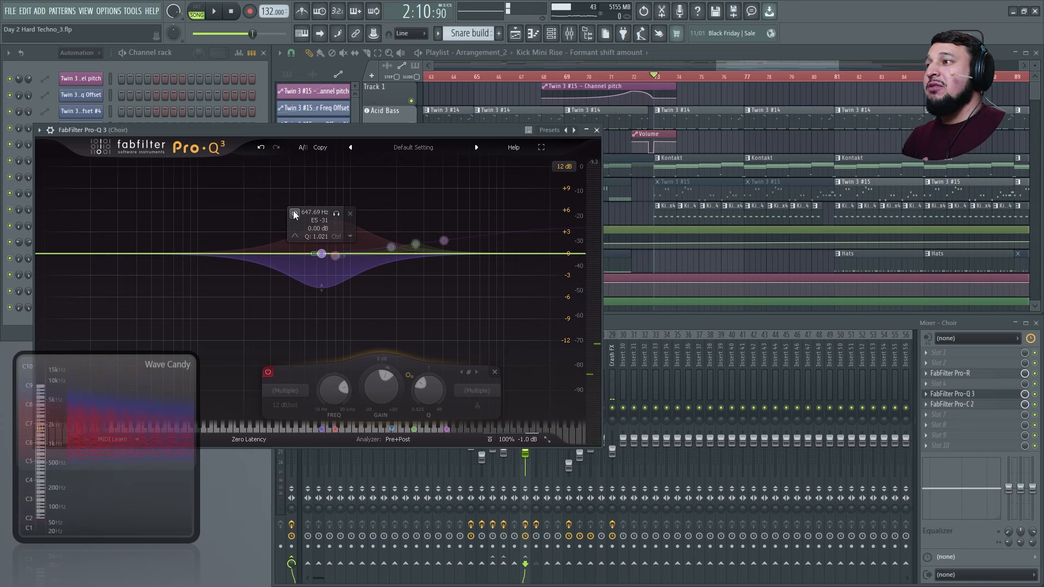
{"action": "left_click", "coordinate": [293, 214]}
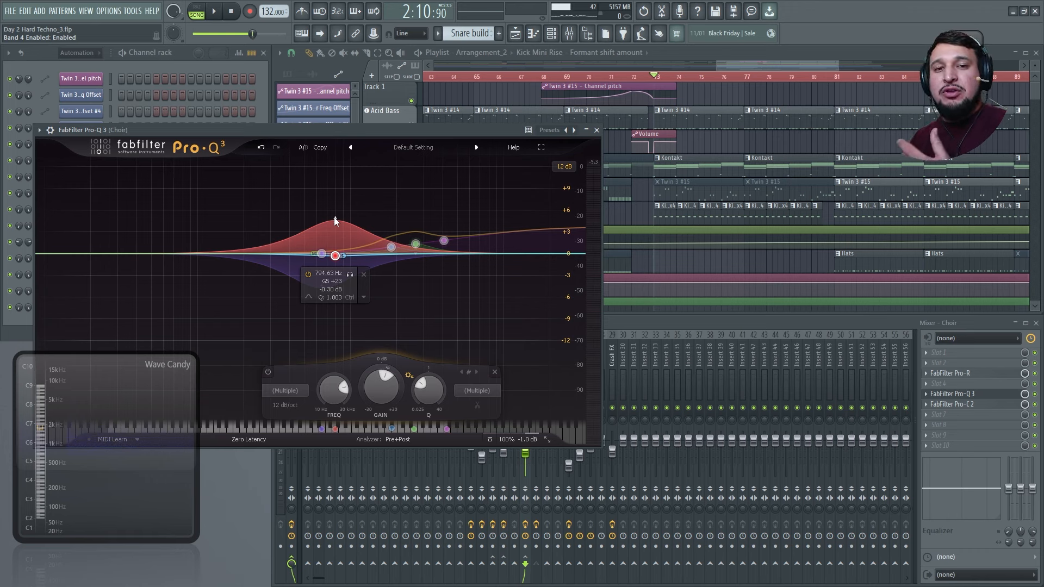
{"action": "key", "text": "space"}
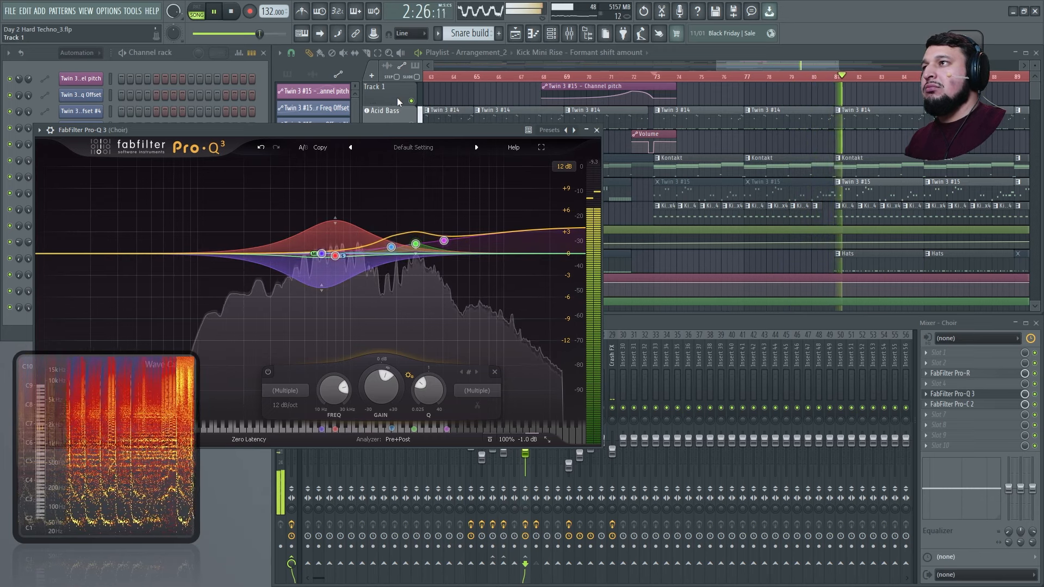
{"action": "key", "text": "space"}
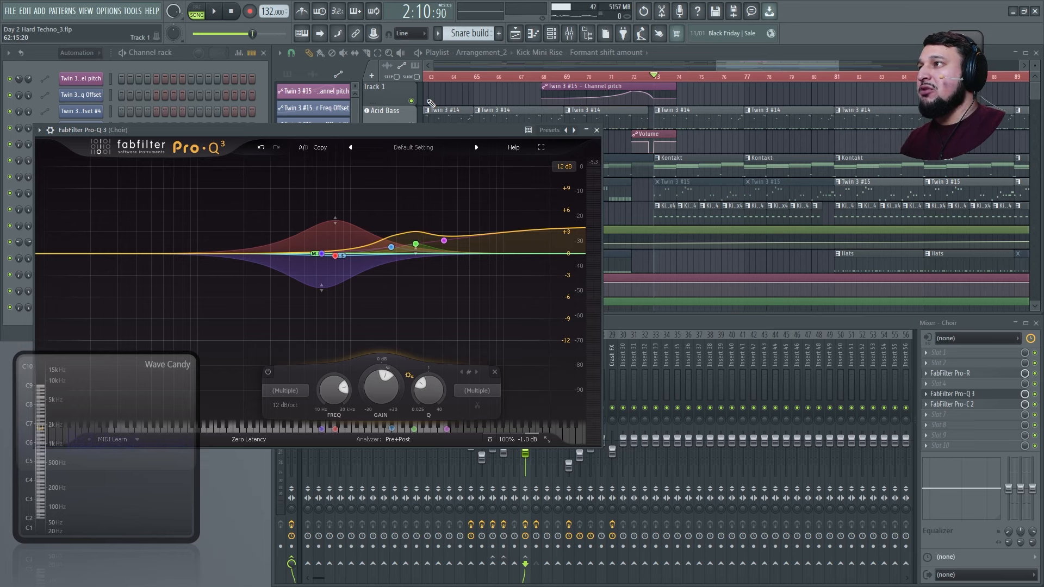
{"action": "left_click", "coordinate": [598, 129]}
{"action": "scroll", "coordinate": [576, 176], "scroll_direction": "down", "scroll_amount": 4}
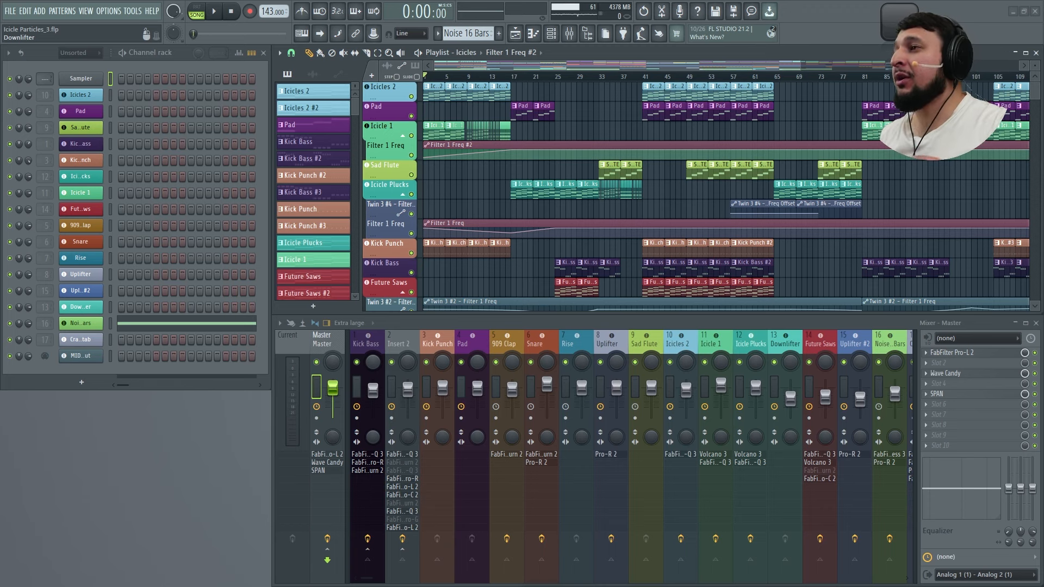
{"action": "scroll", "coordinate": [487, 185], "scroll_direction": "down", "scroll_amount": 3}
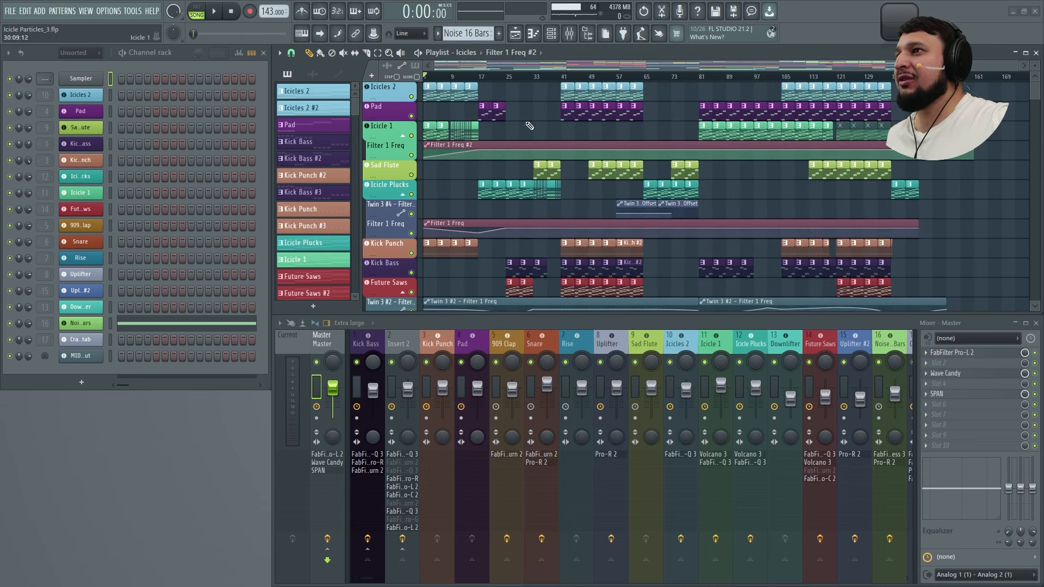
{"action": "key", "text": "alt+F8"}
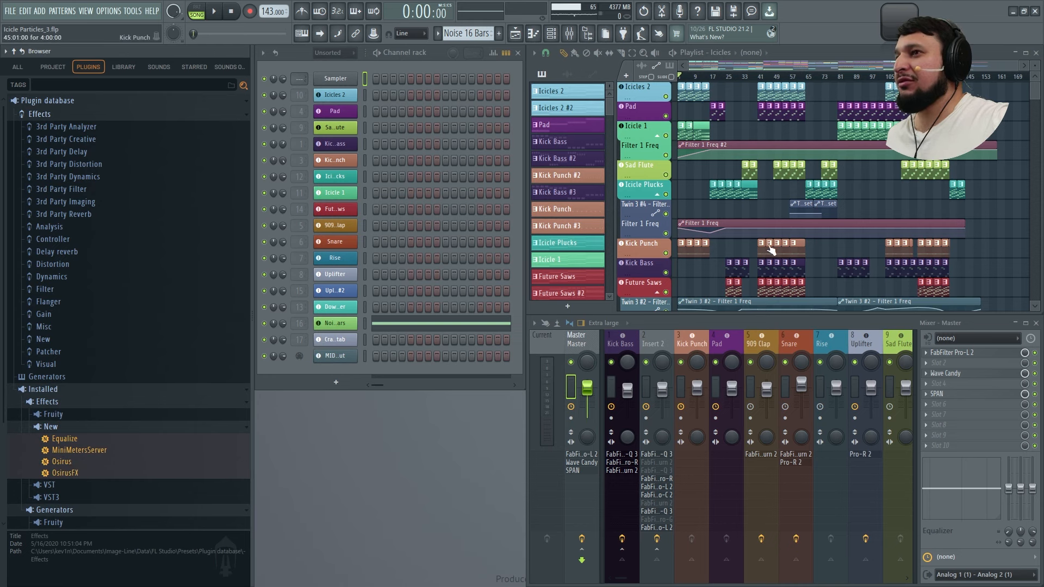
{"action": "scroll", "coordinate": [771, 249], "scroll_direction": "down", "scroll_amount": 5}
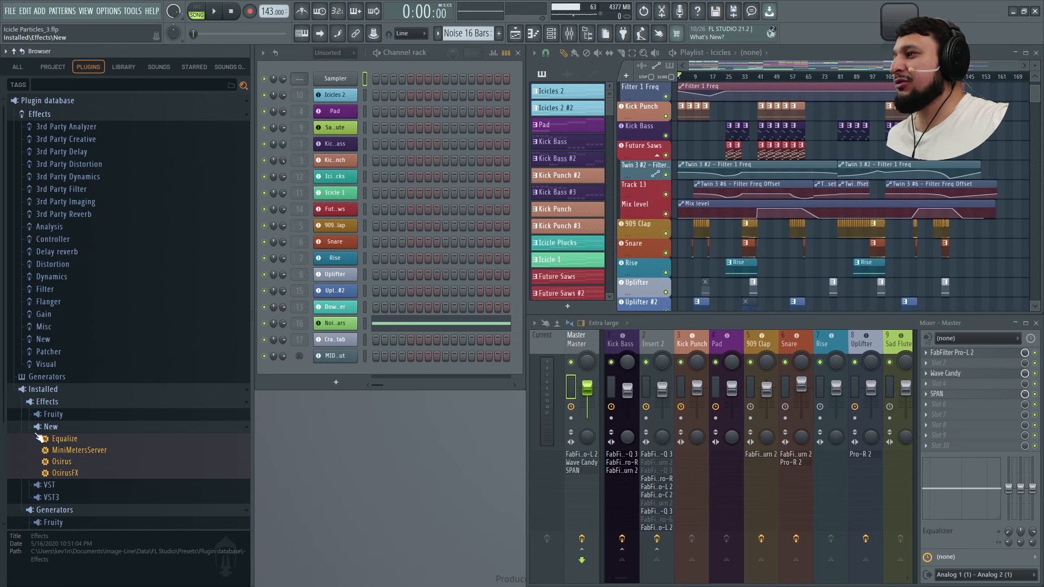
{"action": "left_click", "coordinate": [43, 389]}
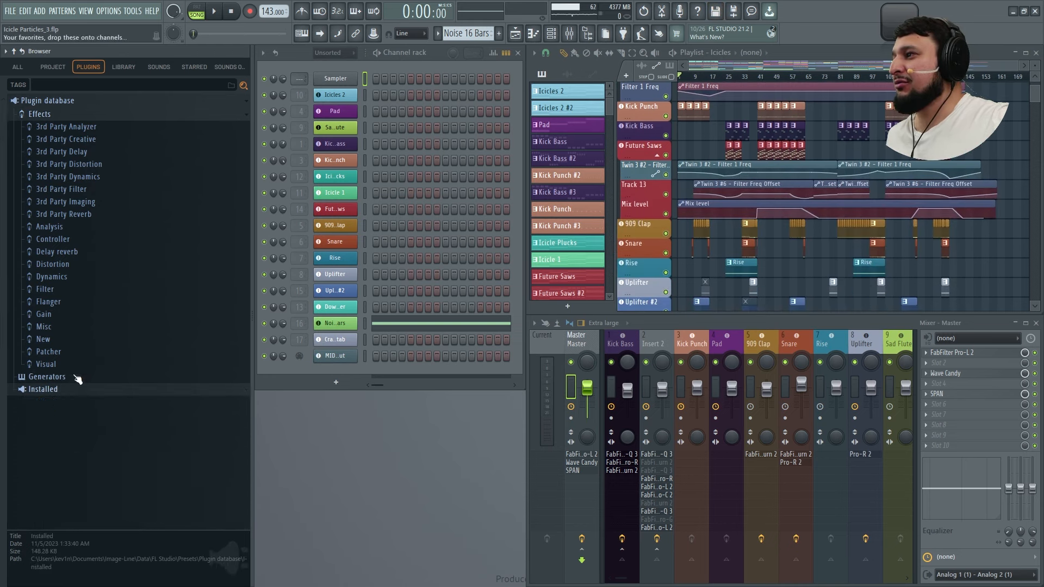
{"action": "left_click", "coordinate": [51, 67]}
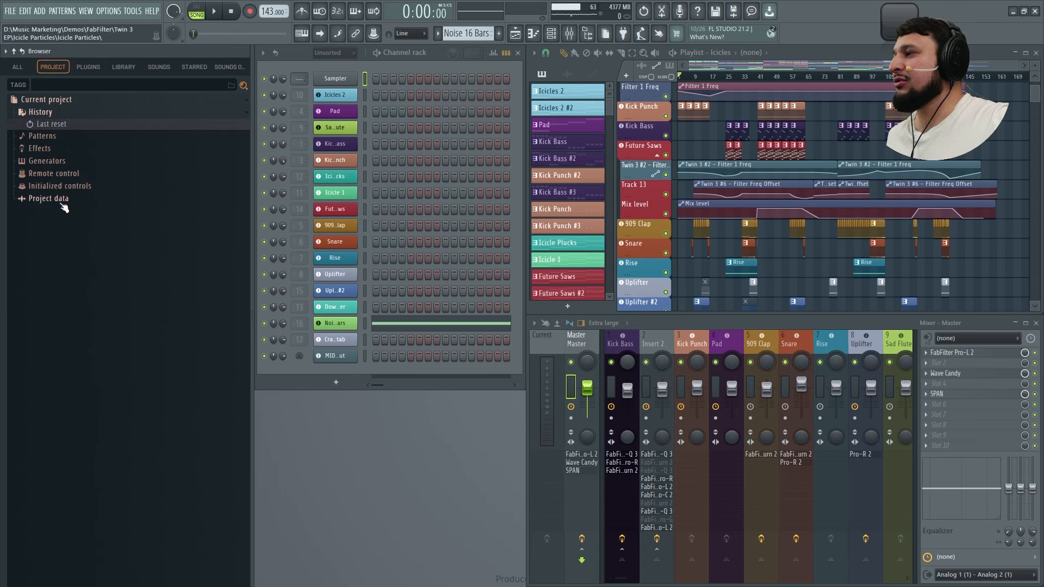
{"action": "left_click", "coordinate": [61, 203]}
{"action": "right_click", "coordinate": [92, 243]}
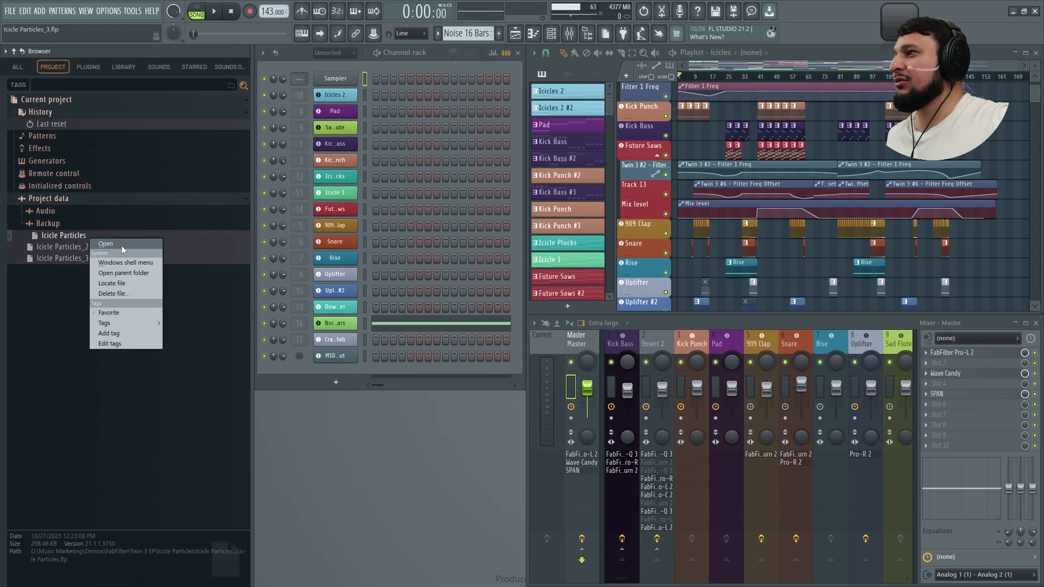
{"action": "left_click", "coordinate": [117, 249]}
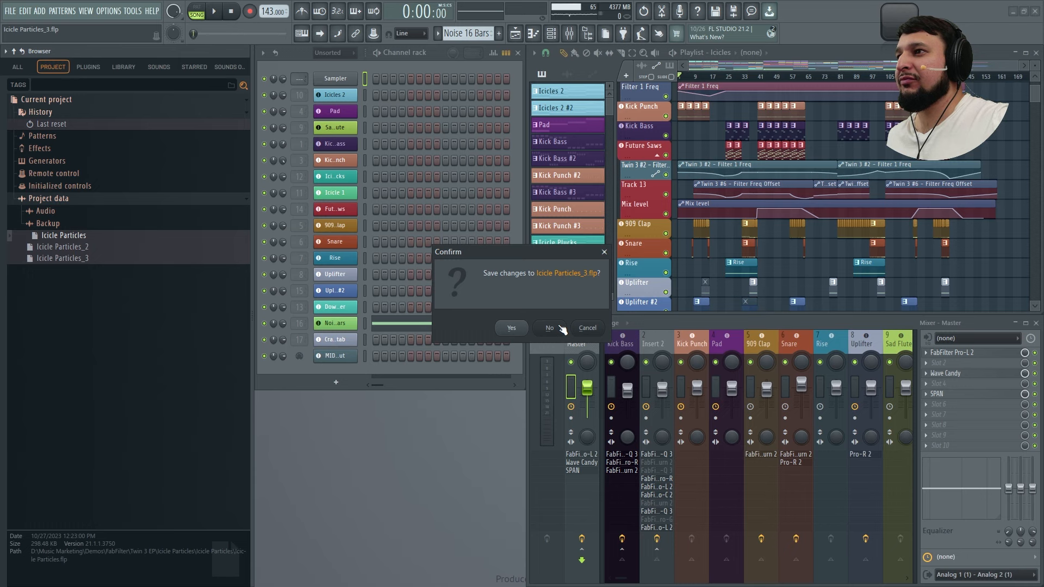
{"action": "left_click", "coordinate": [602, 331]}
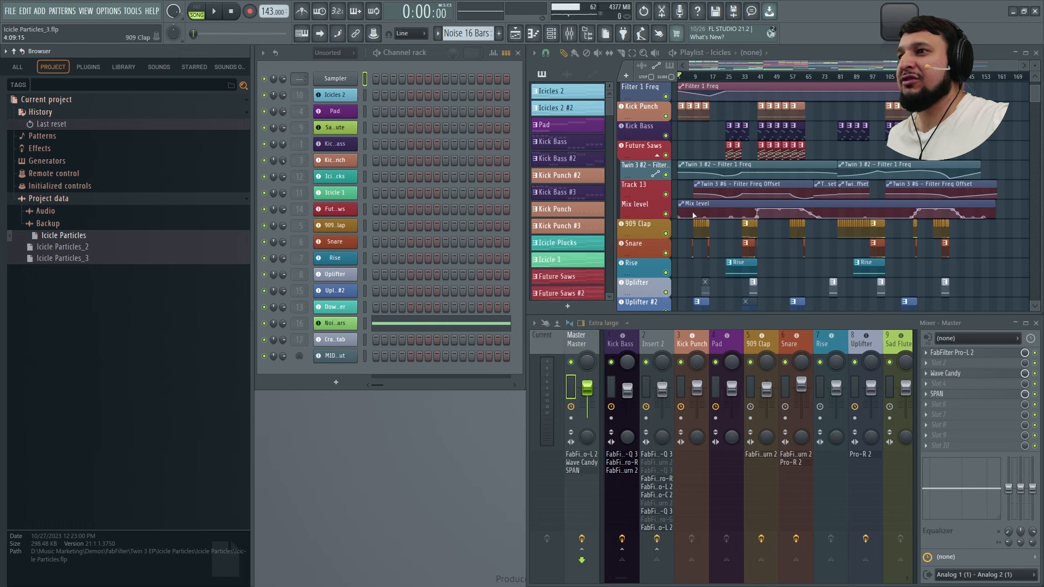
{"action": "key", "text": "alt+F8"}
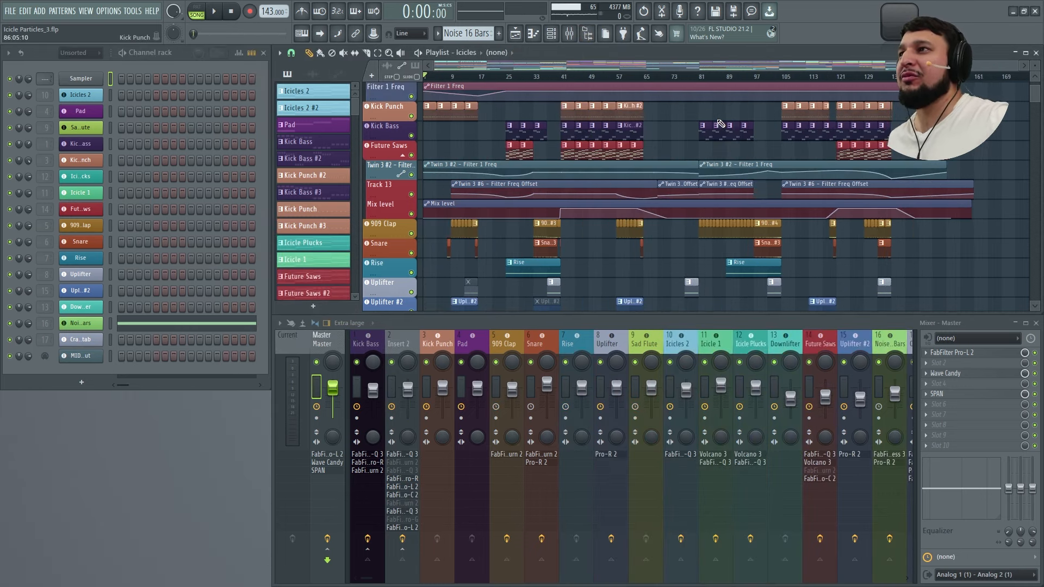
- Play the Icicles arrangement from the start and inspect the Icicles 2 channel's Twin 3 during playback
{"action": "scroll", "coordinate": [1002, 163], "scroll_direction": "up", "scroll_amount": 3}
{"action": "key", "text": "space"}
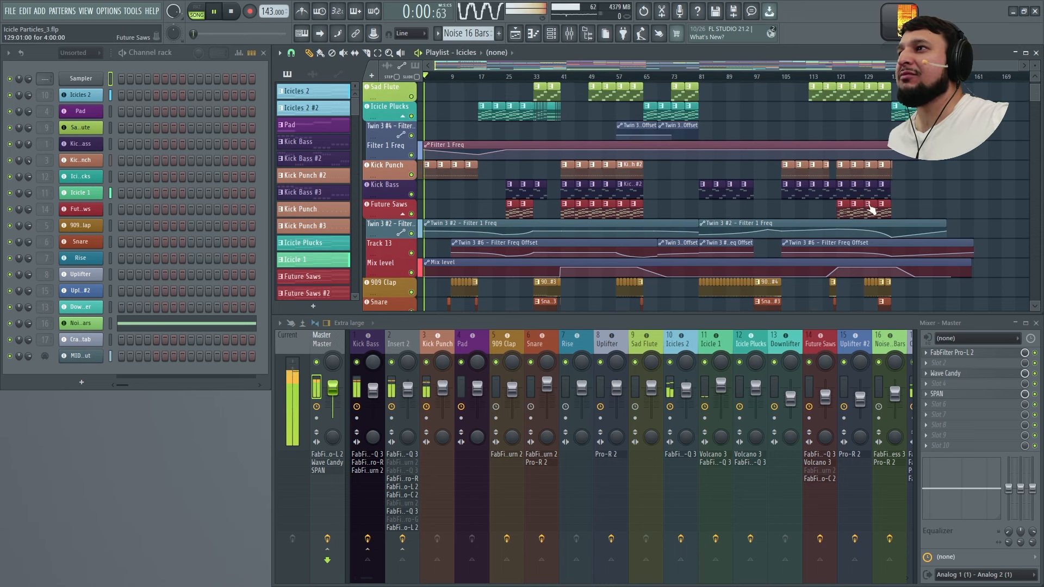
{"action": "scroll", "coordinate": [503, 219], "scroll_direction": "up", "scroll_amount": 4}
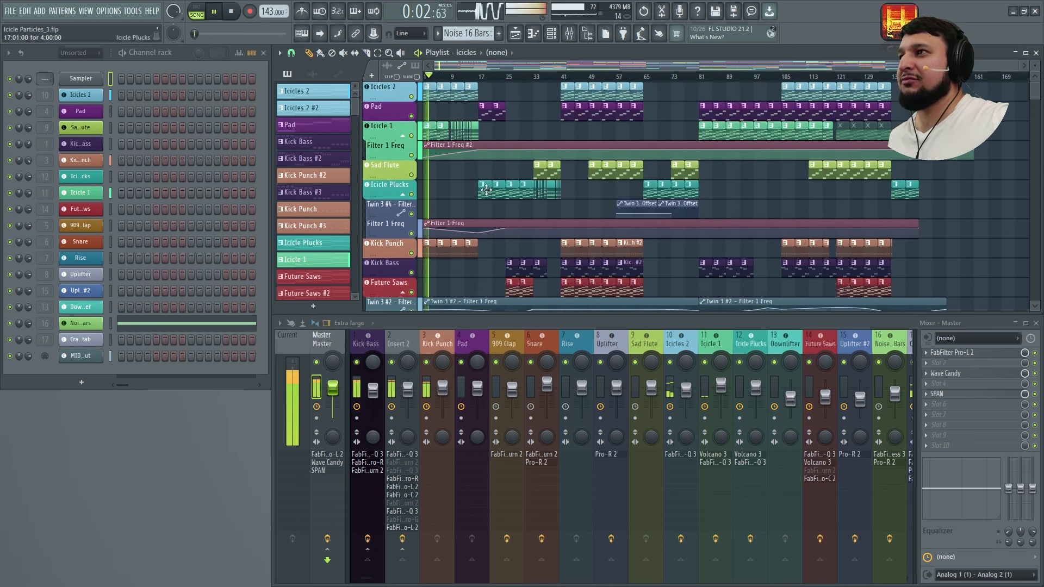
{"action": "left_click_drag", "start_coordinate": [476, 189], "coordinate": [426, 87]}
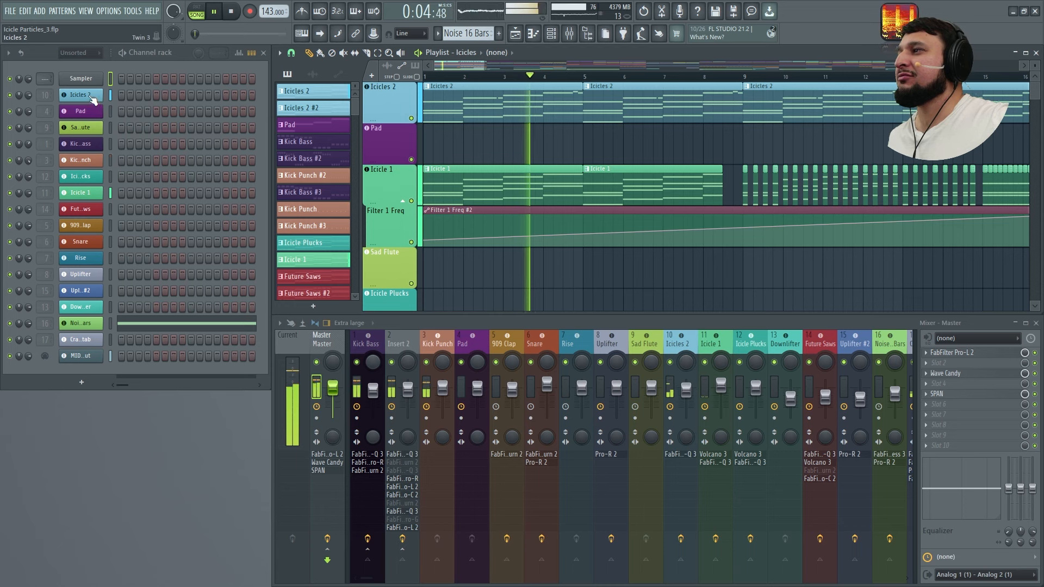
{"action": "left_click", "coordinate": [92, 97]}
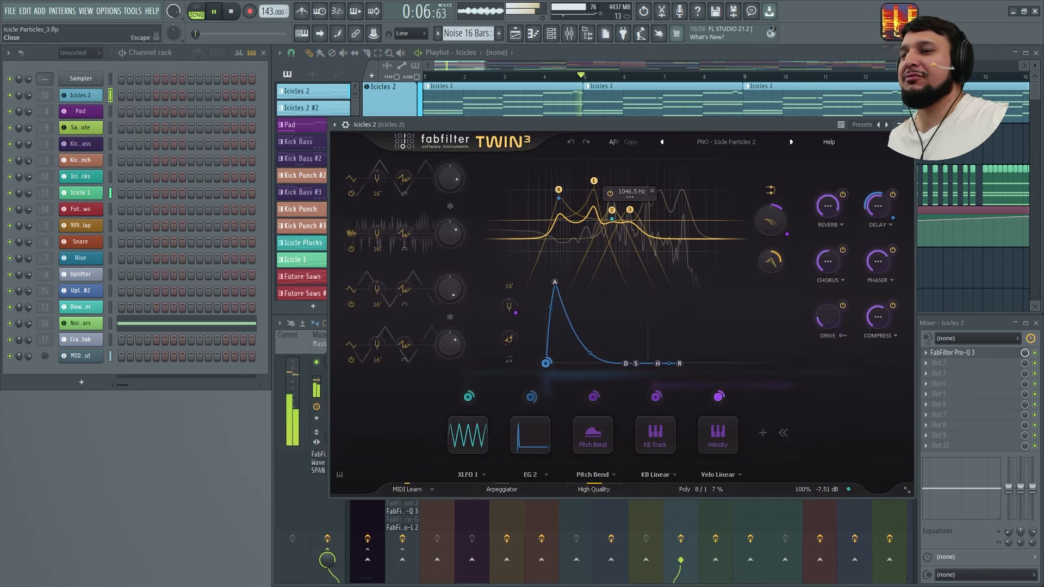
{"action": "left_click", "coordinate": [909, 125]}
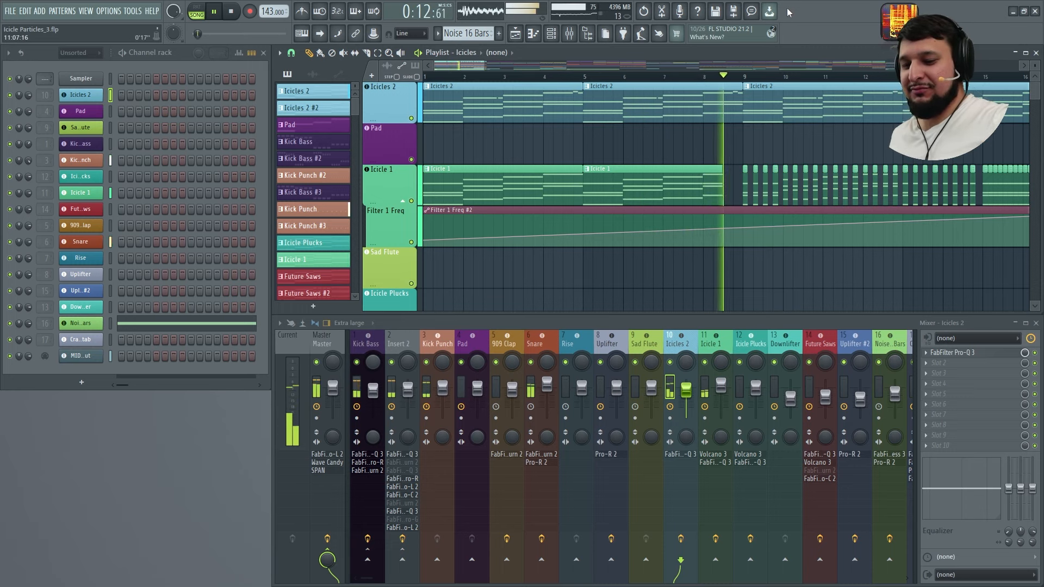
- Examine the percussion and effect clips around bars 9 to 17 during playback and select the Uplifter #2 pattern
{"action": "right_click", "coordinate": [672, 144], "text": "ctrl"}
{"action": "key", "text": "shift+1"}
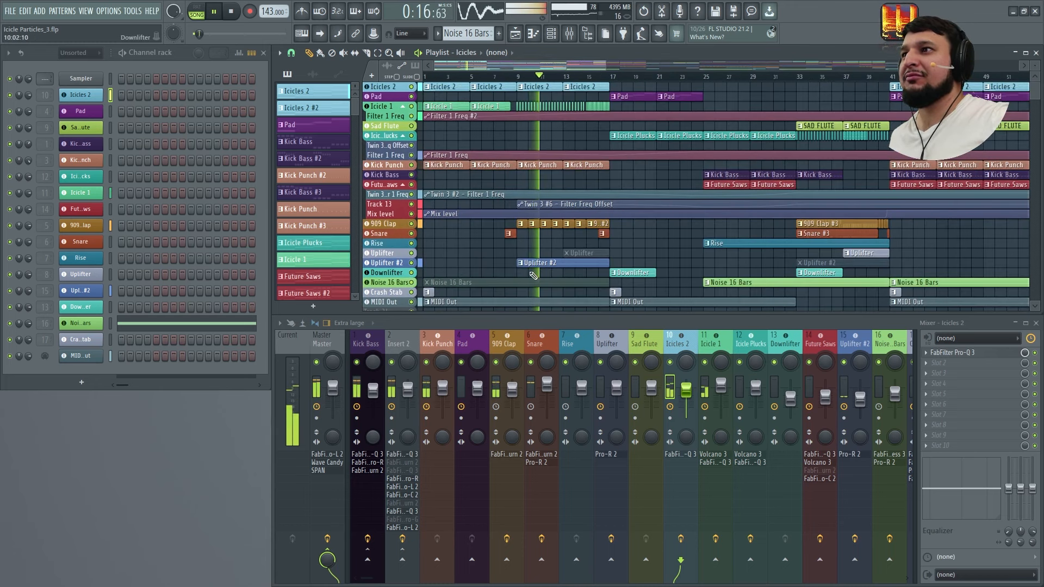
{"action": "left_click_drag", "start_coordinate": [458, 277], "coordinate": [745, 191]}
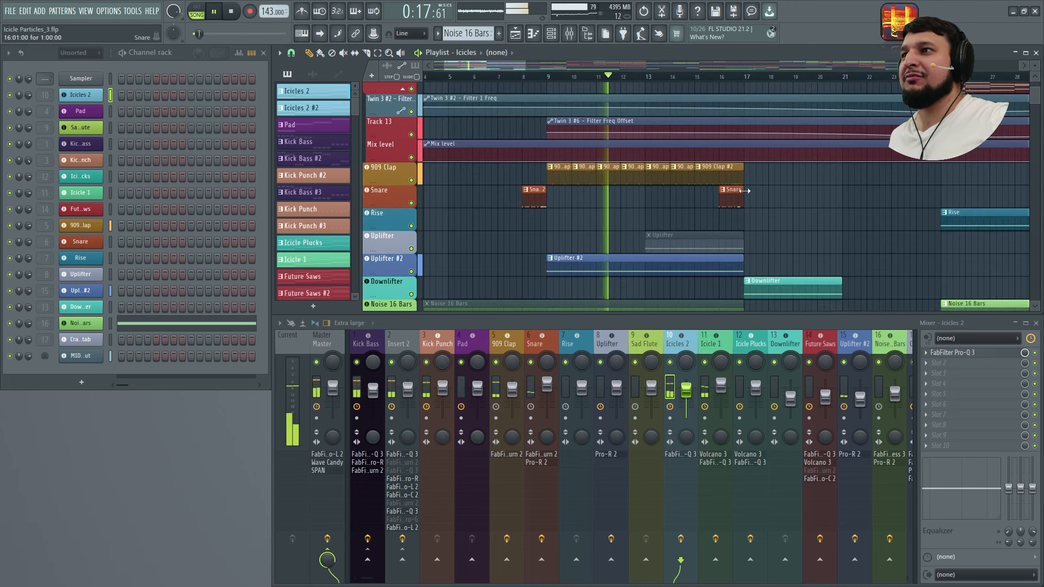
{"action": "left_click", "coordinate": [582, 257]}
{"action": "scroll", "coordinate": [582, 256], "scroll_direction": "down", "scroll_amount": 5}
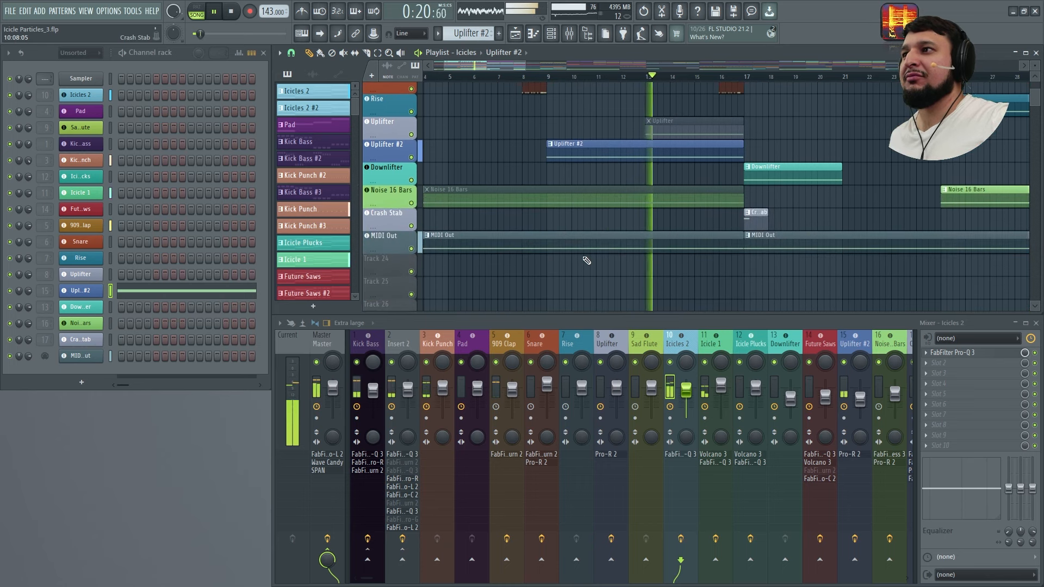
{"action": "scroll", "coordinate": [587, 259], "scroll_direction": "up", "scroll_amount": 5}
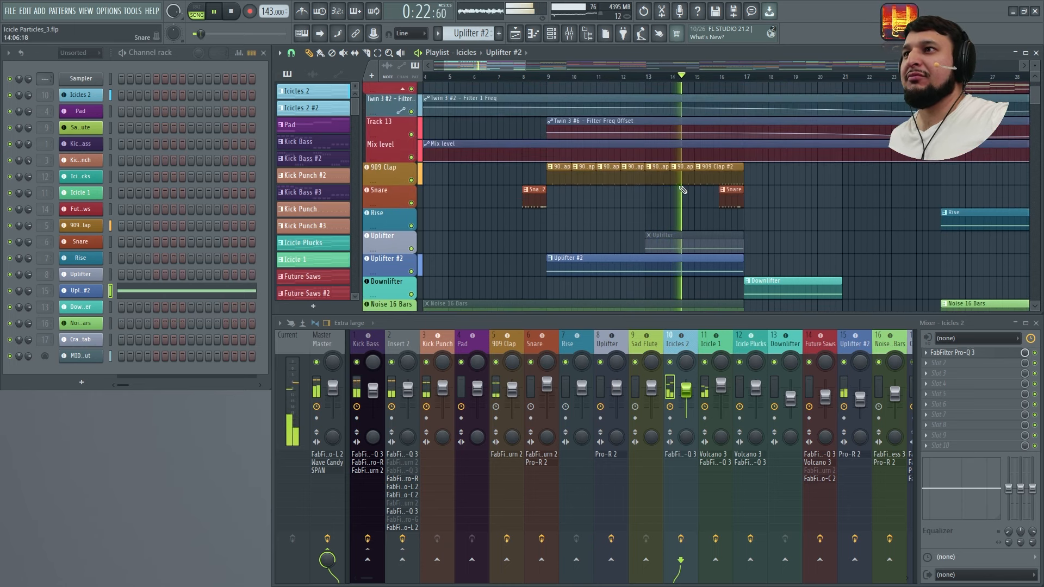
- Select the 909 Clap pattern and inspect its channel's Twin 3 while the song plays
{"action": "left_click", "coordinate": [679, 175]}
{"action": "left_click", "coordinate": [79, 229]}
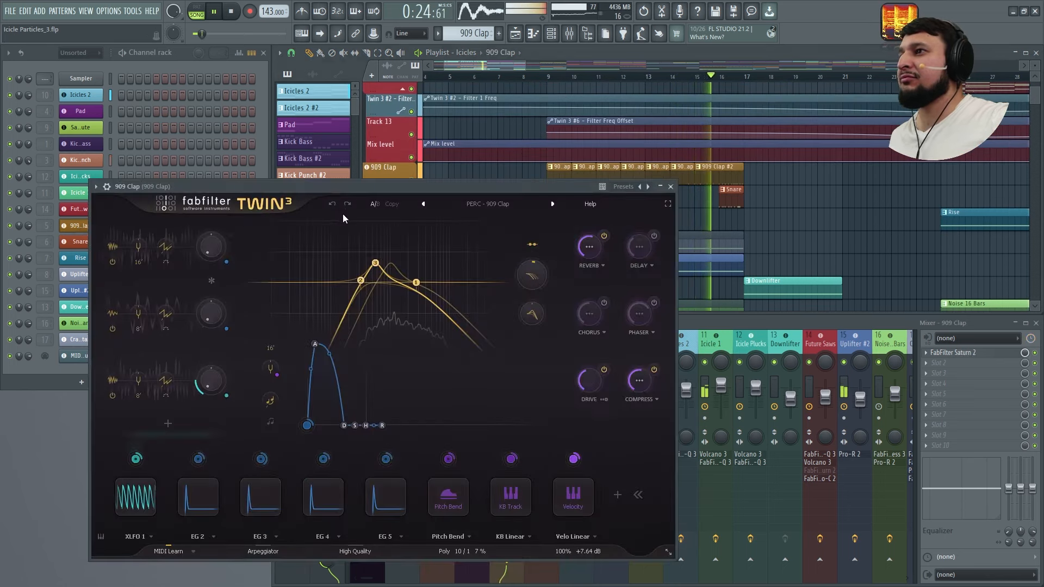
{"action": "left_click", "coordinate": [669, 188]}
- Follow the section from bar 17 during playback, selecting the Pad pattern and the Icicle Plucks pattern
{"action": "scroll", "coordinate": [592, 222], "scroll_direction": "down", "scroll_amount": 3}
{"action": "scroll", "coordinate": [608, 227], "scroll_direction": "up", "scroll_amount": 3}
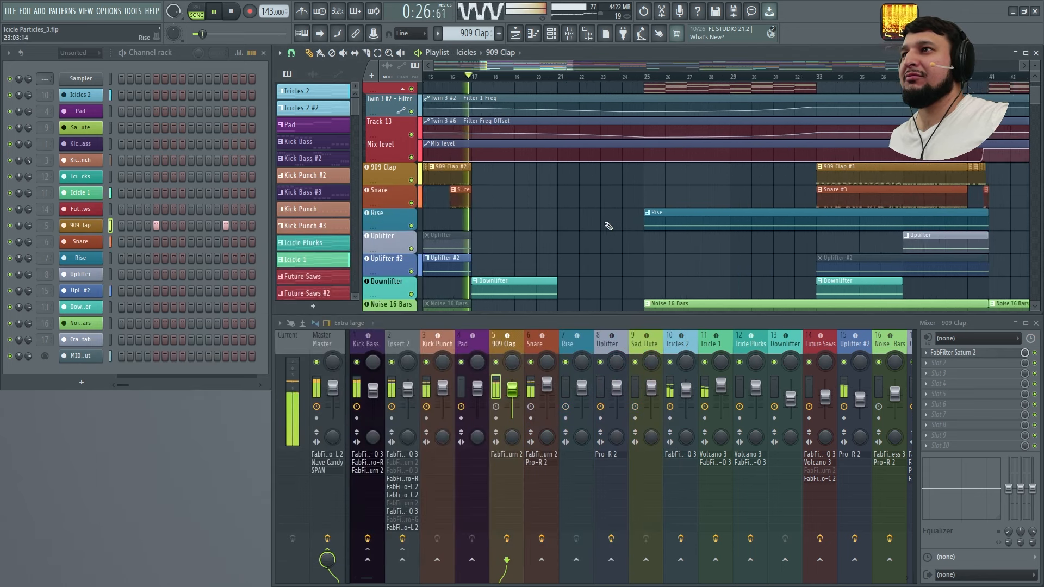
{"action": "scroll", "coordinate": [608, 226], "scroll_direction": "up", "scroll_amount": 10}
{"action": "scroll", "coordinate": [608, 226], "scroll_direction": "up", "scroll_amount": 1}
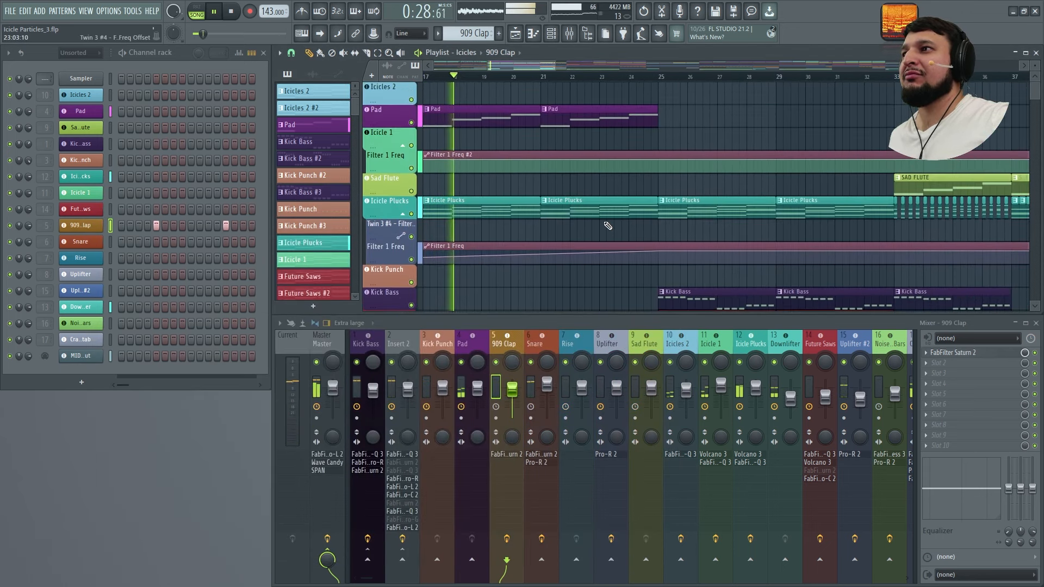
{"action": "left_click", "coordinate": [562, 114]}
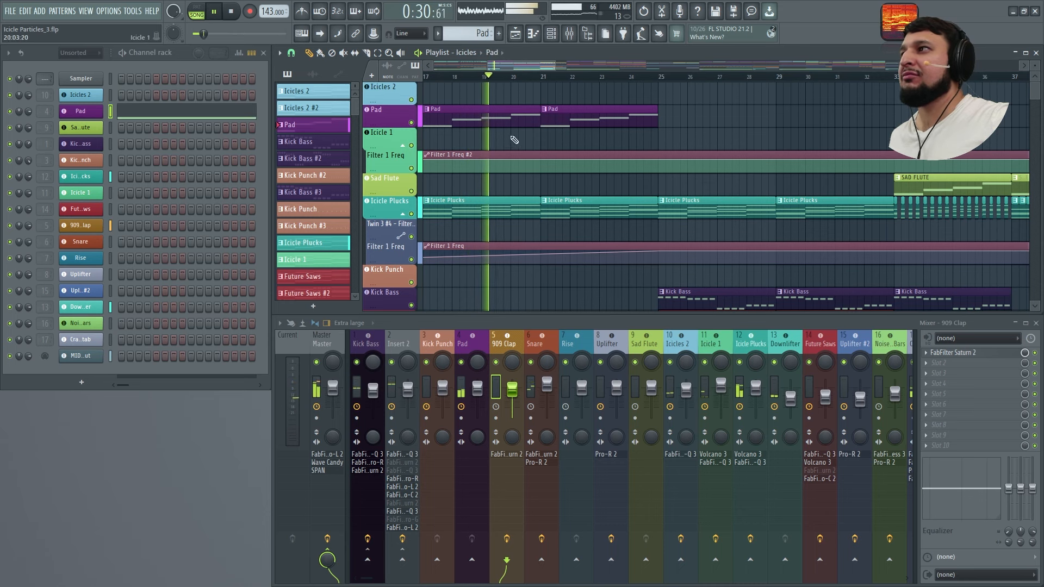
{"action": "scroll", "coordinate": [575, 197], "scroll_direction": "down", "scroll_amount": 2}
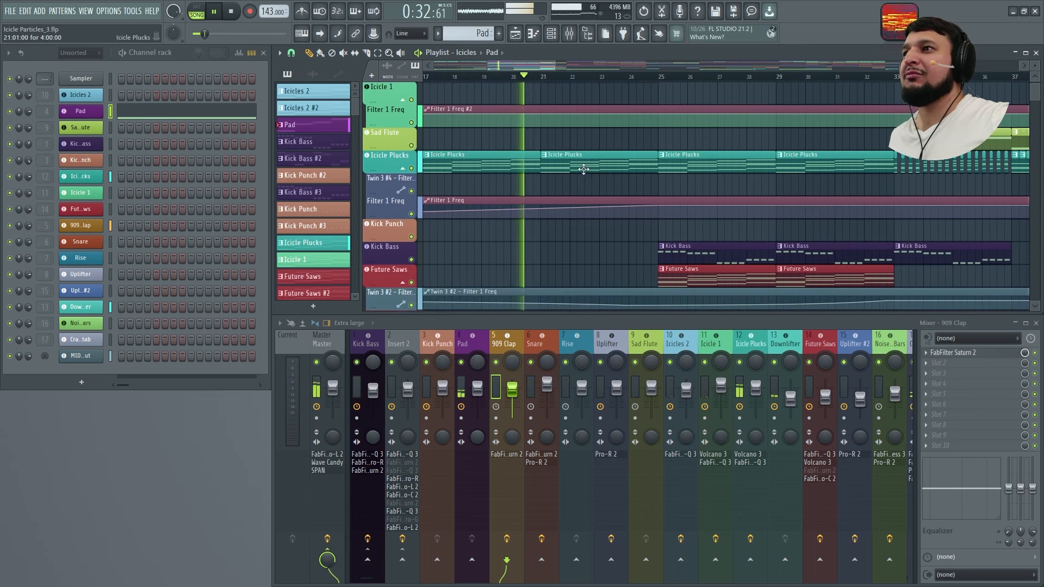
{"action": "left_click", "coordinate": [580, 165]}
{"action": "scroll", "coordinate": [569, 235], "scroll_direction": "down", "scroll_amount": 2}
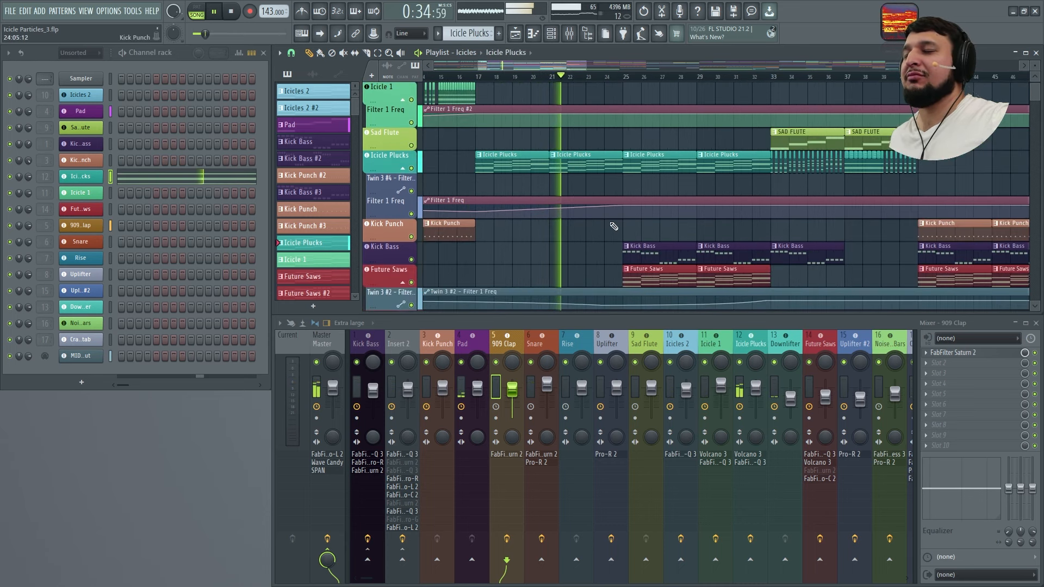
- Select the Future Saws pattern at bar 25 and open its channel's Twin 3 during playback
{"action": "scroll", "coordinate": [626, 237], "scroll_direction": "up", "scroll_amount": 2}
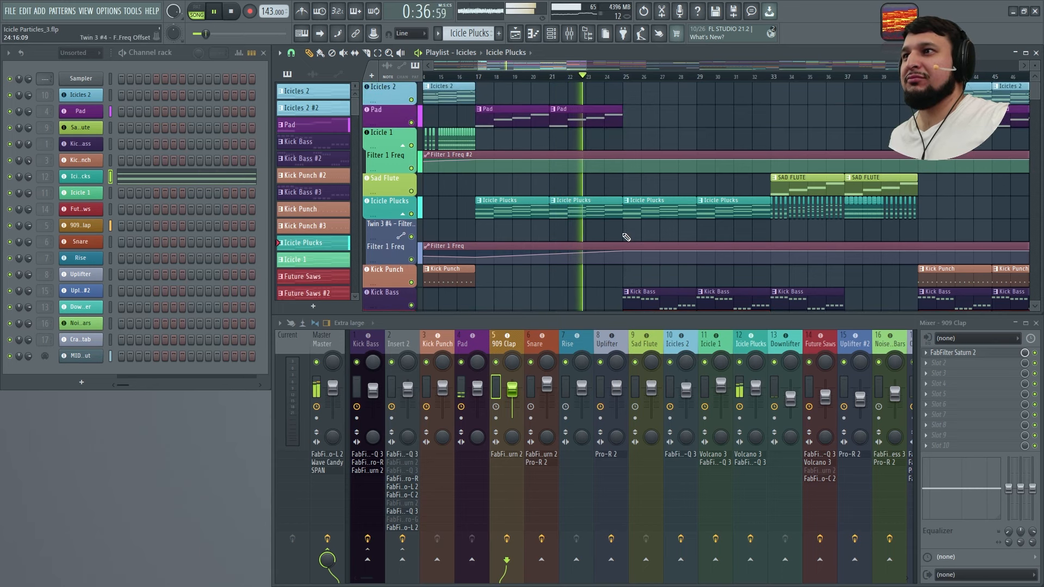
{"action": "scroll", "coordinate": [626, 238], "scroll_direction": "up", "scroll_amount": 2}
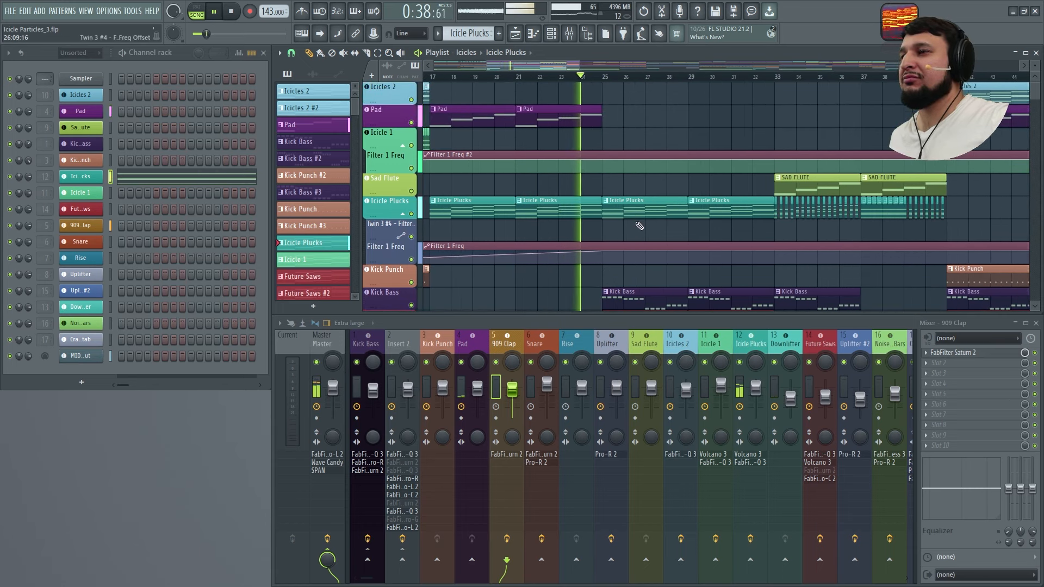
{"action": "scroll", "coordinate": [639, 226], "scroll_direction": "down", "scroll_amount": 3}
{"action": "left_click", "coordinate": [630, 237]}
{"action": "left_click", "coordinate": [641, 254]}
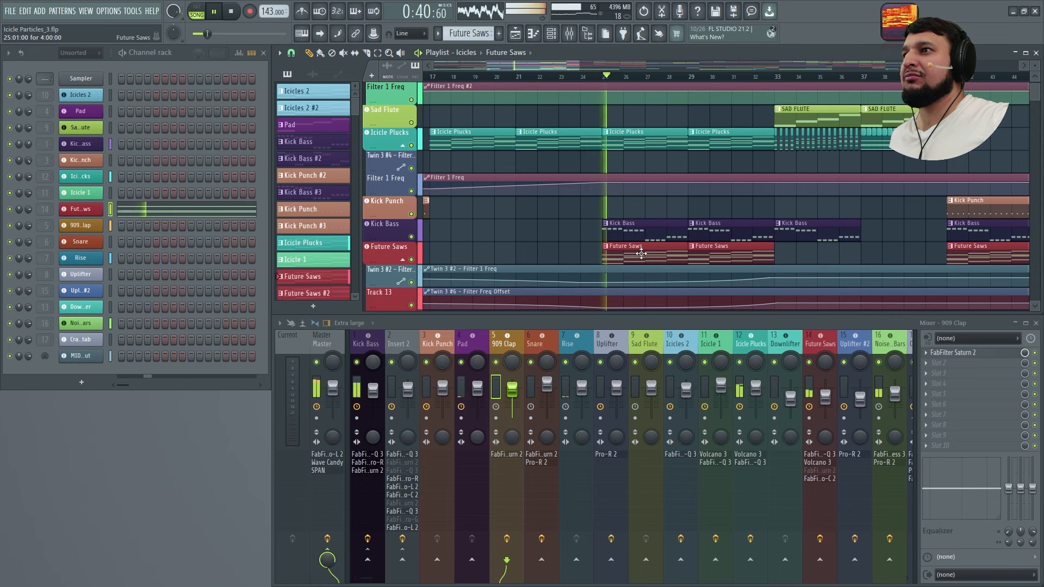
{"action": "left_click", "coordinate": [81, 209]}
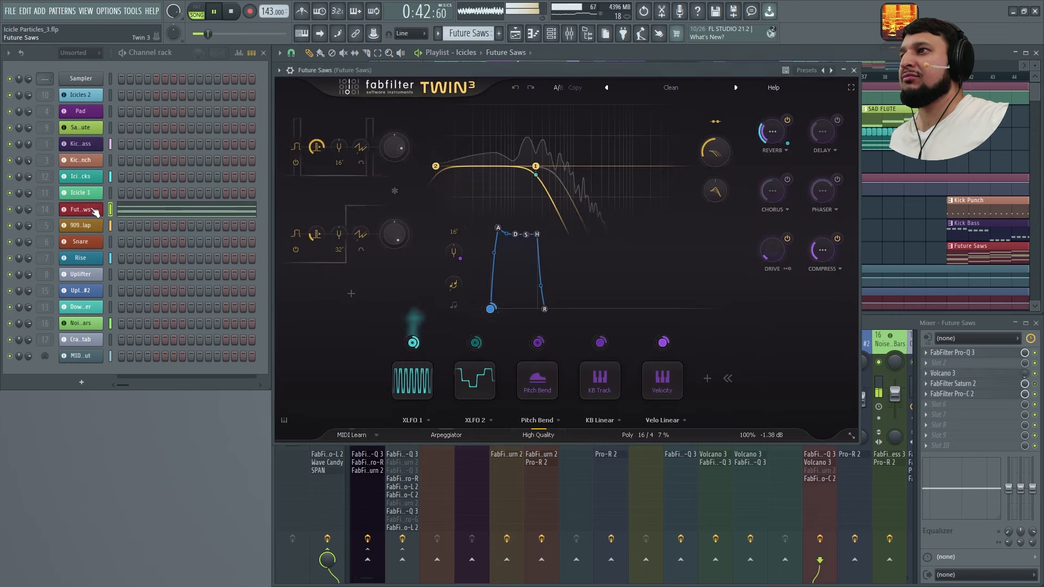
- Close the Future Saws synth and follow the arrangement to bar 33 during playback, selecting the 909 Clap #3 pattern
{"action": "left_click", "coordinate": [854, 70]}
{"action": "scroll", "coordinate": [578, 216], "scroll_direction": "down", "scroll_amount": 3}
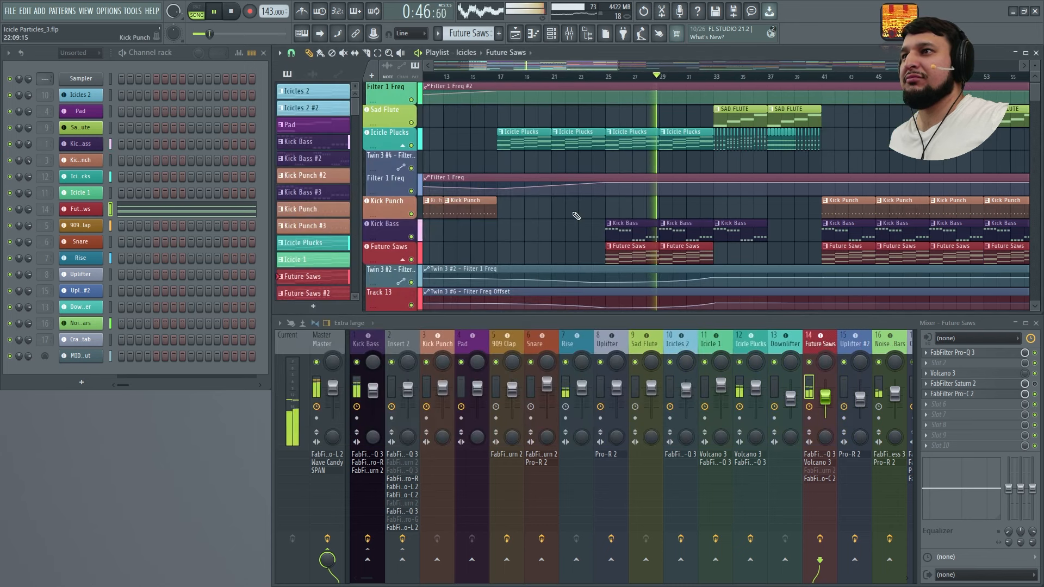
{"action": "scroll", "coordinate": [706, 222], "scroll_direction": "up", "scroll_amount": 4}
{"action": "scroll", "coordinate": [706, 224], "scroll_direction": "up", "scroll_amount": 2}
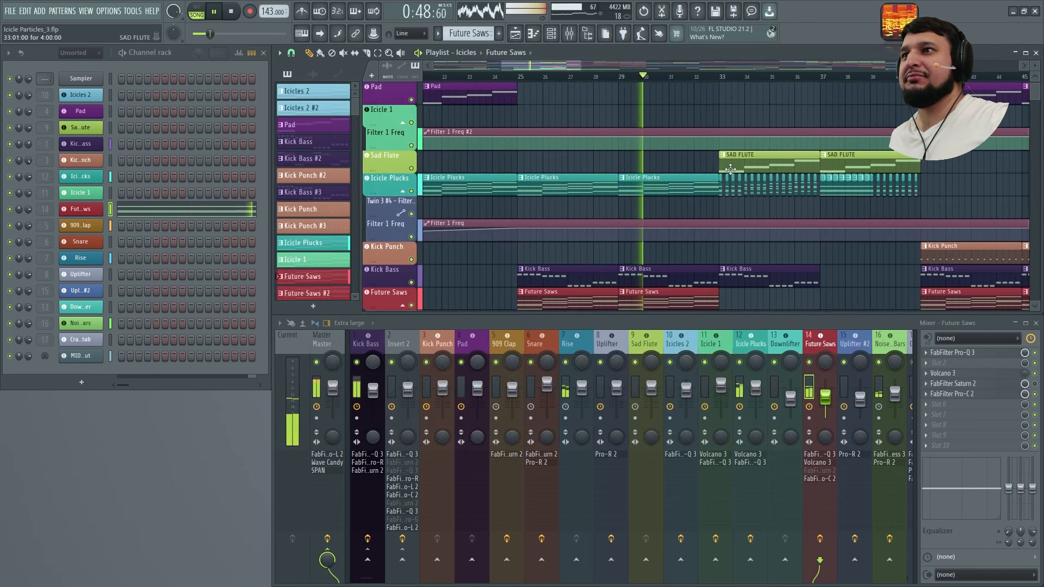
{"action": "scroll", "coordinate": [740, 216], "scroll_direction": "up", "scroll_amount": 3}
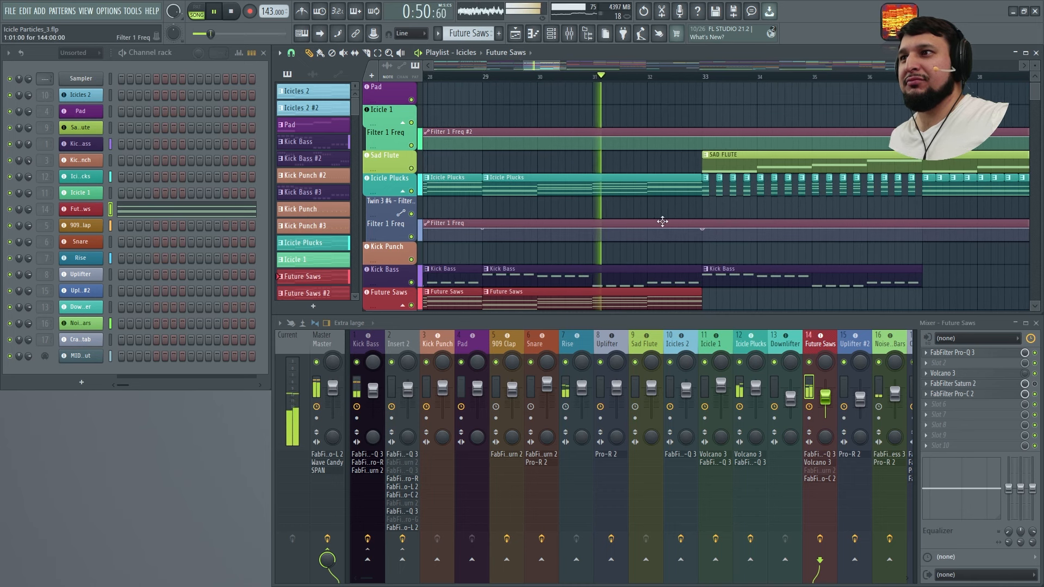
{"action": "scroll", "coordinate": [662, 221], "scroll_direction": "down", "scroll_amount": 6}
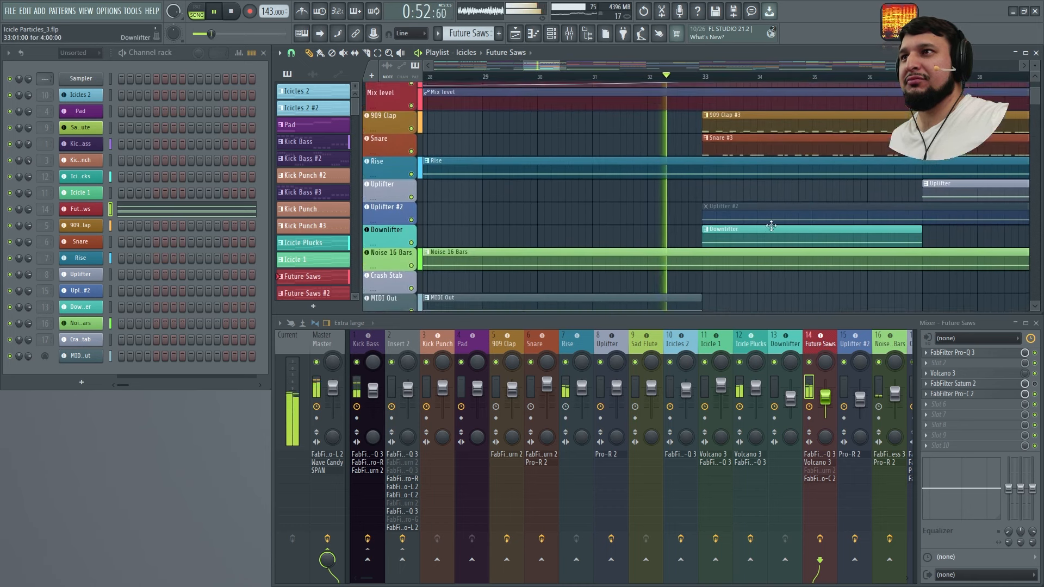
{"action": "scroll", "coordinate": [771, 226], "scroll_direction": "up", "scroll_amount": 3}
{"action": "left_click", "coordinate": [736, 180]}
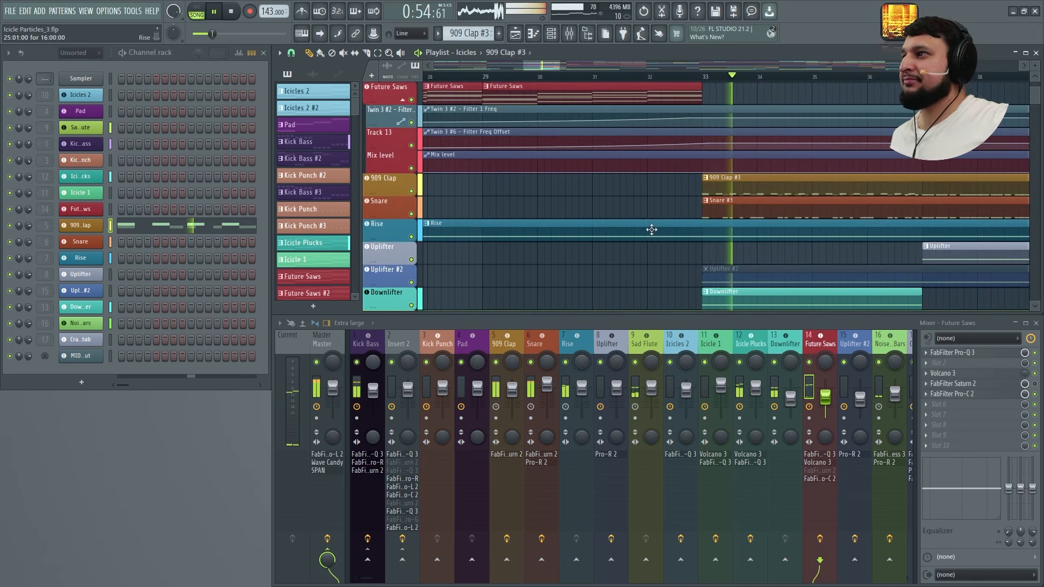
- Examine the build-up clips from bar 33 to 41 during playback and bring up the Wave Candy spectrogram
{"action": "scroll", "coordinate": [845, 236], "scroll_direction": "down", "scroll_amount": 2}
{"action": "scroll", "coordinate": [844, 252], "scroll_direction": "up", "scroll_amount": 10}
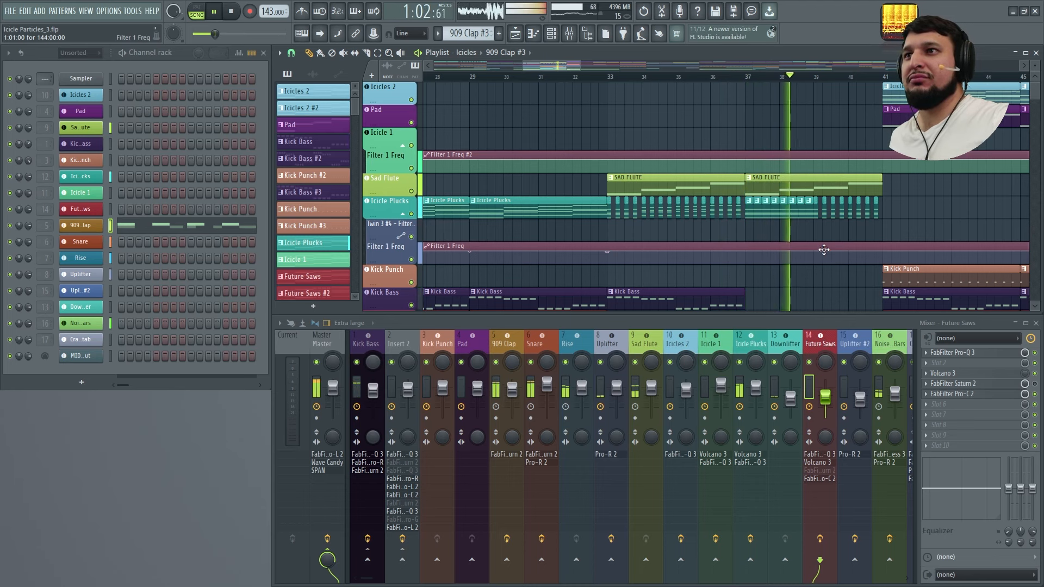
{"action": "scroll", "coordinate": [824, 250], "scroll_direction": "down", "scroll_amount": 8}
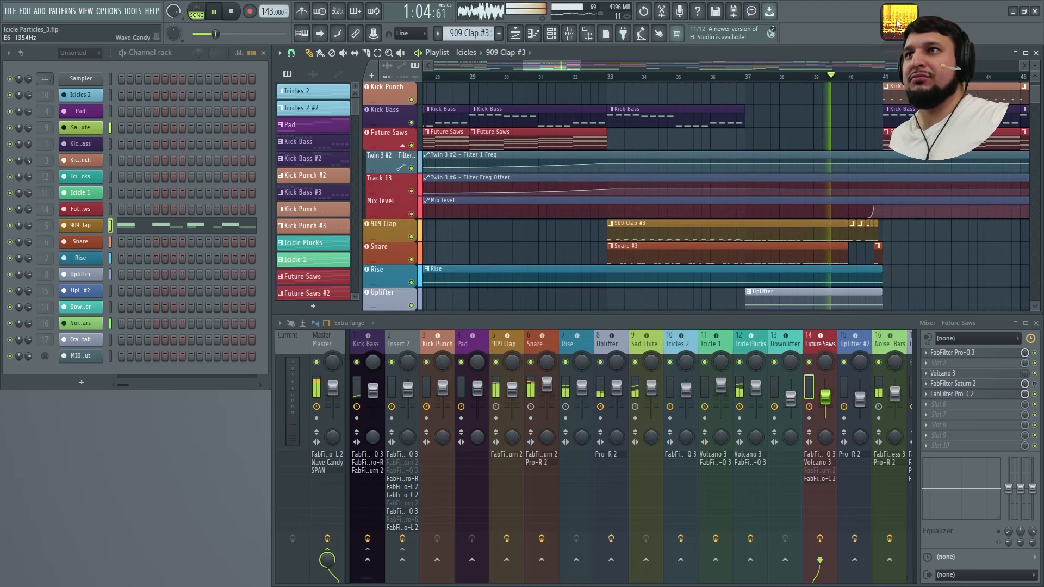
{"action": "left_click", "coordinate": [896, 22]}
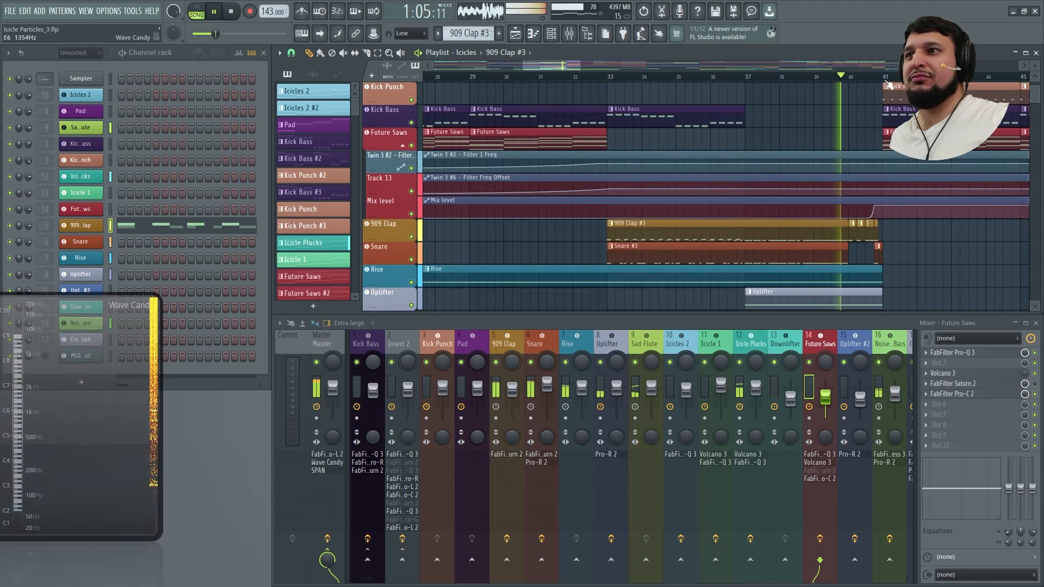
- Open the Icicle Plucks channel's Twin 3, and view the Kick Bass channel's Twin 3 in full screen
{"action": "left_click", "coordinate": [86, 181]}
{"action": "left_click_drag", "start_coordinate": [131, 103], "coordinate": [469, 103]}
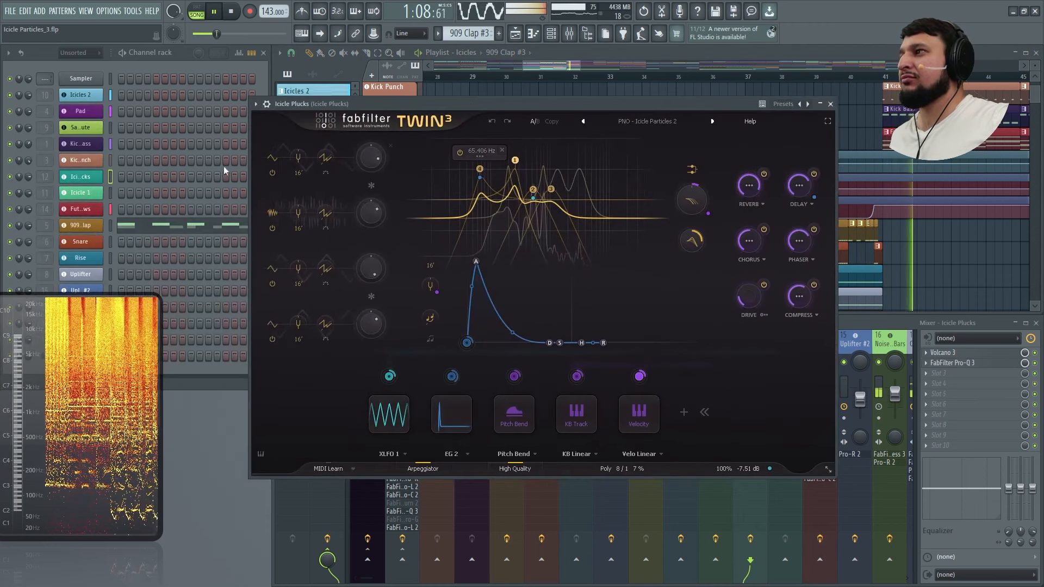
{"action": "left_click", "coordinate": [111, 144]}
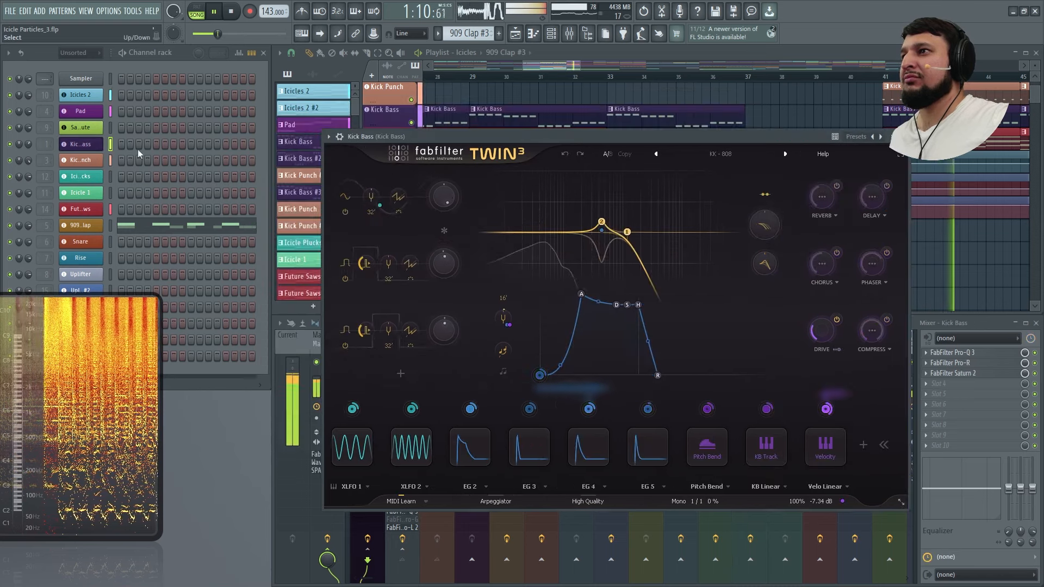
{"action": "left_click", "coordinate": [900, 154]}
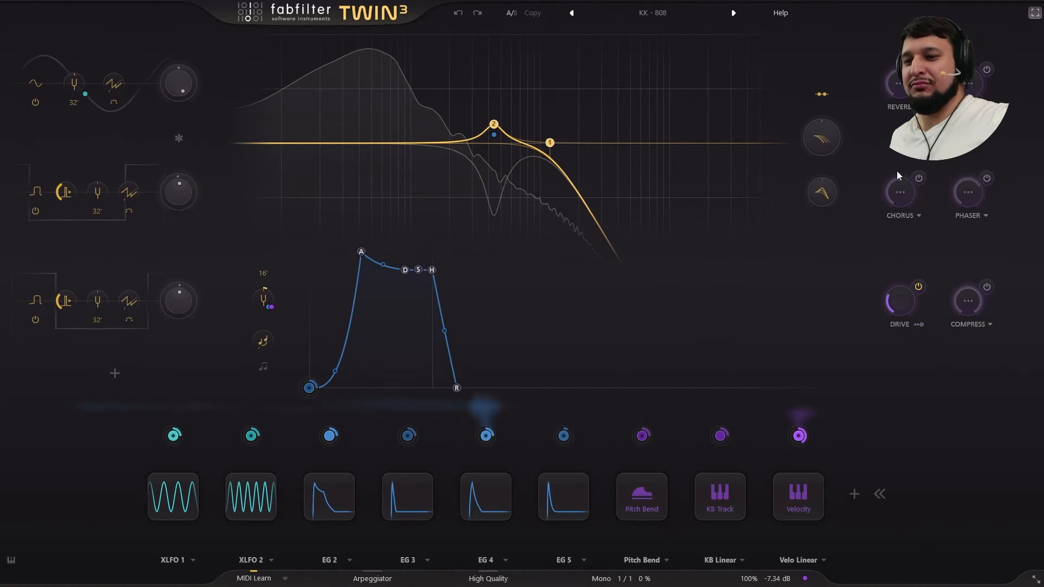
{"action": "left_click", "coordinate": [1034, 12]}
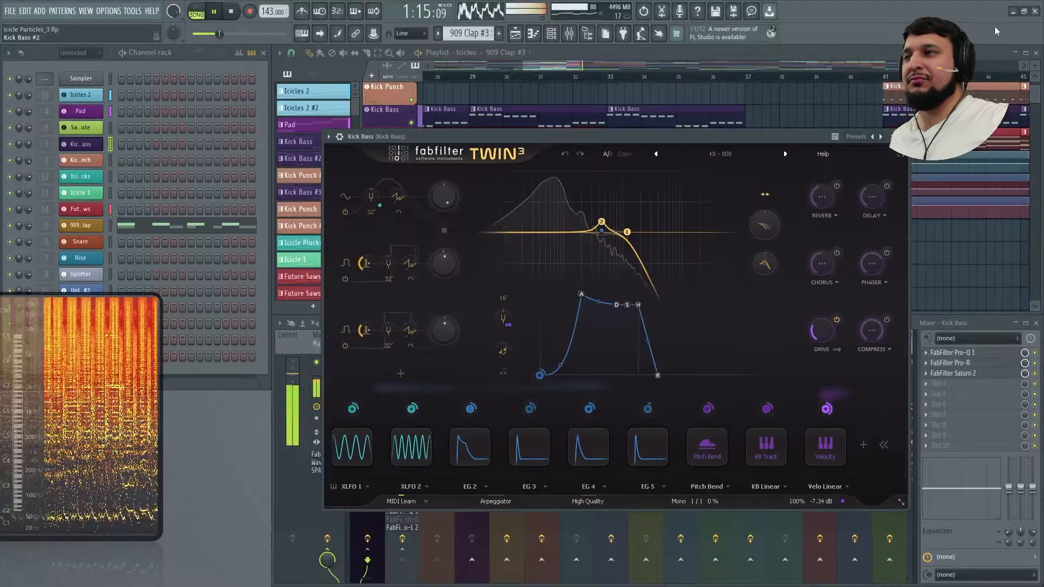
- View the Future Saws Twin 3 in full screen and inspect its XLFO 1 and XLFO 2 step patterns during playback
{"action": "left_click", "coordinate": [95, 211]}
{"action": "left_click", "coordinate": [854, 87]}
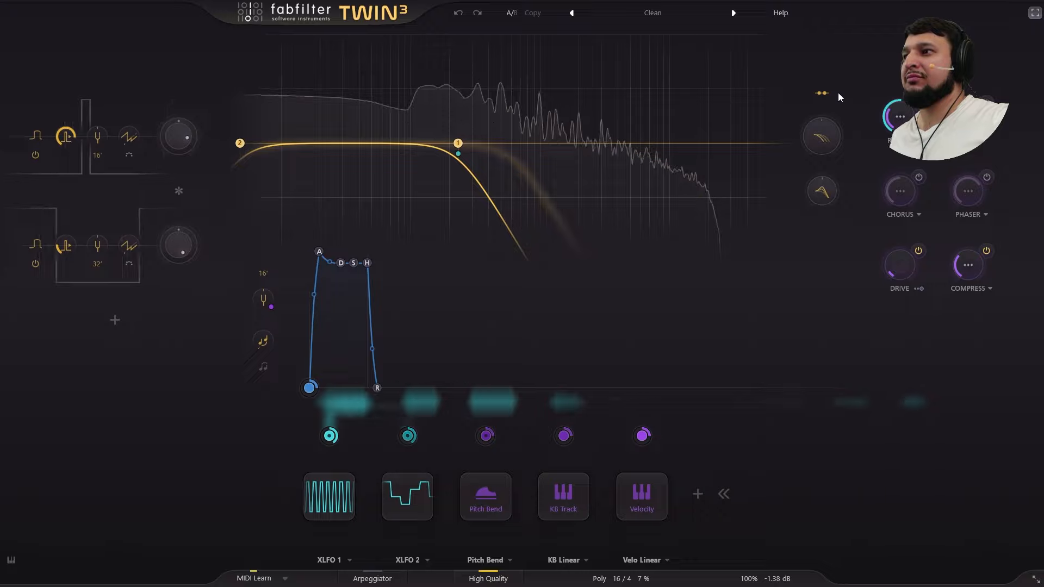
{"action": "left_click", "coordinate": [326, 494]}
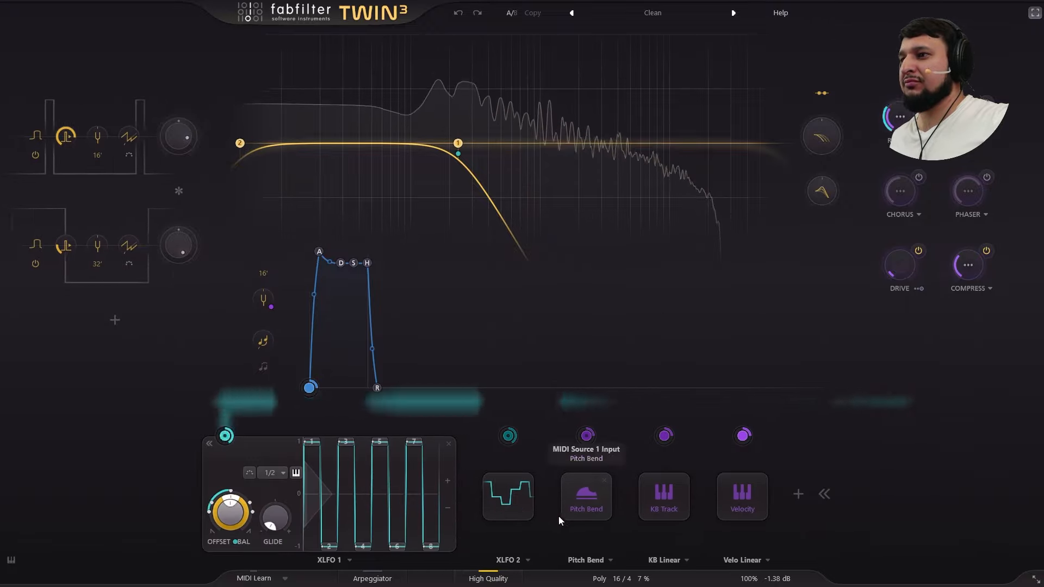
{"action": "left_click", "coordinate": [505, 494]}
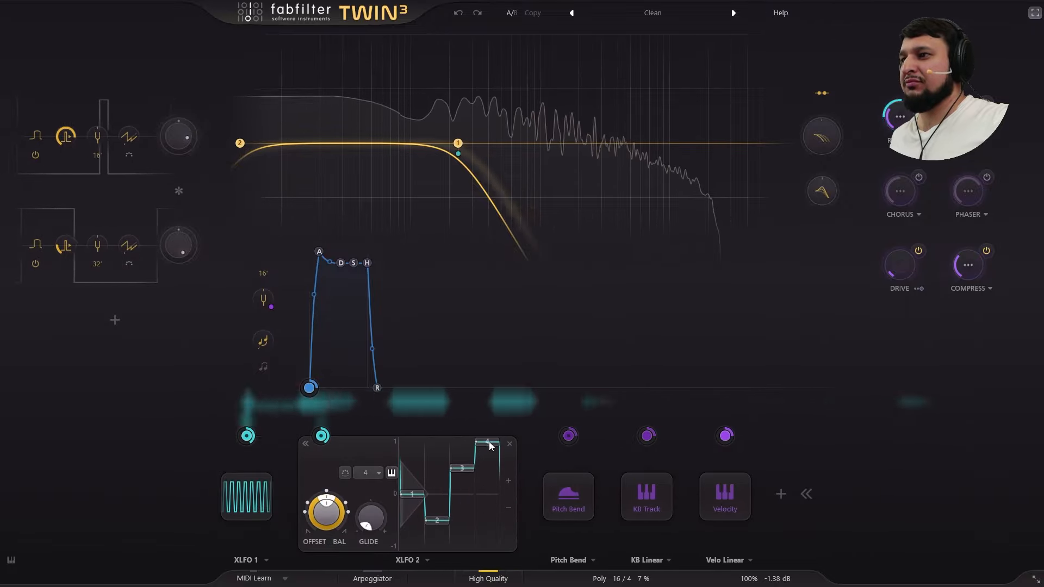
{"action": "left_click", "coordinate": [1035, 15]}
{"action": "left_click", "coordinate": [856, 70]}
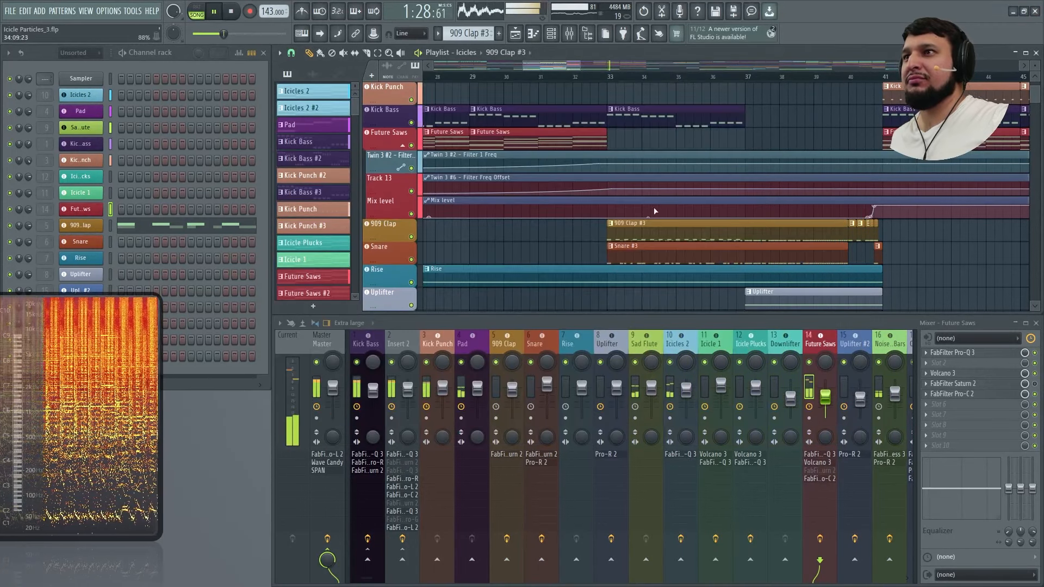
- Follow the section from bar 41 during playback, selecting the SAD FLUTE pattern and inspecting its channel's Twin 3
{"action": "scroll", "coordinate": [564, 198], "scroll_direction": "down", "scroll_amount": 5}
{"action": "scroll", "coordinate": [778, 191], "scroll_direction": "up", "scroll_amount": 2}
{"action": "scroll", "coordinate": [782, 182], "scroll_direction": "up", "scroll_amount": 6}
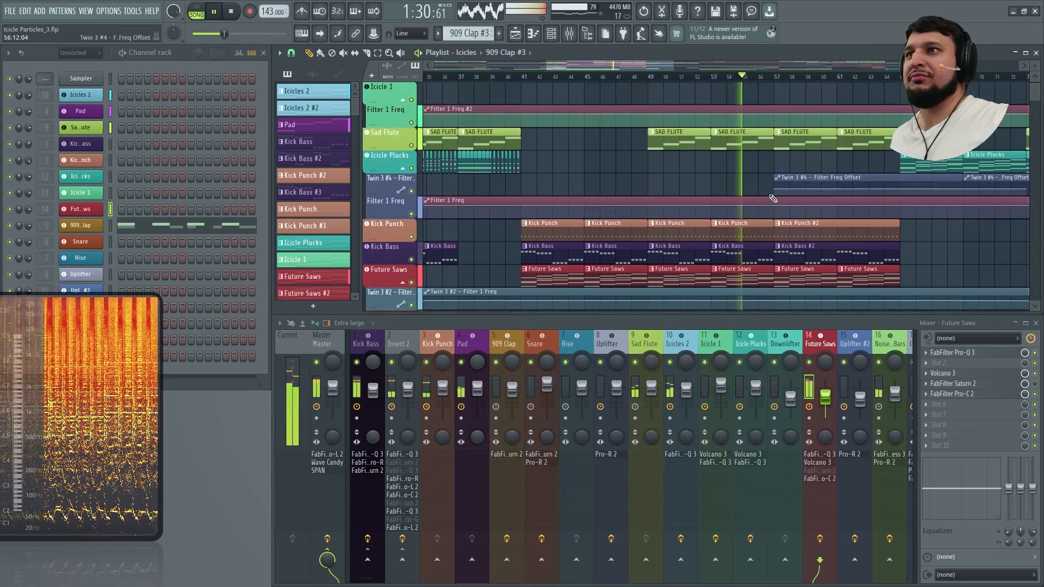
{"action": "scroll", "coordinate": [772, 199], "scroll_direction": "down", "scroll_amount": 1}
{"action": "left_click", "coordinate": [87, 129]}
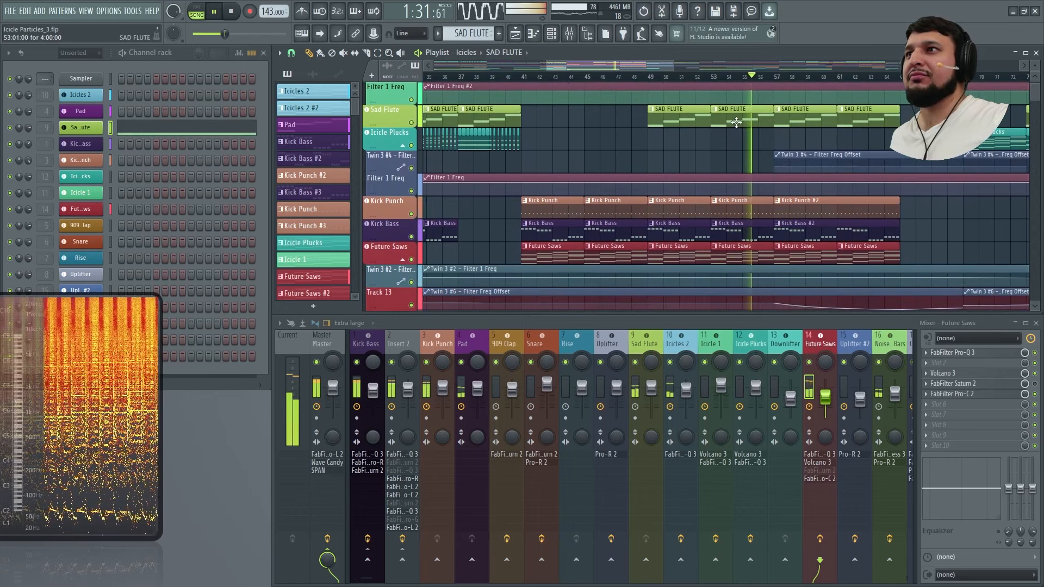
{"action": "left_click", "coordinate": [93, 133]}
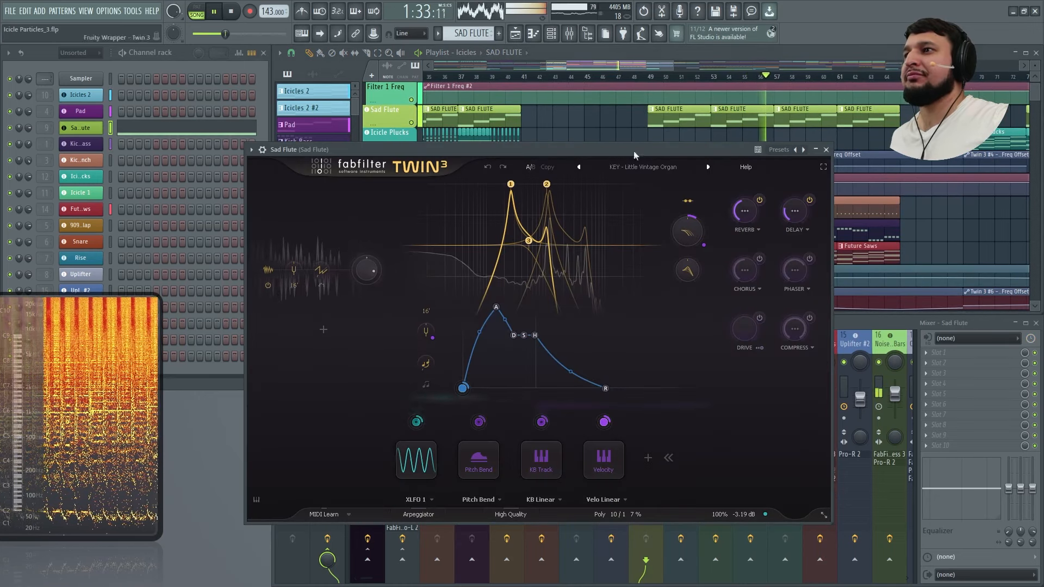
{"action": "left_click", "coordinate": [826, 150]}
- Select the 909 Clap mixer track and view the 909 Clap channel's Twin 3 in full screen while the song plays
{"action": "scroll", "coordinate": [642, 226], "scroll_direction": "down", "scroll_amount": 4}
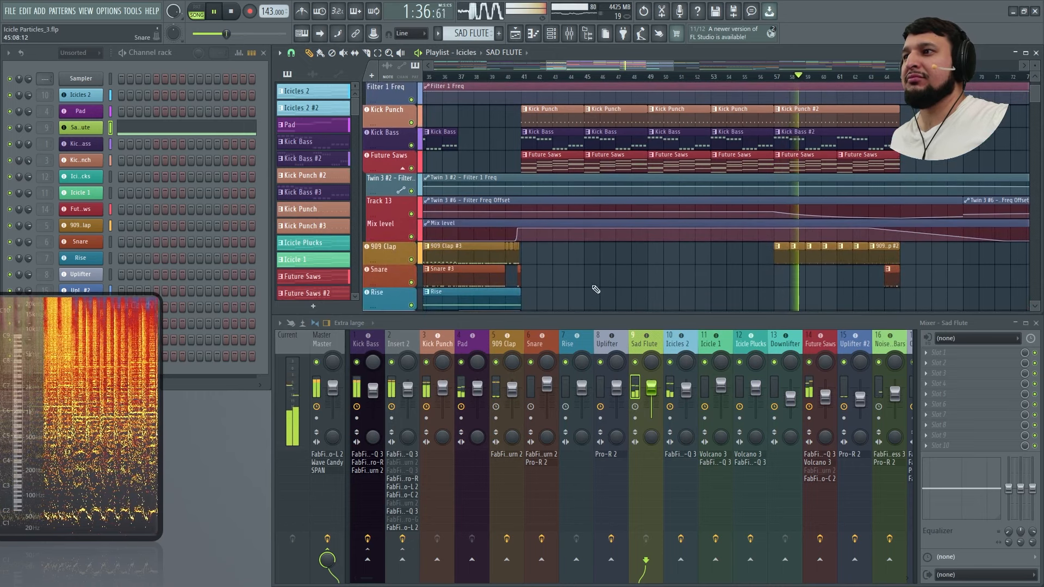
{"action": "left_click", "coordinate": [495, 342]}
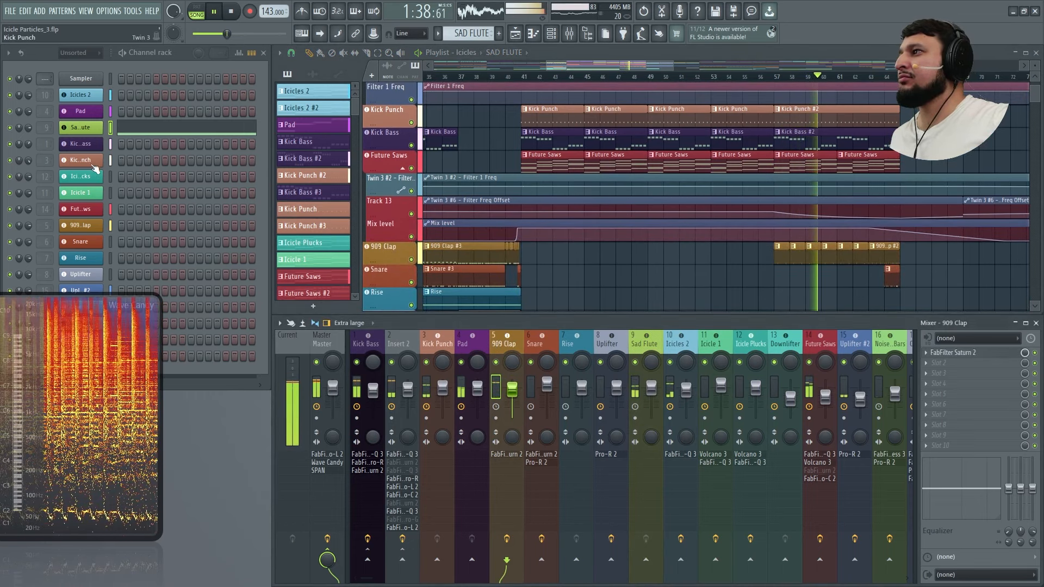
{"action": "left_click", "coordinate": [96, 227]}
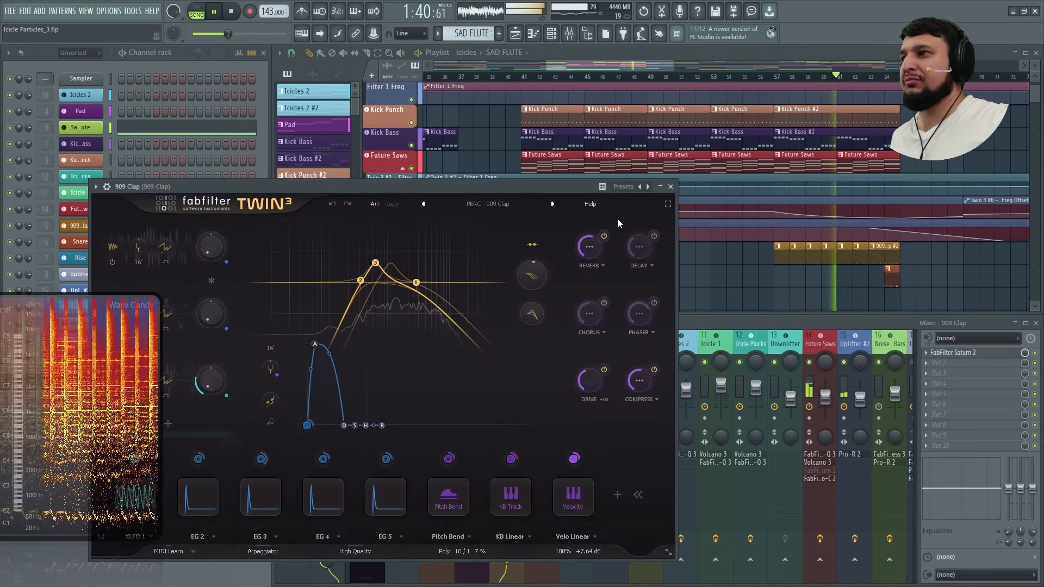
{"action": "left_click", "coordinate": [668, 204]}
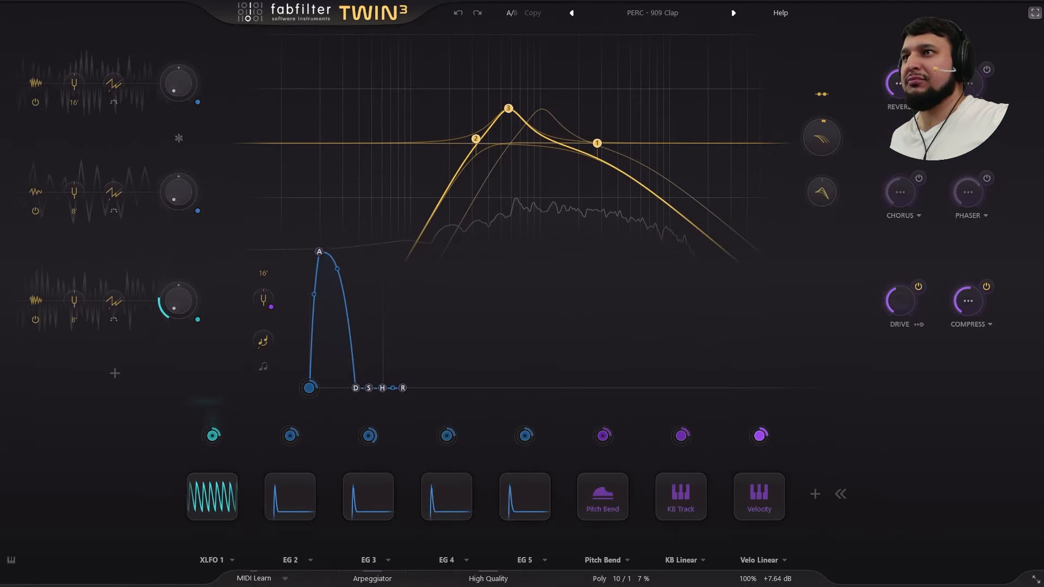
{"action": "left_click", "coordinate": [1033, 14]}
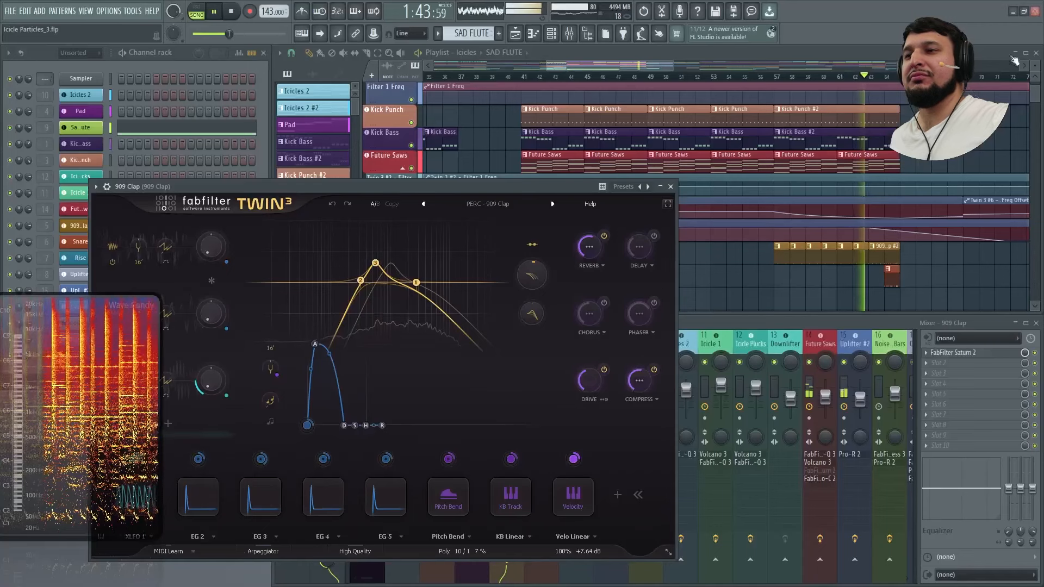
{"action": "left_click", "coordinate": [672, 186]}
- Follow bars 57 to 67 during playback, selecting the Downlifter pattern and inspecting its channel's Twin 3
{"action": "scroll", "coordinate": [609, 253], "scroll_direction": "down", "scroll_amount": 5}
{"action": "scroll", "coordinate": [609, 253], "scroll_direction": "up", "scroll_amount": 4, "text": "ctrl"}
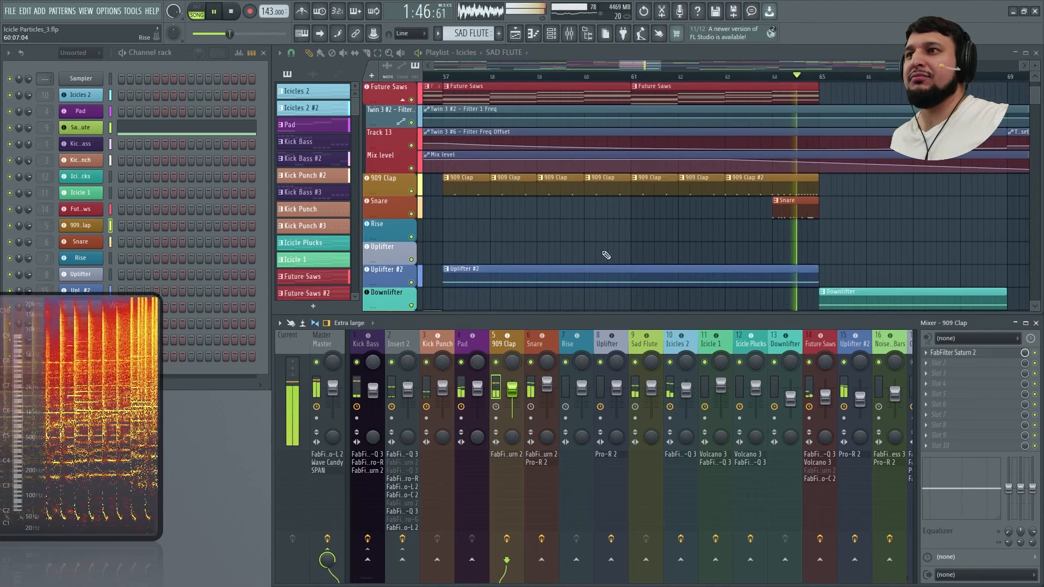
{"action": "scroll", "coordinate": [621, 252], "scroll_direction": "up", "scroll_amount": 2}
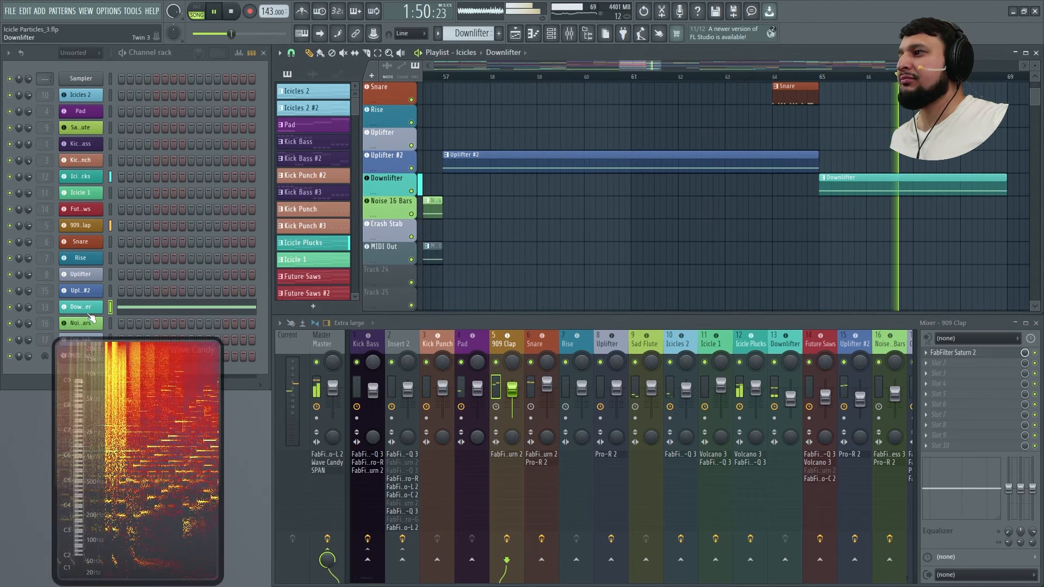
{"action": "left_click", "coordinate": [89, 312]}
{"action": "left_click", "coordinate": [727, 246]}
- Select the Icicle Plucks pattern at bar 65 and inspect its channel's Twin 3 during playback
{"action": "scroll", "coordinate": [690, 218], "scroll_direction": "down", "scroll_amount": 3}
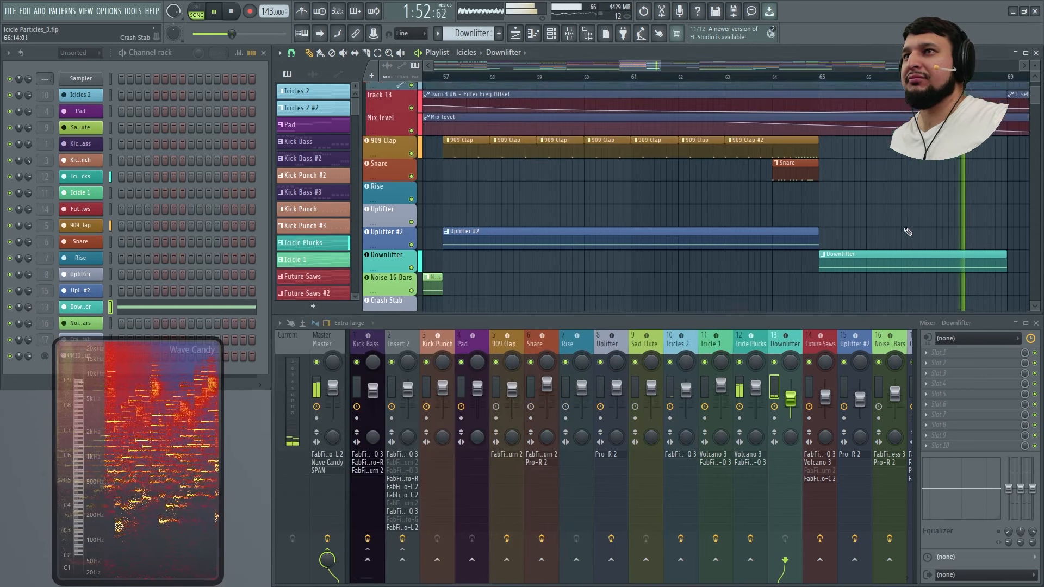
{"action": "left_click", "coordinate": [688, 194]}
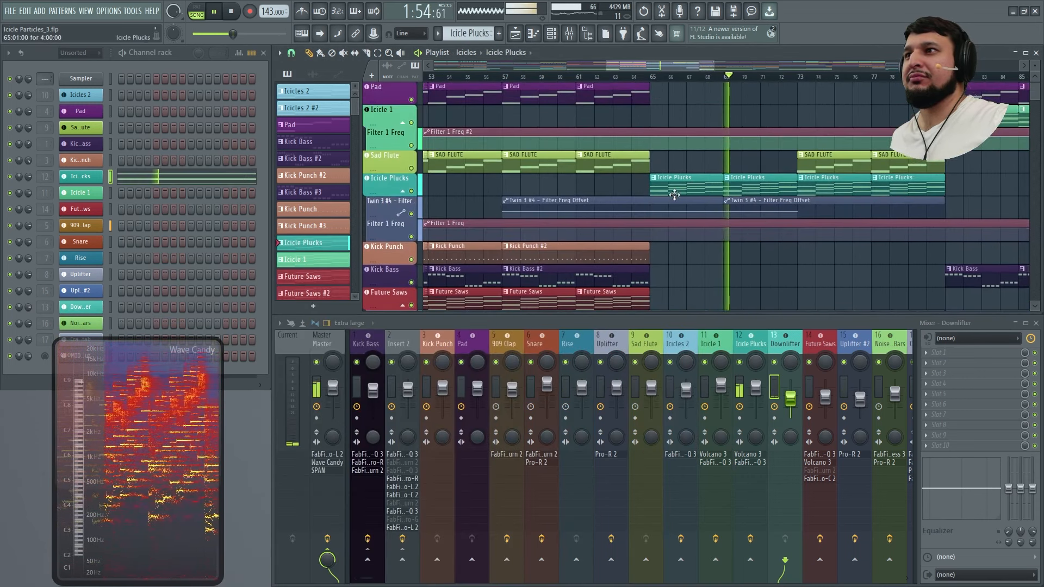
{"action": "left_click", "coordinate": [91, 177]}
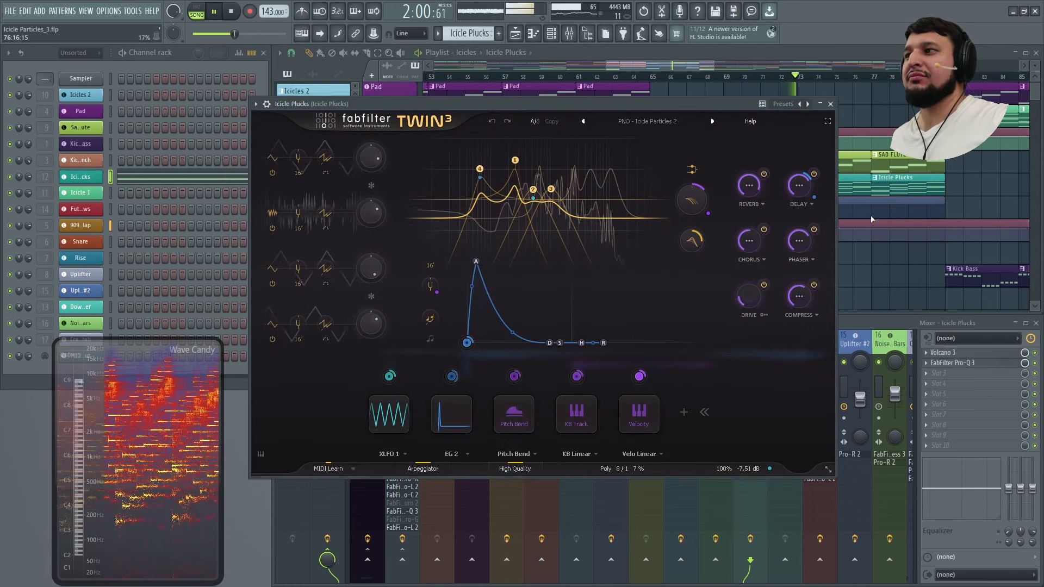
{"action": "left_click", "coordinate": [830, 104]}
- Select the SAD FLUTE pattern at bar 73 and inspect its channel's Twin 3 while the song plays
{"action": "left_click", "coordinate": [835, 160]}
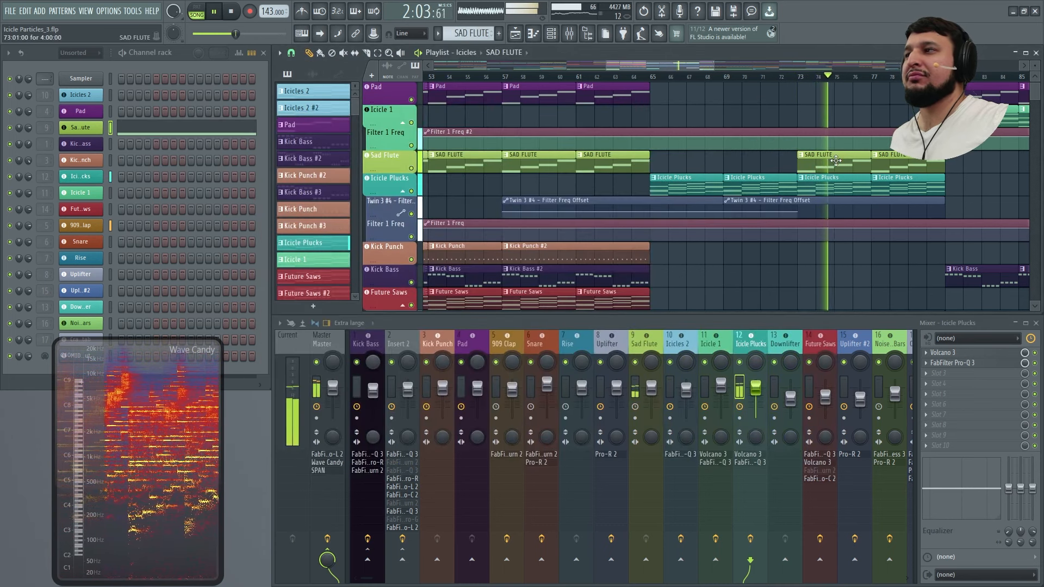
{"action": "left_click", "coordinate": [93, 128]}
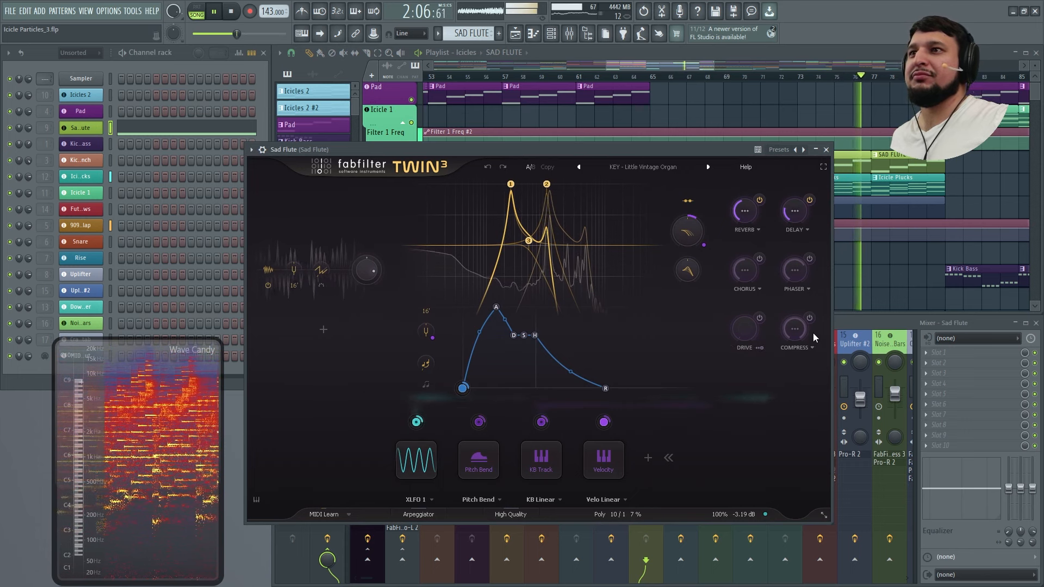
{"action": "left_click", "coordinate": [828, 150]}
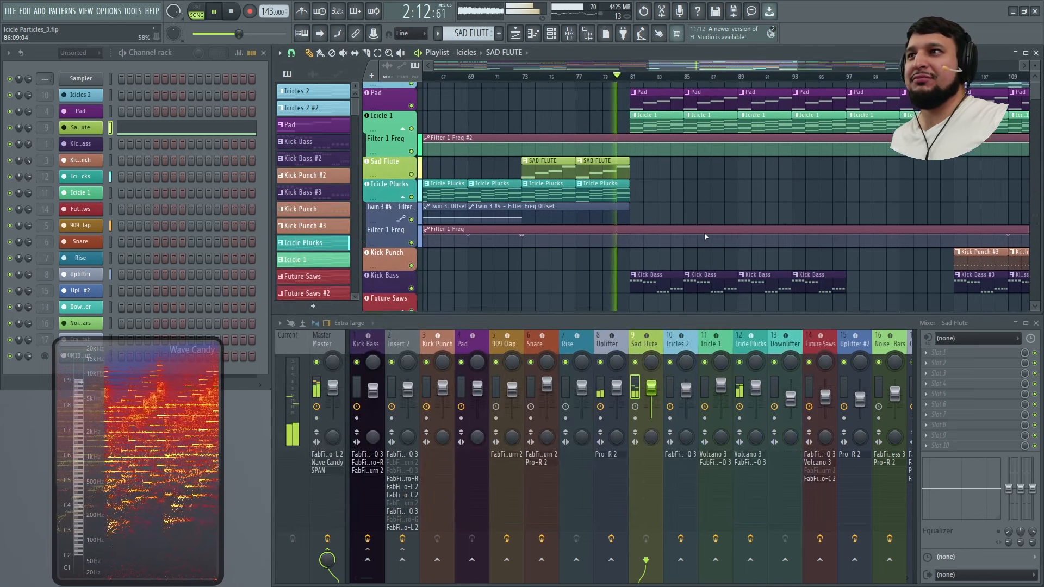
- Examine the clips from bar 81 onward during playback and select the Kick Bass pattern there
{"action": "scroll", "coordinate": [679, 170], "scroll_direction": "down", "scroll_amount": 2}
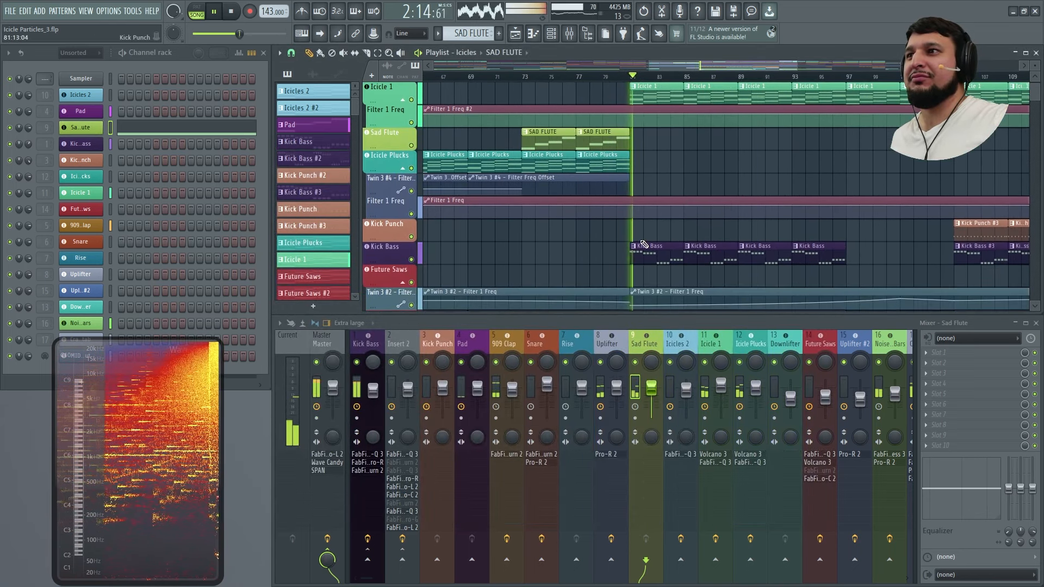
{"action": "scroll", "coordinate": [655, 258], "scroll_direction": "down", "scroll_amount": 8}
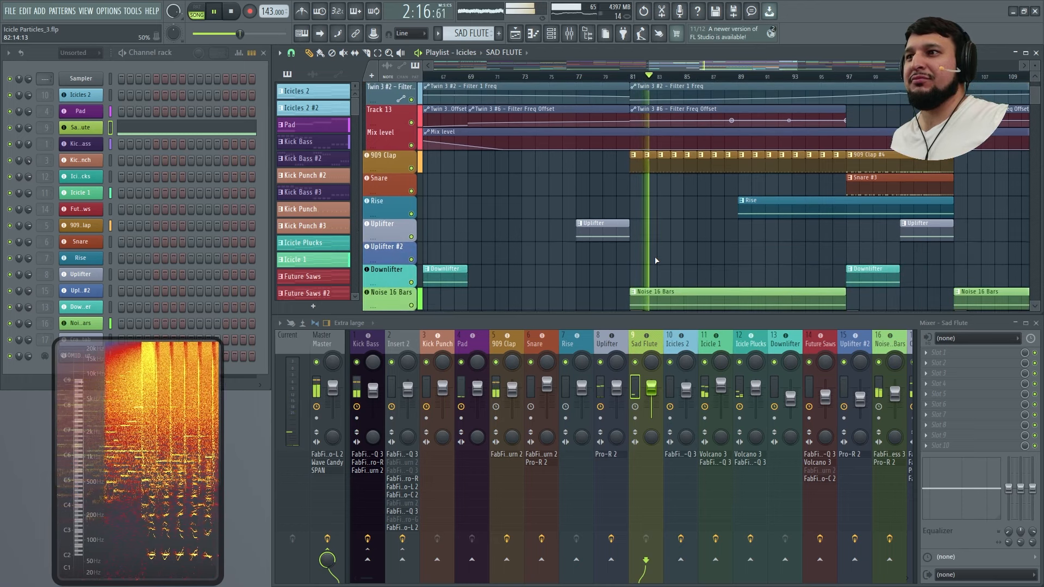
{"action": "scroll", "coordinate": [656, 260], "scroll_direction": "up", "scroll_amount": 8}
{"action": "left_click", "coordinate": [662, 249]}
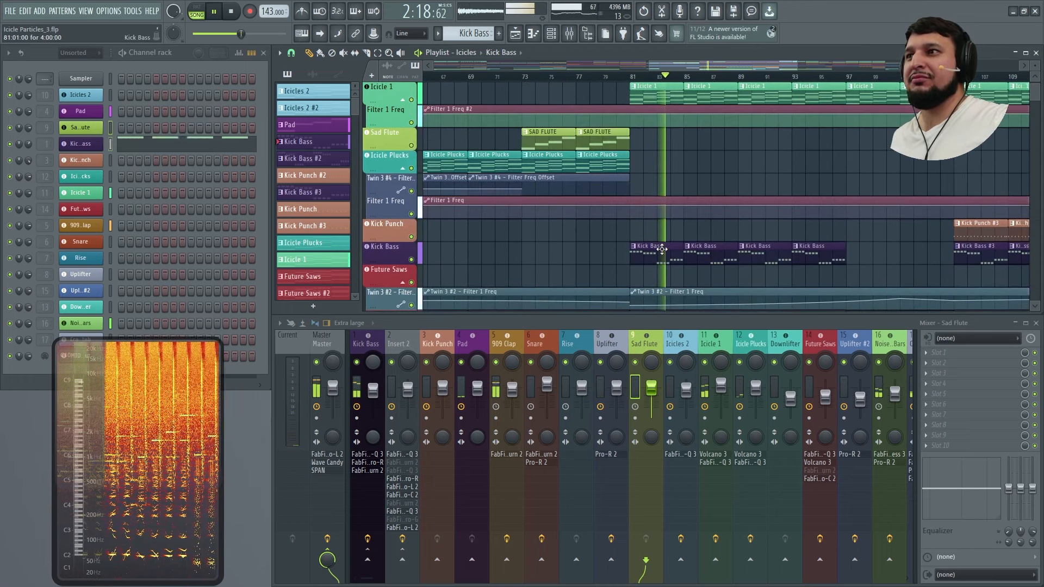
- Open the Kick Bass channel's Twin 3 during playback, inspect XLFO 1, XLFO 2 and EG 2, and enlarge it to full screen
{"action": "left_click", "coordinate": [86, 144]}
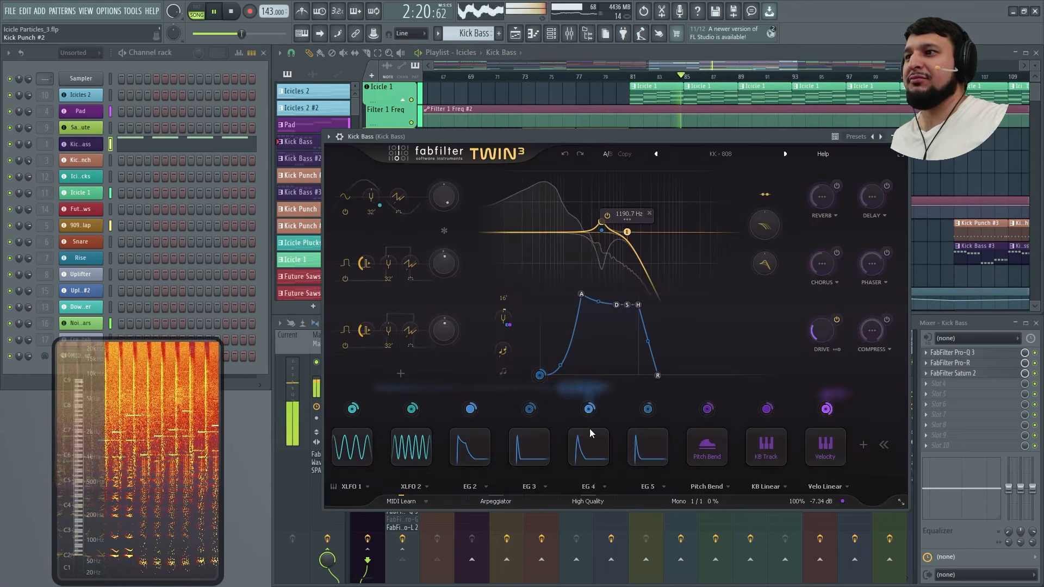
{"action": "left_click", "coordinate": [350, 450]}
{"action": "left_click", "coordinate": [524, 446]}
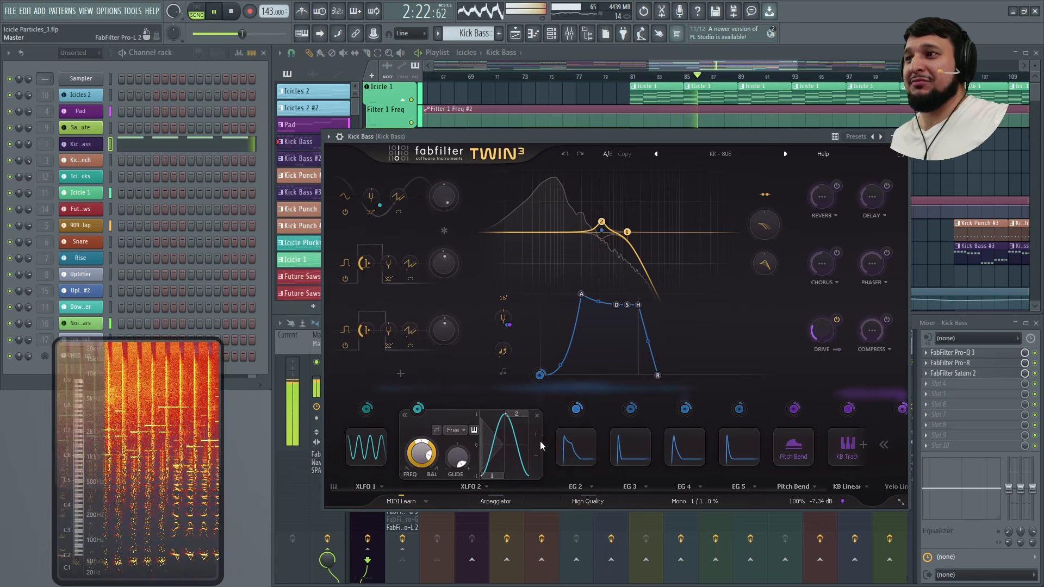
{"action": "left_click", "coordinate": [576, 446]}
{"action": "left_click", "coordinate": [900, 155]}
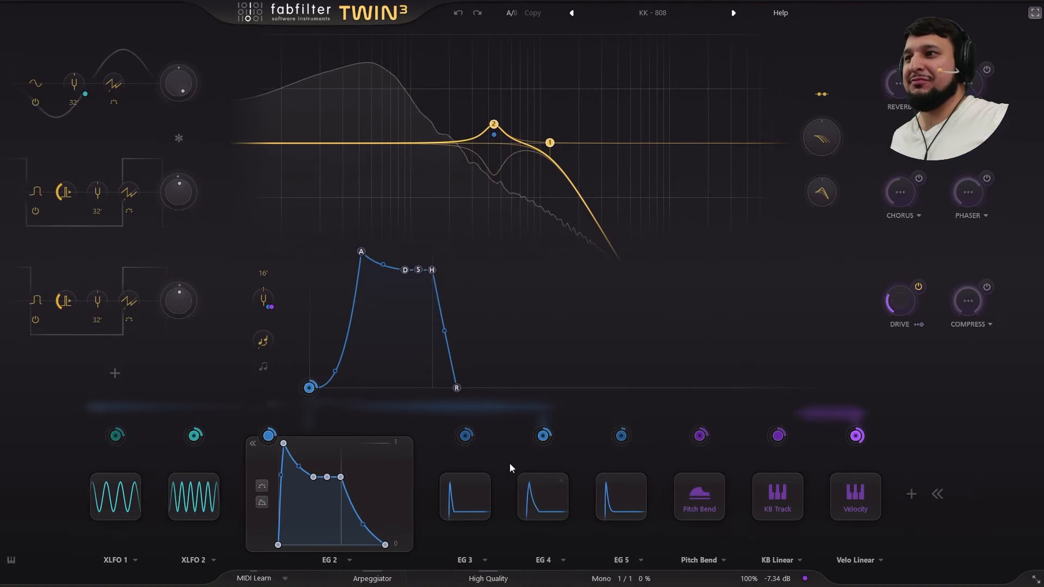
- Inspect the Kick Bass Twin 3's EG 3 to EG 5, Pitch Bend, KB Track and Reverb settings, and close the synth
{"action": "left_click", "coordinate": [478, 492]}
{"action": "left_click", "coordinate": [535, 493]}
{"action": "left_click", "coordinate": [631, 494]}
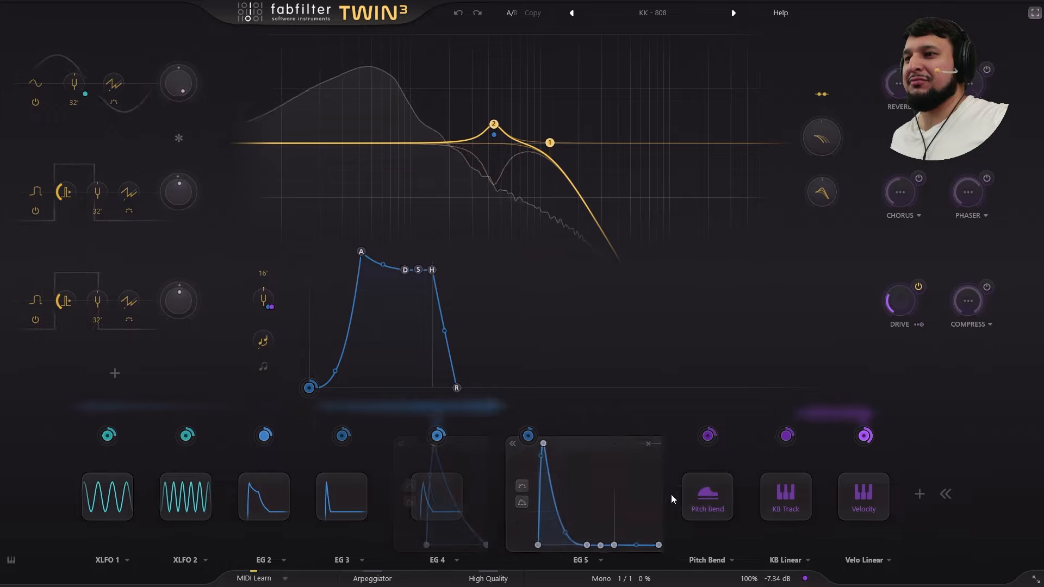
{"action": "left_click", "coordinate": [700, 497]}
{"action": "left_click", "coordinate": [733, 506]}
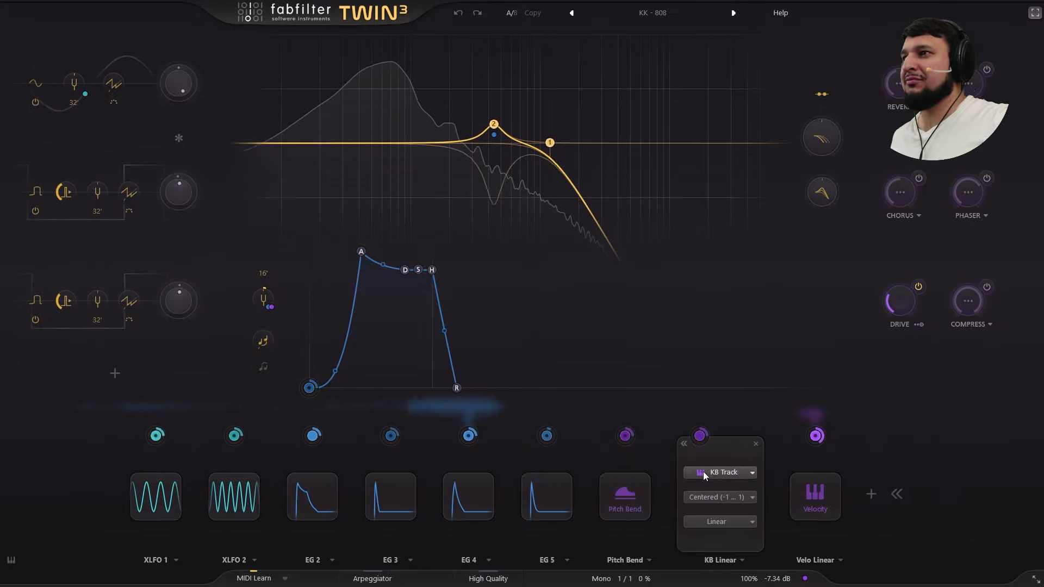
{"action": "left_click", "coordinate": [895, 79]}
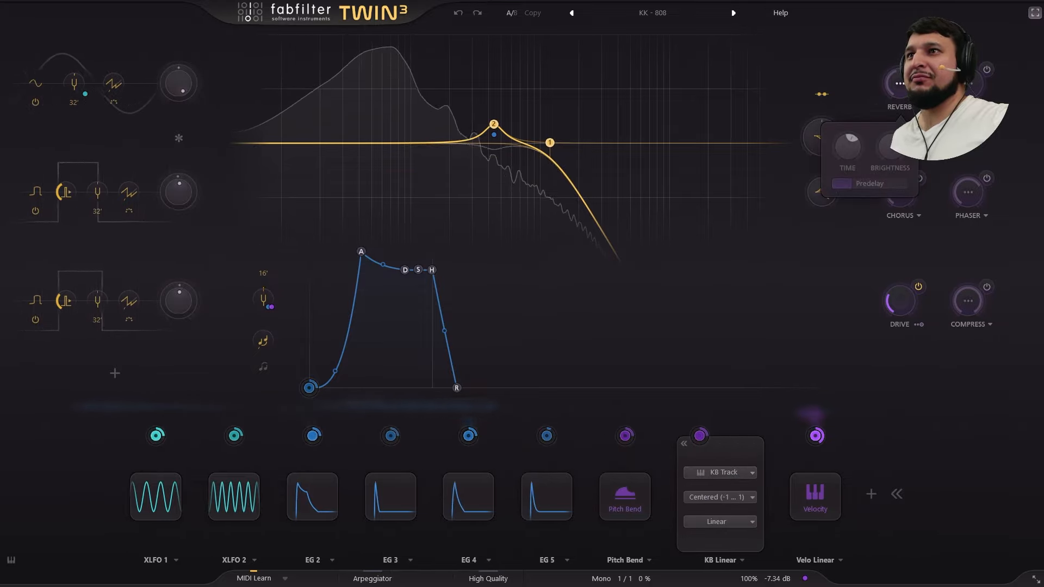
{"action": "left_click", "coordinate": [1034, 13]}
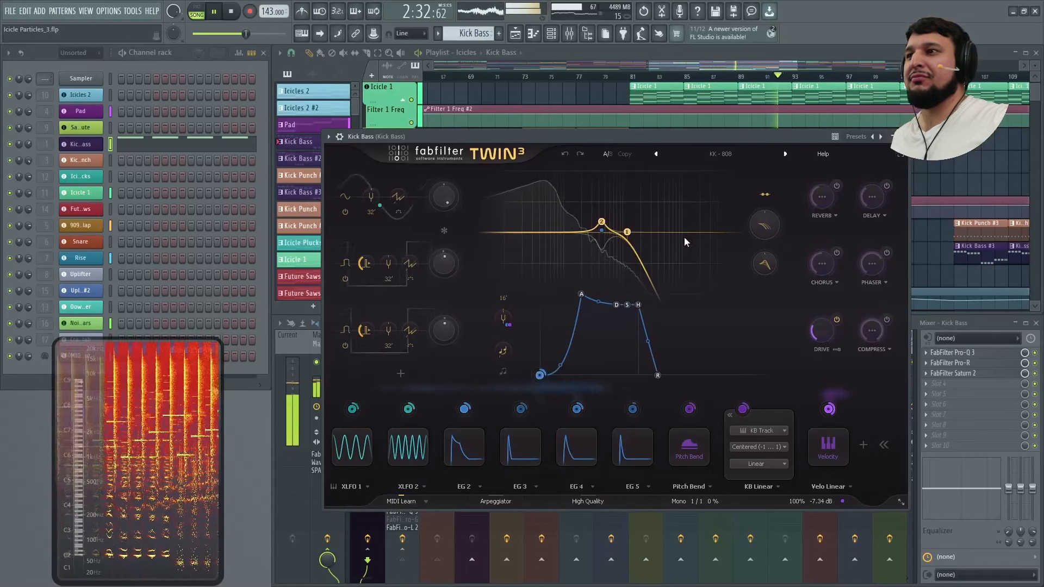
{"action": "left_click", "coordinate": [900, 136]}
- Select the Icicle 1 pattern at bar 89 and inspect its Twin 3's XLFO 1, EG 2, Delay and Reverb during playback
{"action": "scroll", "coordinate": [774, 132], "scroll_direction": "up", "scroll_amount": 2}
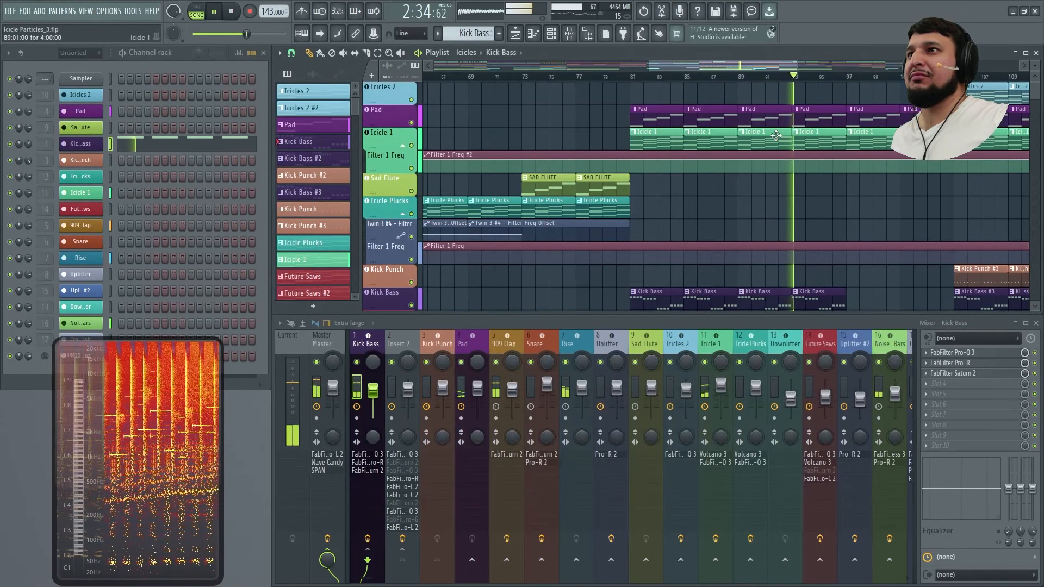
{"action": "left_click", "coordinate": [771, 143]}
{"action": "left_click", "coordinate": [93, 196]}
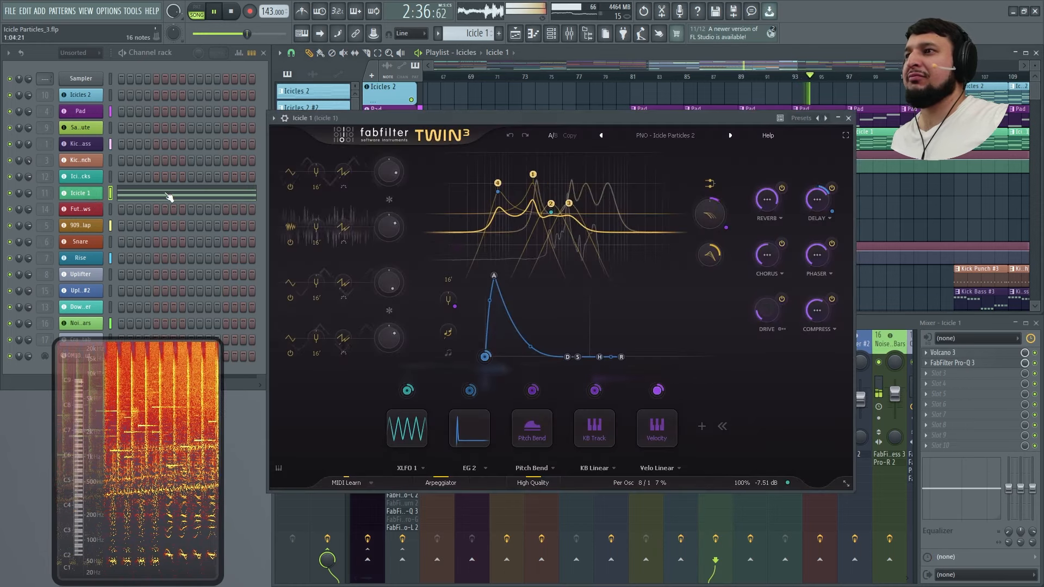
{"action": "left_click", "coordinate": [401, 434]}
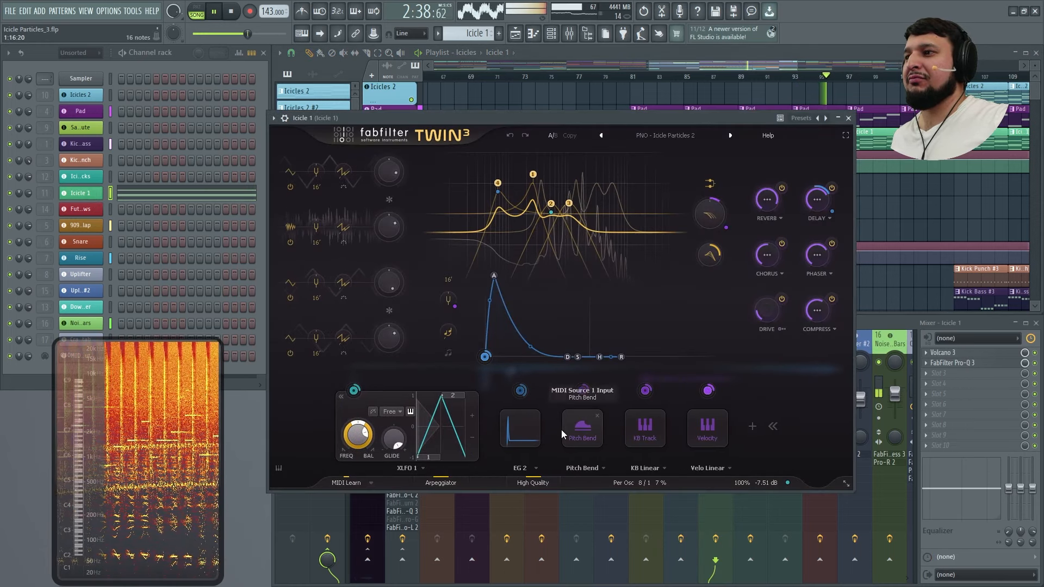
{"action": "left_click", "coordinate": [531, 428]}
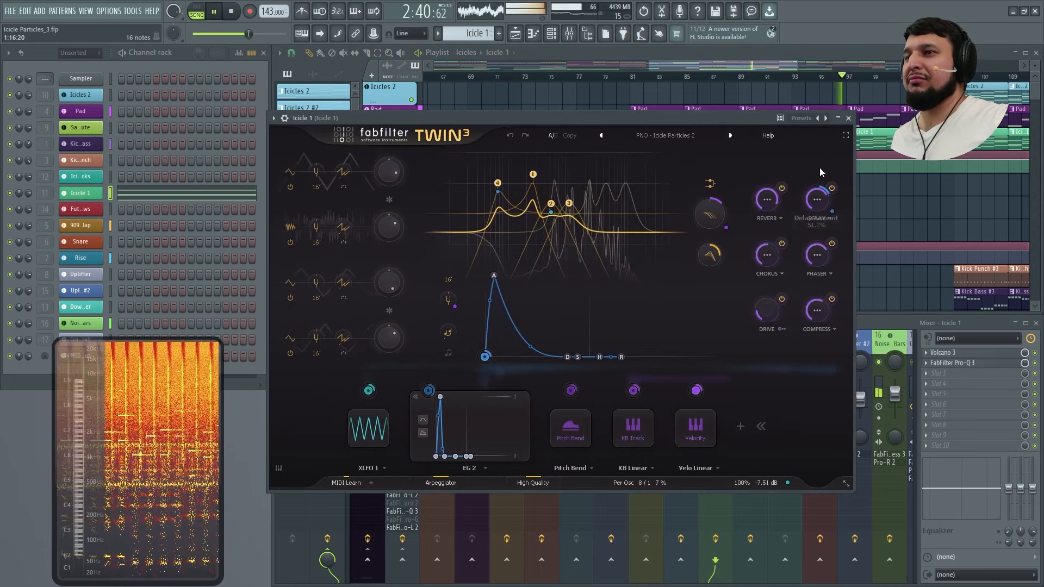
{"action": "left_click", "coordinate": [822, 198]}
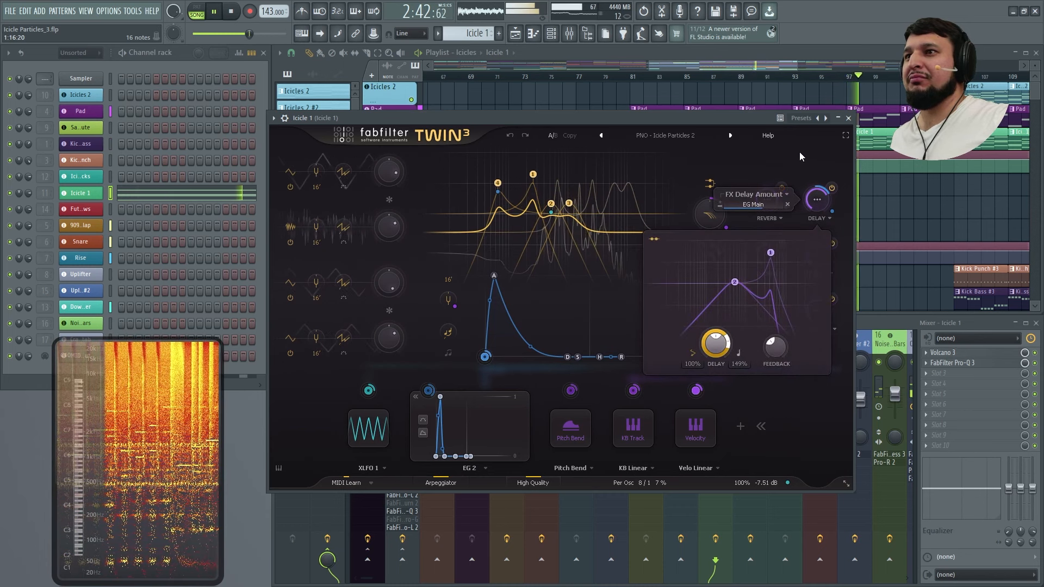
{"action": "mouse_move", "coordinate": [770, 198]}
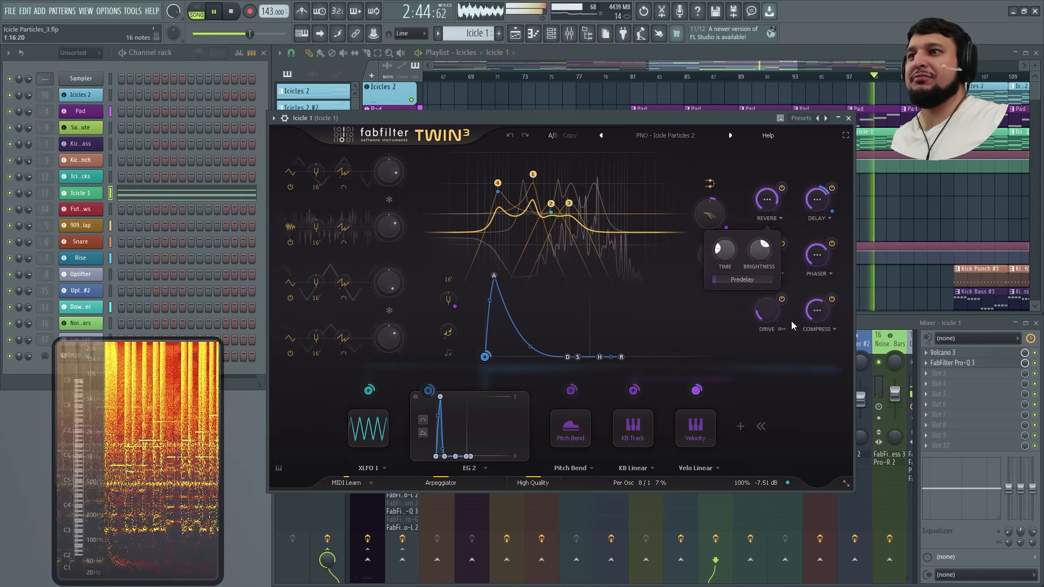
{"action": "left_click", "coordinate": [848, 118]}
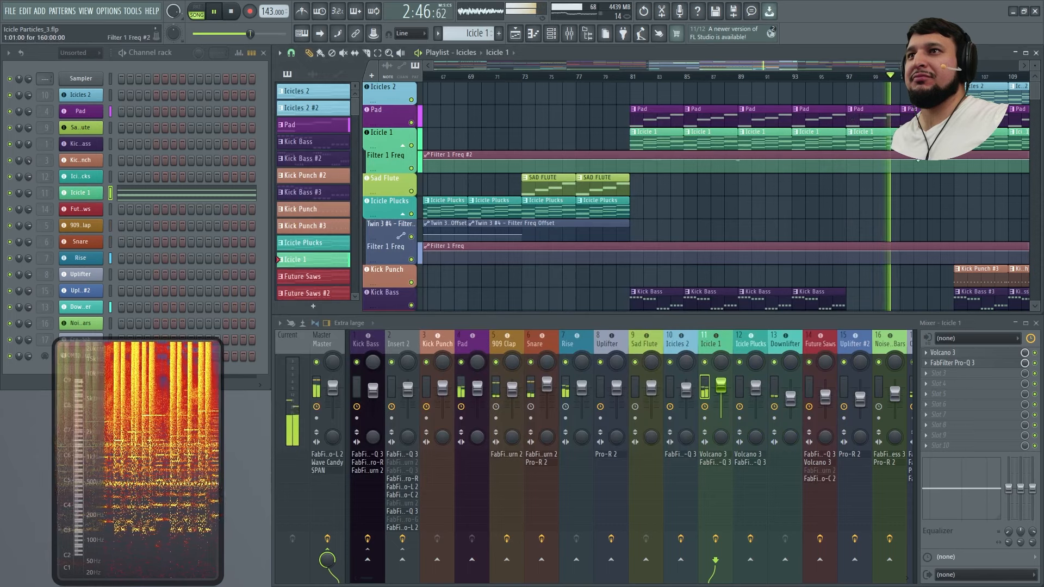
- Select the Snare #3 pattern at bar 97 and inspect the Snare channel's Twin 3 full screen during playback
{"action": "scroll", "coordinate": [947, 187], "scroll_direction": "down", "scroll_amount": 4}
{"action": "left_click", "coordinate": [895, 258]}
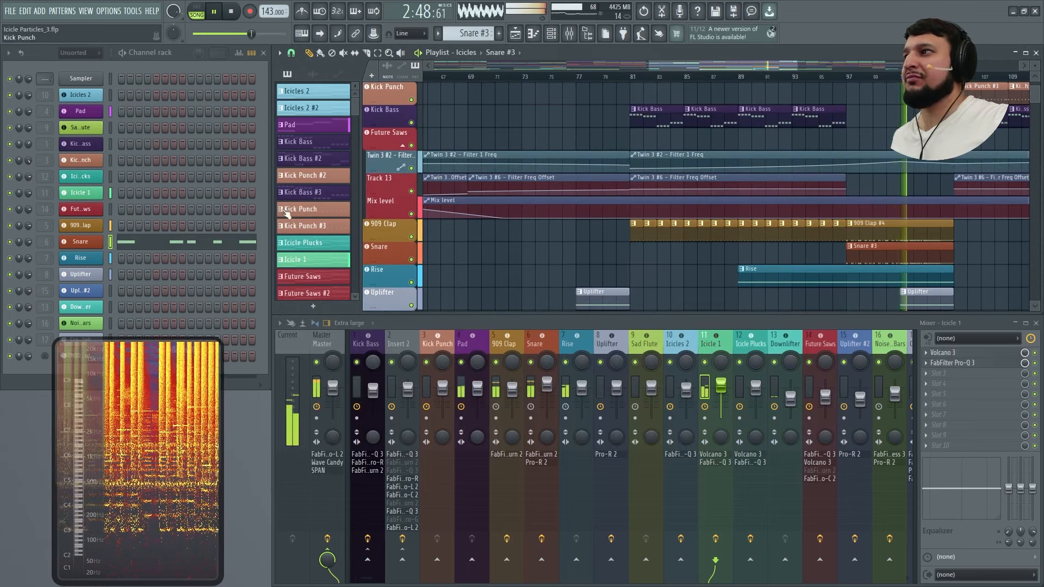
{"action": "left_click", "coordinate": [97, 246]}
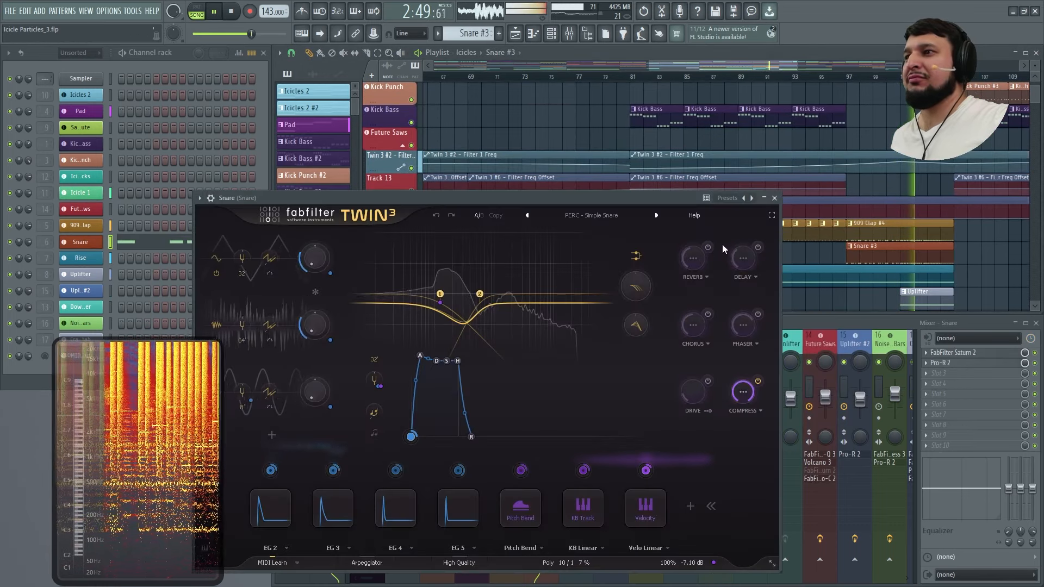
{"action": "left_click", "coordinate": [766, 216]}
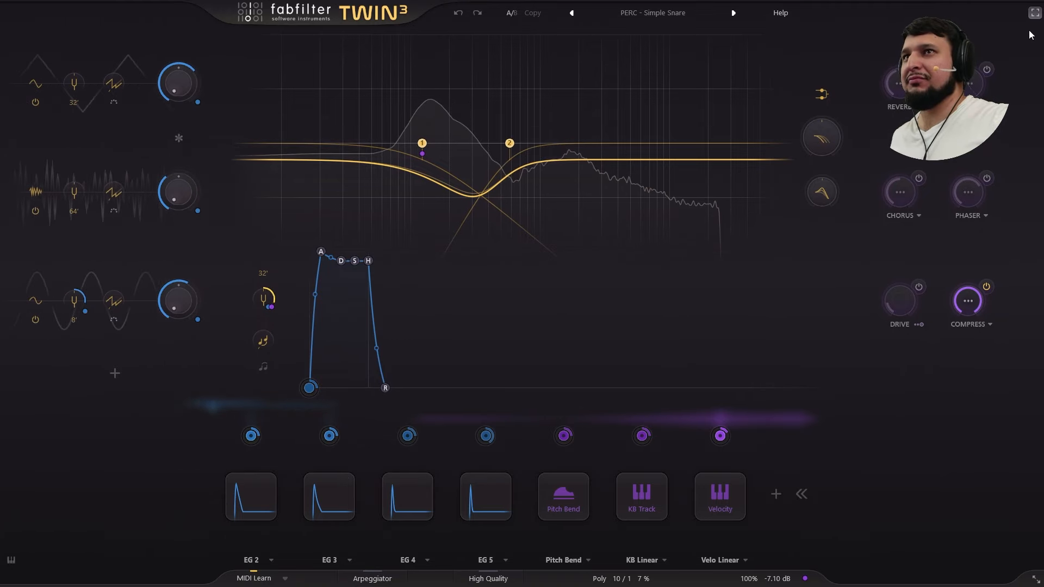
{"action": "left_click", "coordinate": [1036, 15]}
{"action": "left_click", "coordinate": [775, 198]}
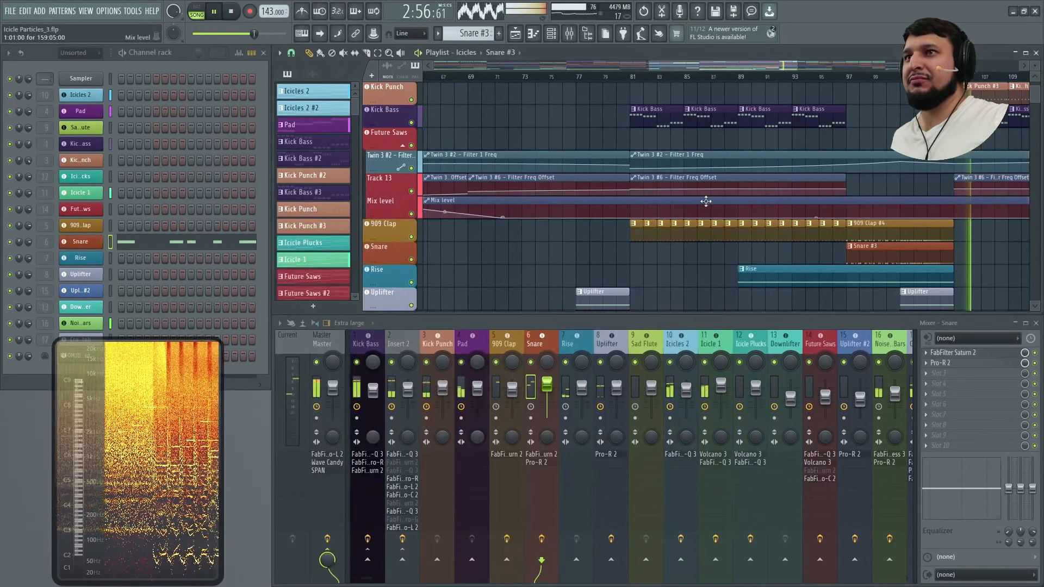
- Select the Uplifter #2 pattern at bar 113 and open its channel's Twin 3 full screen while the song plays
{"action": "scroll", "coordinate": [699, 203], "scroll_direction": "up", "scroll_amount": 8}
{"action": "scroll", "coordinate": [700, 203], "scroll_direction": "right", "scroll_amount": 5}
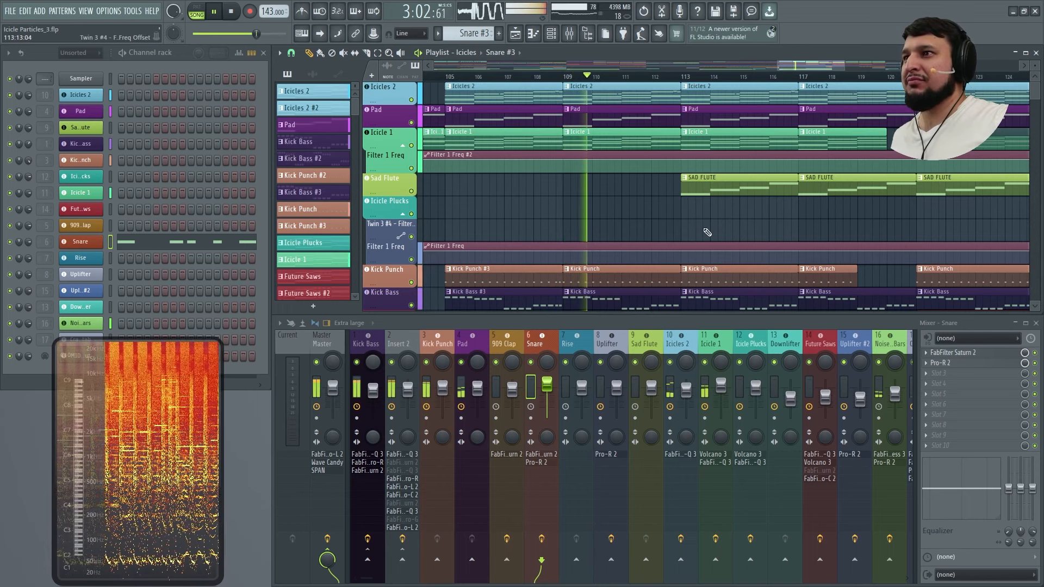
{"action": "scroll", "coordinate": [708, 232], "scroll_direction": "down", "scroll_amount": 3}
{"action": "scroll", "coordinate": [701, 229], "scroll_direction": "down", "scroll_amount": 14}
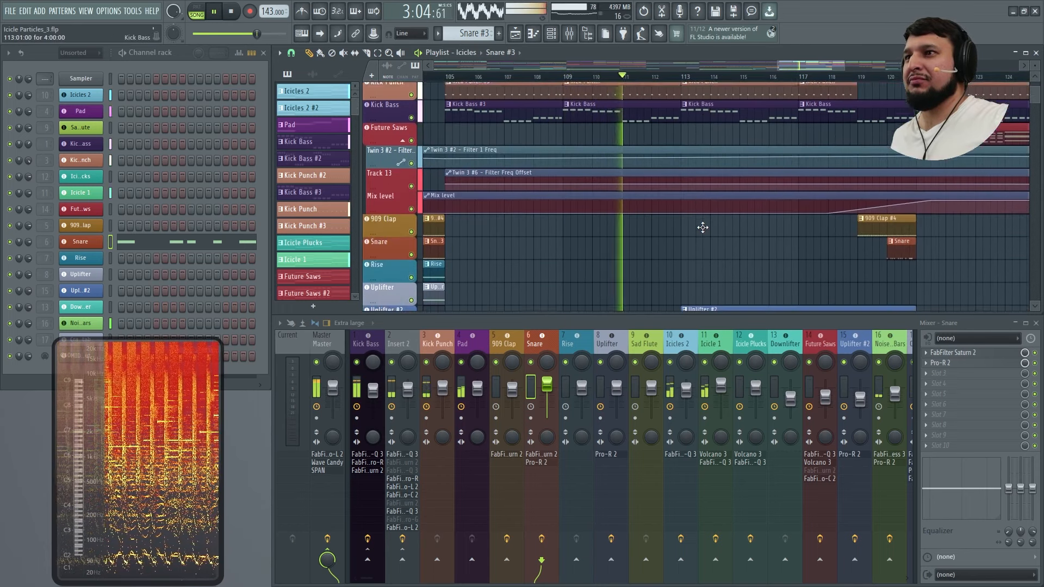
{"action": "left_click", "coordinate": [721, 121]}
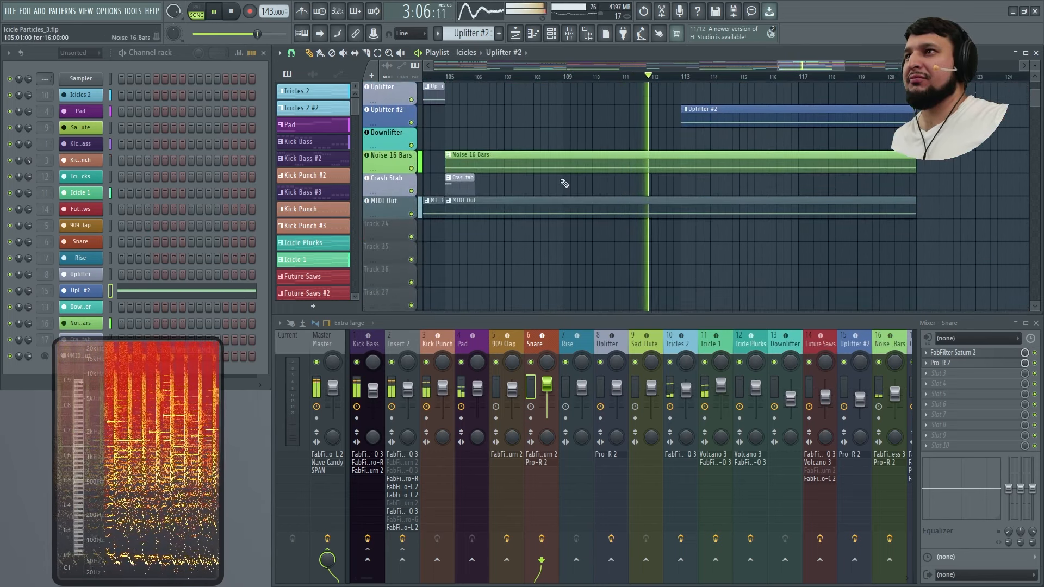
{"action": "left_click", "coordinate": [99, 292]}
{"action": "left_click", "coordinate": [734, 166]}
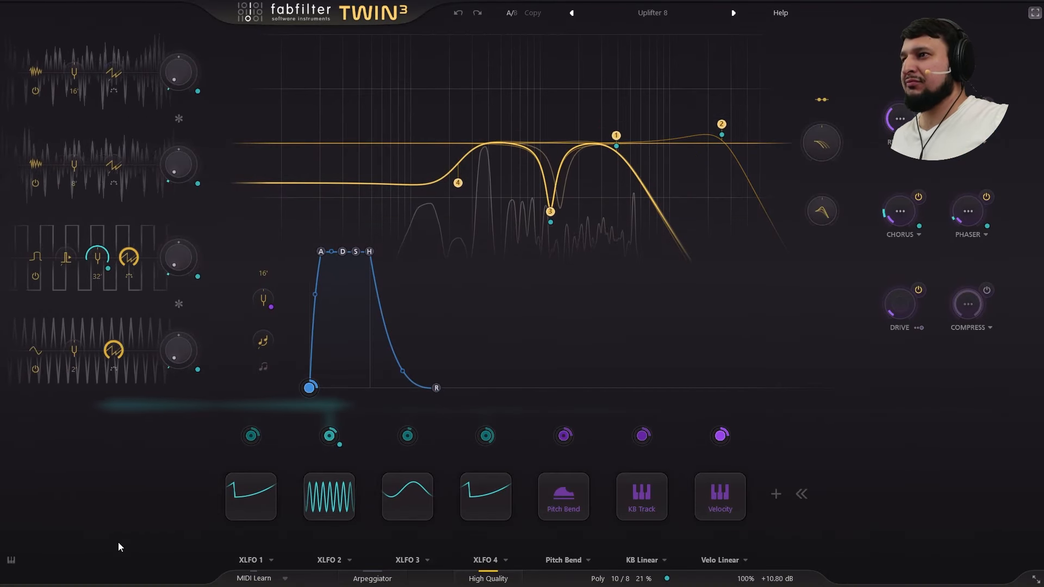
- Inspect XLFO 1, XLFO 3 and XLFO 4 in the Uplifter #2 channel's Twin 3 and close the synth
{"action": "left_click", "coordinate": [242, 503]}
{"action": "mouse_move", "coordinate": [462, 517]}
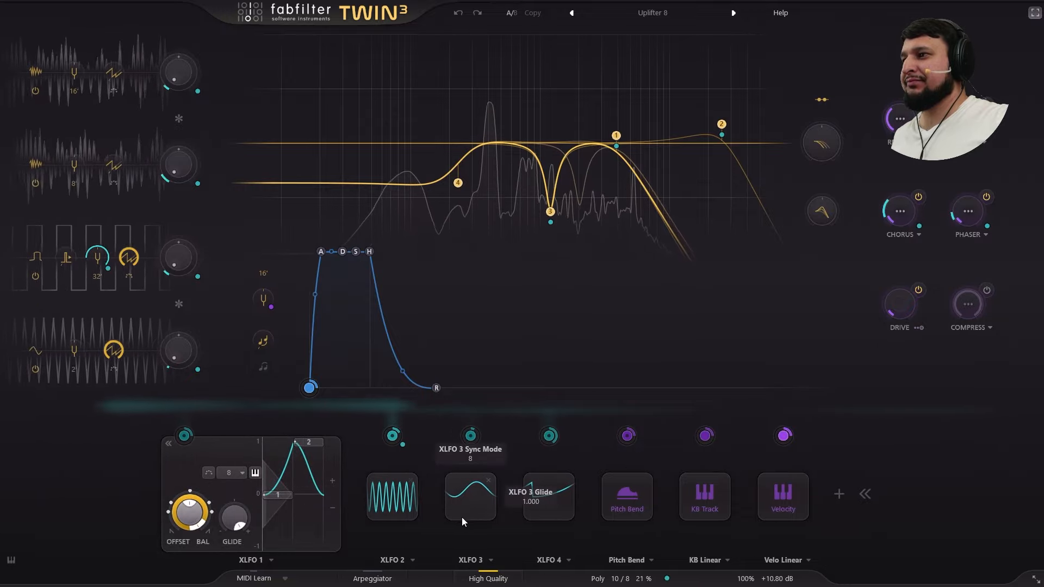
{"action": "left_click", "coordinate": [468, 502]}
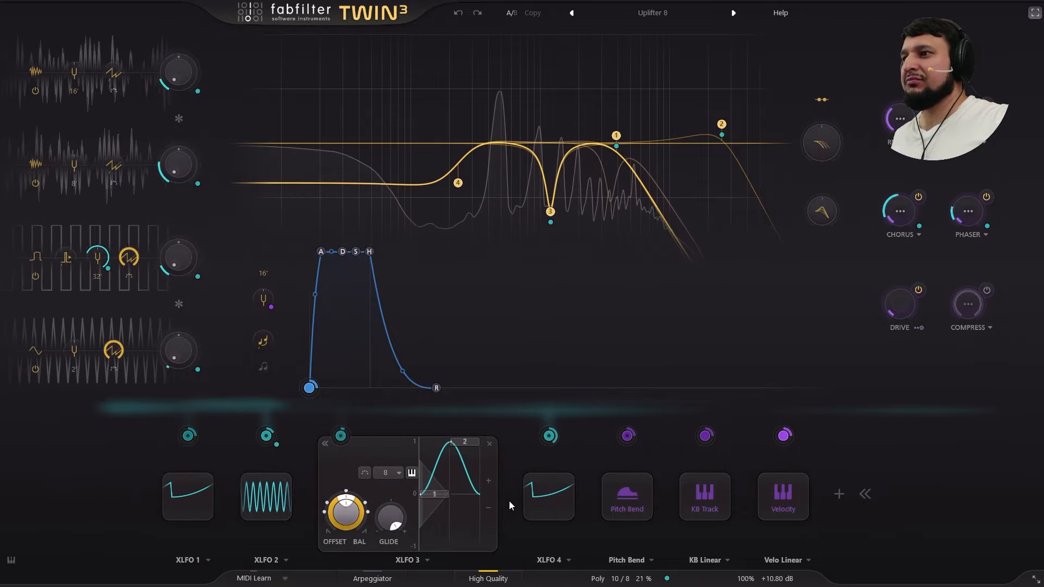
{"action": "mouse_move", "coordinate": [531, 502]}
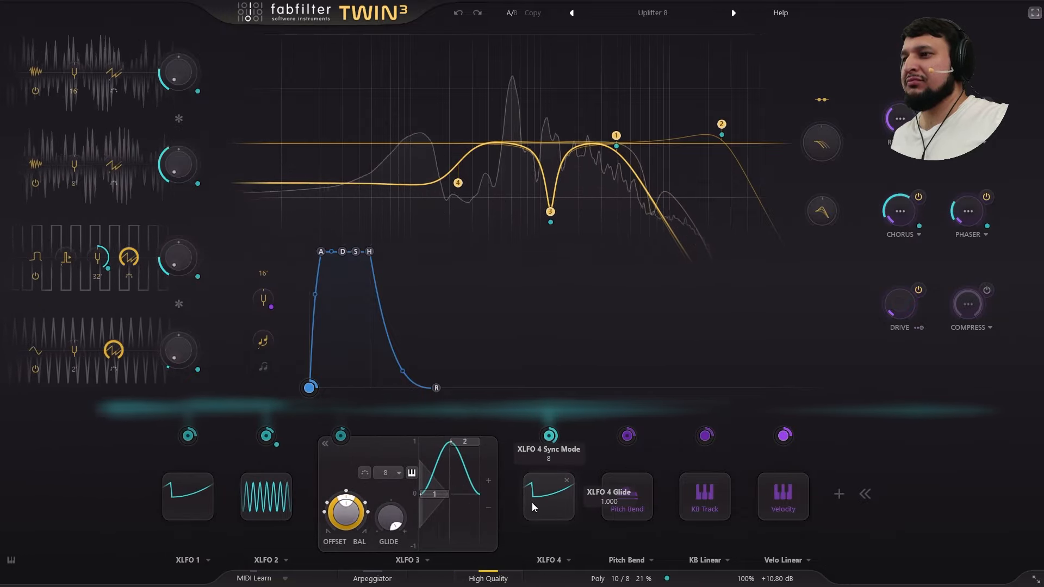
{"action": "left_click", "coordinate": [532, 503]}
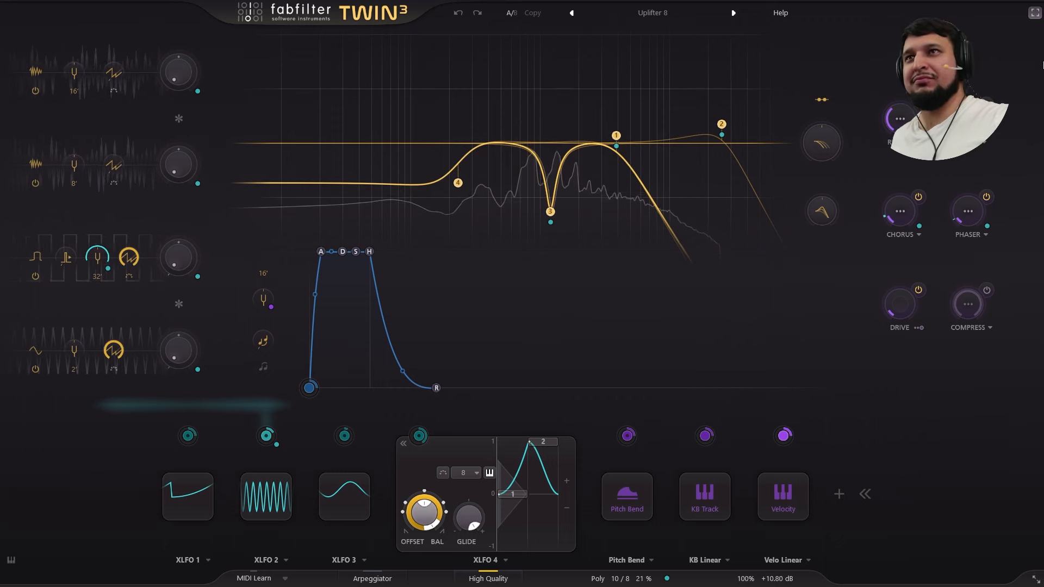
{"action": "left_click", "coordinate": [1036, 16]}
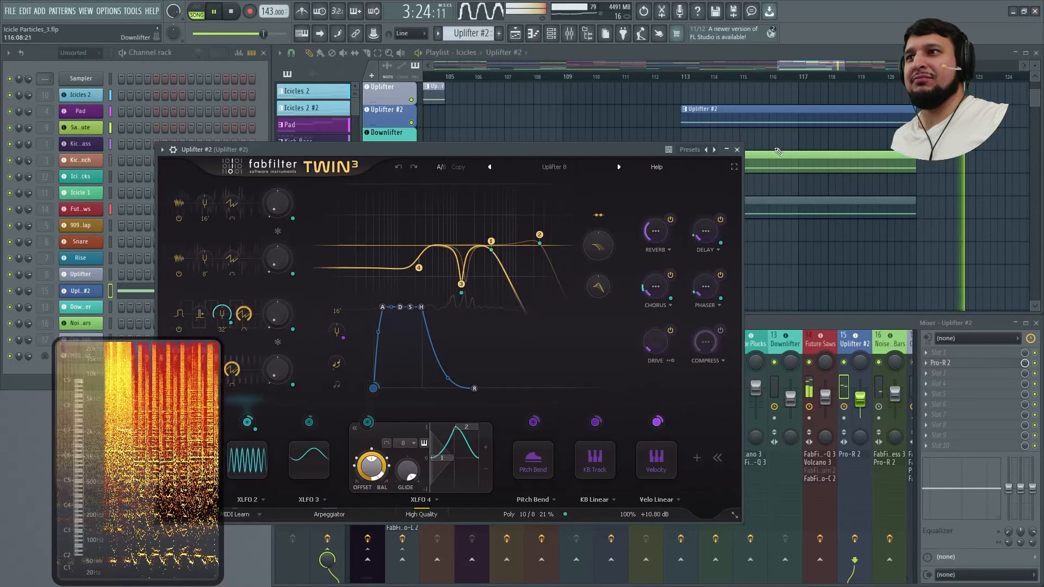
{"action": "left_click", "coordinate": [736, 152]}
- Select the Future Saws #2 pattern at bar 121 and inspect the Future Saws channel's Twin 3 during playback
{"action": "scroll", "coordinate": [740, 193], "scroll_direction": "down", "scroll_amount": 4}
{"action": "scroll", "coordinate": [875, 199], "scroll_direction": "up", "scroll_amount": 4}
{"action": "scroll", "coordinate": [841, 237], "scroll_direction": "up", "scroll_amount": 4}
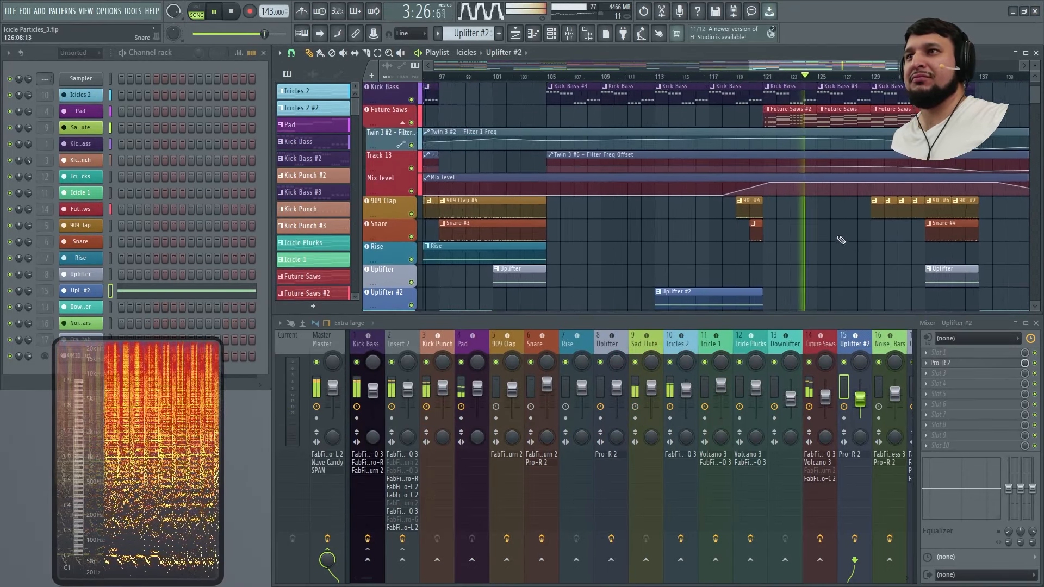
{"action": "scroll", "coordinate": [650, 226], "scroll_direction": "down", "scroll_amount": 1}
{"action": "scroll", "coordinate": [655, 226], "scroll_direction": "up", "scroll_amount": 2}
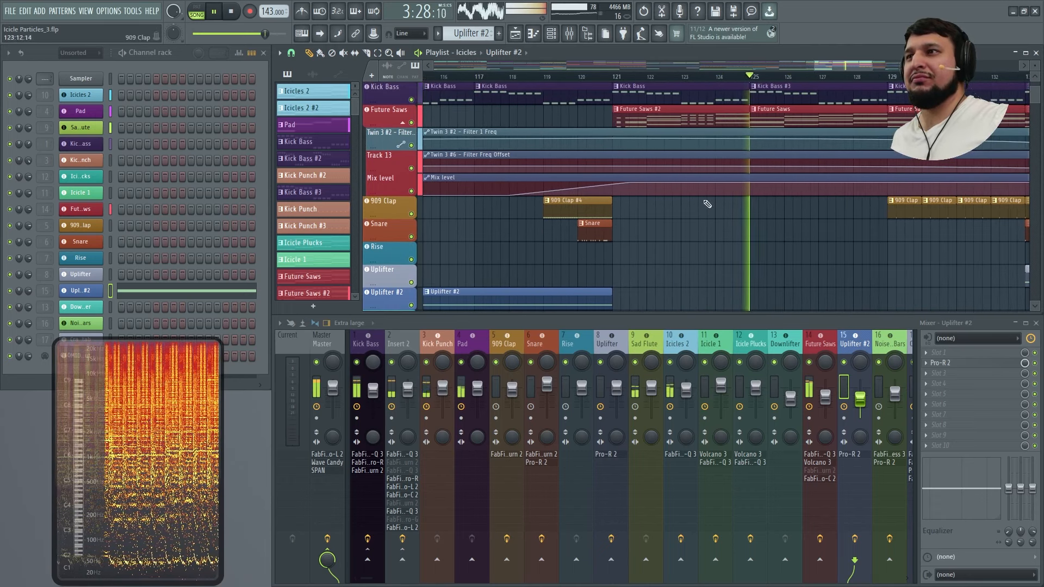
{"action": "left_click", "coordinate": [681, 114]}
{"action": "left_click", "coordinate": [80, 208]}
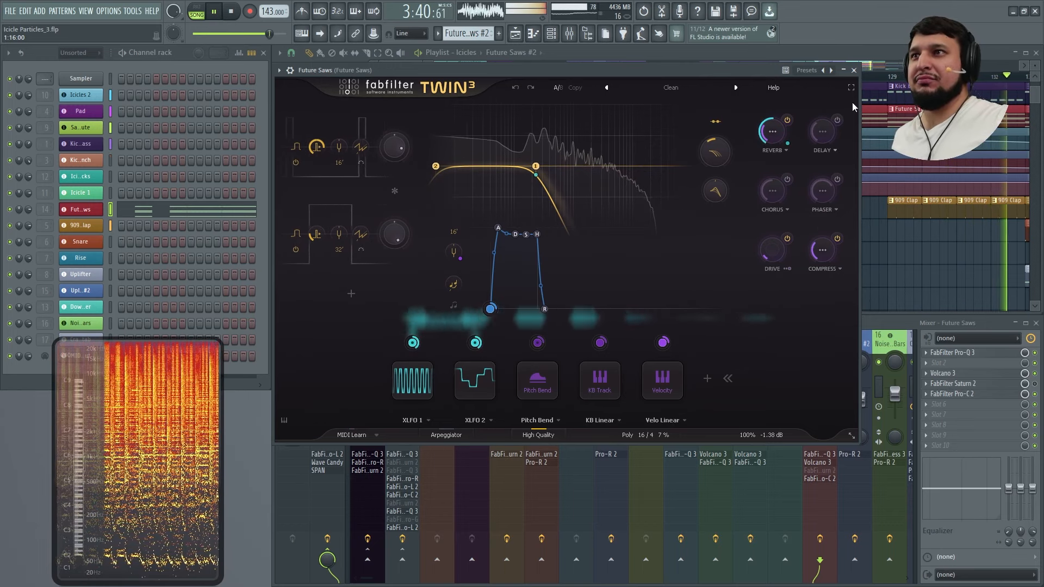
{"action": "left_click", "coordinate": [853, 71]}
- Select the Icicle Plucks pattern at bar 137 and inspect the Icicle Plucks channel's Twin 3 full screen during playback
{"action": "scroll", "coordinate": [583, 228], "scroll_direction": "down", "scroll_amount": 2}
{"action": "scroll", "coordinate": [818, 201], "scroll_direction": "up", "scroll_amount": 7}
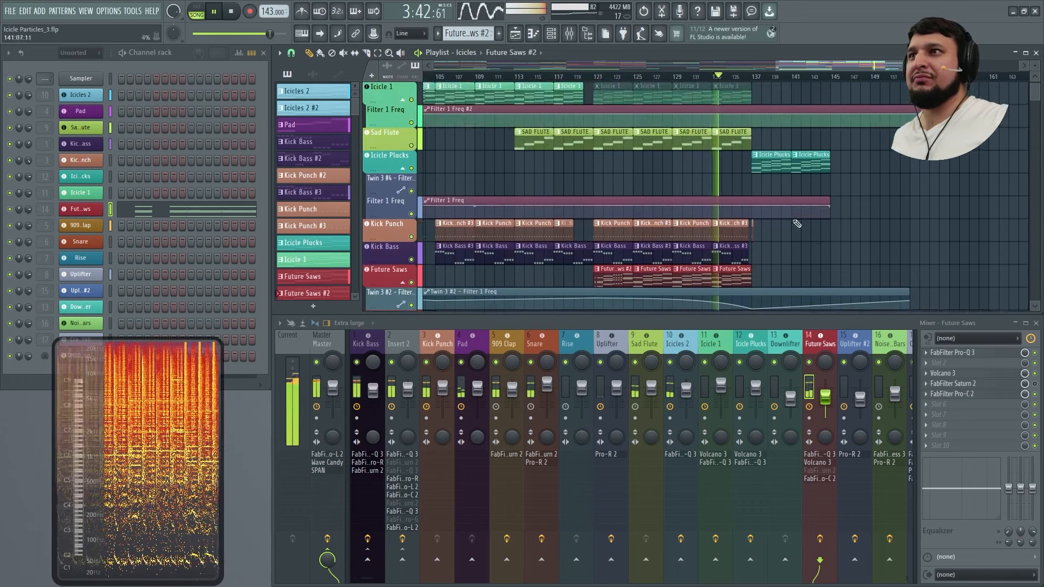
{"action": "scroll", "coordinate": [753, 225], "scroll_direction": "up", "scroll_amount": 6}
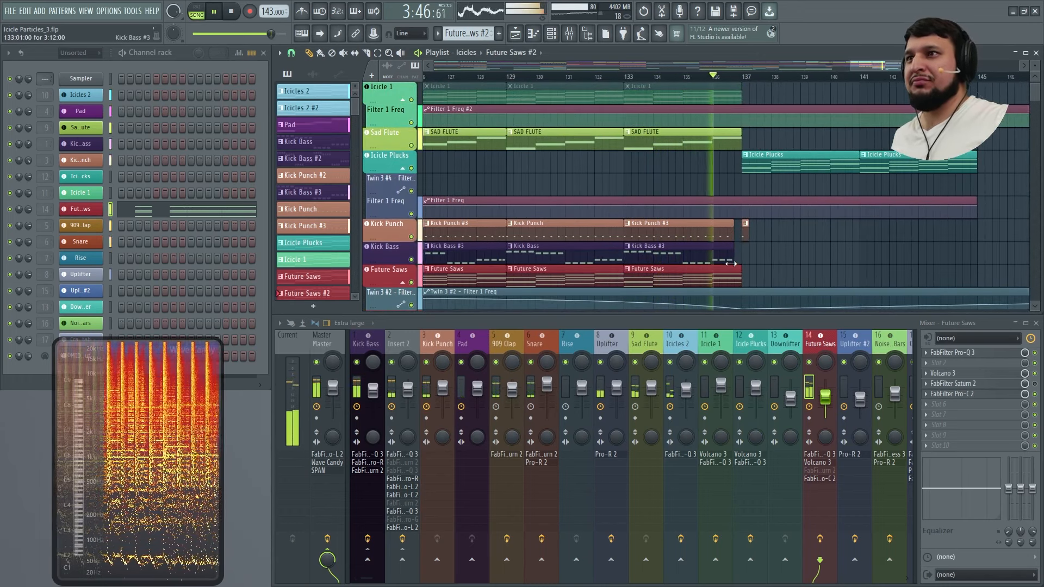
{"action": "left_click", "coordinate": [771, 163]}
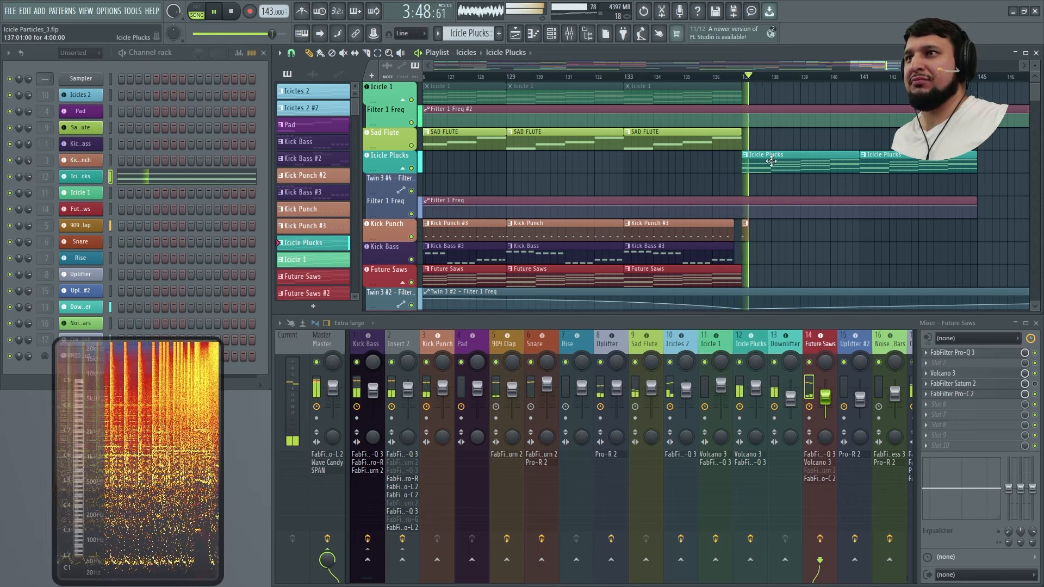
{"action": "left_click", "coordinate": [87, 177]}
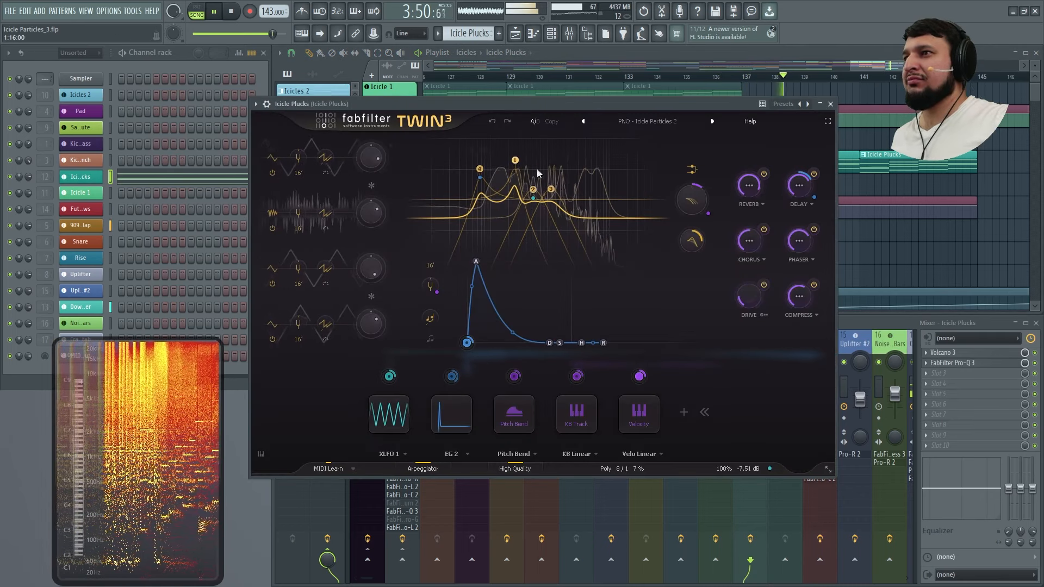
{"action": "left_click", "coordinate": [827, 121]}
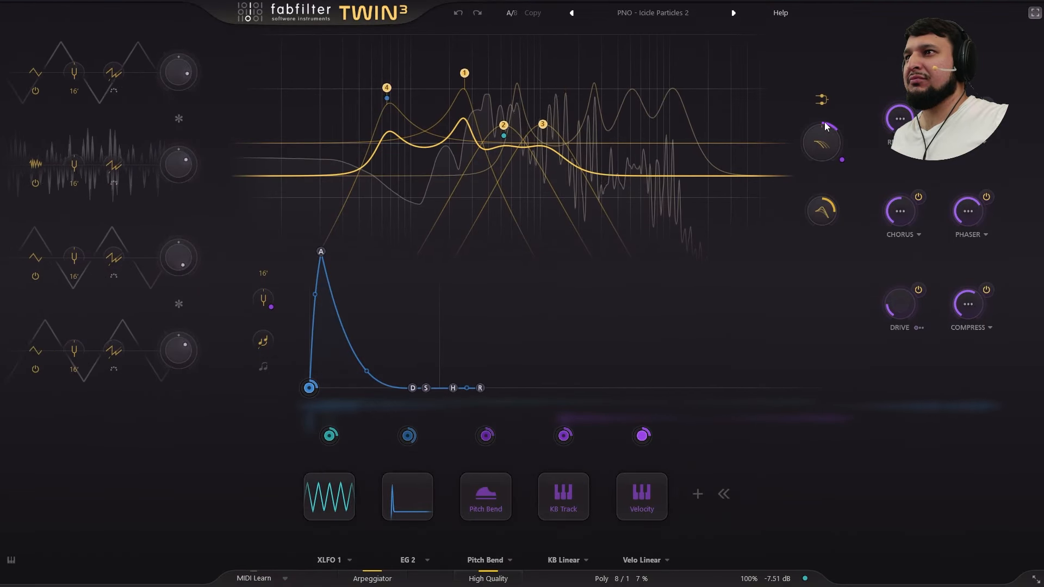
{"action": "left_click", "coordinate": [1035, 13]}
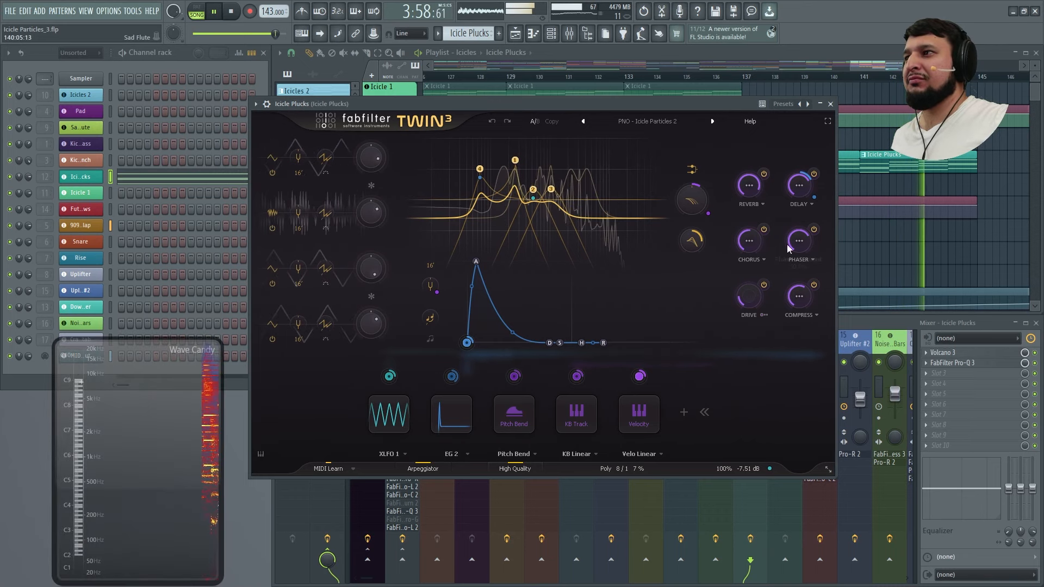
{"action": "left_click", "coordinate": [828, 122]}
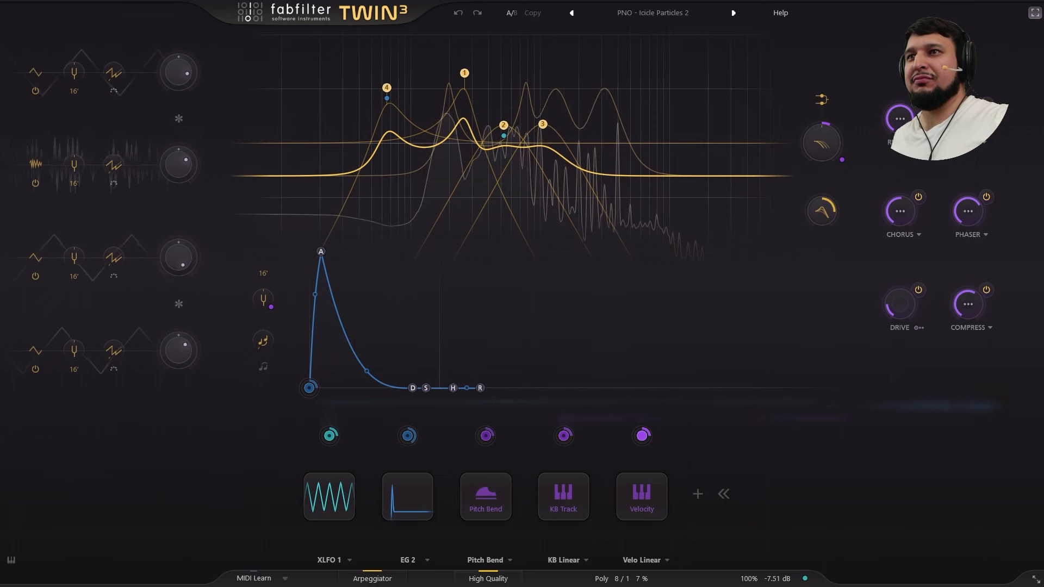
{"action": "left_click", "coordinate": [1035, 13]}
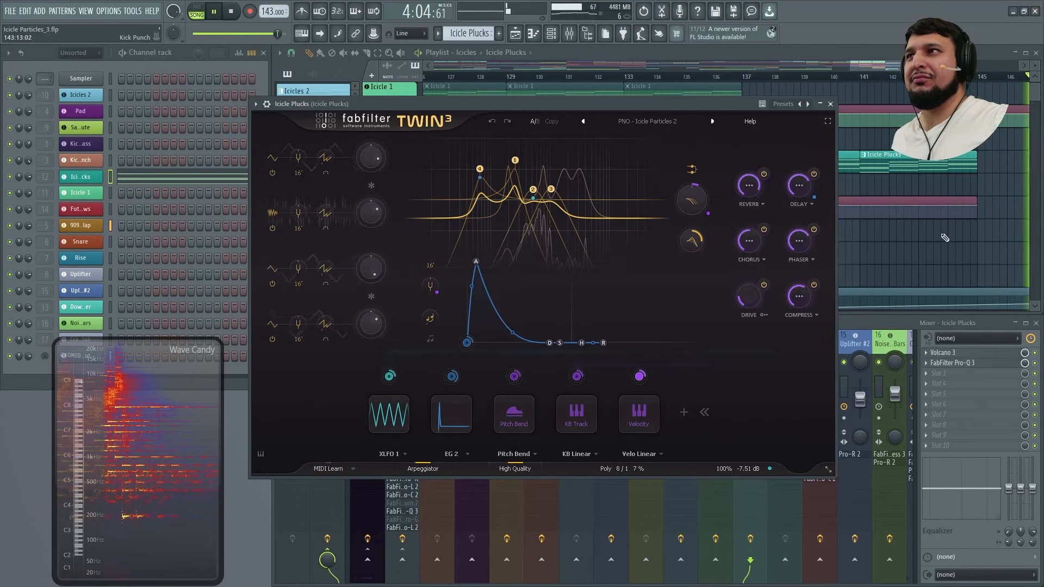
- Stop the song playback and close the Icicle Plucks channel's Twin 3
{"action": "key", "text": "F5"}
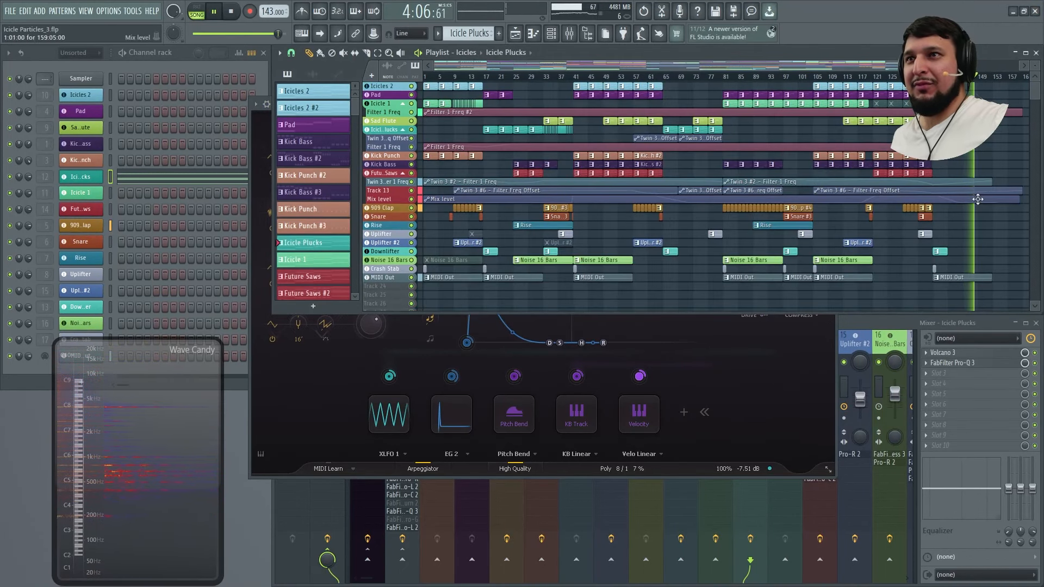
{"action": "key", "text": "space"}
{"action": "left_click", "coordinate": [267, 121]}
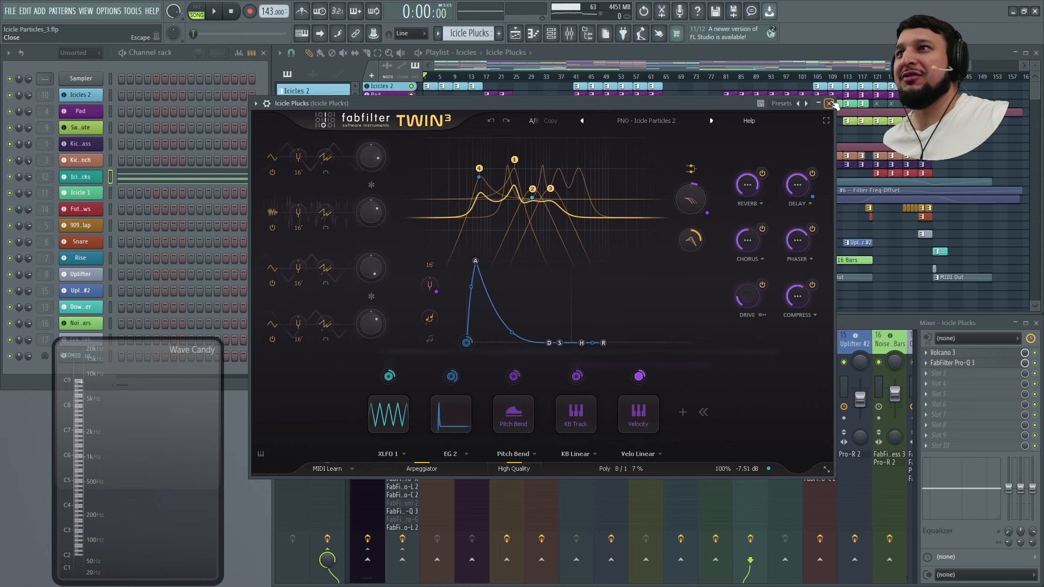
{"action": "left_click", "coordinate": [831, 103]}
- Move the playhead to bar 105 and play the Kick Punch track soloed
{"action": "scroll", "coordinate": [769, 255], "scroll_direction": "up", "scroll_amount": 2}
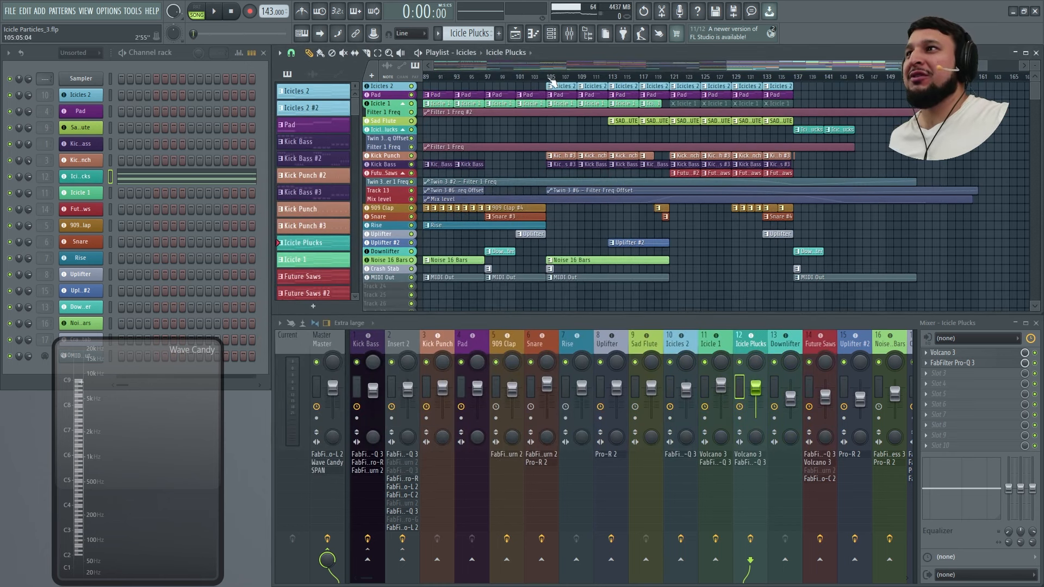
{"action": "scroll", "coordinate": [600, 84], "scroll_direction": "up", "scroll_amount": 3}
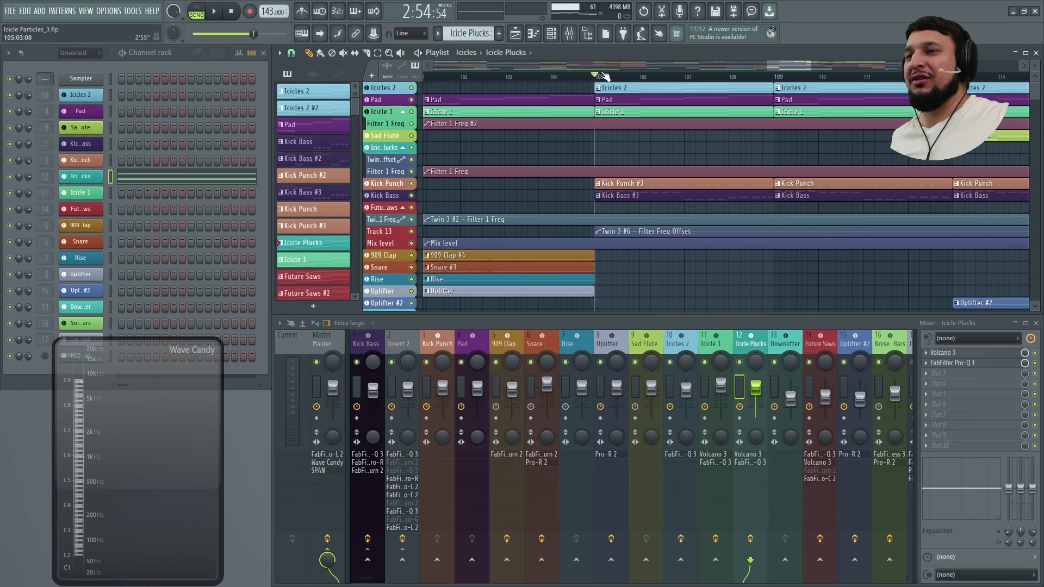
{"action": "right_click", "coordinate": [411, 183]}
{"action": "key", "text": "space"}
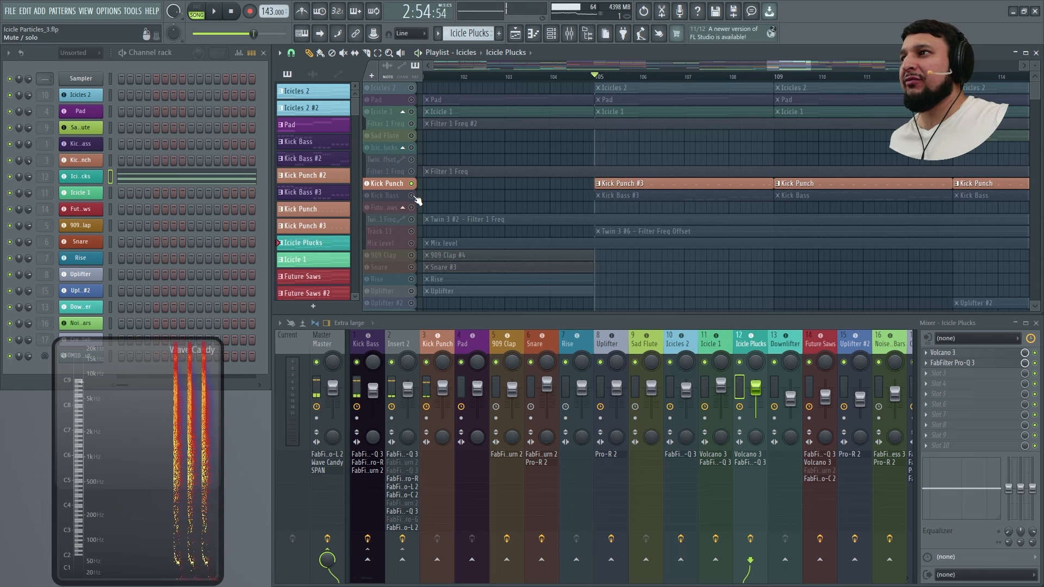
- Solo the Kick Bass track, play it together with Kick Punch from bar 105, and clear the solo
{"action": "right_click", "coordinate": [412, 196]}
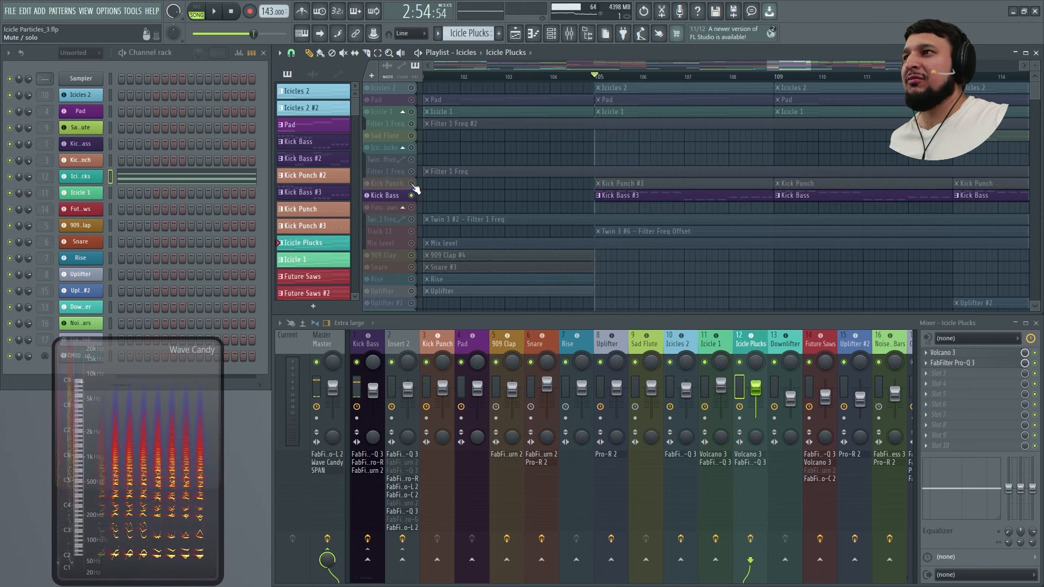
{"action": "left_click", "coordinate": [411, 183]}
{"action": "key", "text": "space"}
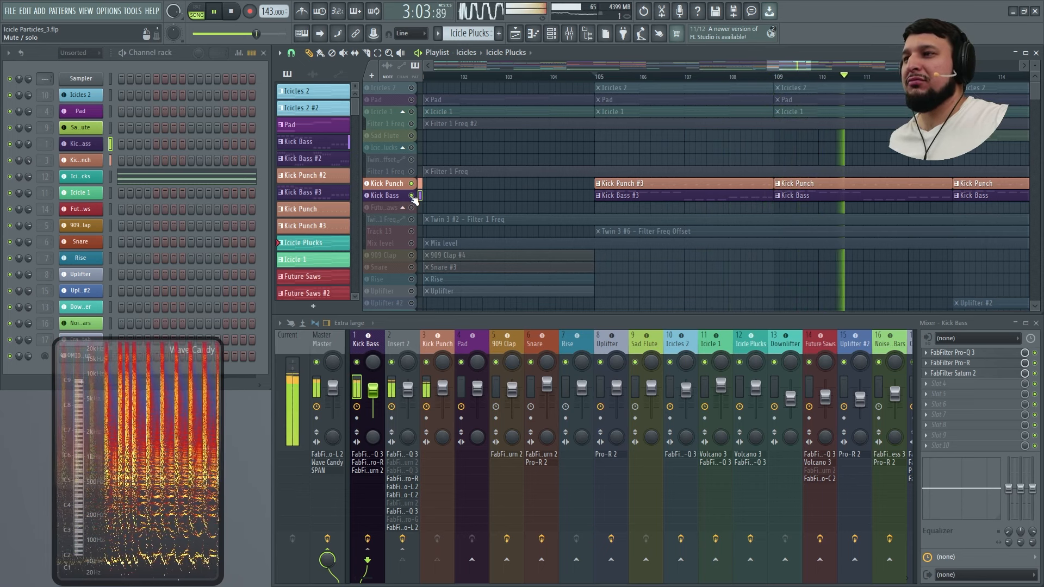
{"action": "key", "text": "space"}
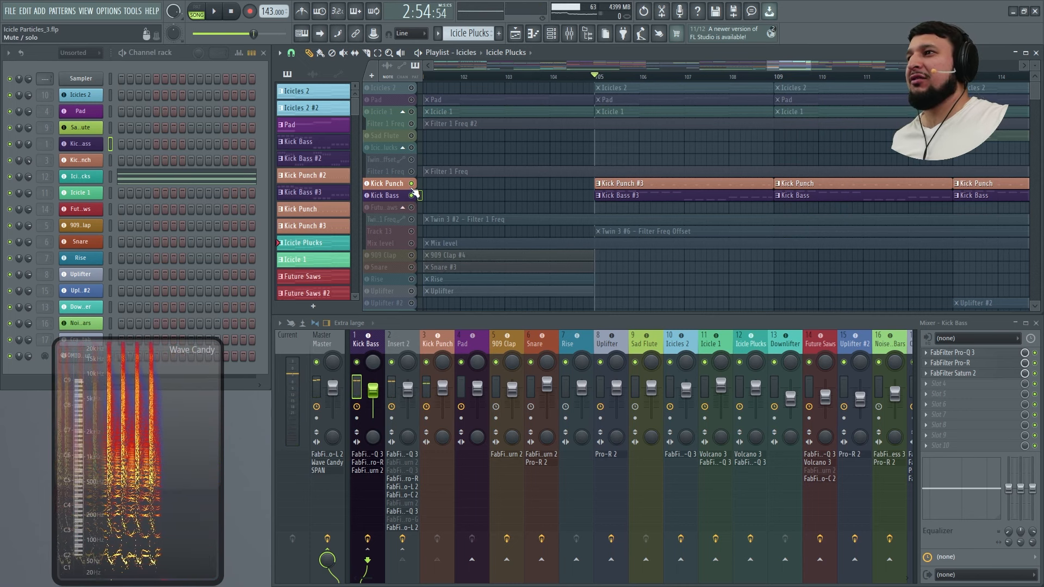
{"action": "right_click", "coordinate": [412, 195]}
- Move the playhead to bar 97 and play the Snare track soloed
{"action": "scroll", "coordinate": [550, 197], "scroll_direction": "down", "scroll_amount": 7}
{"action": "scroll", "coordinate": [548, 211], "scroll_direction": "down", "scroll_amount": 3}
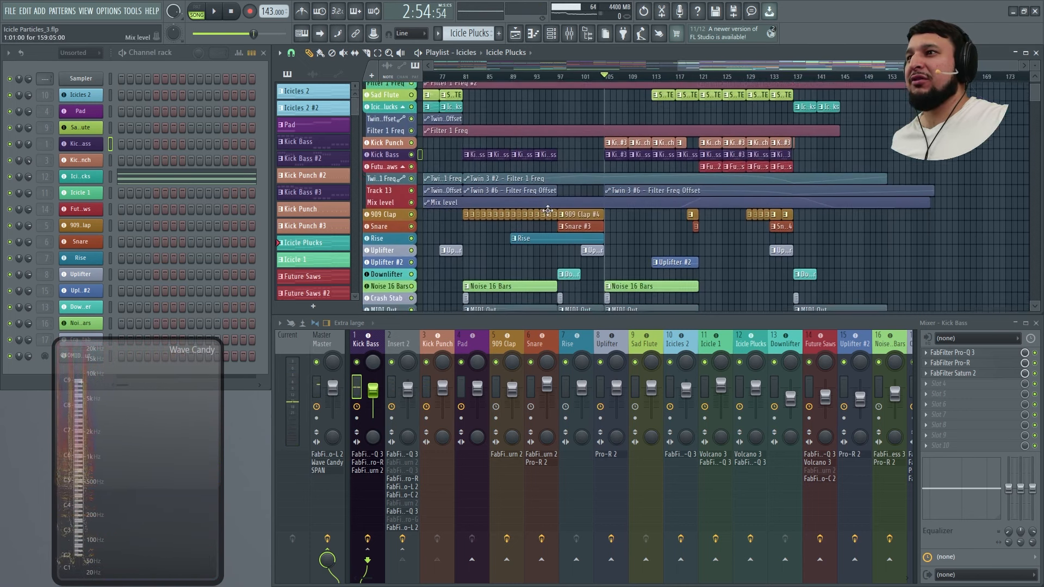
{"action": "left_click_drag", "start_coordinate": [543, 213], "coordinate": [656, 101]}
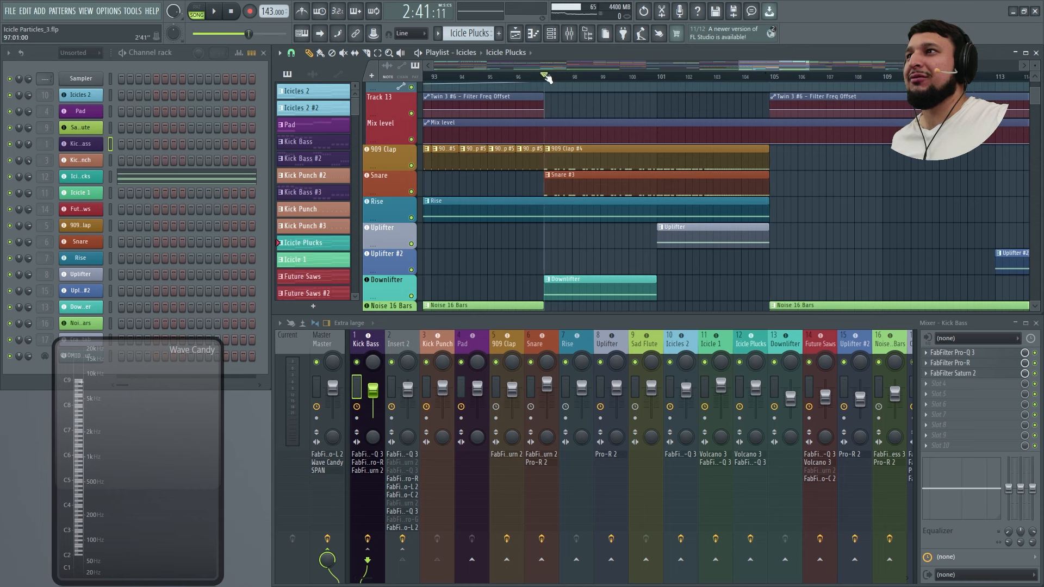
{"action": "right_click", "coordinate": [411, 192]}
{"action": "key", "text": "space"}
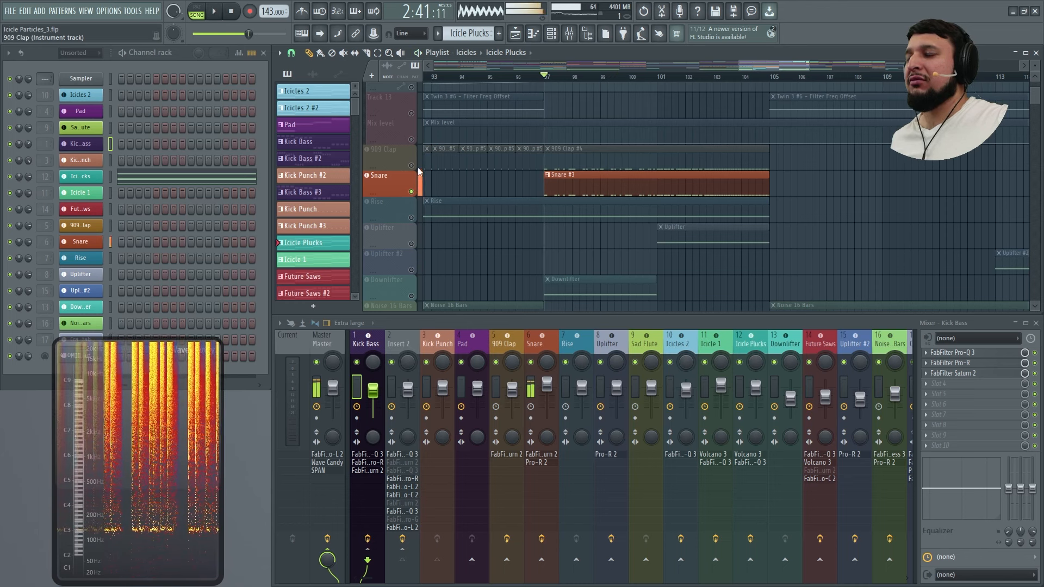
- Play the 909 Clap track soloed, select its 909 Clap #4 pattern, and view the FabFilter Saturn 2 on its mixer insert
{"action": "left_click", "coordinate": [412, 166], "text": "ctrl"}
{"action": "key", "text": "space"}
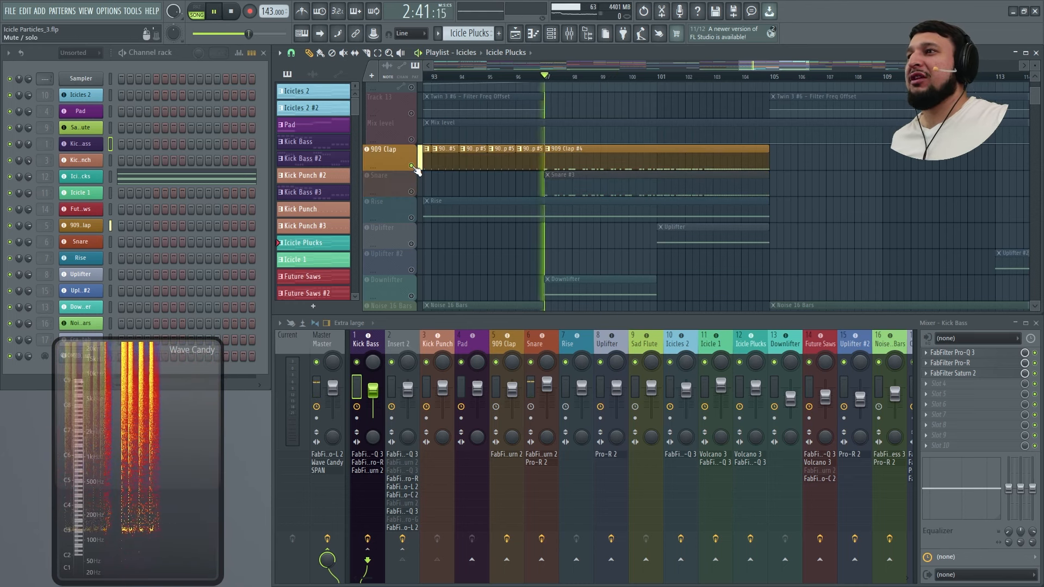
{"action": "left_click", "coordinate": [599, 154]}
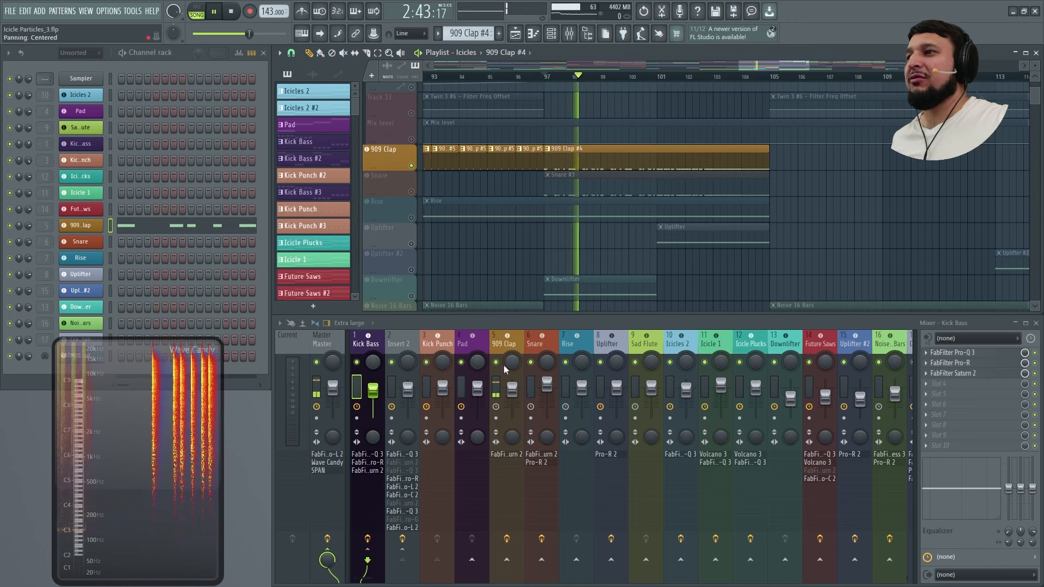
{"action": "left_click", "coordinate": [507, 339]}
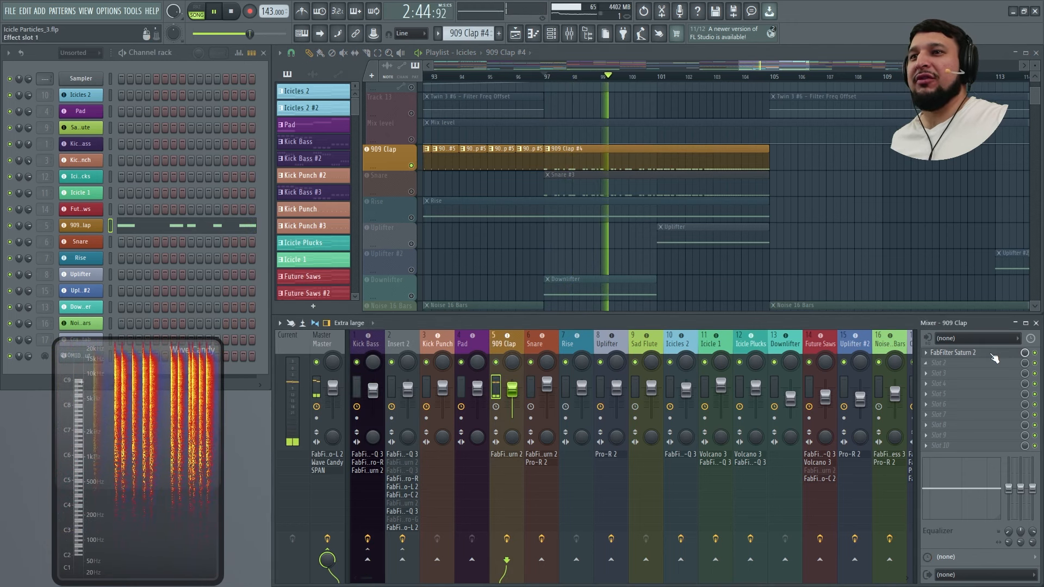
{"action": "left_click", "coordinate": [973, 352]}
{"action": "key", "text": "space"}
{"action": "left_click", "coordinate": [685, 130]}
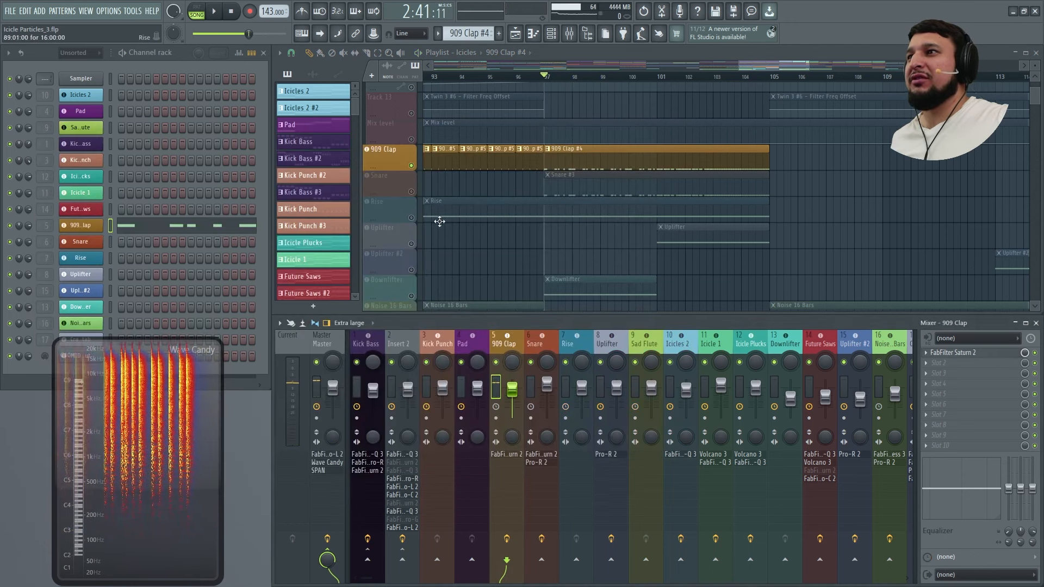
- Unmute the Snare track and play it together with the 909 Clap from bar 97
{"action": "left_click", "coordinate": [412, 192]}
{"action": "key", "text": "space"}
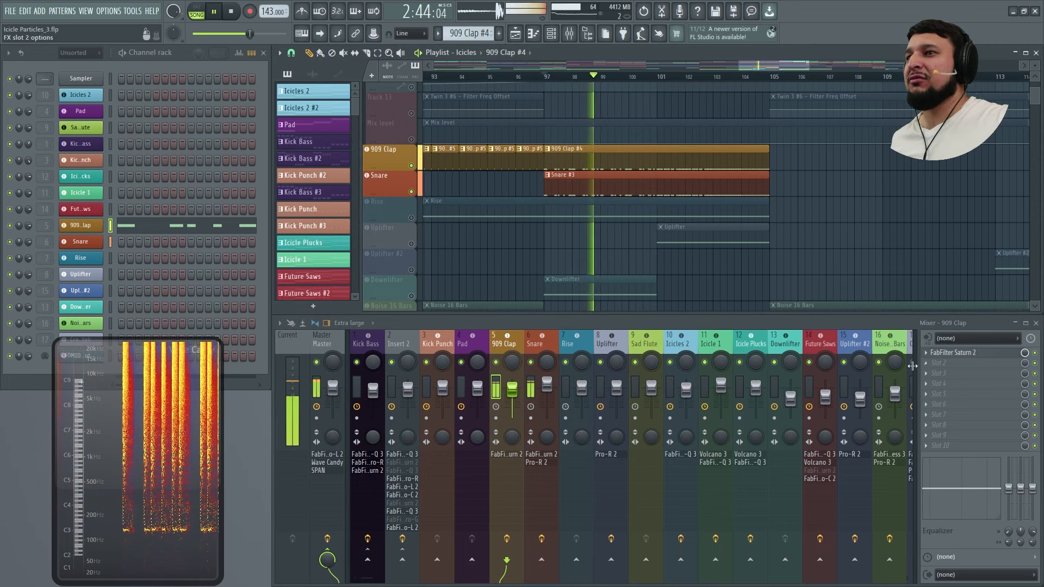
{"action": "key", "text": "space"}
- Try Band 1 Bass at +24 dB and Mid at +21.18 dB in the 909 Clap's Saturn 2 during playback, and undo both
{"action": "left_click", "coordinate": [952, 353]}
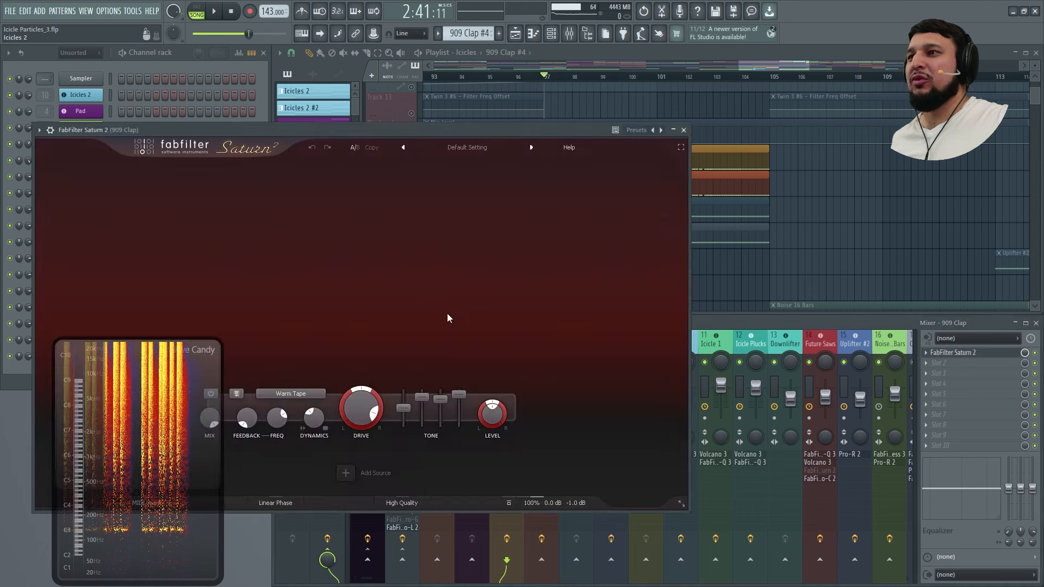
{"action": "key", "text": "space"}
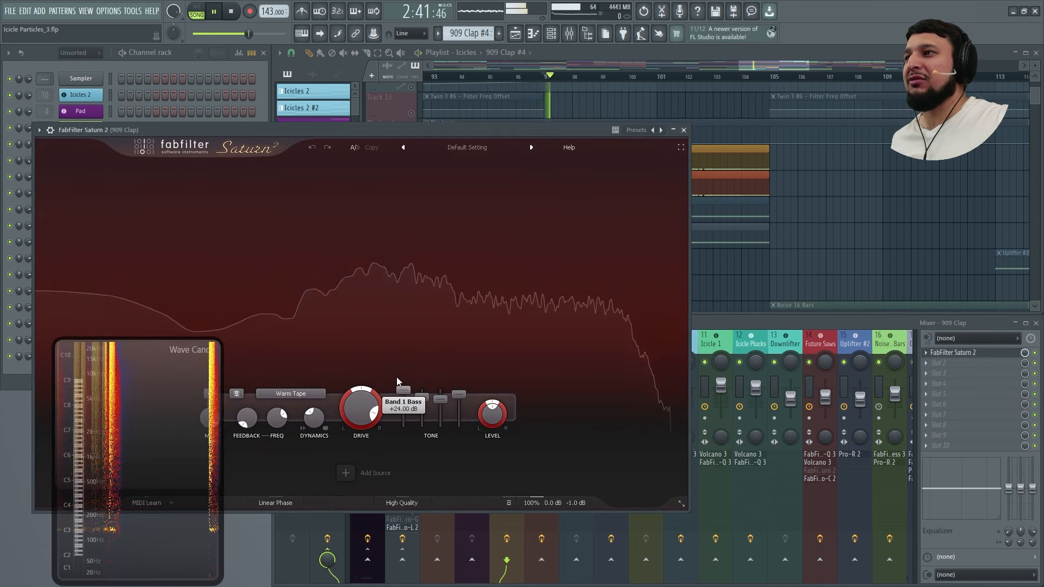
{"action": "left_click_drag", "start_coordinate": [422, 397], "coordinate": [416, 391]}
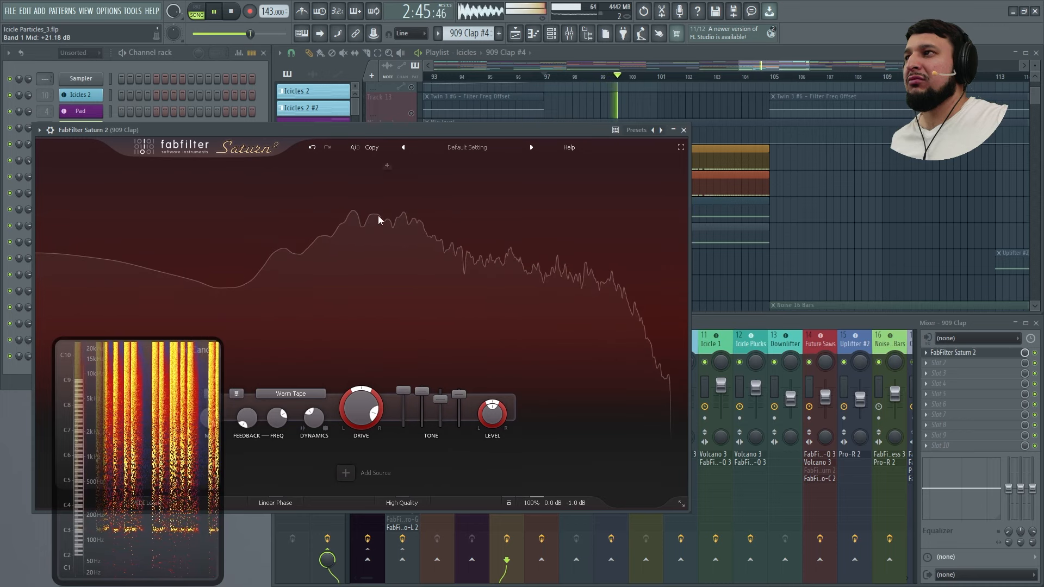
{"action": "left_click", "coordinate": [312, 147]}
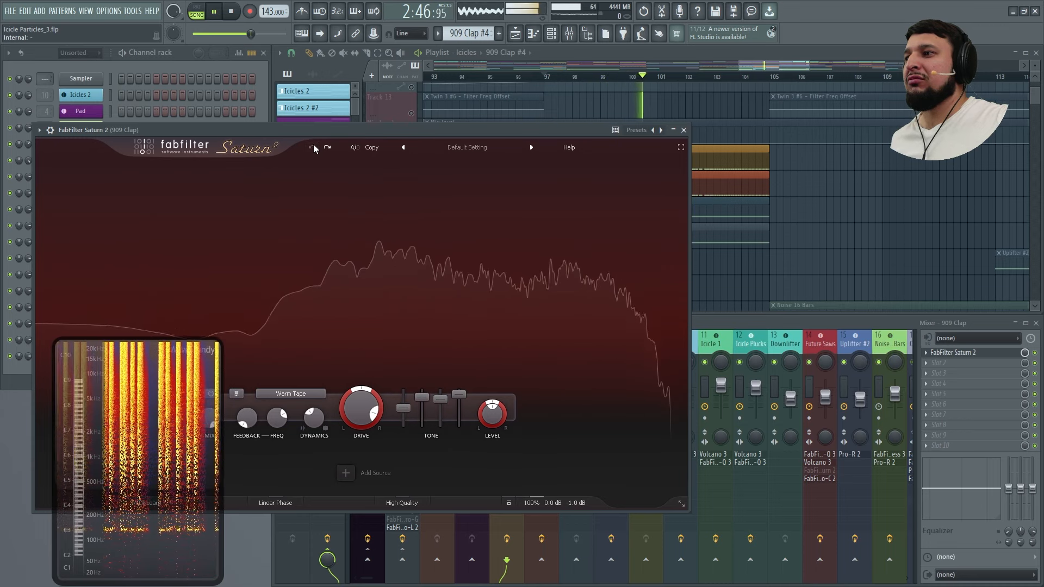
{"action": "left_click", "coordinate": [683, 130]}
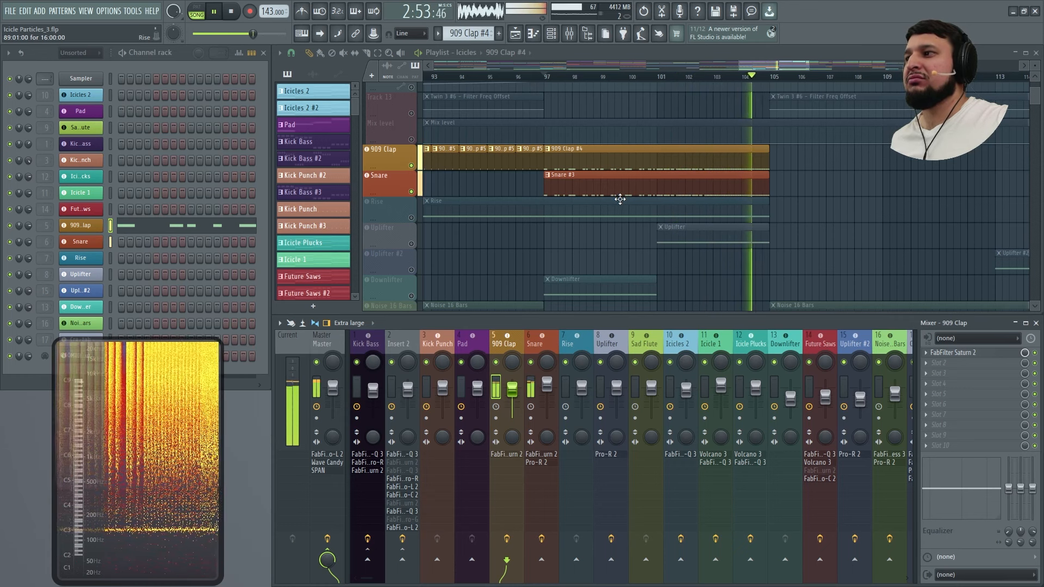
{"action": "key", "text": "space"}
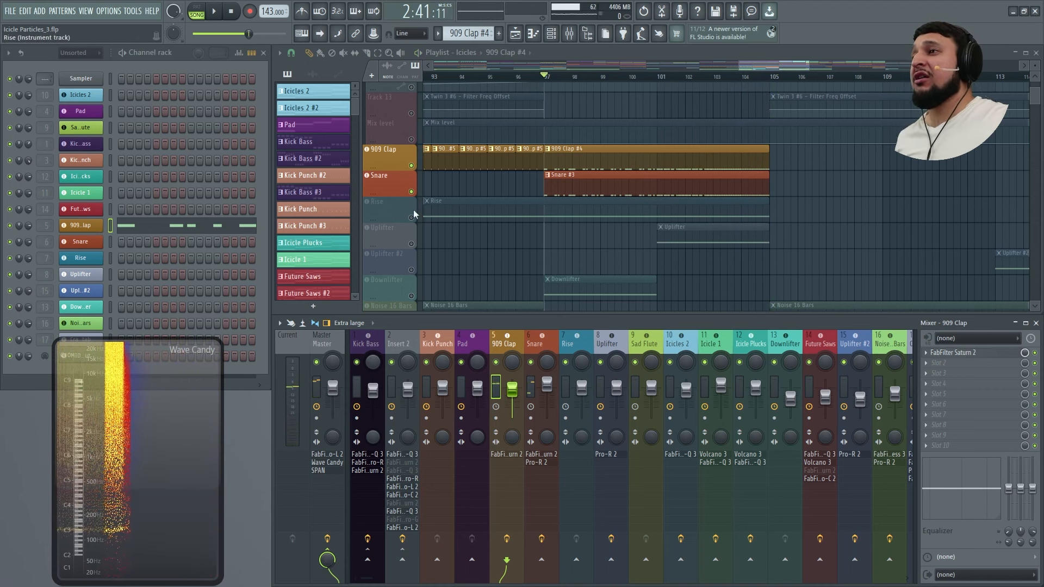
- Clear the track solo so that every playlist track plays, and show the whole arrangement
{"action": "left_click", "coordinate": [420, 216]}
{"action": "right_click", "coordinate": [412, 218]}
{"action": "right_click", "coordinate": [412, 217]}
{"action": "right_click", "coordinate": [568, 230], "text": "ctrl"}
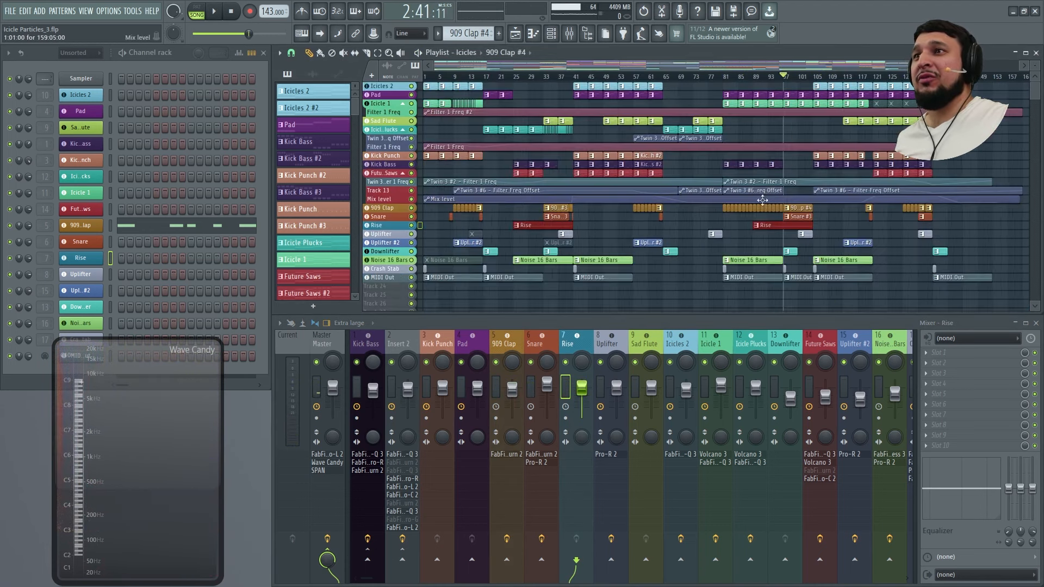
- Open the original Icicle Particles project from the current project's data files, discarding the changes to Icicle Particles_3
{"action": "key", "text": "alt+F8"}
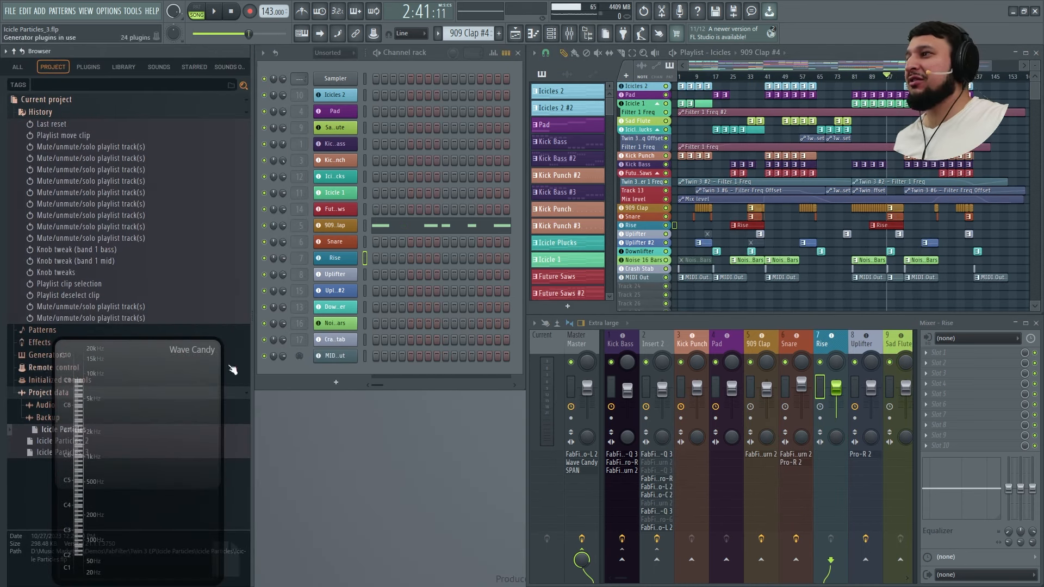
{"action": "right_click", "coordinate": [97, 430]}
{"action": "left_click", "coordinate": [137, 433]}
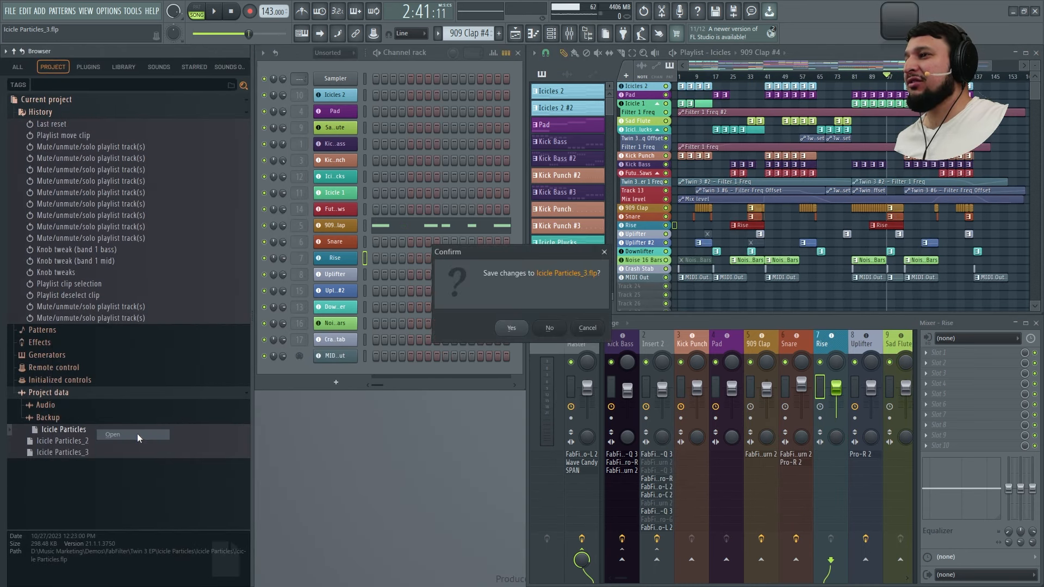
{"action": "left_click", "coordinate": [551, 327]}
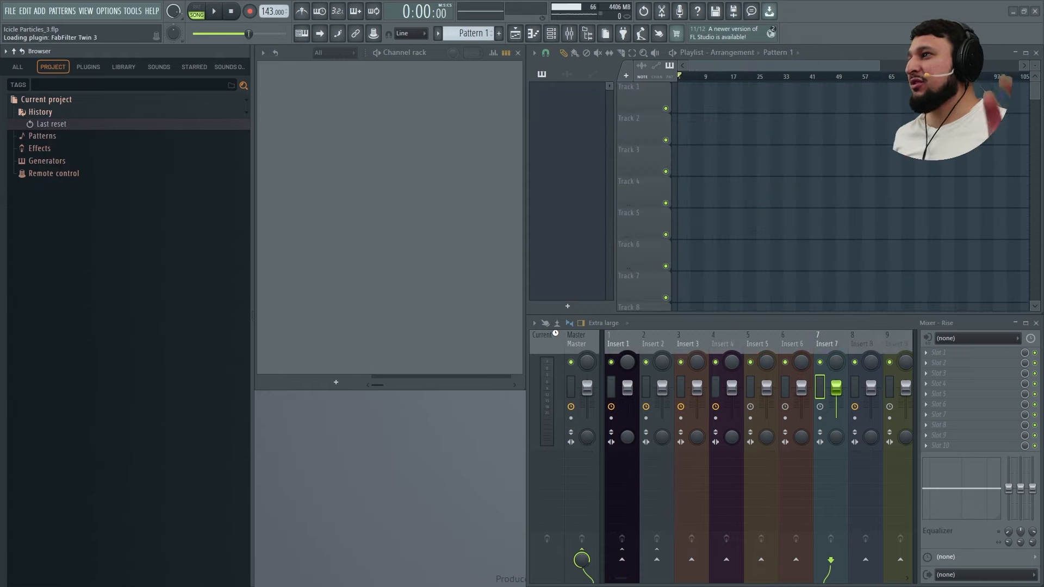
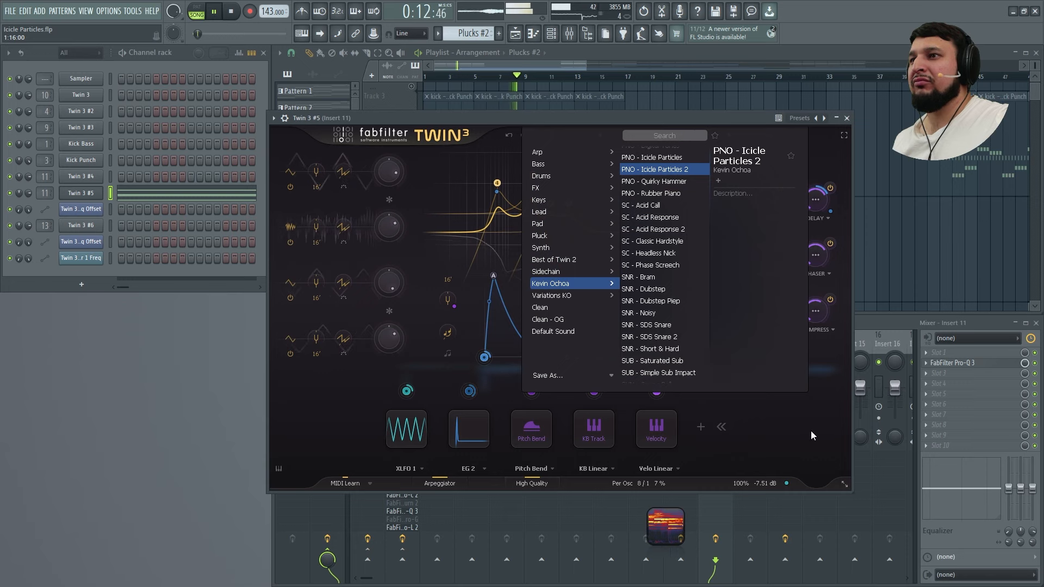
- Stop playback and review Twin 3 #5's PNO - Icicle Particles 2 preset in the preset list and XLFO 1's modulation targets
{"action": "left_click", "coordinate": [811, 431]}
{"action": "key", "text": "space"}
{"action": "left_click", "coordinate": [660, 135]}
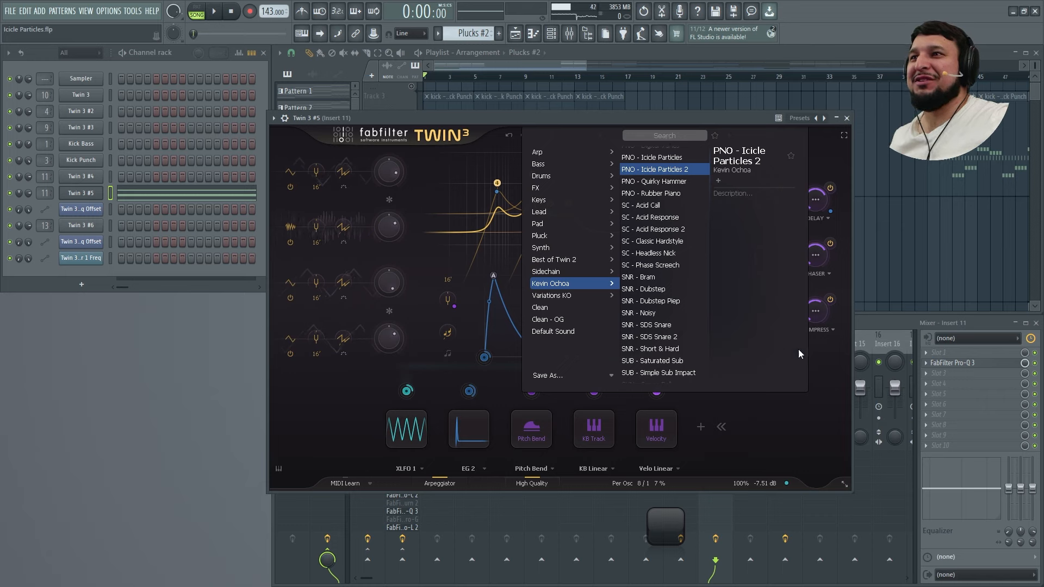
{"action": "left_click", "coordinate": [814, 410]}
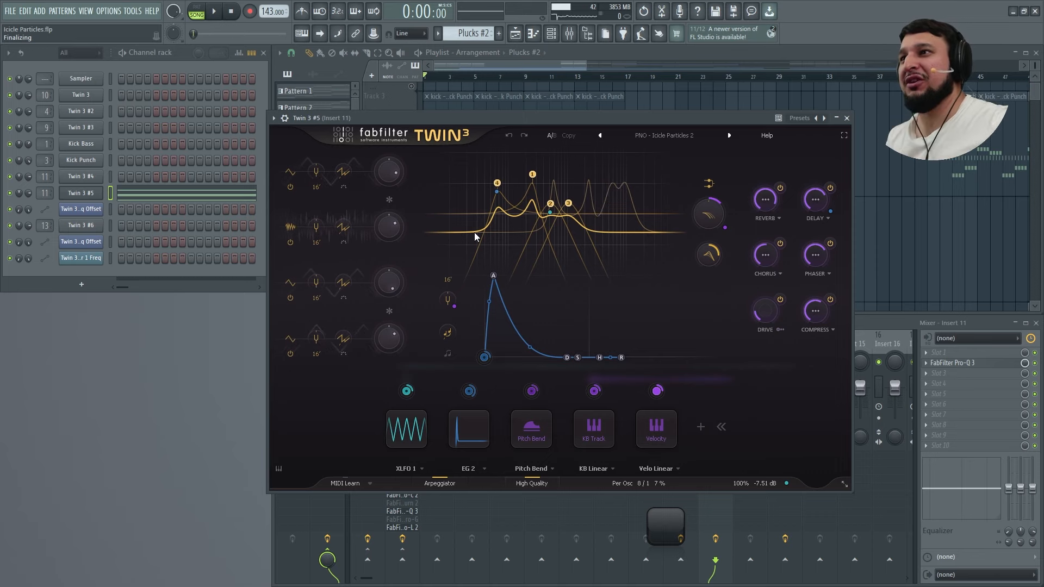
{"action": "left_click", "coordinate": [406, 429]}
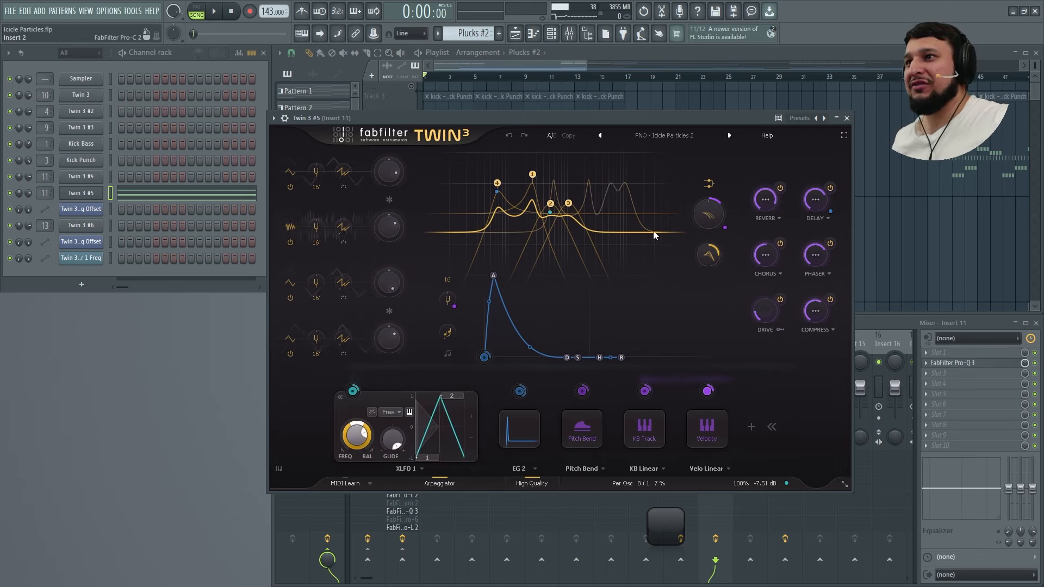
{"action": "mouse_move", "coordinate": [358, 383]}
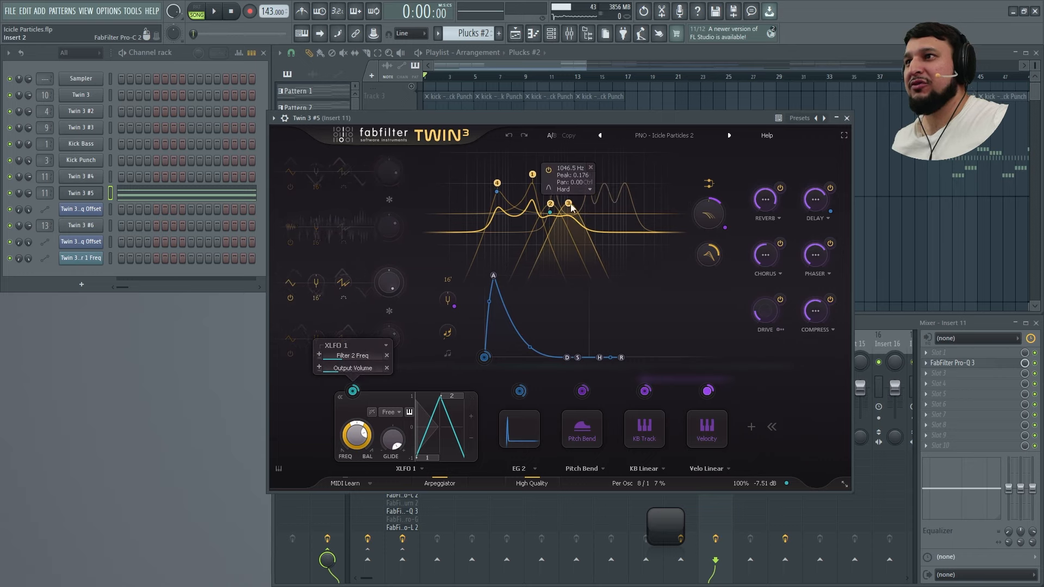
- Play the arrangement and bypass Filter 2 in Twin 3 #5 for comparison, turning it back on during playback
{"action": "key", "text": "space"}
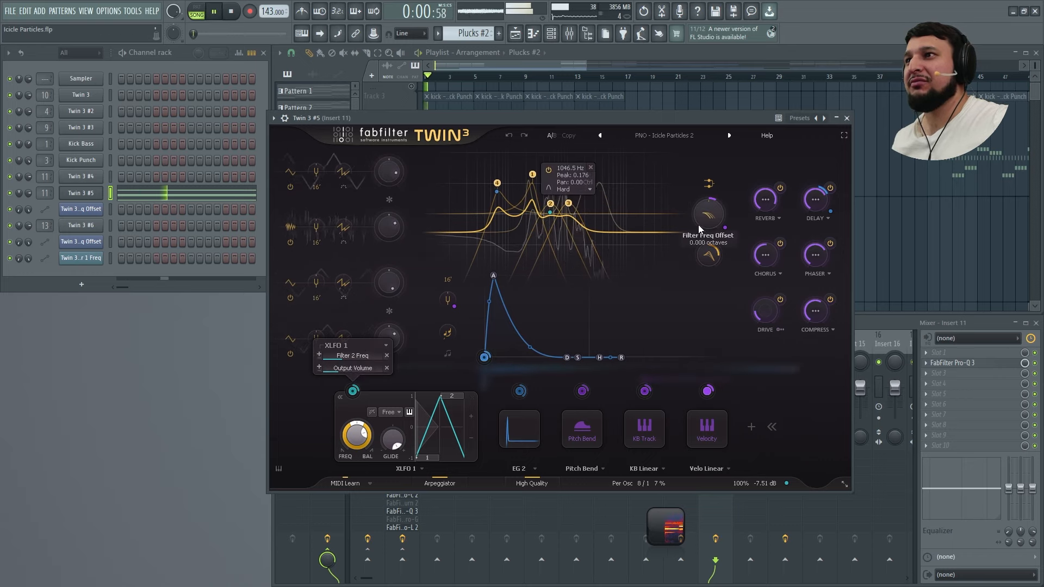
{"action": "left_click", "coordinate": [550, 204]}
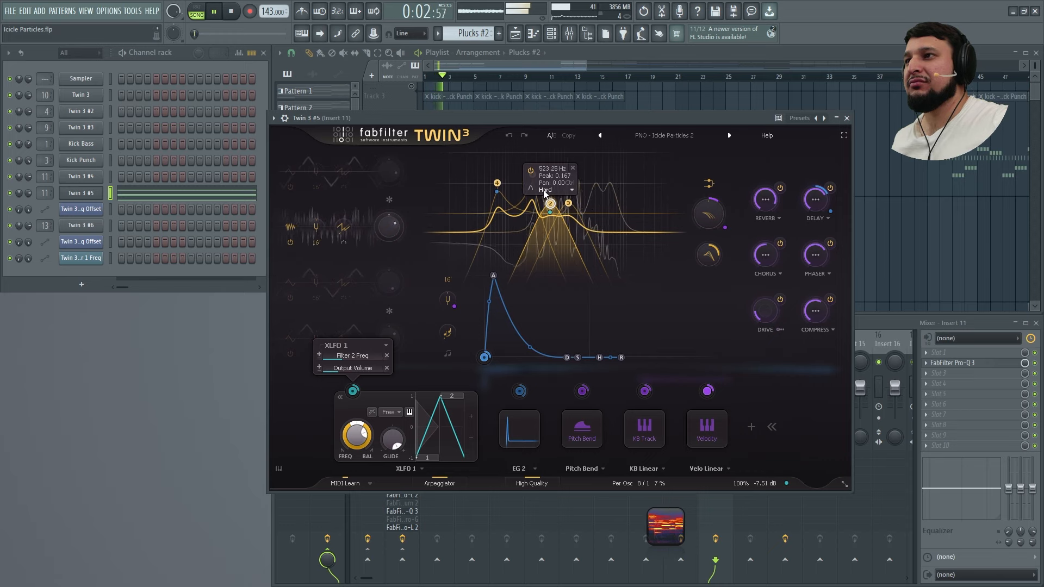
{"action": "left_click", "coordinate": [530, 172]}
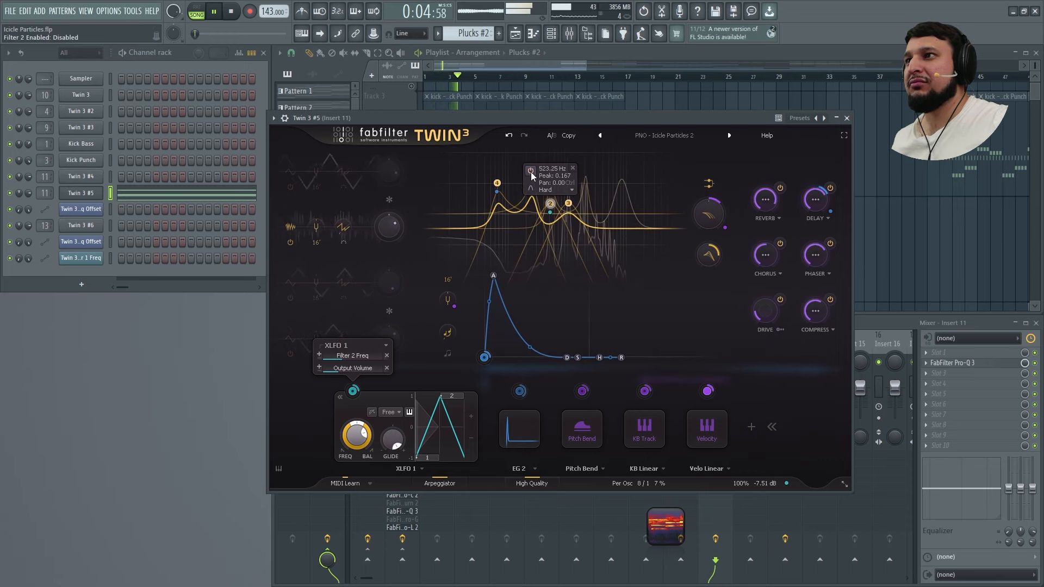
{"action": "left_click", "coordinate": [530, 172]}
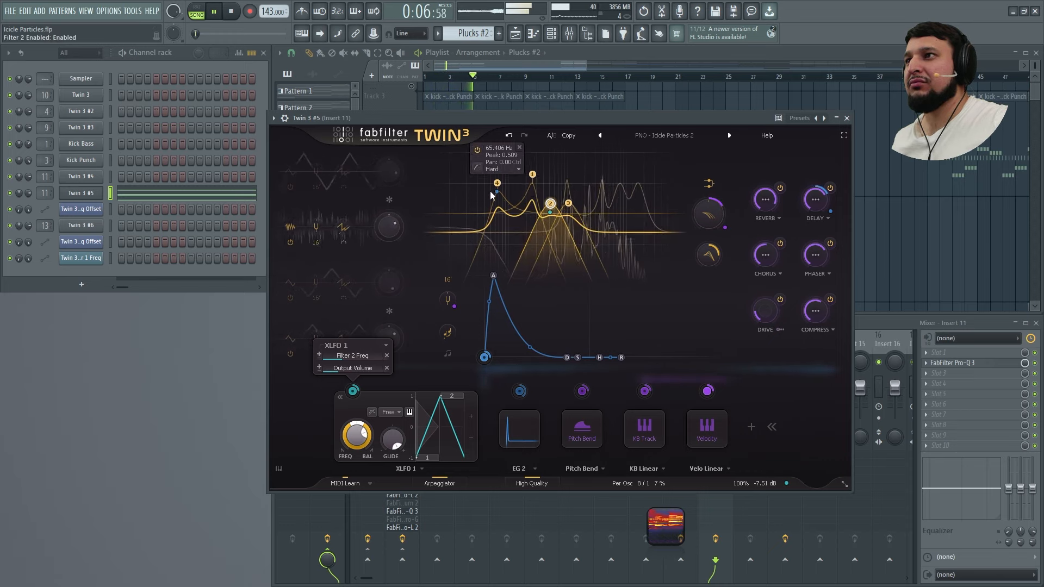
- Disable Filters 4, 1 and 3 during playback, compare Filter 2 off and on, and stop playback
{"action": "left_click", "coordinate": [478, 149]}
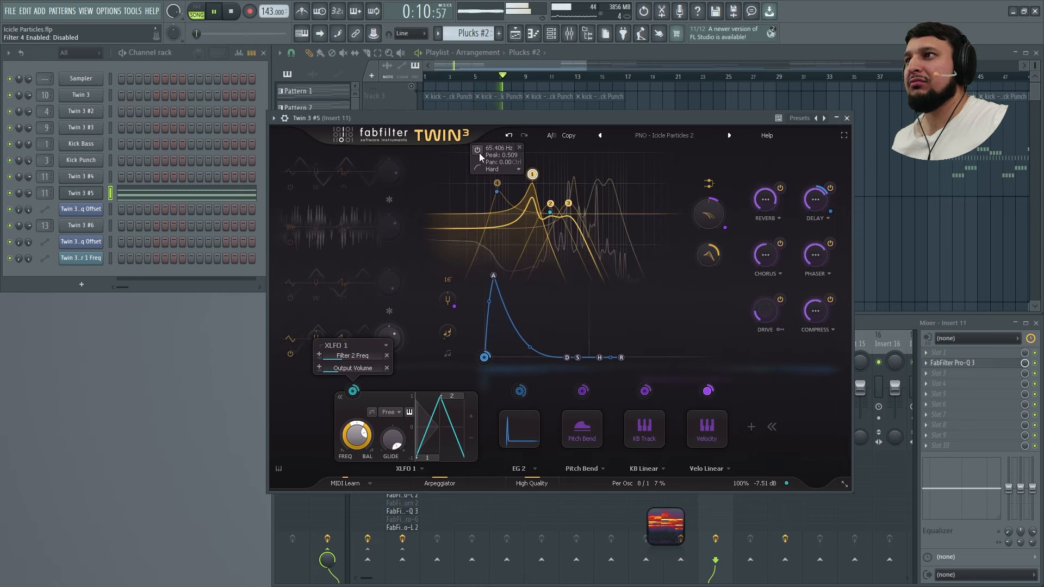
{"action": "left_click", "coordinate": [514, 194]}
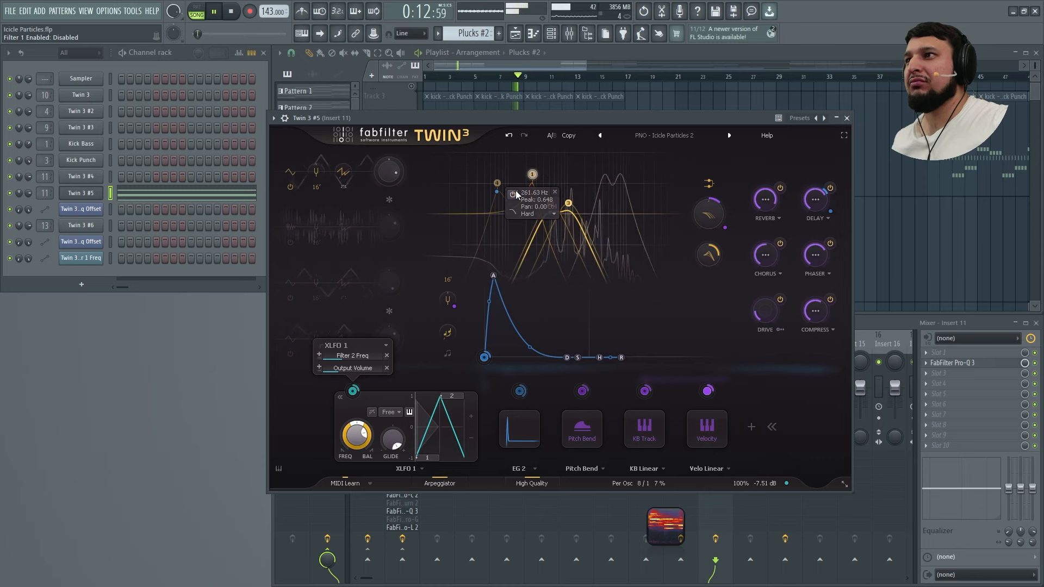
{"action": "left_click", "coordinate": [568, 203]}
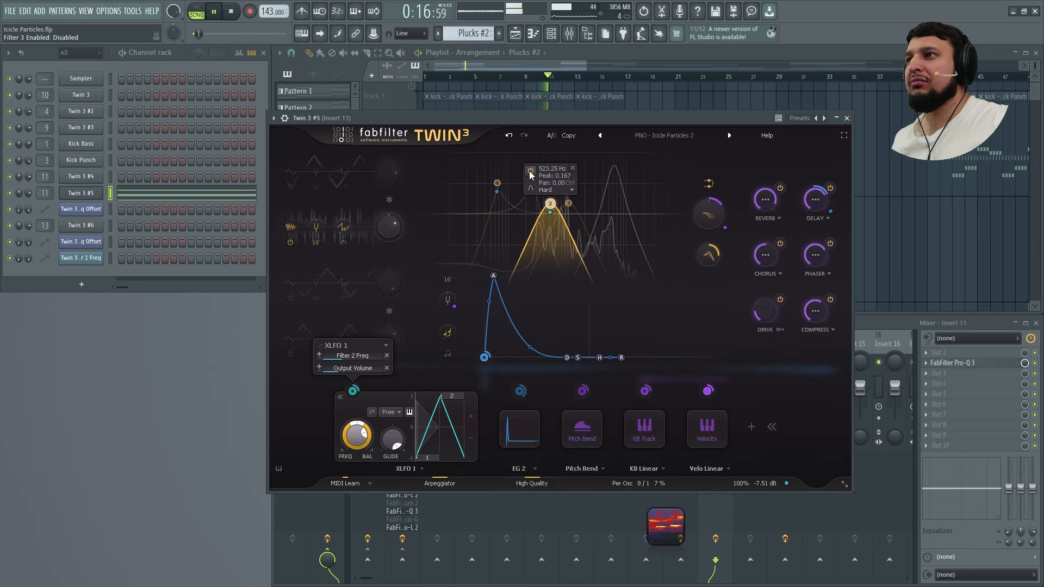
{"action": "left_click", "coordinate": [530, 172]}
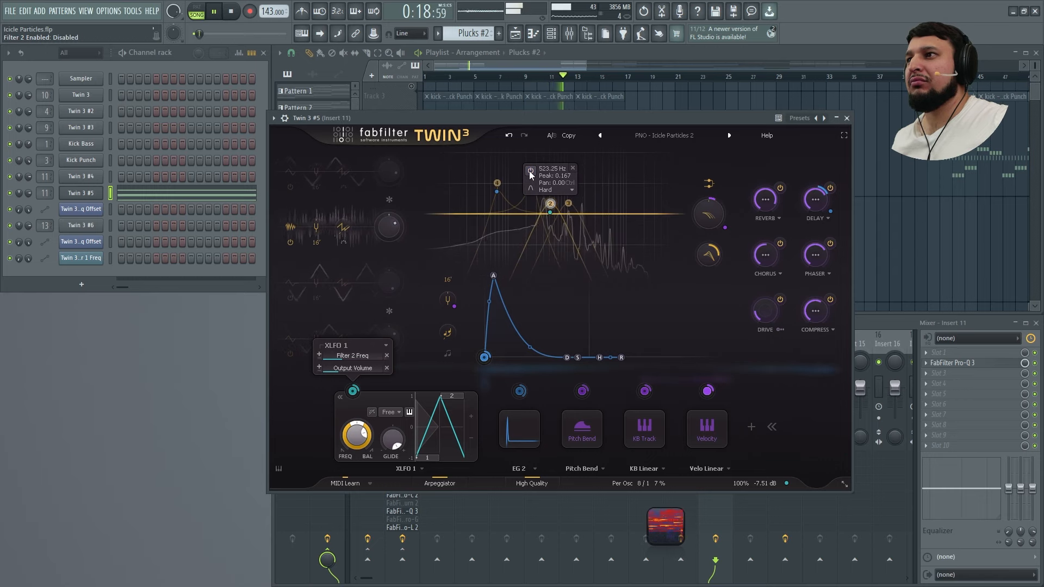
{"action": "left_click", "coordinate": [530, 171]}
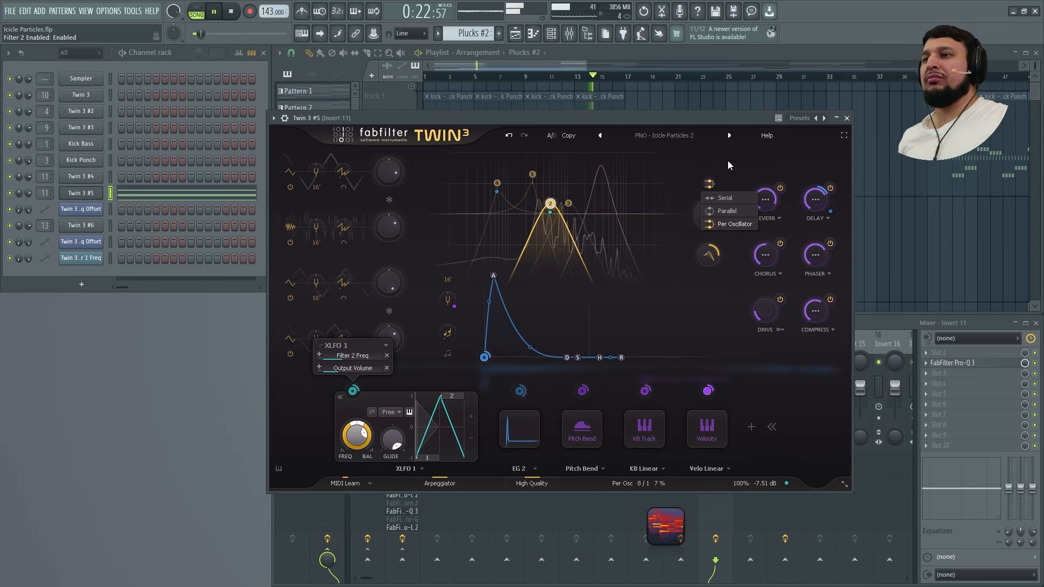
{"action": "key", "text": "space"}
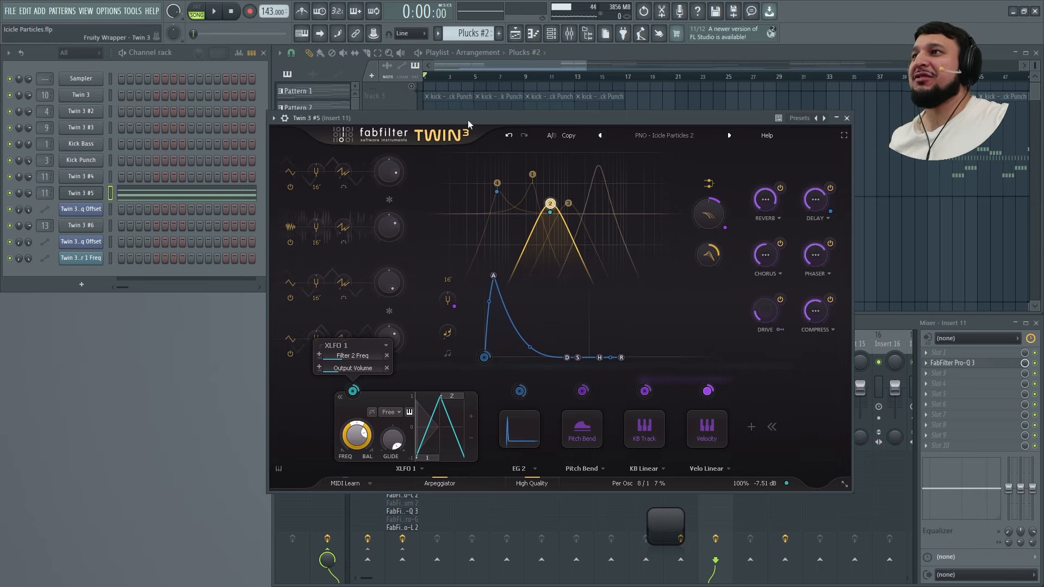
- Play Filter 2 alone, add Filter 4, and re-enable Filters 1 and 3 to hear all four filters together
{"action": "key", "text": "space"}
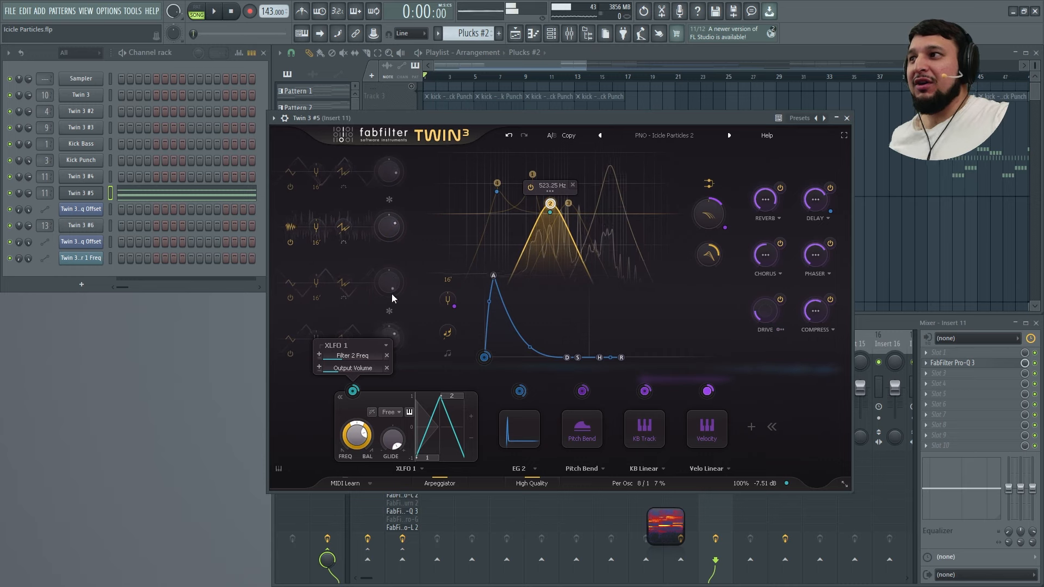
{"action": "key", "text": "space"}
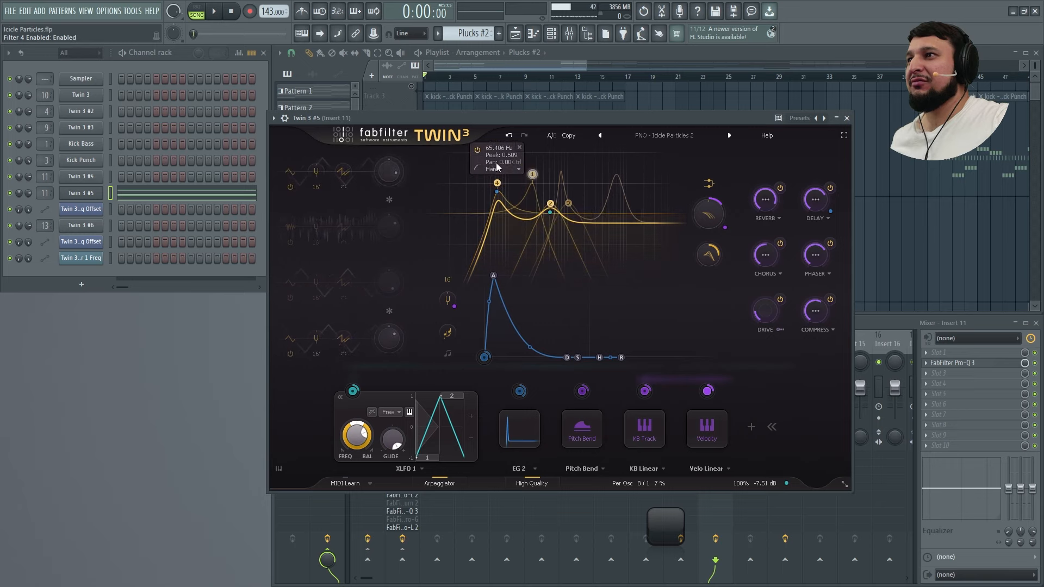
{"action": "key", "text": "space"}
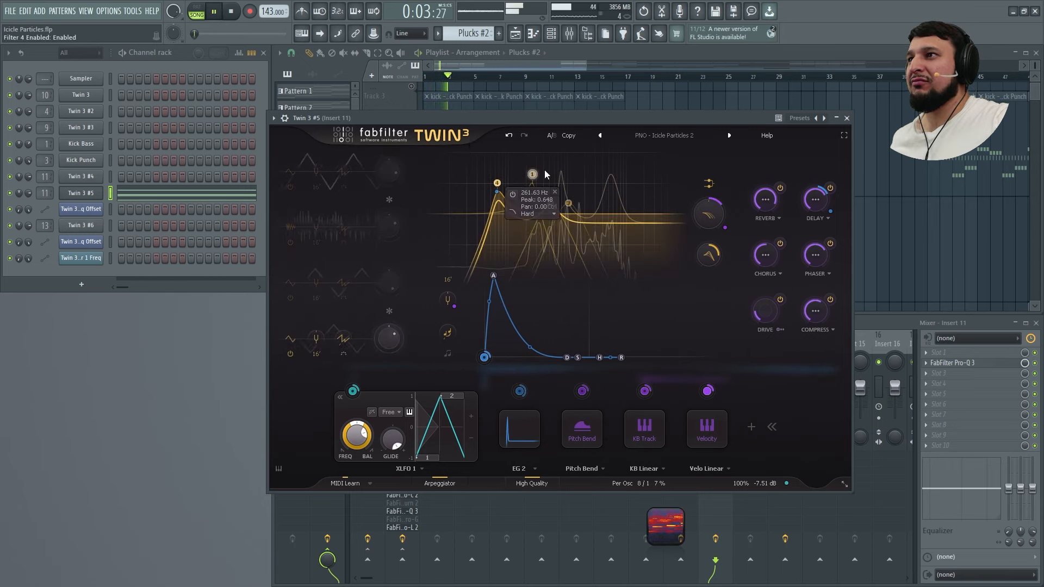
{"action": "key", "text": "space"}
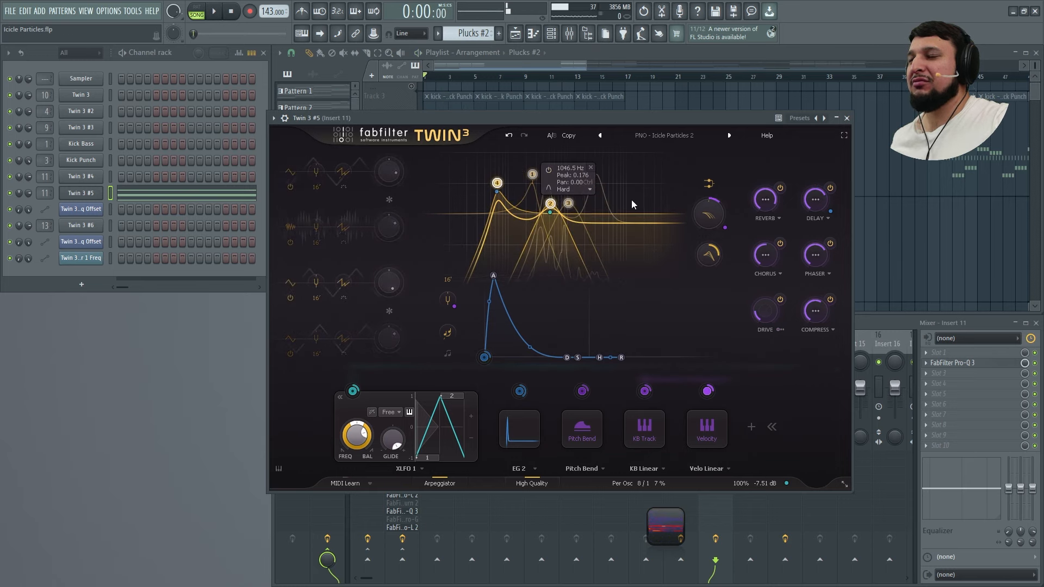
{"action": "left_click", "coordinate": [549, 170]}
{"action": "key", "text": "space"}
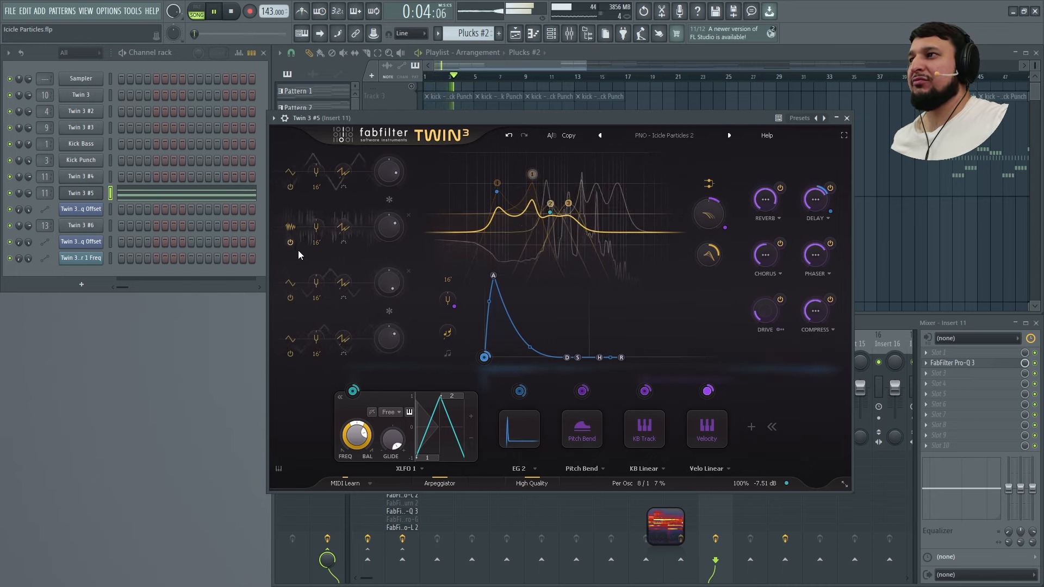
{"action": "mouse_move", "coordinate": [532, 176]}
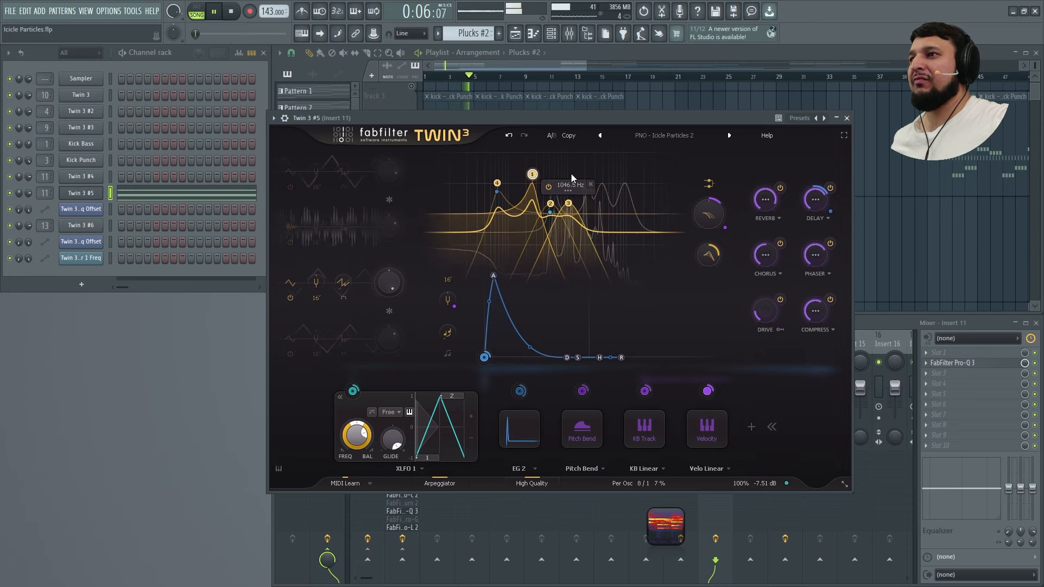
{"action": "key", "text": "space"}
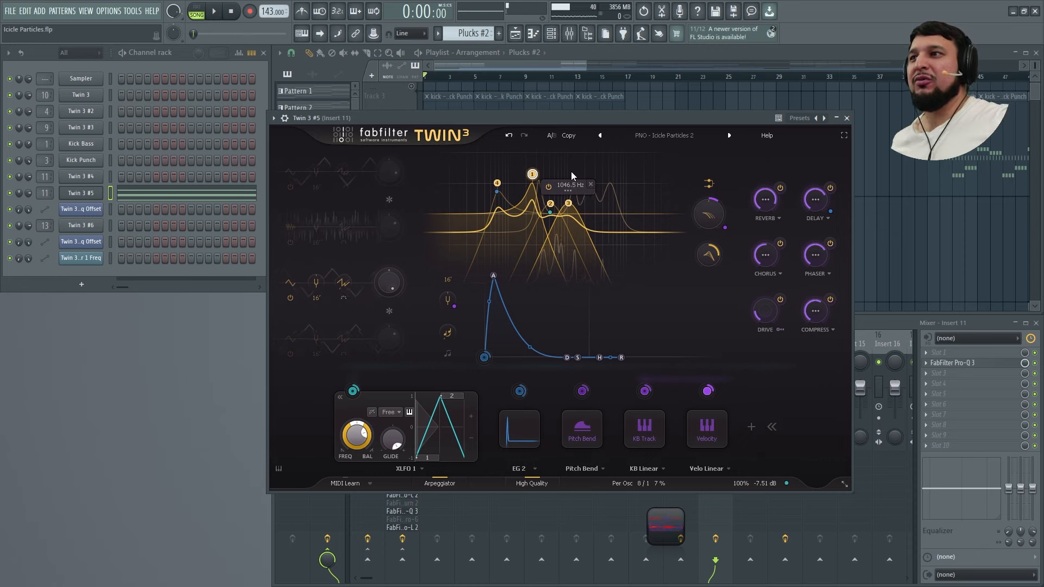
- Show the Reverb settings in Twin 3 #5 and bypass the Reverb while playing the plucks
{"action": "left_click", "coordinate": [766, 201]}
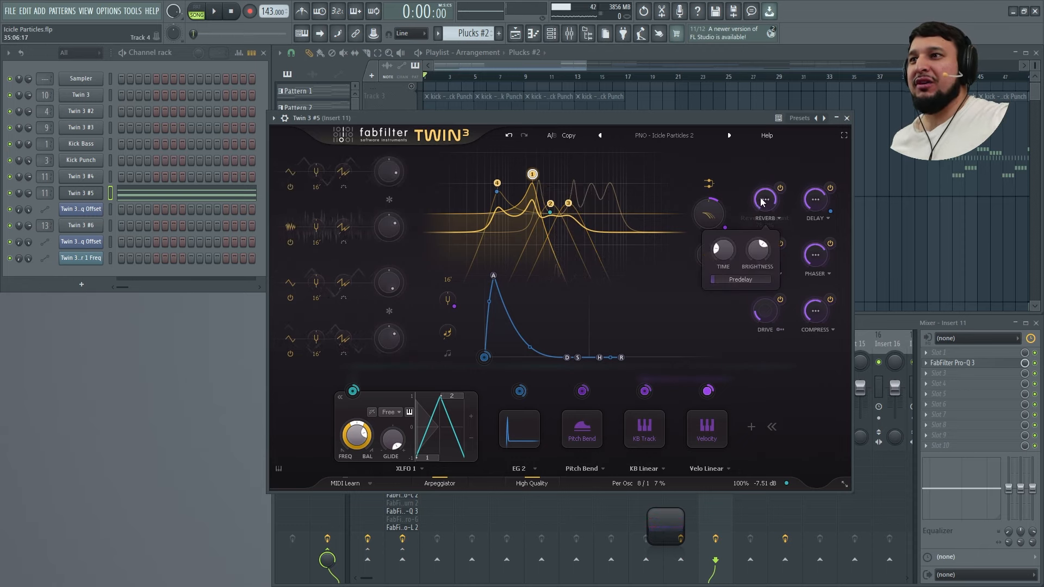
{"action": "key", "text": "space"}
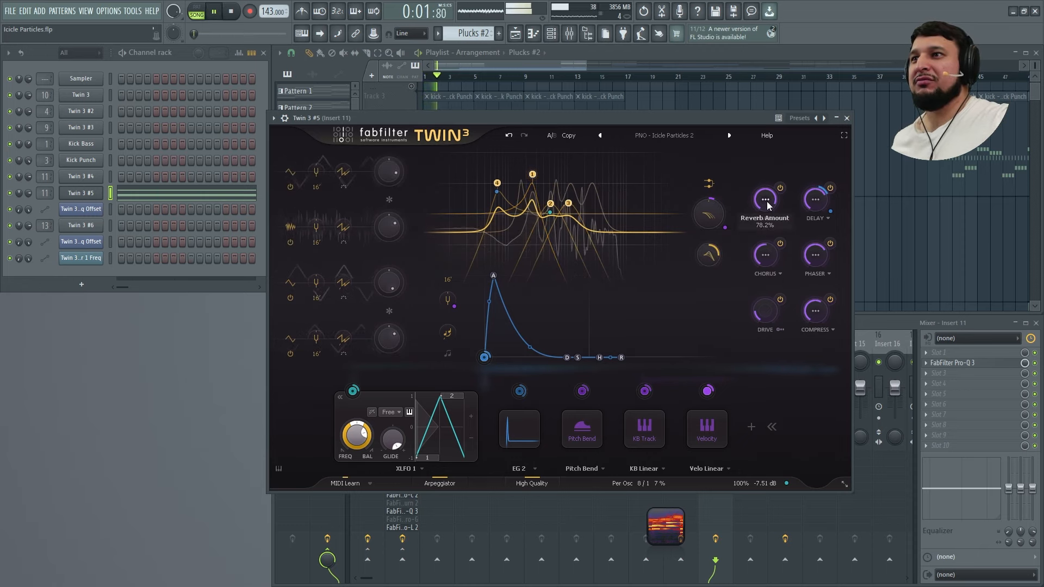
{"action": "left_click", "coordinate": [779, 188]}
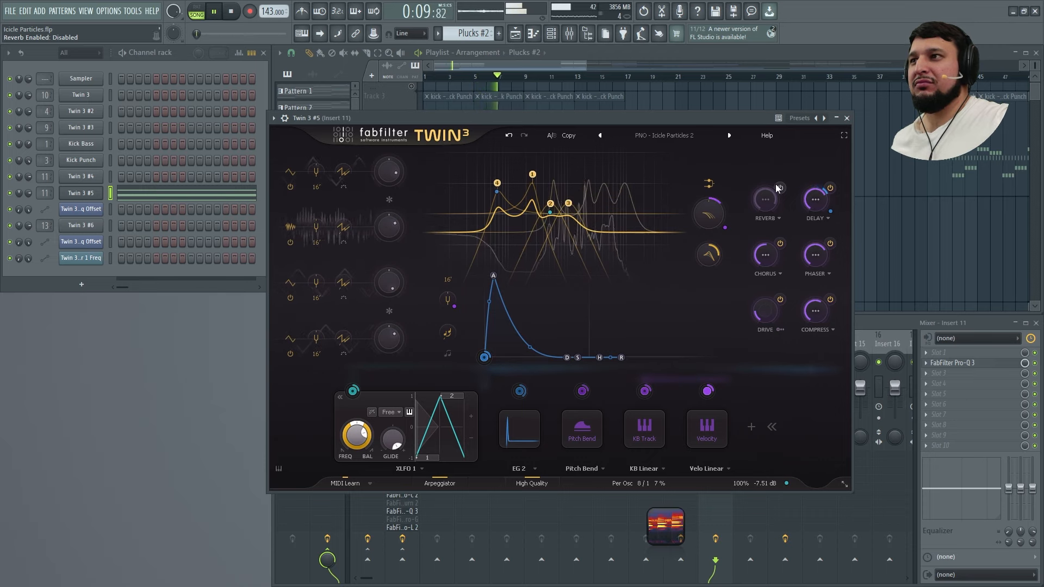
{"action": "key", "text": "space"}
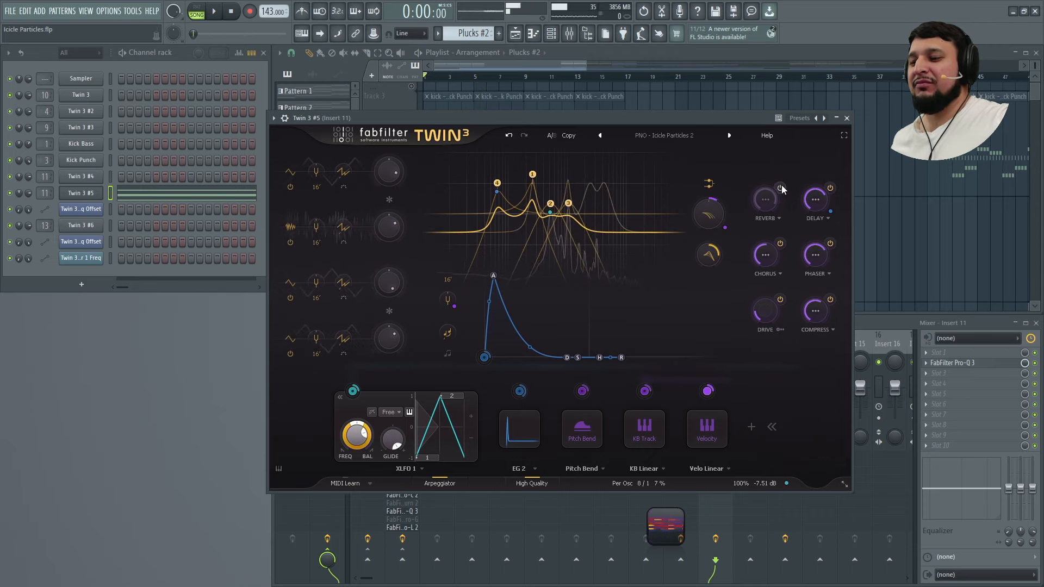
- Bypass the Delay as well, play the plucks without either effect, and re-enable the Reverb
{"action": "left_click", "coordinate": [831, 188]}
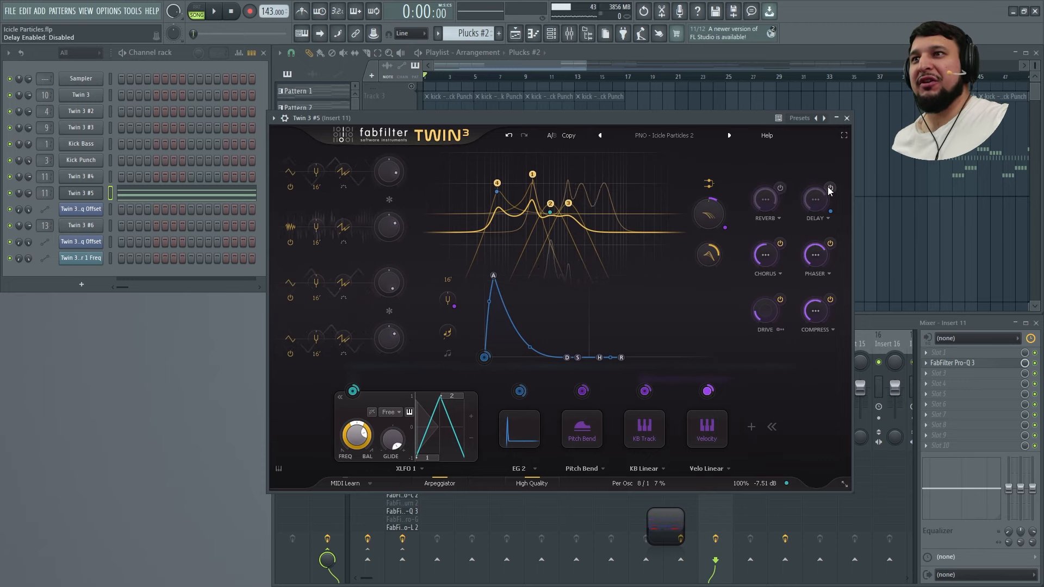
{"action": "key", "text": "space"}
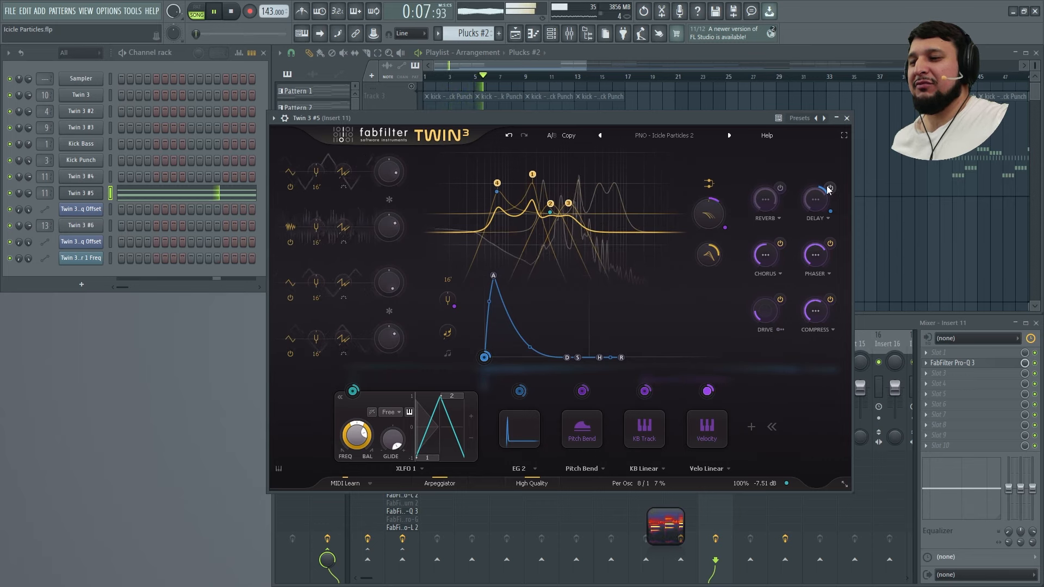
{"action": "key", "text": "space"}
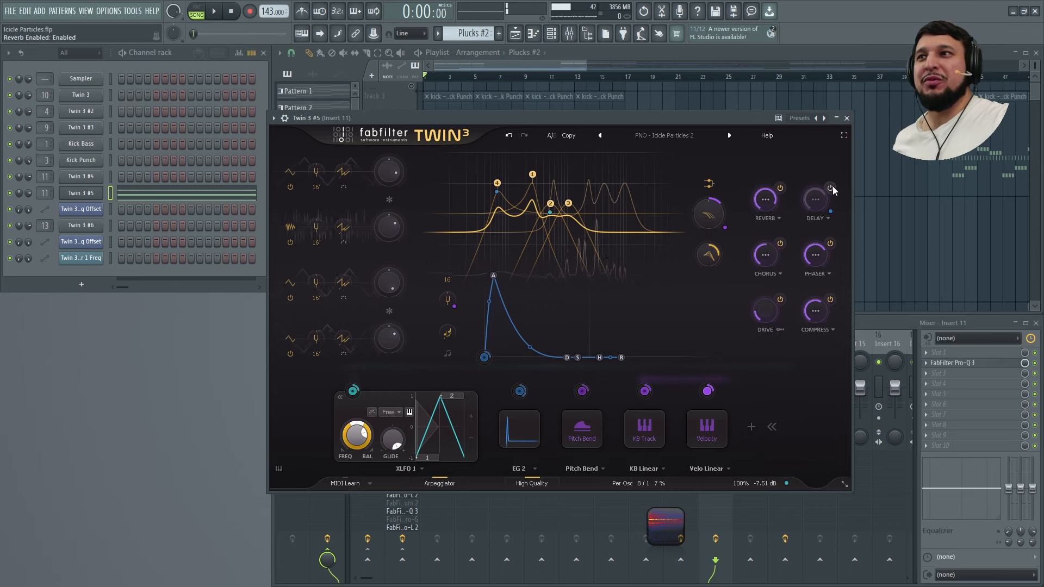
- Play the plucks with only the Delay bypassed, and turn the Delay back on during playback
{"action": "key", "text": "space"}
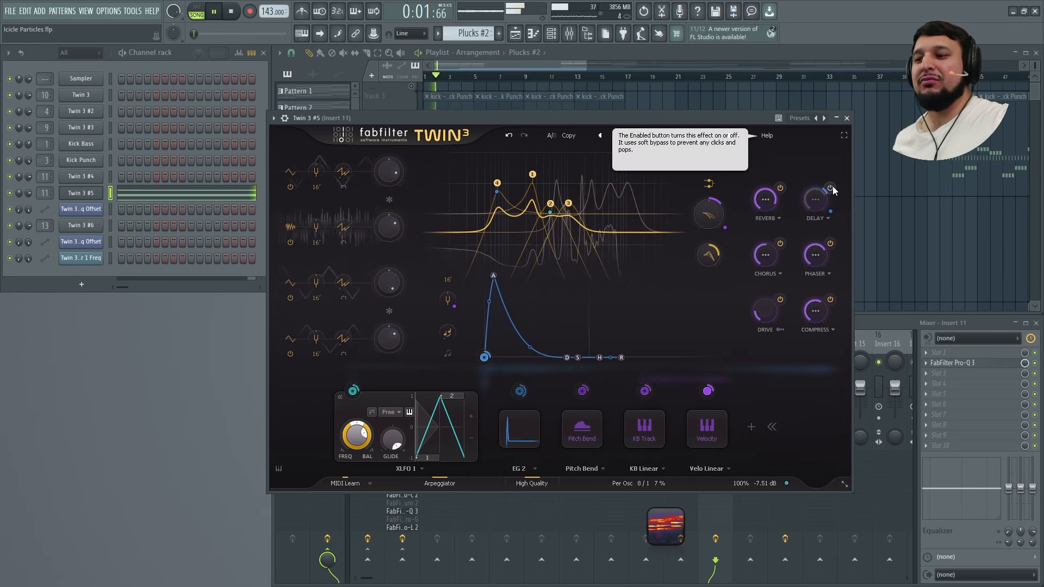
{"action": "left_click", "coordinate": [833, 189]}
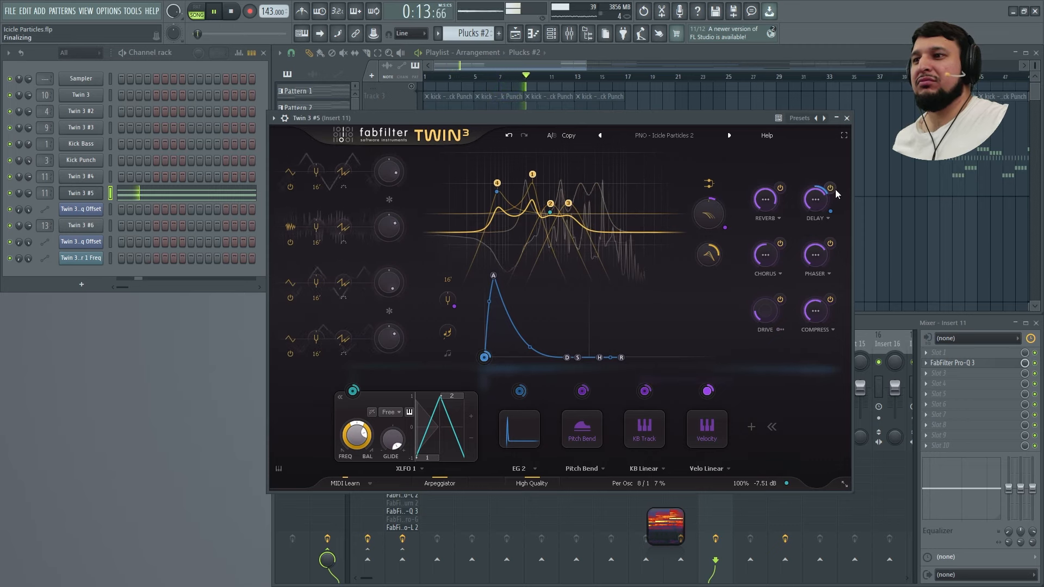
{"action": "key", "text": "space"}
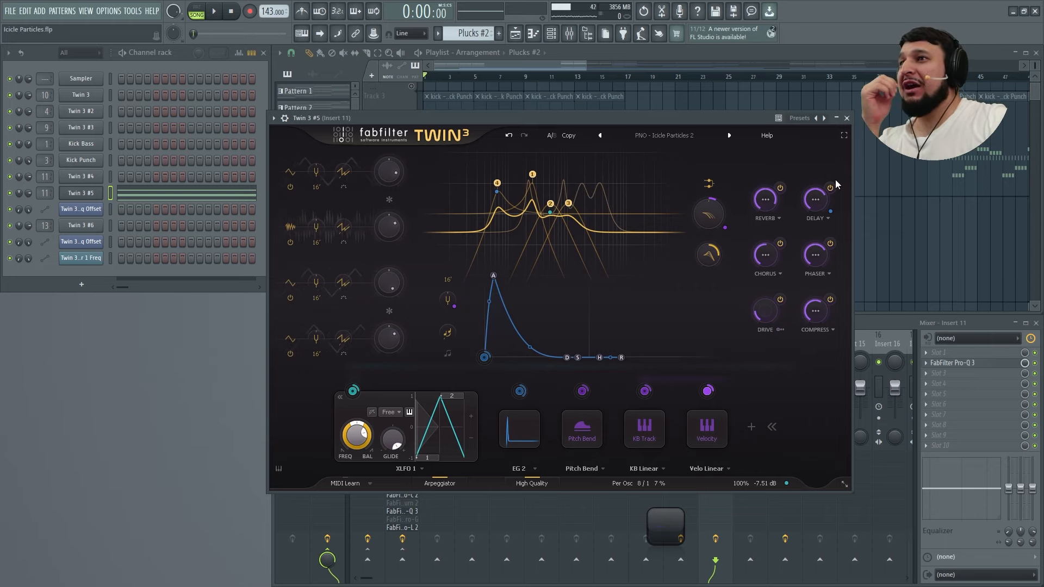
- Close Twin 3 #5, solo playlist Track 4 with the Pattern 1 clips, and open the pattern's Twin 3 synth
{"action": "left_click", "coordinate": [847, 117]}
{"action": "scroll", "coordinate": [585, 189], "scroll_direction": "down", "scroll_amount": 2}
{"action": "scroll", "coordinate": [586, 189], "scroll_direction": "down", "scroll_amount": 2}
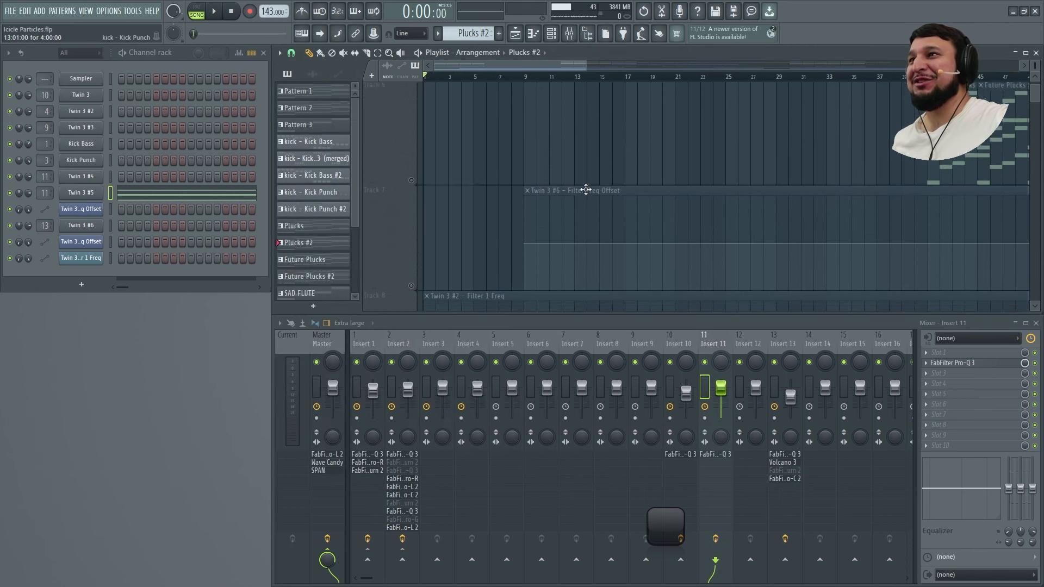
{"action": "scroll", "coordinate": [586, 189], "scroll_direction": "up", "scroll_amount": 1}
{"action": "scroll", "coordinate": [521, 199], "scroll_direction": "up", "scroll_amount": 1}
{"action": "scroll", "coordinate": [448, 183], "scroll_direction": "up", "scroll_amount": 1}
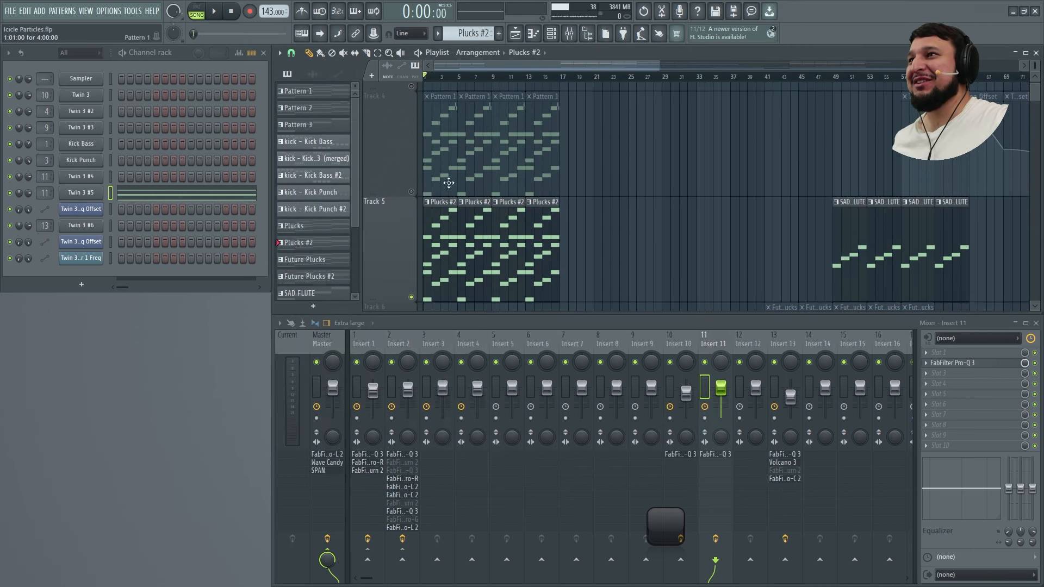
{"action": "right_click", "coordinate": [411, 193]}
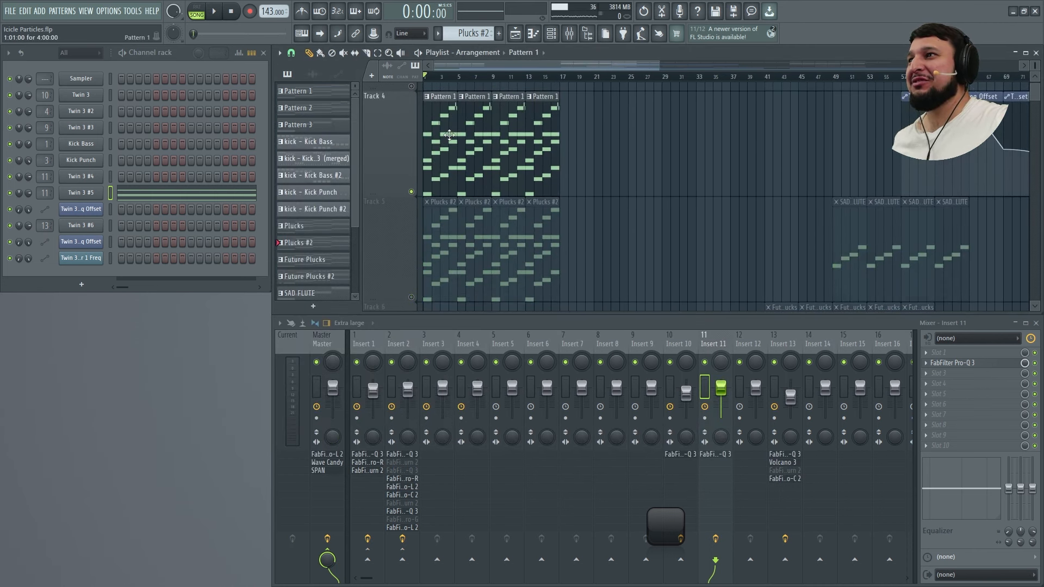
{"action": "left_click", "coordinate": [449, 135]}
{"action": "left_click", "coordinate": [89, 95]}
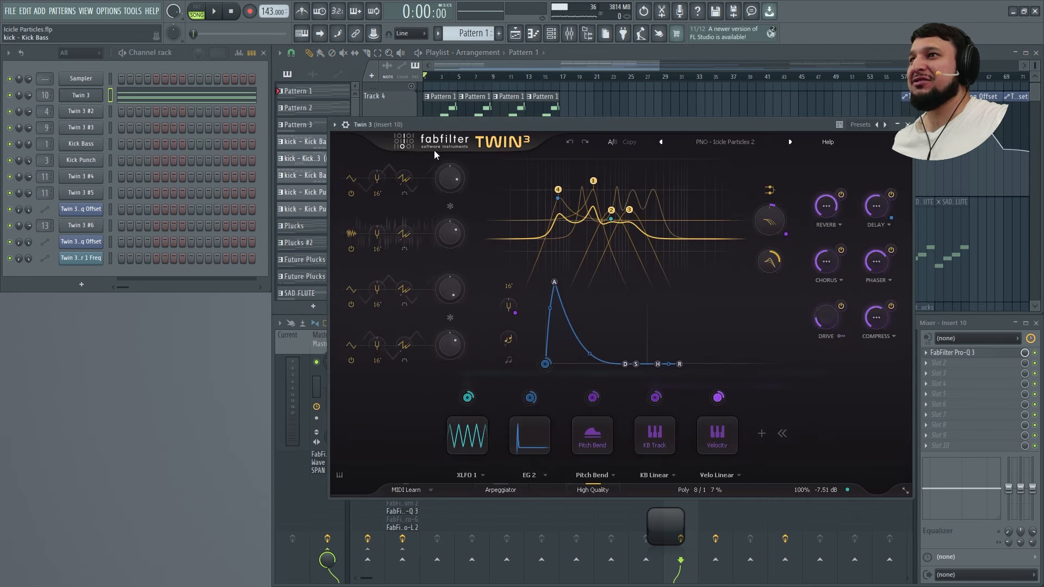
- Play the soloed Pattern 1 clips while comparing the Twin 3 and Twin 3 #5 synth settings, and stop and close Twin 3 #5
{"action": "key", "text": "space"}
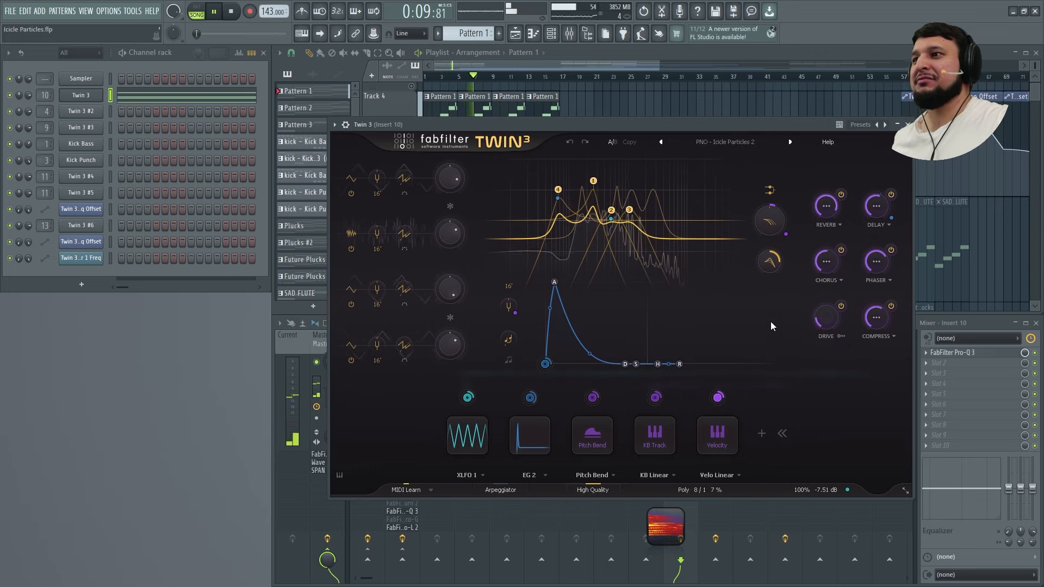
{"action": "left_click", "coordinate": [87, 196]}
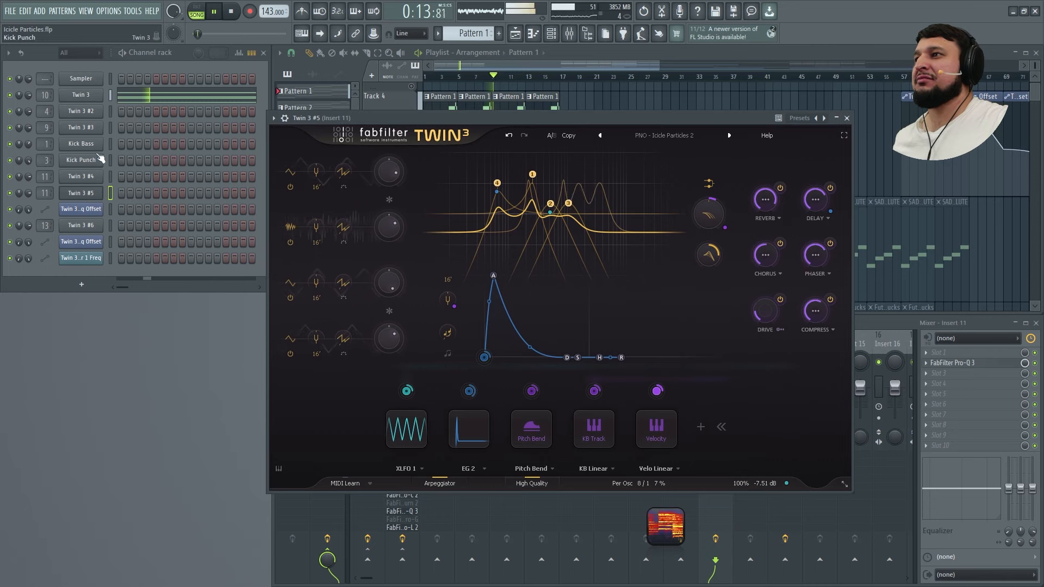
{"action": "left_click", "coordinate": [95, 101]}
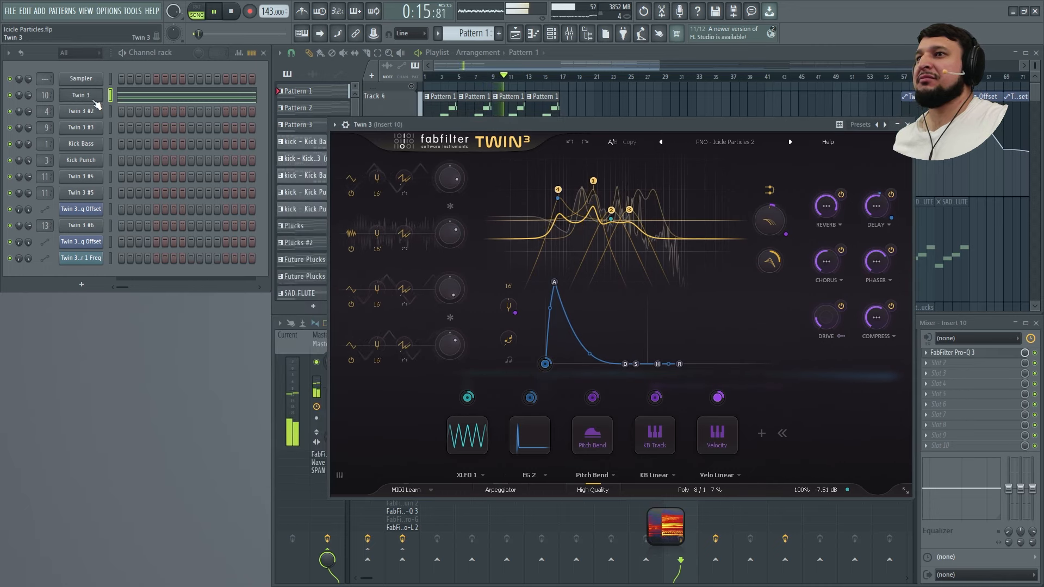
{"action": "left_click", "coordinate": [82, 195]}
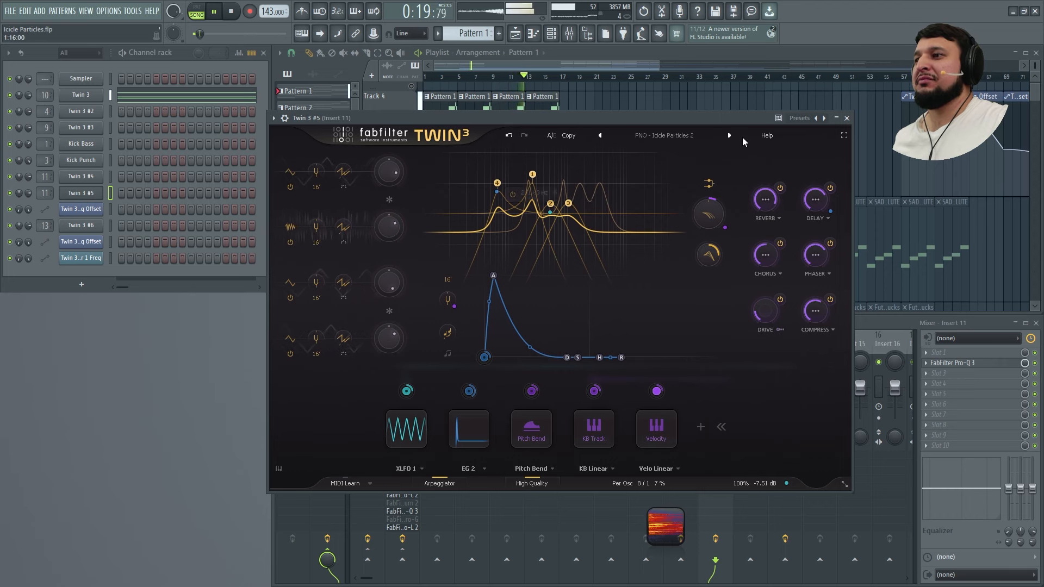
{"action": "key", "text": "space"}
{"action": "left_click", "coordinate": [847, 118]}
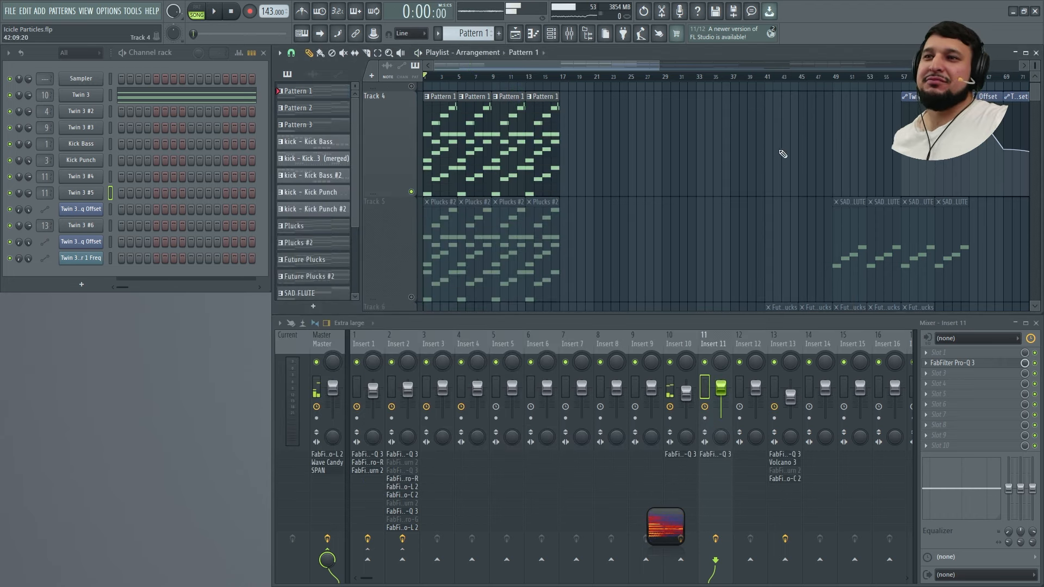
- Unsolo Track 4, solo Track 3 with the kick clips, and play it from the start
{"action": "right_click", "coordinate": [699, 193], "text": "ctrl"}
{"action": "left_click_drag", "start_coordinate": [610, 241], "coordinate": [403, 125]}
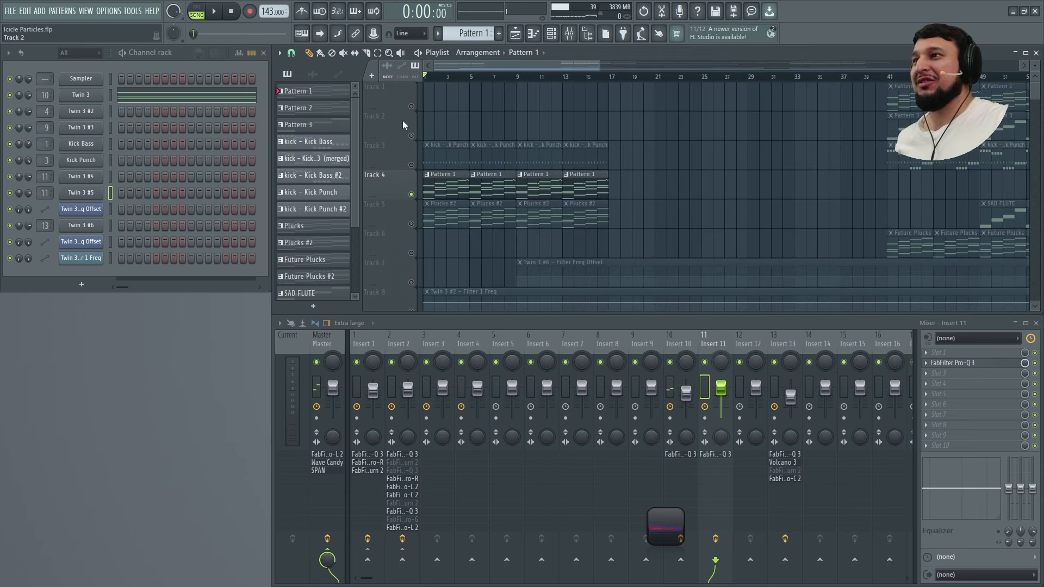
{"action": "right_click", "coordinate": [411, 165]}
{"action": "right_click", "coordinate": [412, 164]}
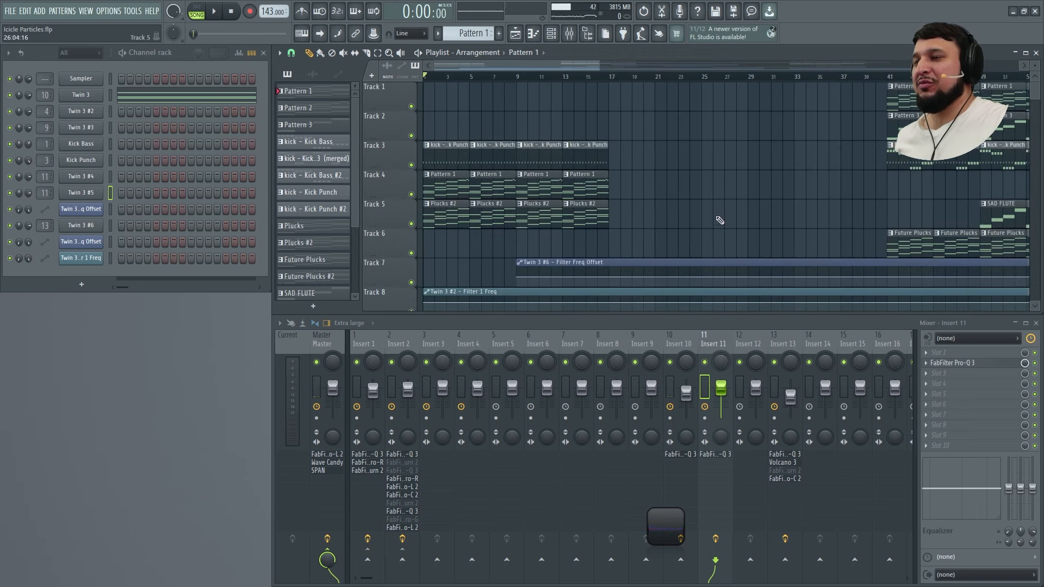
{"action": "right_click", "coordinate": [411, 165]}
{"action": "key", "text": "space"}
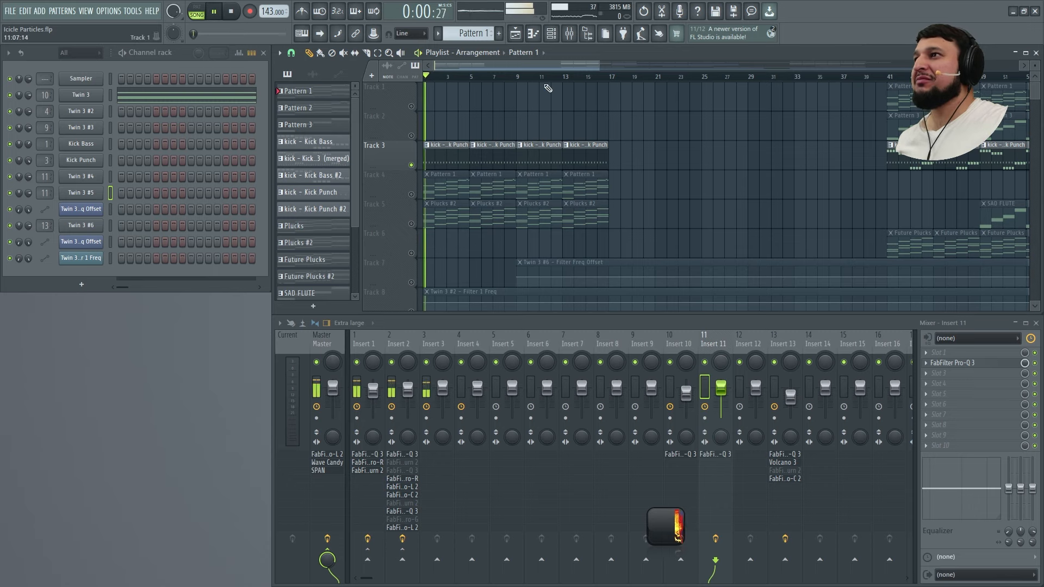
- Select the kick - Kick Punch pattern from Track 3's clips and unsolo the track to re-enable all tracks
{"action": "left_click", "coordinate": [458, 154]}
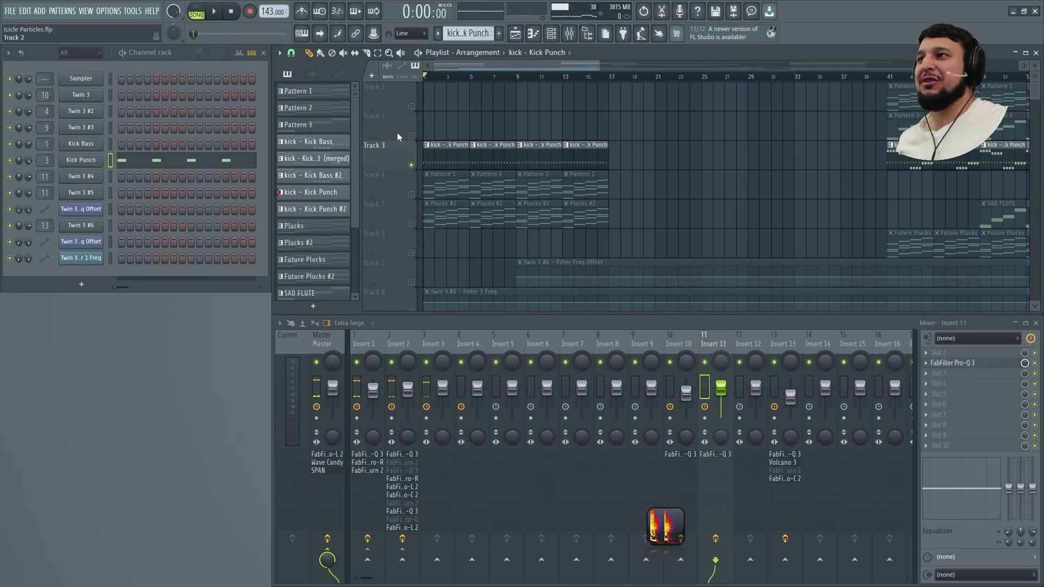
{"action": "right_click", "coordinate": [412, 136]}
{"action": "right_click", "coordinate": [412, 136]}
- Highlight the arrangement from bar 41 to about bar 140 to show its main section, and clear the selection
{"action": "scroll", "coordinate": [611, 168], "scroll_direction": "down", "scroll_amount": 5}
{"action": "scroll", "coordinate": [702, 191], "scroll_direction": "up", "scroll_amount": 3}
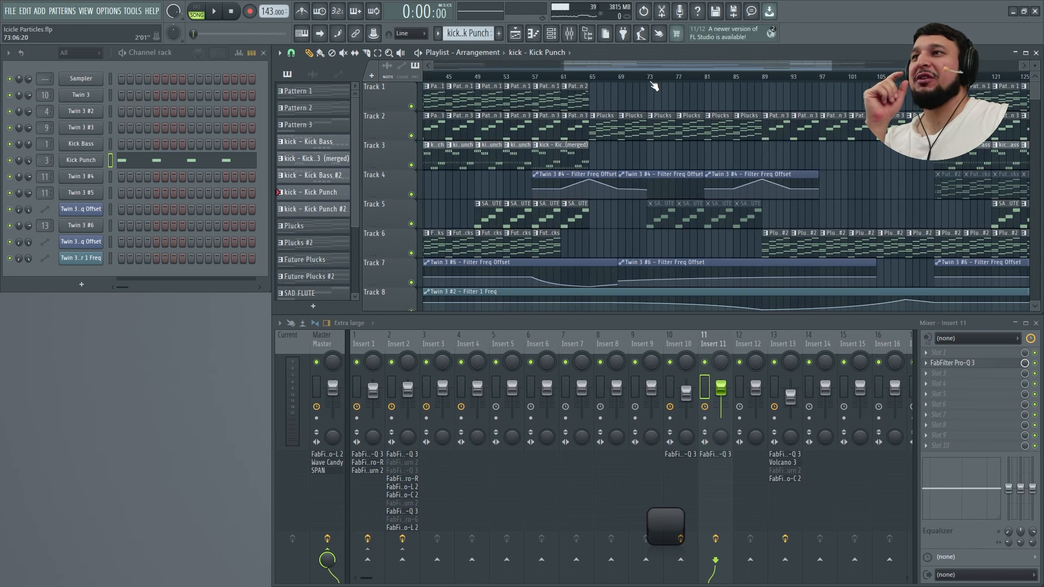
{"action": "scroll", "coordinate": [700, 125], "scroll_direction": "down", "scroll_amount": 4}
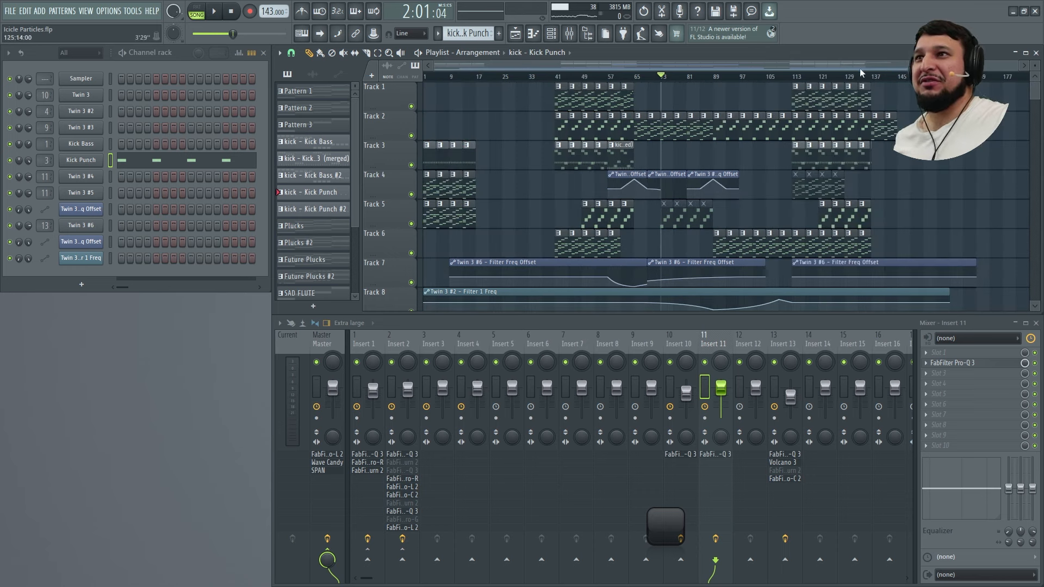
{"action": "left_click_drag", "start_coordinate": [553, 76], "coordinate": [883, 85]}
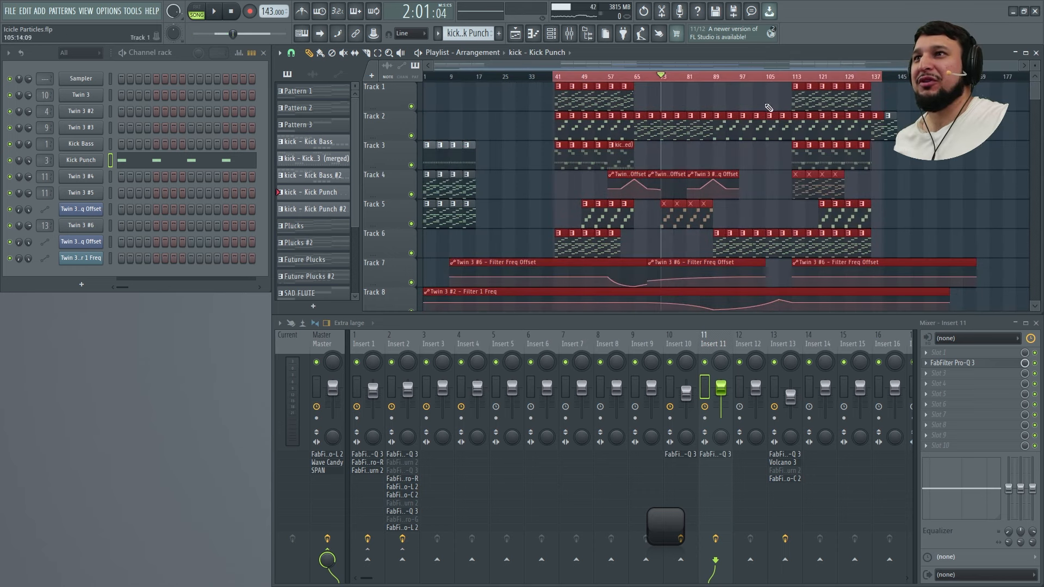
{"action": "left_click", "coordinate": [662, 105]}
{"action": "scroll", "coordinate": [683, 77], "scroll_direction": "right", "scroll_amount": 1}
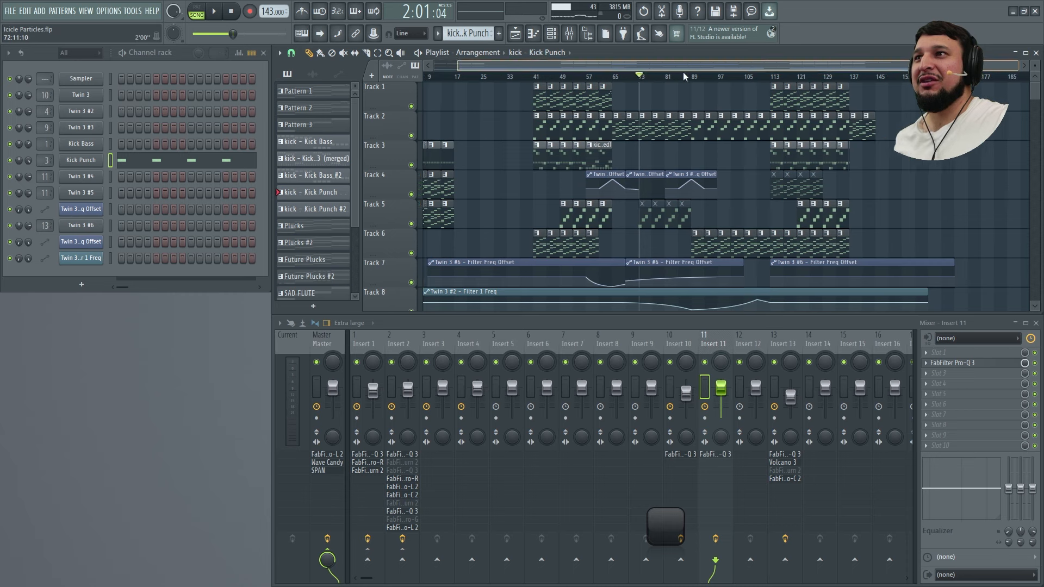
- Play the arrangement from around bar 81, where the last Twin 3 #4 Filter Freq Offset clip on Track 4 begins, and stop
{"action": "left_click", "coordinate": [673, 77]}
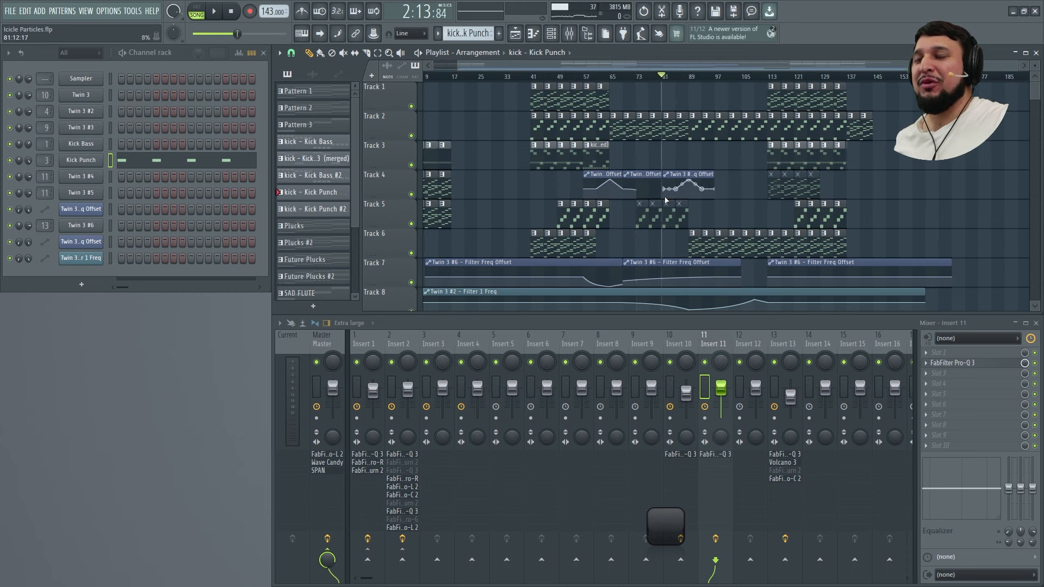
{"action": "scroll", "coordinate": [665, 200], "scroll_direction": "up", "scroll_amount": 4}
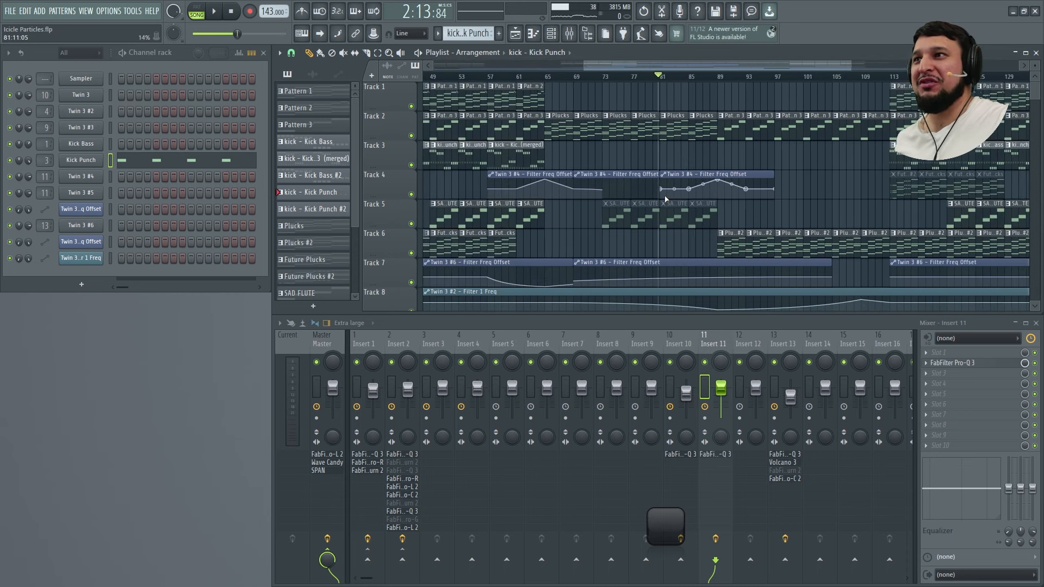
{"action": "key", "text": "space"}
{"action": "left_click_drag", "start_coordinate": [623, 252], "coordinate": [818, 126]}
{"action": "scroll", "coordinate": [781, 145], "scroll_direction": "down", "scroll_amount": 4}
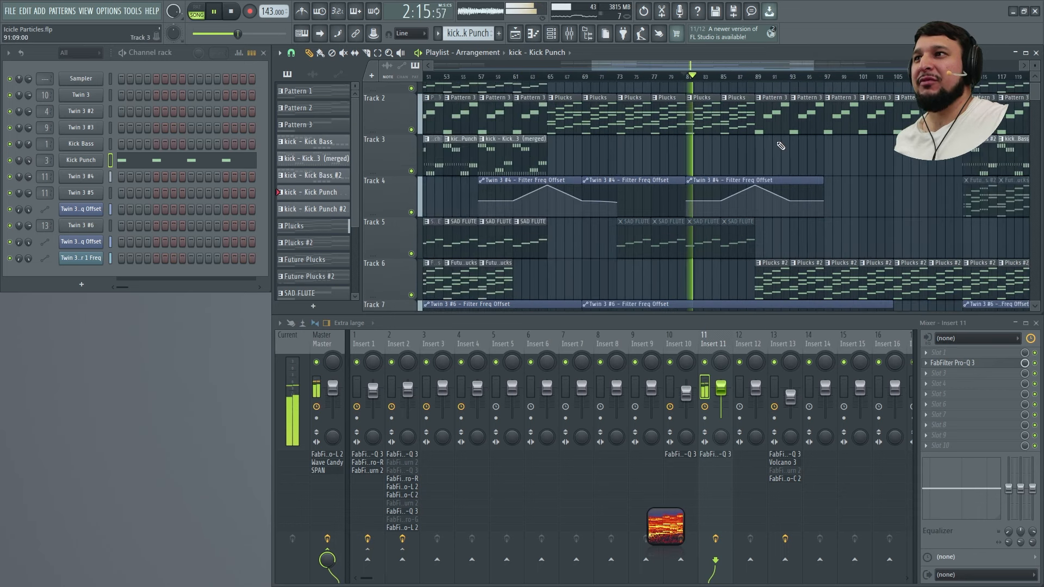
{"action": "key", "text": "space"}
- Play the arrangement from bar 61 to hear the lead-in to the Plucks section
{"action": "scroll", "coordinate": [588, 81], "scroll_direction": "up", "scroll_amount": 9}
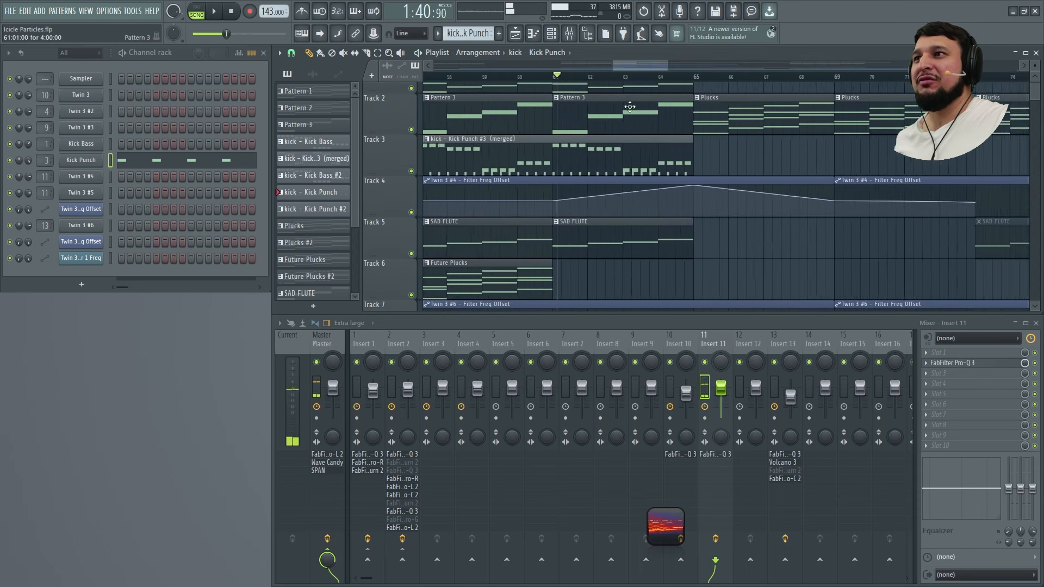
{"action": "key", "text": "space"}
{"action": "scroll", "coordinate": [685, 245], "scroll_direction": "down", "scroll_amount": 5}
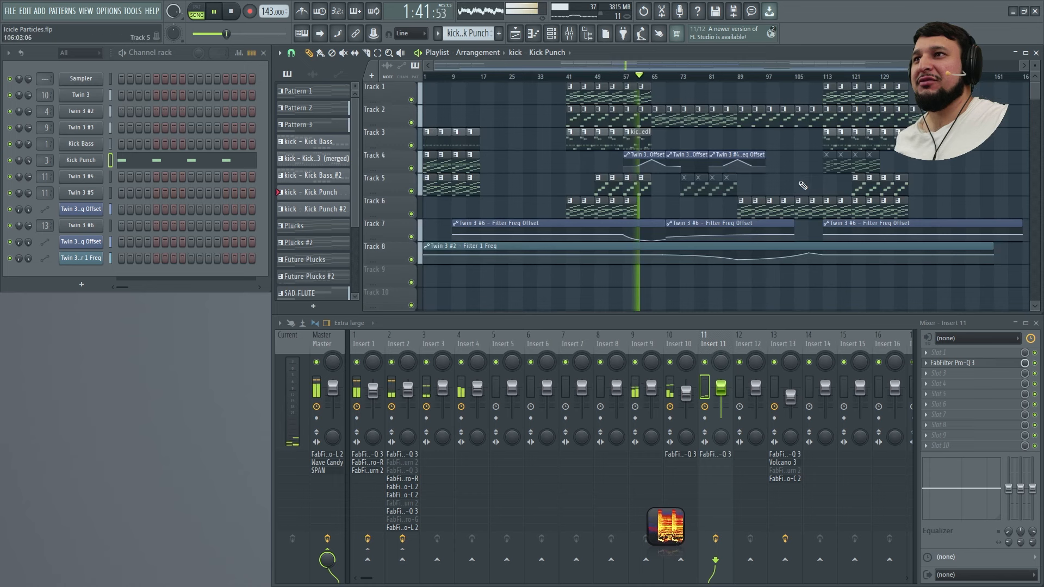
{"action": "scroll", "coordinate": [686, 246], "scroll_direction": "up", "scroll_amount": 3}
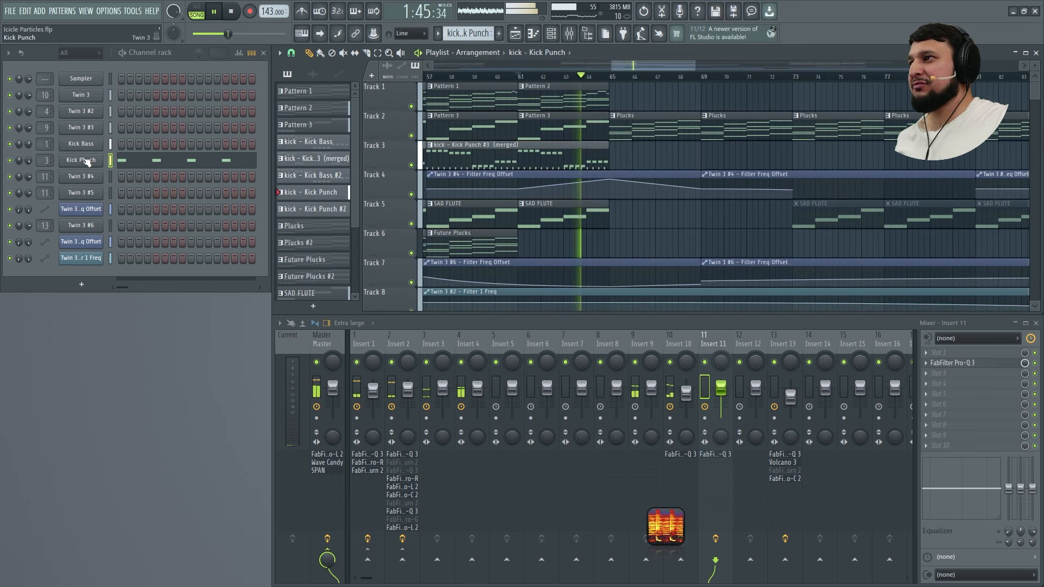
- Open the Twin 3 #4 synth during playback and move its window fully into view
{"action": "left_click", "coordinate": [84, 177]}
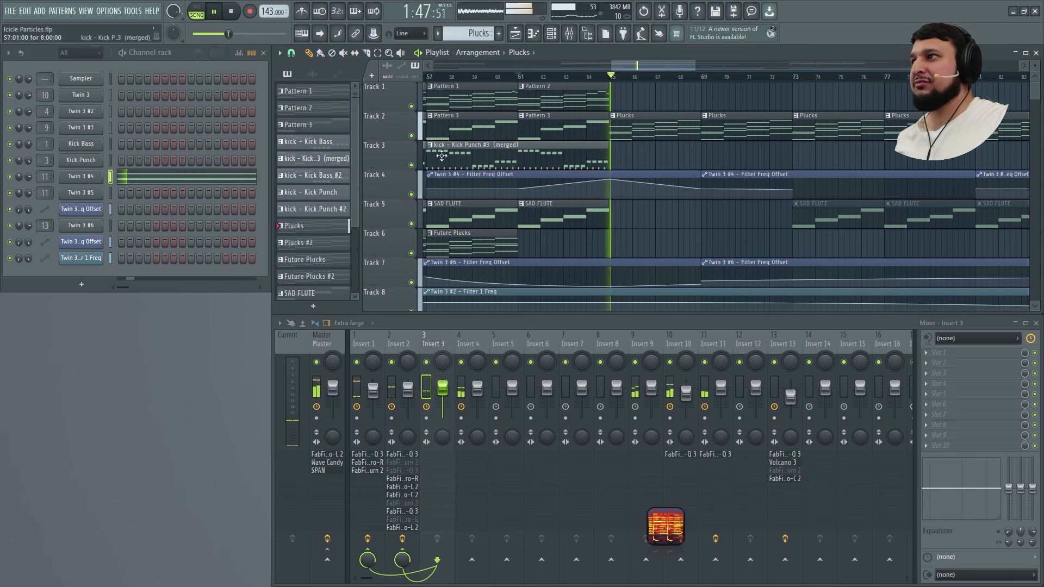
{"action": "left_click", "coordinate": [96, 177]}
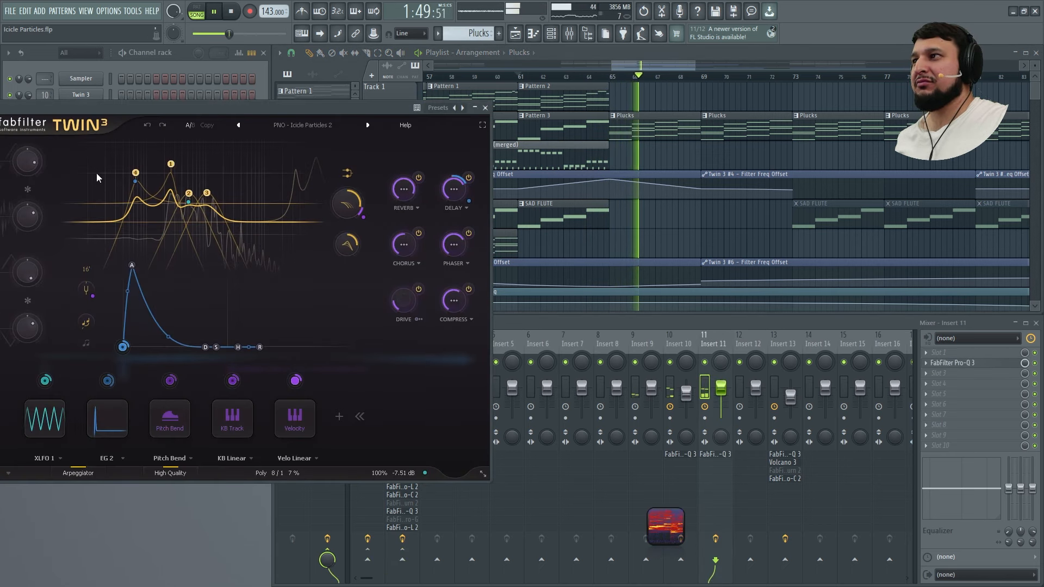
{"action": "left_click_drag", "start_coordinate": [248, 105], "coordinate": [354, 115]}
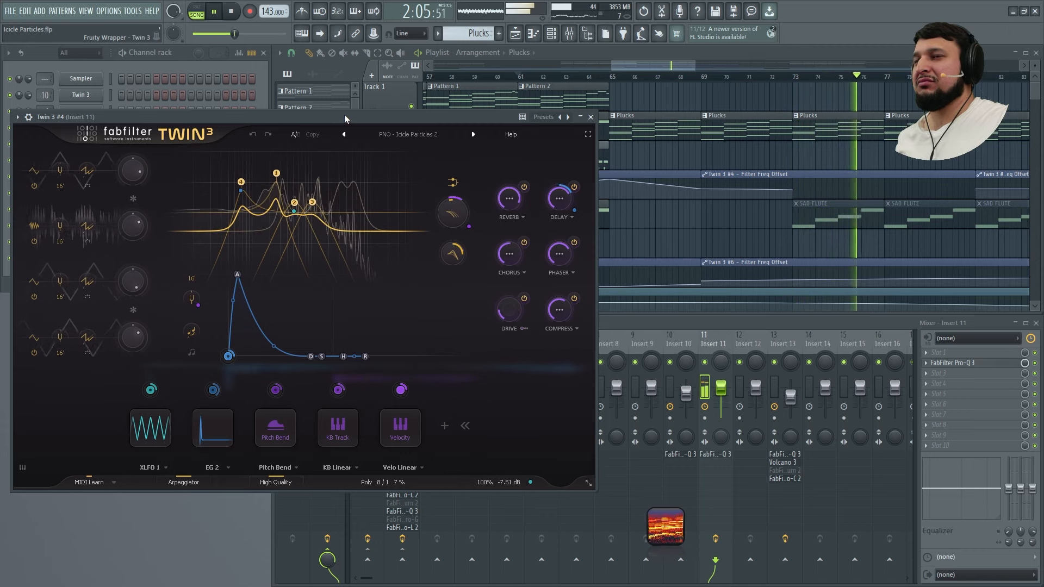
- Watch Twin 3 #4's filters follow the Filter Freq Offset automation through the Plucks section, and stop playback
{"action": "scroll", "coordinate": [749, 162], "scroll_direction": "down", "scroll_amount": 1}
{"action": "scroll", "coordinate": [749, 162], "scroll_direction": "down", "scroll_amount": 4}
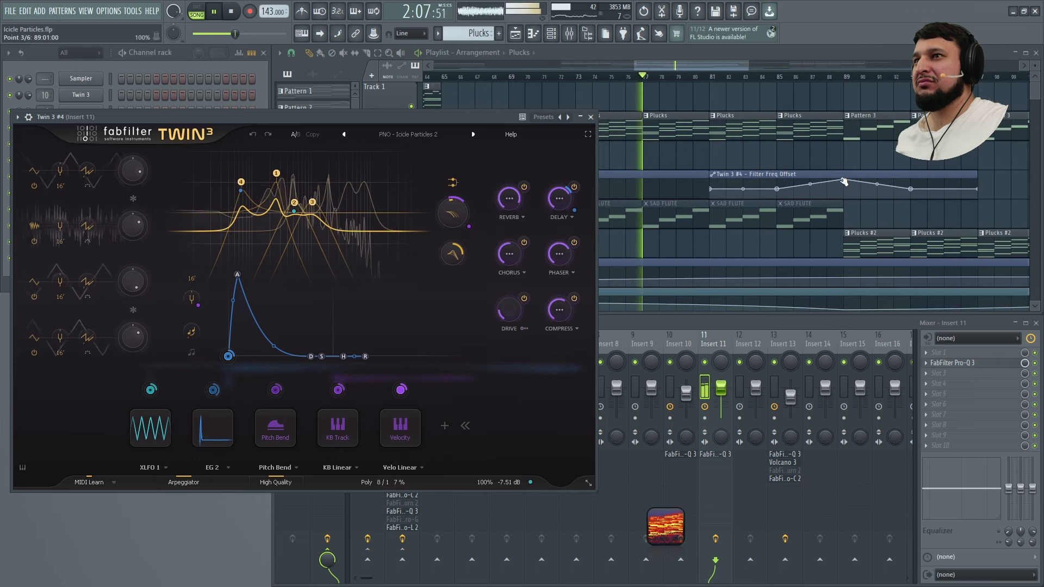
{"action": "scroll", "coordinate": [658, 150], "scroll_direction": "up", "scroll_amount": 2}
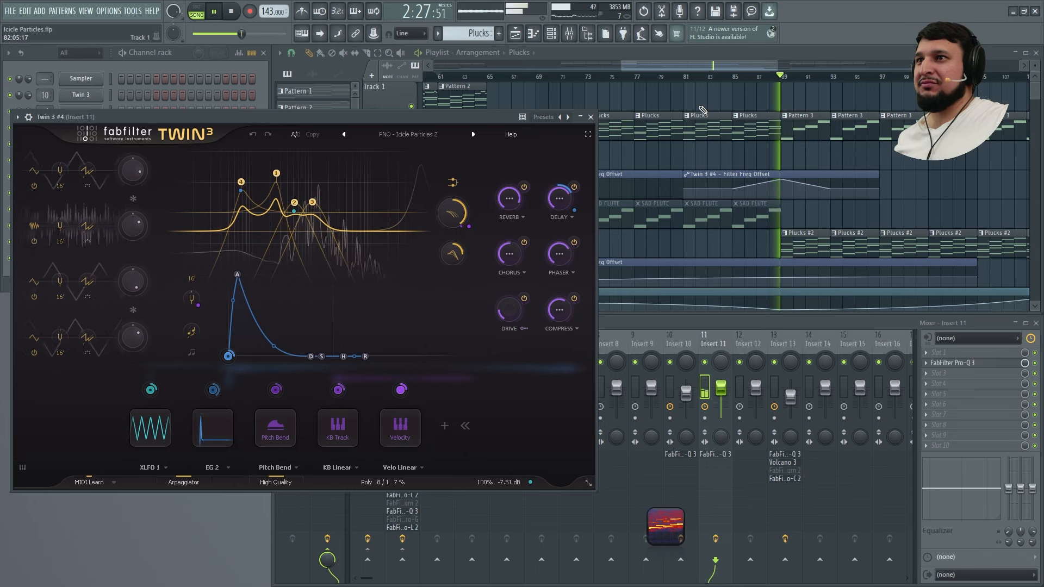
{"action": "key", "text": "space"}
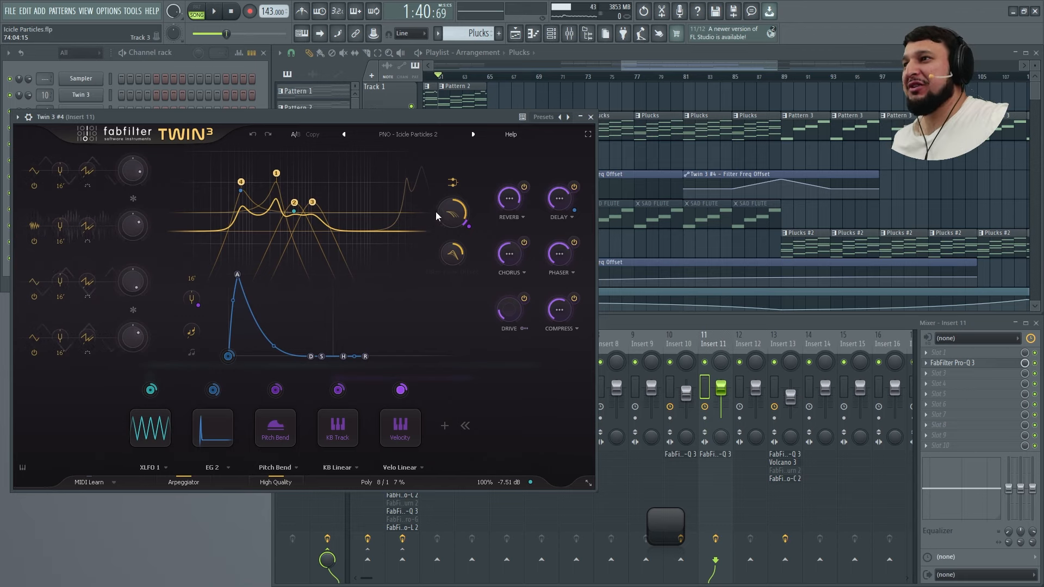
- Sweep Twin 3 #4's Filter Freq Offset up and down to about -5.5 octaves, and reset it to 0 octaves
{"action": "left_click_drag", "start_coordinate": [455, 204], "coordinate": [436, 191]}
{"action": "left_click_drag", "start_coordinate": [438, 153], "coordinate": [475, 264]}
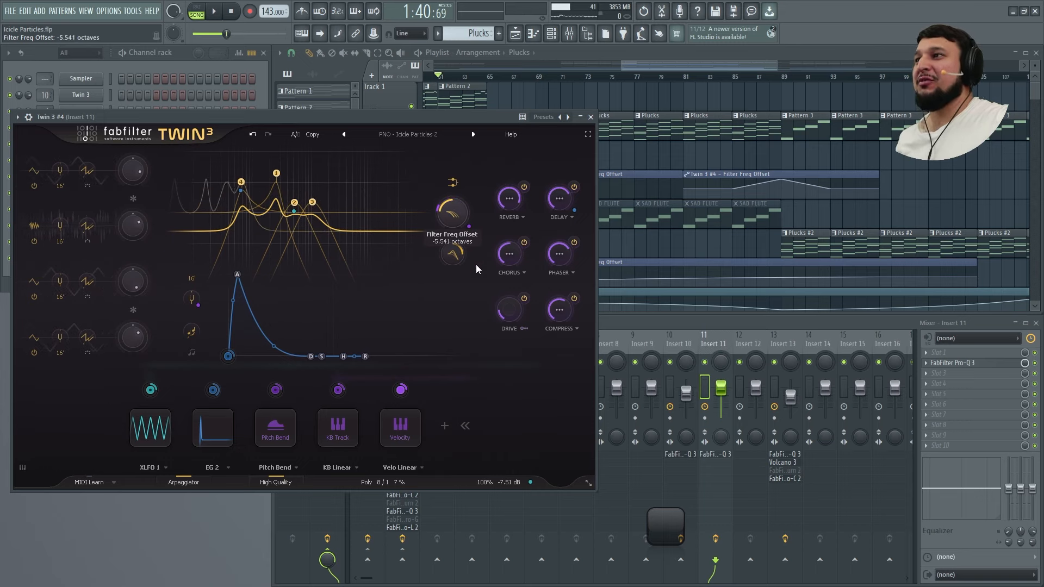
{"action": "double_click", "coordinate": [447, 223]}
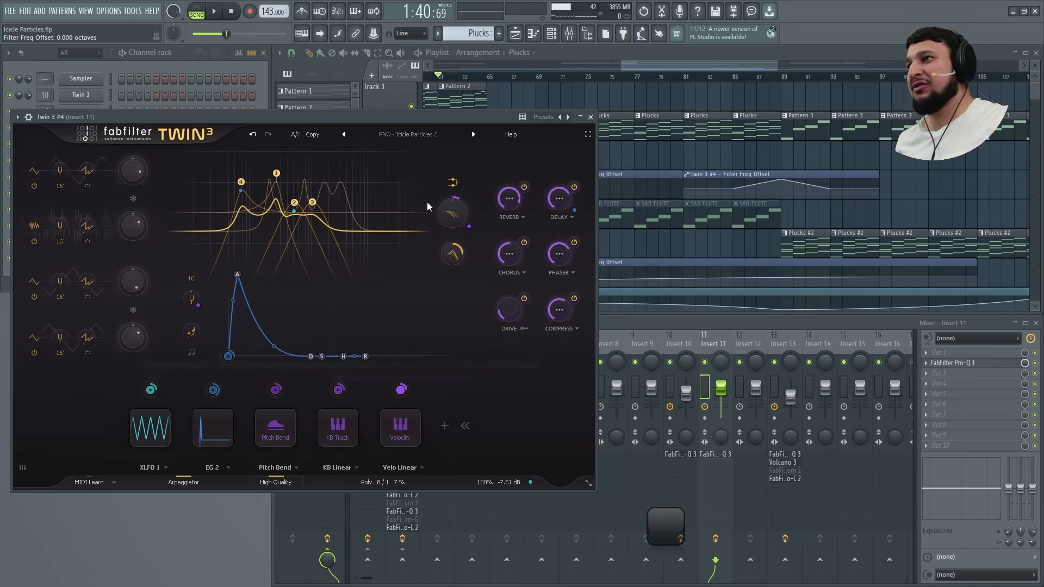
- Play the Plucks from bar 73 with Twin 3 #4 in view, adjust its Filter Freq Offset by hand, and stop playback
{"action": "left_click_drag", "start_coordinate": [455, 204], "coordinate": [453, 142]}
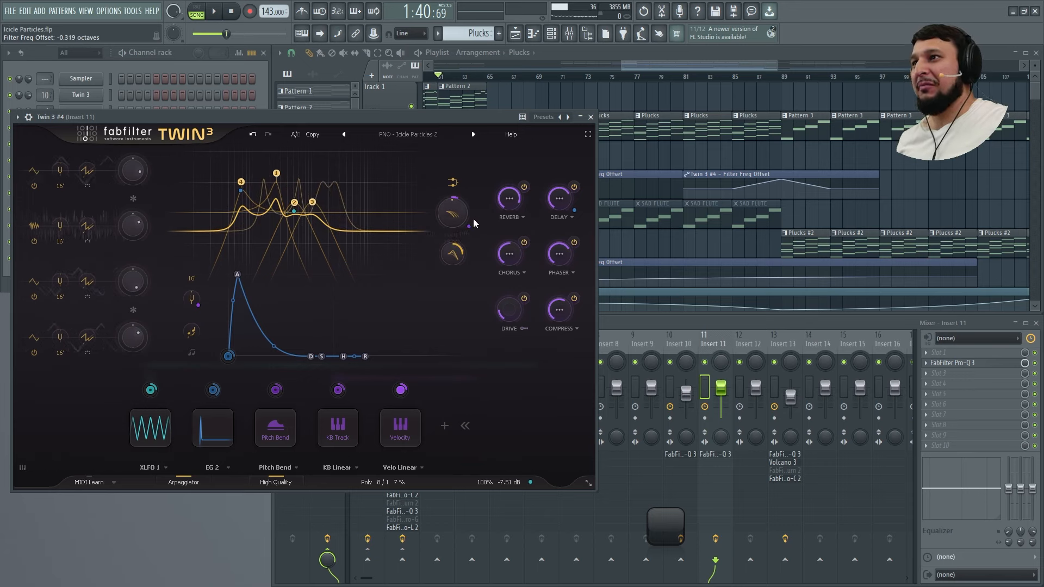
{"action": "left_click", "coordinate": [590, 80]}
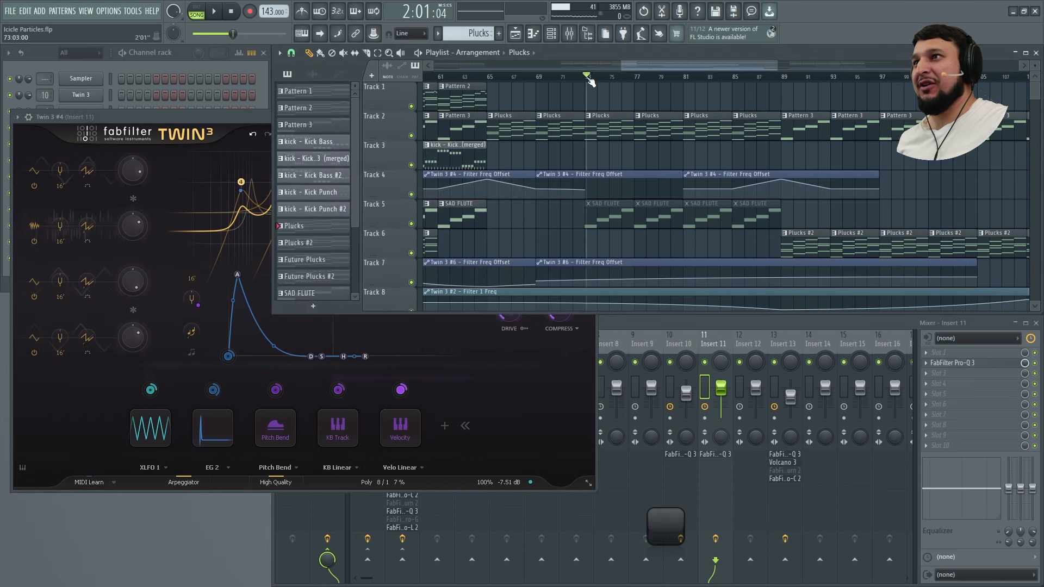
{"action": "key", "text": "space"}
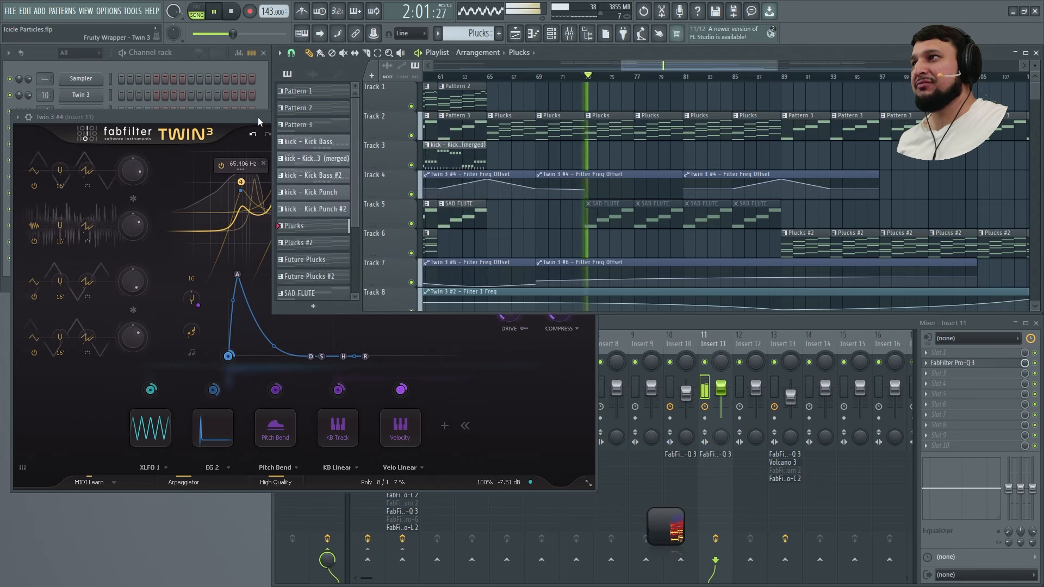
{"action": "left_click", "coordinate": [258, 116]}
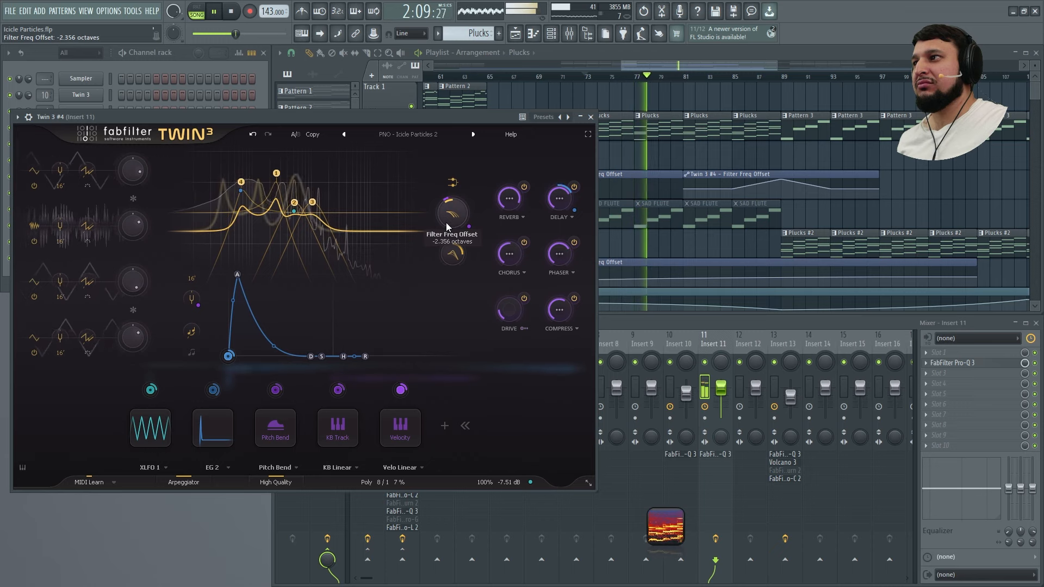
{"action": "key", "text": "space"}
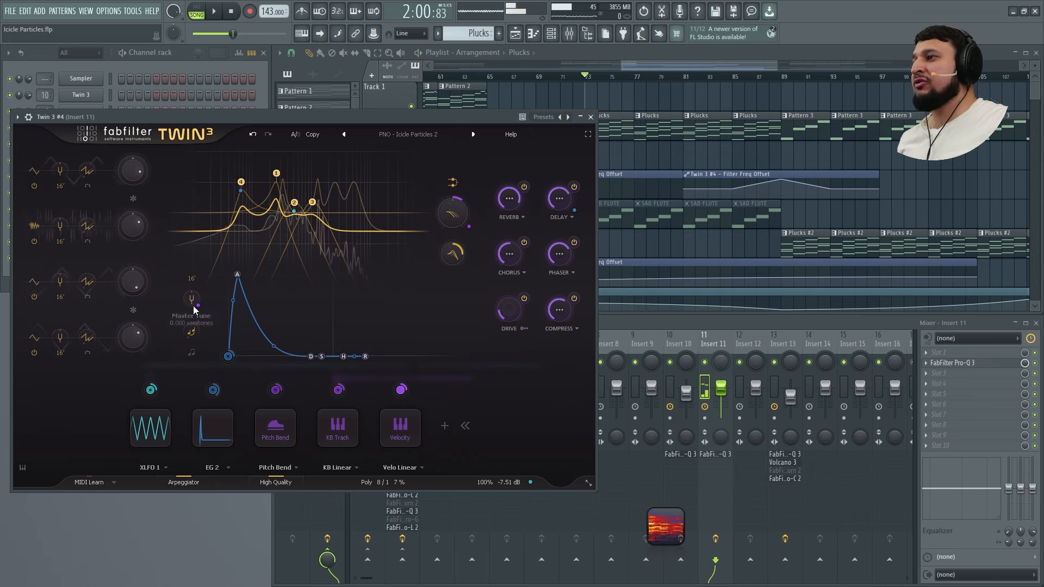
- Audition the plucks with Master Tune at -12 semitones, stop playback, and reset the Filter Freq Offset to 0 octaves
{"action": "left_click_drag", "start_coordinate": [189, 305], "coordinate": [236, 391]}
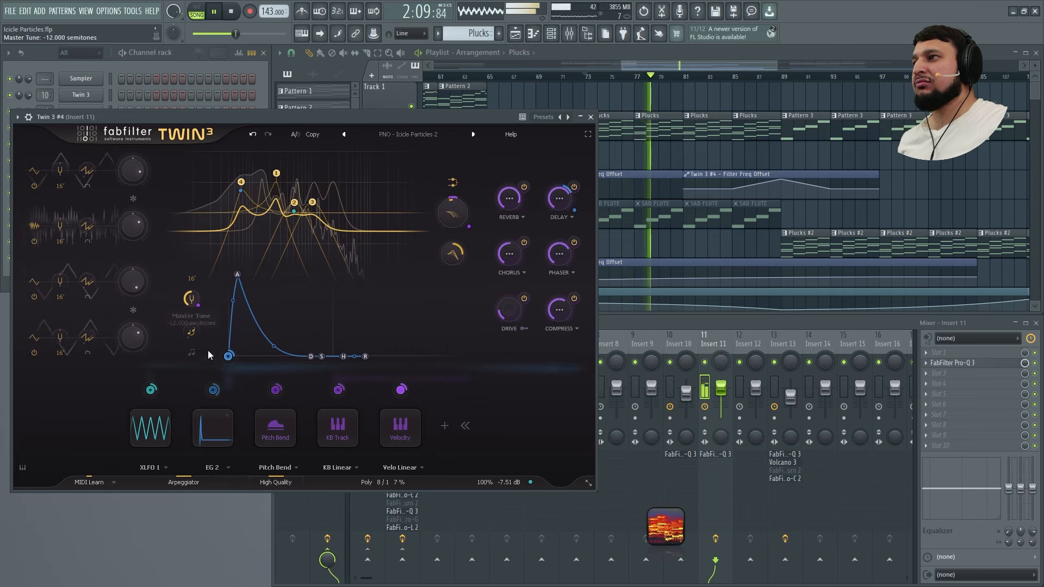
{"action": "key", "text": "space"}
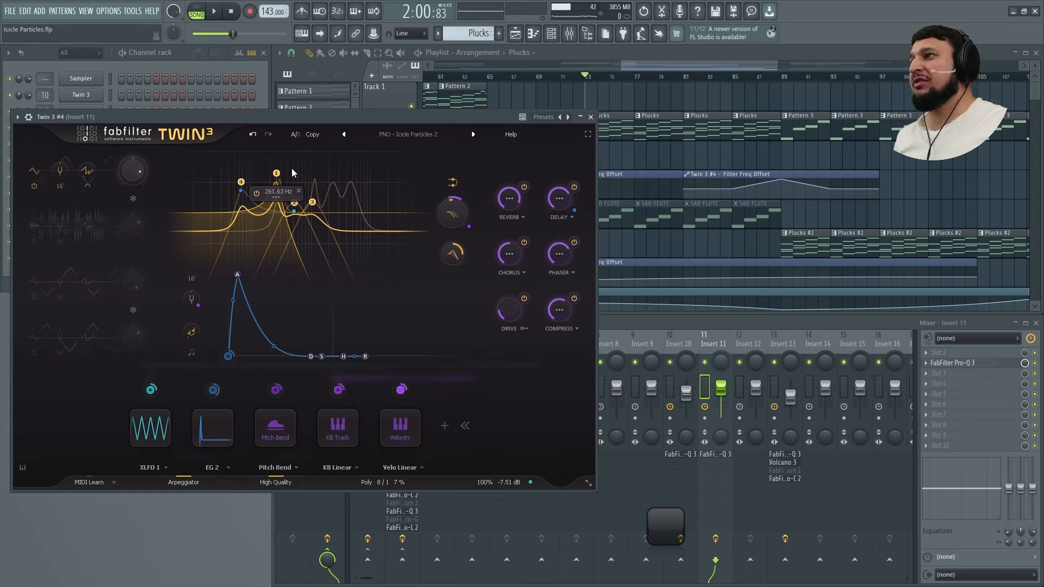
{"action": "double_click", "coordinate": [458, 213]}
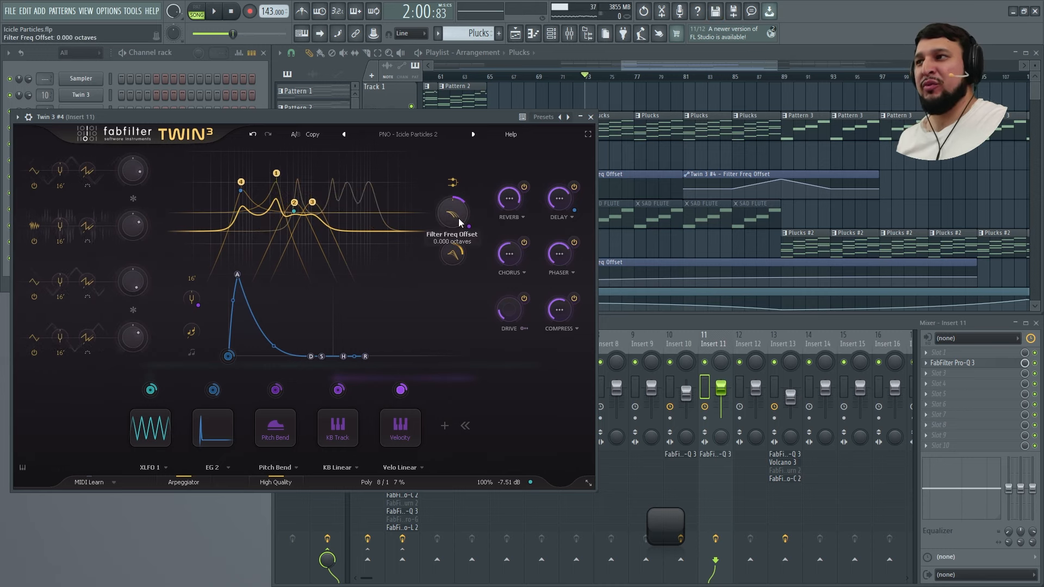
- Replay the plucks while adjusting Twin 3 #4's Filter Freq Offset by hand, stop playback, and reset the offset to 0 octaves
{"action": "key", "text": "space"}
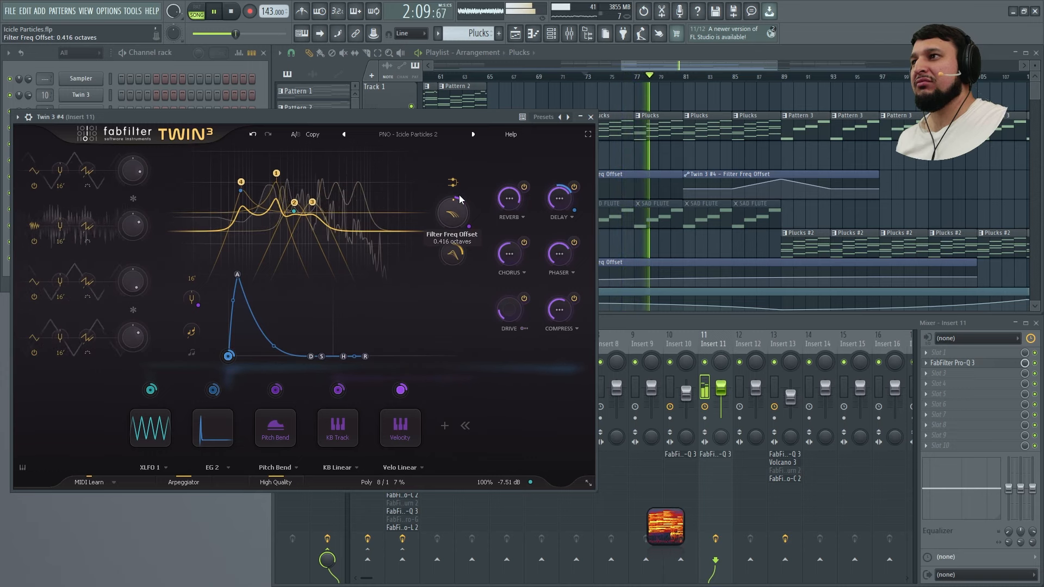
{"action": "left_click_drag", "start_coordinate": [460, 199], "coordinate": [458, 197]}
{"action": "left_click_drag", "start_coordinate": [456, 193], "coordinate": [454, 164]}
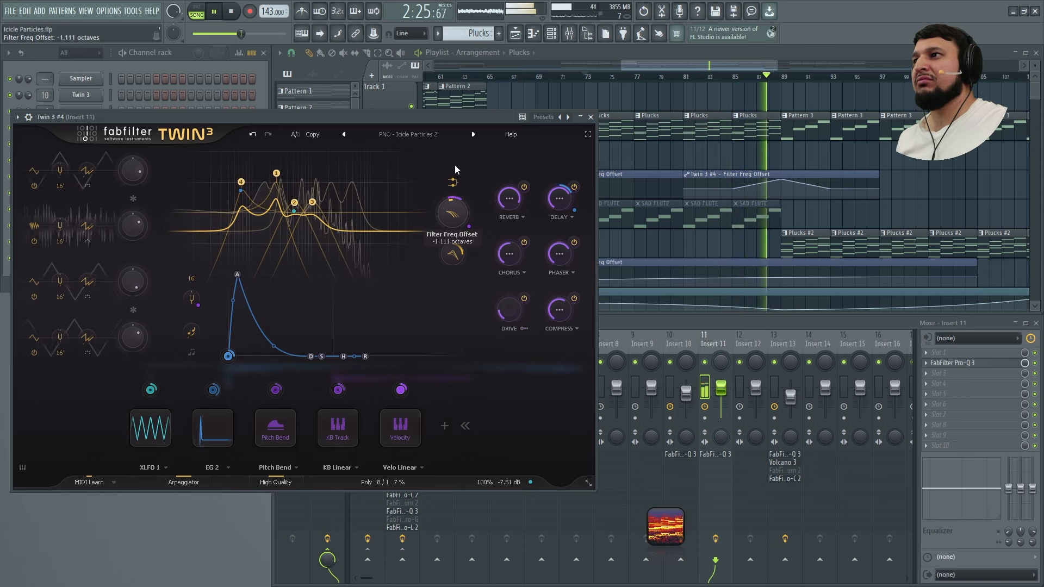
{"action": "key", "text": "space"}
{"action": "double_click", "coordinate": [456, 216]}
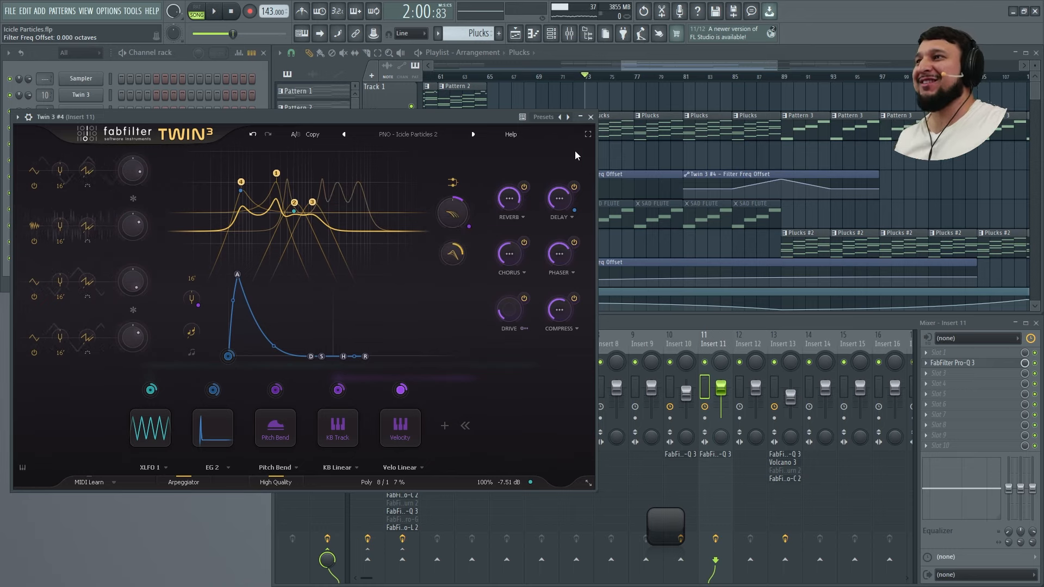
- Close Twin 3 #4 and open the Icicle Particles_3 project from the Icicle Particles folder in the browser
{"action": "left_click", "coordinate": [590, 117]}
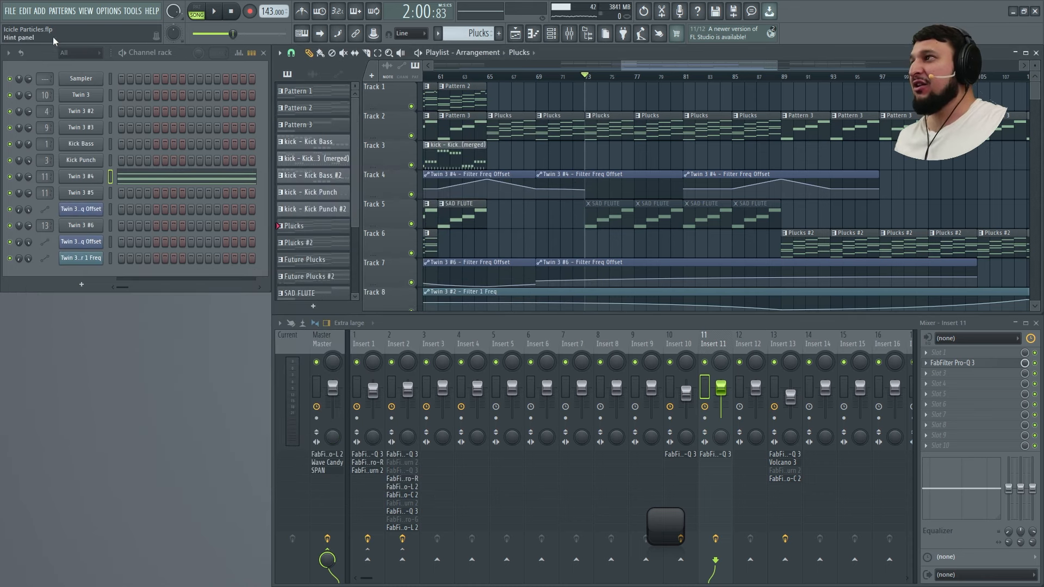
{"action": "key", "text": "alt+F8"}
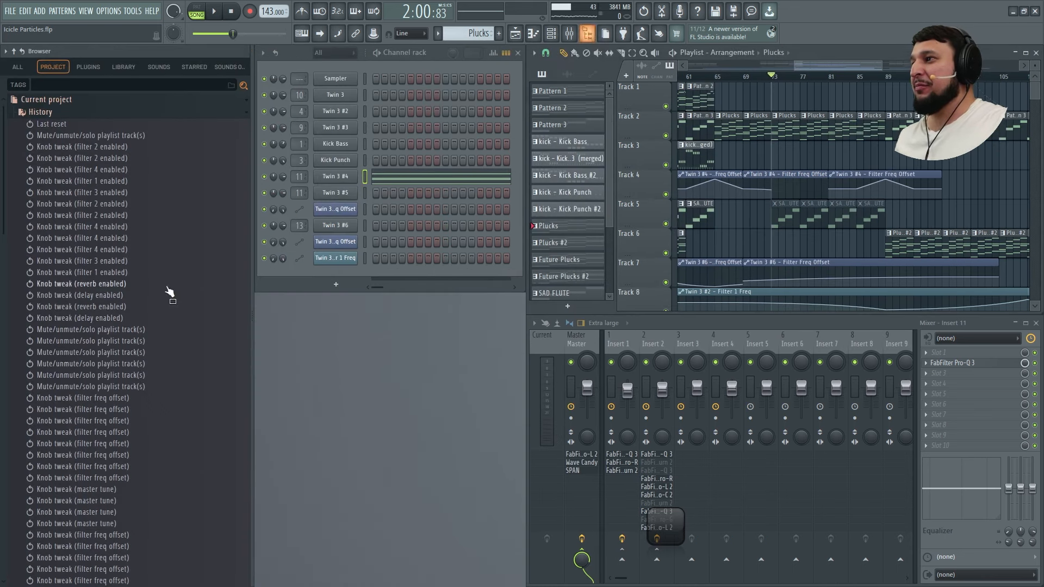
{"action": "left_click", "coordinate": [20, 67]}
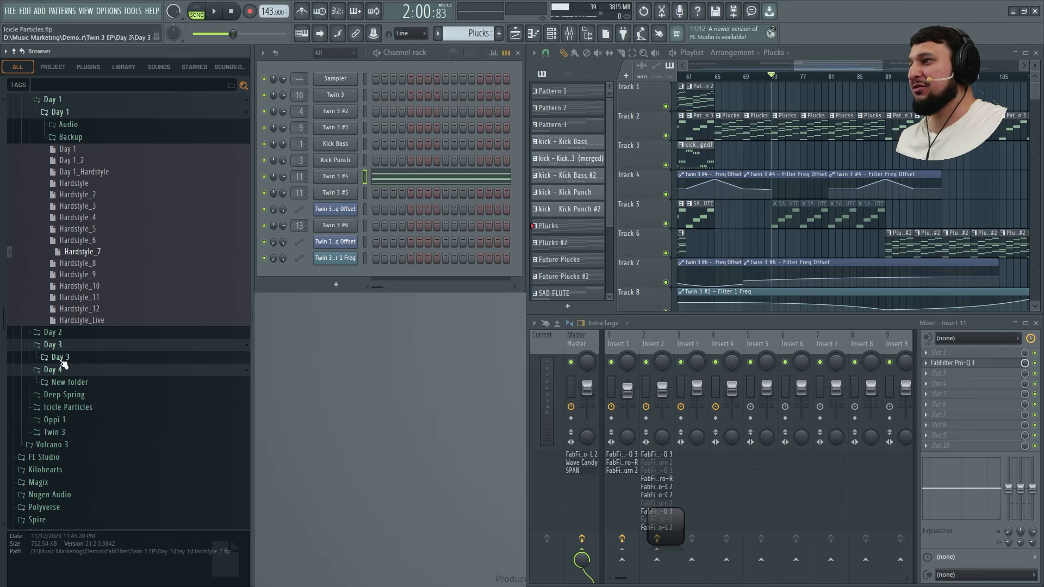
{"action": "left_click", "coordinate": [69, 407]}
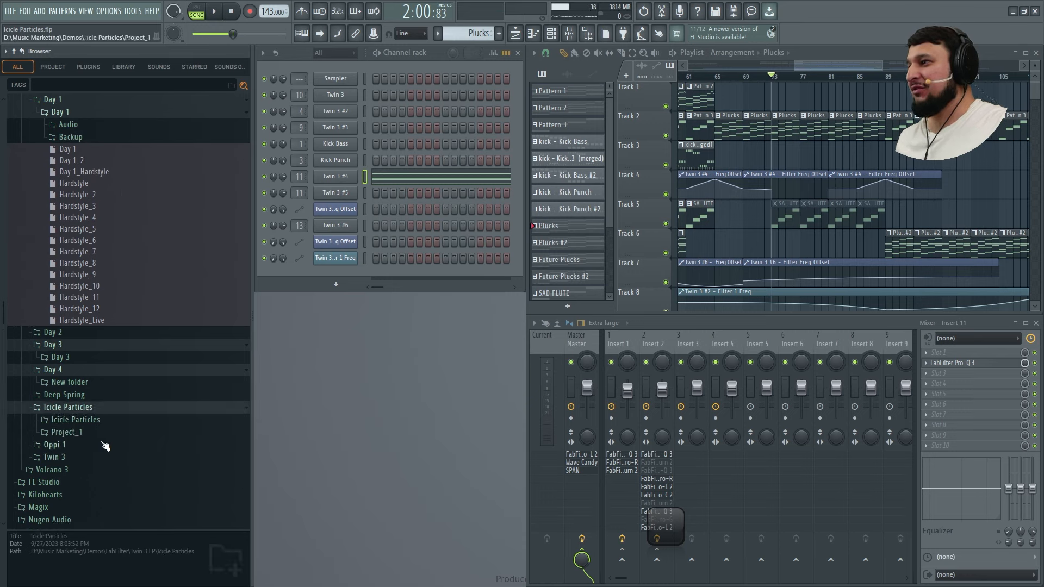
{"action": "left_click", "coordinate": [92, 423]}
{"action": "right_click", "coordinate": [90, 480]}
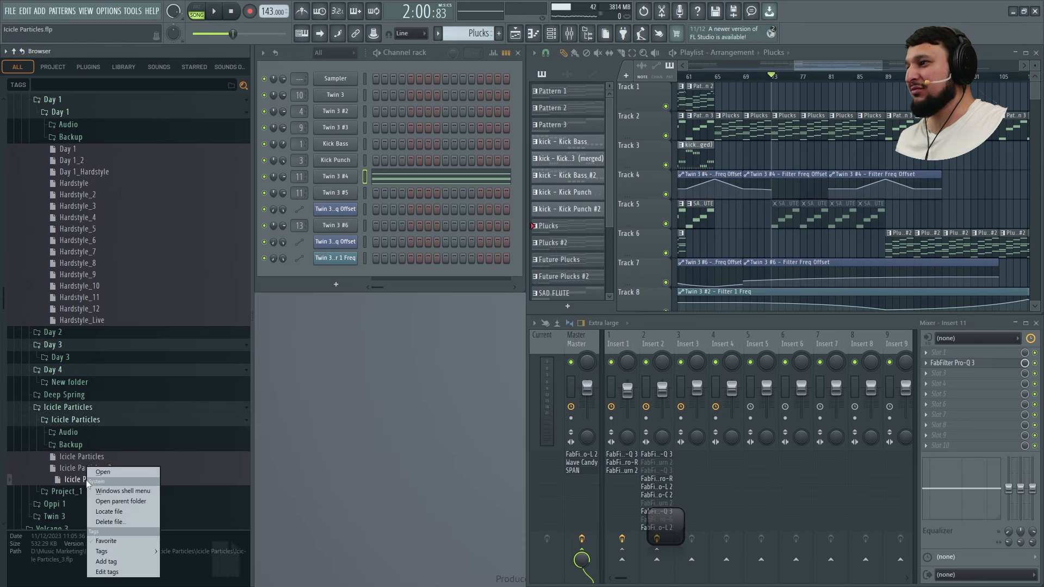
{"action": "left_click", "coordinate": [148, 472]}
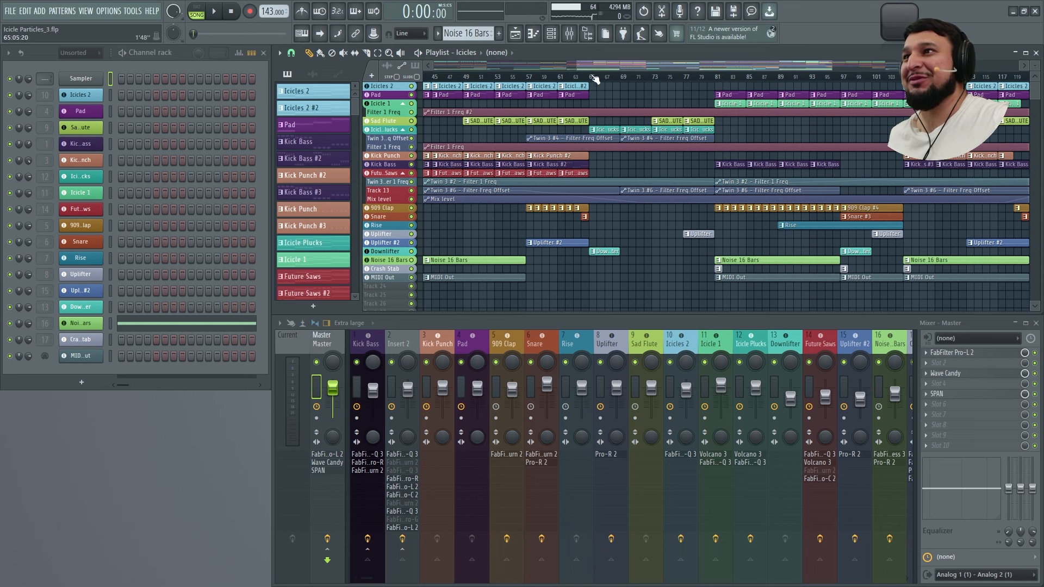
- Place the playback position just before bar 65, at the start of the Icicle Plucks, and play the full arrangement
{"action": "left_click", "coordinate": [592, 77]}
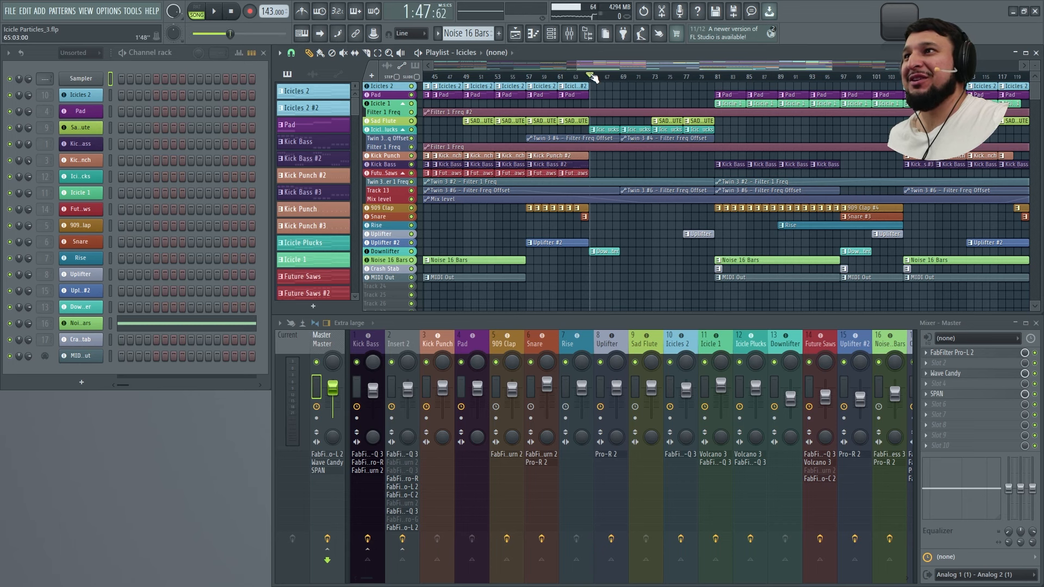
{"action": "left_click_drag", "start_coordinate": [554, 272], "coordinate": [961, 25]}
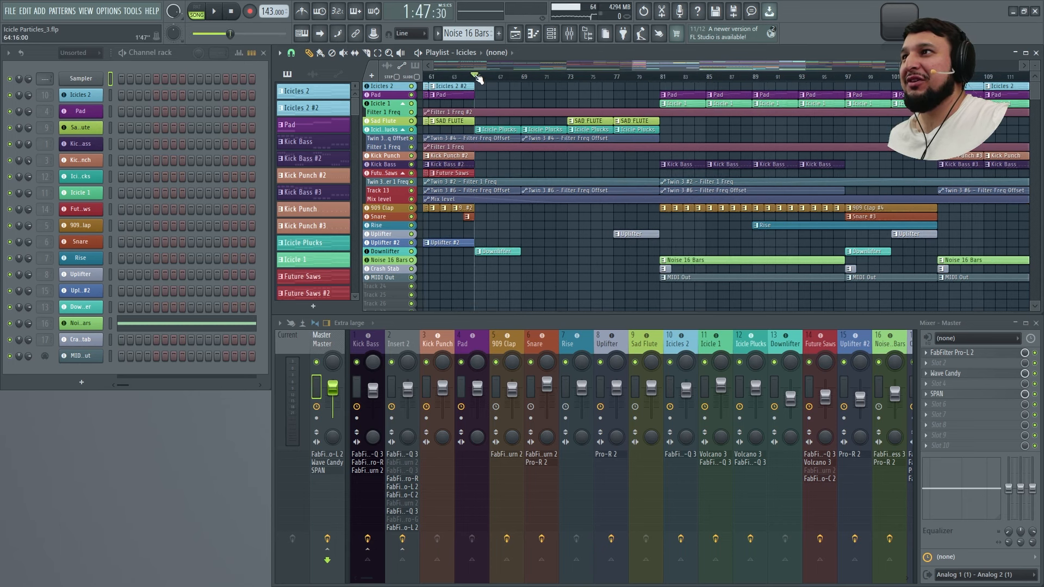
{"action": "key", "text": "space"}
{"action": "scroll", "coordinate": [586, 181], "scroll_direction": "down", "scroll_amount": 2}
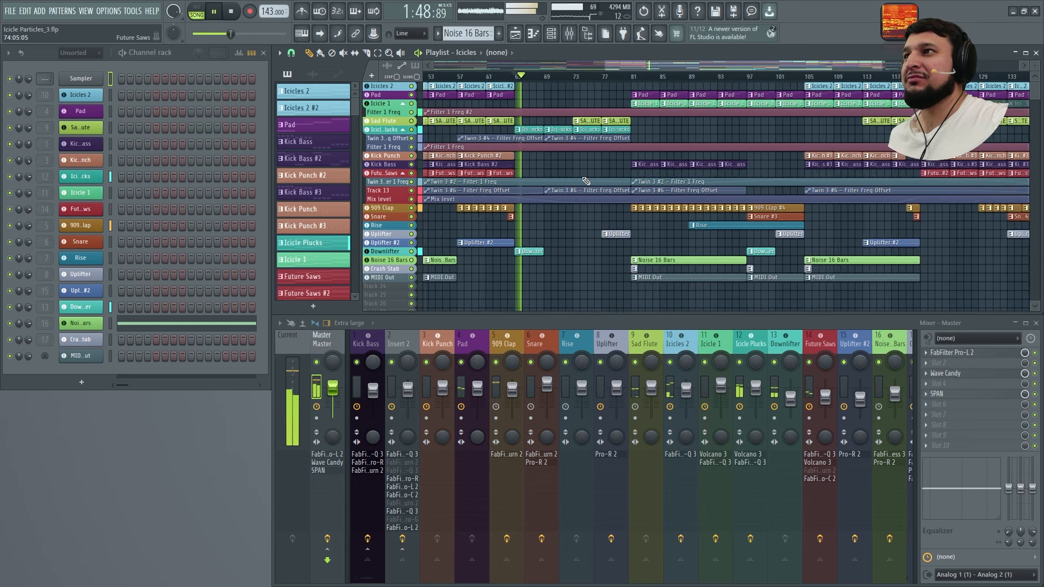
{"action": "scroll", "coordinate": [586, 181], "scroll_direction": "down", "scroll_amount": 2}
{"action": "mouse_move", "coordinate": [1035, 65]}
{"action": "left_mouse_down"}
{"action": "mouse_move", "coordinate": [1035, 82]}
{"action": "mouse_move", "coordinate": [1035, 69]}
{"action": "left_mouse_up"}
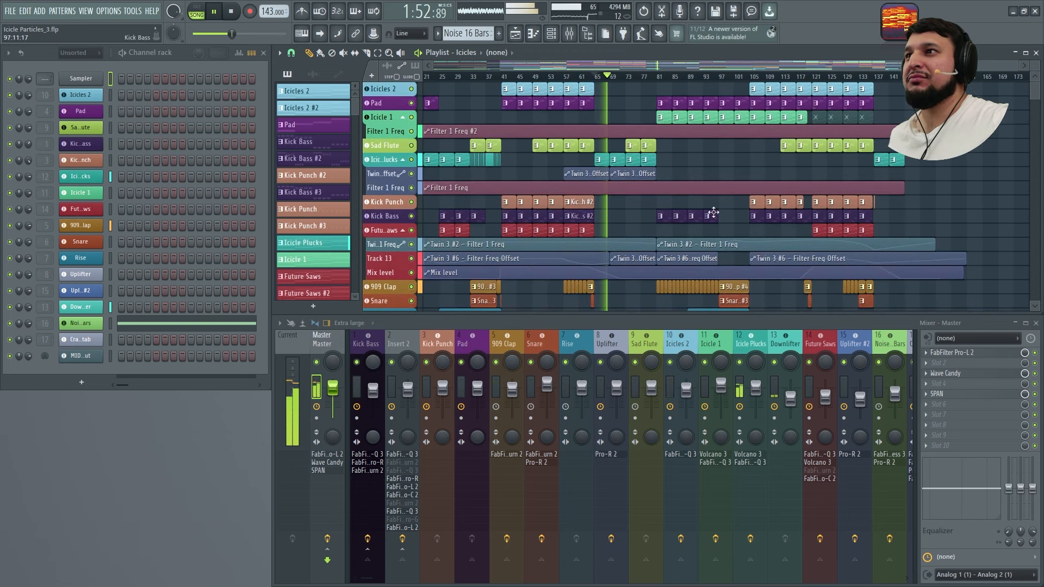
- Follow the Sad Flute and Icicle Plucks clips into the Icicle 1 section at bar 81, and stop playback
{"action": "scroll", "coordinate": [615, 231], "scroll_direction": "up", "scroll_amount": 4}
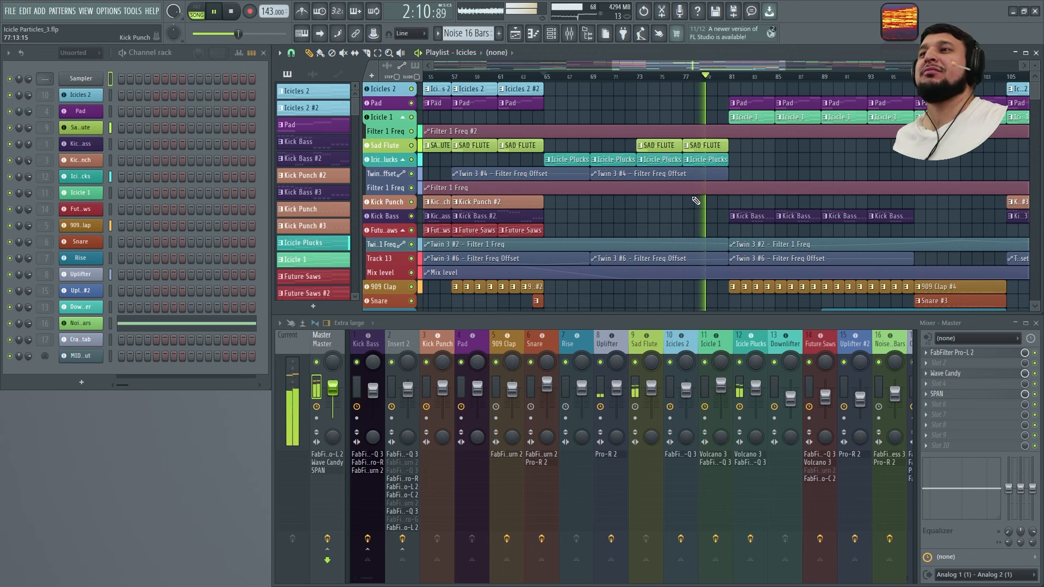
{"action": "left_click_drag", "start_coordinate": [573, 195], "coordinate": [892, 134]}
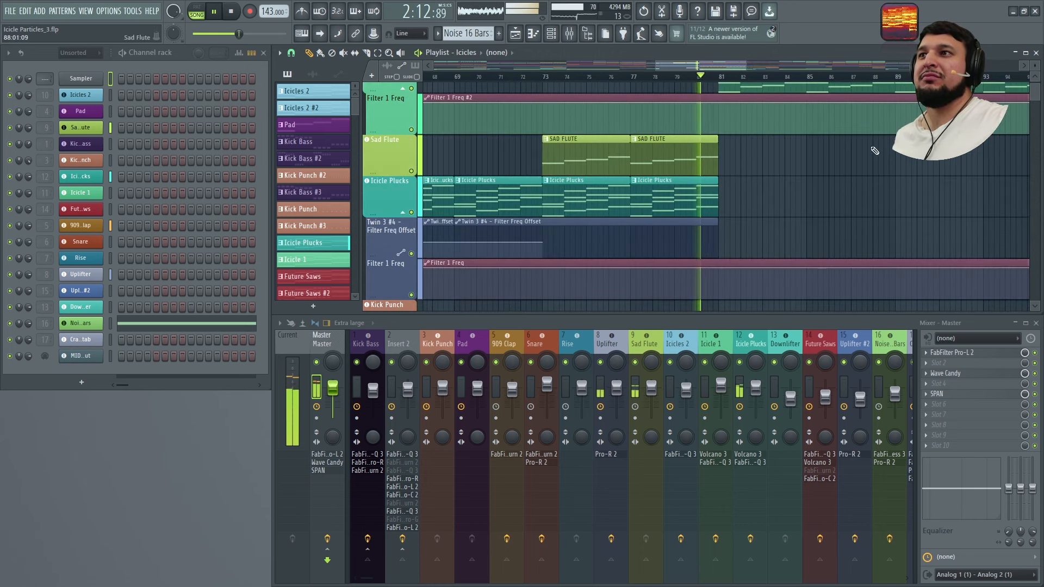
{"action": "right_click", "coordinate": [799, 186], "text": "ctrl"}
{"action": "right_click", "coordinate": [799, 186], "text": "ctrl"}
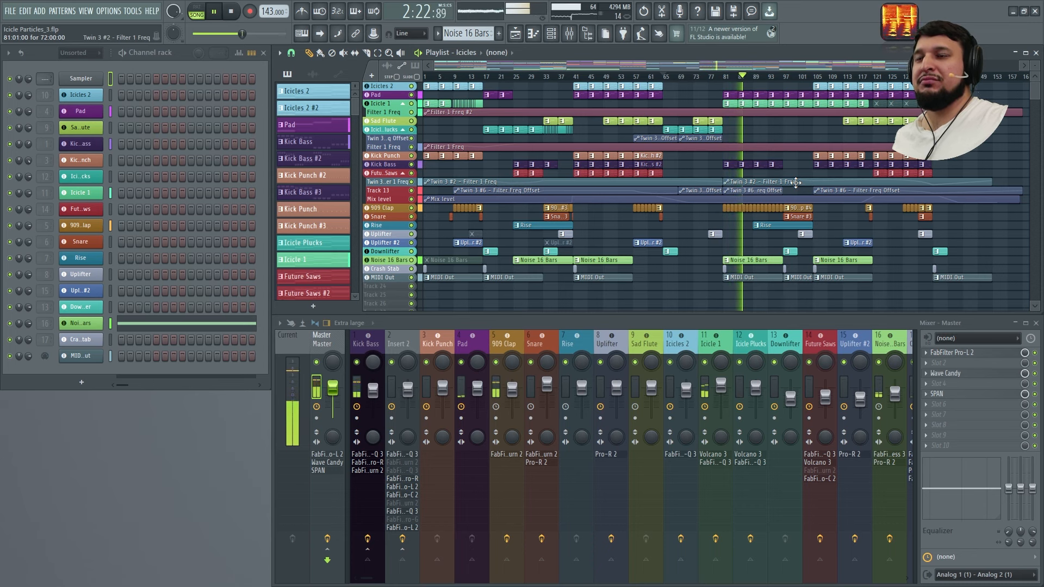
{"action": "left_click_drag", "start_coordinate": [681, 222], "coordinate": [827, 156]}
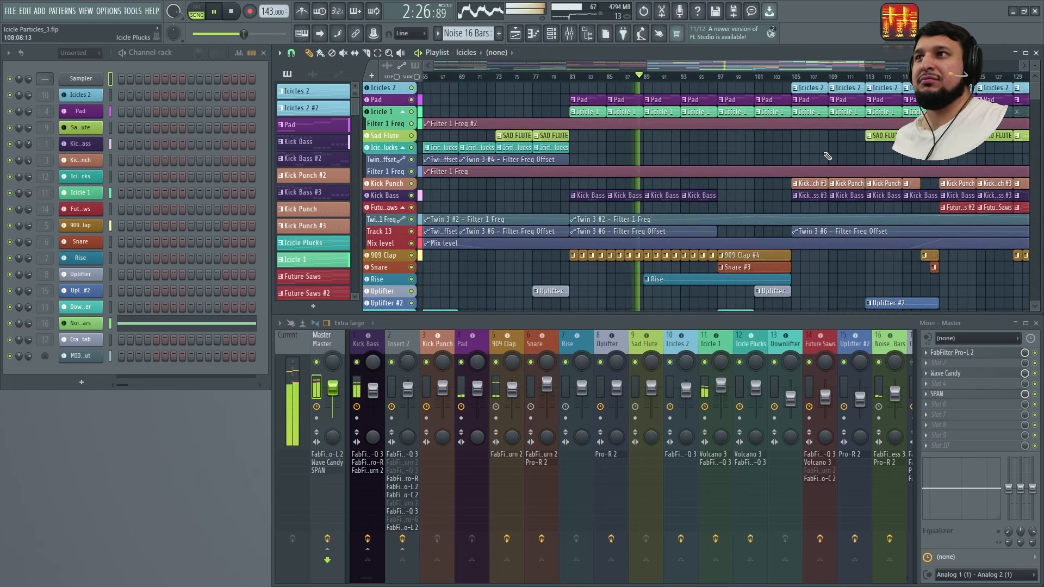
{"action": "key", "text": "space"}
{"action": "left_click_drag", "start_coordinate": [539, 225], "coordinate": [667, 70]}
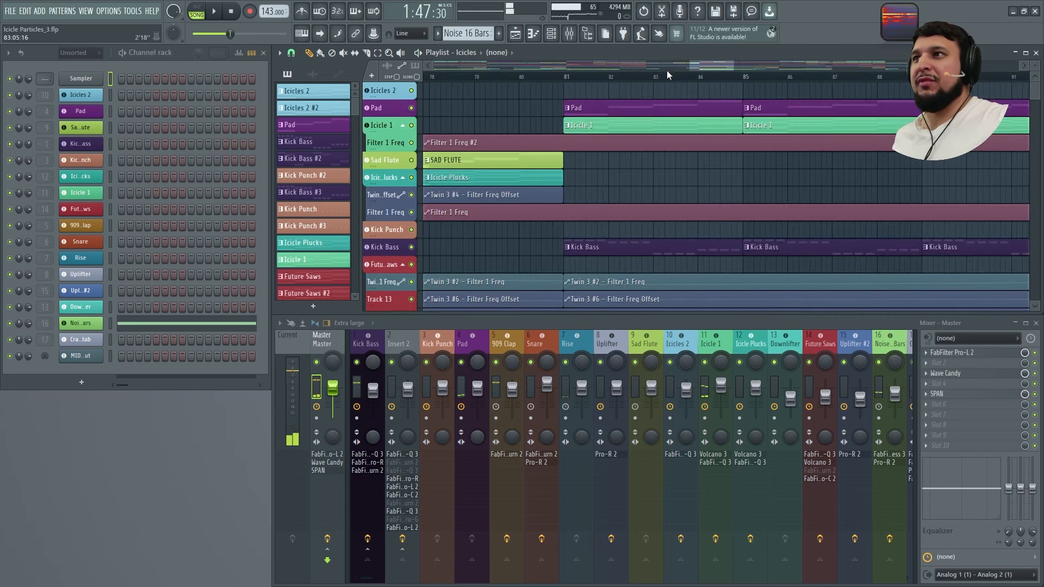